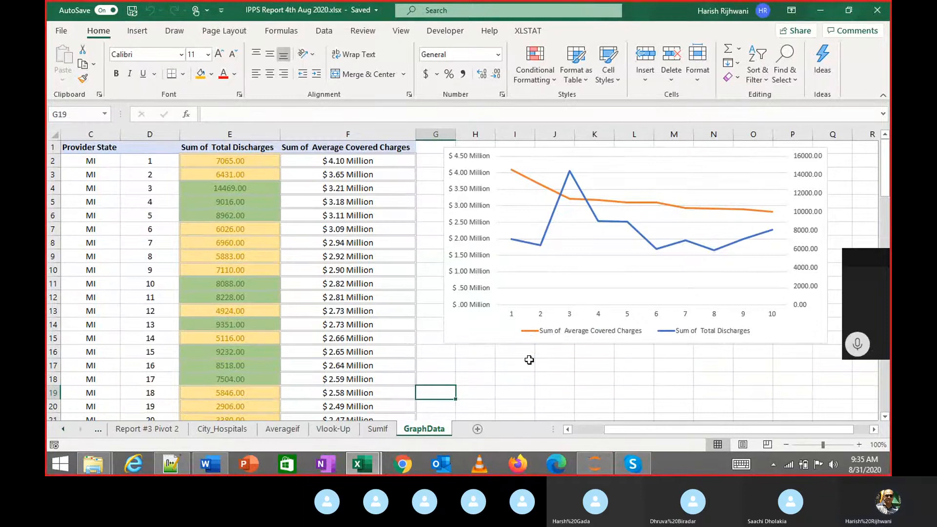
Switch to the IPPS Data Assignment workbook and review the graphs required under Assignment 04 on the Report sheet
mouse_move(376, 469)
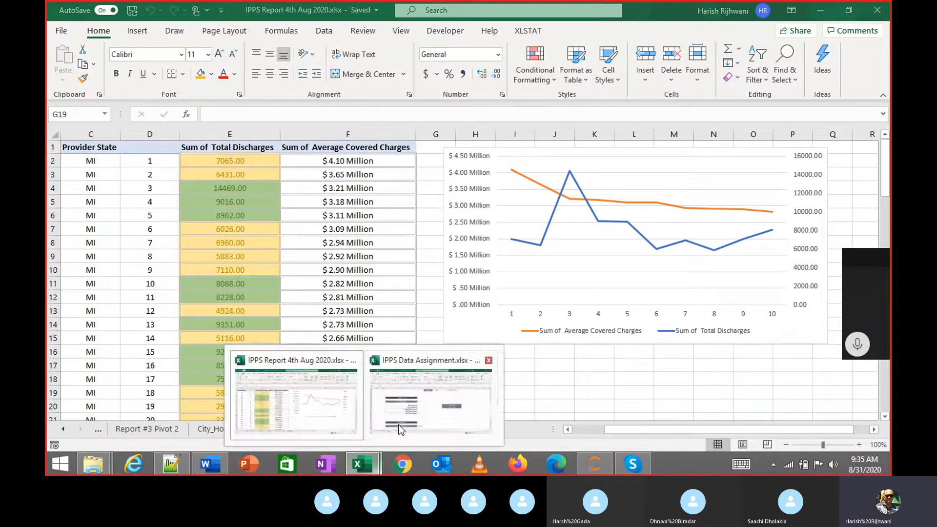
left_click(441, 357)
scroll(448, 338, "down", 6)
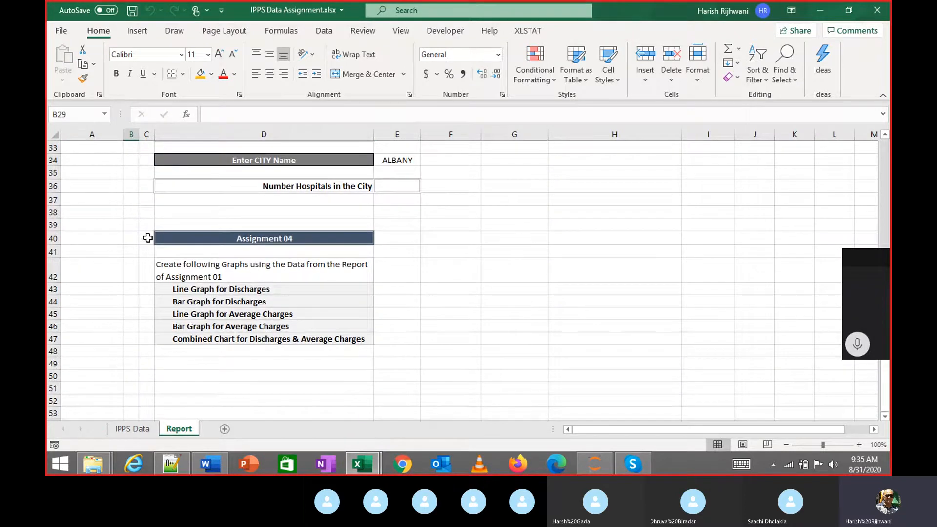
left_click_drag(131, 225, 450, 381)
left_click(450, 386)
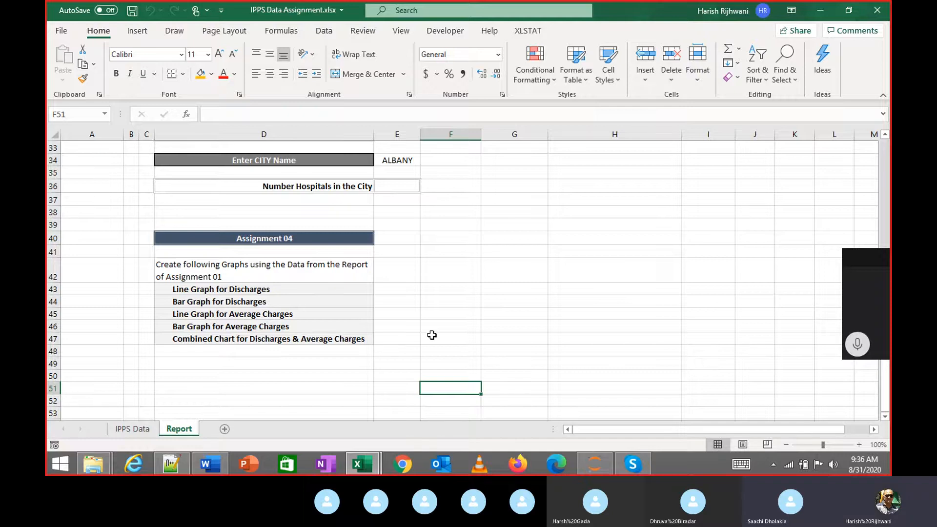
Check the Skype call window and its chat, and return to the IPPS Report 4th Aug 2020 workbook
key("alt+Tab")
key("alt+Tab")
key("alt+Tab")
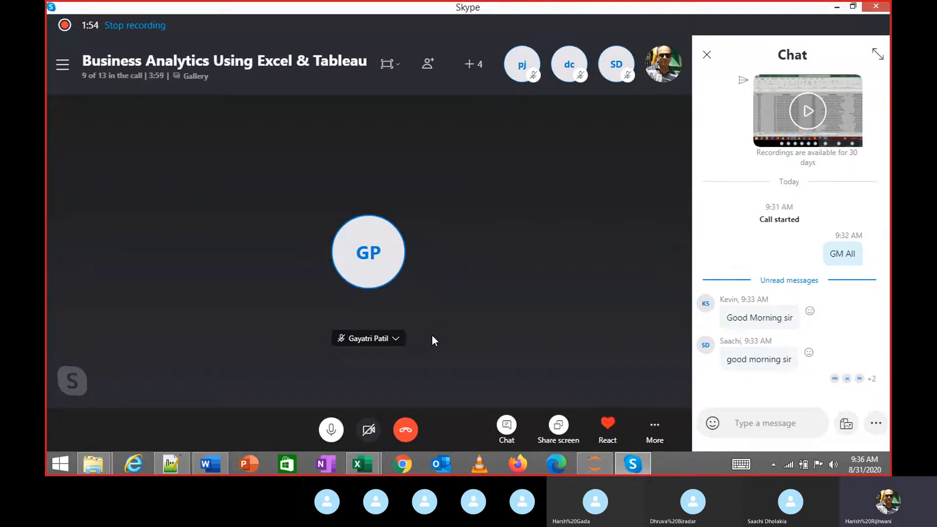
key("alt+Tab")
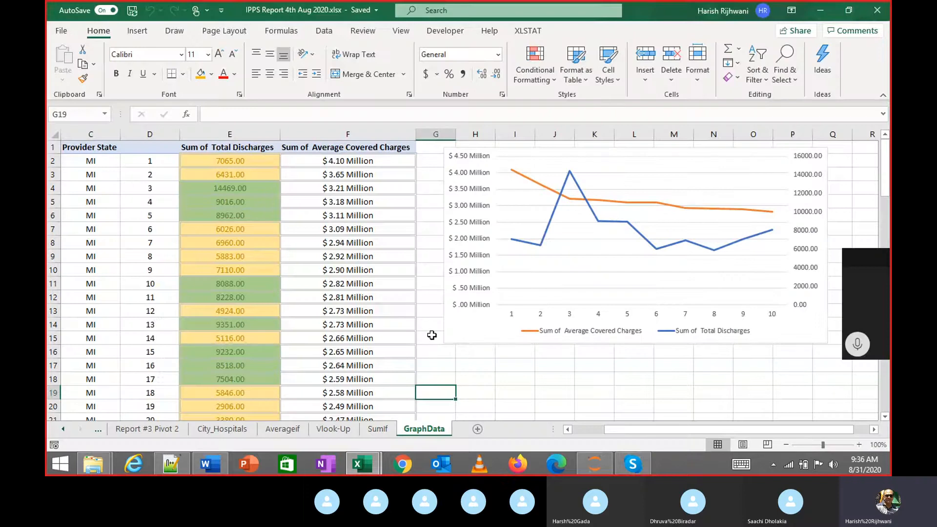
View the provider name, ID and state columns of the GraphData sheet
key("Left")
key("Left")
key("Left")
key("Left")
key("Left")
key("Left")
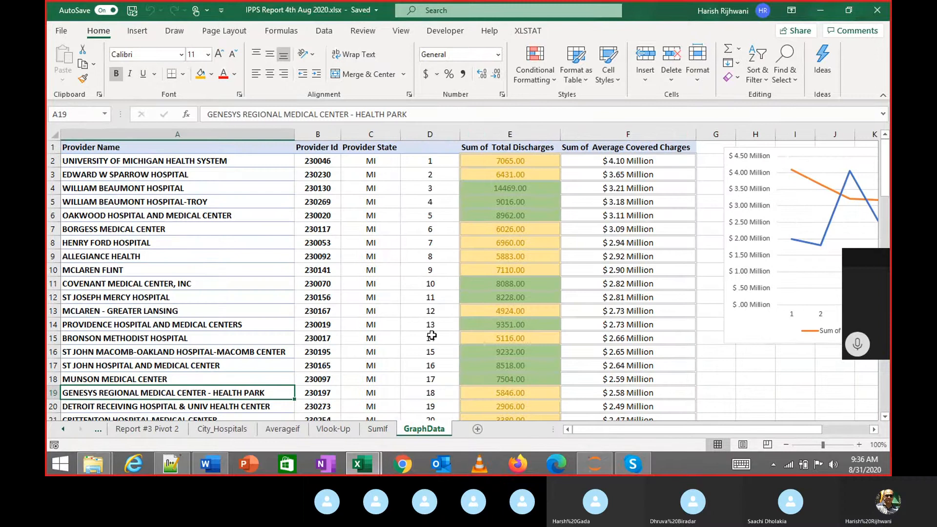
Return to the IPPS Data Assignment workbook and review the Assignment 03 city hospital count section above Assignment 04
key("alt+Tab")
key("Up")
key("Up")
key("Up")
key("Up")
key("Up")
key("Up")
key("Up")
key("Up")
key("Up")
key("Up")
key("Up")
key("Up")
key("Up")
key("Up")
key("Up")
key("Up")
key("Up")
key("Up")
key("Up")
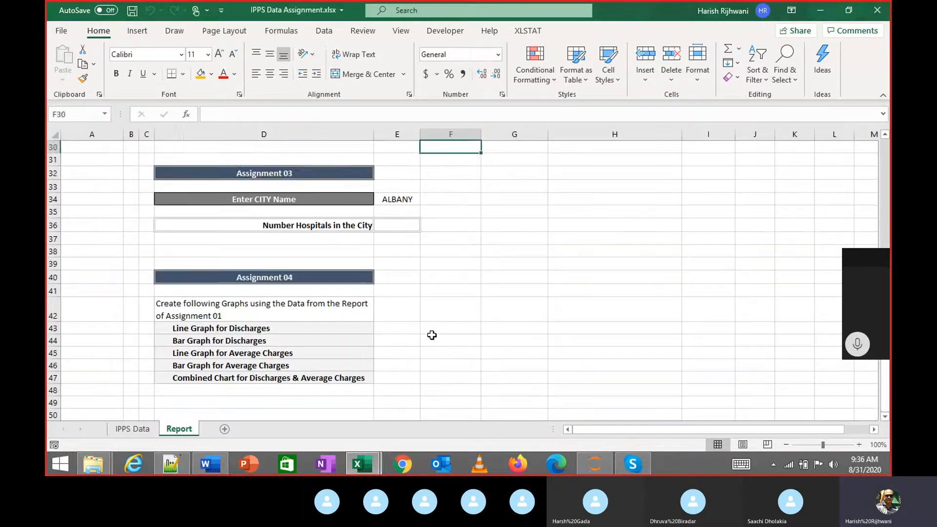
key("Left")
key("Left")
key("Down")
key("Down")
key("Down")
key("Down")
key("Down")
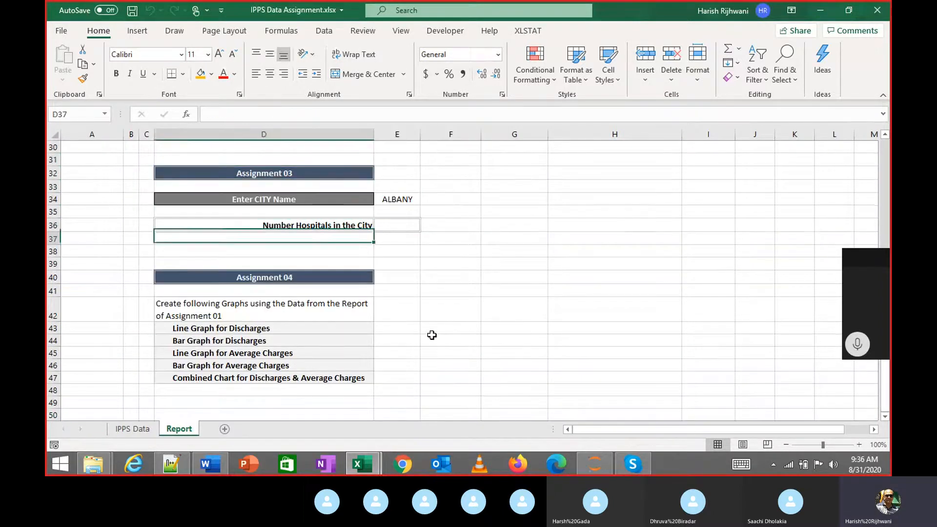
key("Right")
key("Up")
key("Up")
key("Up")
key("Up")
key("Up")
key("Left")
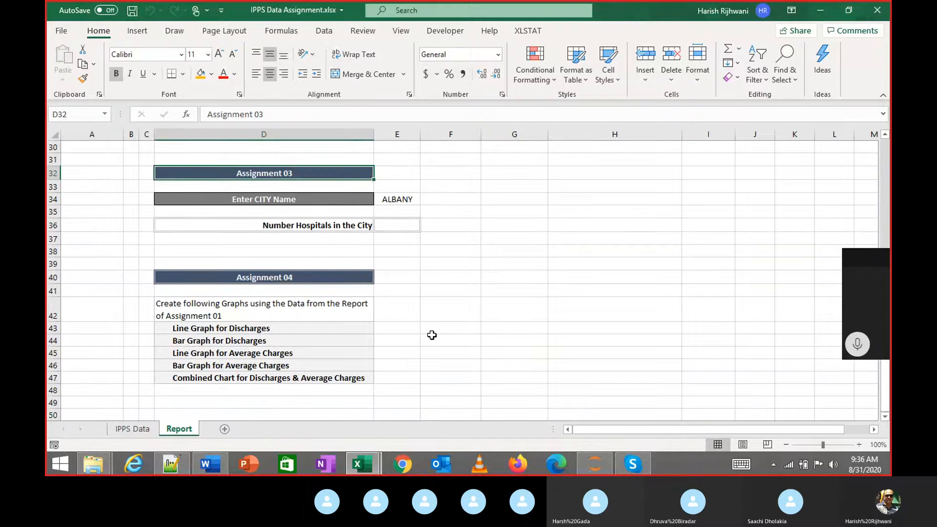
Look back through the IPPS Report workbook's sheets from GraphData to Report #1 Method 3
key("alt+Tab")
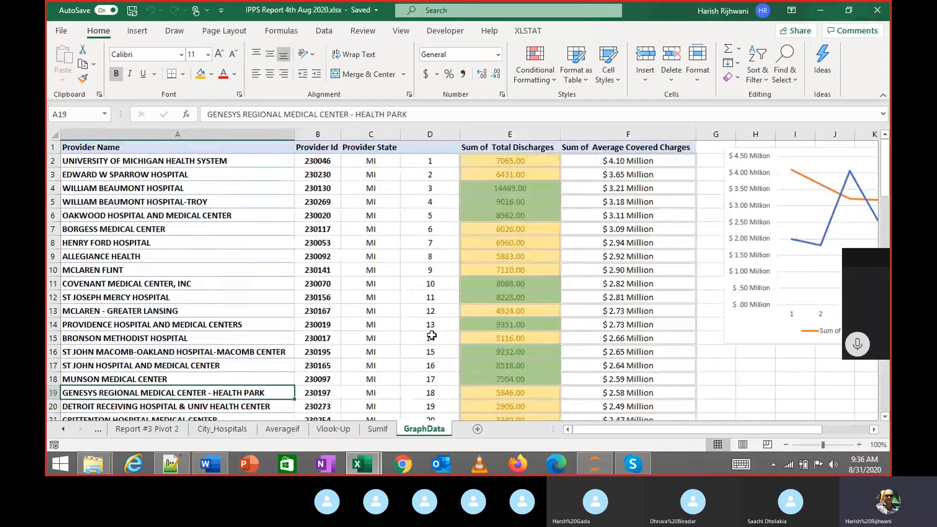
key("ctrl+Page_Up")
key("ctrl+Page_Up")
key("ctrl+Page_Up")
key("ctrl+Page_Up")
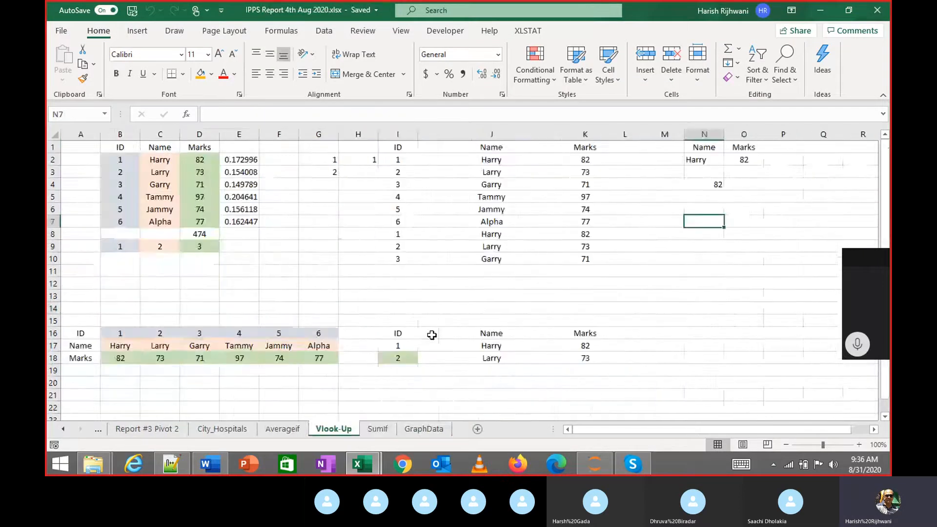
key("ctrl+Page_Up")
key("ctrl+Page_Up")
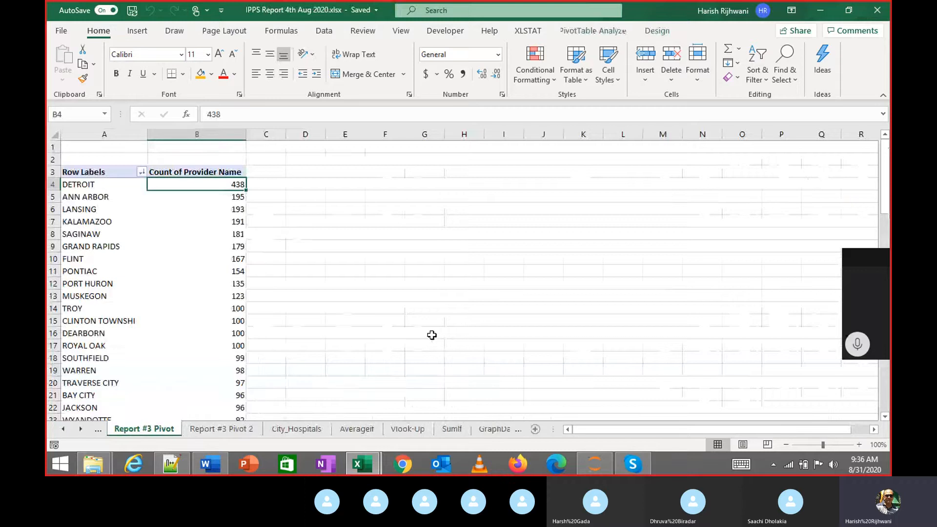
key("ctrl+Page_Up")
key("ctrl+Page_Up")
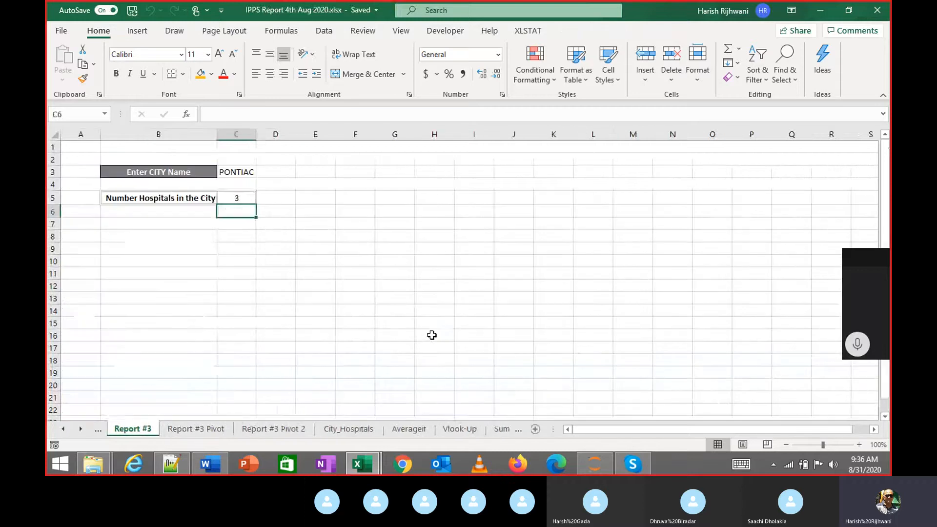
key("ctrl+Page_Up")
key("ctrl+Page_Up")
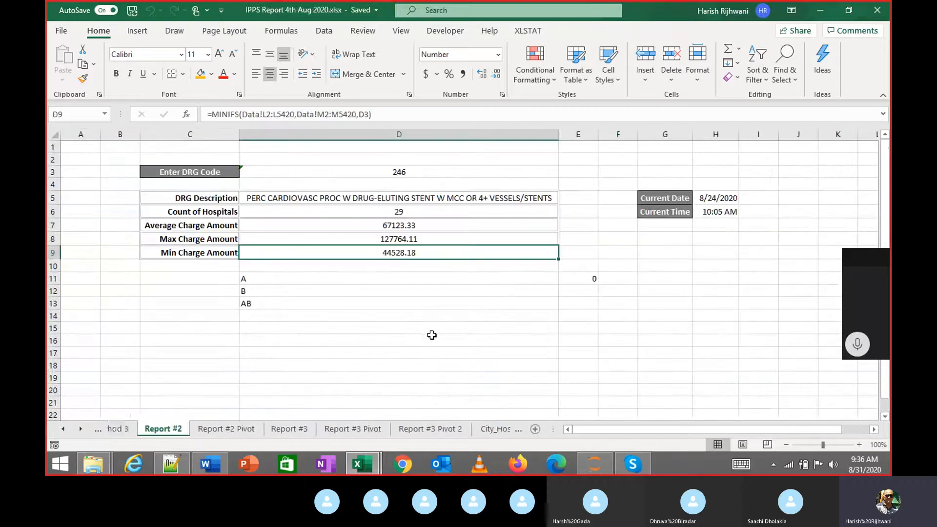
Examine the Report #1 Method 3 pivot table down to its Grand Total row, and the subtotals on Report #1 Method 2
key("ctrl+Home")
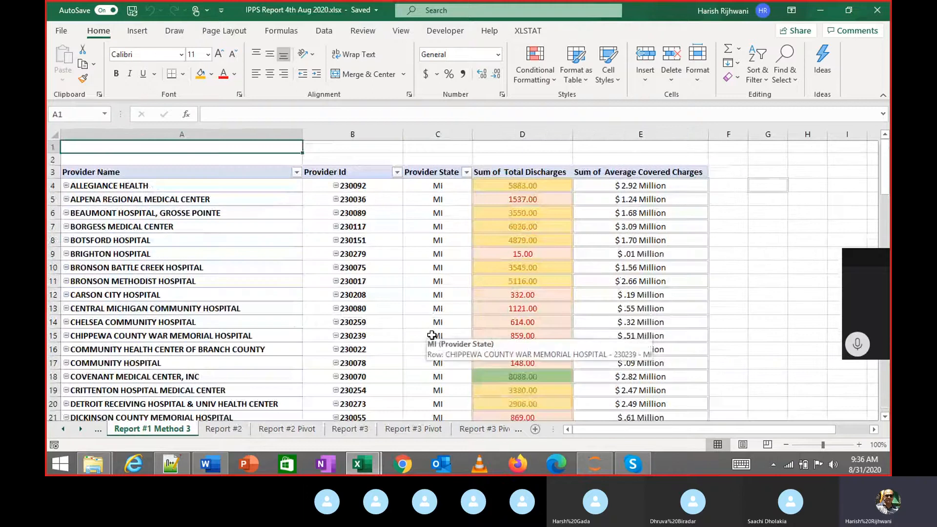
key("ctrl+Down")
key("ctrl+Down")
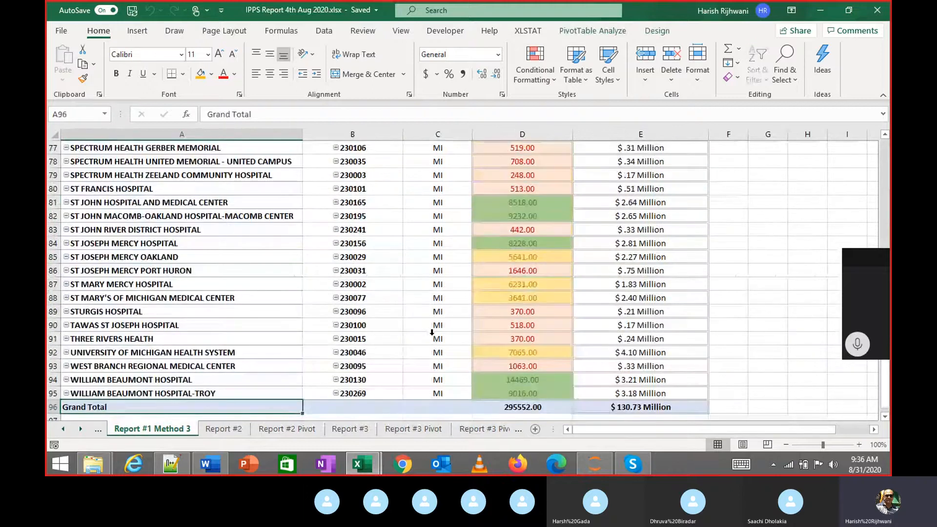
key("ctrl+Page_Up")
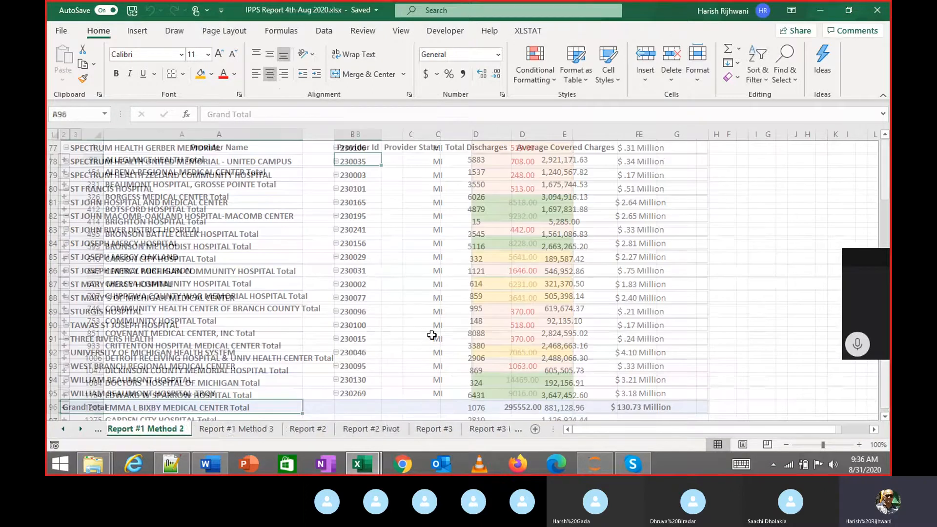
key("ctrl+Home")
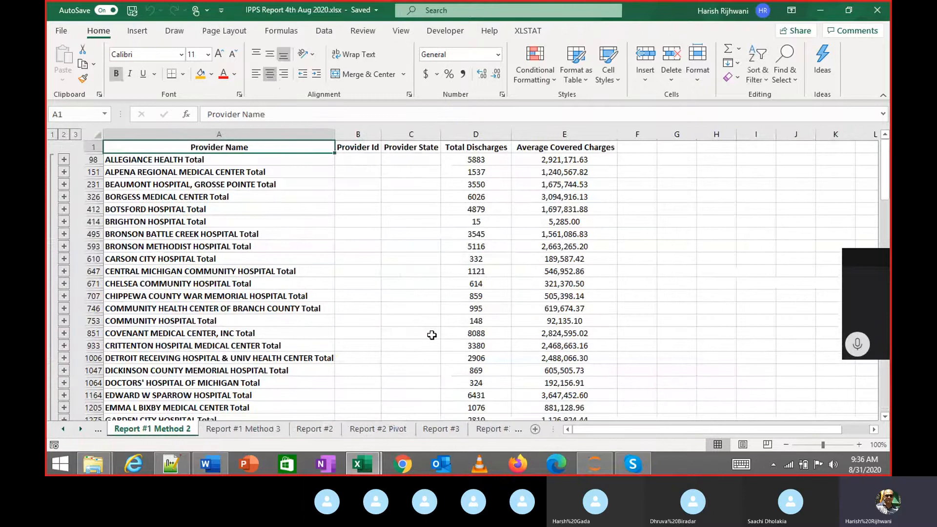
Return to Report #1 Method 3 and inspect the pivot table's extent from Provider Name to Sum of Average Covered Charges
key("ctrl+Page_Down")
key("ctrl+Up")
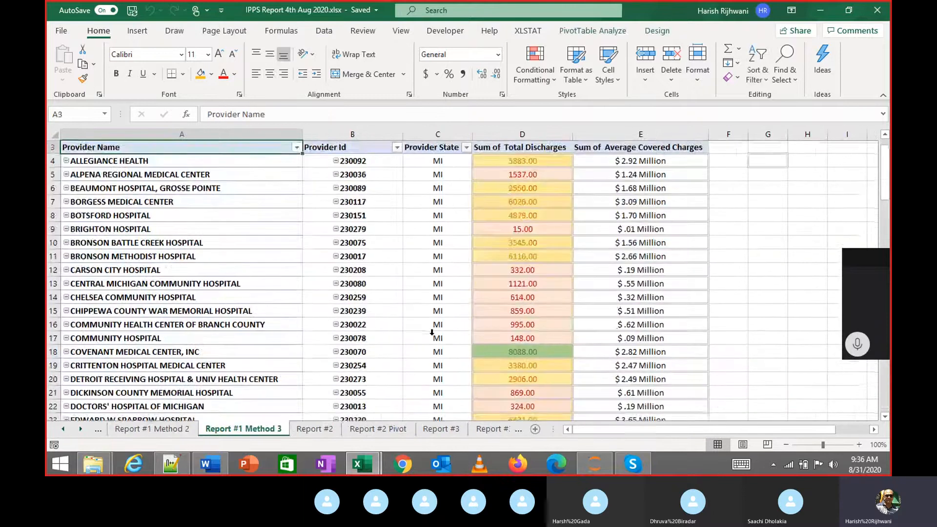
key("Right")
key("ctrl+Right")
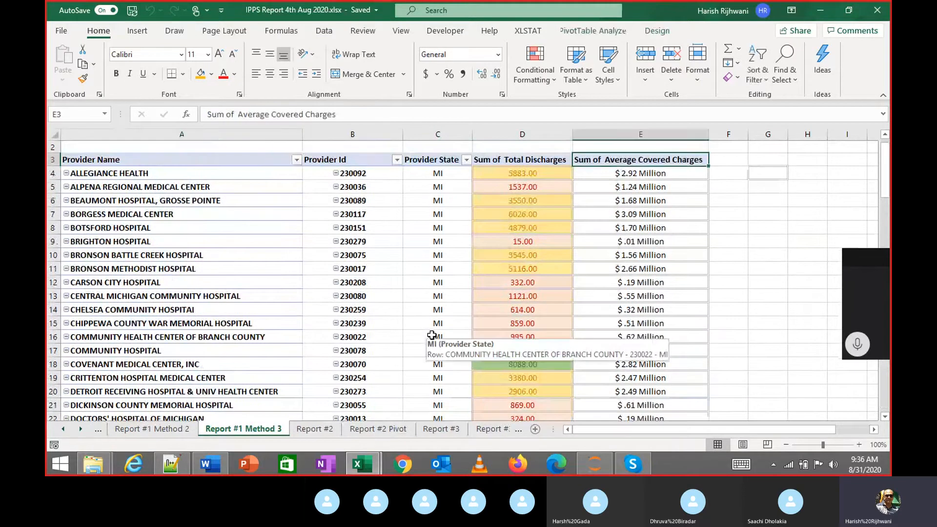
key("ctrl+Left")
key("ctrl+shift+Down")
key("ctrl+shift+Right")
key("ctrl+Right")
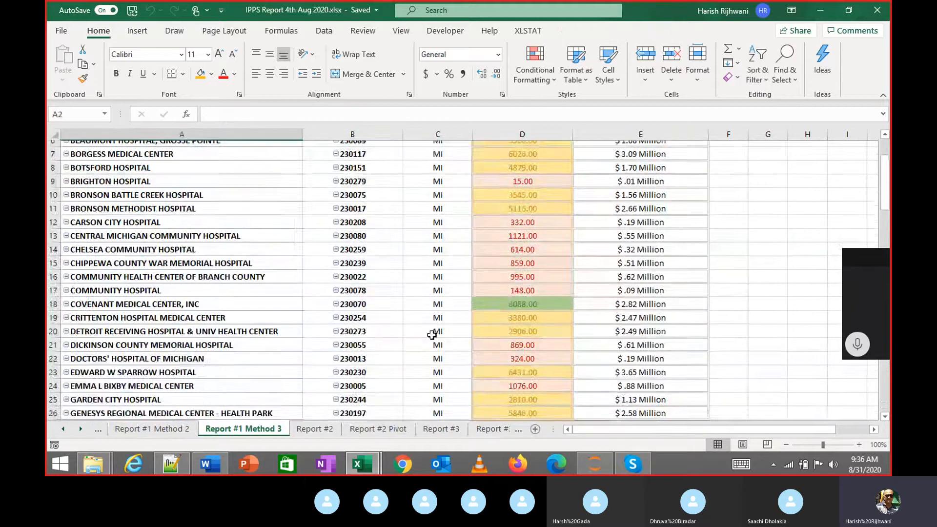
key("ctrl+Left")
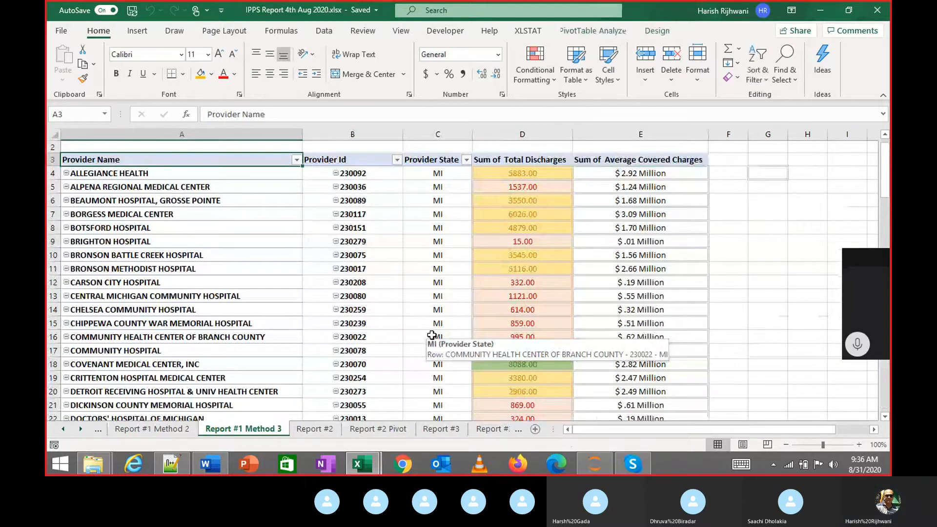
key("ctrl+shift+Down")
key("ctrl+shift+Right")
key("ctrl+Left")
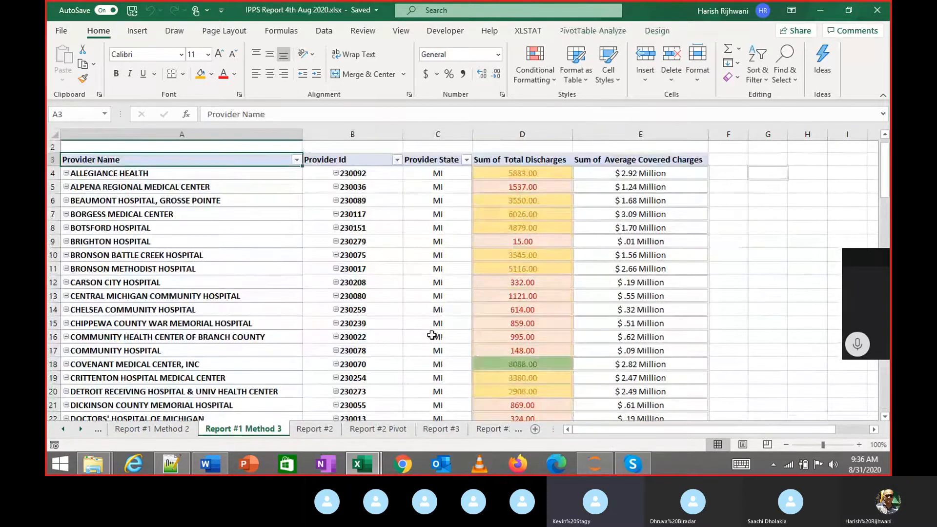
Check the Skype call chat for new messages and return to the Report #1 Method 3 sheet
key("alt+Tab")
key("alt+Tab")
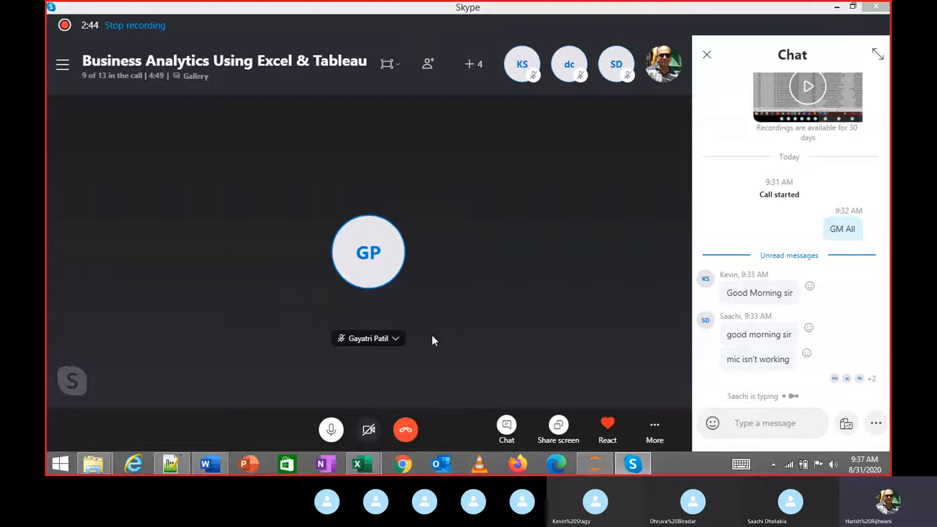
key("alt+Tab")
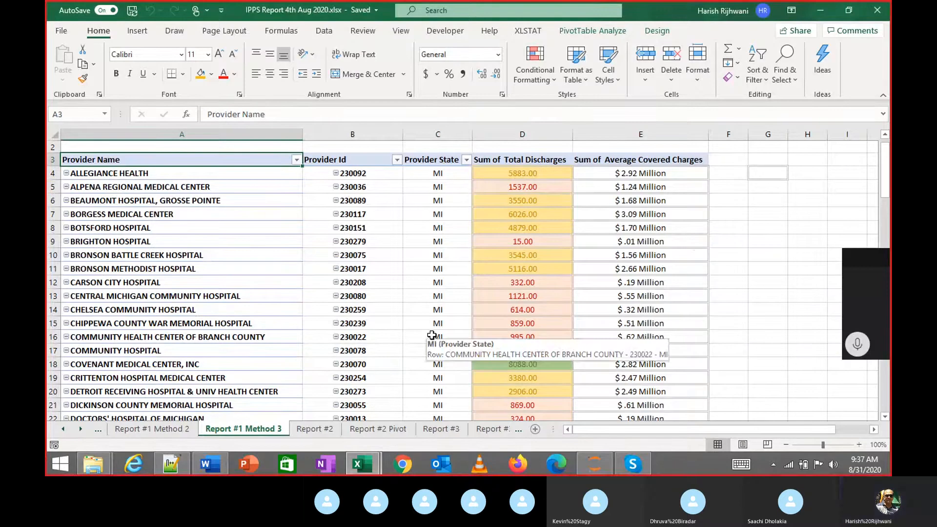
key("alt+Tab")
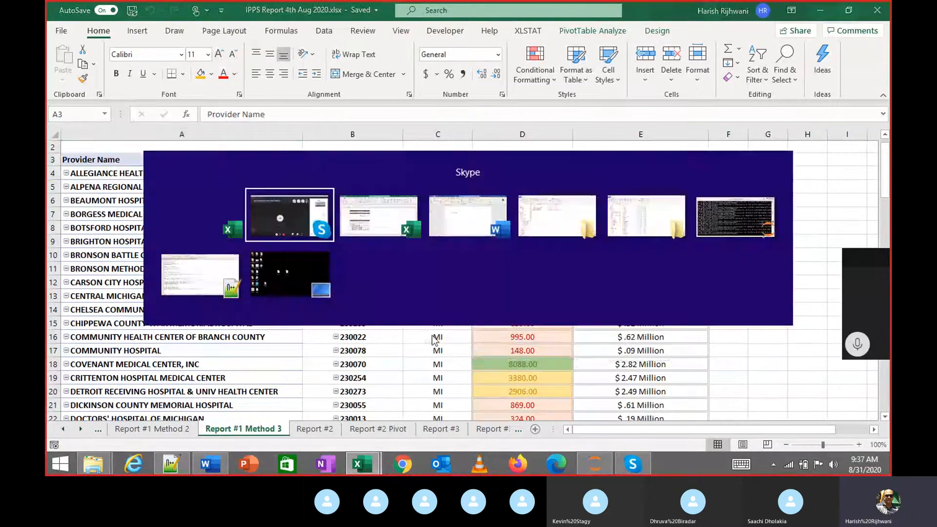
key("alt+Tab")
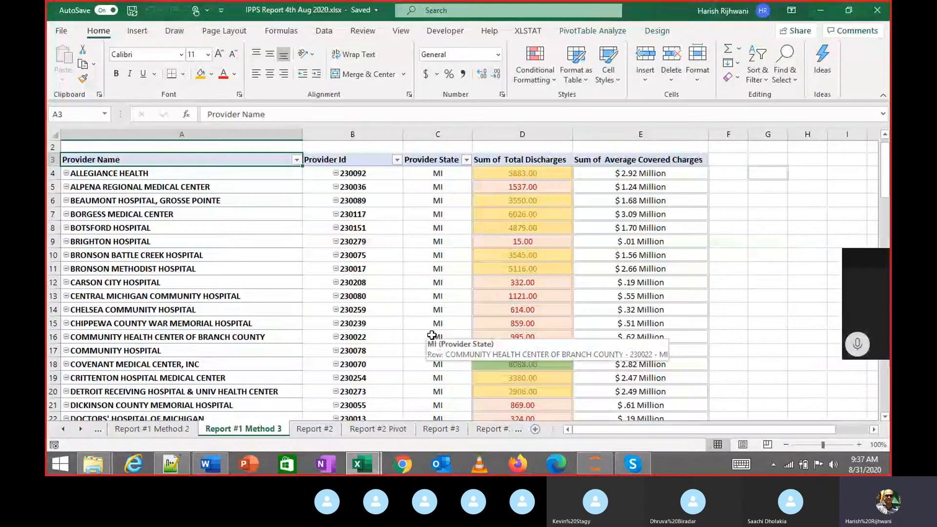
Look through the report sheets from Report #2 onward and go to the start of the GraphData sheet
key("ctrl+Page_Down")
key("ctrl+Page_Down")
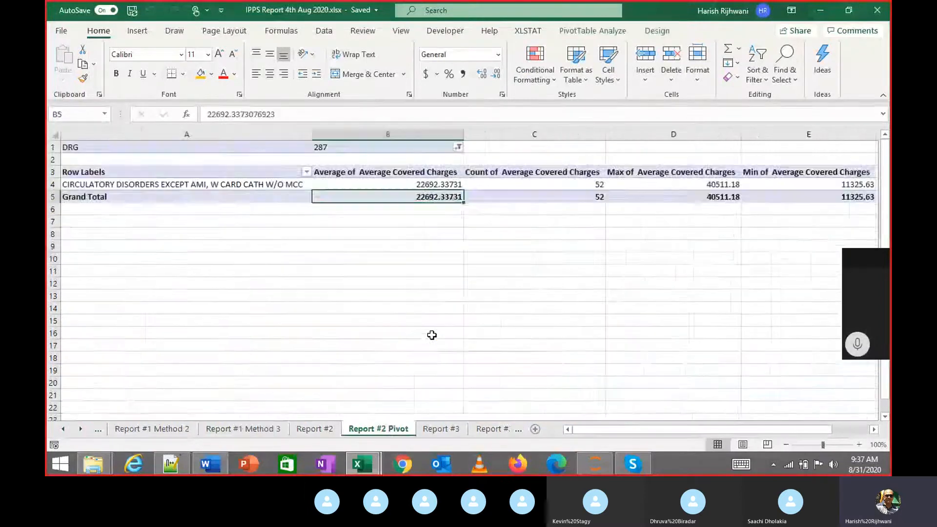
key("ctrl+Page_Down")
key("ctrl+Page_Down")
key("ctrl+Page_Down")
key("ctrl+Page_Down")
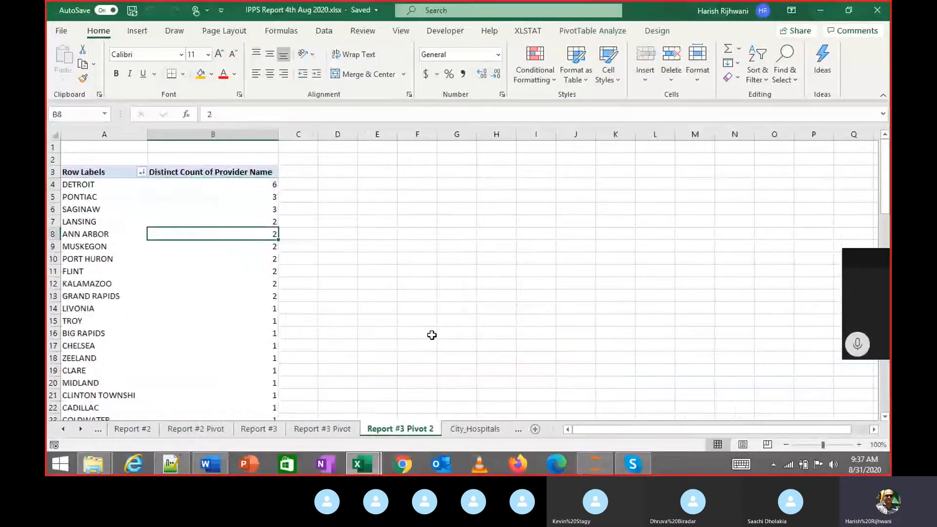
key("ctrl+Page_Down")
key("ctrl+Page_Down")
key("ctrl+Page_Down")
key("ctrl+Page_Down")
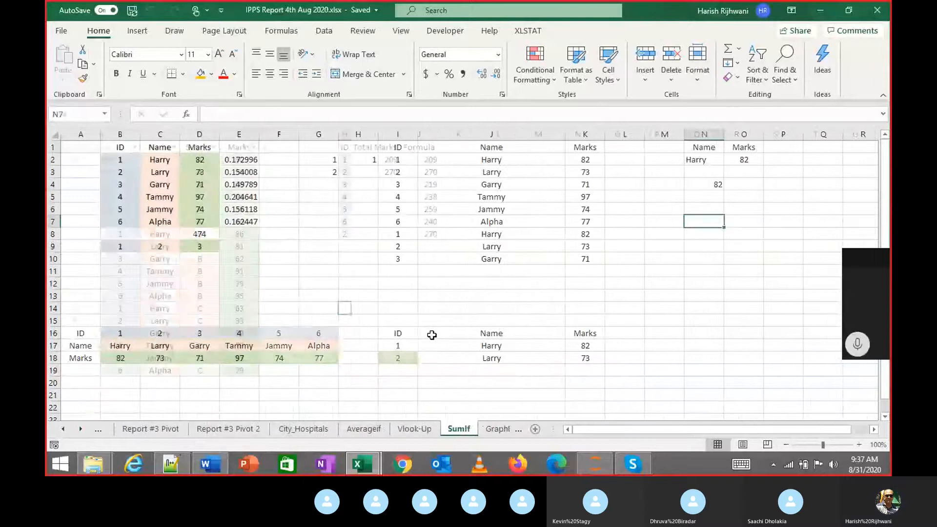
key("ctrl+Home")
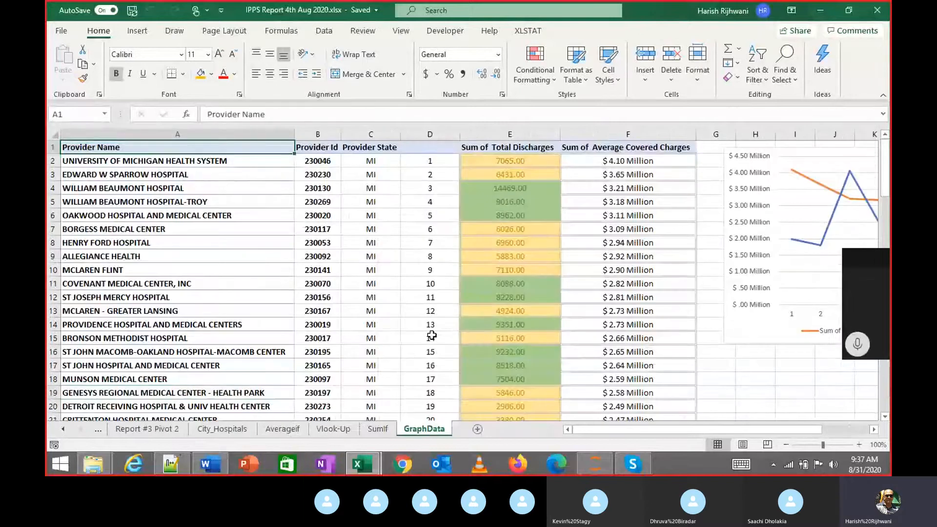
Select the GraphData table down to its last hospital row, starting from the Provider Name column
key("ctrl+shift+Down")
key("shift+Right")
key("shift+Right")
key("shift+Right")
key("shift+Right")
key("shift+Right")
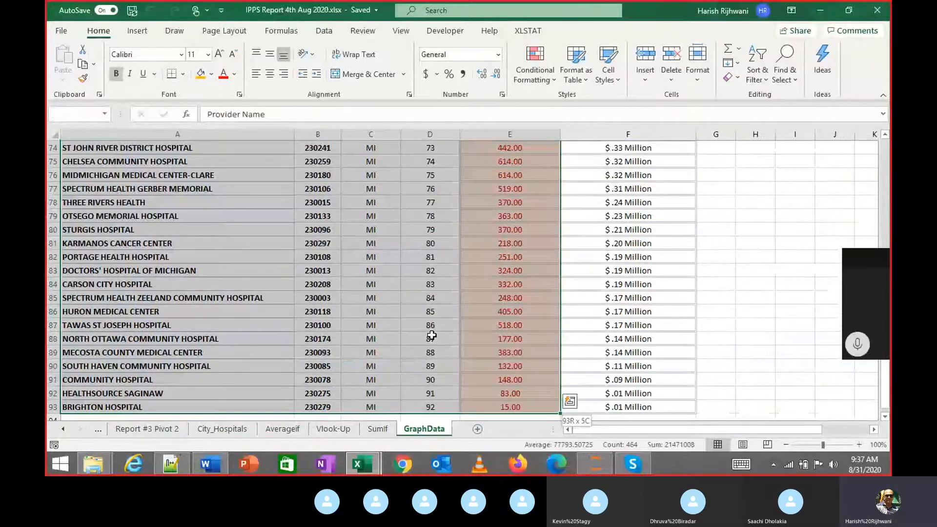
Examine the GraphData columns from Provider Name to Sum of Total Discharges, from the header to the last hospital row
key("ctrl+Home")
key("Down")
key("Right")
key("Right")
key("Right")
key("Right")
key("Right")
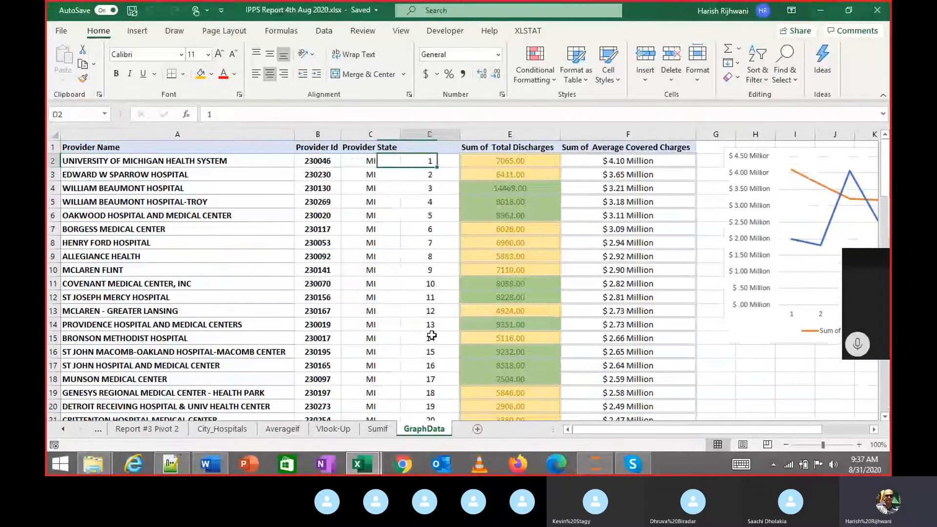
key("Up")
key("Left")
key("Left")
key("ctrl+Down")
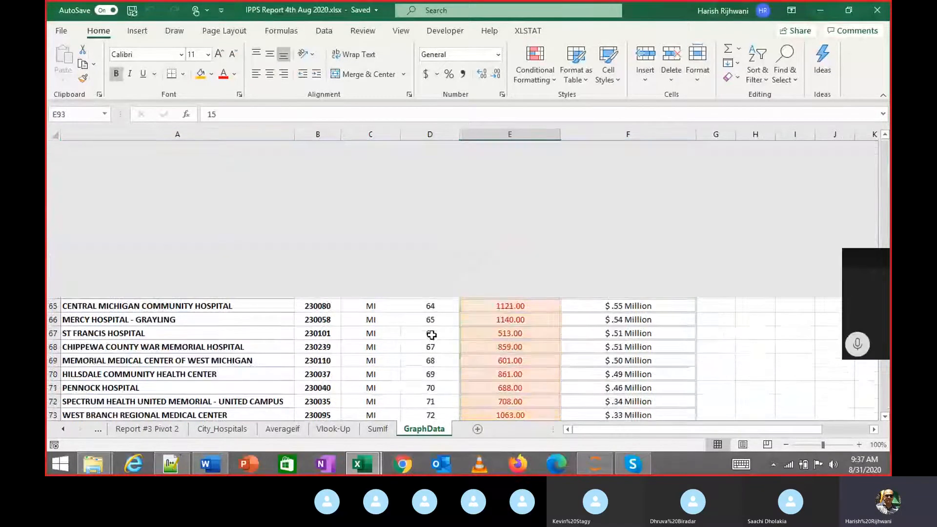
key("Left")
key("Left")
key("Left")
key("ctrl+Up")
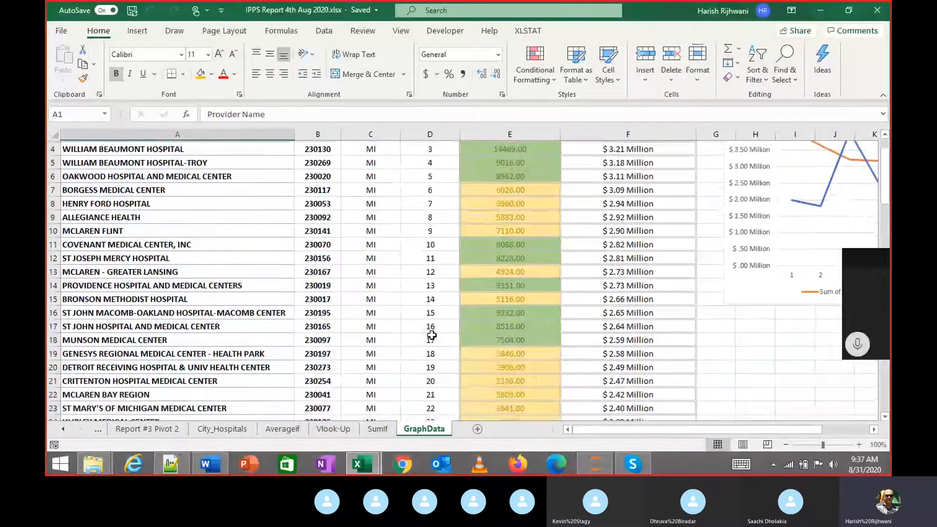
Examine the GraphData header row and the existing line chart beside the table, and return to the Provider Name header
key("Right")
key("Right")
key("Right")
key("Right")
key("Right")
key("Right")
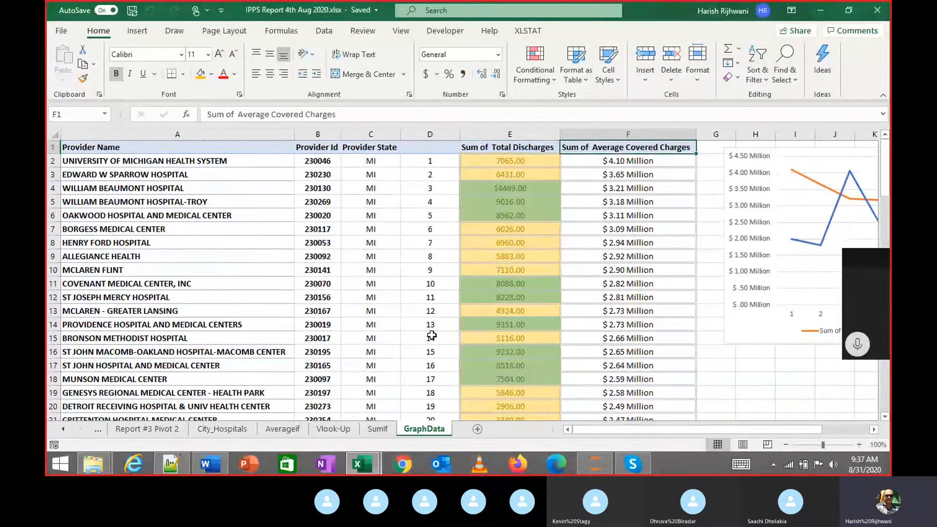
key("Right")
key("Right")
key("Right")
key("Right")
key("Right")
key("Right")
key("Right")
key("Right")
key("Right")
key("Right")
key("Right")
key("Right")
key("Right")
key("Right")
key("Left")
key("Left")
key("Left")
key("Left")
key("Left")
key("Left")
key("Left")
key("Left")
key("Left")
key("Left")
key("Left")
key("Left")
key("Left")
key("Left")
key("Left")
key("Left")
key("Left")
key("Left")
key("Left")
key("Left")
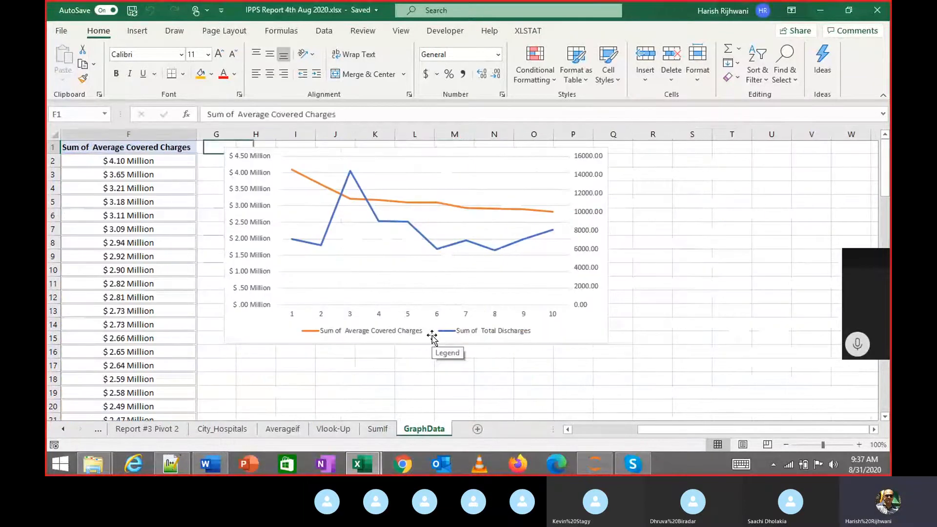
Check the Skype call chat for new messages and return to the GraphData sheet
key("alt+Tab")
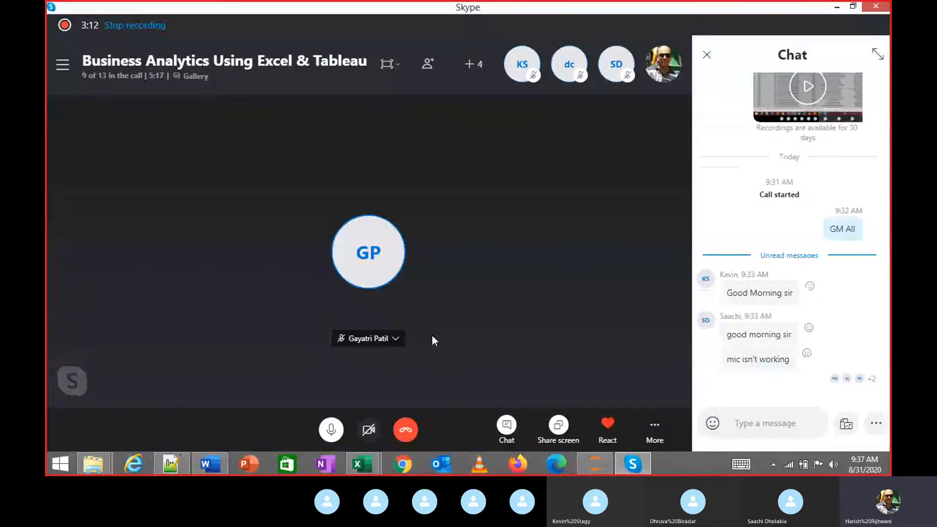
key("alt+Tab")
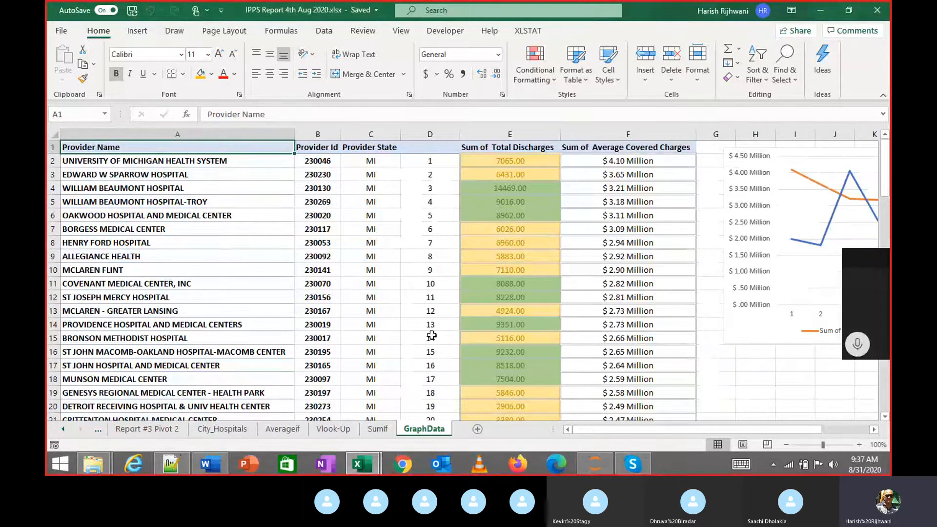
Add a new worksheet after GraphData and name it LineGraph
left_click(478, 429)
double_click(472, 430)
type("Li")
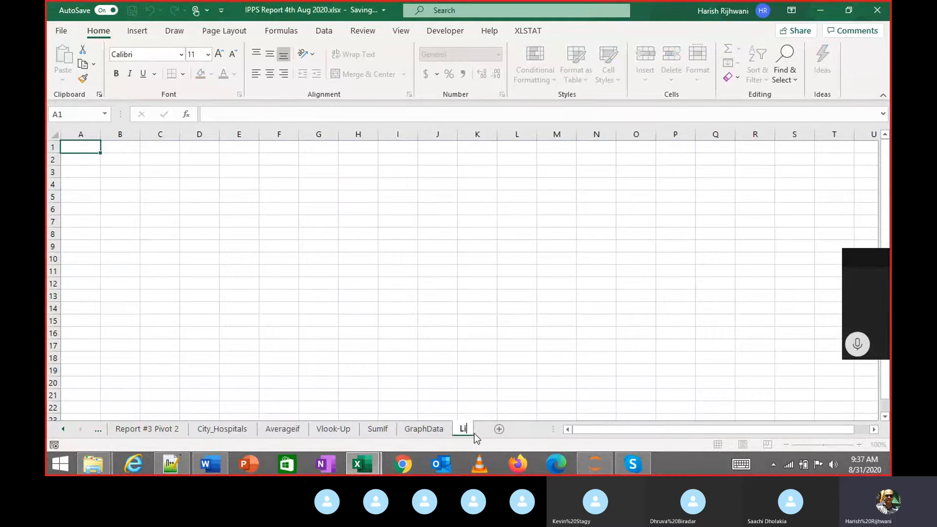
type("neGraph")
key("Return")
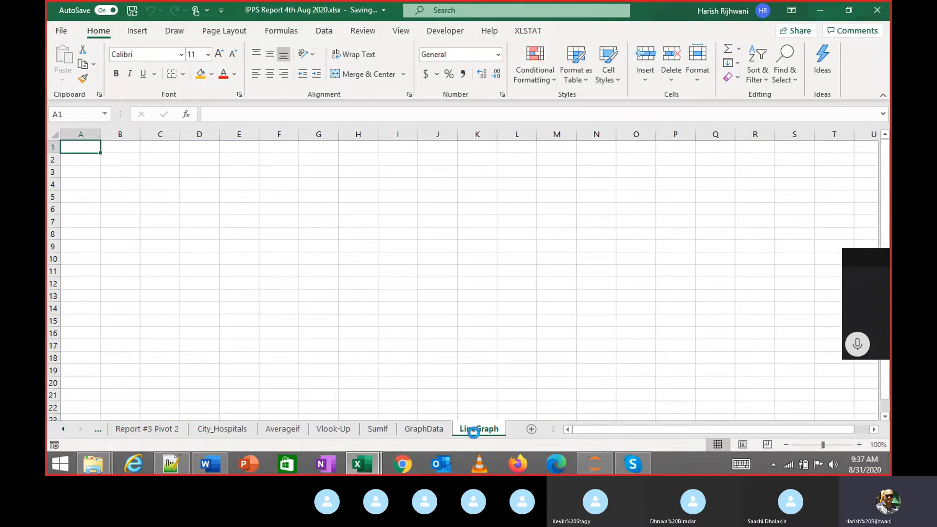
Copy the full GraphData table, from Provider Name to Sum of Average Covered Charges, to cell A1 of the LineGraph sheet
key("ctrl+Page_Up")
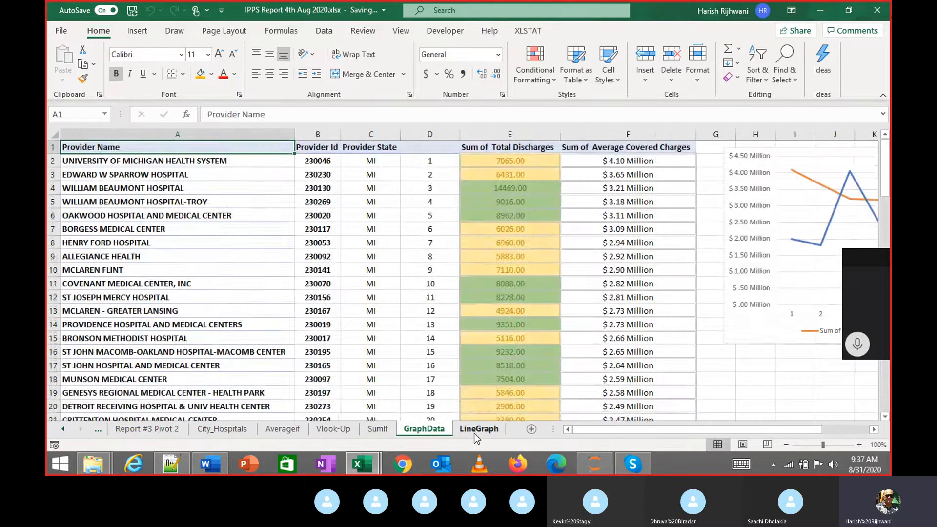
key("ctrl+shift+Down")
key("shift+Right")
key("shift+Right")
key("shift+Right")
key("shift+Right")
key("shift+Right")
key("shift+Right")
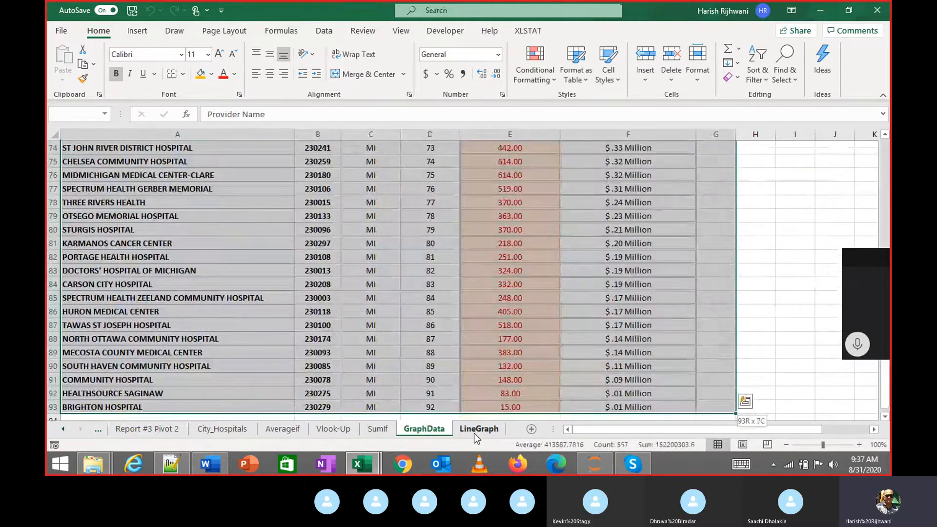
key("shift+Left")
key("ctrl+c")
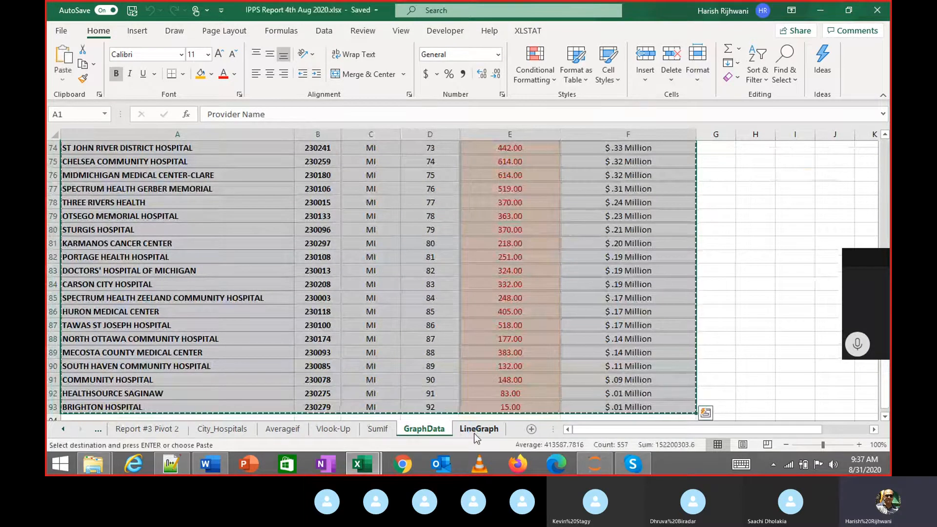
left_click(475, 432)
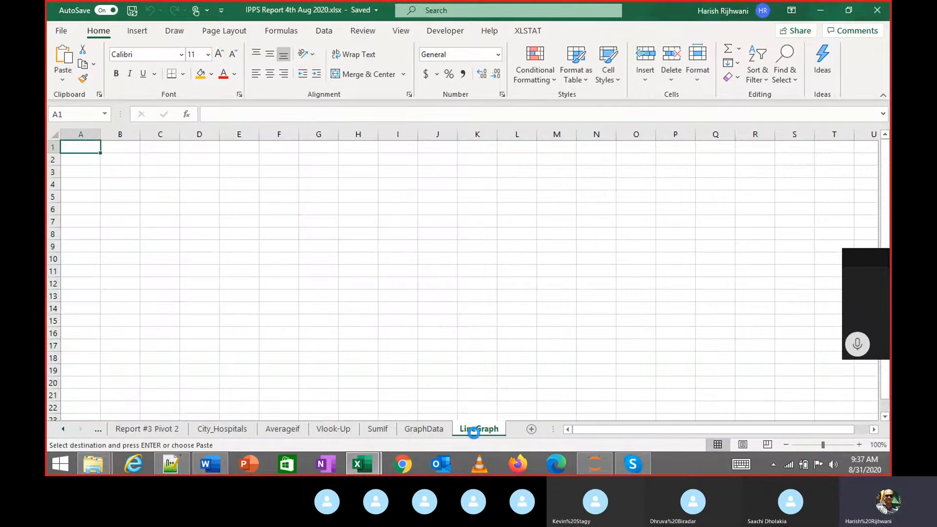
key("ctrl+v")
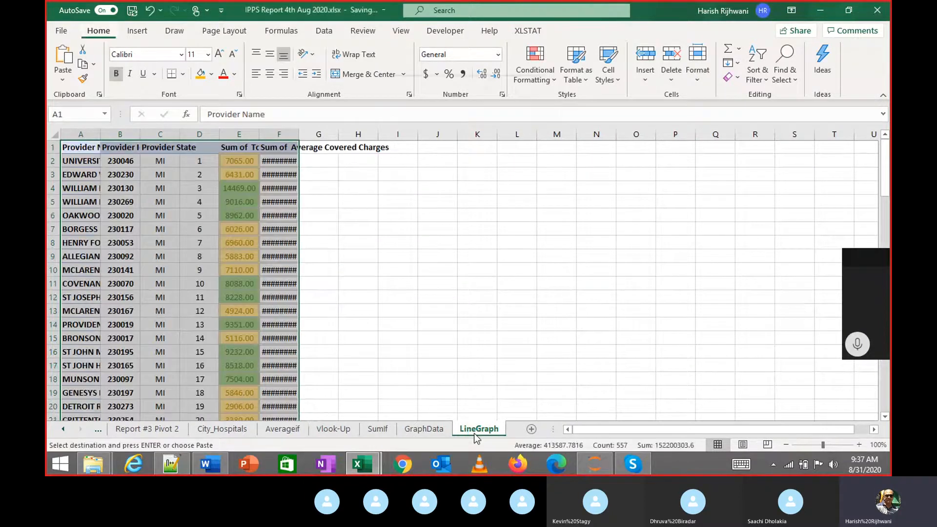
Autofit the widths of the pasted columns on LineGraph and return to cell A1
key("alt+h")
key("o")
key("i")
key("ctrl+Home")
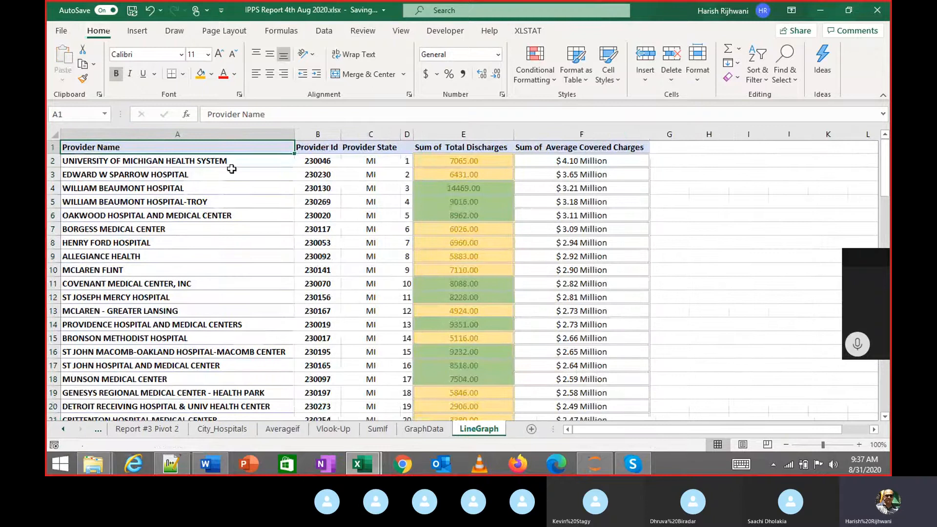
Look over the available line and area chart types without inserting one
left_click(146, 32)
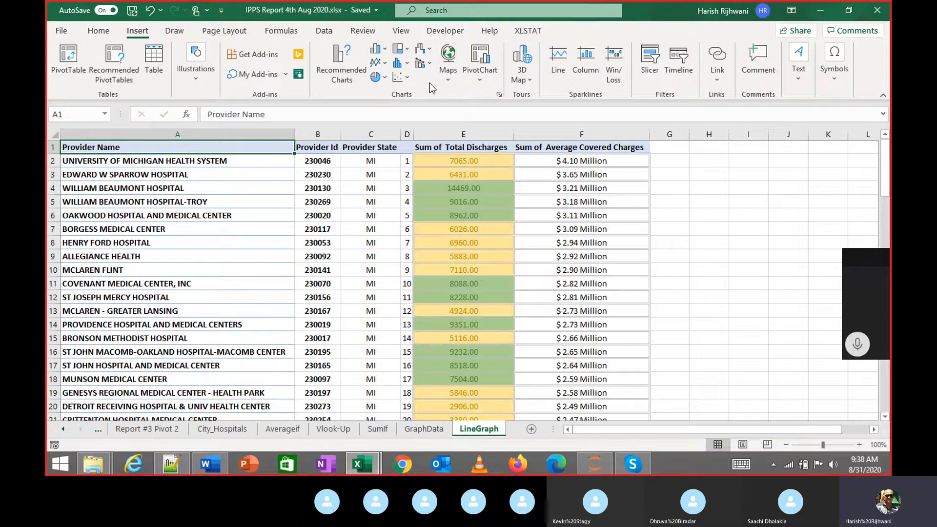
left_click(387, 63)
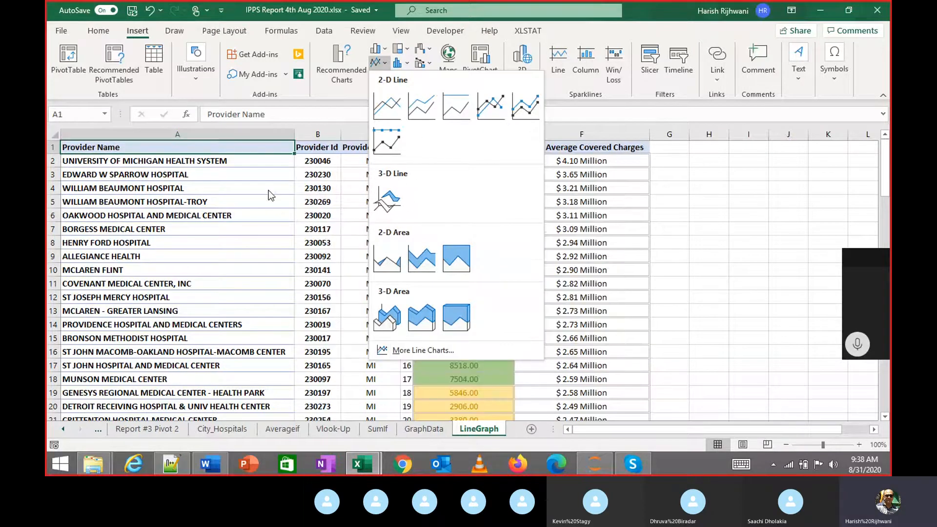
key("Escape")
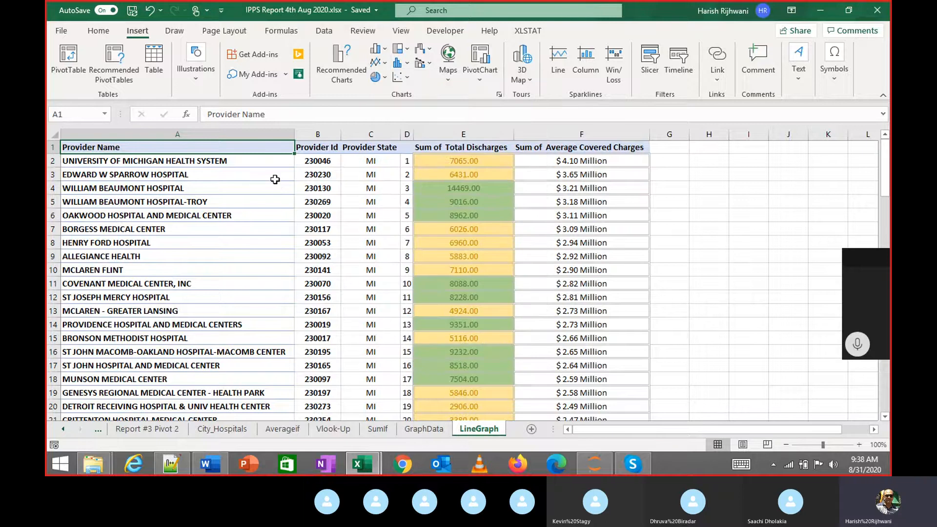
key("Right")
key("Right")
key("Right")
key("Right")
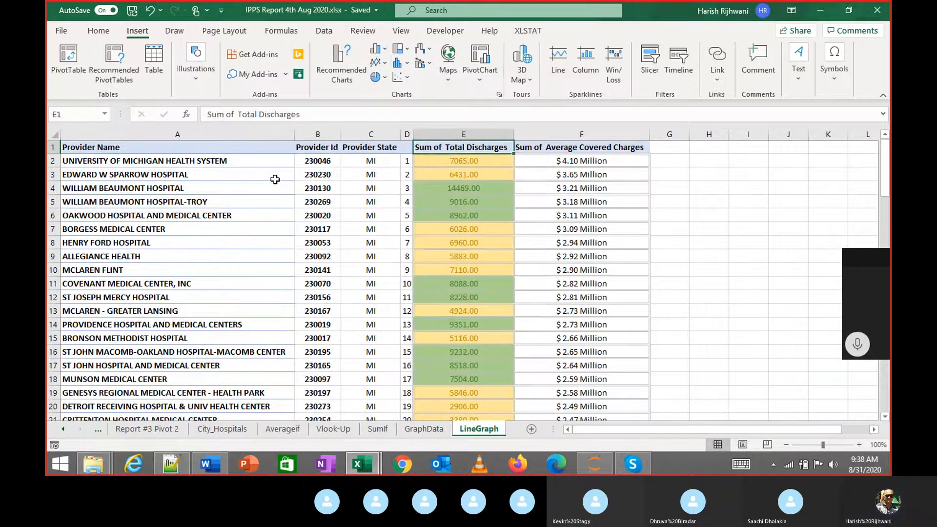
key("ctrl+shift+Down")
key("ctrl+shift+Up")
scroll(295, 151, "down", 1)
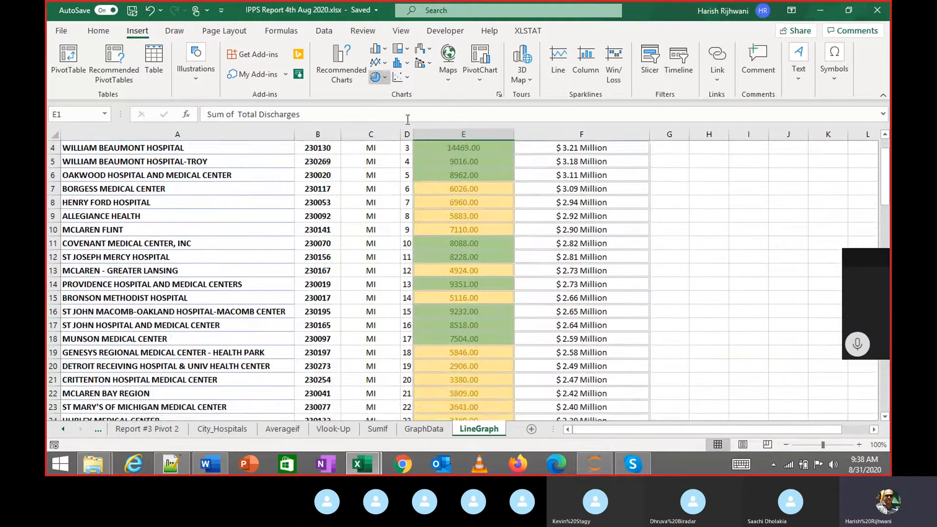
scroll(458, 227, "up", 1)
left_click(457, 227)
key("ctrl+Up")
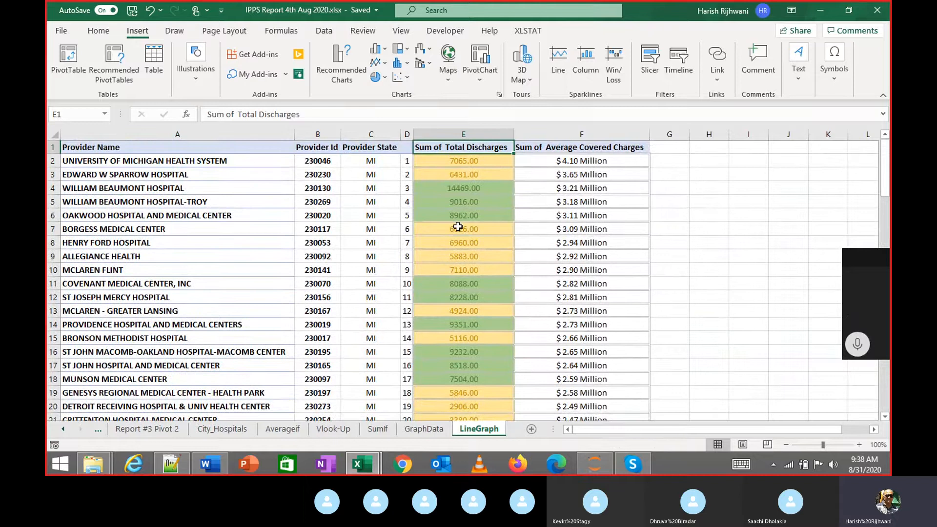
Copy the whole Provider Name column with its header and paste it starting at cell J1
key("Left")
key("Left")
key("Left")
key("Left")
key("ctrl+shift+Down")
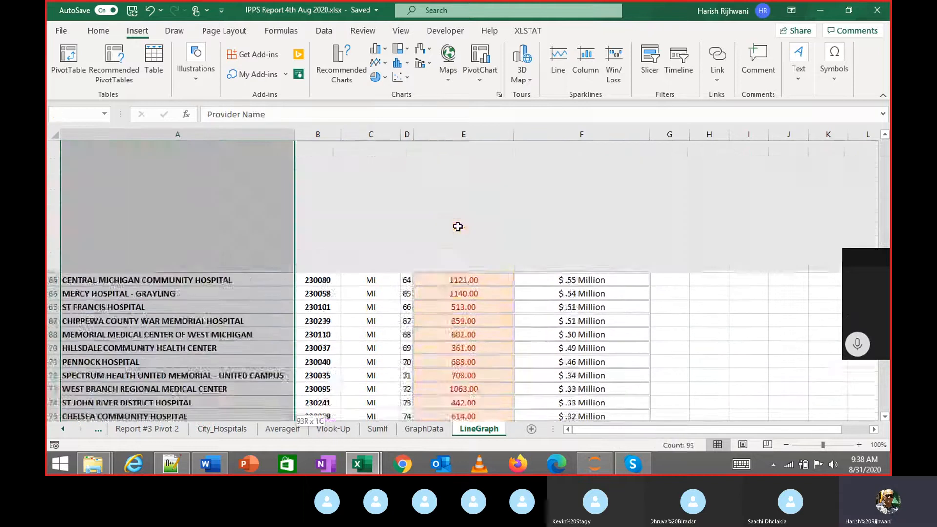
key("ctrl+c")
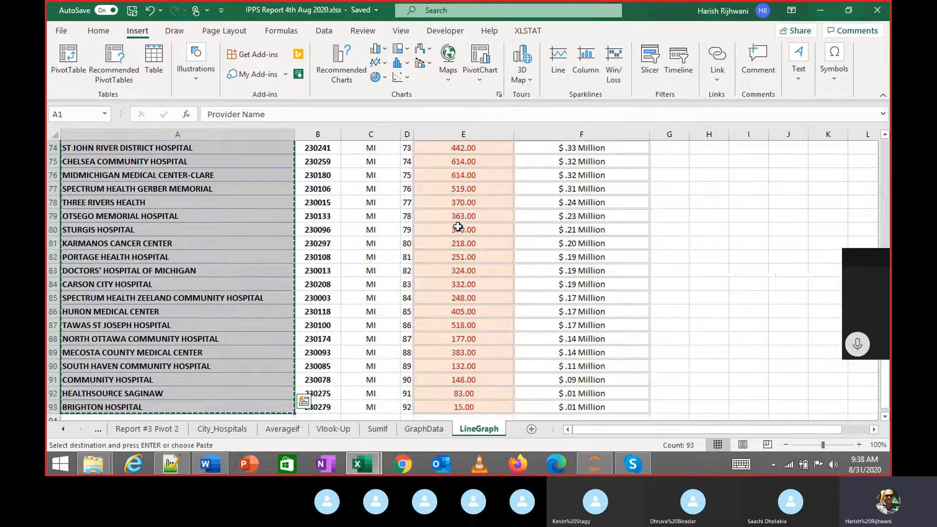
key("ctrl+Home")
key("Right")
key("Right")
key("Right")
key("Right")
key("Right")
key("Right")
key("Right")
key("Right")
key("Right")
key("Right")
key("Right")
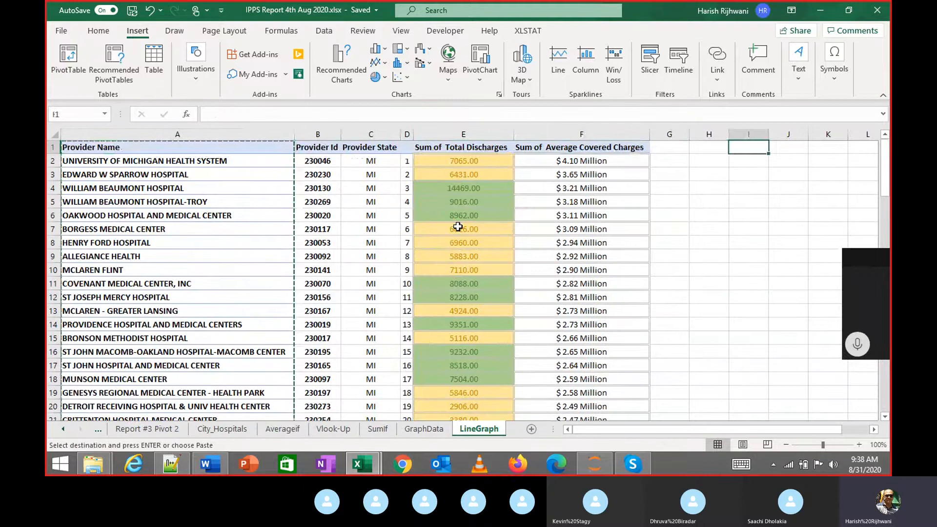
key("Left")
key("Left")
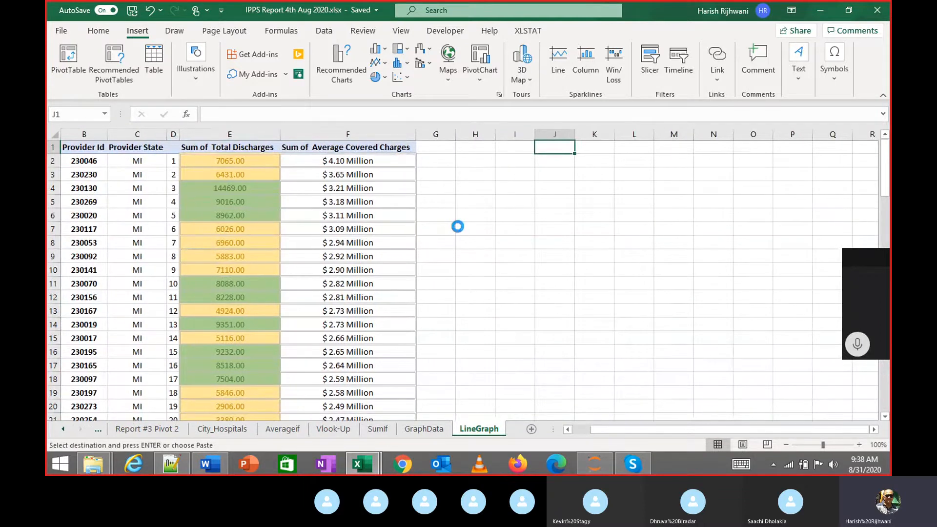
key("ctrl+v")
Copy the whole Sum of Total Discharges column with its header and paste it starting at cell K1
key("Left")
key("Left")
key("Left")
key("Left")
key("Left")
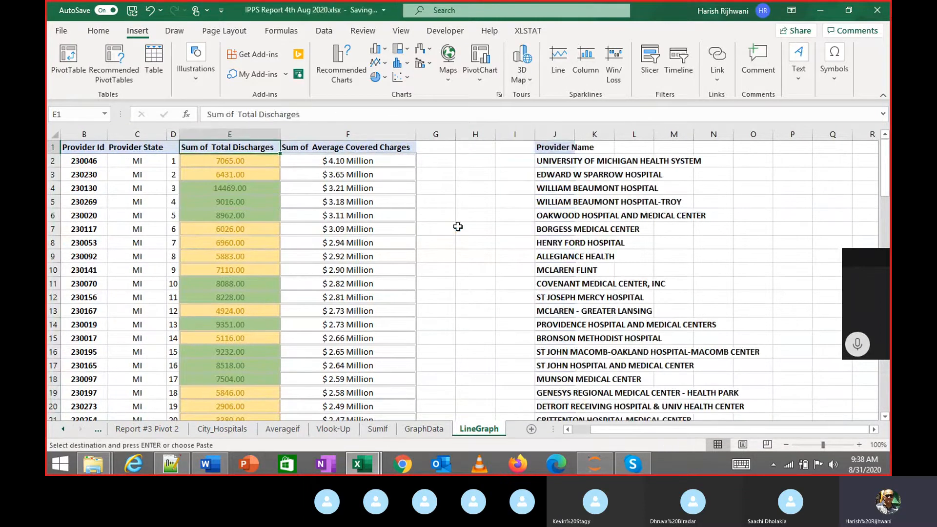
key("ctrl+shift+Down")
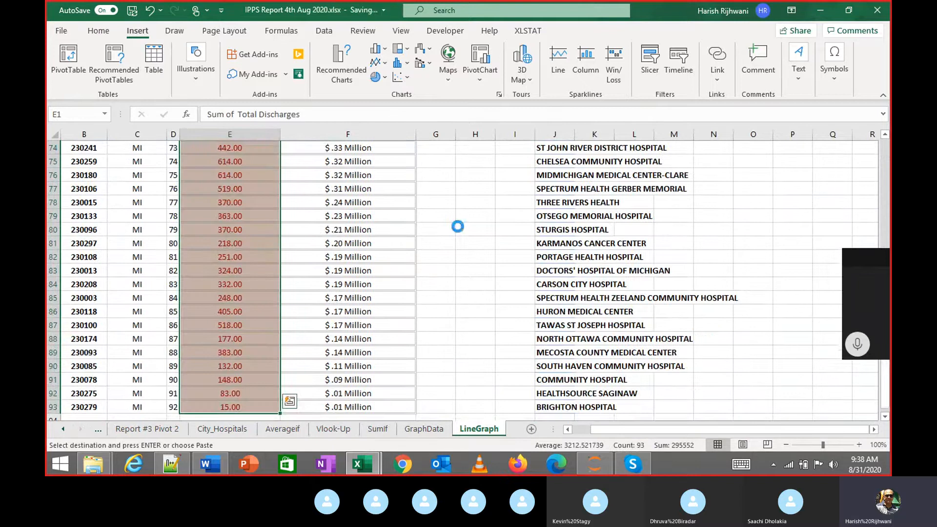
key("ctrl+c")
key("ctrl+Up")
key("Right")
key("Right")
key("Right")
key("Right")
key("Right")
key("Right")
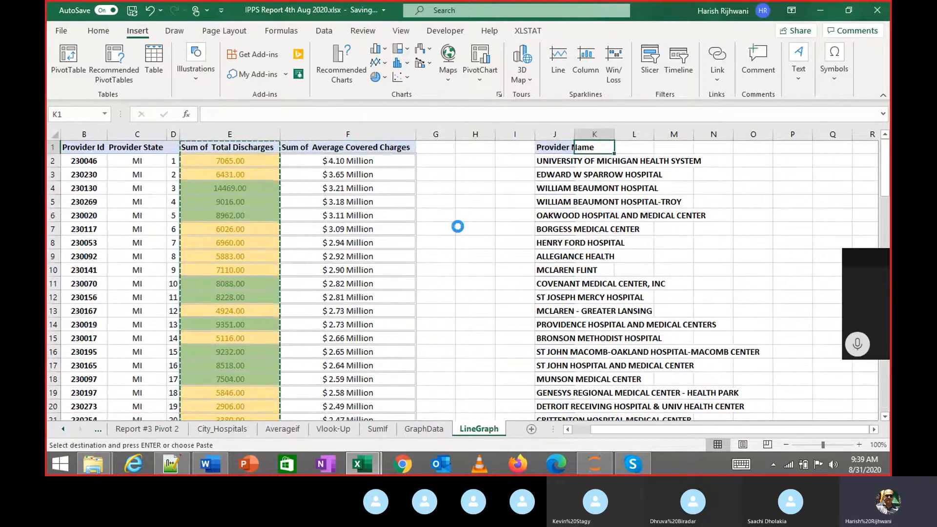
key("ctrl+v")
key("Left")
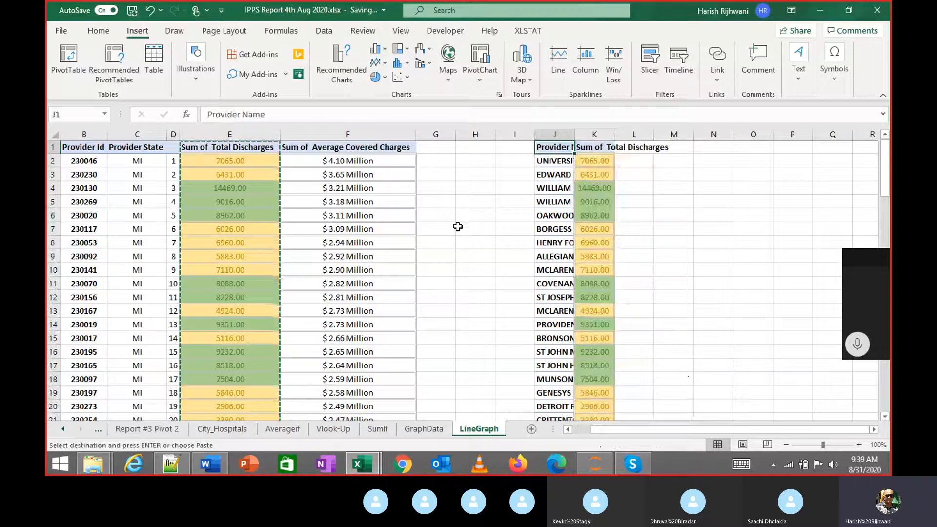
key("shift+Right")
key("ctrl+shift+Down")
key("ctrl+Up")
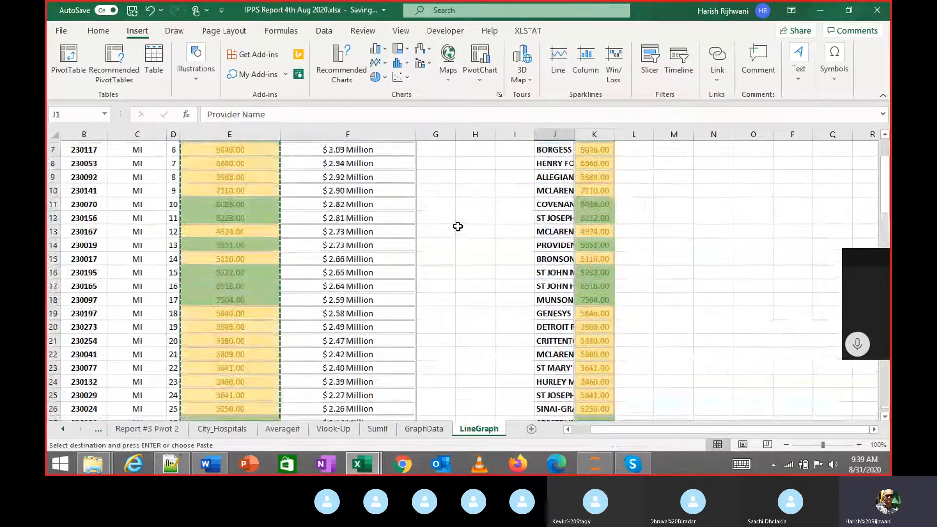
key("ctrl+Left")
key("ctrl+Left")
key("ctrl+Left")
key("ctrl+Left")
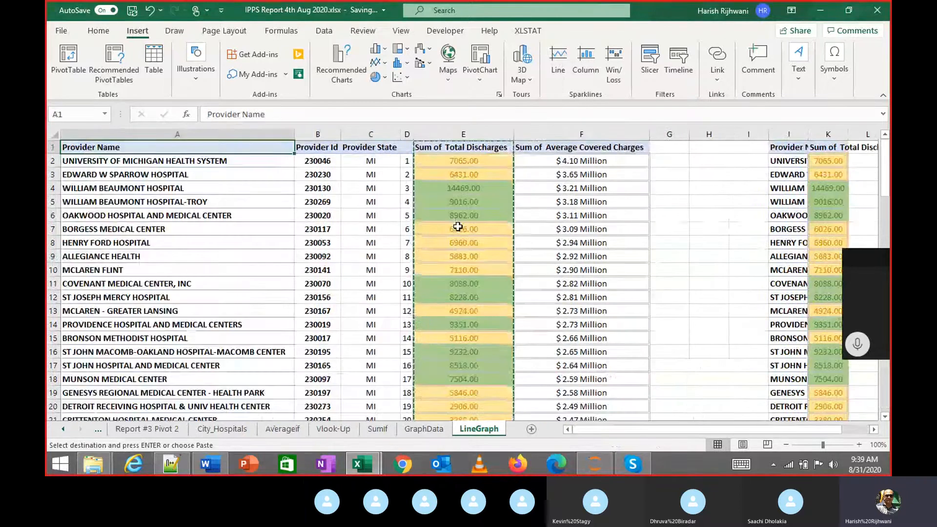
key("Escape")
key("Right")
key("Right")
key("Right")
key("Right")
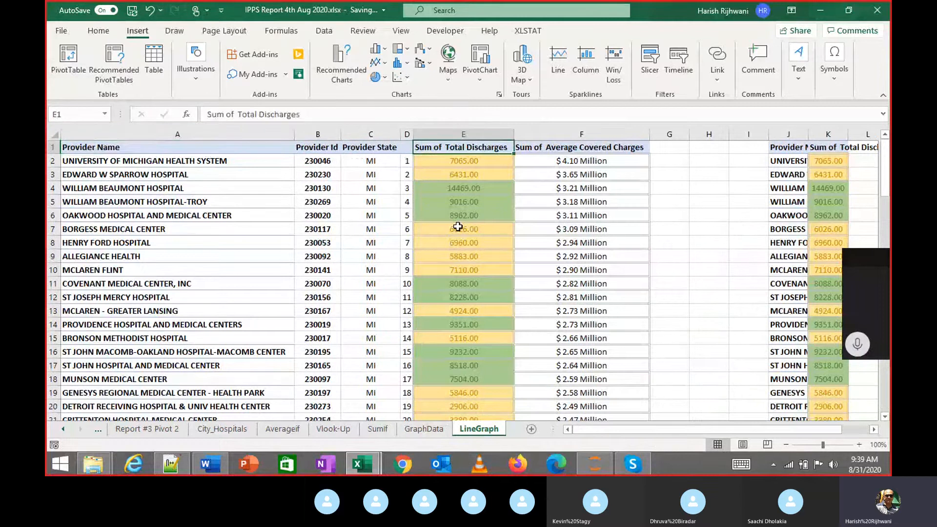
key("ctrl+Right")
key("ctrl+Right")
key("ctrl+shift+Down")
key("ctrl+shift+Right")
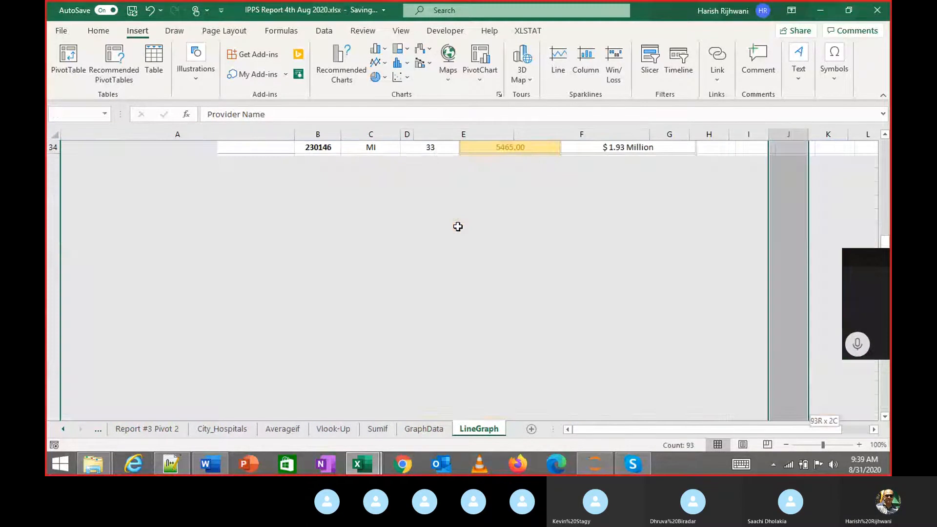
key("ctrl+Up")
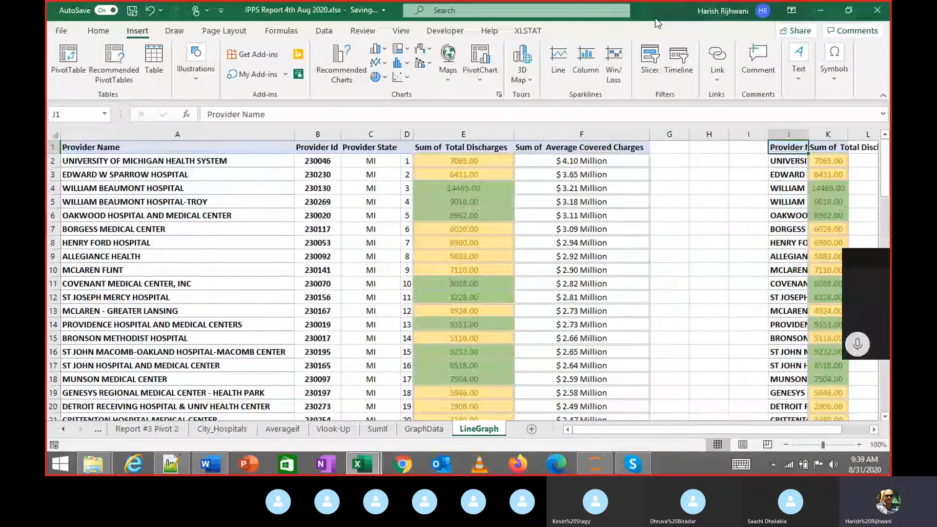
Autofit the widths of the copied Provider Name and Sum of Total Discharges columns in J and K
key("ctrl+shift+Right")
key("ctrl+shift+Down")
key("alt+o")
key("c")
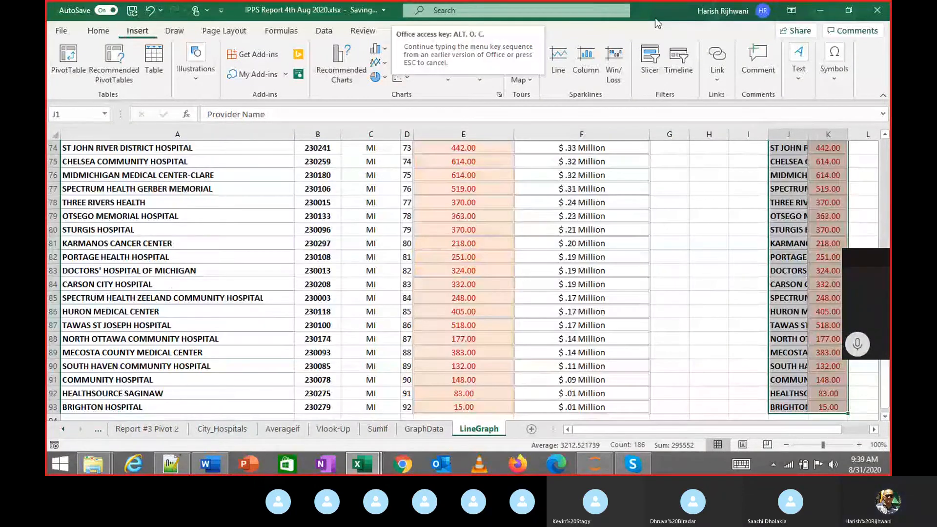
key("a")
key("Right")
key("Right")
key("Right")
key("Right")
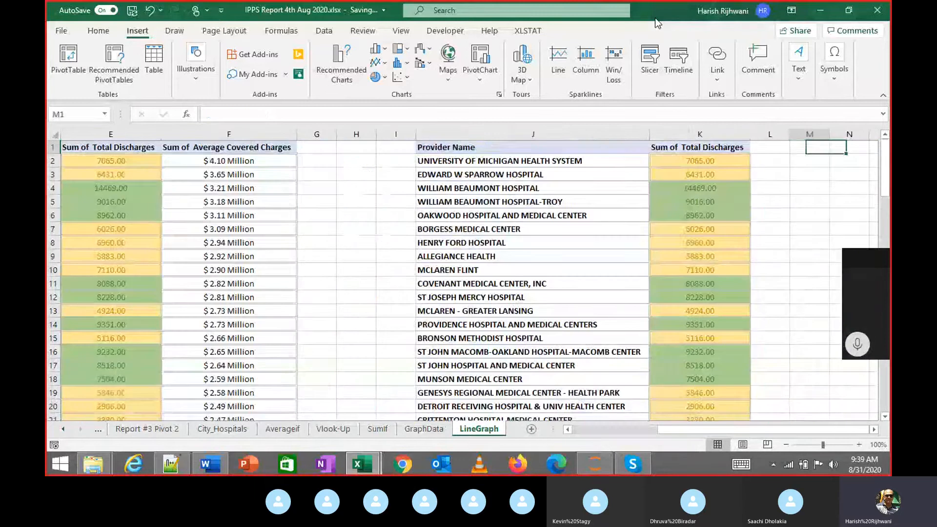
Insert a basic 2-D line chart of the Provider Name and Sum of Total Discharges columns in J1:K93 and enlarge it
key("Left")
key("Left")
key("Left")
key("Left")
key("ctrl+shift+Down")
key("ctrl+shift+Right")
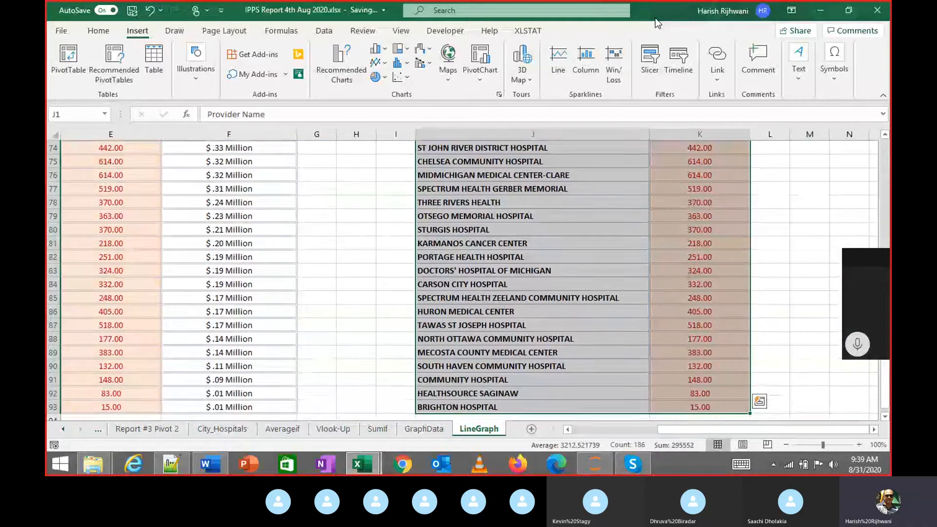
left_click(385, 63)
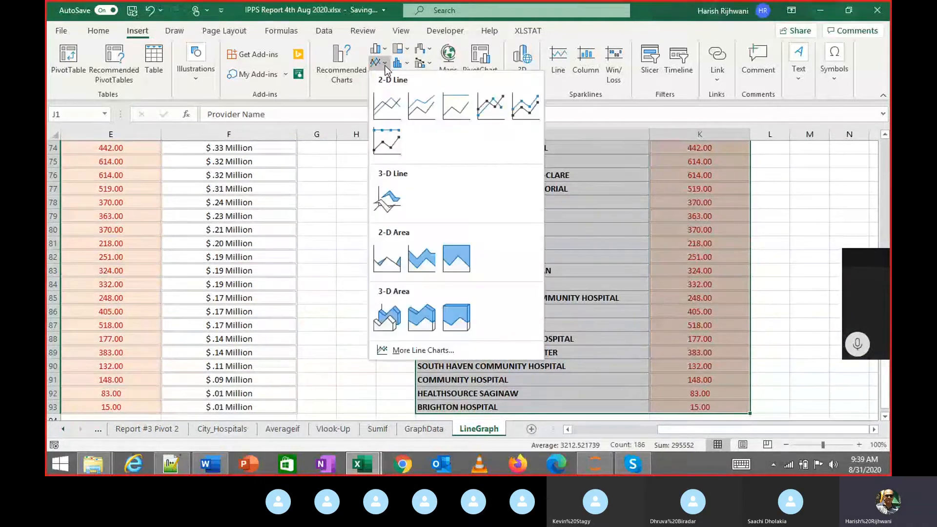
left_click(390, 104)
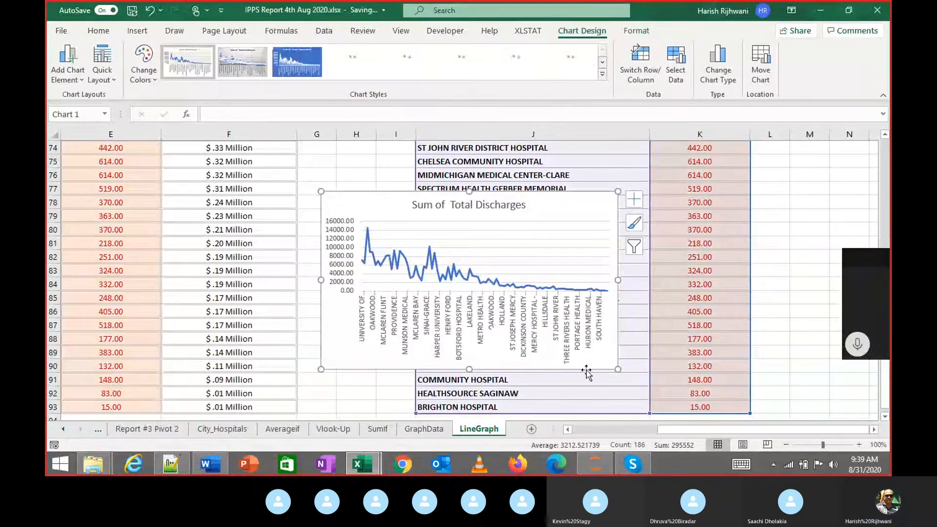
left_click_drag(618, 370, 756, 402)
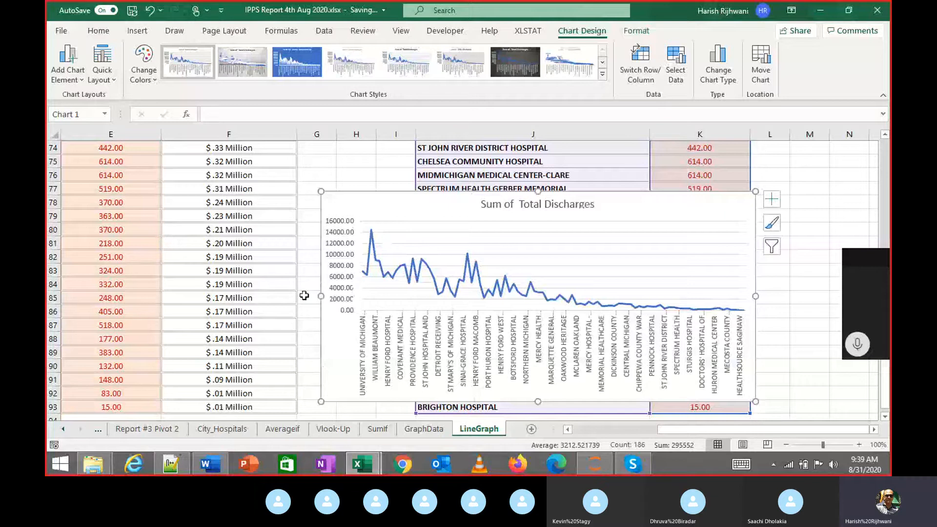
Sort the copied hospital table in columns J and K by Provider Name from A to Z
left_click(261, 285)
key("ctrl+Up")
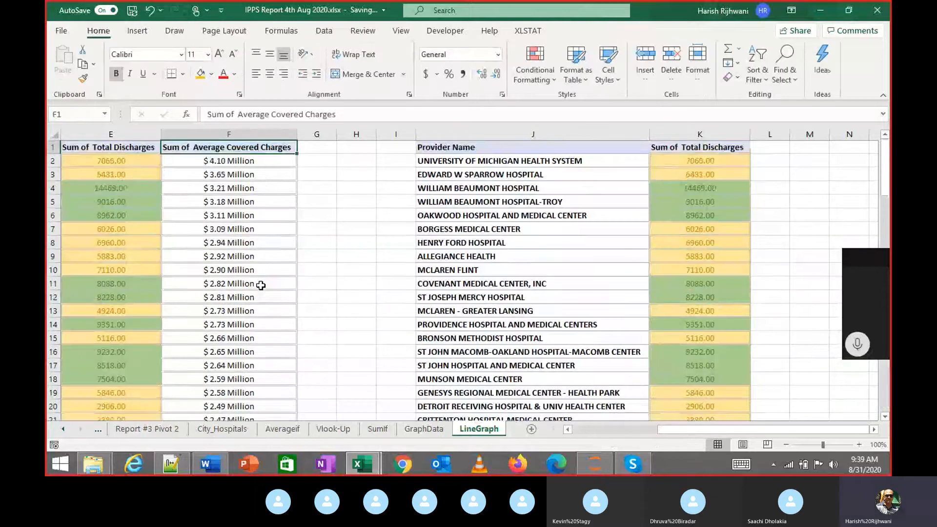
key("ctrl+Right")
key("ctrl+Left")
key("ctrl+Left")
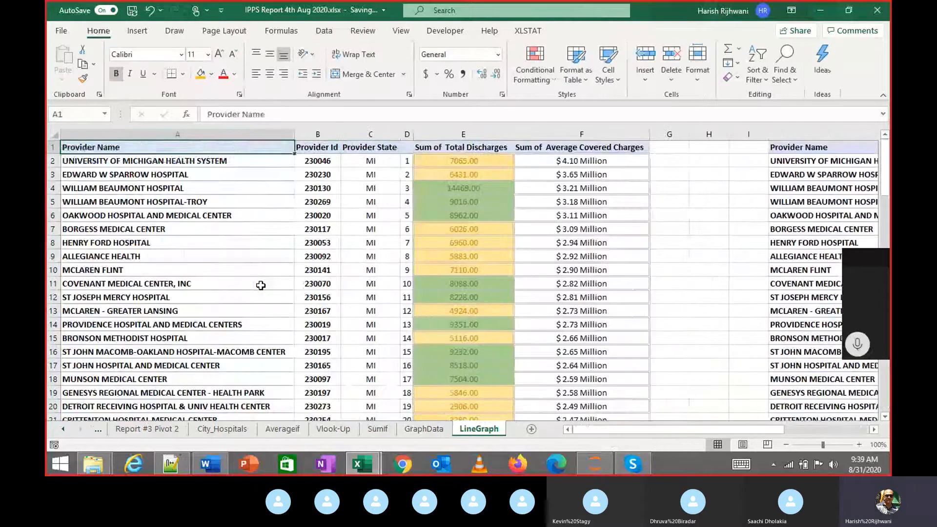
key("Down")
key("Up")
key("Right")
key("Right")
key("Right")
key("Right")
key("Right")
key("Right")
key("Right")
key("Right")
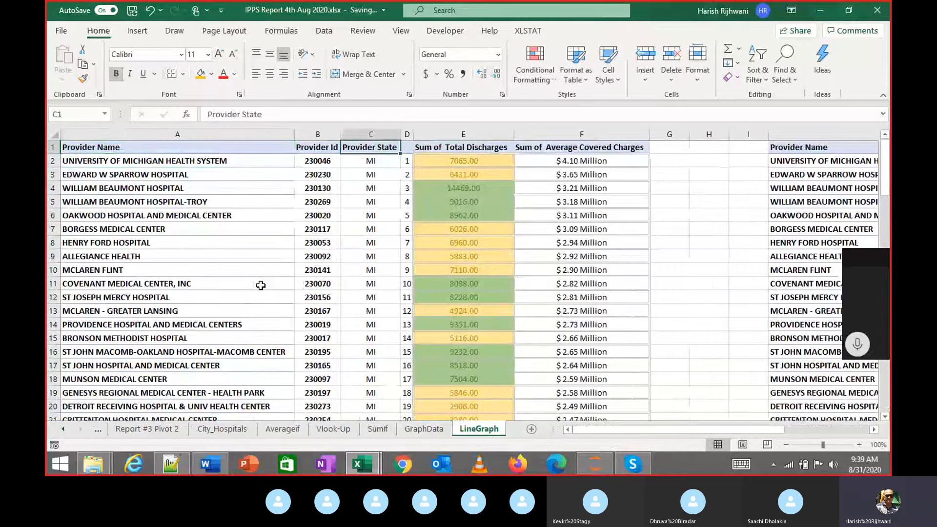
key("Right")
key("Right")
key("Right")
key("Left")
key("Left")
key("Left")
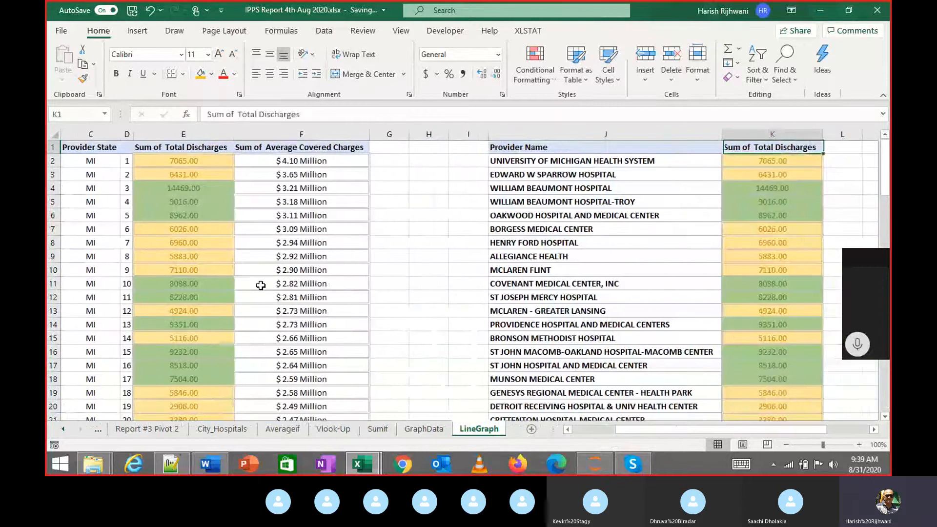
key("Right")
key("ctrl+shift+Down")
key("ctrl+shift+Right")
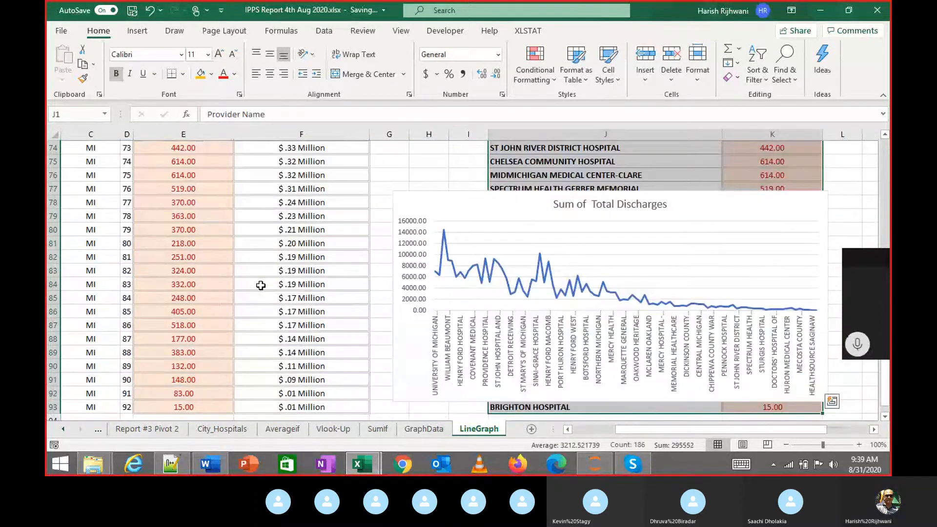
key("alt+d")
key("s")
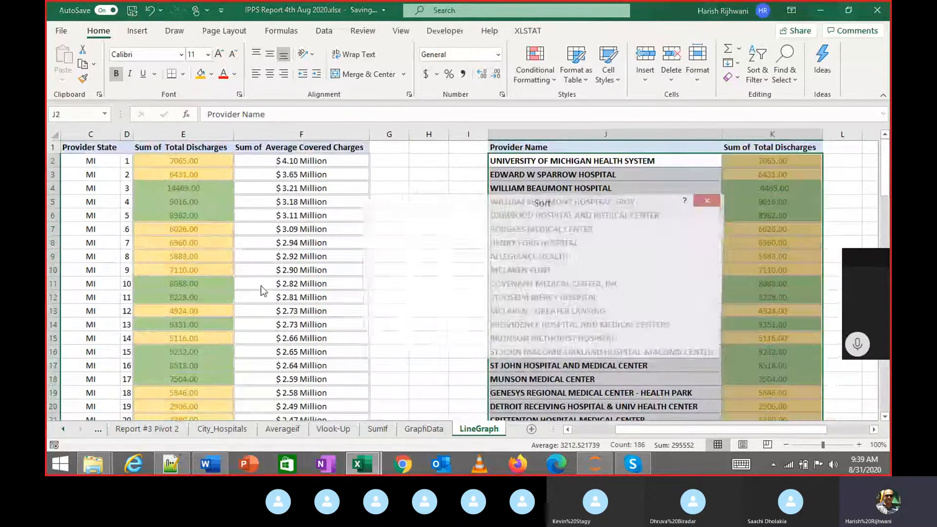
left_click(408, 256)
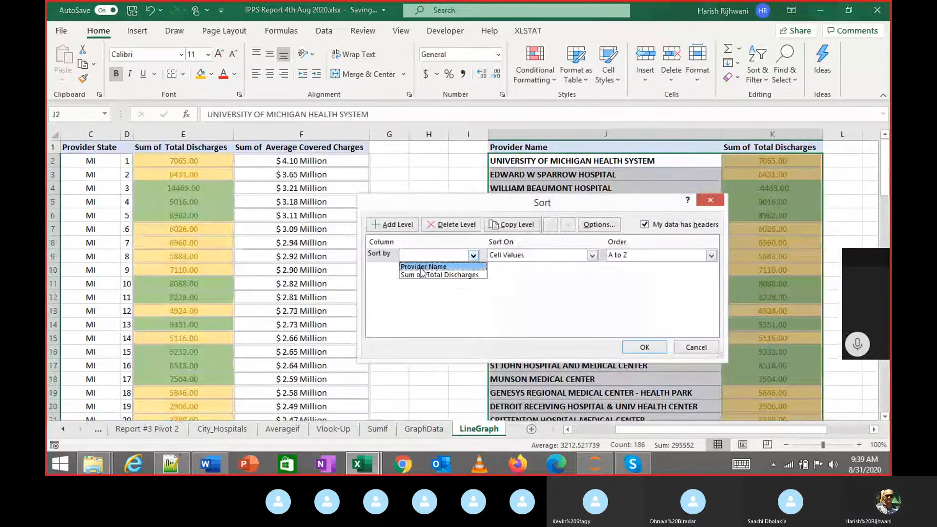
left_click(418, 265)
left_click(644, 347)
Widen the Sum of Total Discharges line chart so that it extends to about the end of column N
left_click(622, 296)
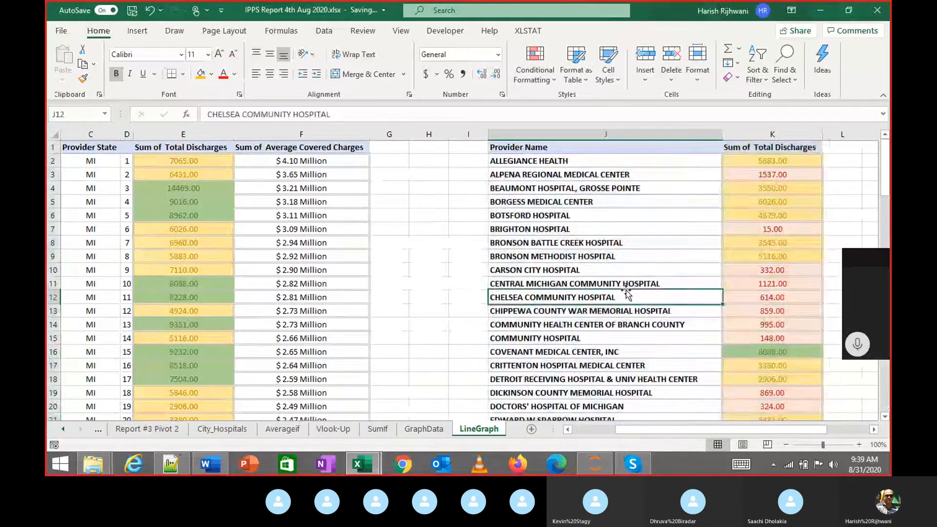
key("Right")
key("Right")
key("Right")
key("Right")
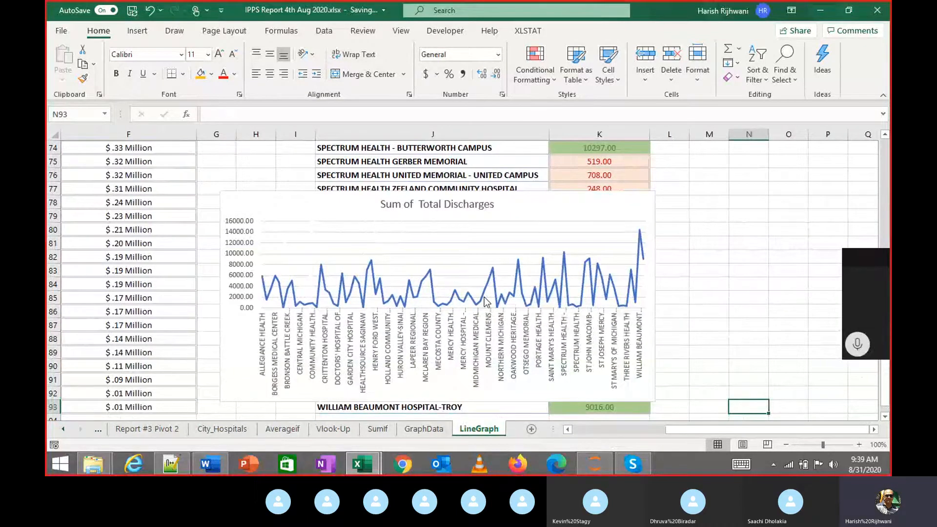
mouse_move(486, 301)
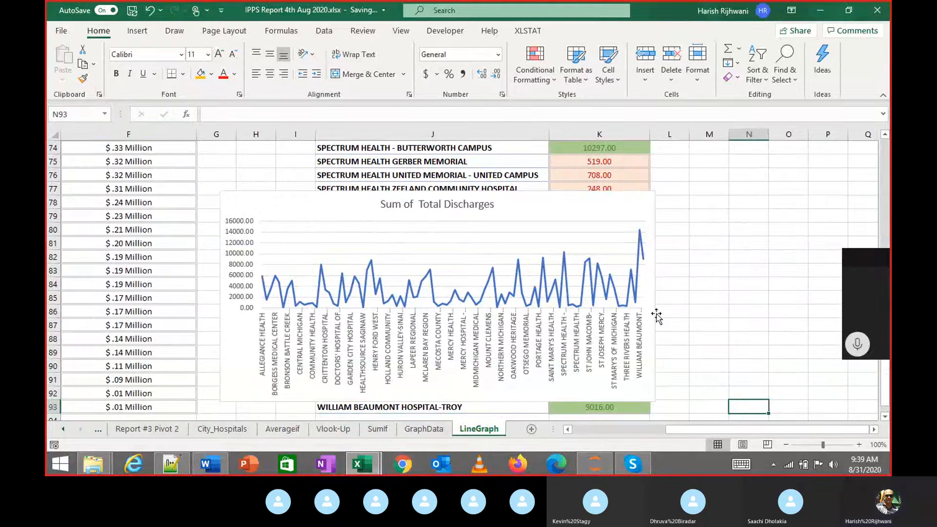
left_click(656, 307)
left_click_drag(654, 297, 771, 305)
mouse_move(695, 312)
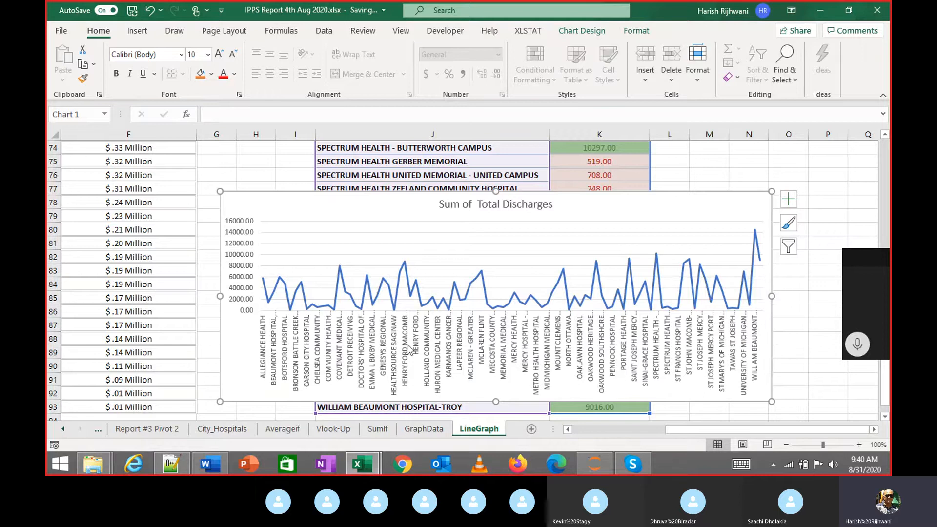
Sort the copied hospital table in columns J and K by Sum of Total Discharges from largest to smallest
left_click(409, 175)
key("ctrl+Up")
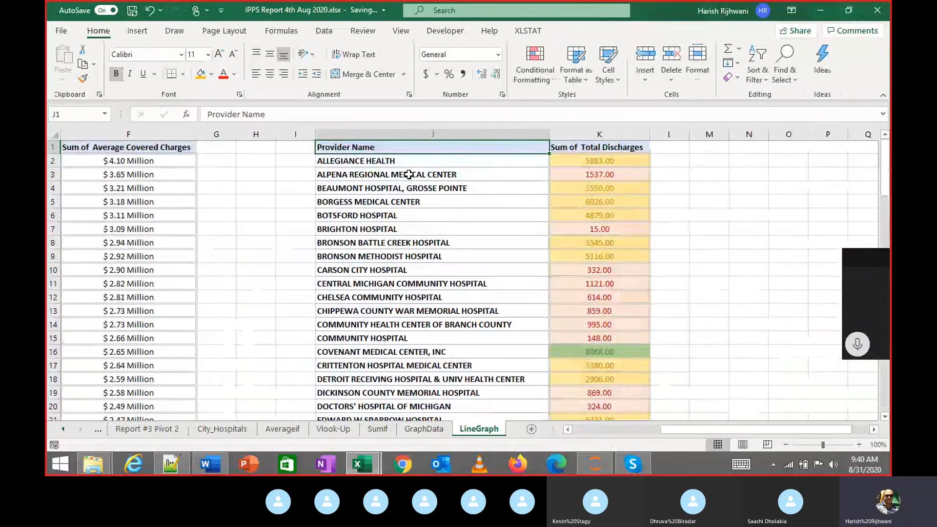
key("ctrl+shift+Right")
key("ctrl+shift+Down")
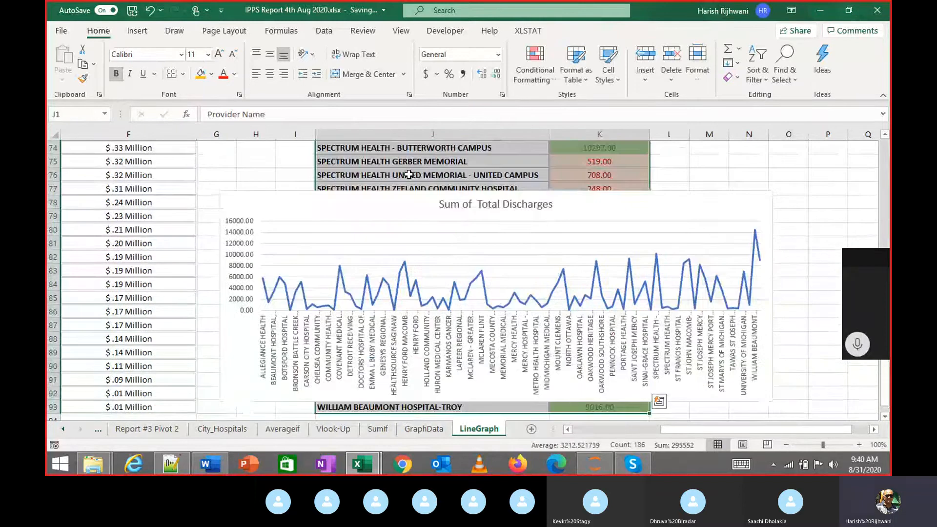
key("alt+d+s")
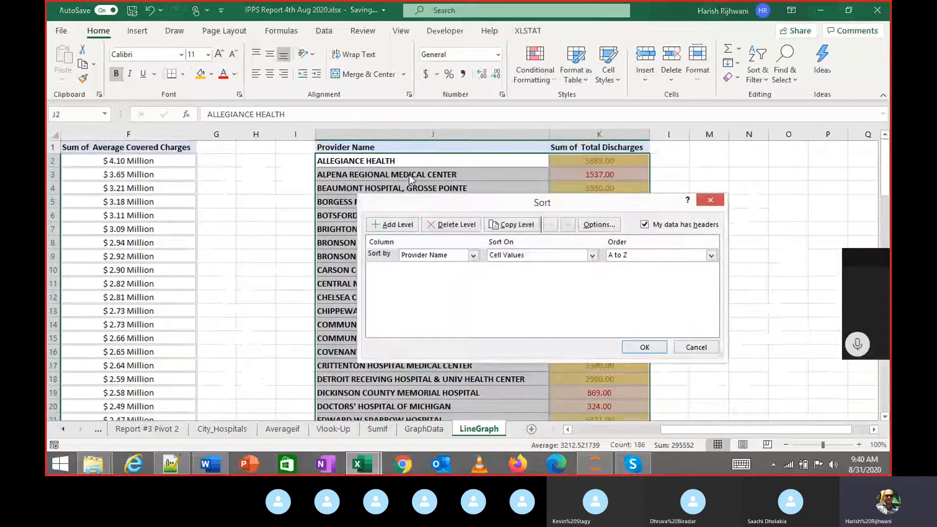
left_click(435, 254)
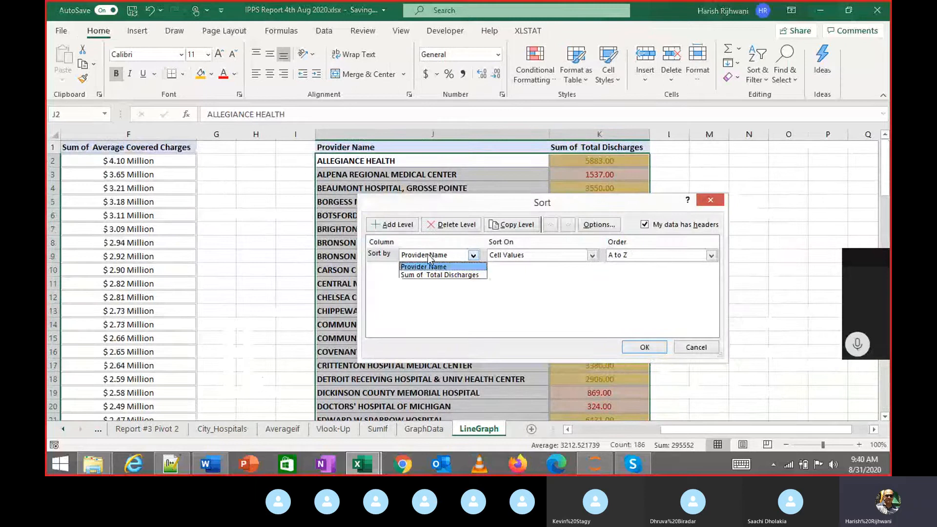
left_click(435, 275)
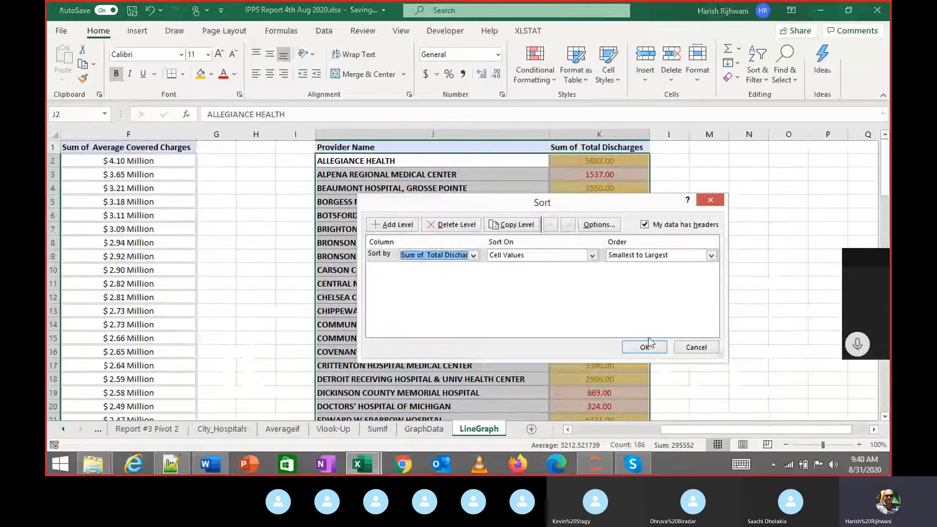
left_click(651, 257)
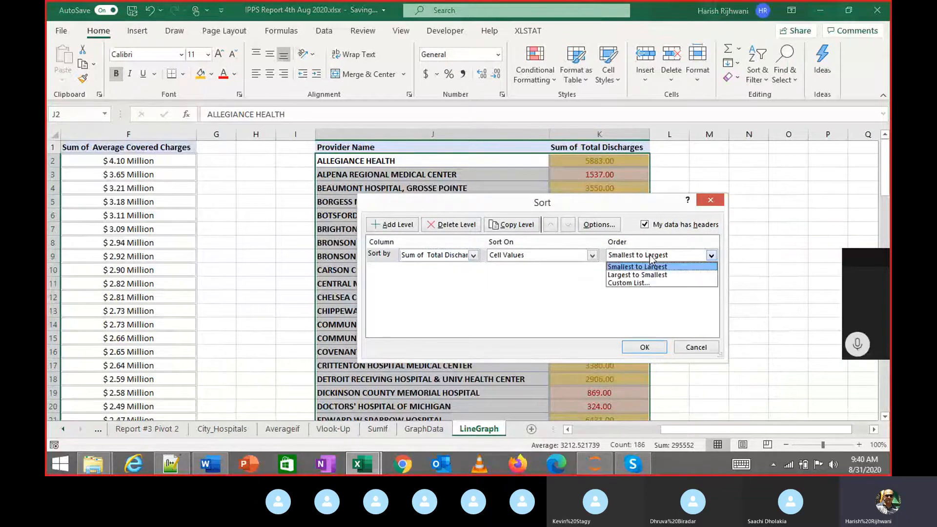
left_click(650, 275)
left_click(649, 345)
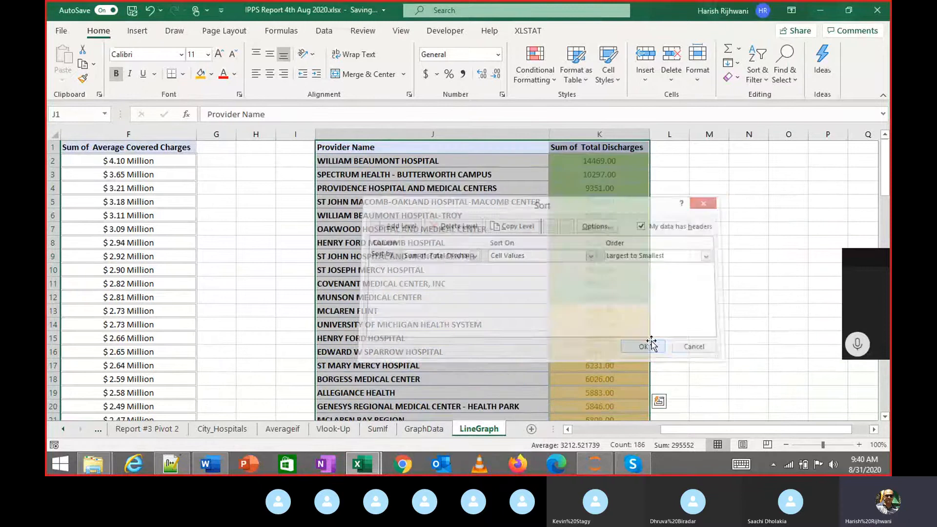
Move the full-list line chart up to about row 70 and enlarge it to give the hospital names on its axis more room
left_click(551, 284)
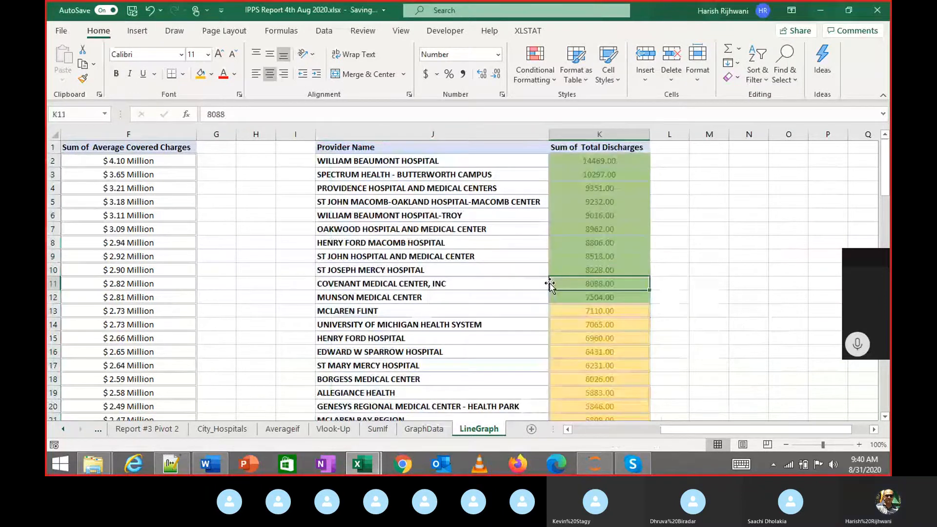
key("ctrl+Down")
key("Left")
key("Left")
key("Left")
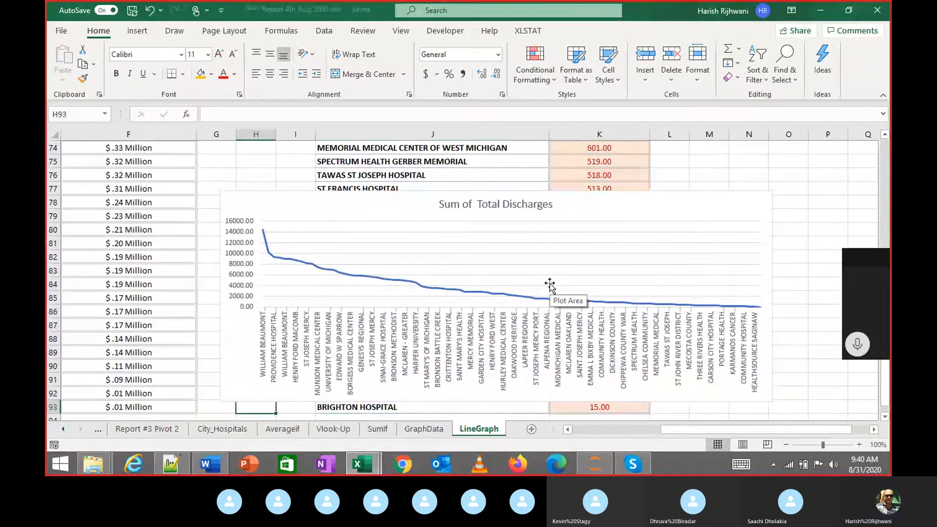
left_click_drag(294, 202, 282, 161)
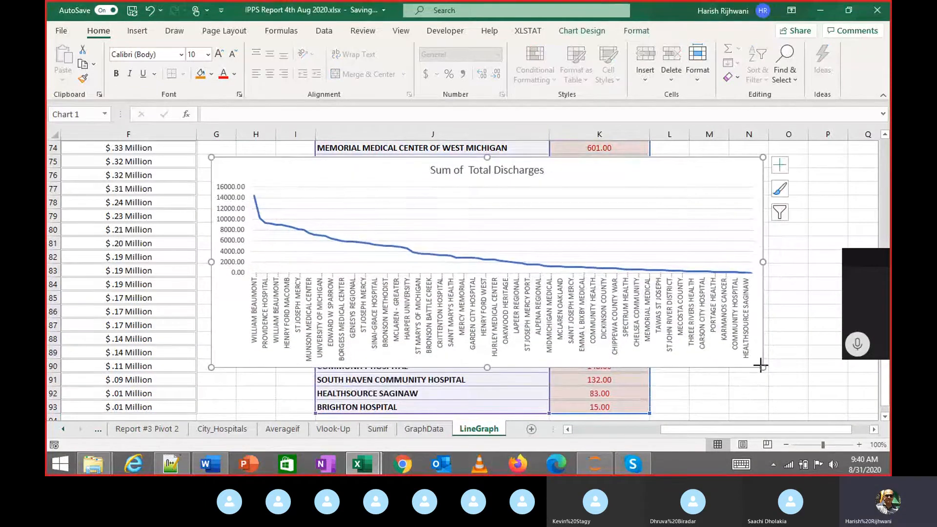
left_click_drag(760, 366, 793, 411)
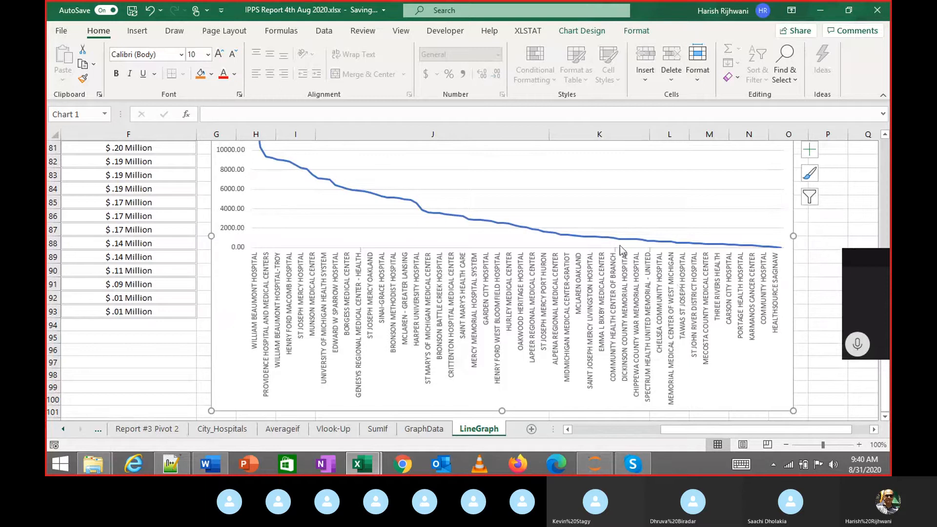
scroll(540, 263, "up", 3)
scroll(342, 327, "down", 2)
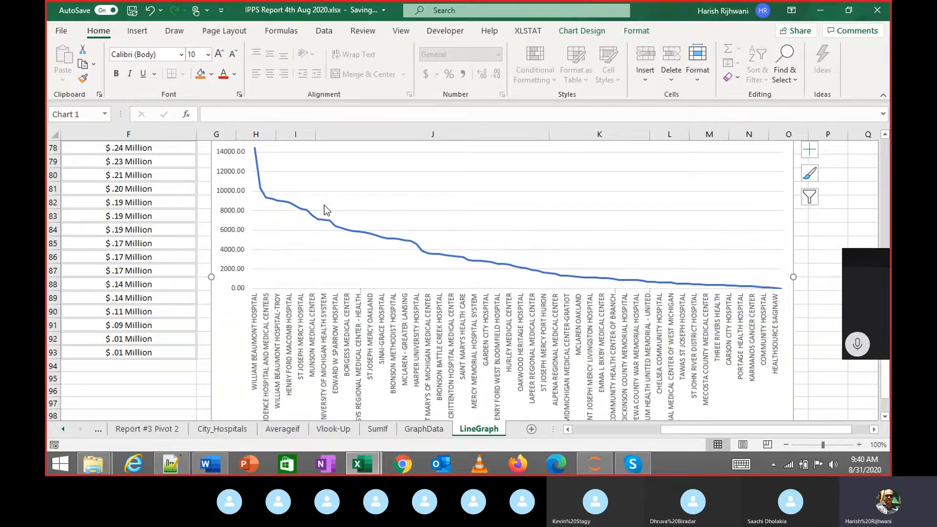
scroll(325, 207, "up", 4)
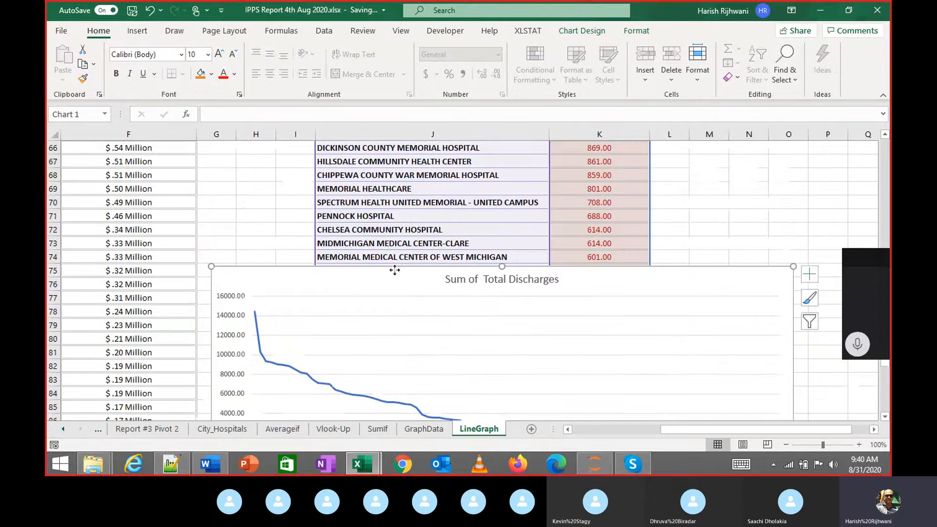
mouse_move(439, 271)
left_mouse_down()
mouse_move(494, 220)
mouse_move(494, 159)
mouse_move(400, 135)
mouse_move(364, 157)
mouse_move(355, 230)
left_mouse_up()
Insert a basic 2-D line chart of the first five hospitals and their total discharges (J1:K6) and widen it on both sides
left_click(389, 184)
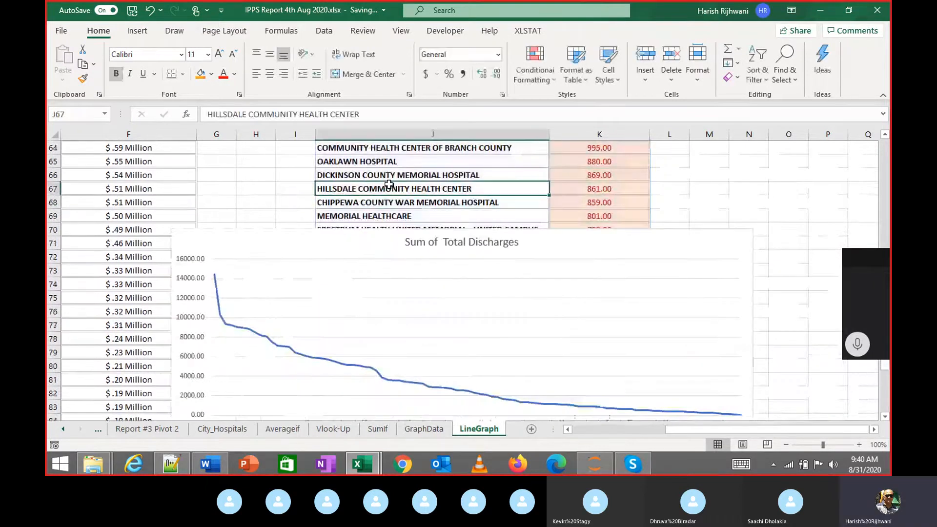
key("ctrl+Up")
key("shift+Down")
key("shift+Right")
key("shift+Down")
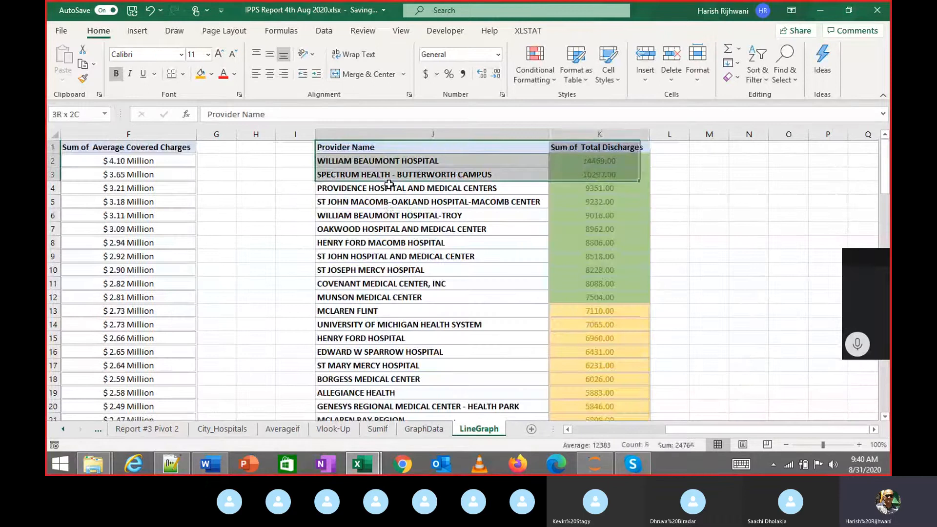
key("shift+Down")
key("shift+Down")
key("shift+Down")
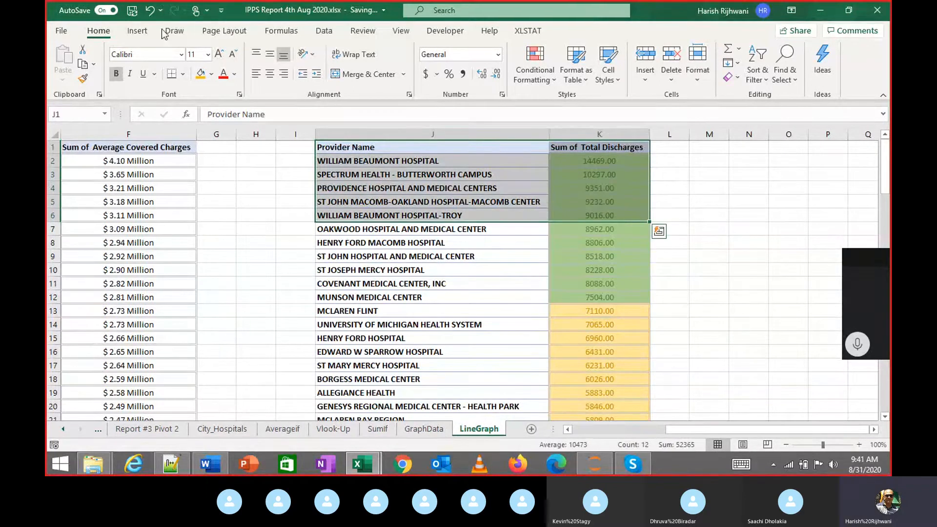
left_click(137, 31)
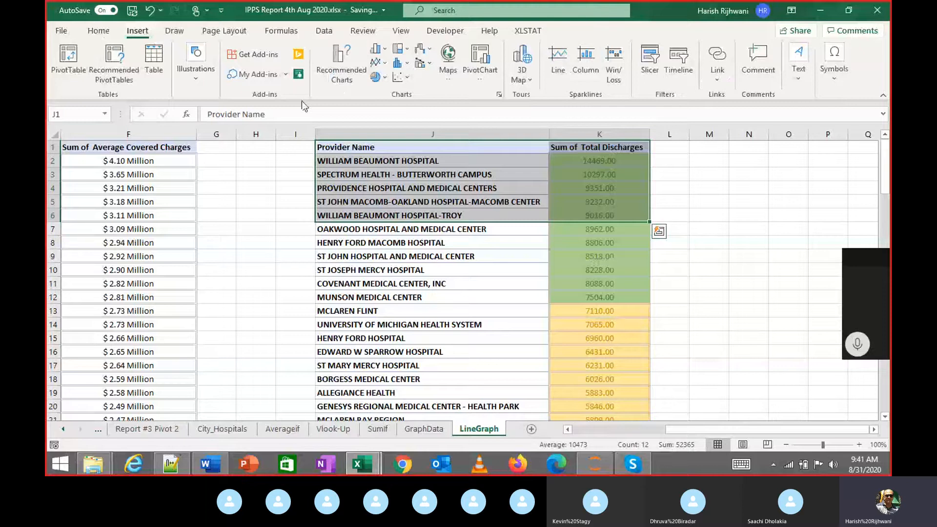
left_click(380, 63)
left_click(393, 99)
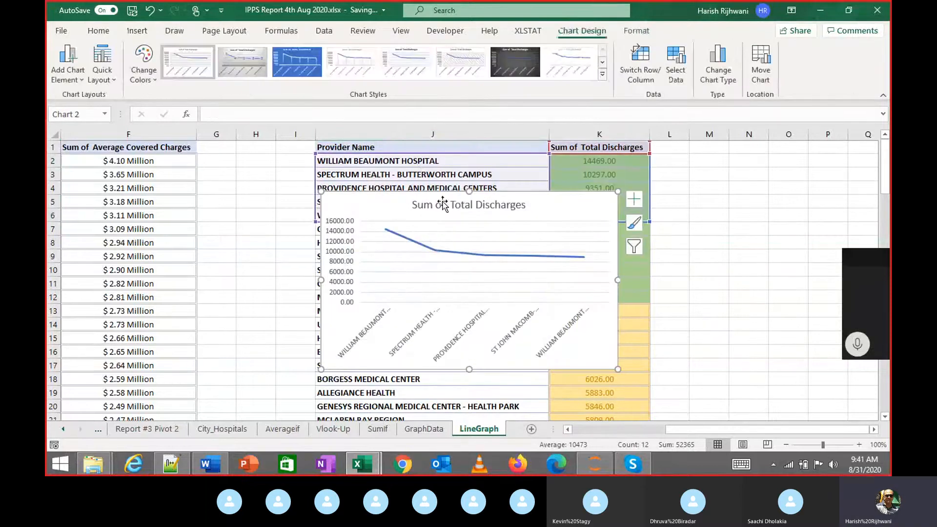
left_click_drag(622, 277, 758, 295)
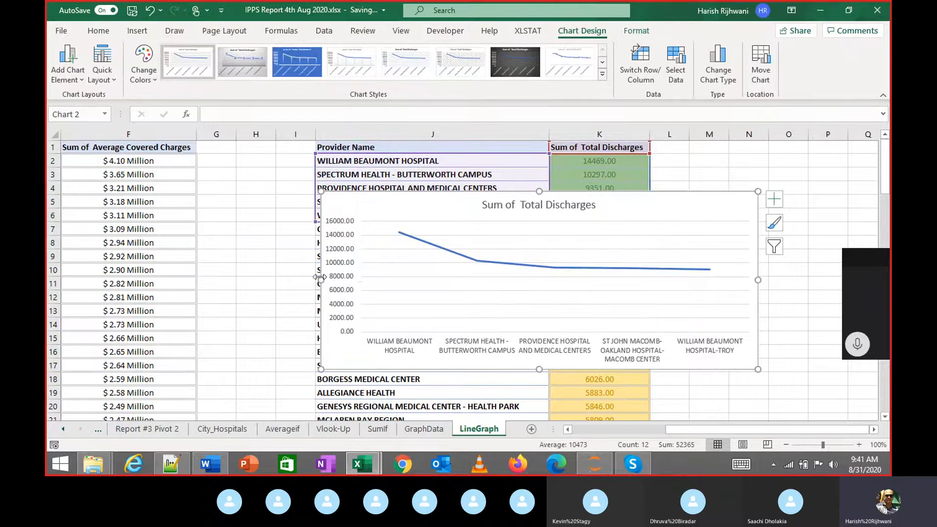
left_click_drag(321, 280, 277, 280)
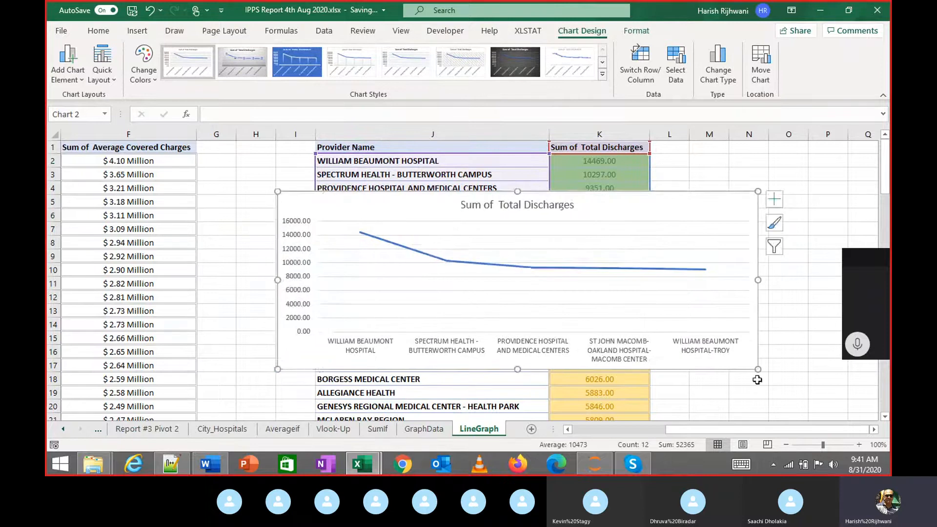
Enlarge the top-five line chart slightly and widen the full-list line chart to about the end of column O
left_click_drag(757, 372, 776, 385)
scroll(604, 386, "down", 2)
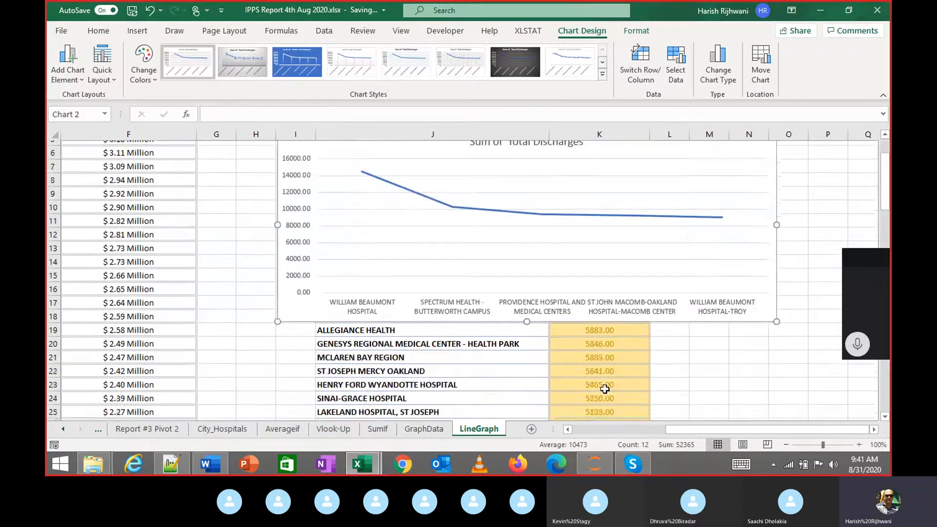
scroll(557, 332, "down", 10)
left_click(508, 320)
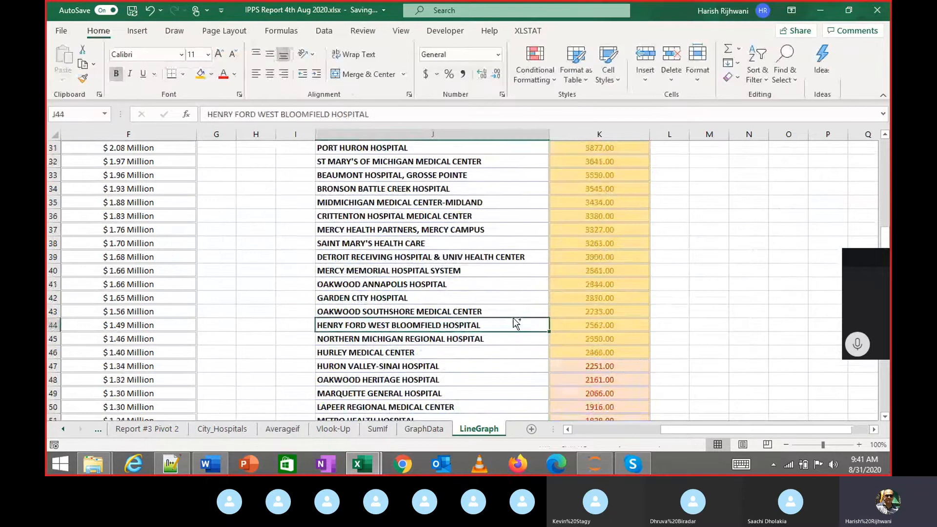
key("ctrl+Down")
scroll(514, 318, "up", 1)
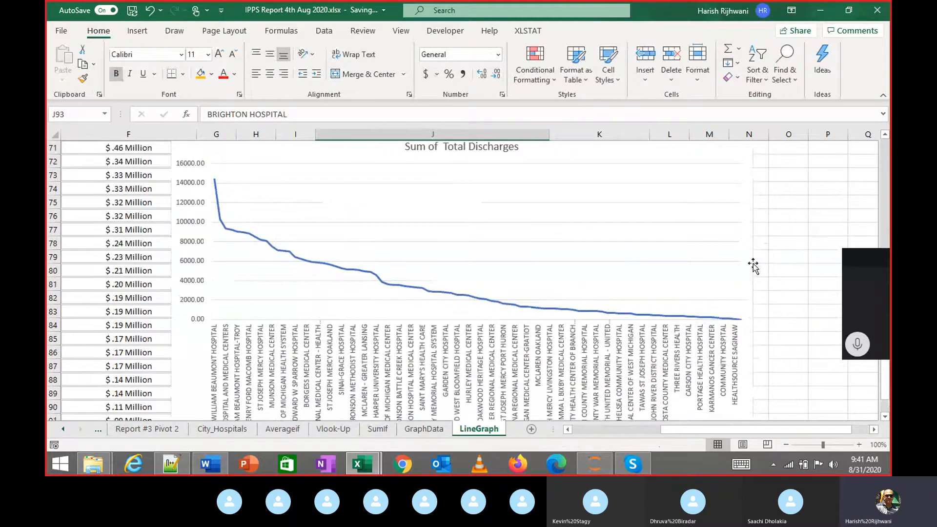
left_click(750, 280)
left_click_drag(753, 308, 803, 308)
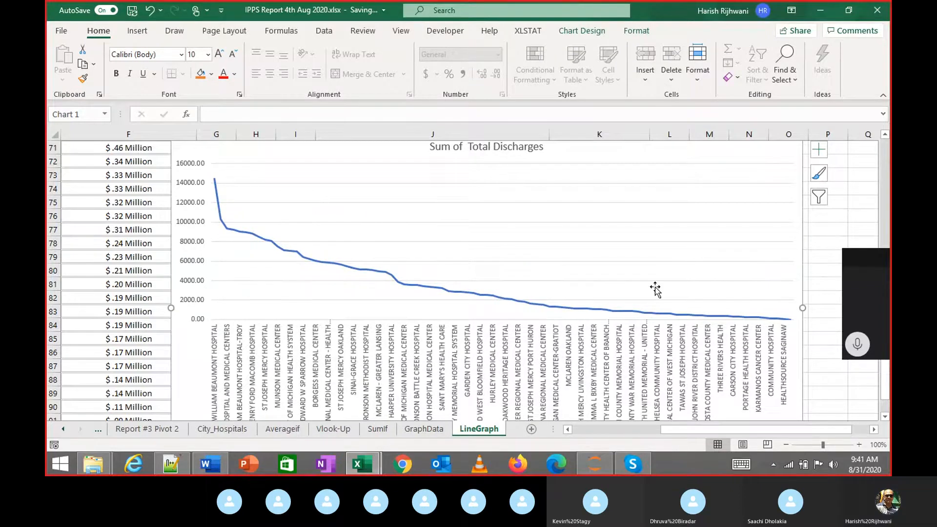
scroll(556, 276, "up", 2)
left_click(461, 183)
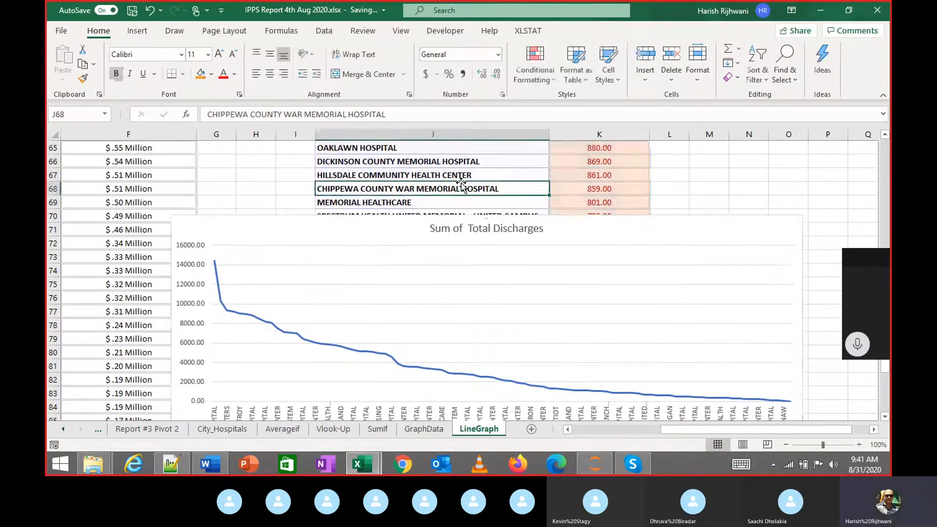
key("ctrl+Up")
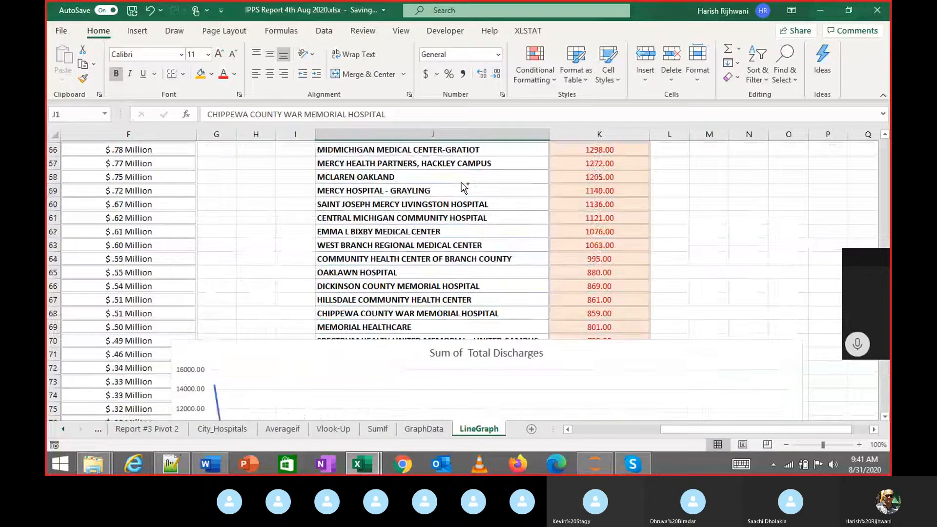
key("Right")
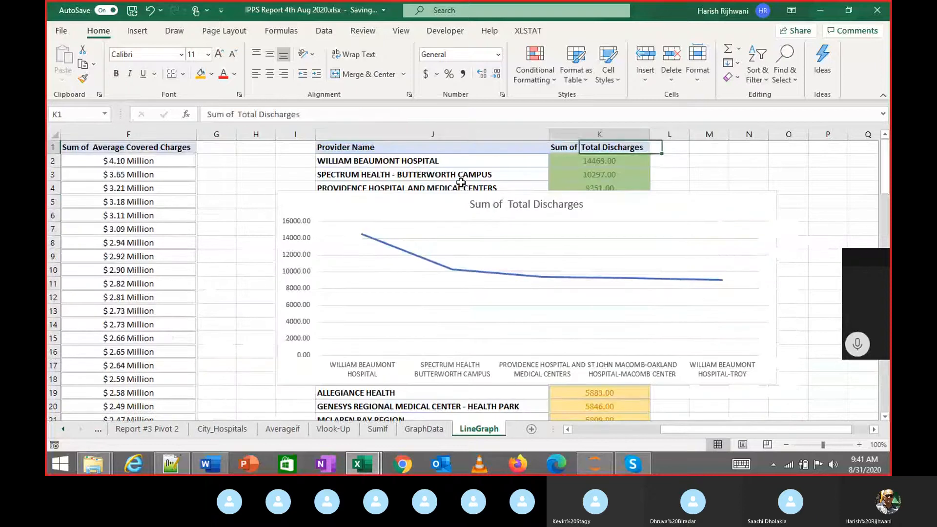
key("Left")
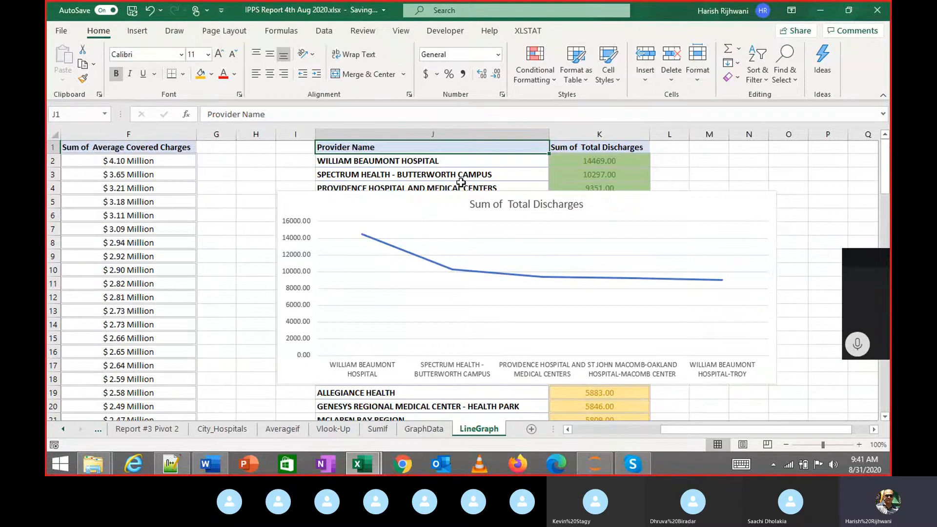
Copy the full-list Sum of Total Discharges line chart, switch to Skype and send it in the call chat
scroll(461, 183, "down", 20)
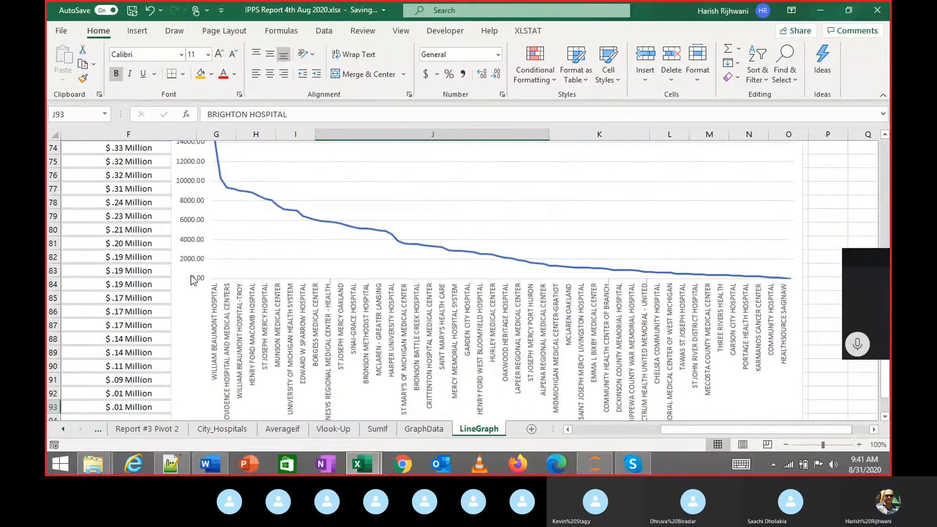
left_click(175, 308)
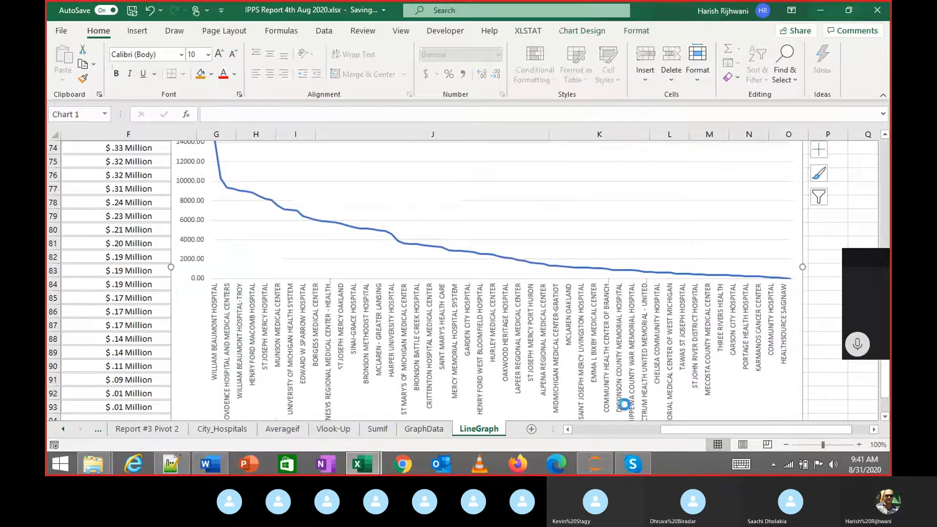
left_click(633, 464)
left_click(753, 423)
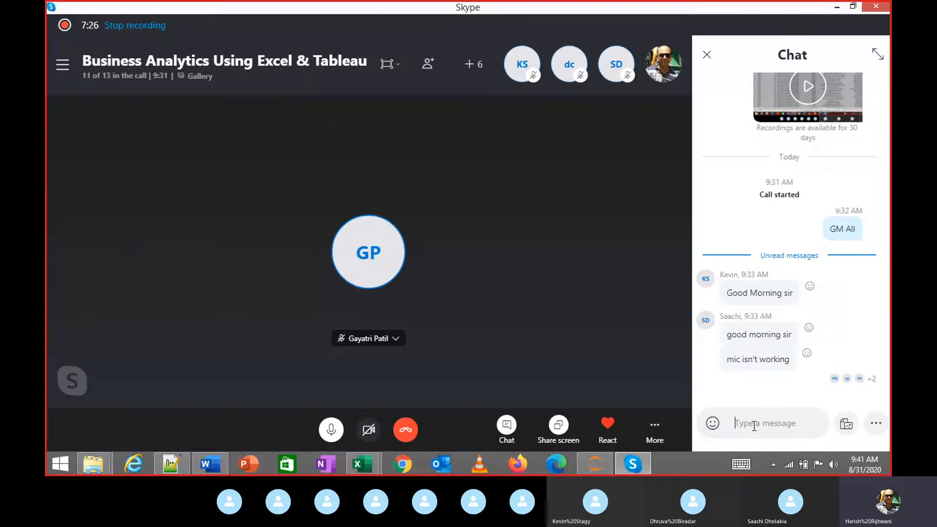
key("ctrl+v")
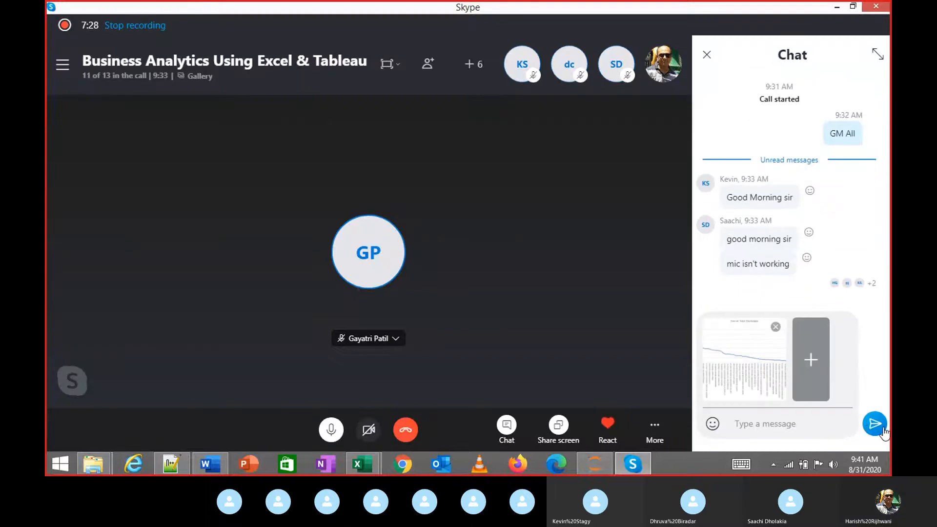
left_click(876, 423)
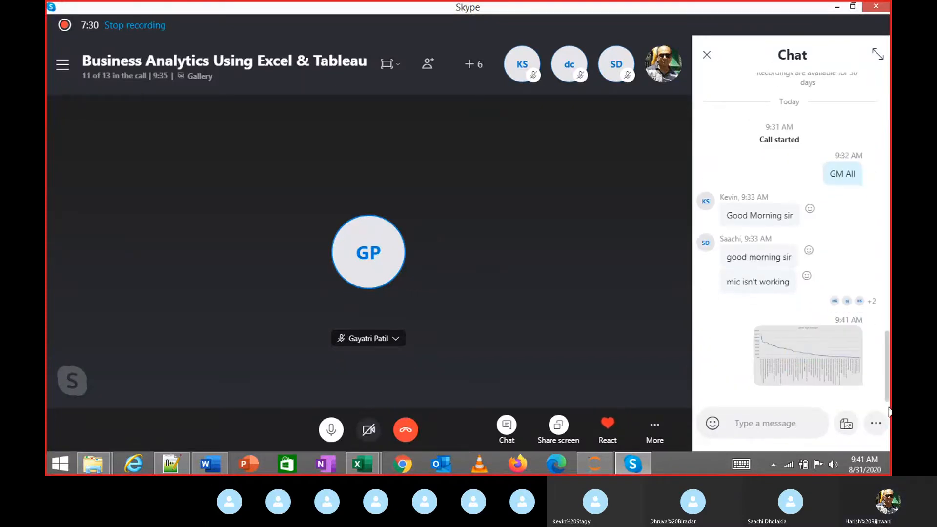
Return to Excel, copy the top-five hospitals line chart and send it in the Skype call chat as well
key("alt+Tab")
scroll(419, 339, "up", 5)
left_click(381, 217)
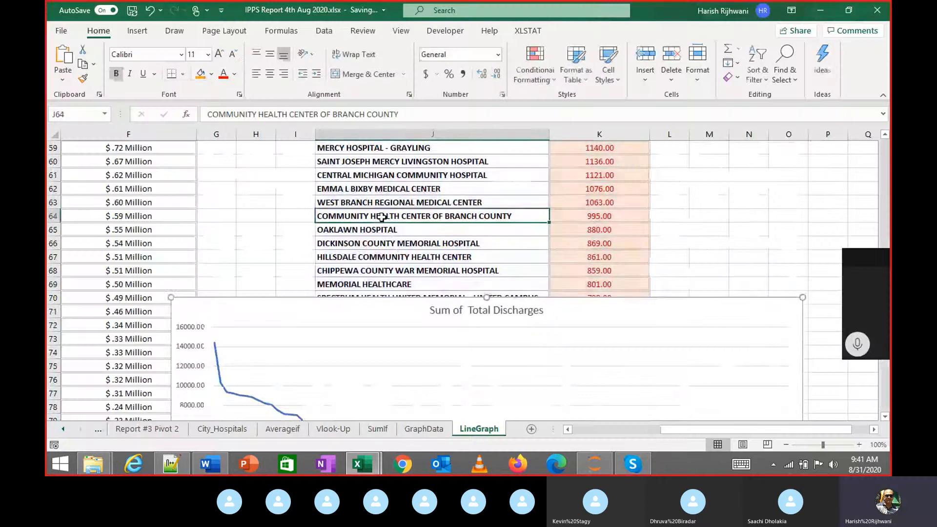
key("ctrl+Up")
key("Right")
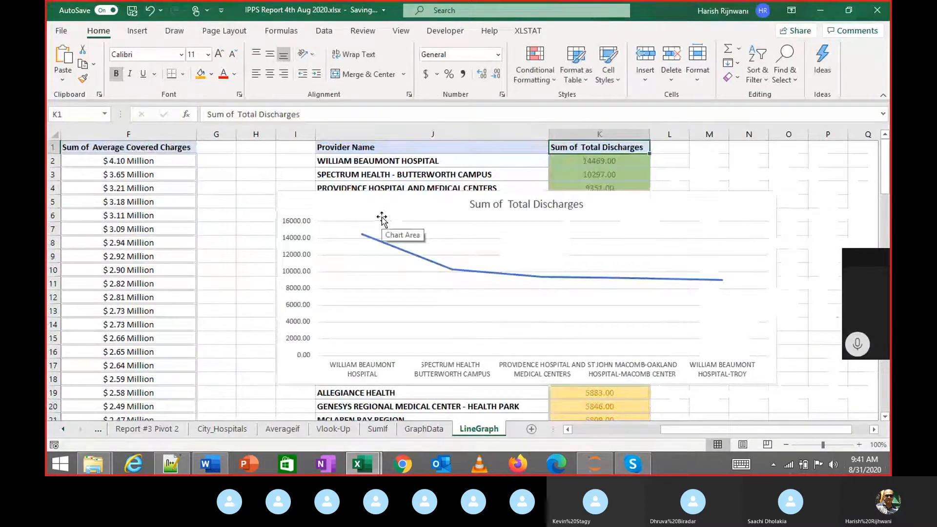
left_click(362, 205)
key("alt+Tab")
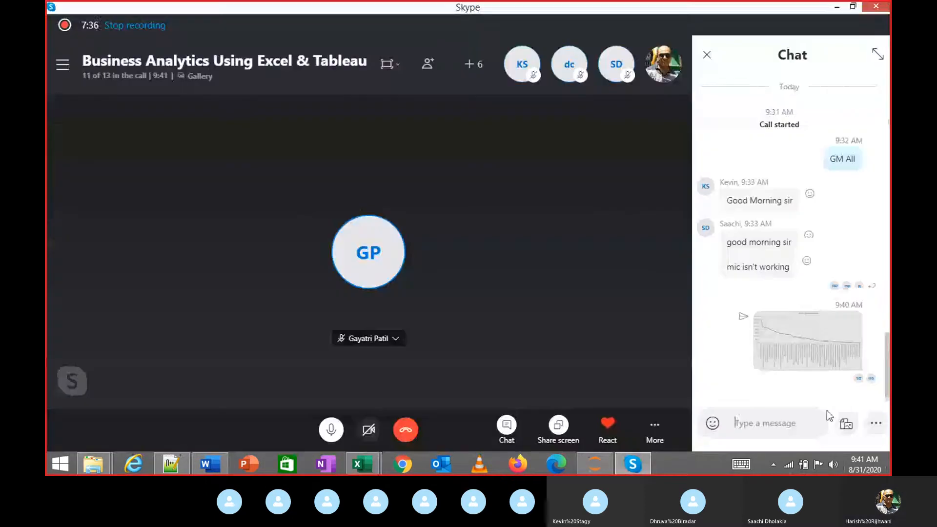
left_click(774, 423)
key("ctrl+v")
left_click(876, 424)
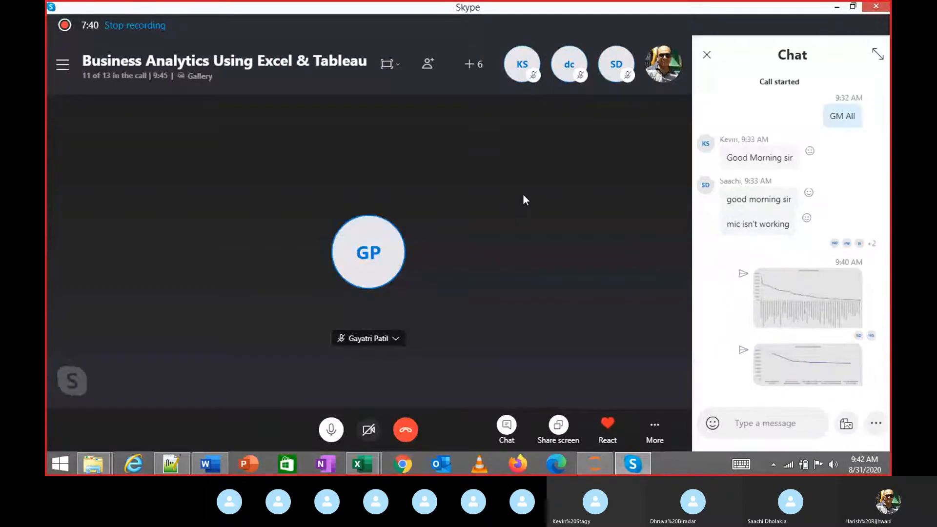
Switch back to Excel and move the top-five line chart down to about row 10, below the first hospital rows
key("alt+Tab")
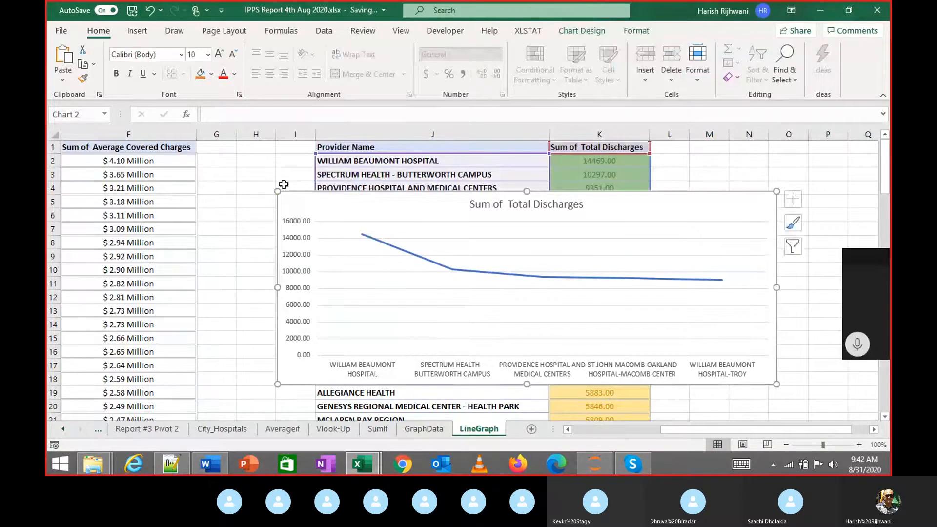
left_click_drag(280, 183, 290, 261)
left_click(283, 223)
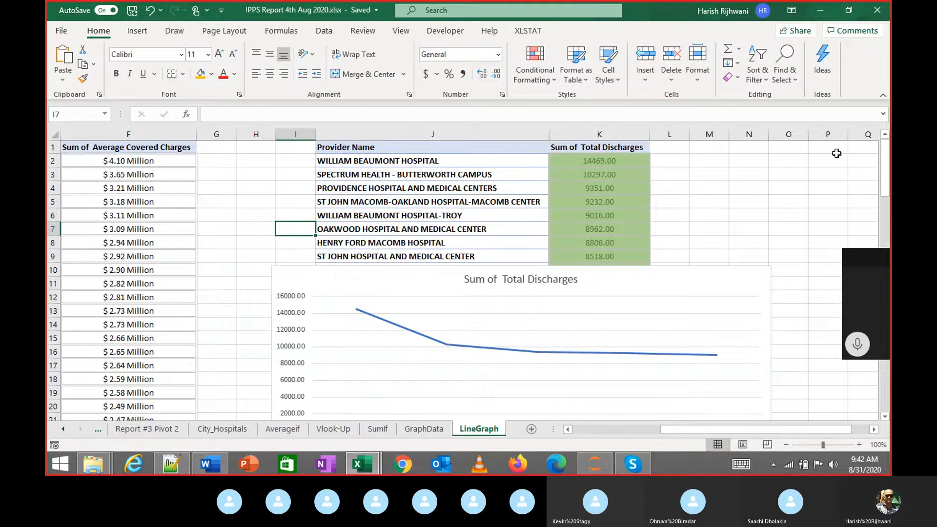
Mute the Skype call microphone and unmute it again
left_click(851, 345)
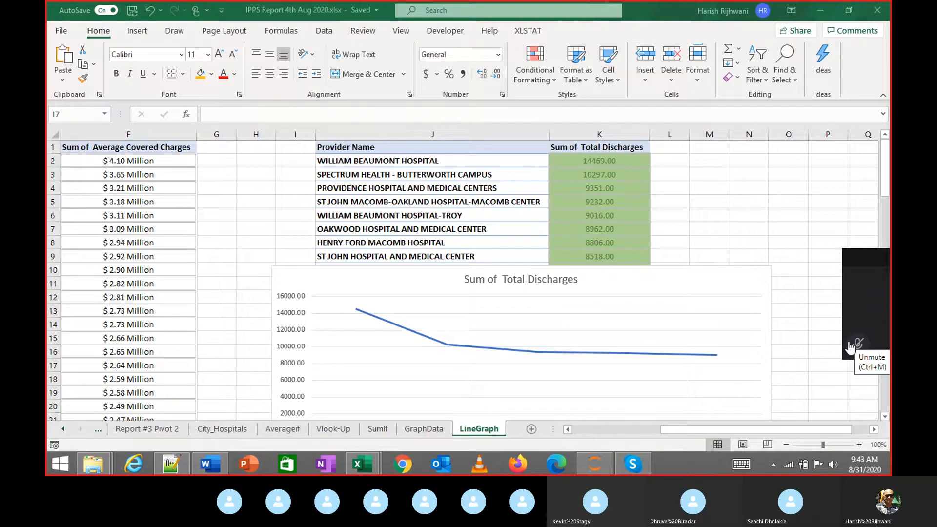
left_click(851, 344)
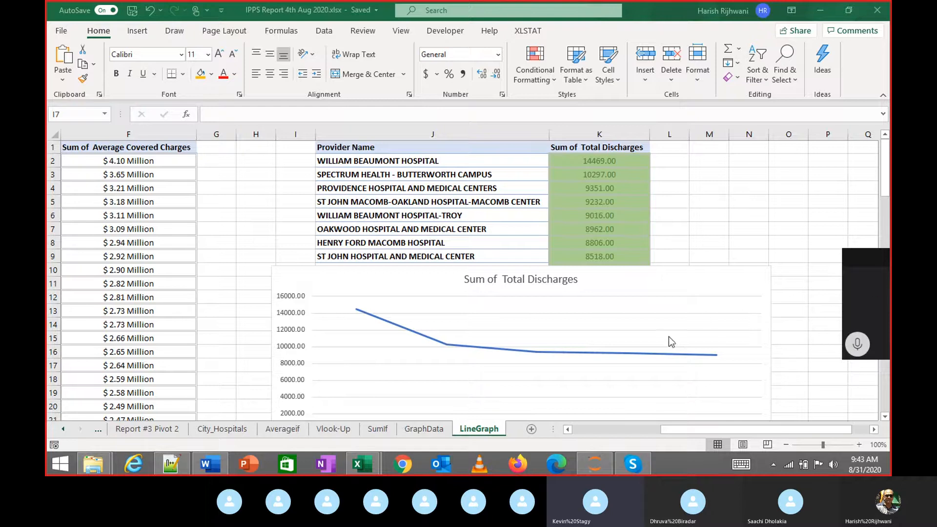
Try switching rows and columns in the top-five chart's data source, and undo the change
left_click(428, 178)
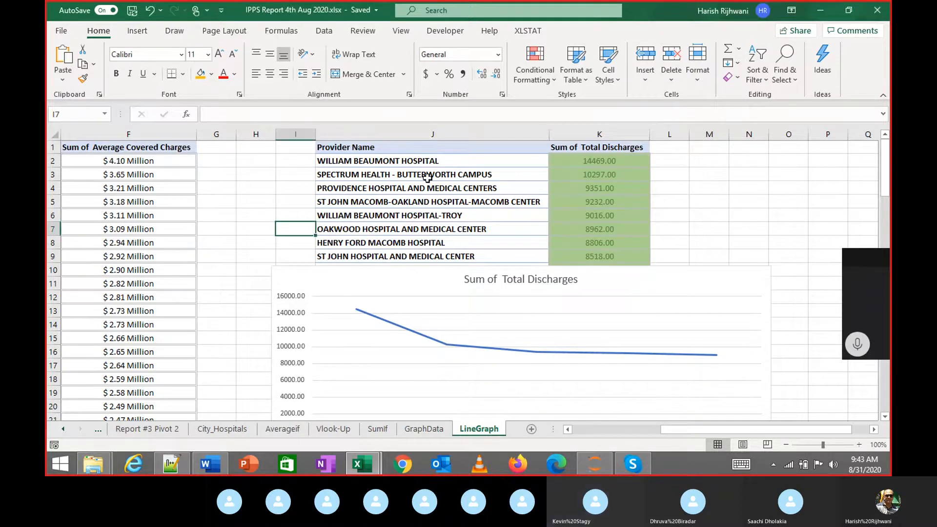
scroll(428, 178, "down", 2)
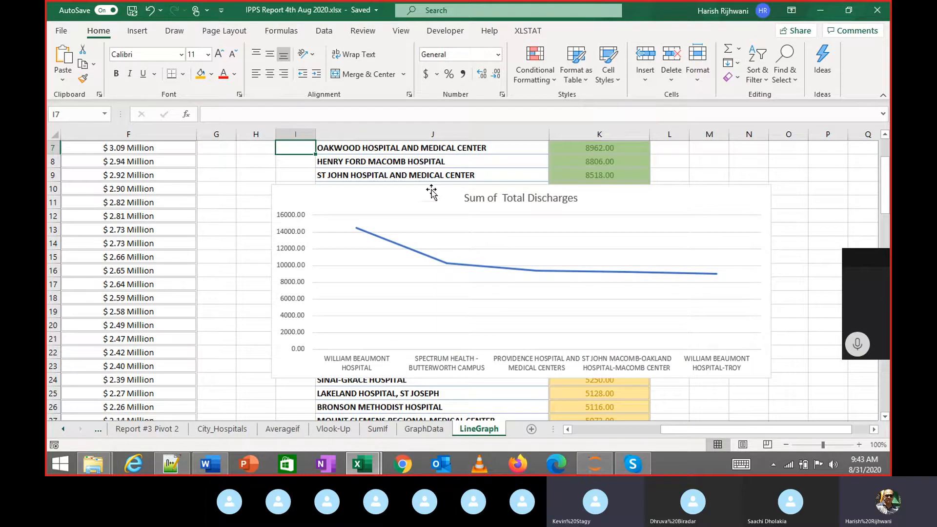
left_click(457, 233)
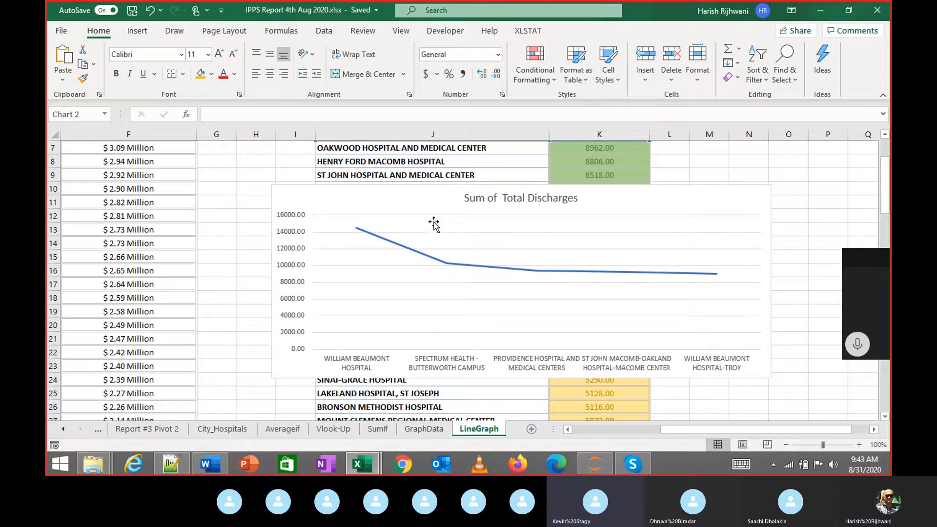
left_click(315, 215)
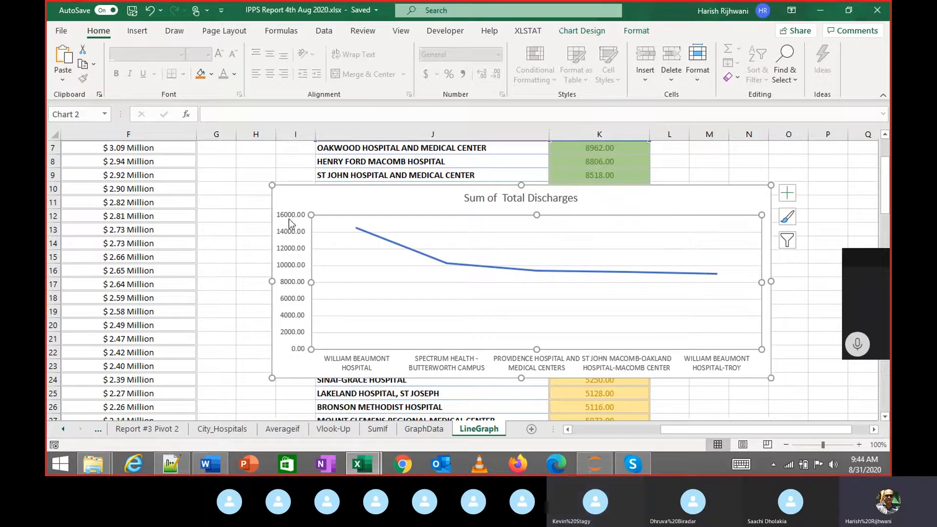
right_click(416, 251)
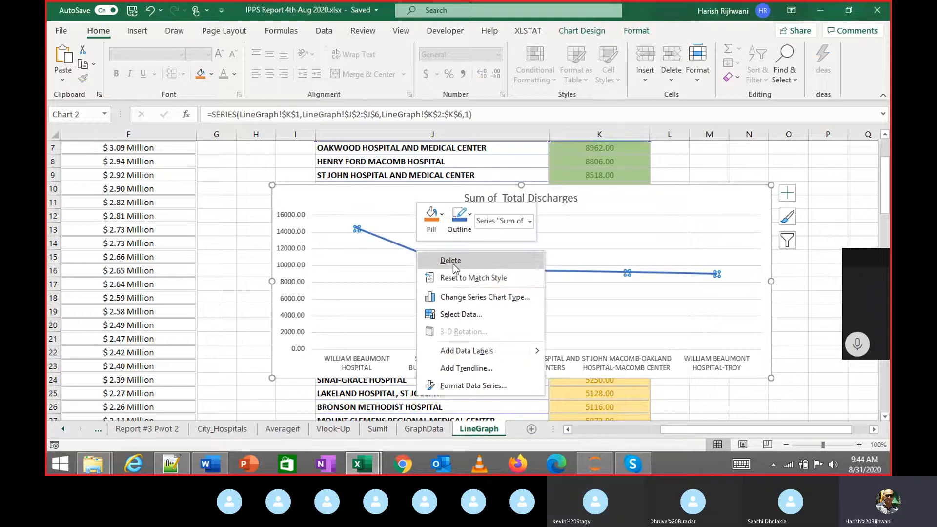
left_click(471, 316)
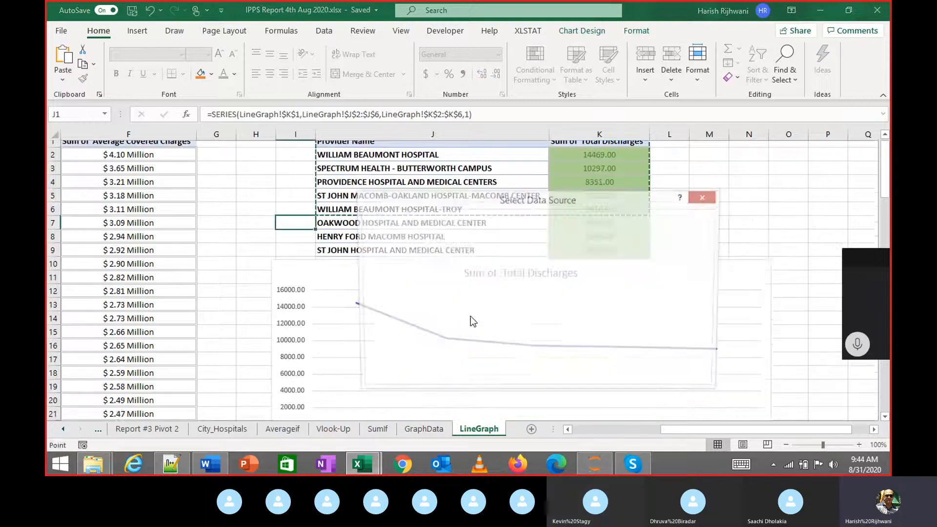
left_click(523, 256)
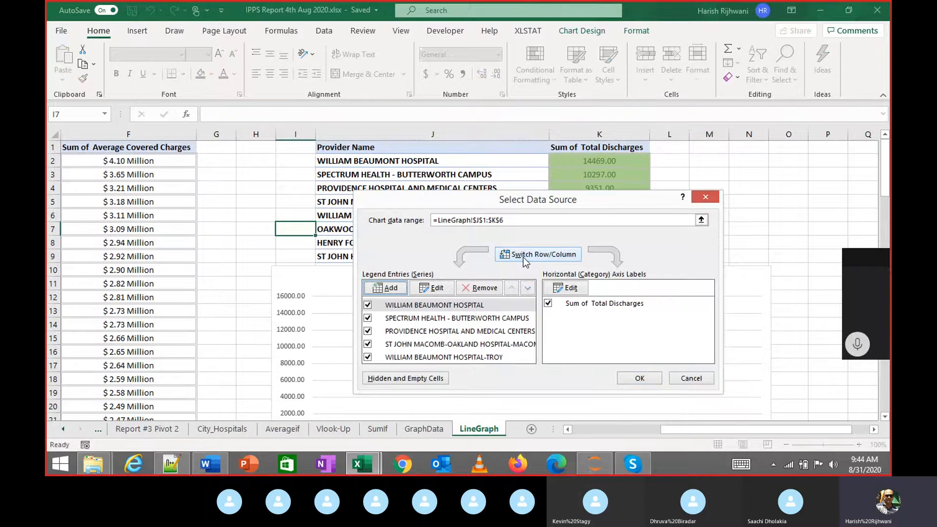
left_click(634, 379)
scroll(501, 276, "down", 3)
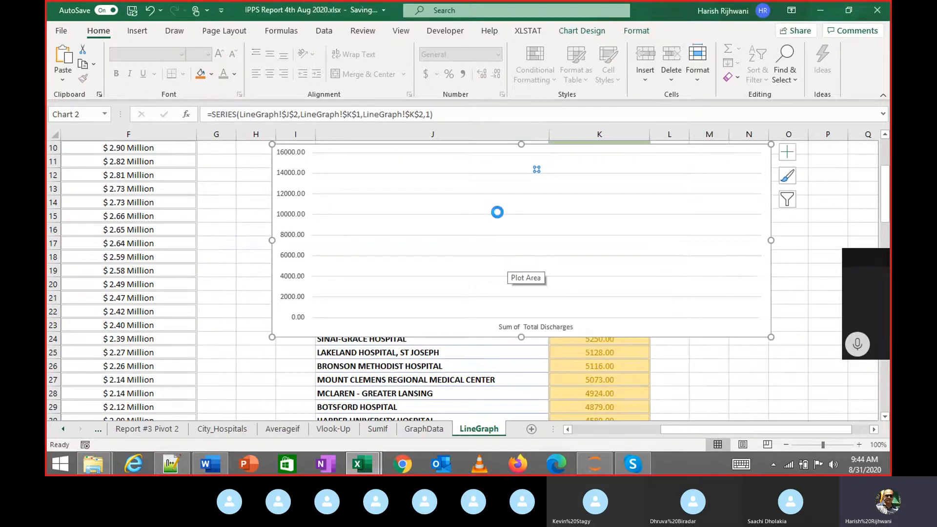
key("ctrl+z")
Change the chart type of the top-five Total Discharges chart from line to Clustered Bar
left_click(423, 216)
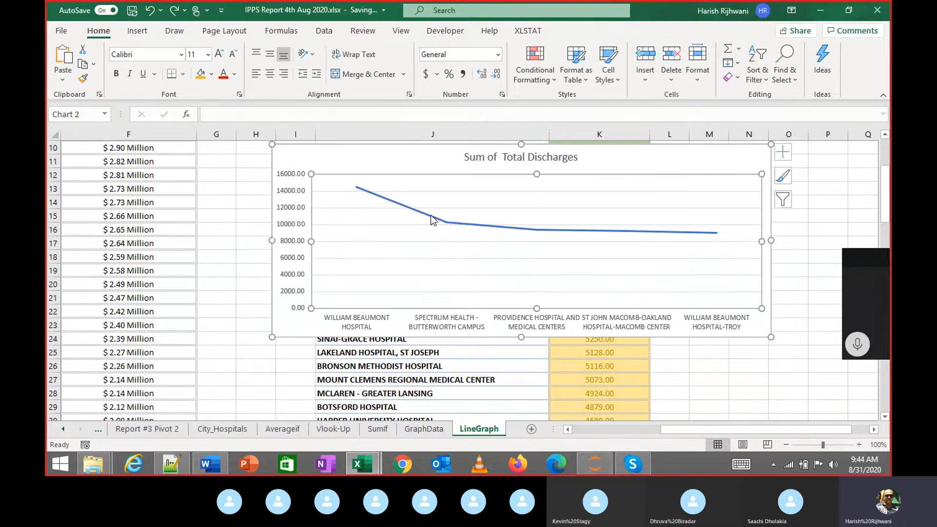
left_click(439, 222)
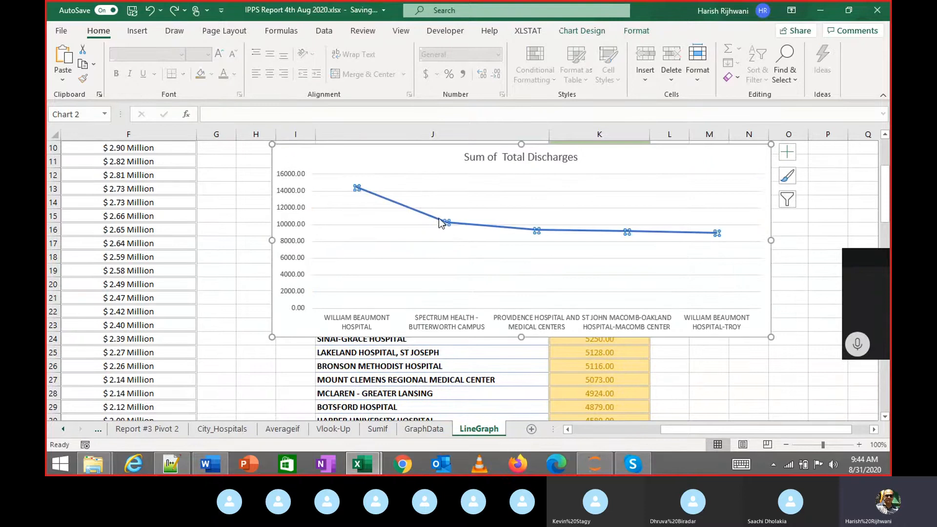
right_click(439, 218)
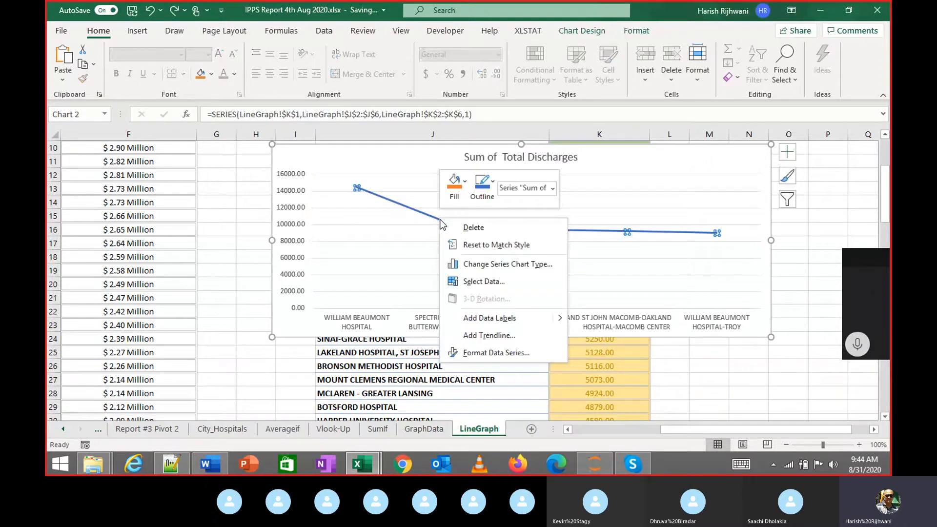
left_click(505, 270)
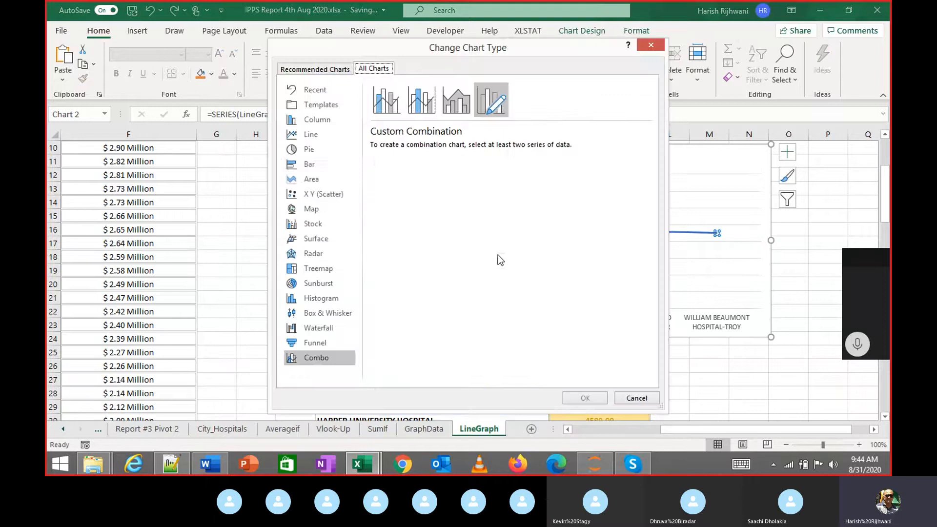
left_click(329, 165)
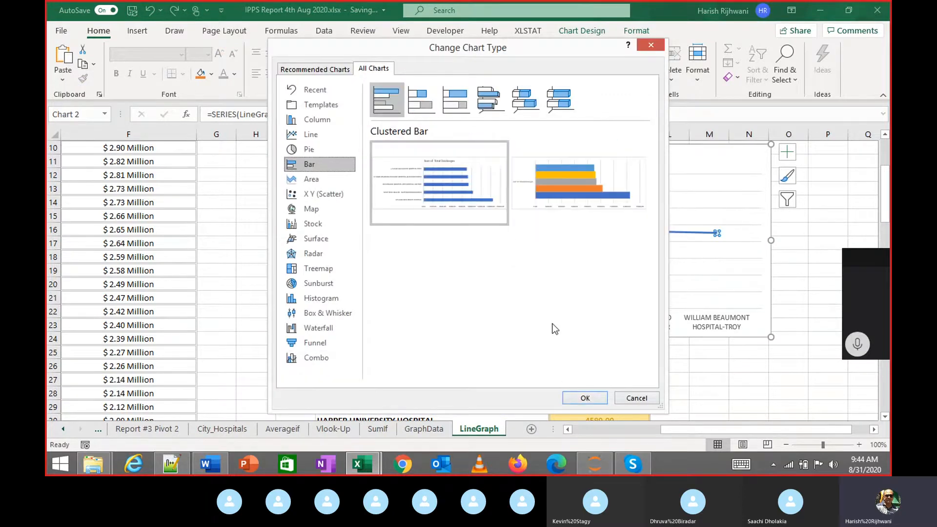
left_click(585, 399)
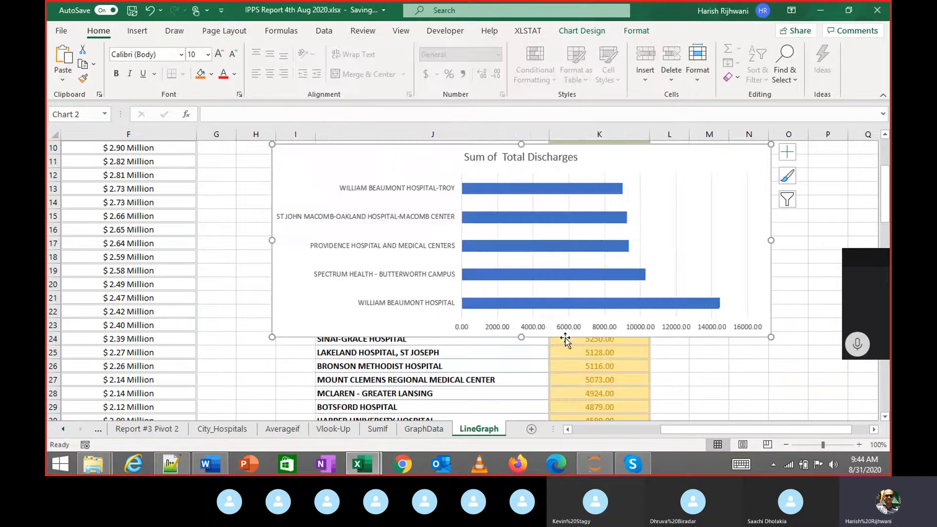
Look at the Combo chart types offered for the top-five Total Discharges chart without applying one
right_click(432, 277)
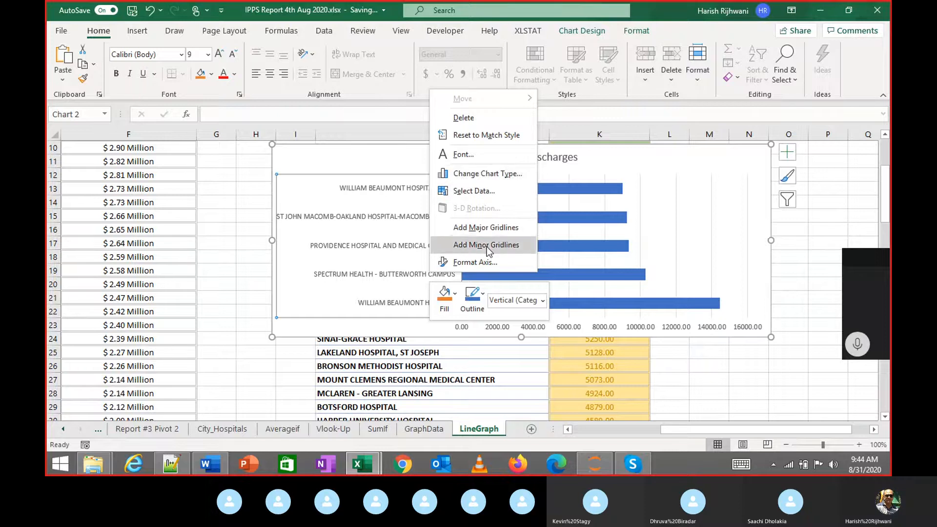
left_click(469, 169)
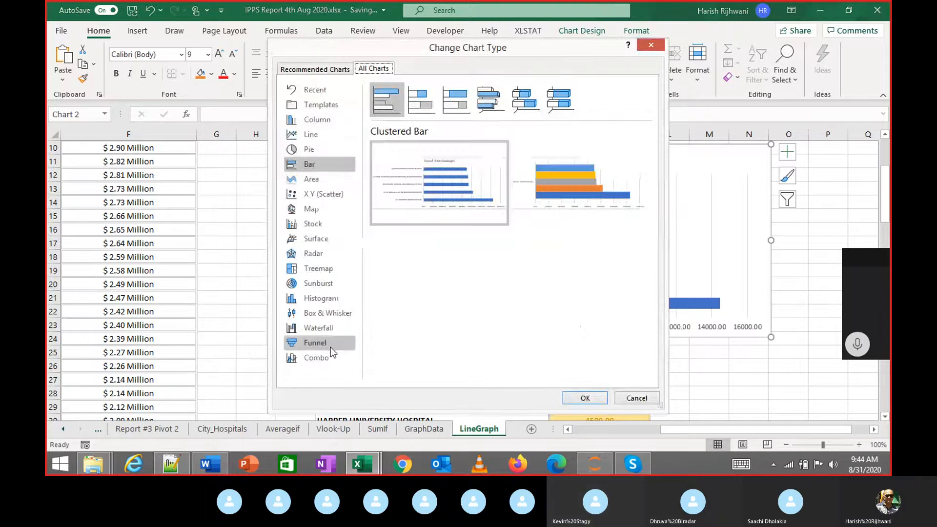
left_click(324, 357)
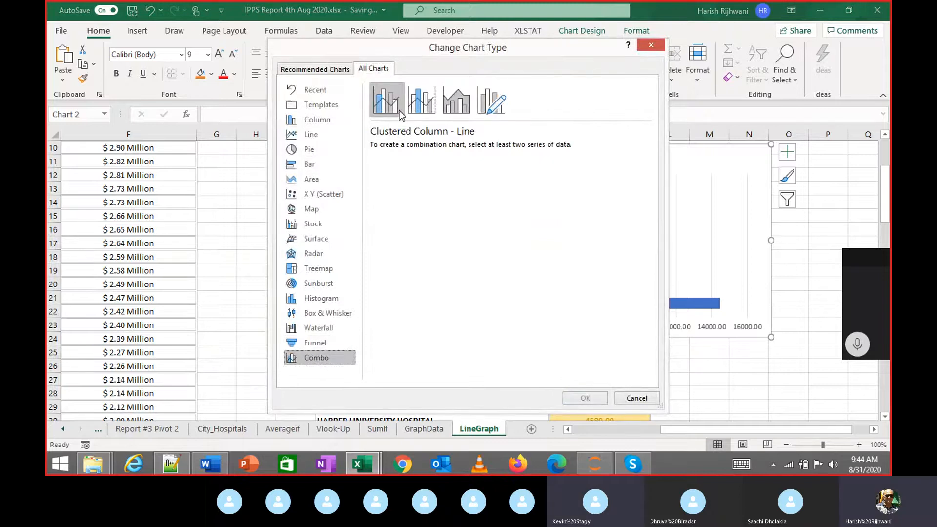
left_click(637, 398)
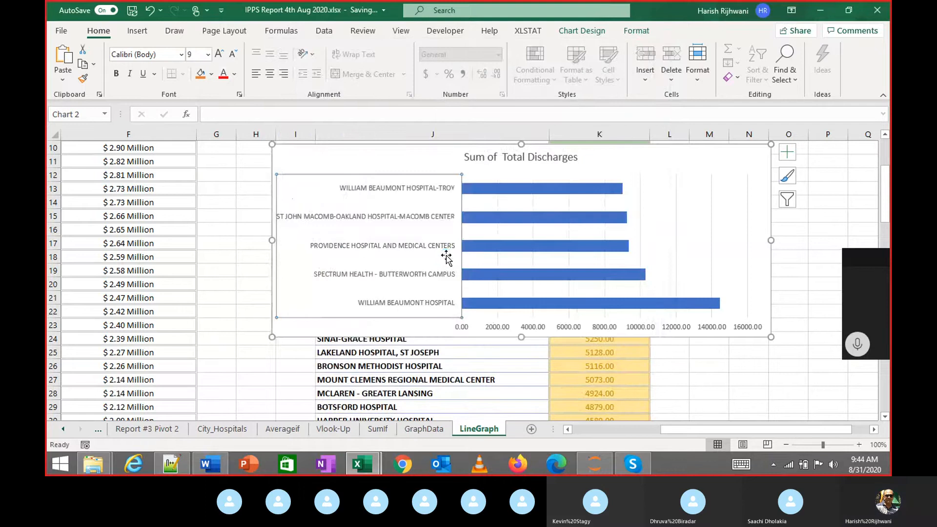
Undo the Clustered Bar chart type change on the top-five Total Discharges chart and deselect the chart
key("ctrl+z")
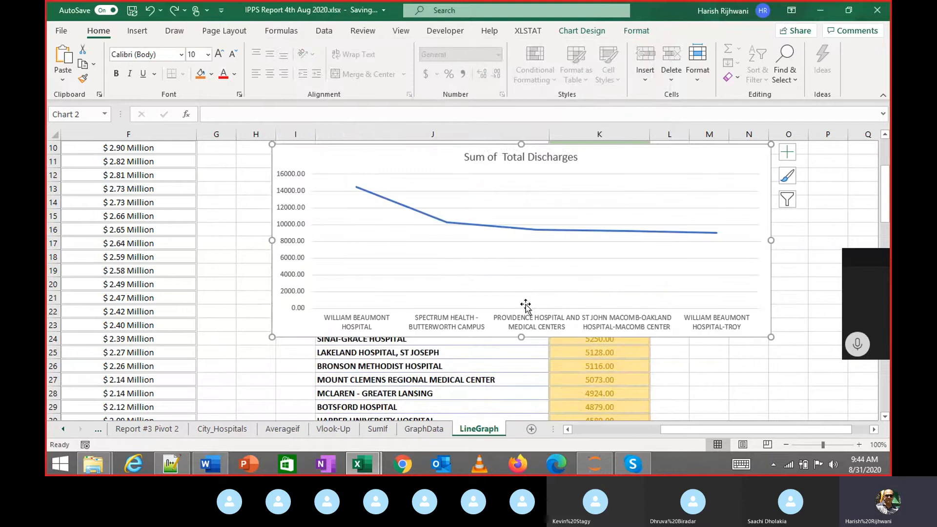
left_click(428, 388)
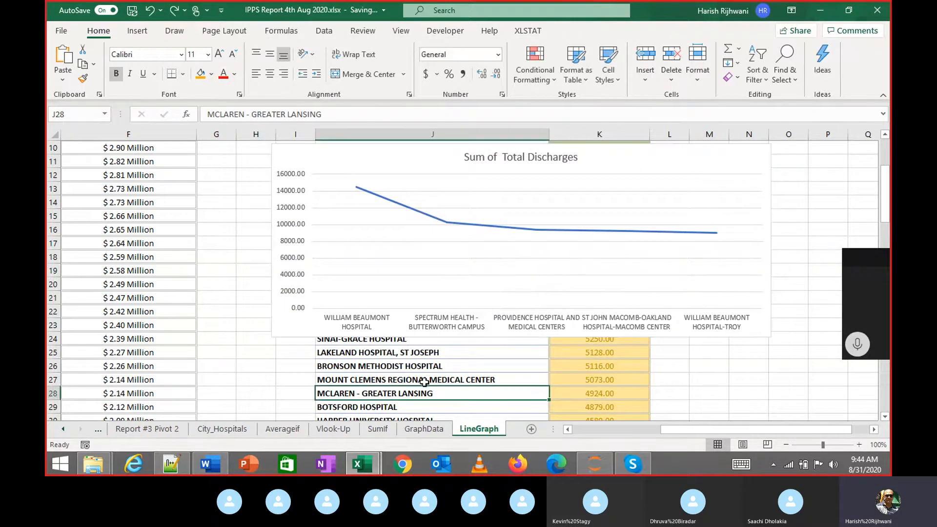
scroll(424, 380, "up", 3)
left_click(411, 198)
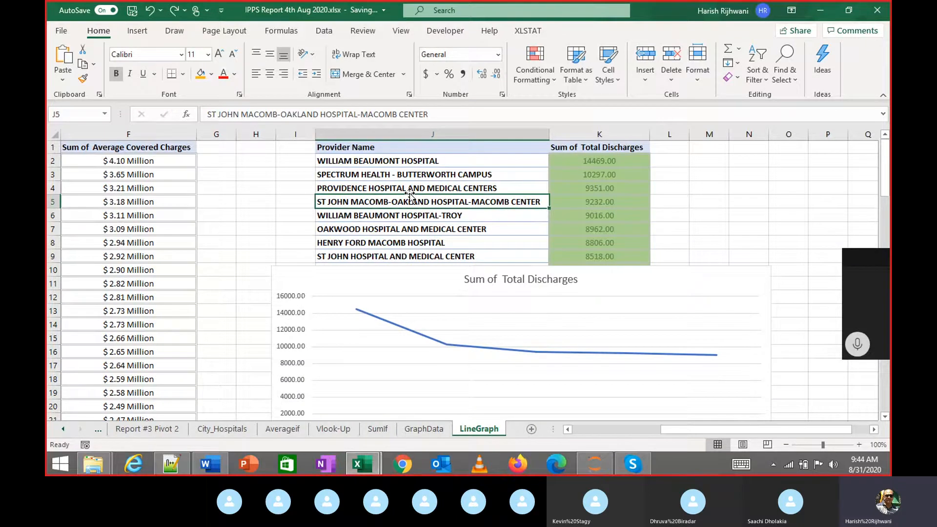
Mute the Skype call microphone and turn it back on
key("alt")
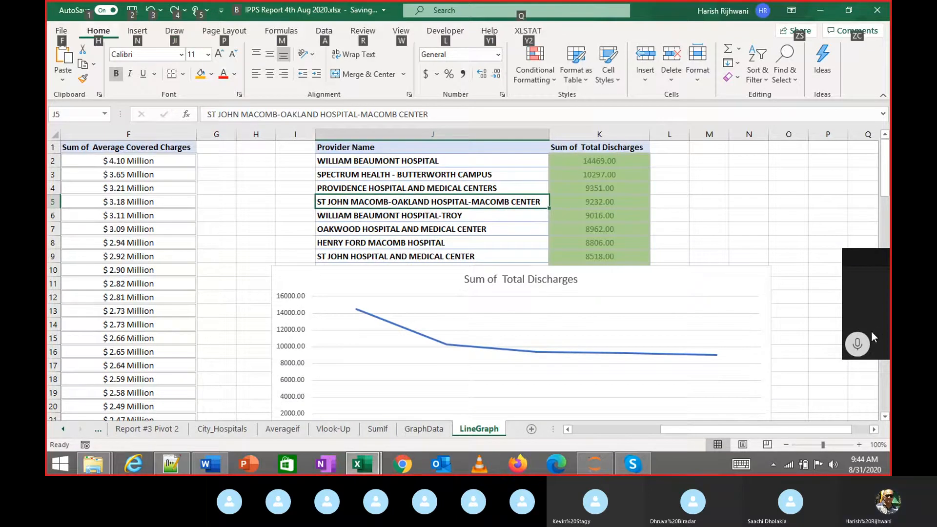
left_click(859, 342)
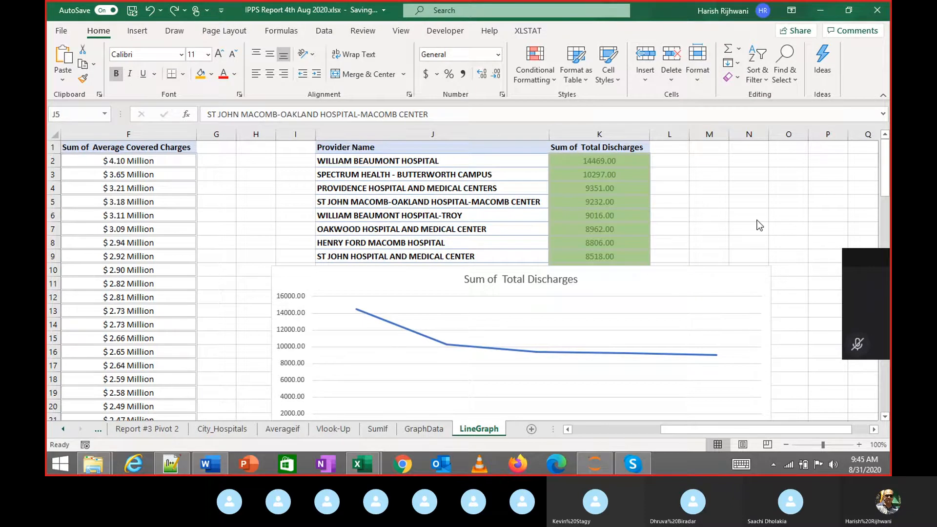
scroll(758, 217, "down", 1)
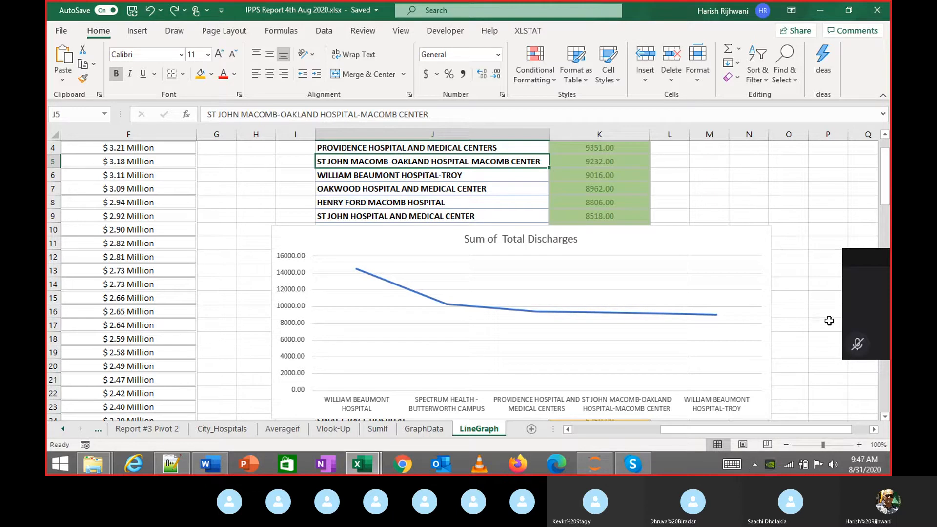
left_click(855, 347)
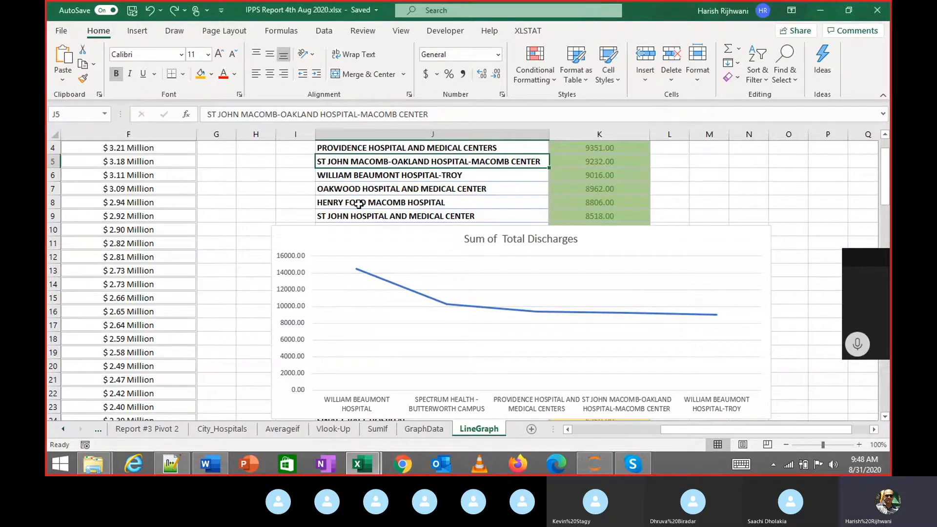
key("ctrl+Up")
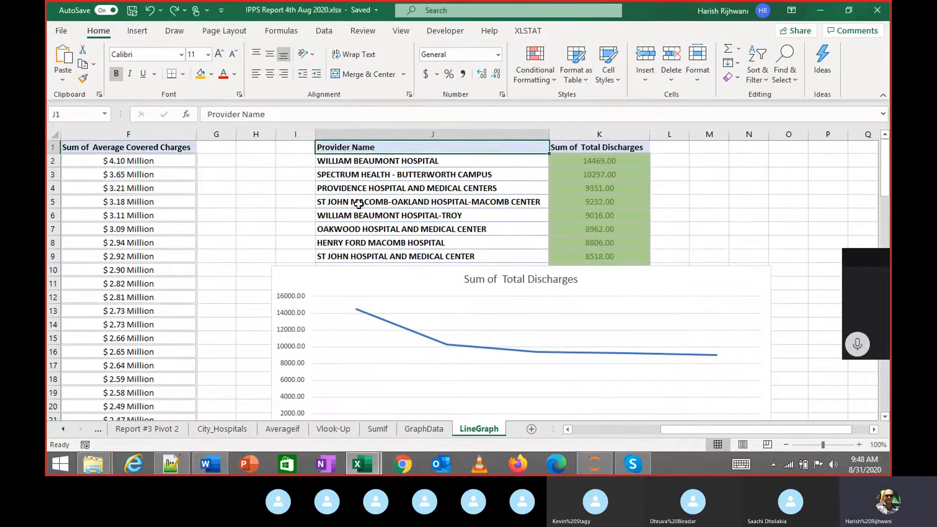
key("Down")
key("Down")
key("Down")
key("Down")
key("Down")
key("Down")
key("Down")
key("Down")
key("Down")
key("Down")
key("Down")
key("Down")
key("Down")
key("Down")
key("Down")
key("Down")
key("Down")
key("Down")
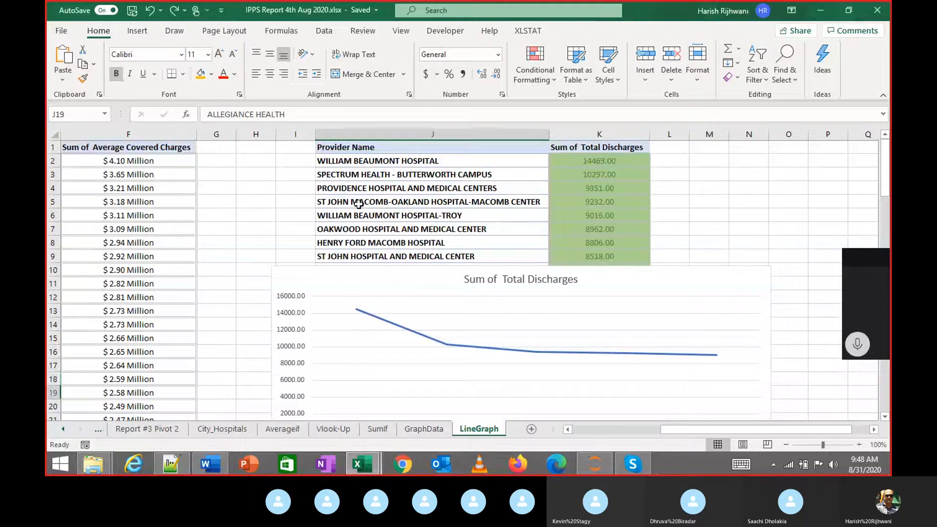
key("ctrl+Down")
key("ctrl+Up")
key("Right")
key("Right")
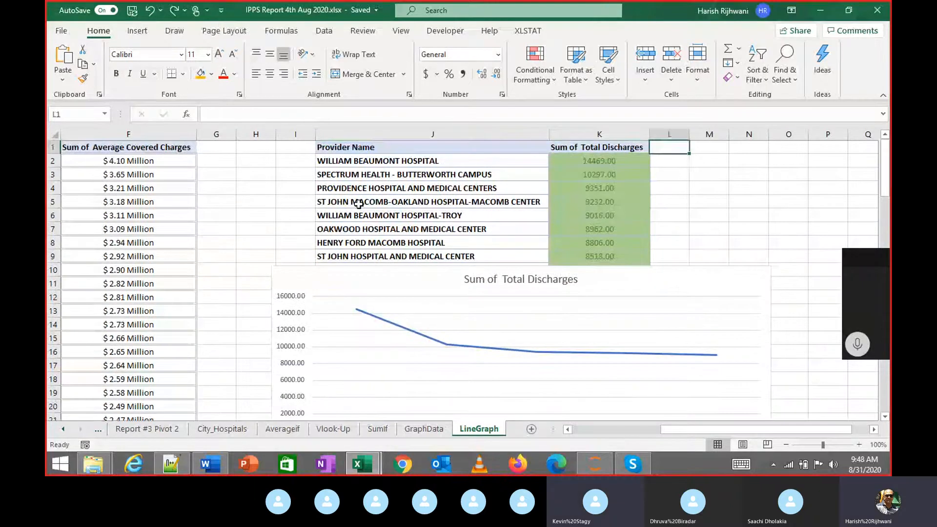
key("Left")
key("Down")
key("Down")
key("Left")
key("Left")
key("Down")
key("Right")
key("Down")
key("Down")
key("Down")
key("Down")
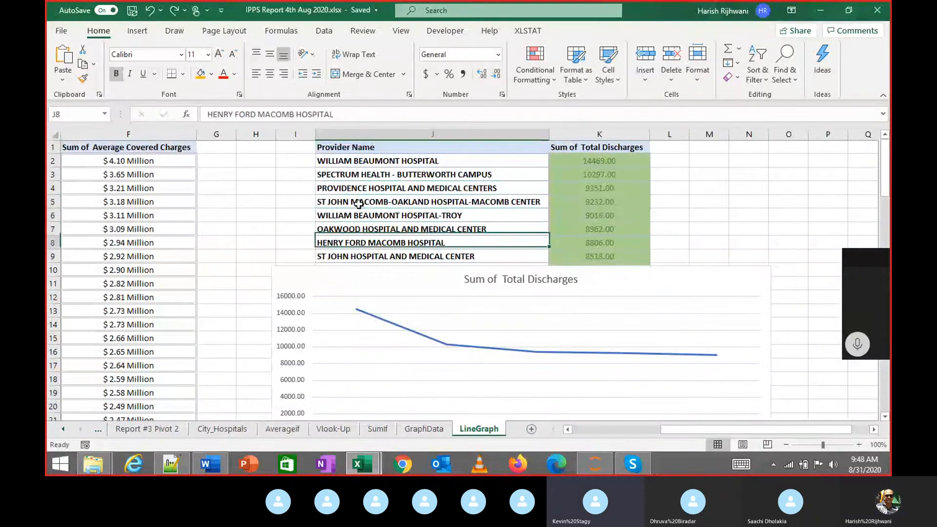
key("Down")
key("Down")
key("Down")
key("Down")
key("Down")
key("Down")
key("Down")
key("Down")
key("Down")
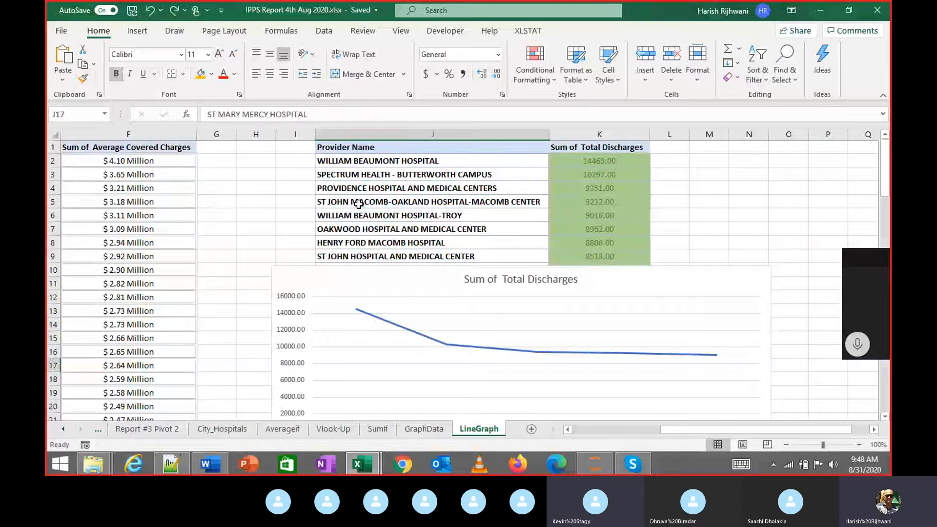
key("Down")
key("Down")
key("Down")
key("Down")
key("ctrl+Up")
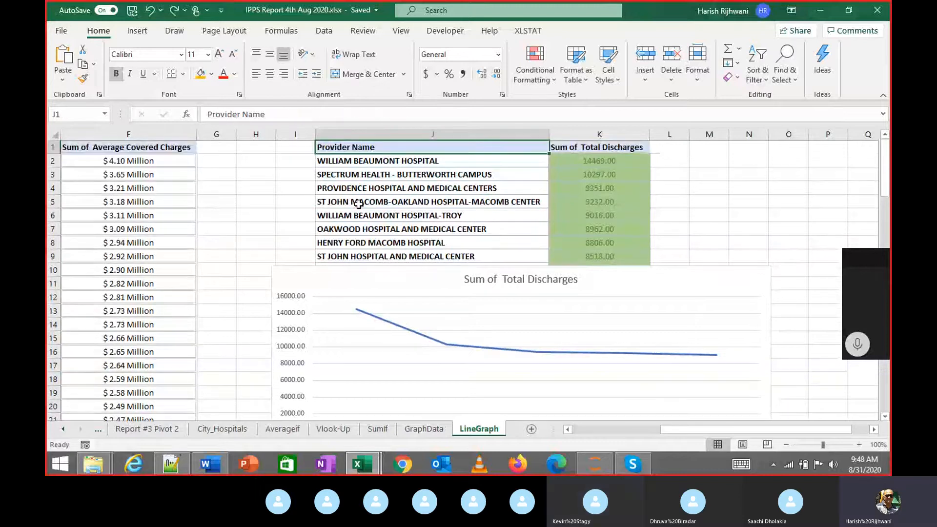
Switch to Skype to check the call chat for new messages and return to Excel
key("alt+Tab")
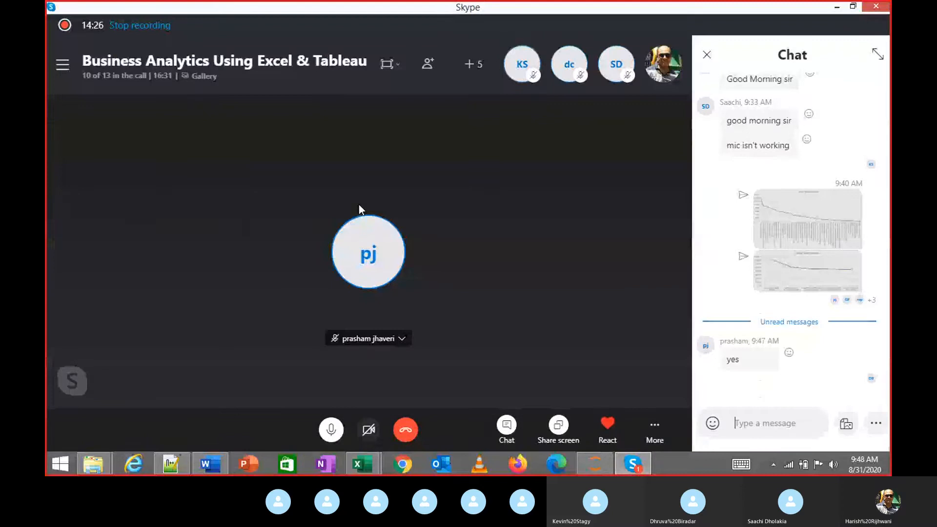
key("alt+Tab")
Review the row 1 column headings from the main hospital table across to the Provider Name column in J
key("Left")
key("Left")
key("Left")
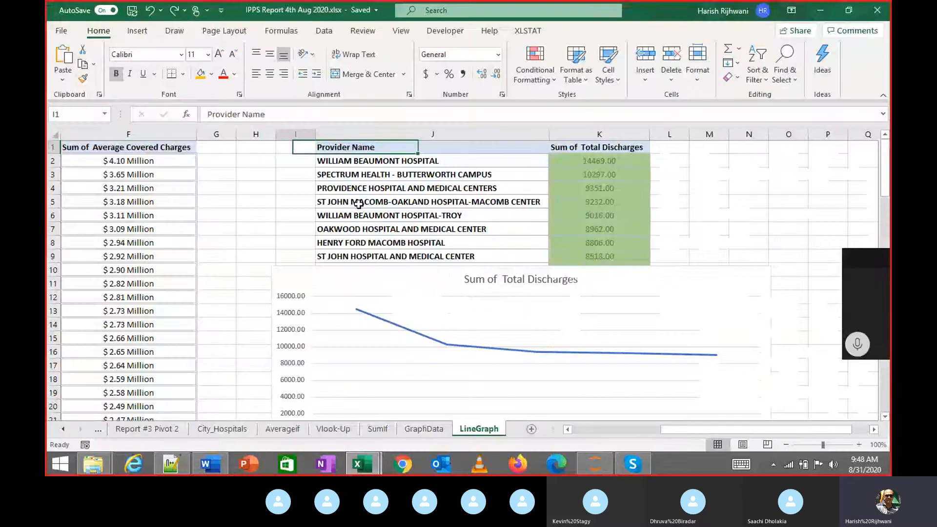
key("Home")
key("Right")
key("Right")
key("Right")
key("Right")
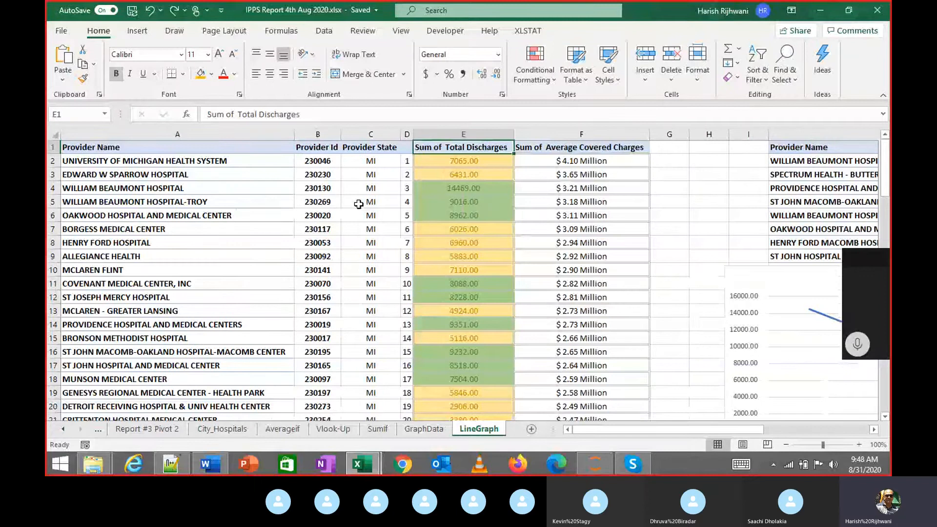
key("Right")
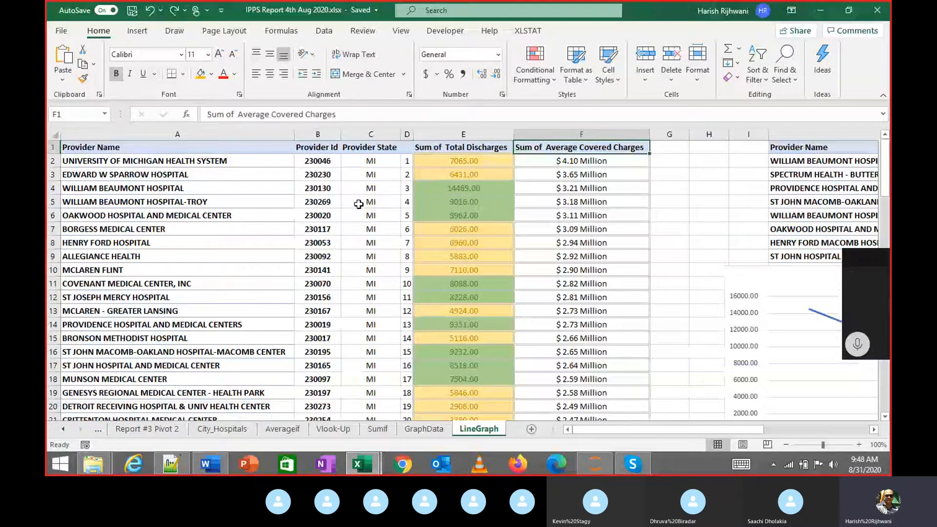
key("Right")
key("Right")
key("Right")
key("Right")
key("Right")
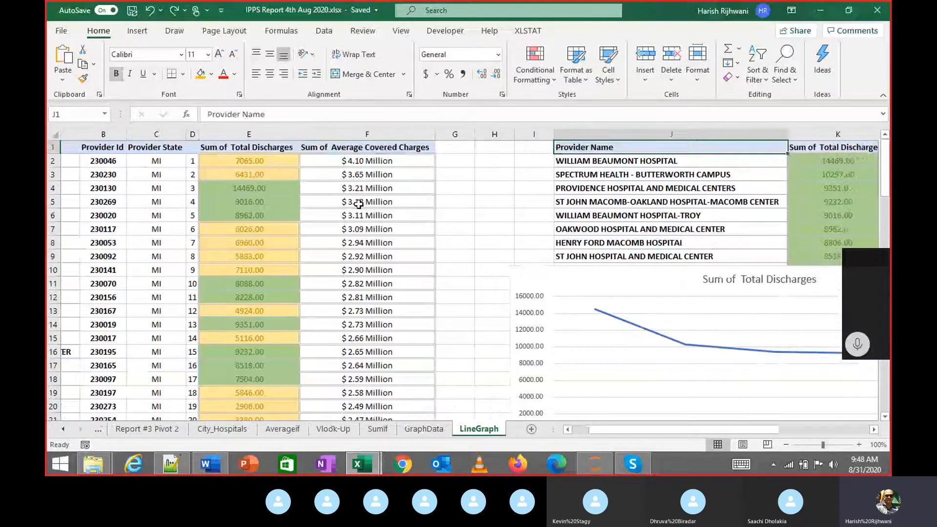
Copy the Provider Name column A1:A93 of the main hospital table to an empty area starting at S1
key("Left")
key("Left")
key("Left")
key("Left")
key("Left")
key("Left")
key("Left")
key("Left")
key("Left")
key("Left")
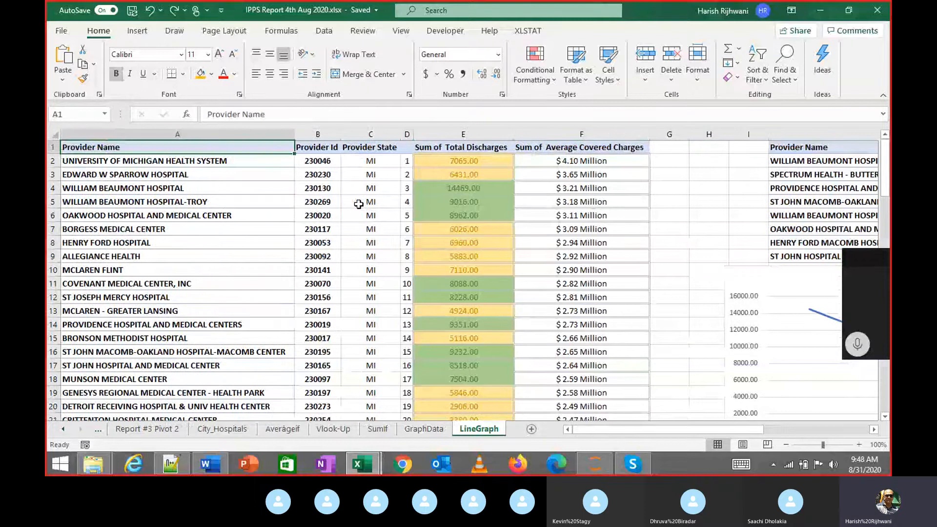
key("ctrl+shift+Down")
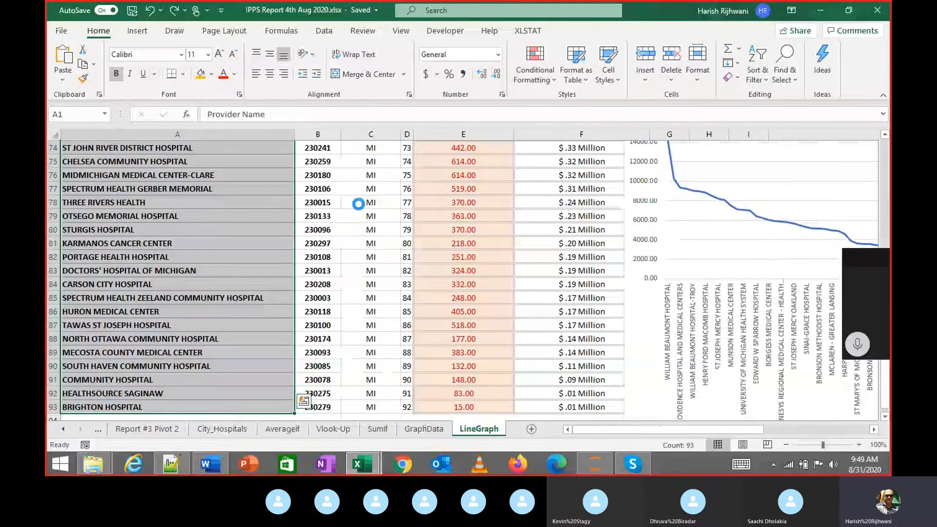
key("ctrl+c")
key("ctrl+Up")
key("Right")
key("Right")
key("Right")
key("Right")
key("Right")
key("Right")
key("Right")
key("Right")
key("Right")
key("Right")
key("Right")
key("Right")
key("Right")
key("Right")
key("Right")
key("Right")
key("Right")
key("Right")
key("Right")
key("Right")
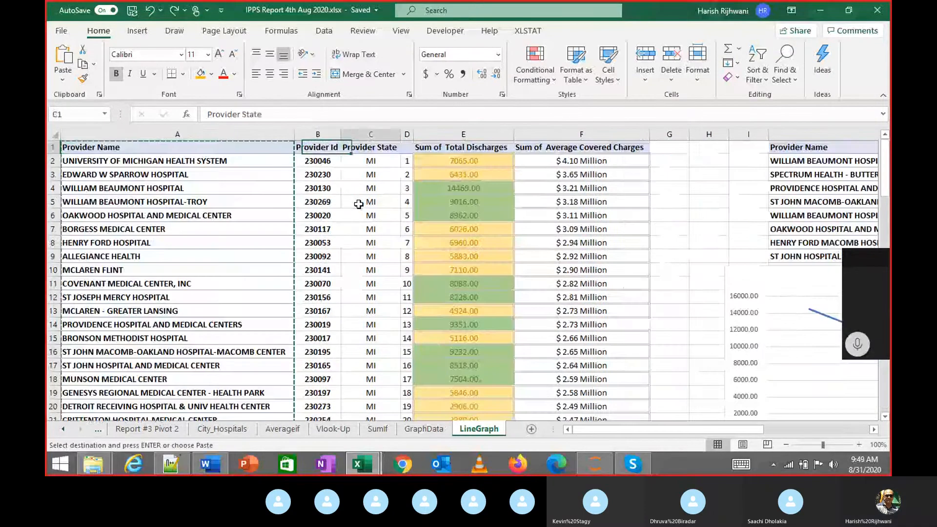
key("Left")
key("Left")
key("Left")
key("Left")
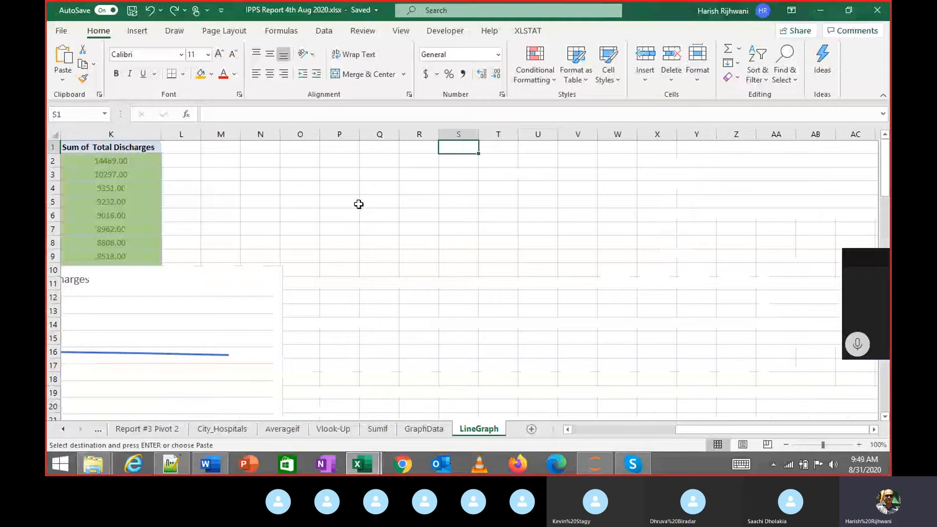
key("Up")
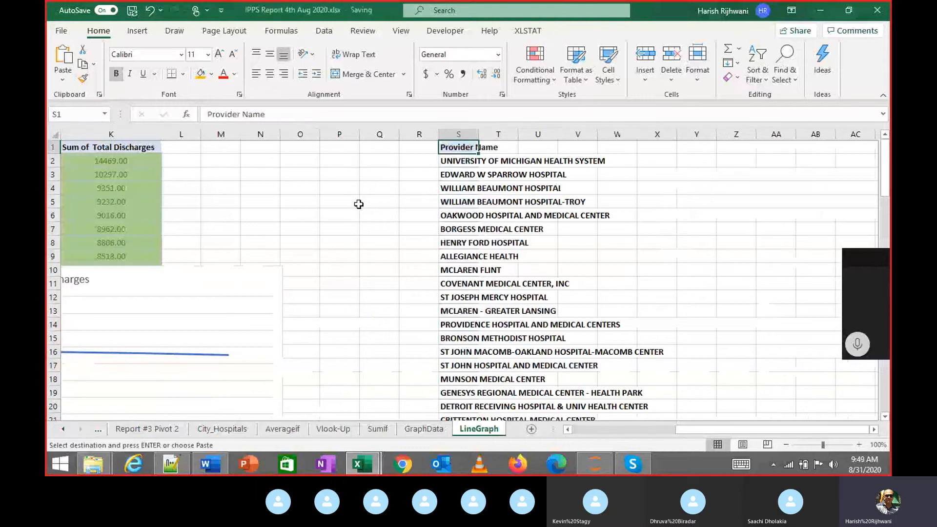
Copy the Sum of Total Discharges and Sum of Average Covered Charges columns, E1:F93, beside the copied provider names at T1
key("ctrl+Left")
key("ctrl+Left")
key("ctrl+Left")
key("ctrl+Left")
key("ctrl+Left")
key("ctrl+Left")
key("Right")
key("Right")
key("Right")
key("Right")
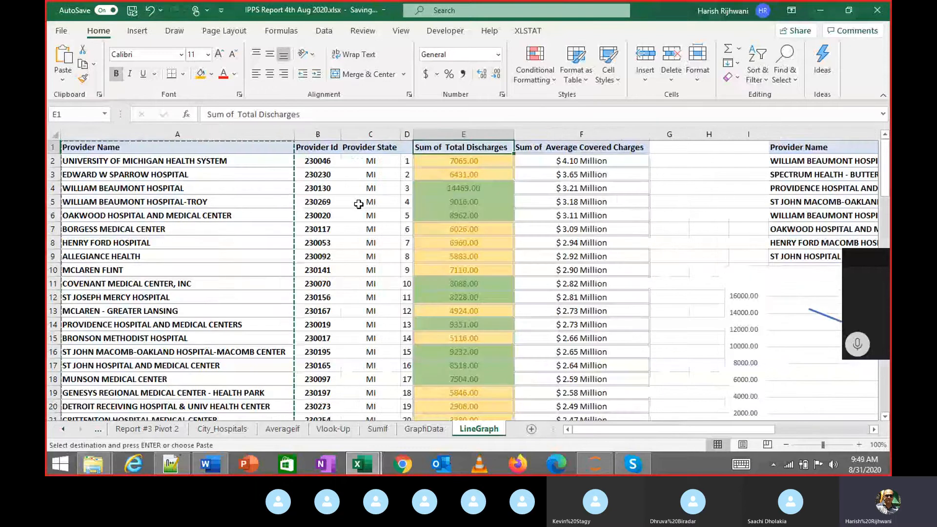
key("ctrl+shift+Down")
key("shift+Right")
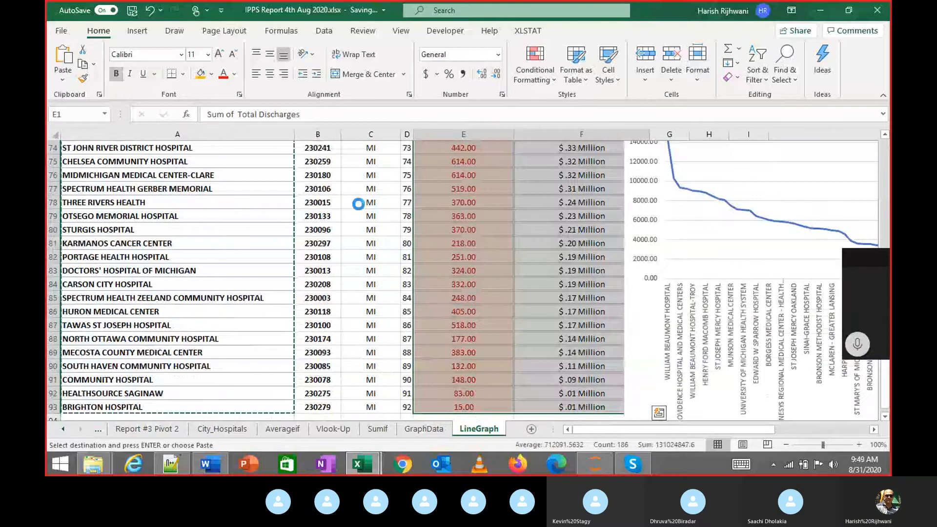
key("Right")
key("Right")
key("Right")
key("Right")
key("Right")
key("Right")
key("Right")
key("Right")
key("Right")
key("Right")
key("Right")
key("Right")
key("Right")
key("Right")
key("Right")
key("Right")
key("Right")
key("Right")
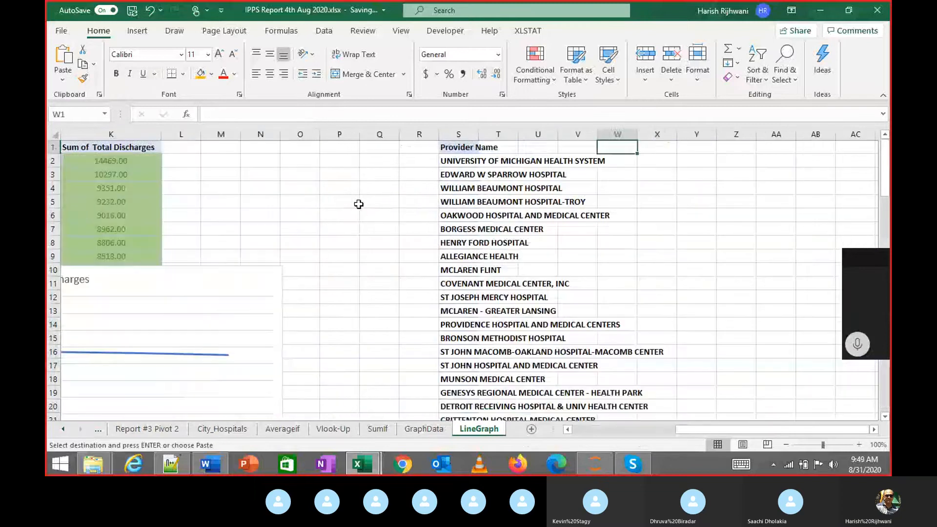
key("Left")
key("Left")
key("Left")
key("ctrl+v")
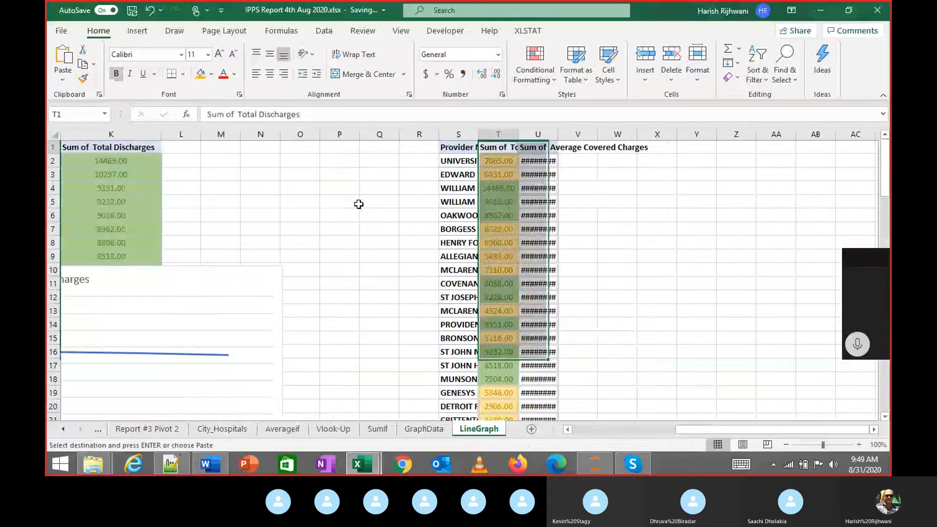
AutoFit the widths of columns S to U to the copied hospital data
key("Left")
key("ctrl+shift+Down")
key("shift+Right")
key("shift+Right")
key("alt+o")
key("c")
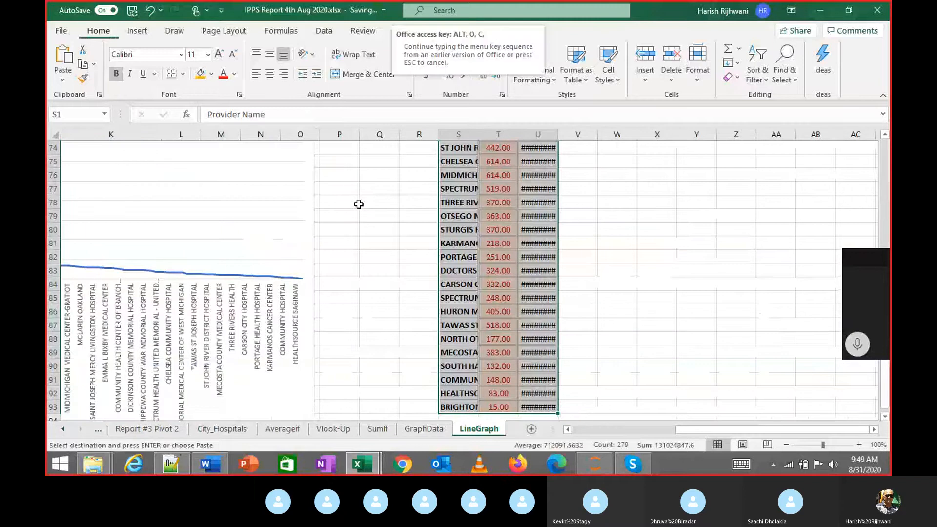
key("a")
key("Up")
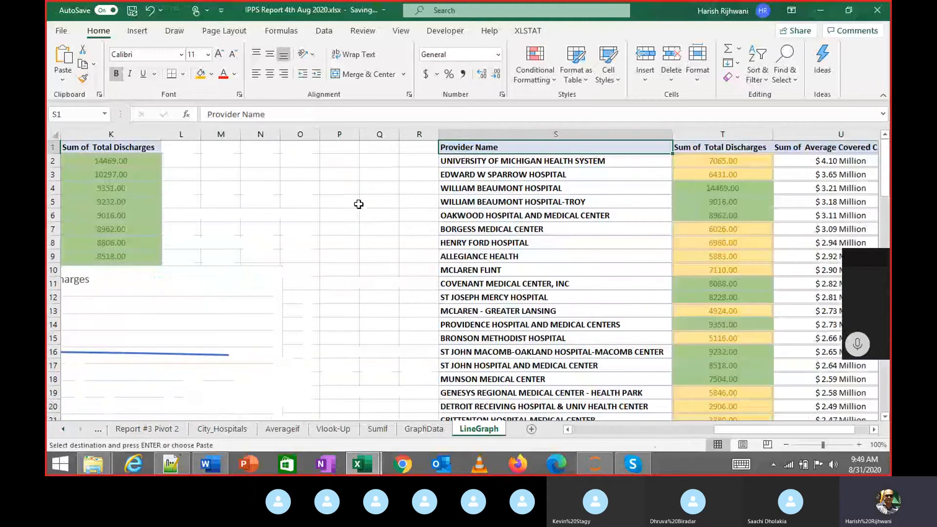
key("Left")
key("Left")
key("Right")
key("Right")
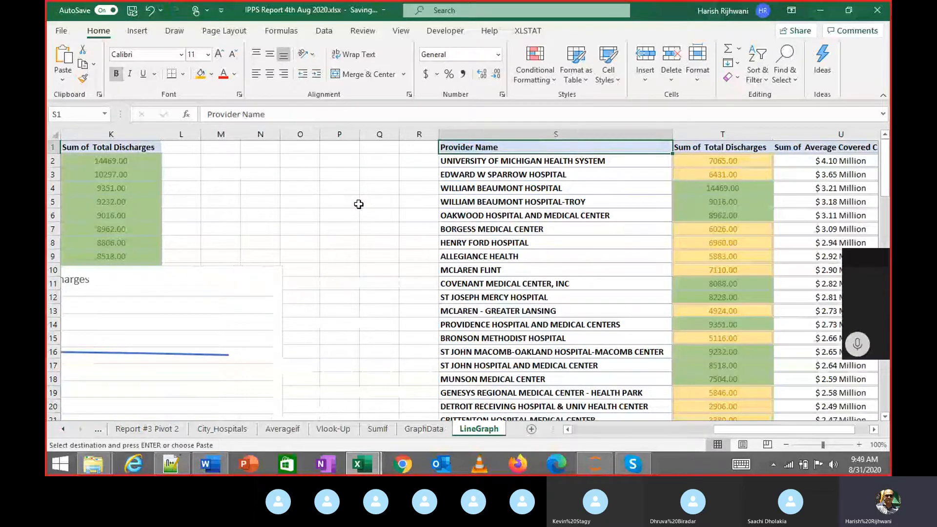
Return to the main hospital table and clear the pending copy selection around the discharges and covered charges columns
left_click(385, 172)
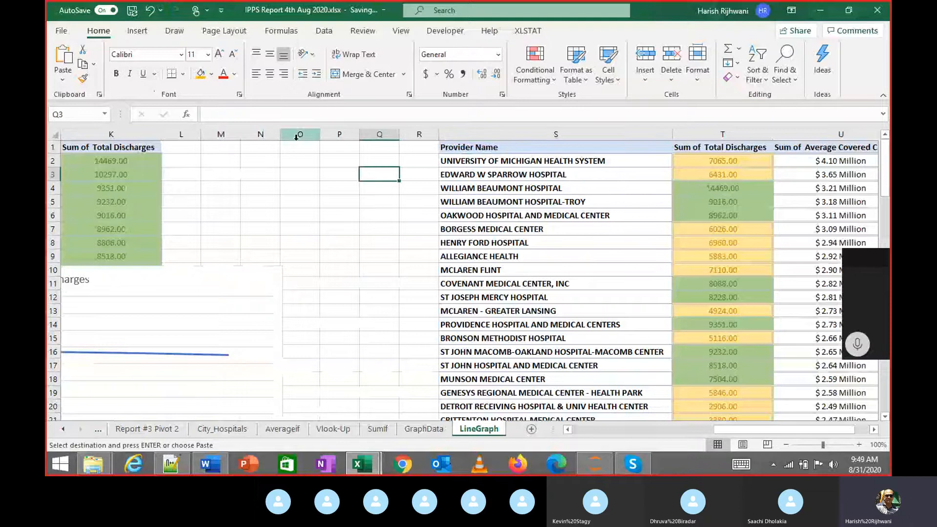
left_click(629, 431)
left_click_drag(629, 432, 619, 432)
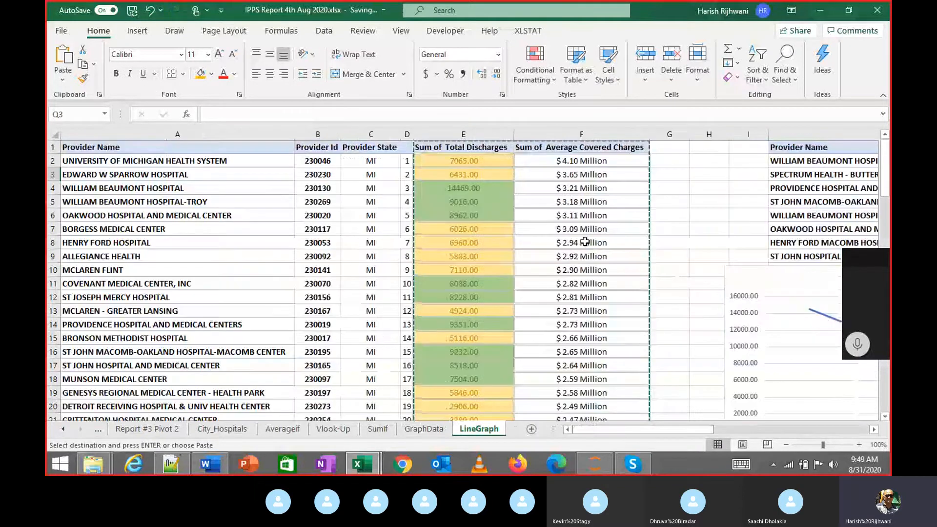
key("Escape")
Insert an empty 2-D line chart on the LineGraph sheet with blank cell H5 selected
left_click(255, 209)
key("Left")
key("Left")
key("Left")
key("Left")
key("Left")
key("Left")
key("Left")
key("Left")
key("Left")
key("Left")
key("Left")
key("Left")
key("Left")
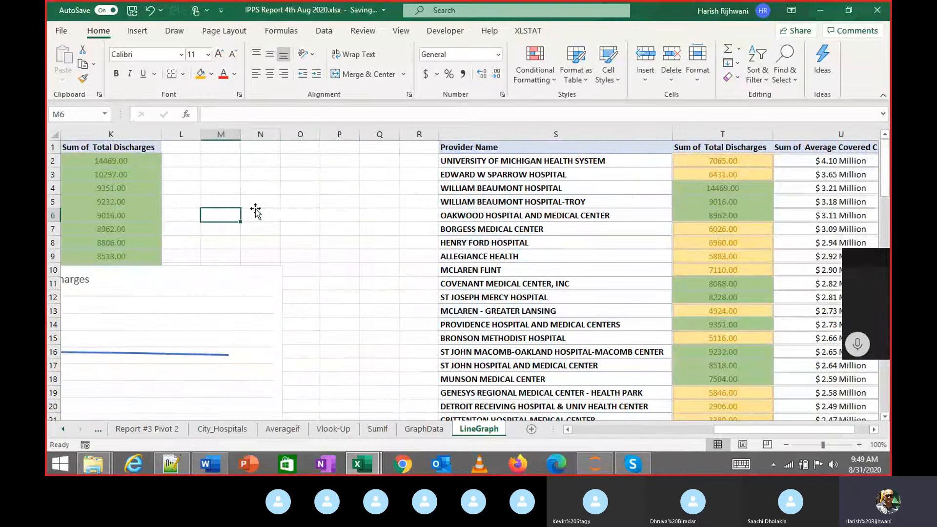
key("Right")
key("Right")
key("Right")
key("Right")
key("Right")
key("Right")
key("Up")
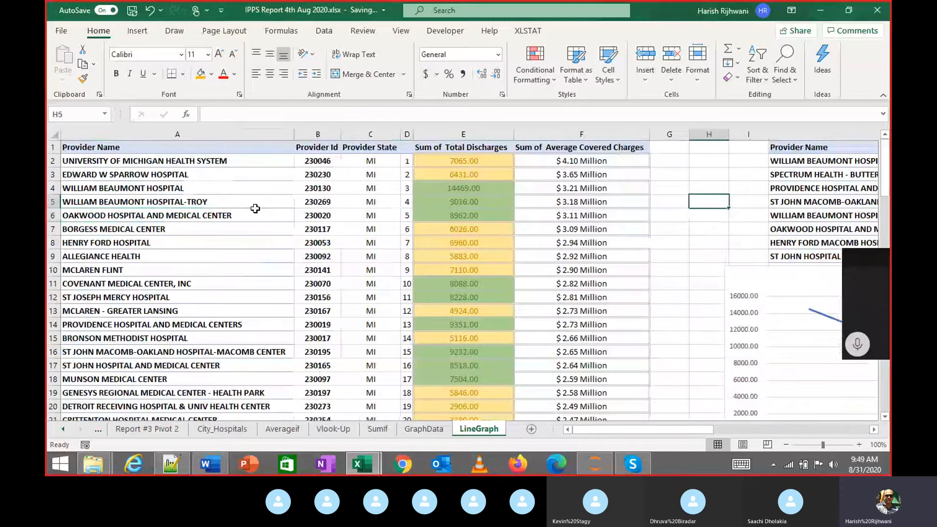
left_click(138, 31)
left_click(377, 63)
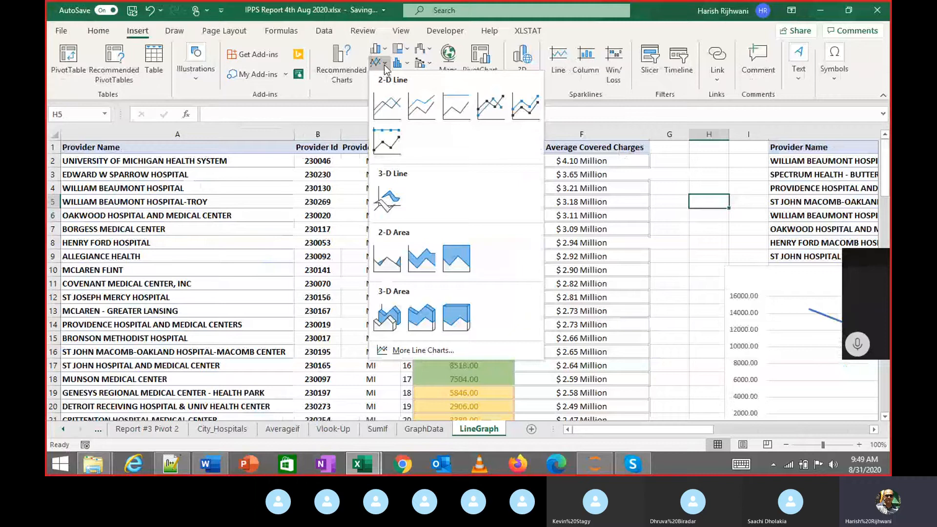
left_click(387, 101)
right_click(433, 261)
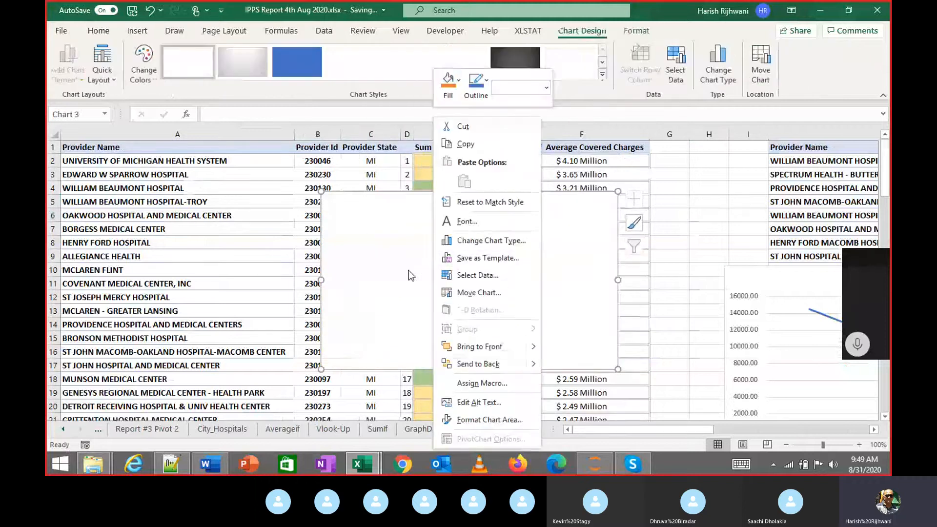
left_click(390, 216)
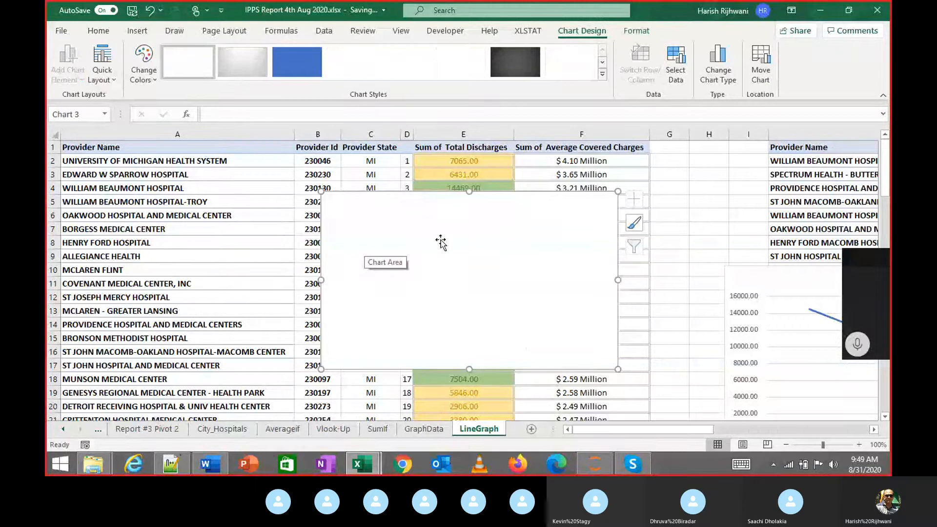
right_click(446, 244)
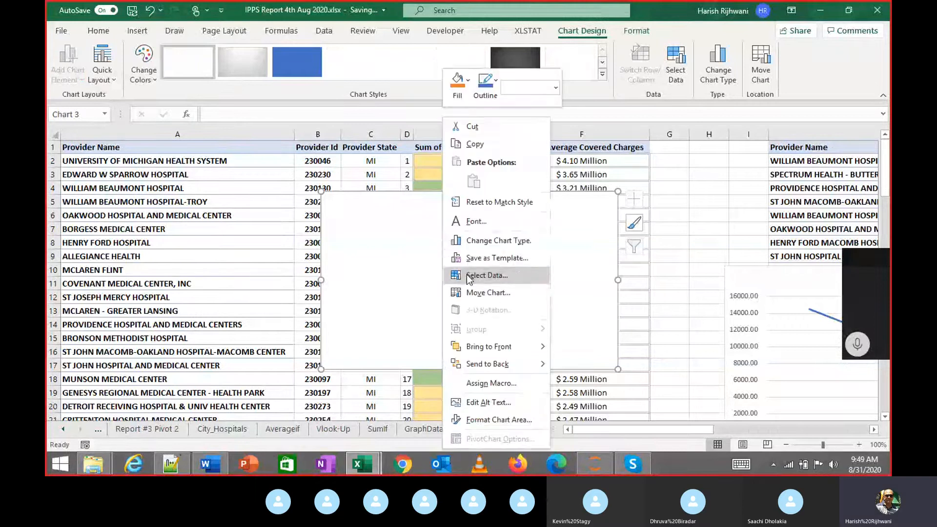
left_click(466, 274)
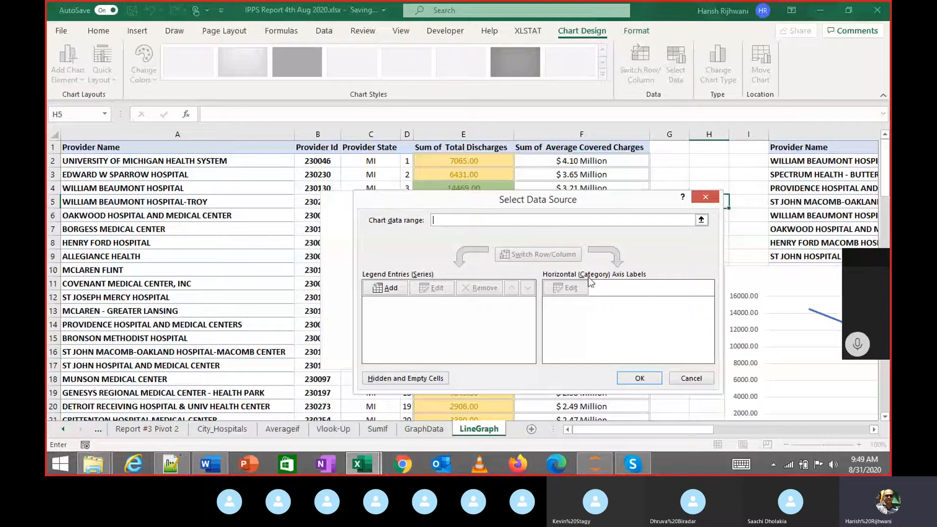
left_click(399, 287)
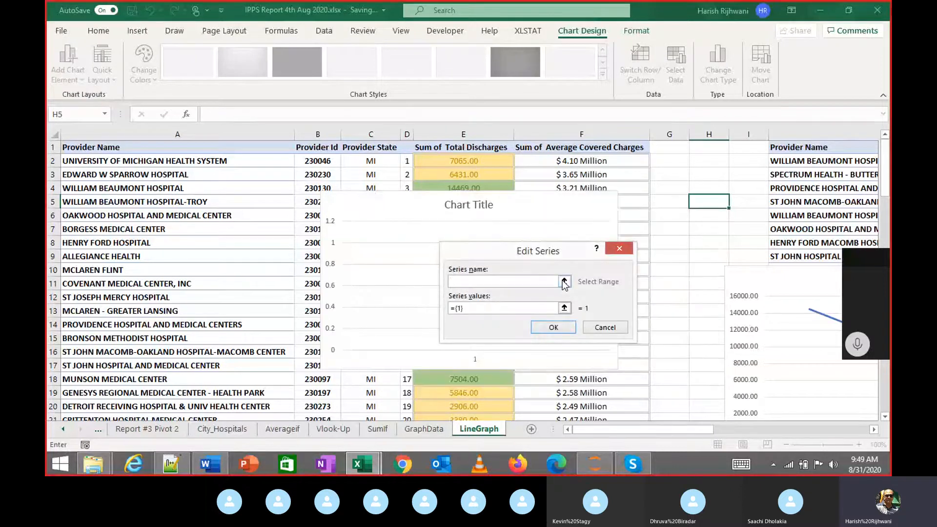
left_click(564, 308)
left_click(215, 155)
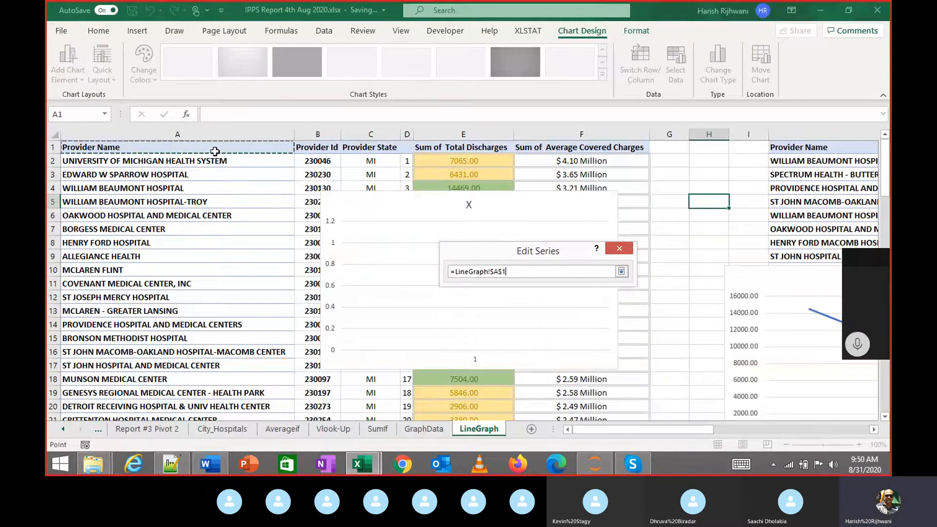
left_click(216, 169)
left_click(216, 167)
key("ctrl+shift+Down")
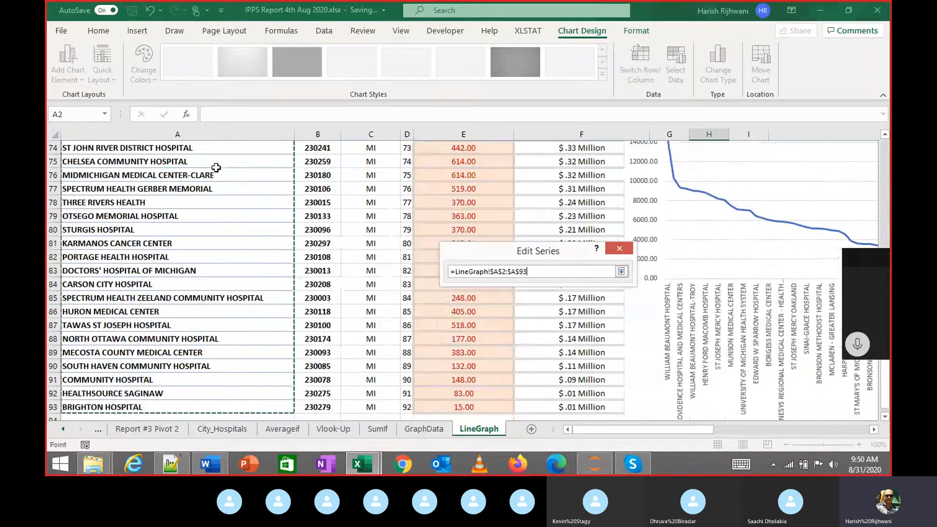
key("Return")
left_click(553, 327)
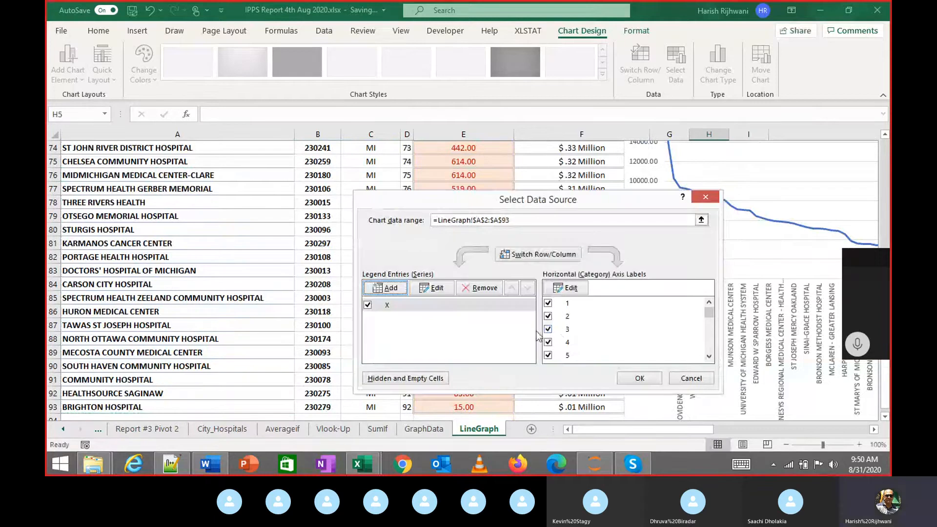
left_click(390, 288)
type("Y")
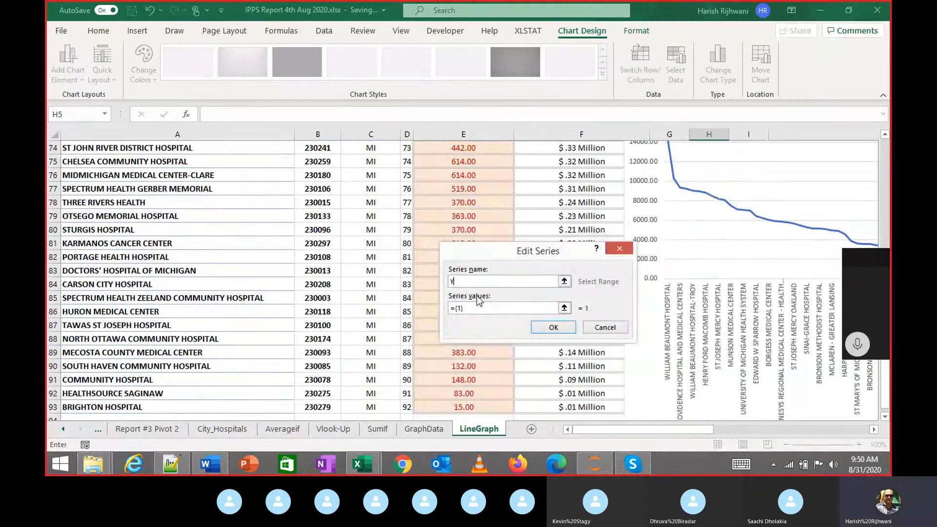
left_click(568, 330)
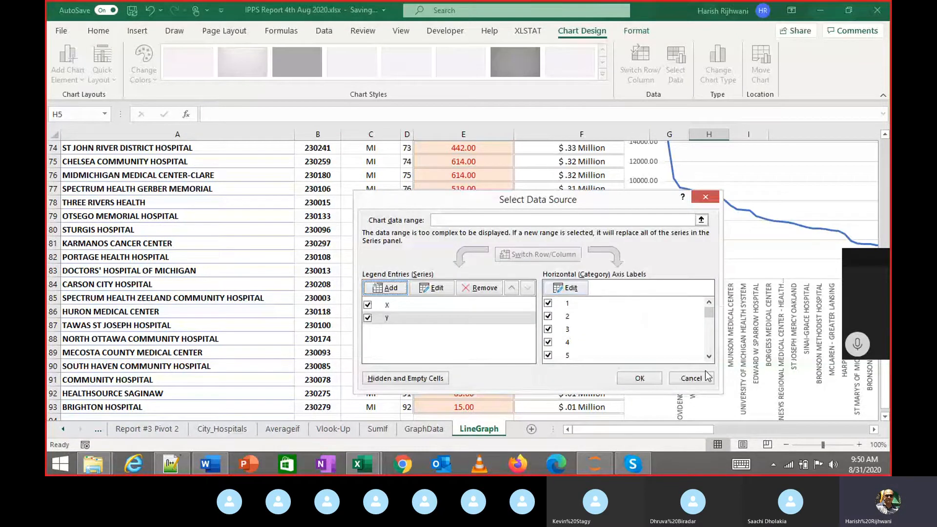
left_click(691, 378)
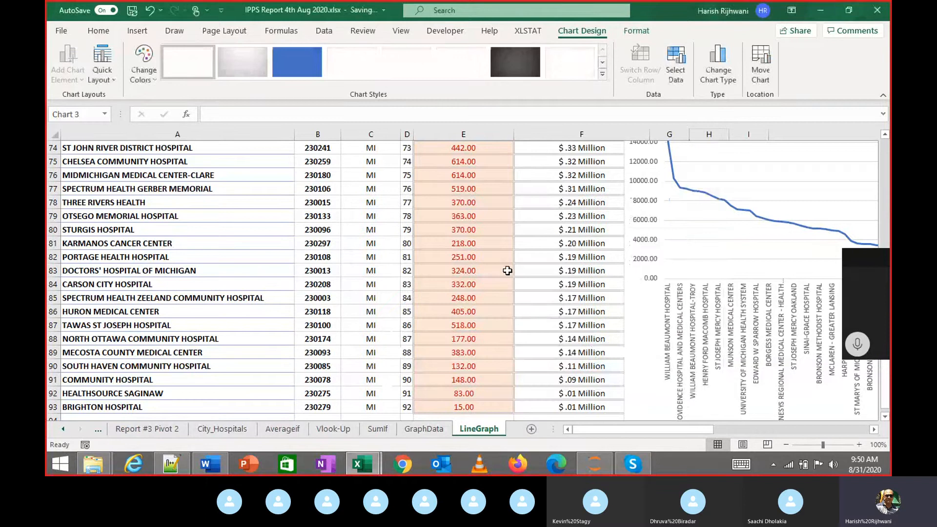
Add a data series to the empty chart, taking its name from the Sum of Total Discharges heading in E1
scroll(507, 271, "up", 14)
left_click(508, 270)
scroll(507, 271, "up", 1)
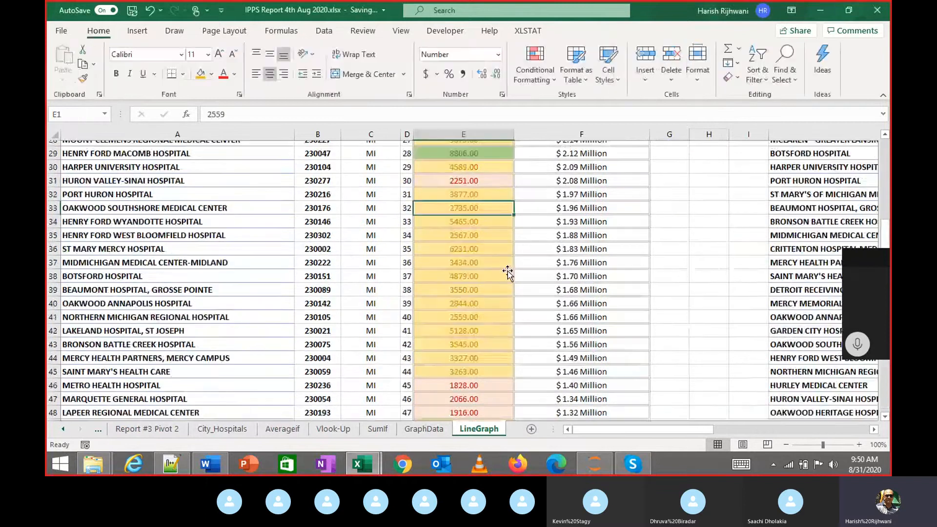
scroll(508, 274, "up", 9)
right_click(508, 270)
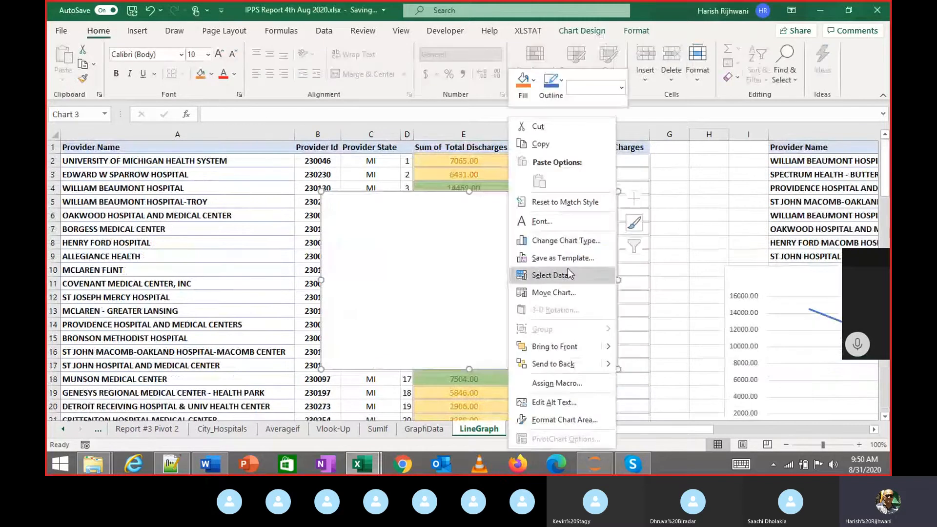
left_click(567, 268)
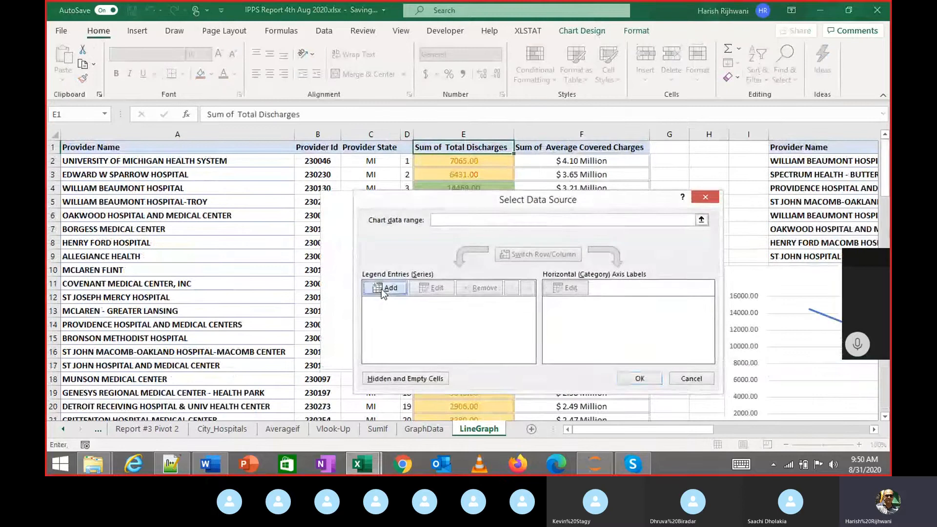
left_click(383, 288)
left_click(564, 281)
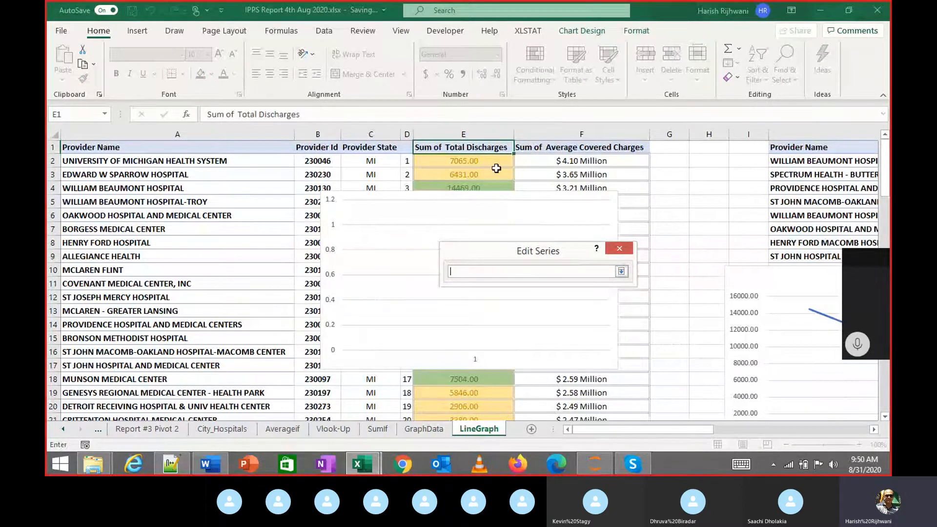
left_click(478, 145)
left_click(621, 272)
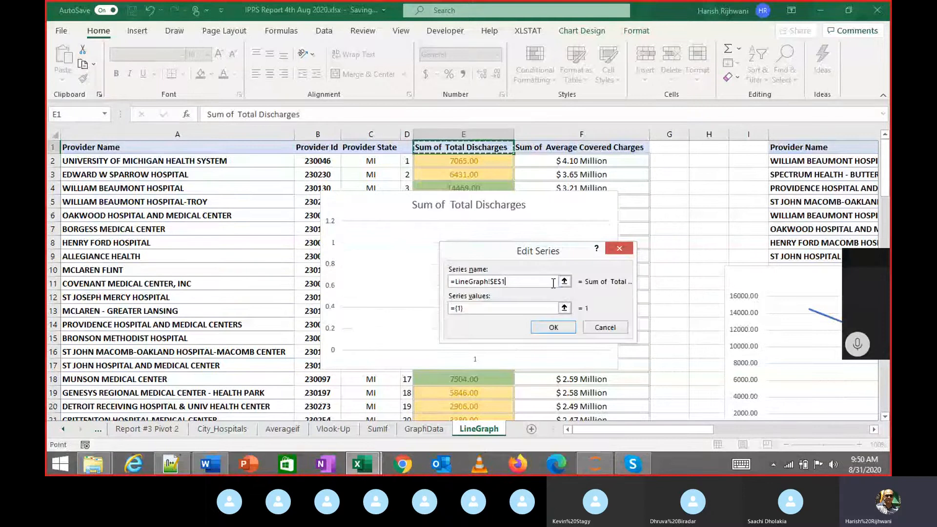
Set the new series' values to E2:E93 and apply the data source to the chart
left_click(565, 307)
left_click(487, 159)
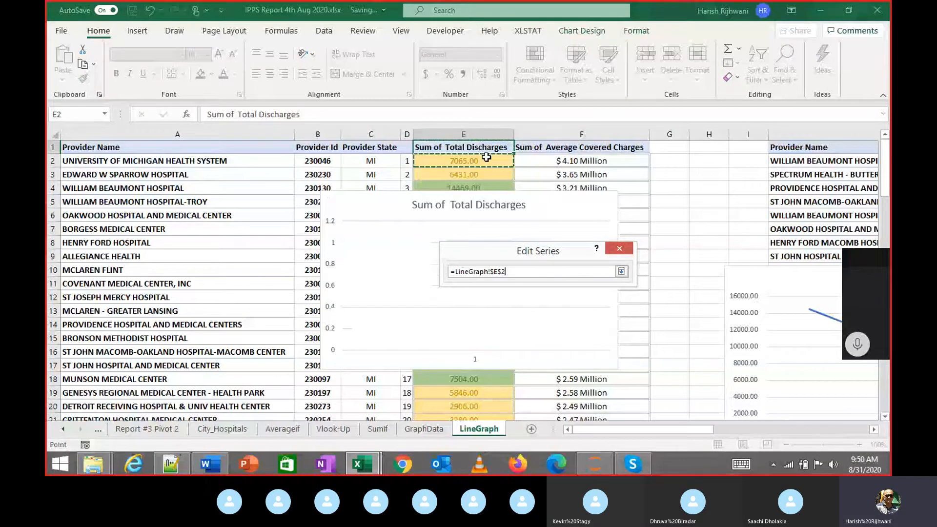
key("ctrl+shift+Down")
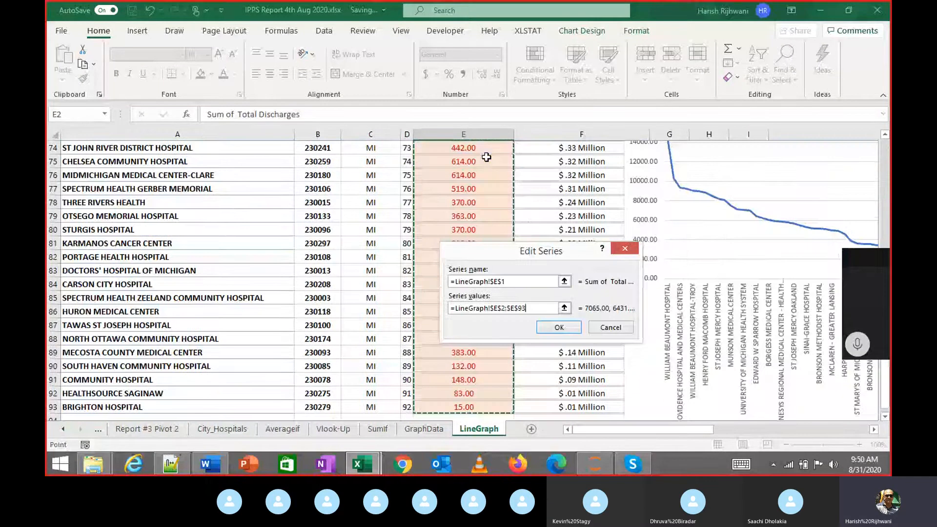
left_click(561, 327)
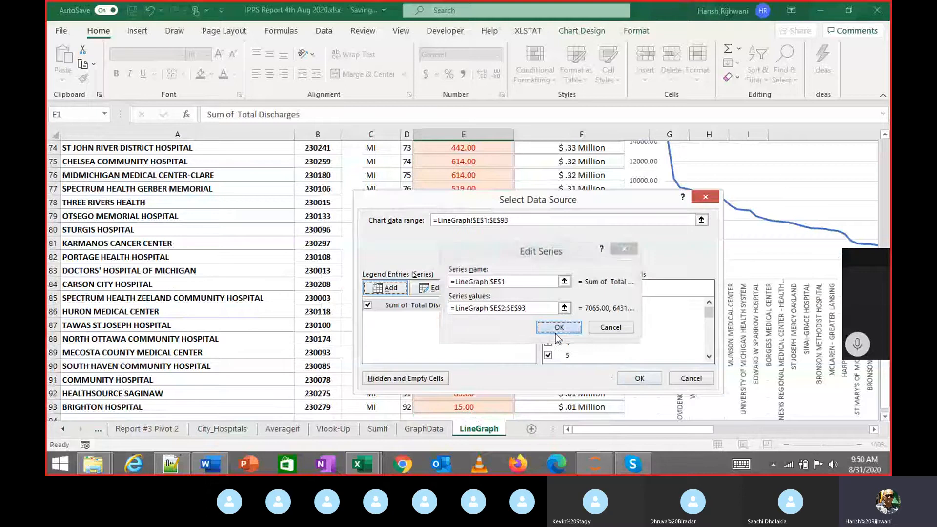
left_click(639, 379)
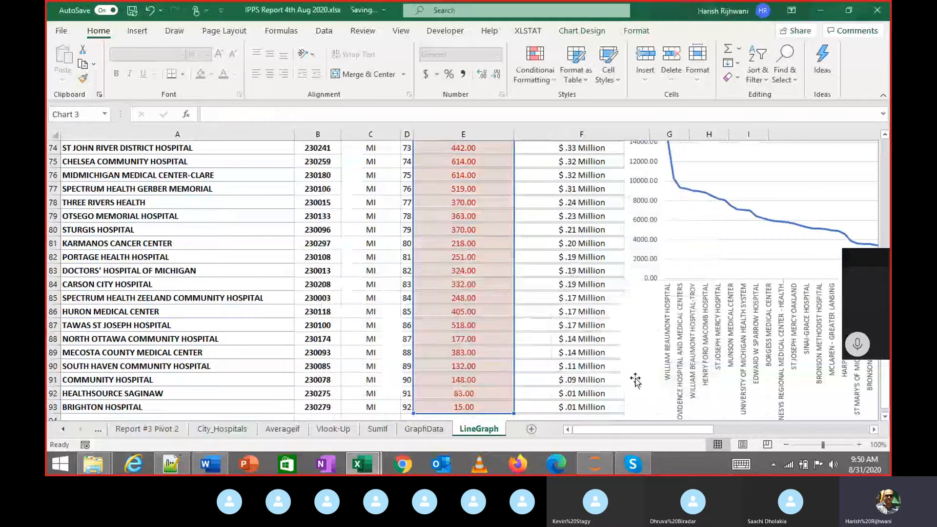
Open the formatting of the new chart's horizontal axis and examine its label options
scroll(549, 283, "up", 1)
scroll(548, 282, "up", 13)
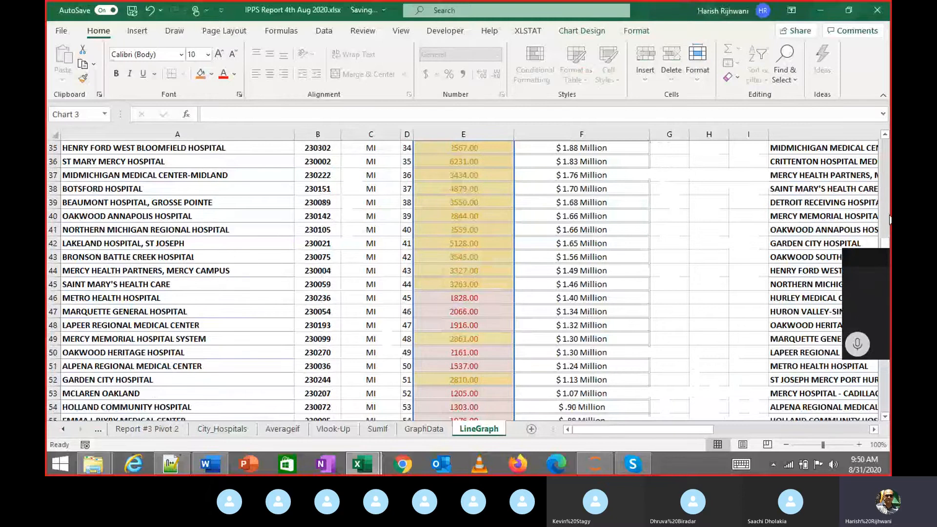
left_click_drag(888, 242, 886, 152)
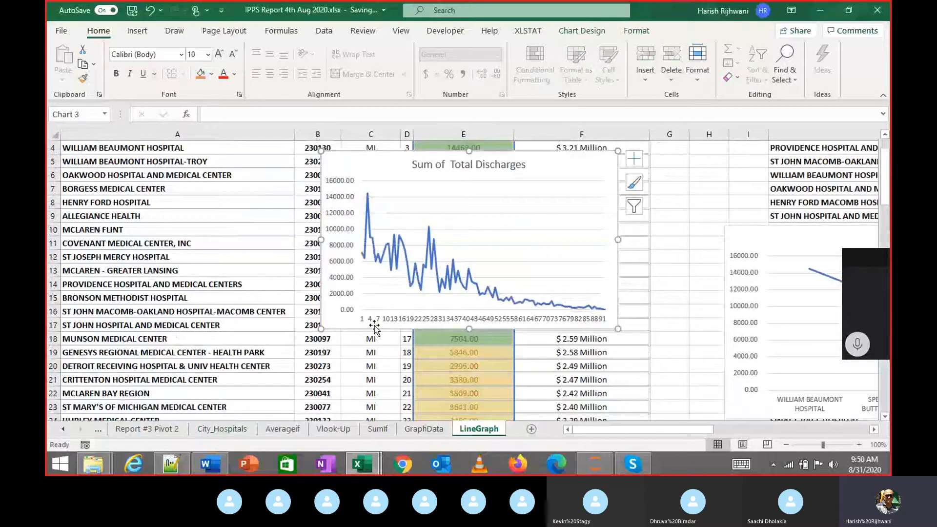
right_click(373, 320)
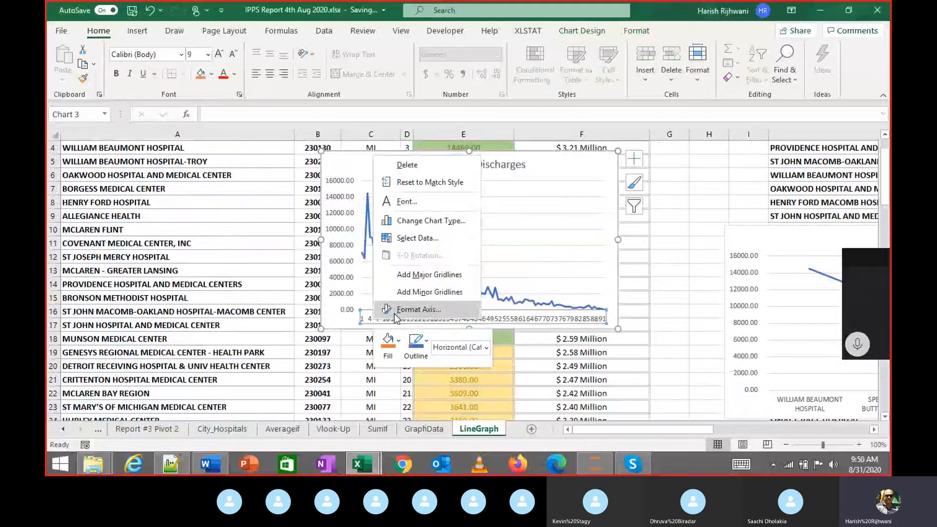
left_click(394, 314)
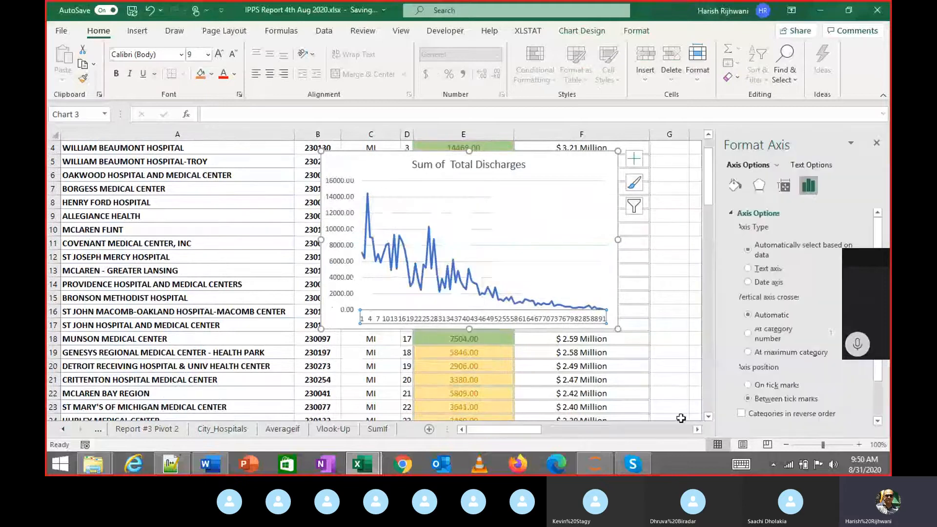
scroll(776, 372, "down", 2)
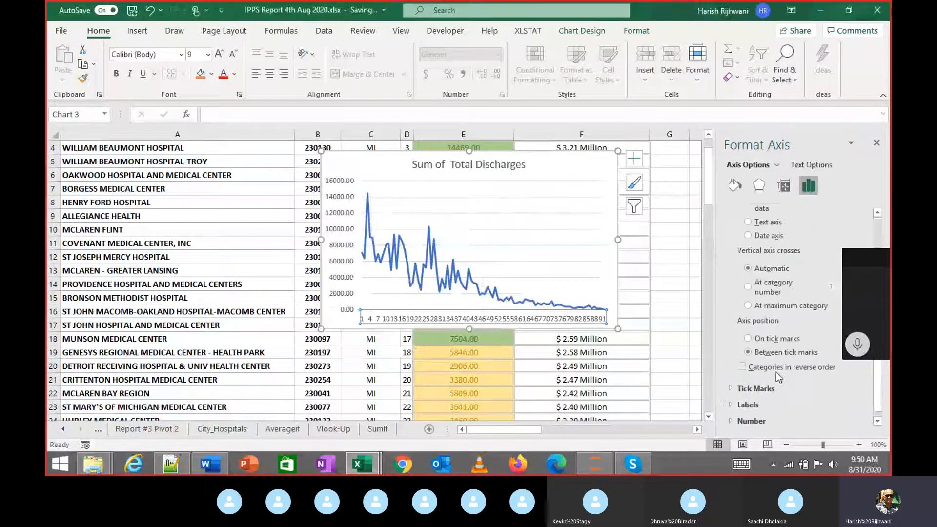
left_click(731, 405)
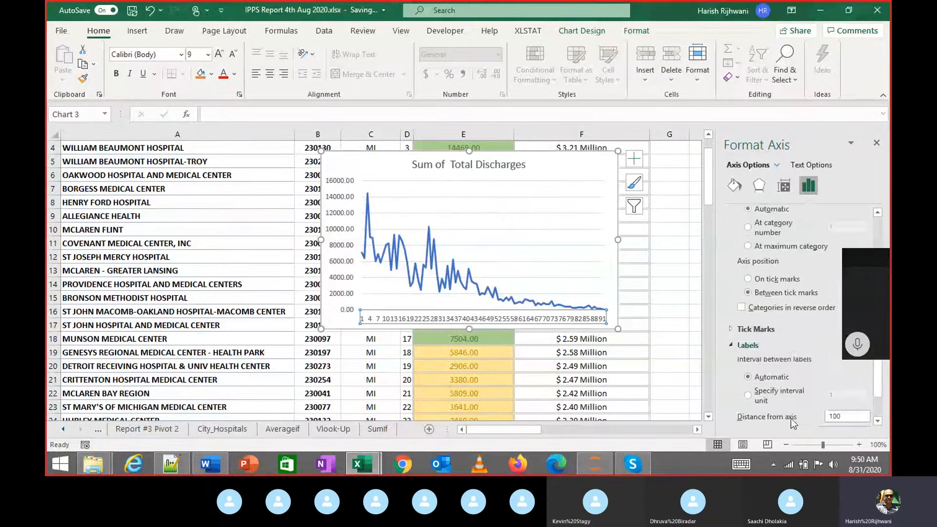
scroll(790, 418, "down", 2)
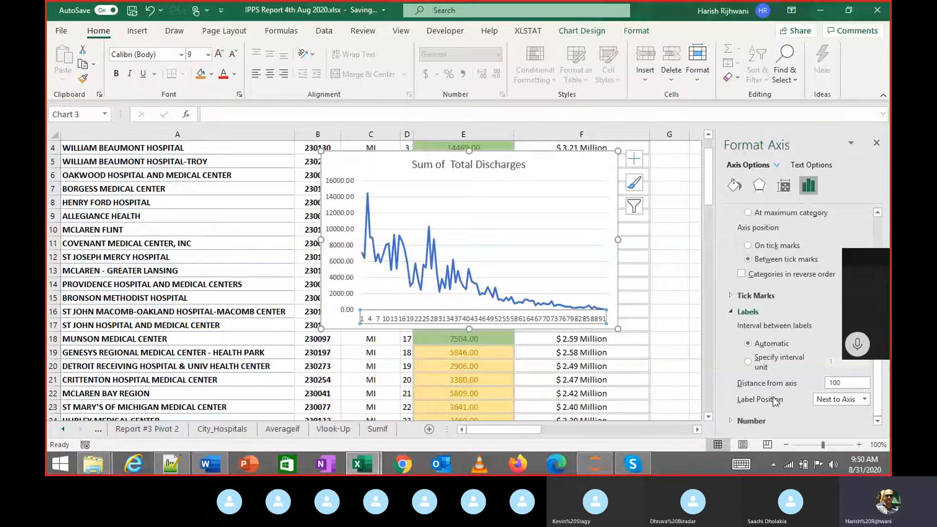
Try adding data labels to the Sum of Total Discharges line in the chart
left_click(470, 230)
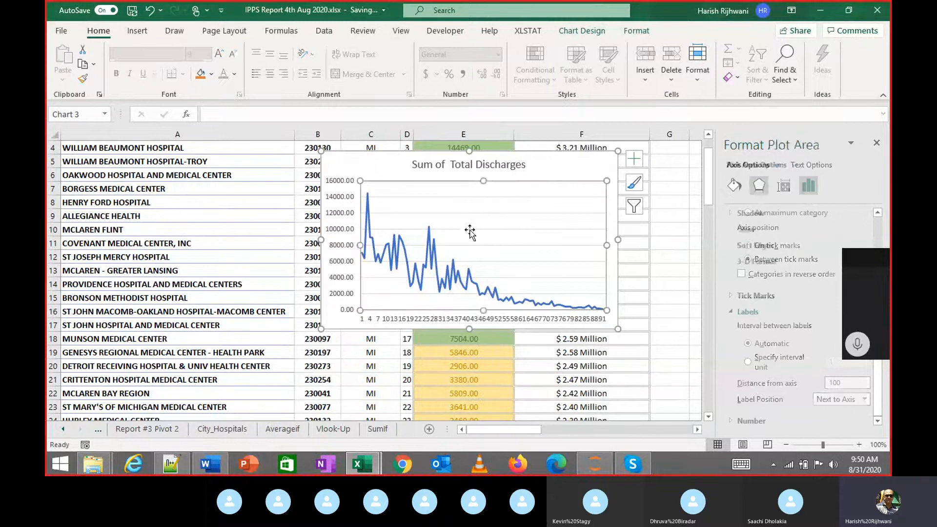
right_click(470, 229)
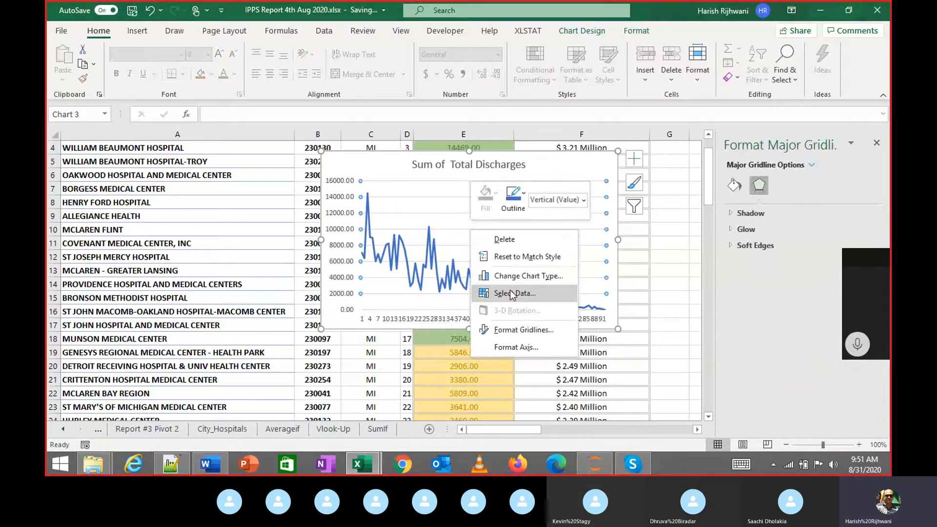
right_click(451, 281)
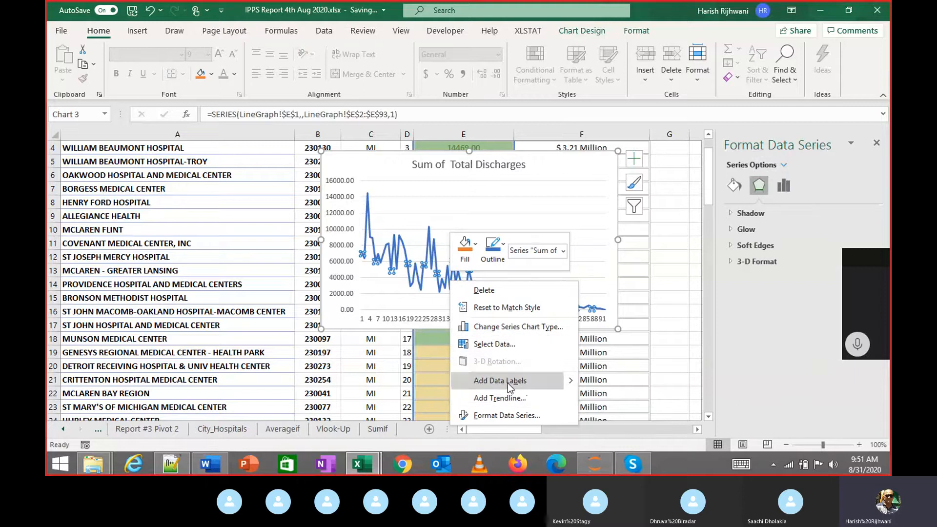
mouse_move(575, 382)
left_click(605, 383)
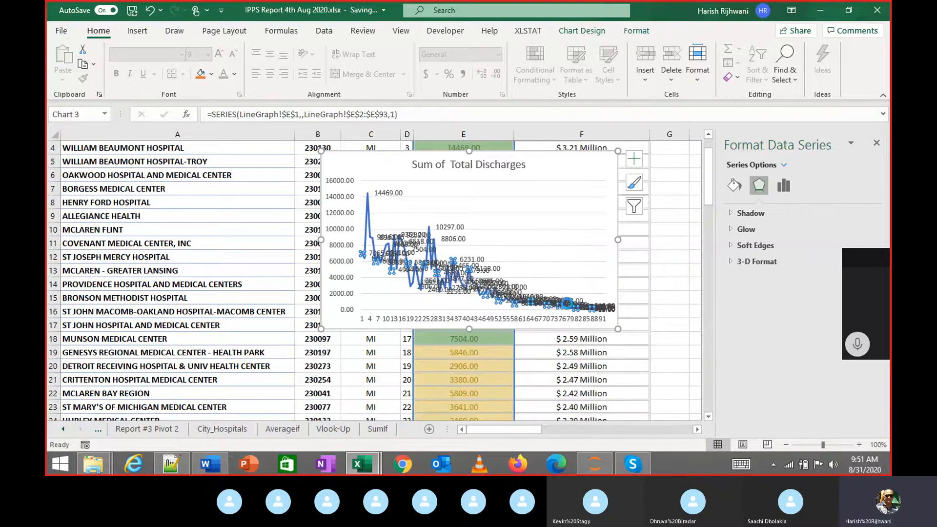
key("ctrl+z")
Set the chart's horizontal axis labels to the provider names in A2:A93 and apply the data source
left_click(515, 321)
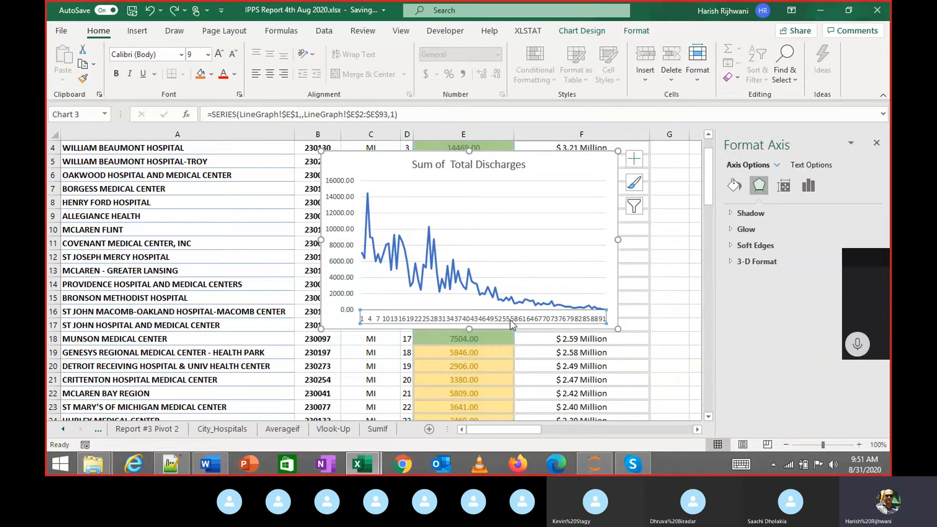
right_click(512, 323)
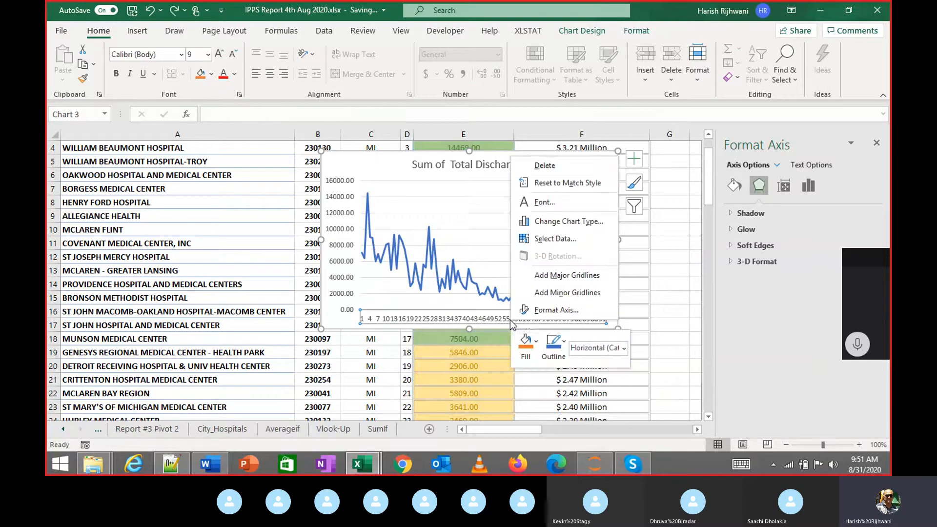
left_click(573, 239)
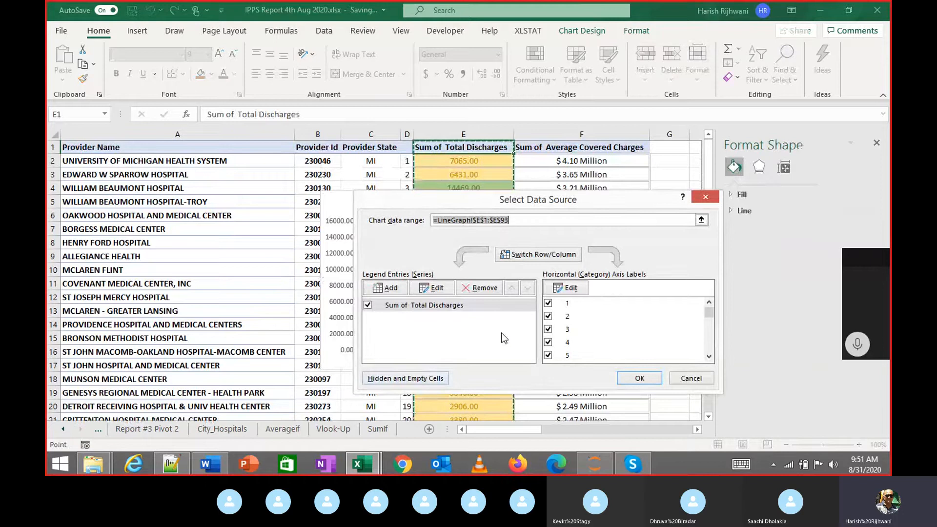
scroll(570, 323, "down", 1)
scroll(570, 324, "down", 3)
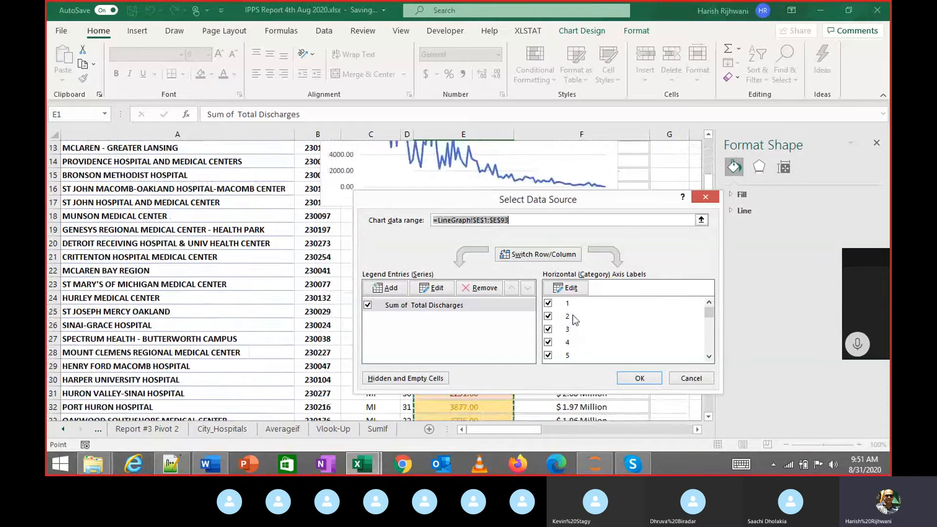
scroll(581, 295, "up", 4)
left_click(568, 288)
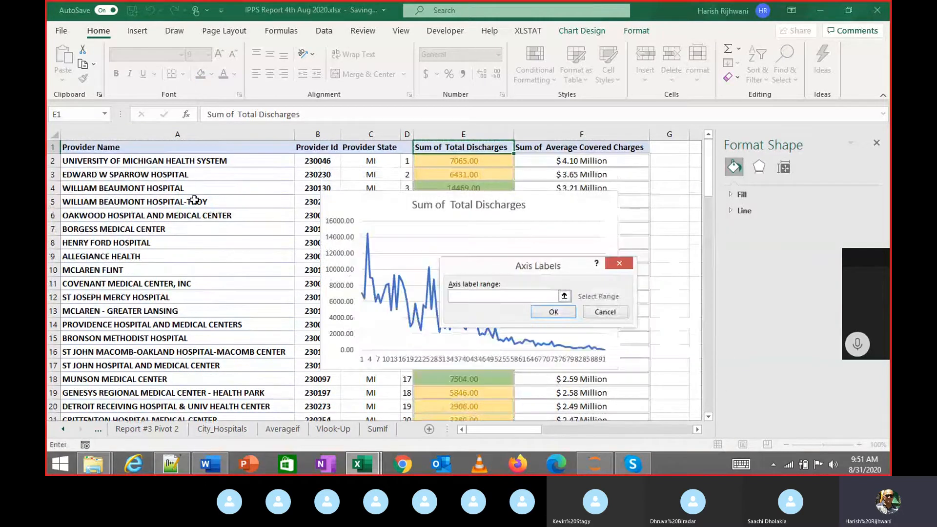
left_click(192, 165)
key("ctrl+shift+Down")
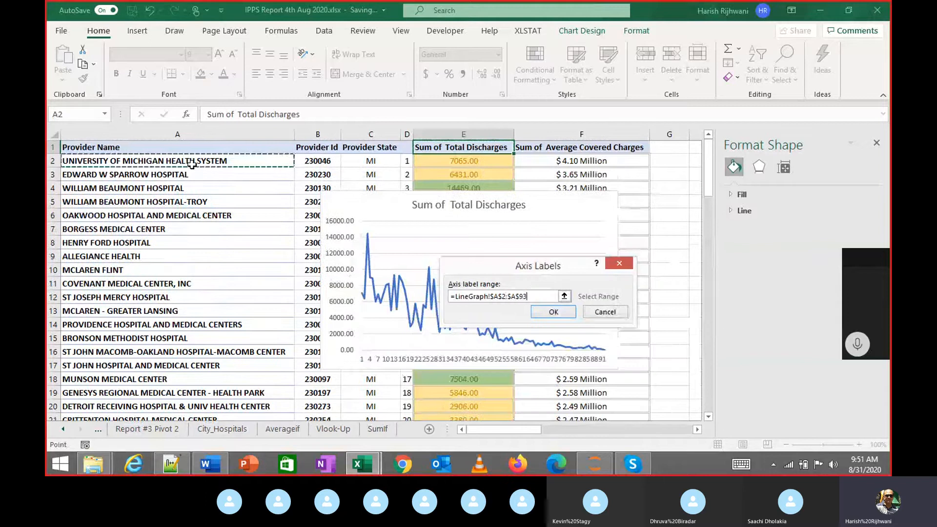
key("Return")
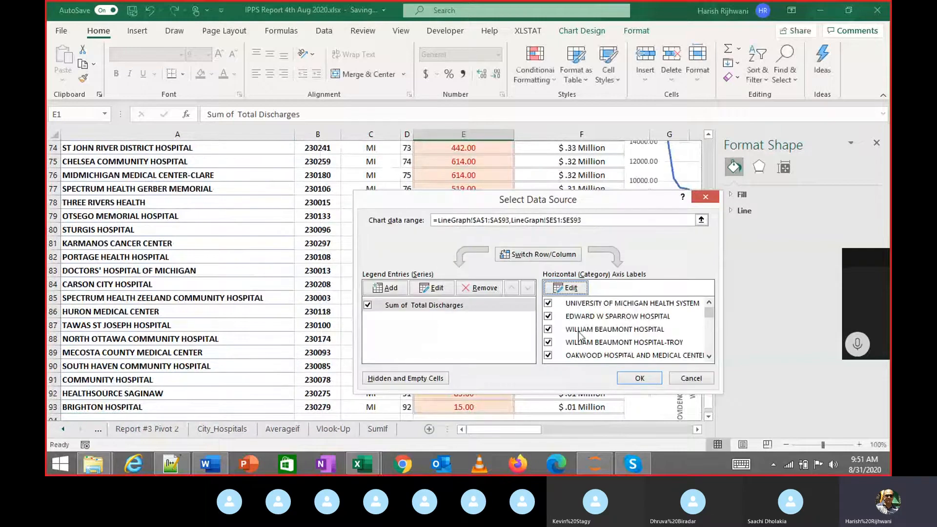
left_click(655, 381)
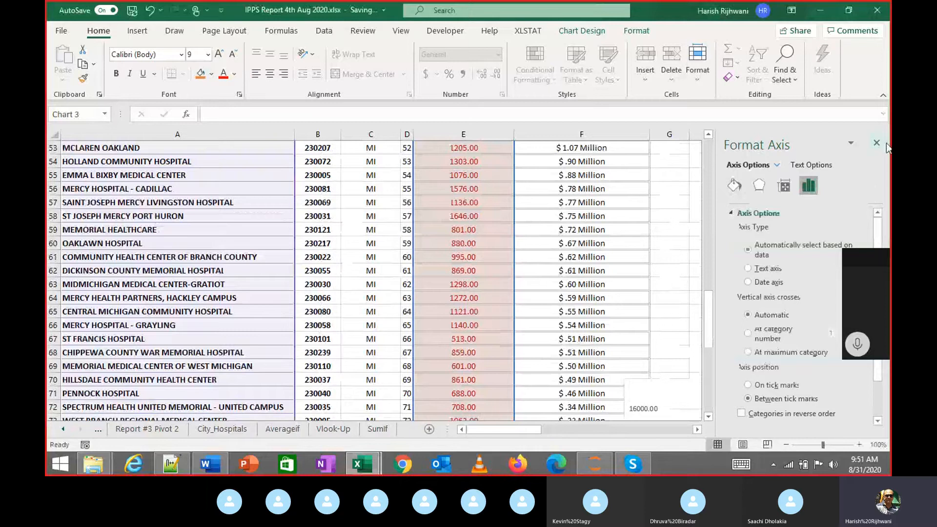
Close the axis formatting options and enlarge the line chart so it spans from column A to column H
left_click(877, 144)
left_click_drag(887, 226, 887, 170)
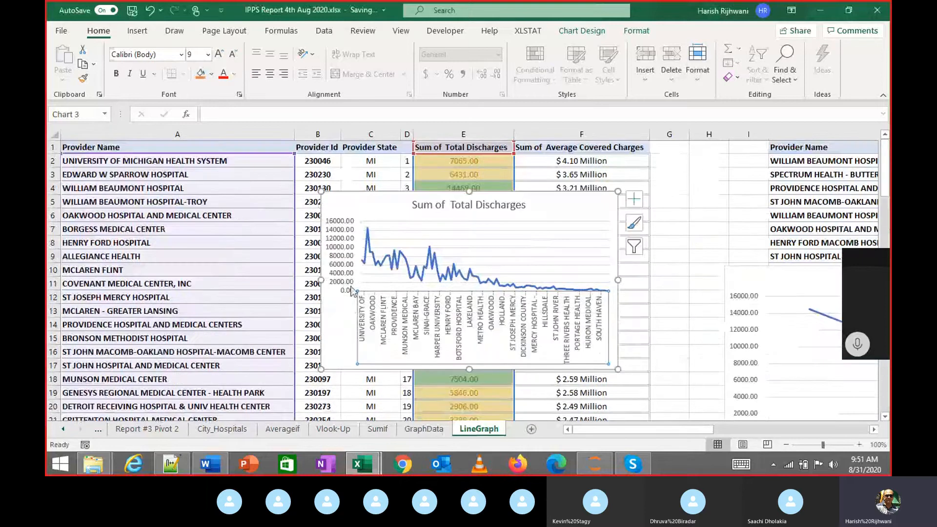
left_click_drag(325, 283, 157, 281)
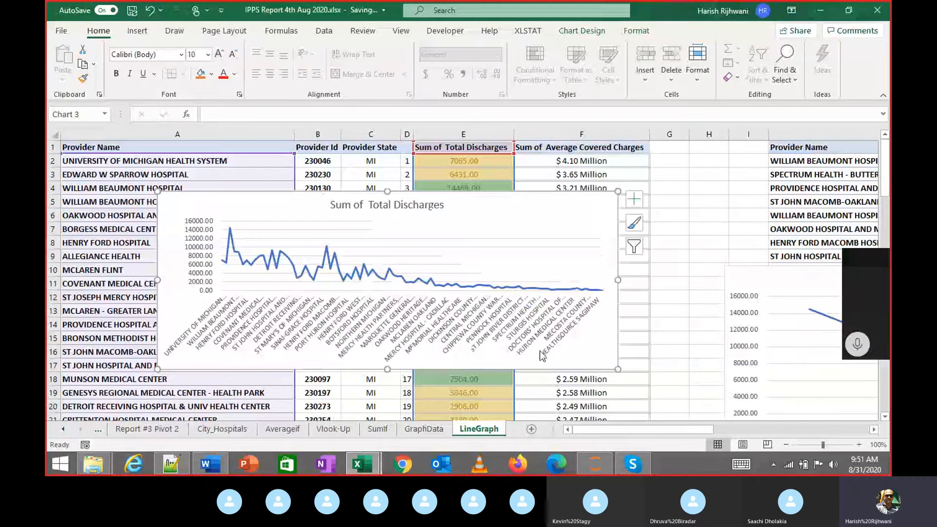
left_click_drag(622, 371, 705, 394)
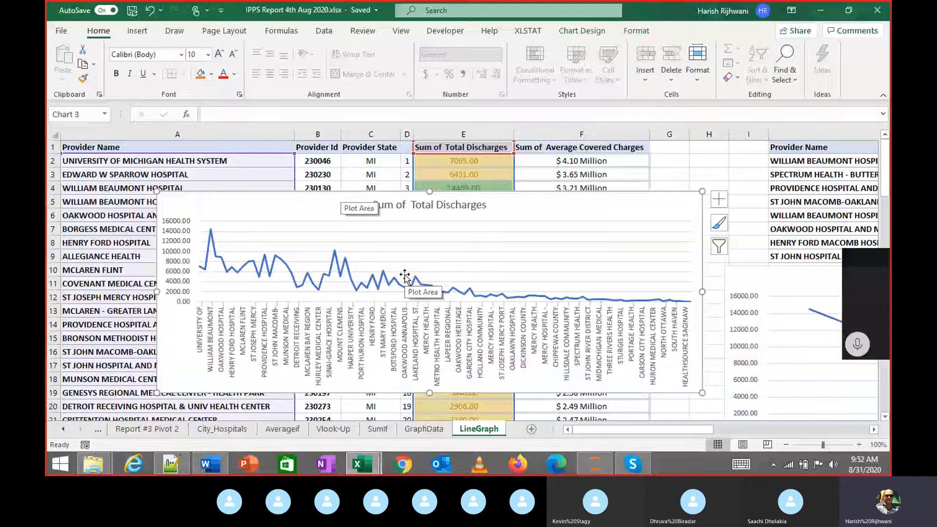
Undo the recent edits to the total discharges line chart and delete the chart from the LineGraph sheet
key("Escape")
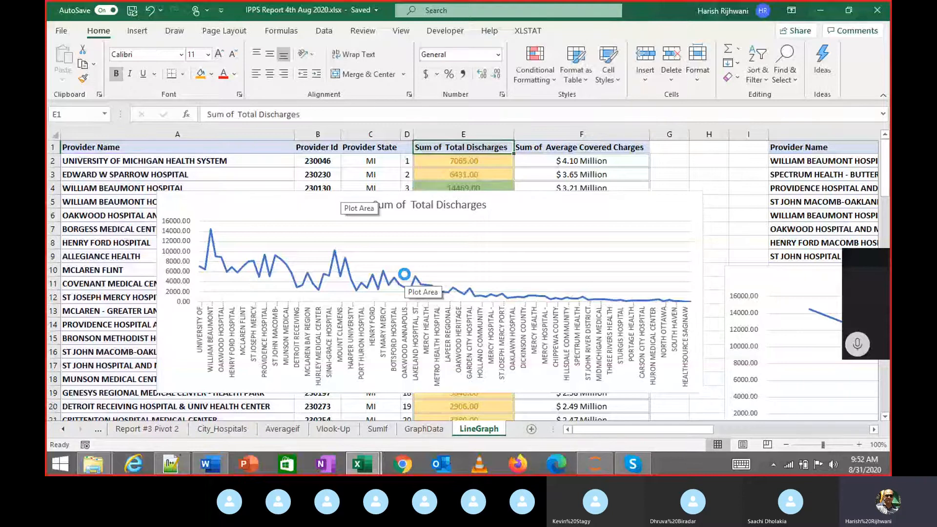
left_click(404, 275)
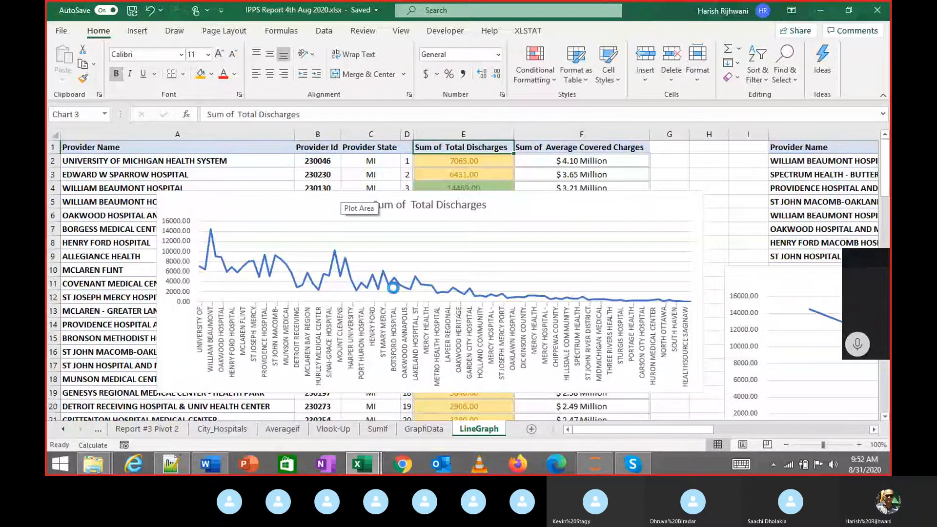
key("ctrl+z")
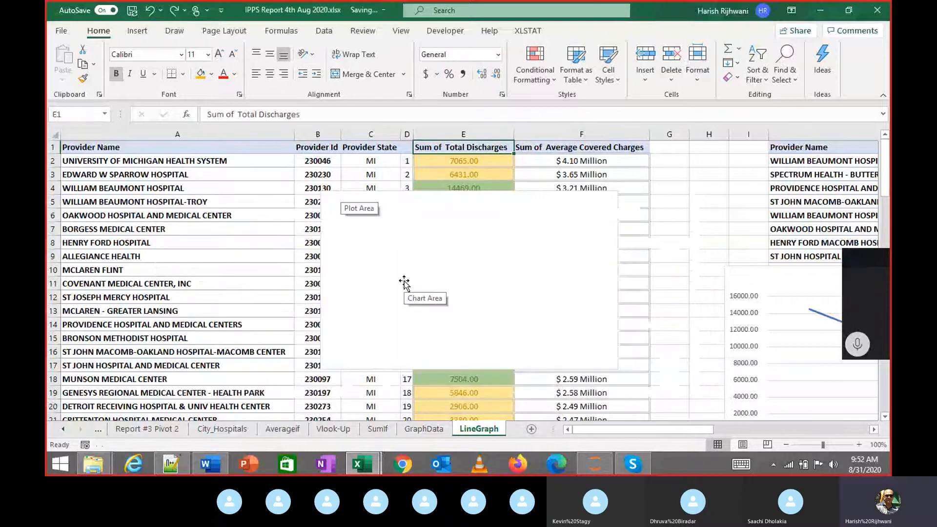
left_click(404, 282)
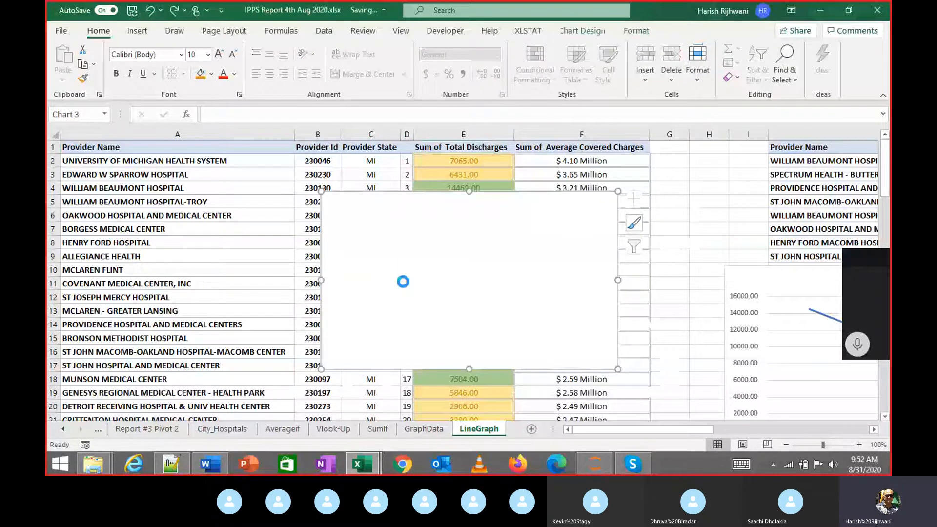
key("Delete")
Insert a new empty line chart on the LineGraph sheet with blank cell H4 selected
left_click(694, 185)
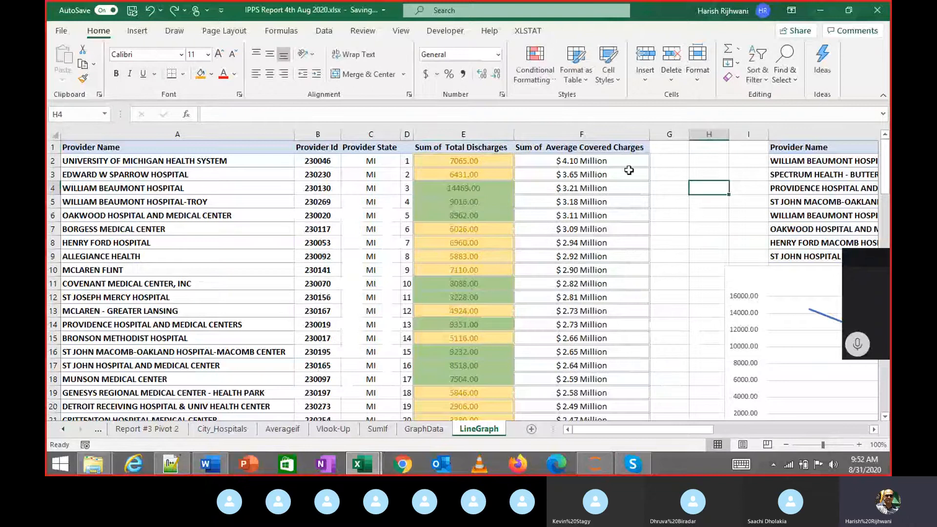
left_click(143, 29)
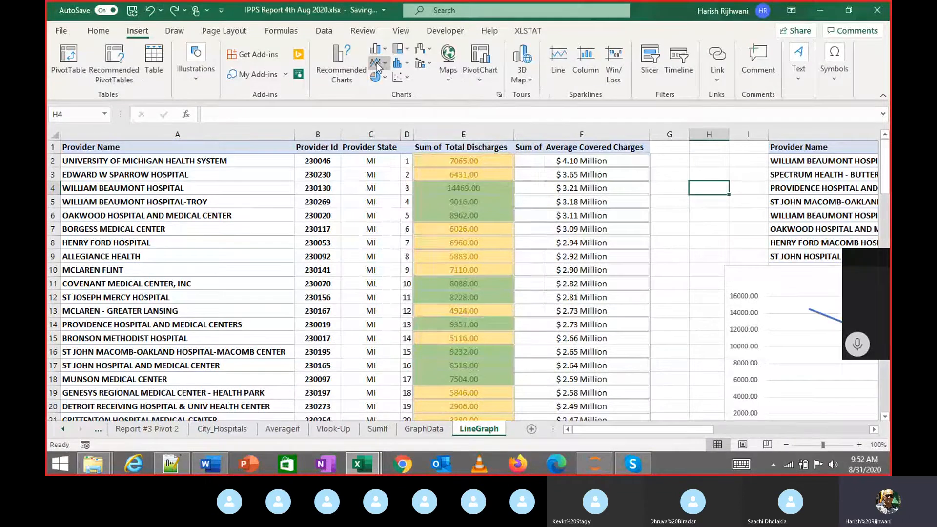
left_click(377, 63)
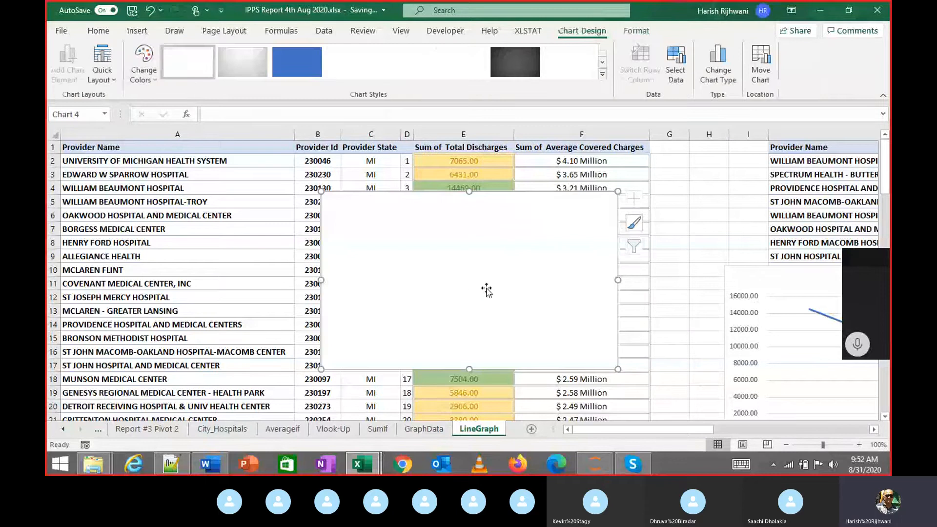
Add a series to the new empty chart, taking its name from the Sum of Total Discharges heading in E1
right_click(449, 281)
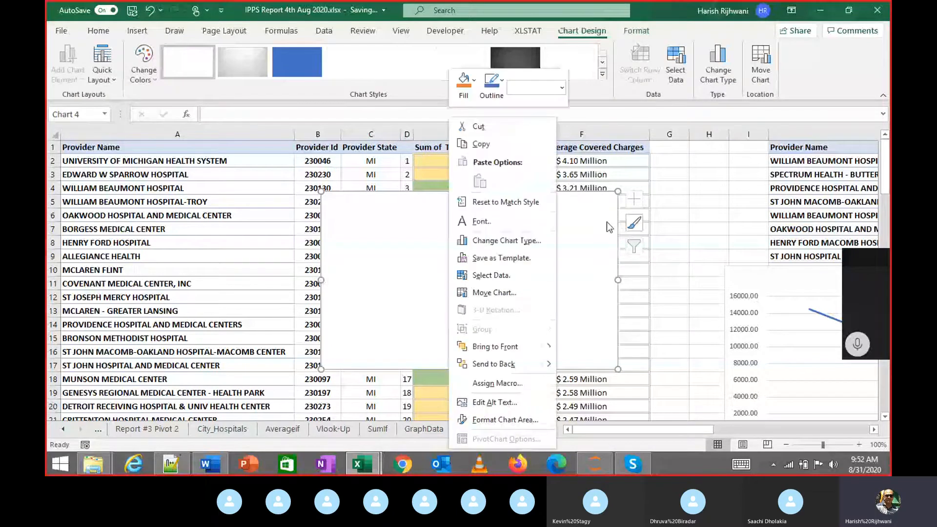
key("Escape")
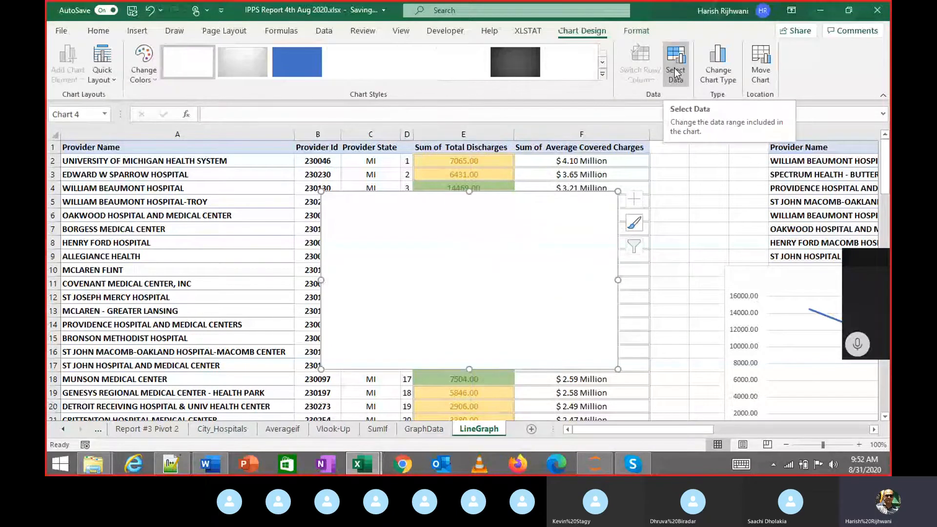
left_click(674, 68)
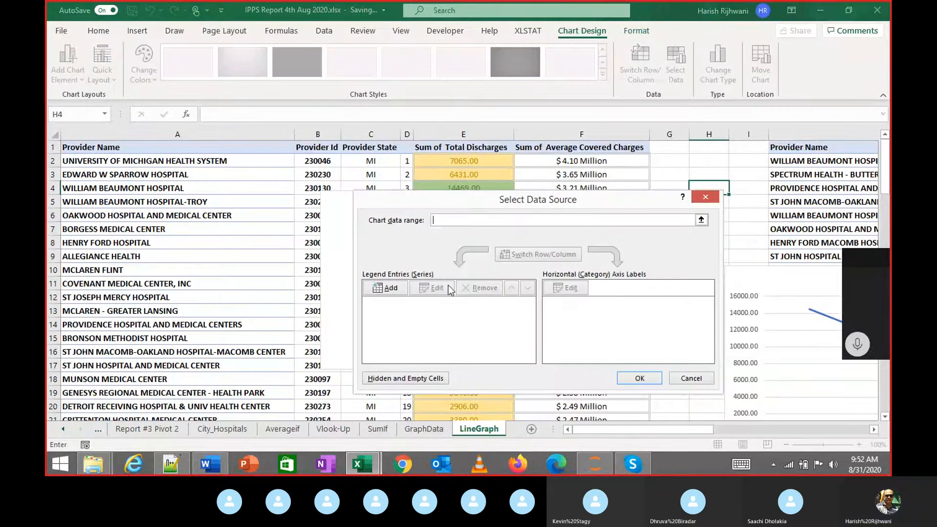
left_click(388, 288)
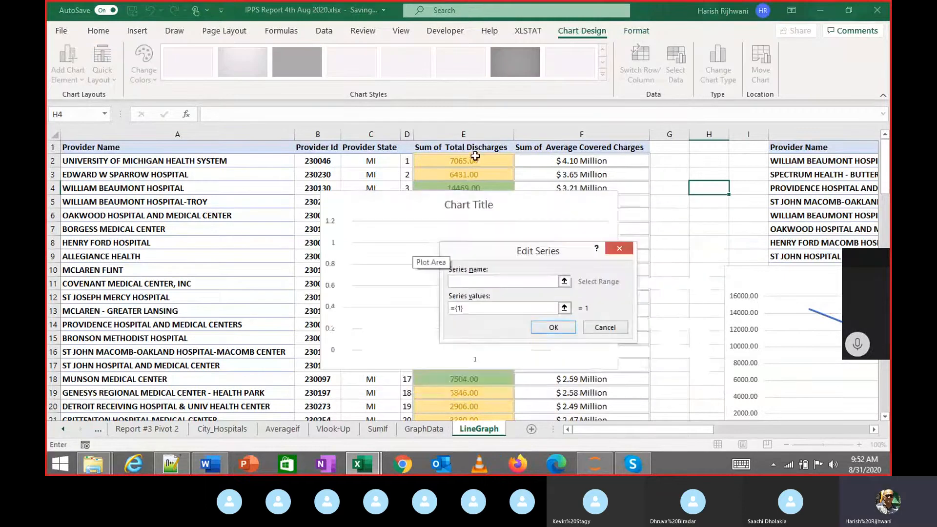
left_click(471, 148)
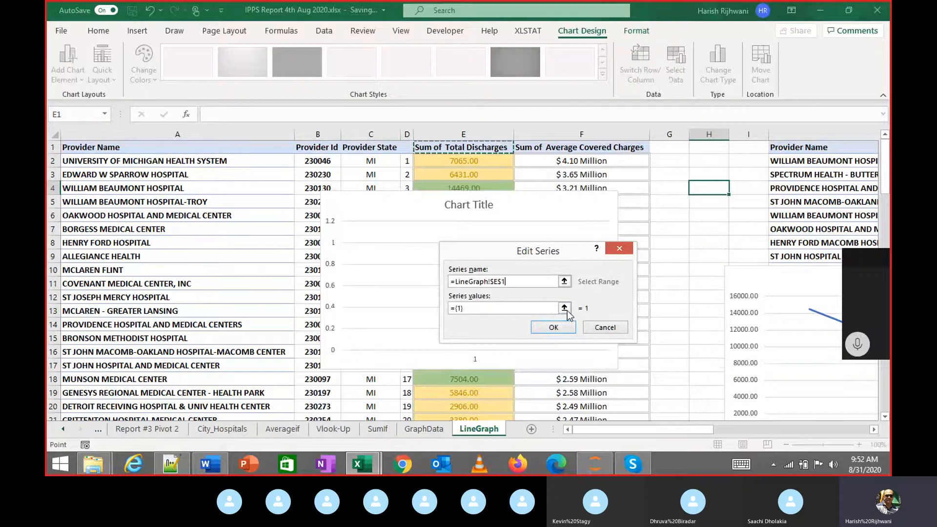
Set the series values to only the first five hospitals' discharges in E2:E6 and apply the data source
left_click(565, 308)
left_click(491, 164)
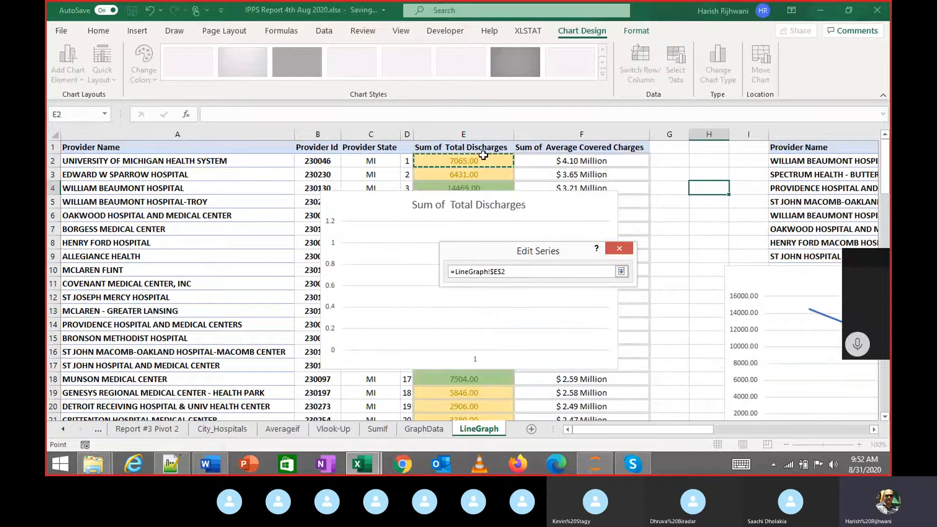
key("shift+Down")
key("shift+Down")
key("shift+Down")
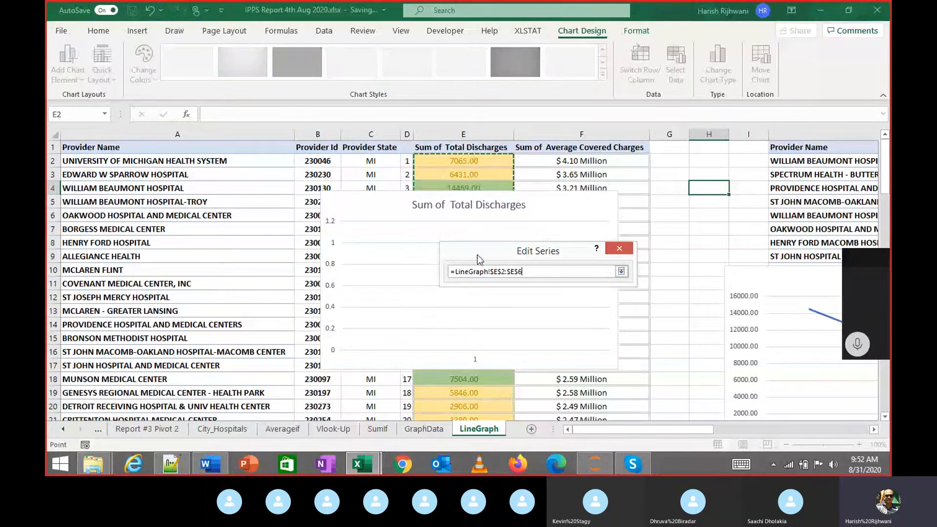
left_click(621, 271)
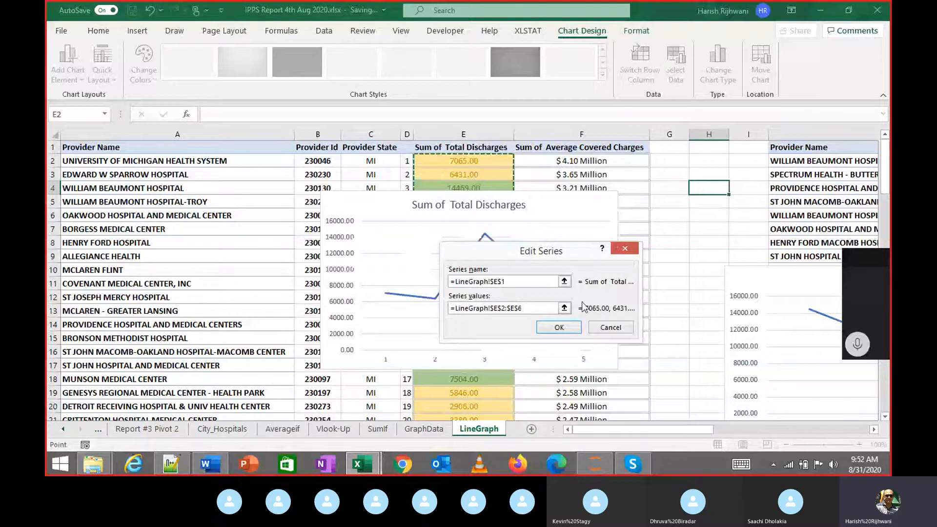
left_click(560, 327)
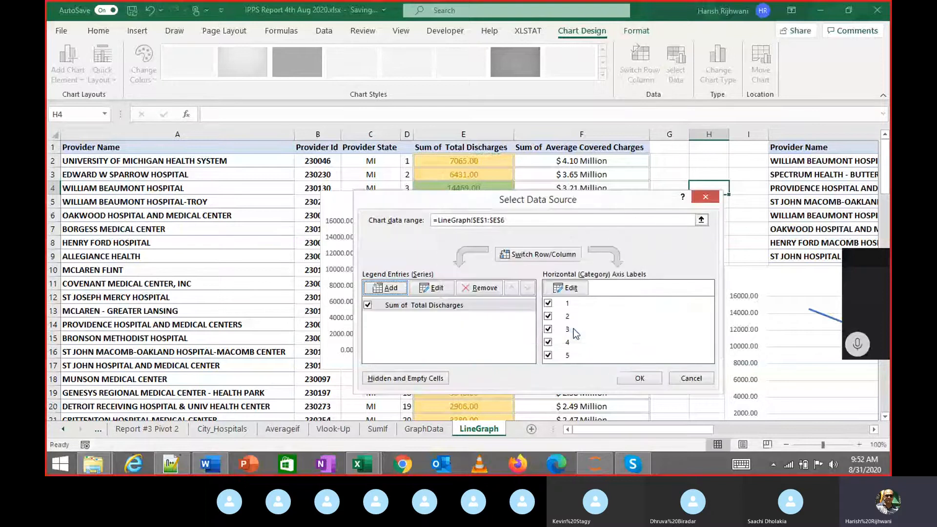
left_click(645, 379)
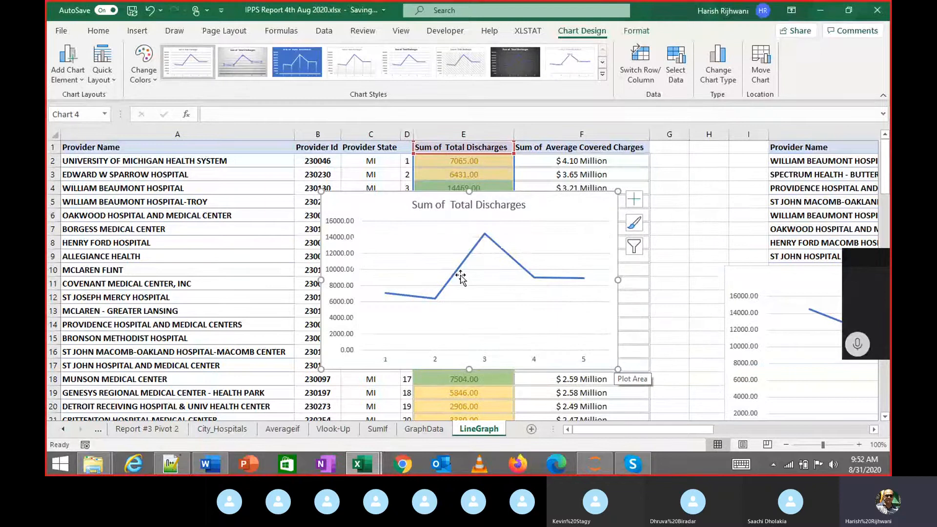
Set the chart's horizontal axis labels to the first five provider names in A2:A6 and apply the data source
right_click(438, 361)
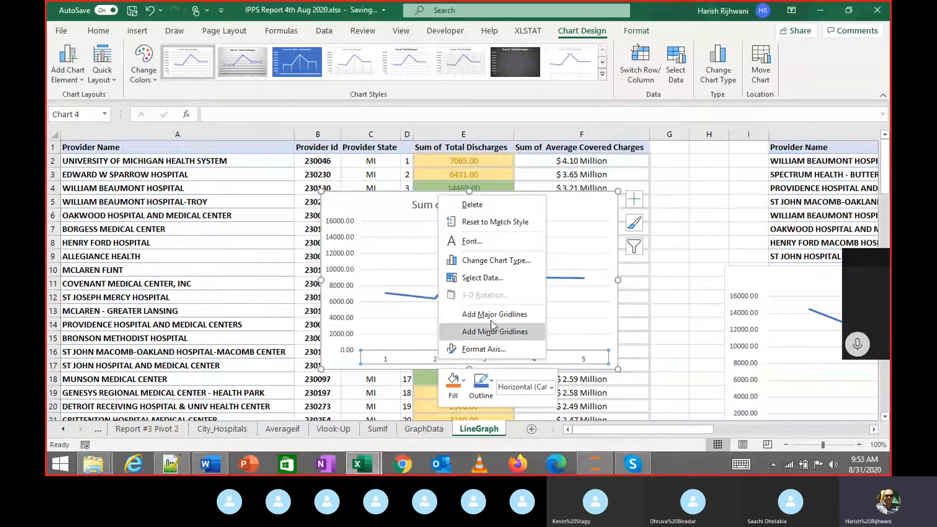
left_click(494, 279)
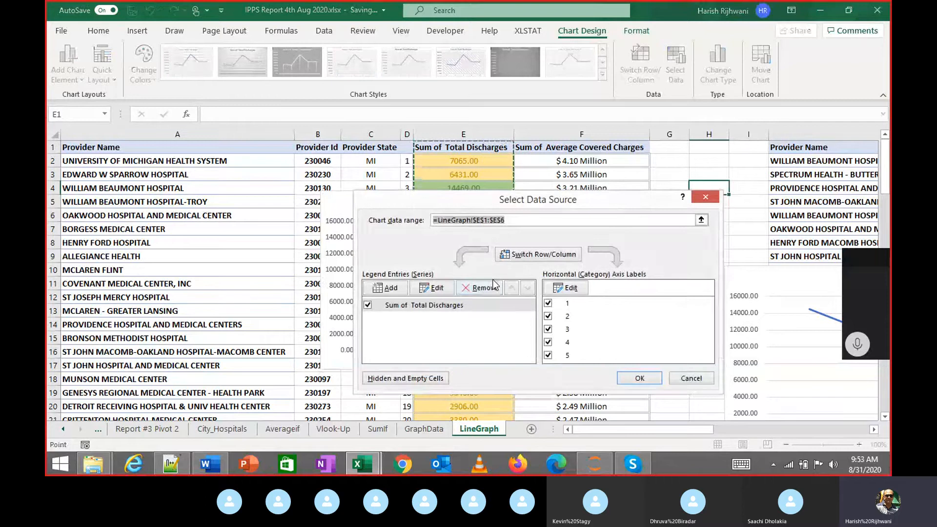
left_click(569, 288)
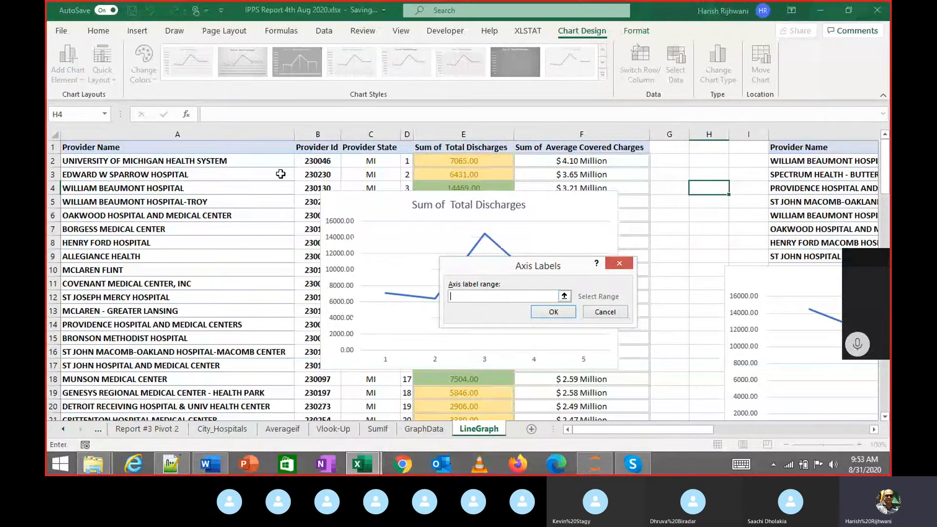
left_click_drag(263, 160, 271, 213)
left_click(543, 312)
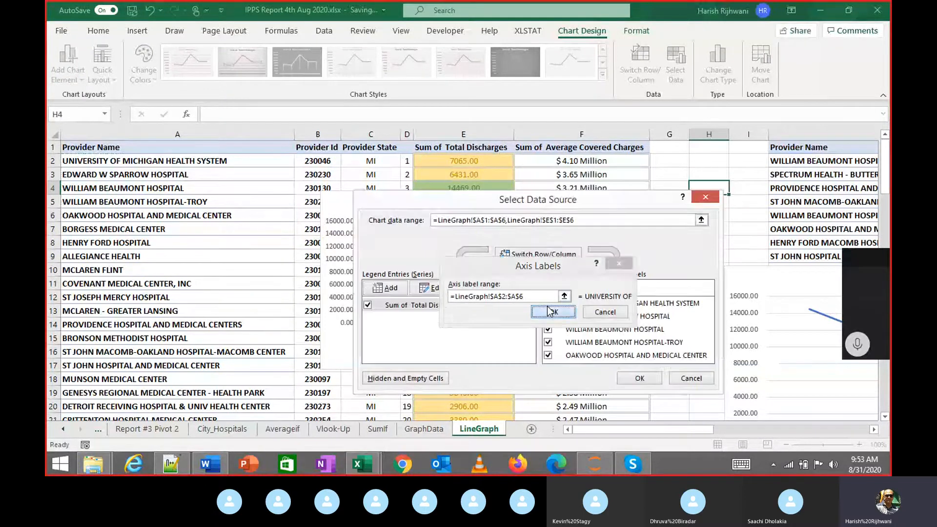
left_click(642, 378)
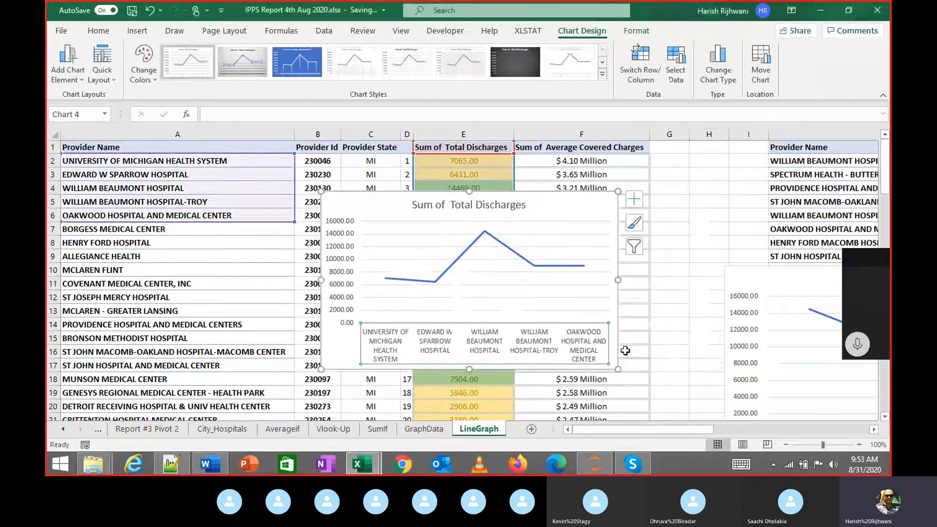
Widen the discharges chart and move it down so the five hospitals' source rows are uncovered
left_click_drag(325, 280, 268, 280)
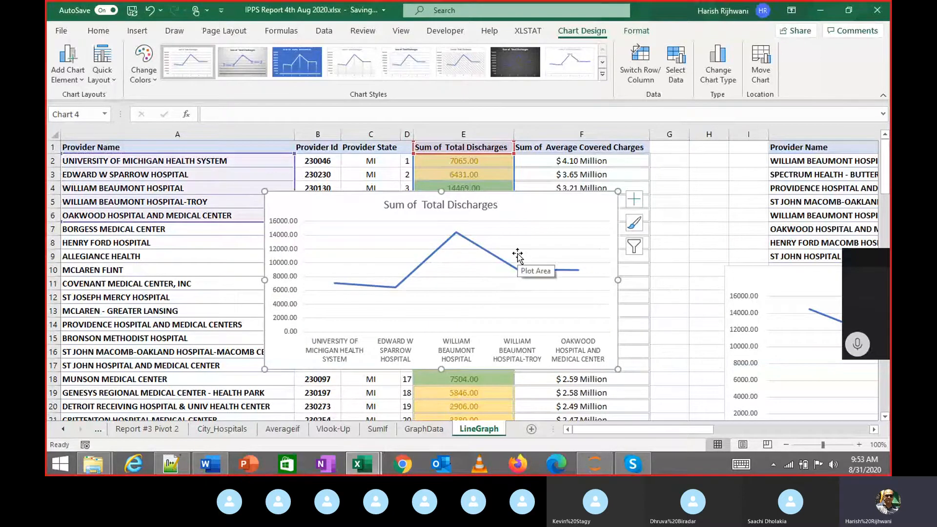
mouse_move(497, 195)
left_mouse_down()
mouse_move(477, 218)
mouse_move(477, 257)
mouse_move(534, 245)
left_mouse_up()
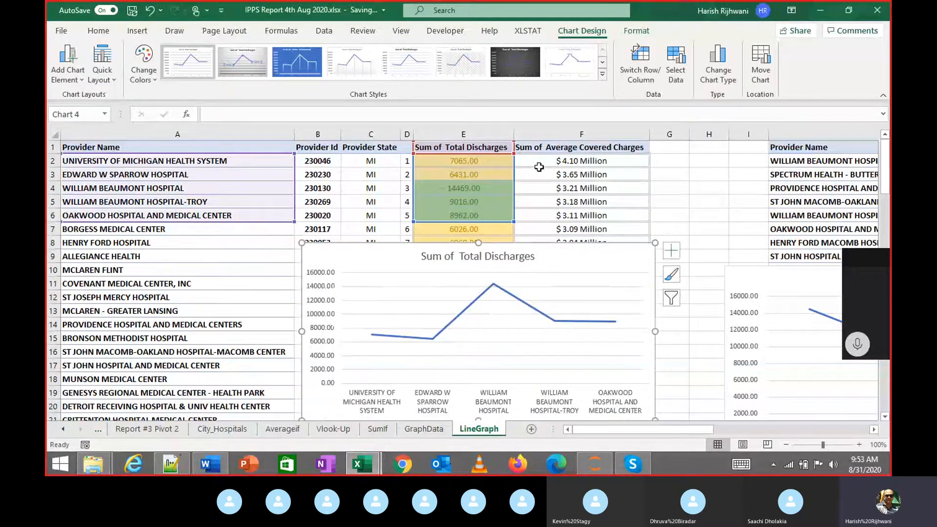
Add a second series to the chart, named from the Sum of Average Covered Charges heading in F1, with values F2:F6
right_click(552, 296)
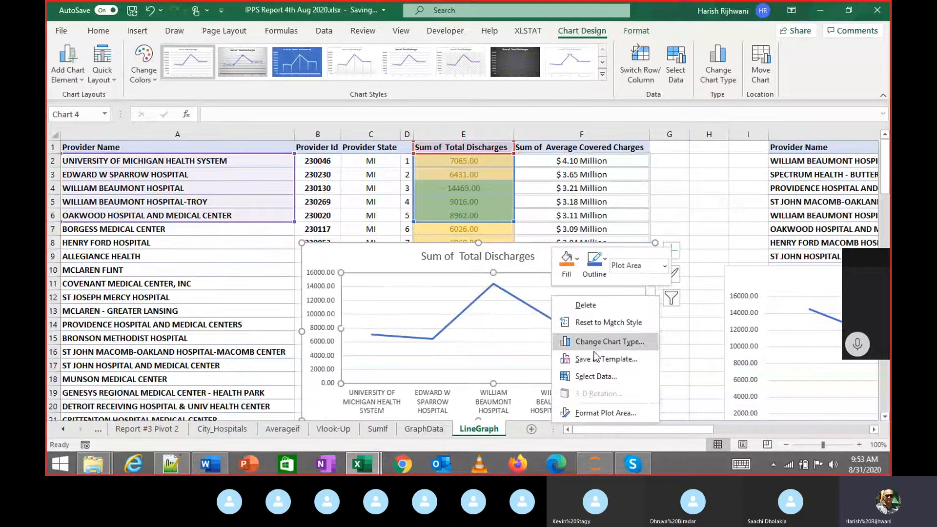
left_click(594, 375)
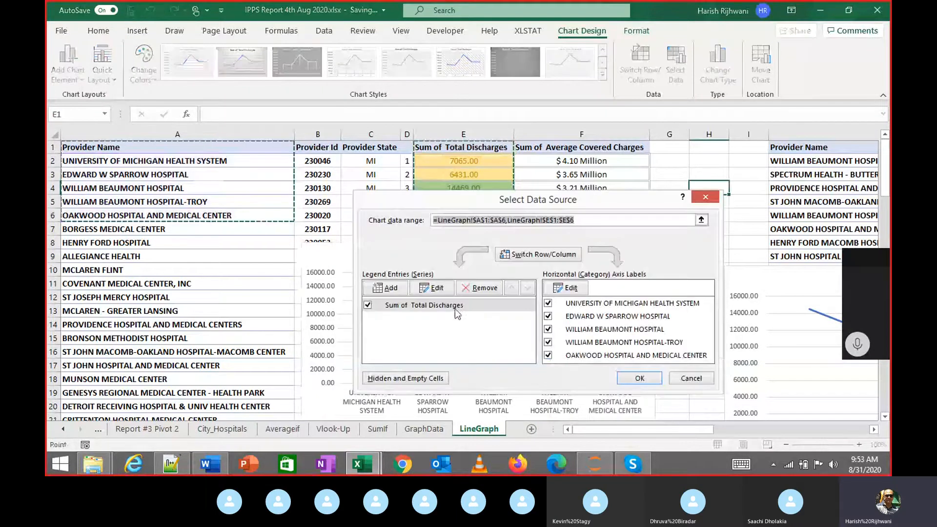
left_click(390, 288)
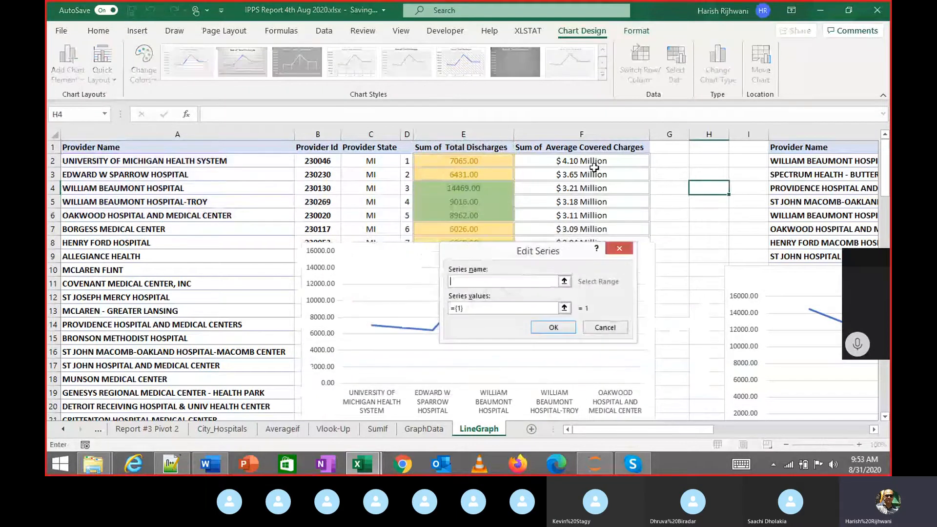
left_click(593, 147)
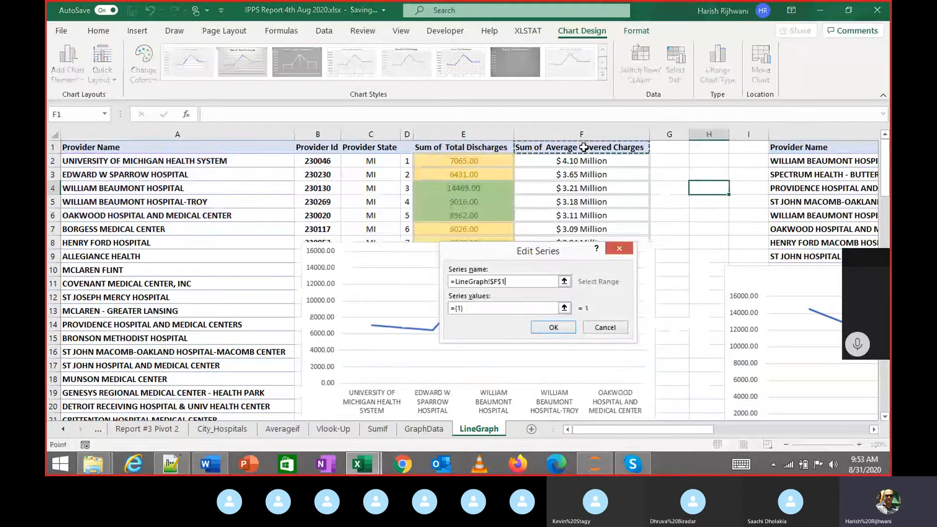
left_click(565, 308)
left_click_drag(564, 164, 567, 215)
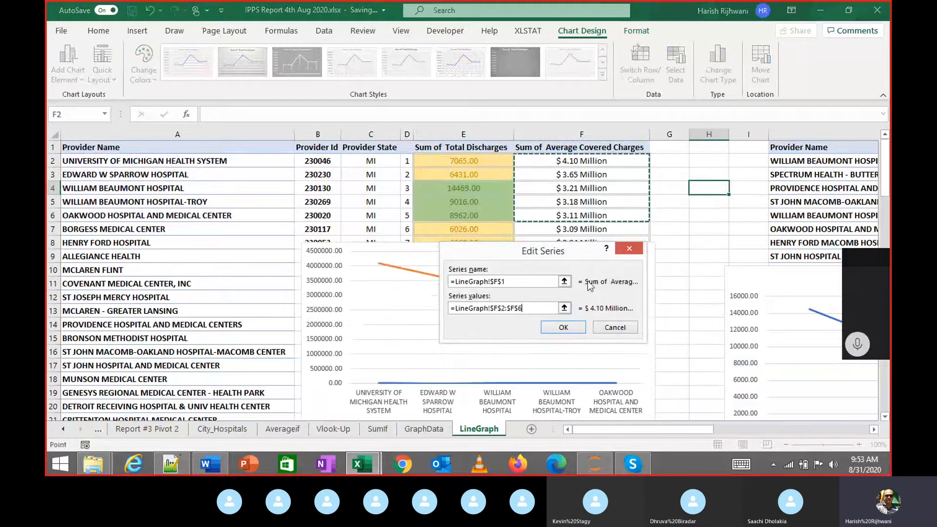
left_click(563, 328)
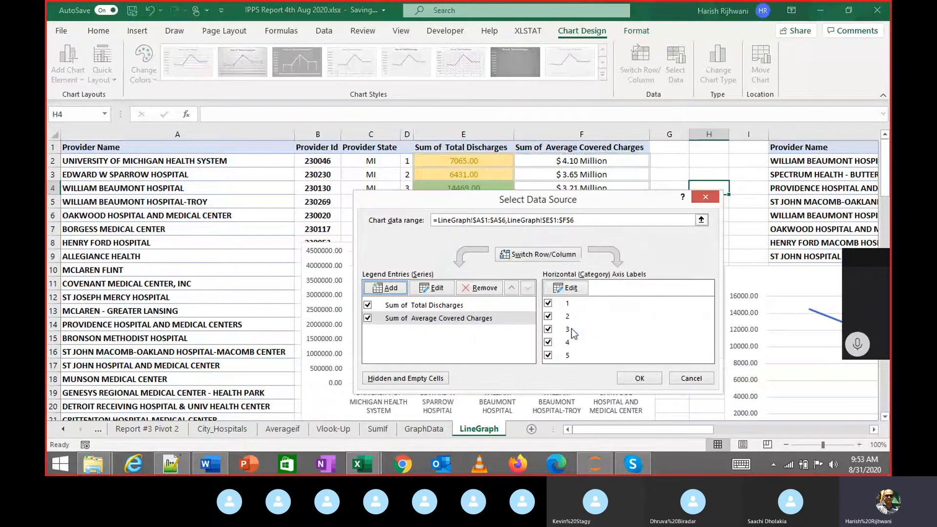
left_click(632, 377)
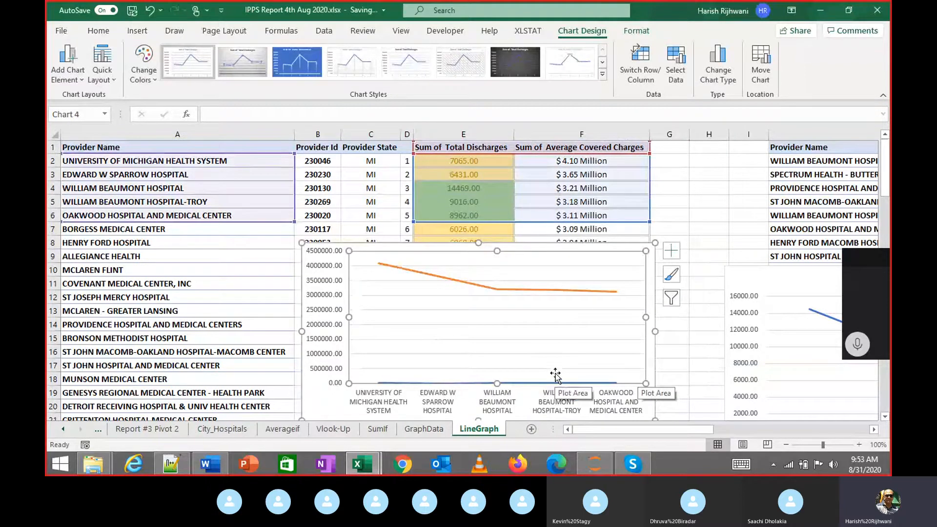
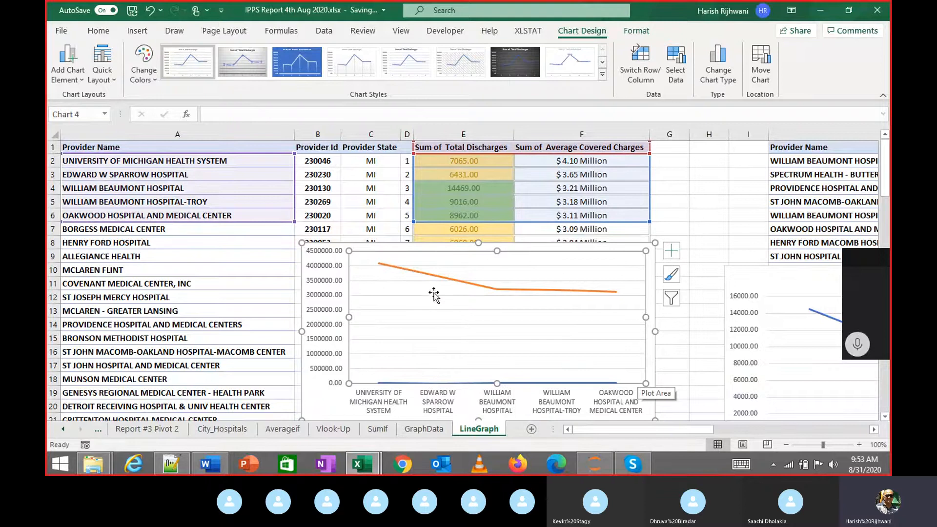
Change the chart to a custom combo with both series as lines and Sum of Total Discharges on the secondary axis
right_click(411, 306)
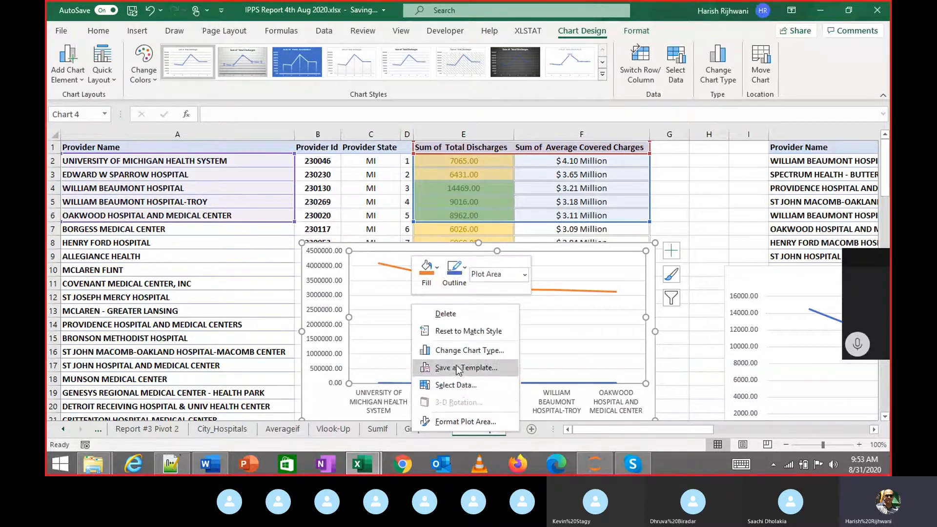
left_click(452, 350)
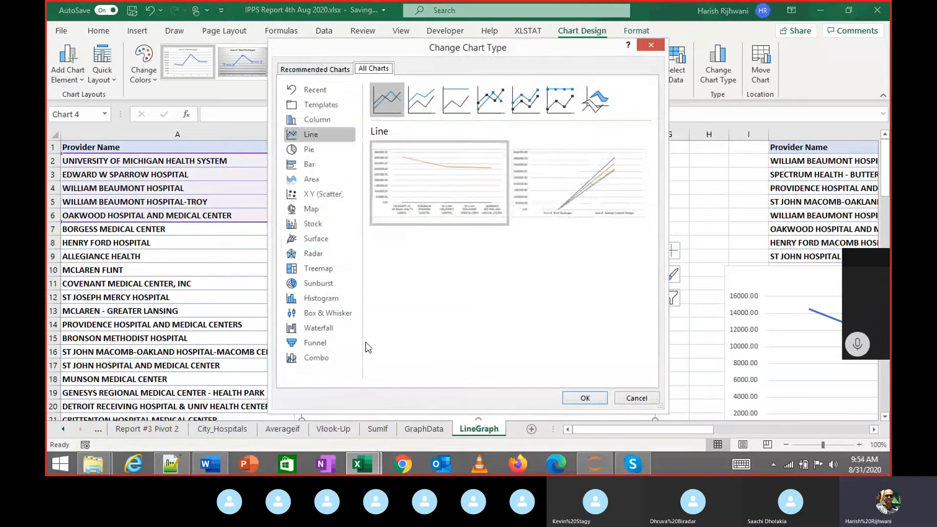
left_click(322, 359)
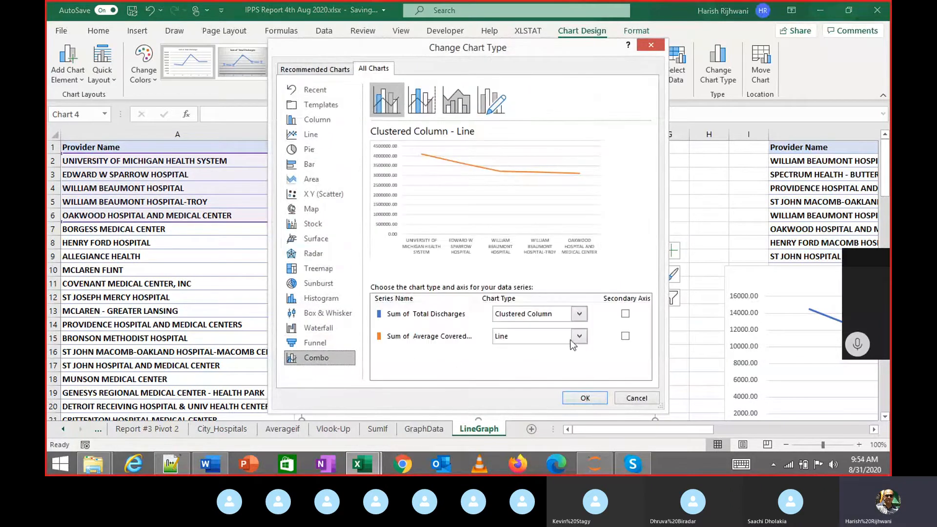
left_click(578, 315)
left_click(523, 232)
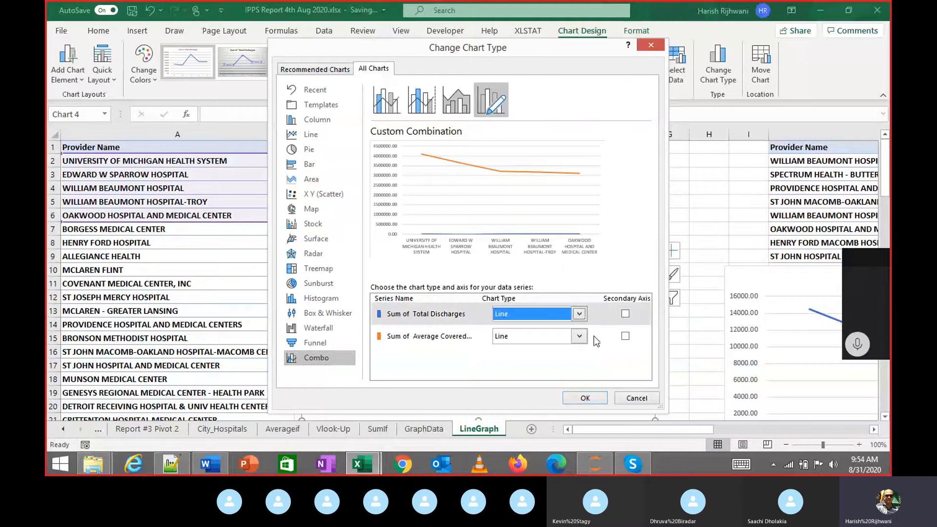
left_click(625, 314)
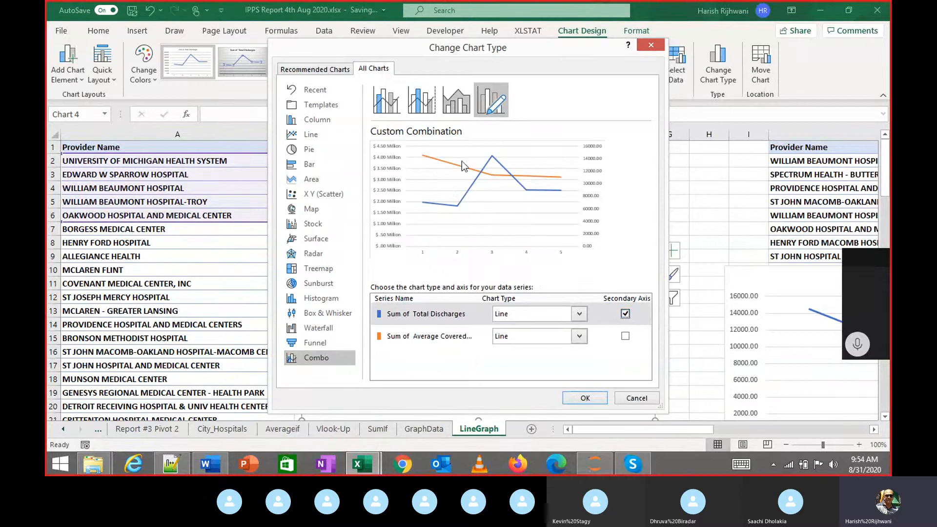
left_click(585, 398)
Undo and redo the combo chart change to compare the two versions, and finish with the change undone
mouse_move(477, 283)
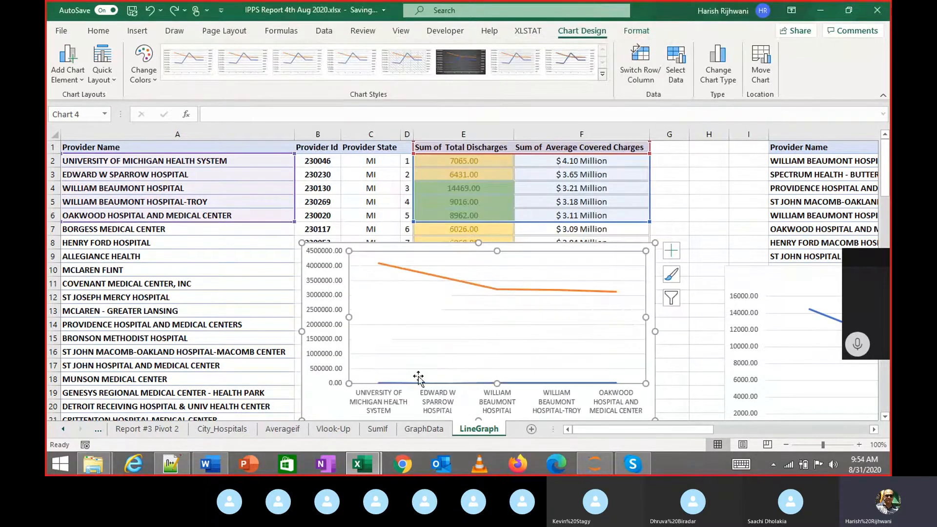
key("ctrl+z")
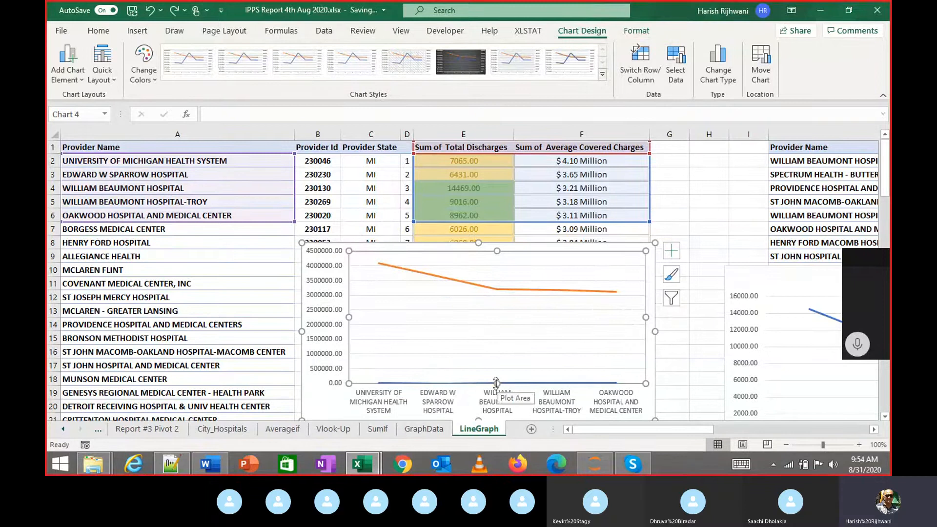
mouse_move(508, 382)
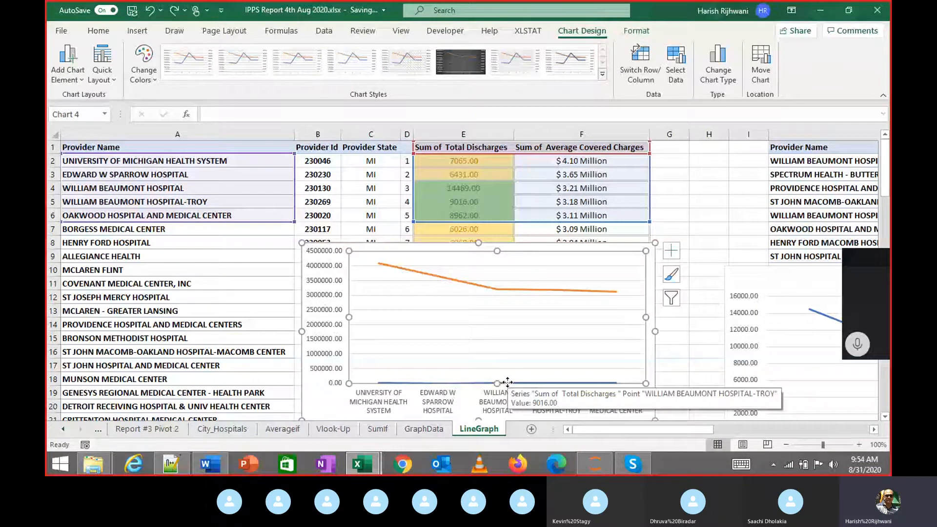
key("ctrl+y")
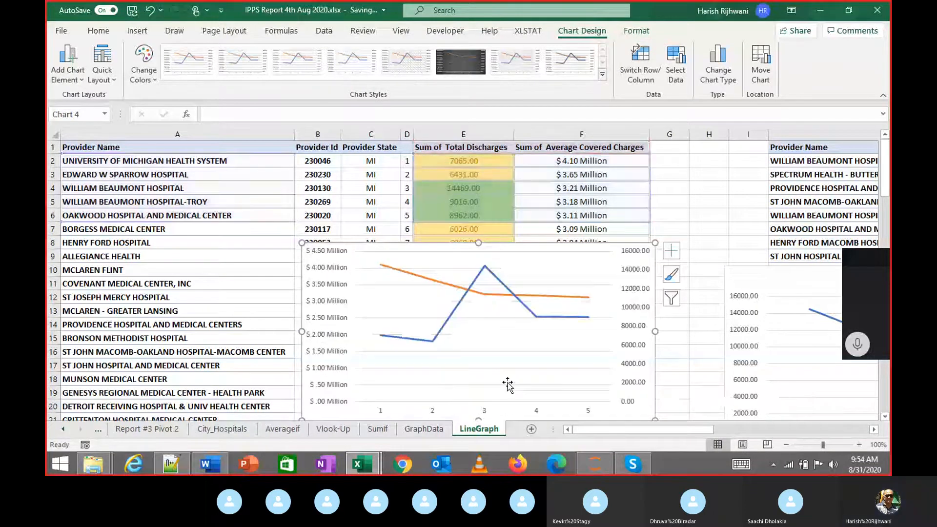
scroll(488, 362, "down", 1)
scroll(488, 362, "down", 1)
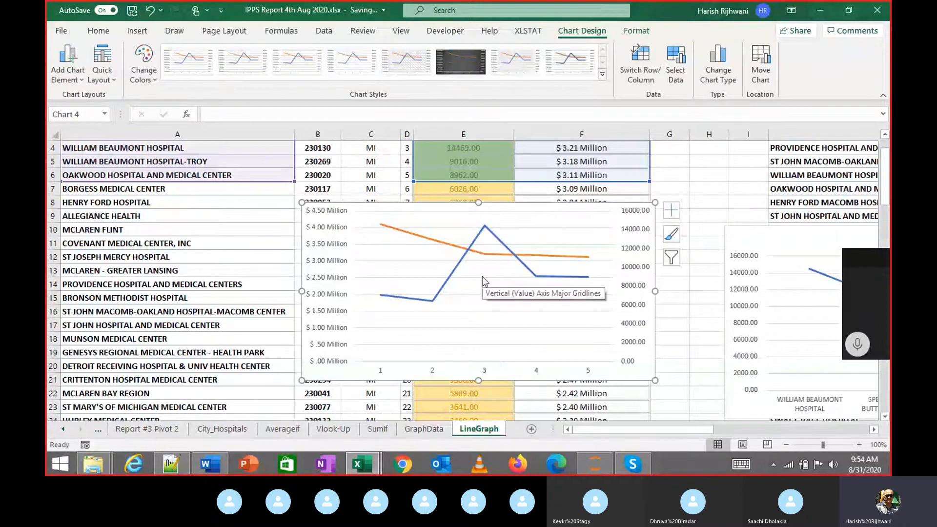
key("ctrl+z")
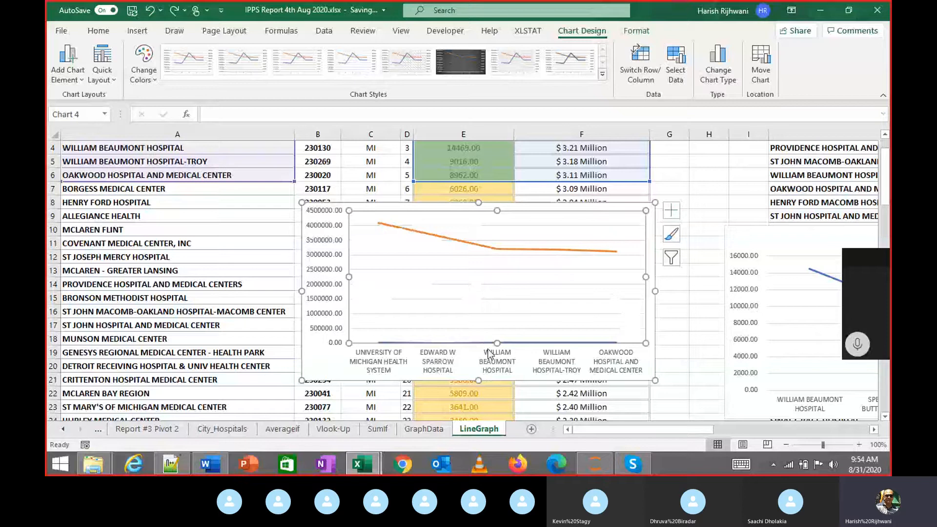
Plot the Sum of Total Discharges series on the secondary axis through its series formatting options, and undo the change
right_click(484, 342)
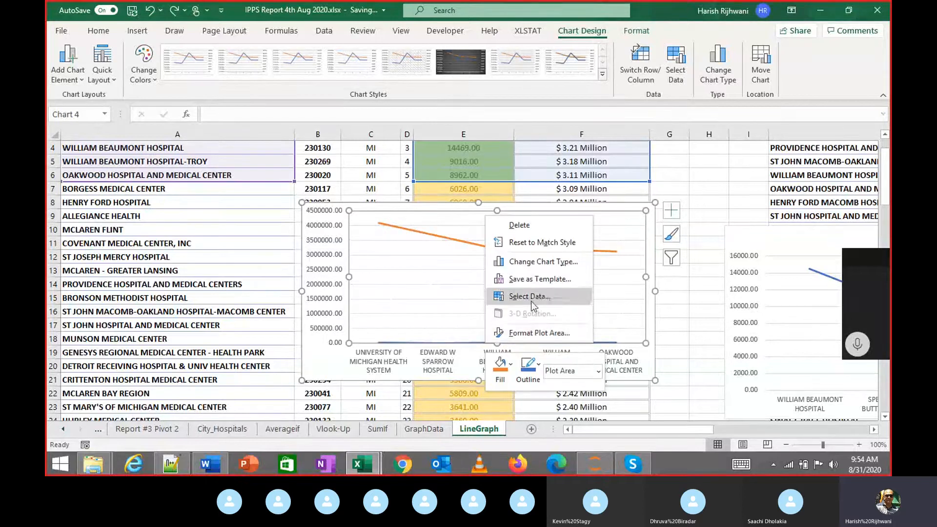
left_click(535, 333)
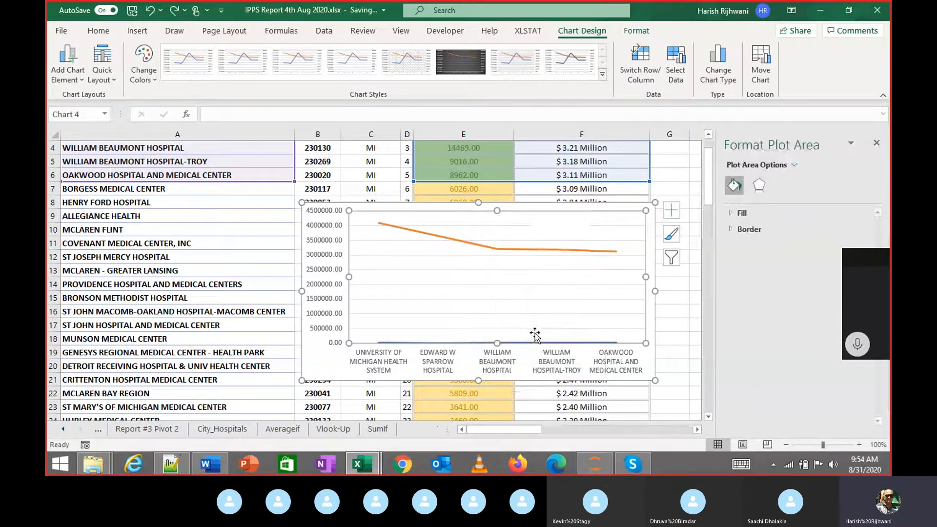
right_click(506, 344)
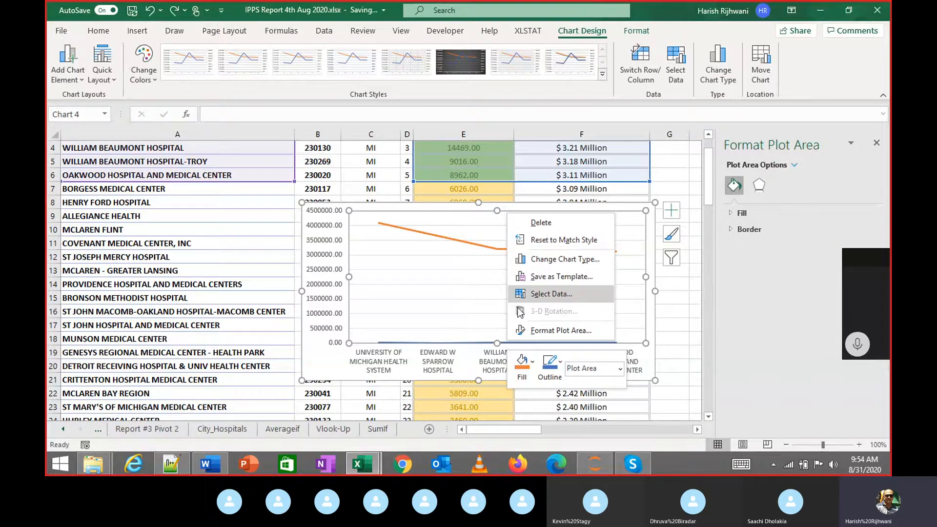
left_click(491, 249)
left_click(492, 249)
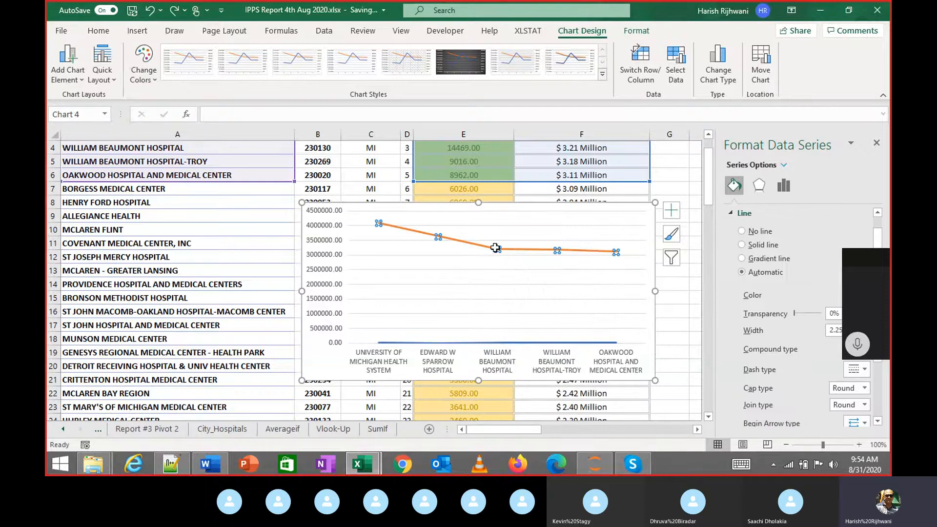
left_click(506, 343)
right_click(506, 344)
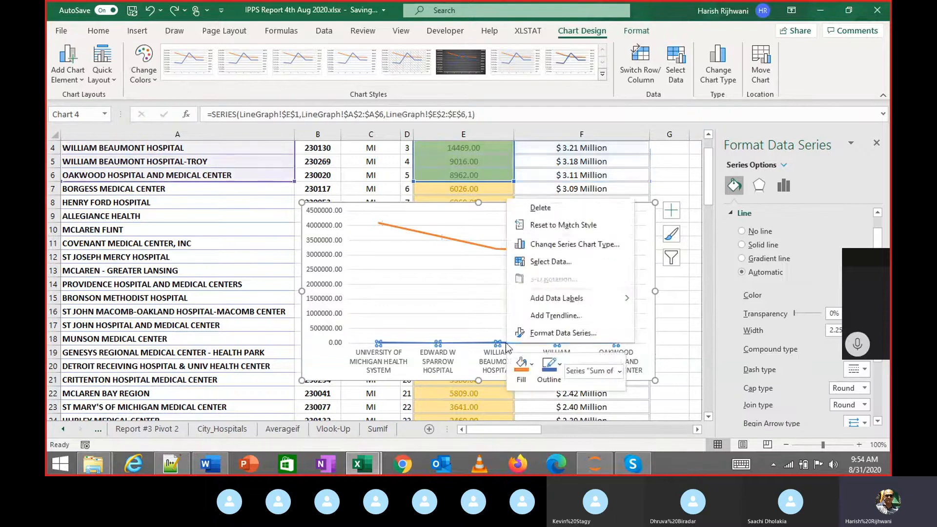
left_click(521, 333)
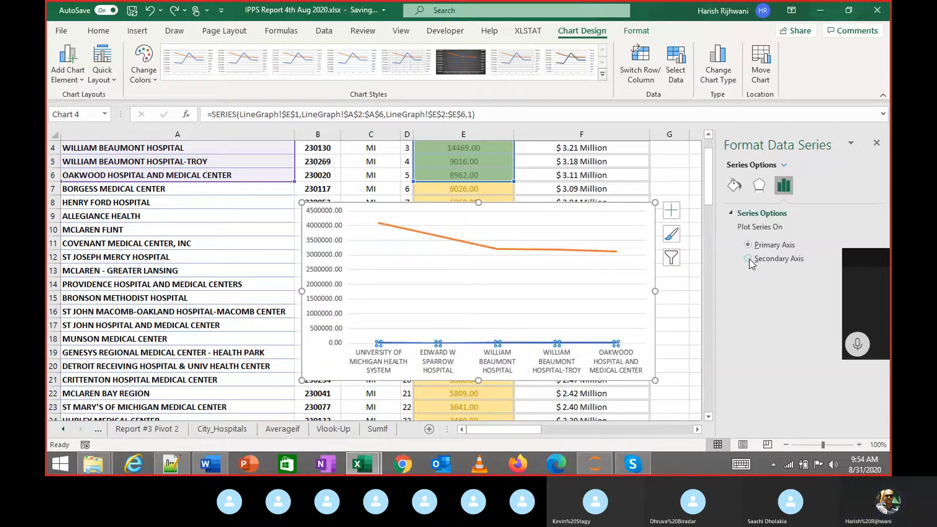
left_click(748, 259)
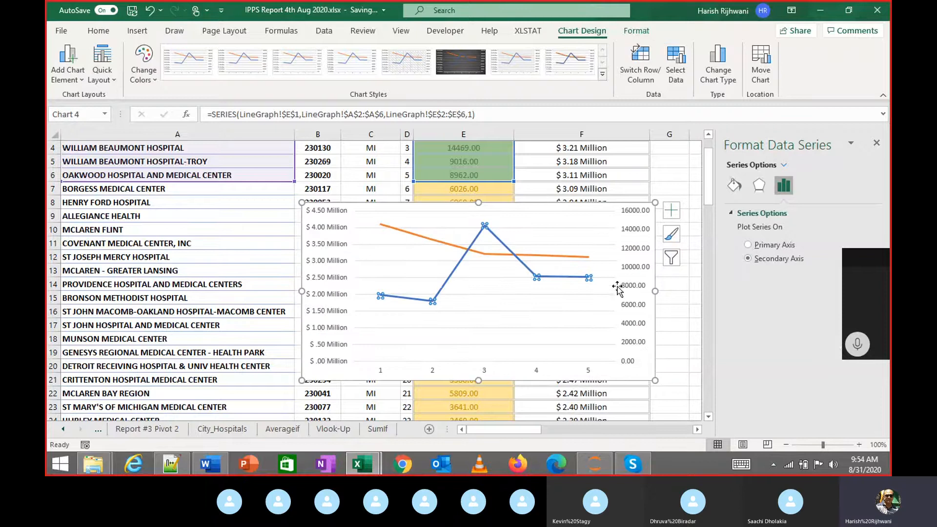
mouse_move(553, 278)
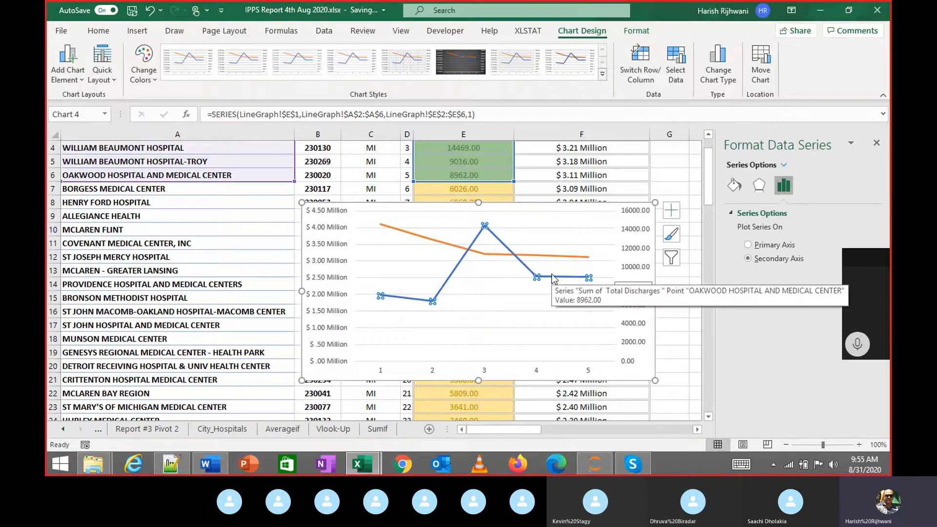
key("ctrl+z")
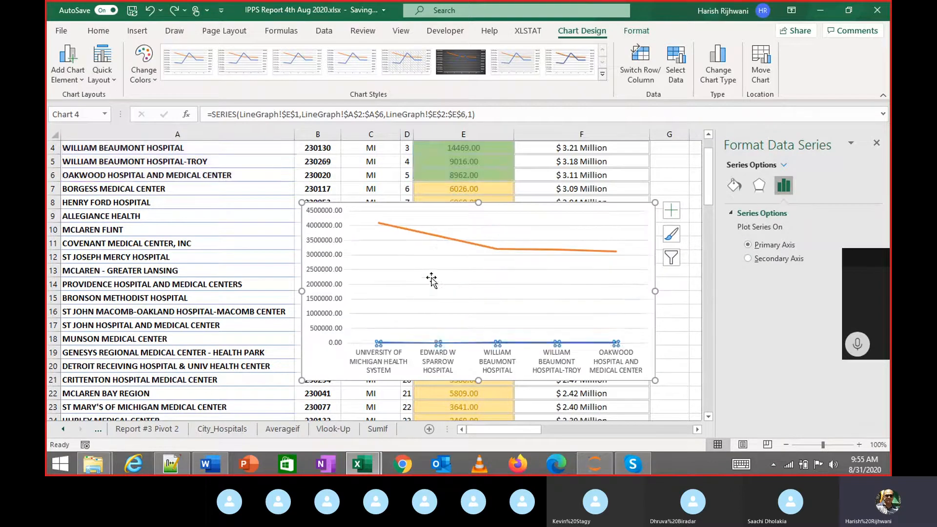
left_click(438, 262)
right_click(438, 262)
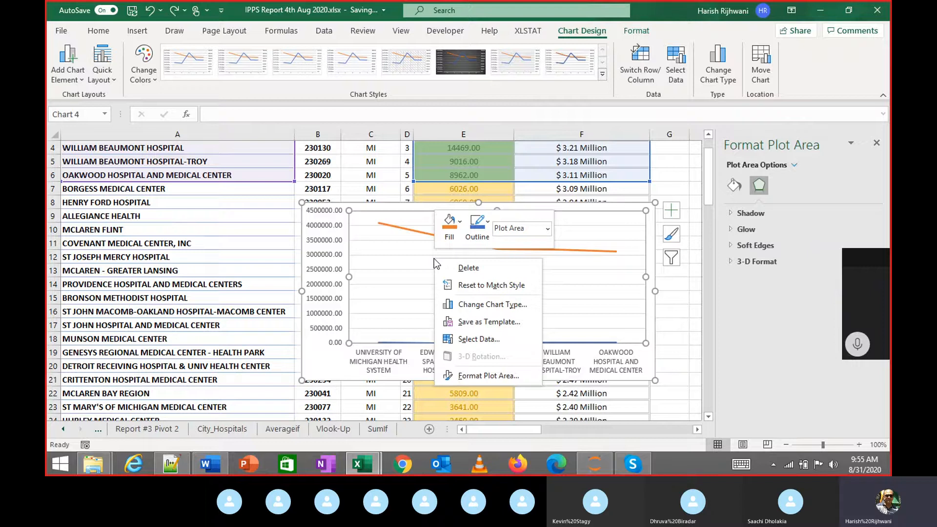
left_click(481, 308)
left_click(315, 358)
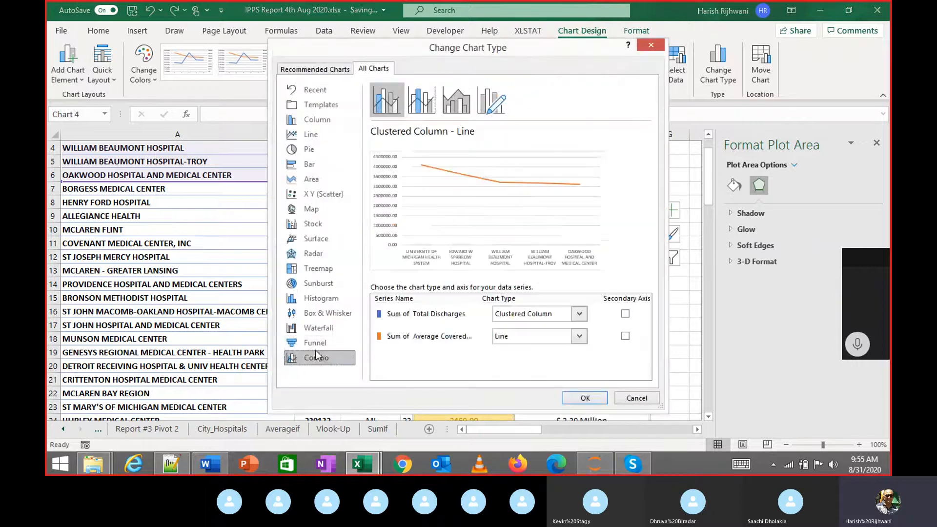
left_click(531, 318)
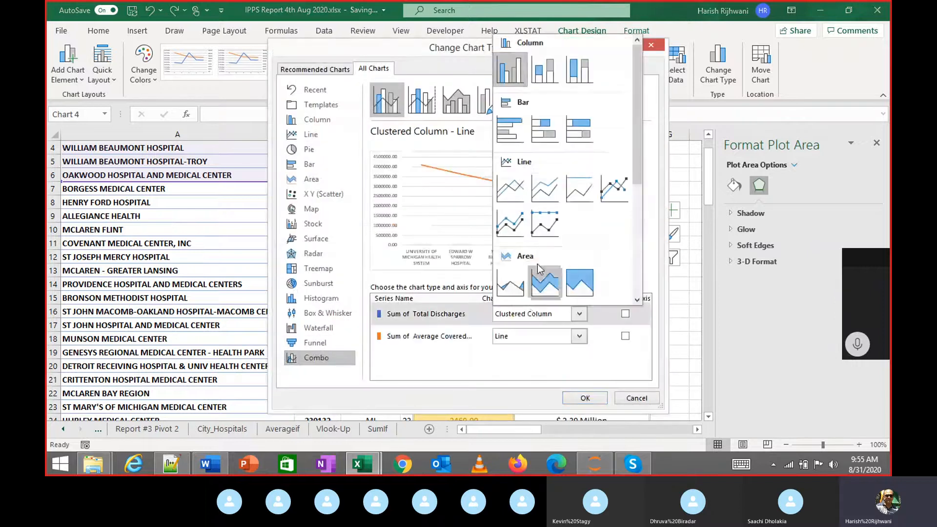
left_click(510, 187)
left_click(625, 314)
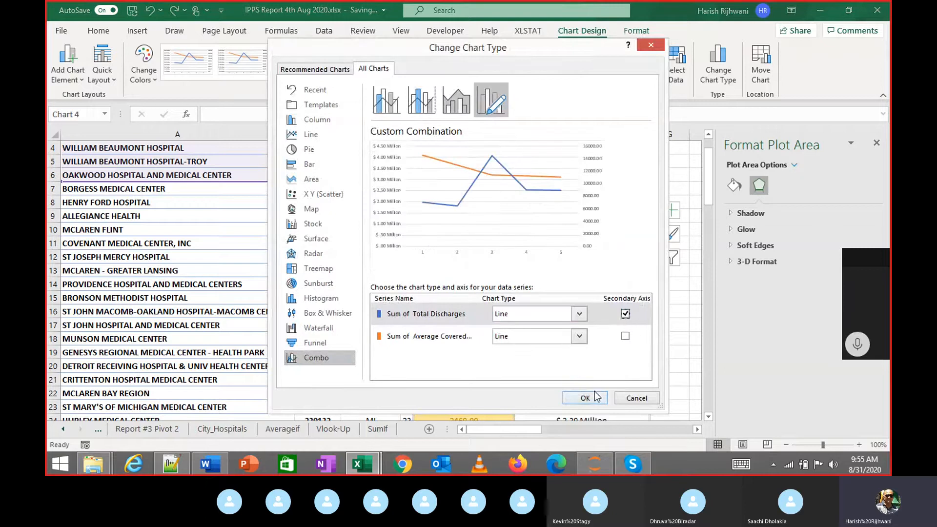
left_click(627, 399)
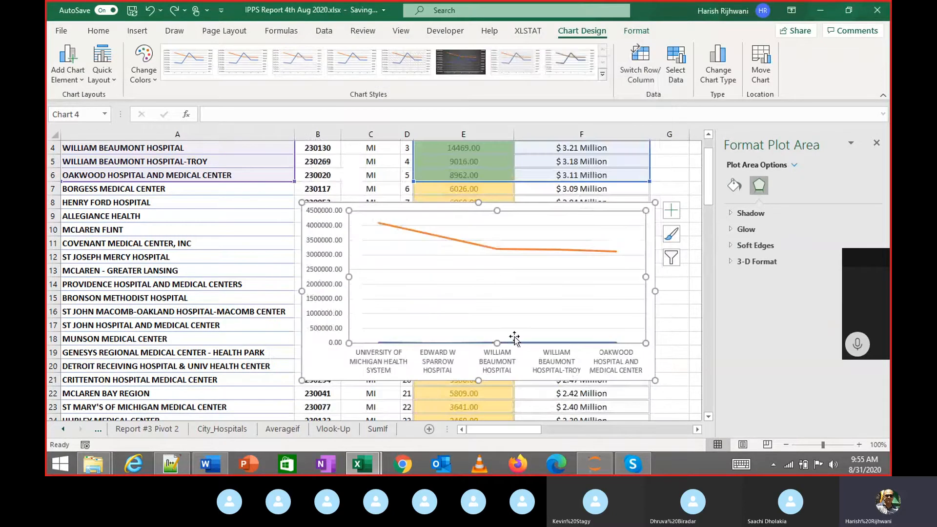
Plot the Sum of Average Covered Charges series of the five-hospital line chart on the secondary axis
left_click(496, 249)
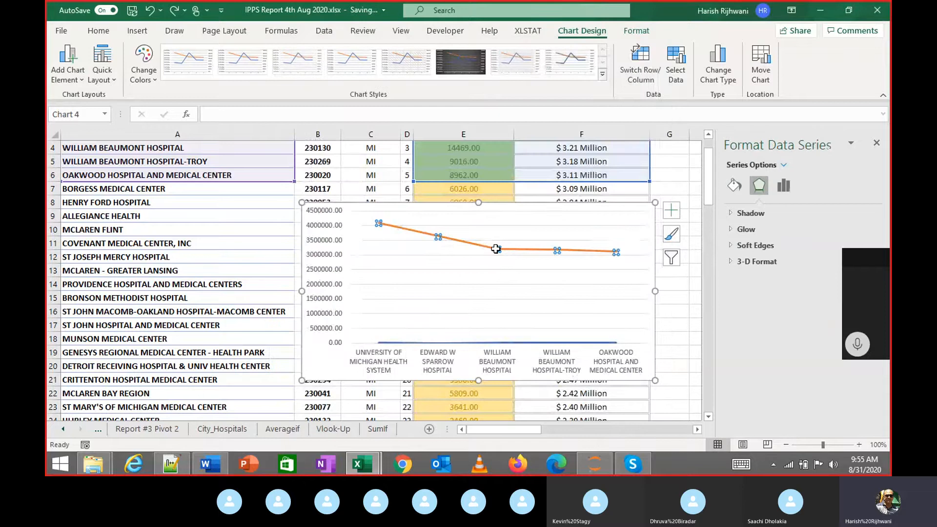
right_click(496, 249)
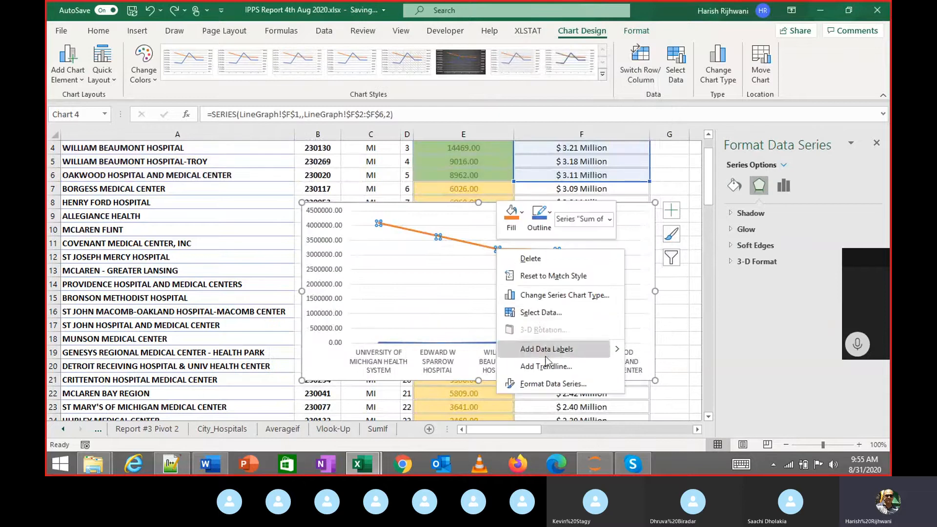
key("Escape")
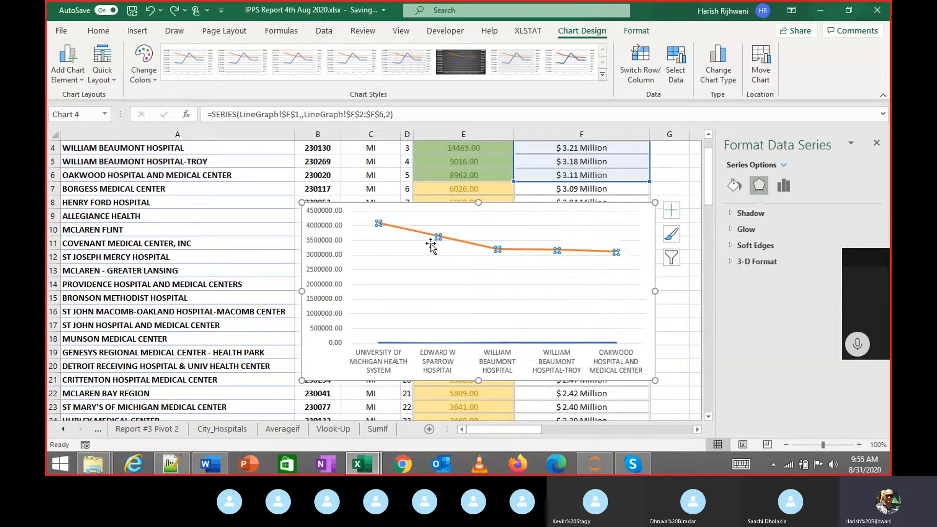
left_click(455, 241)
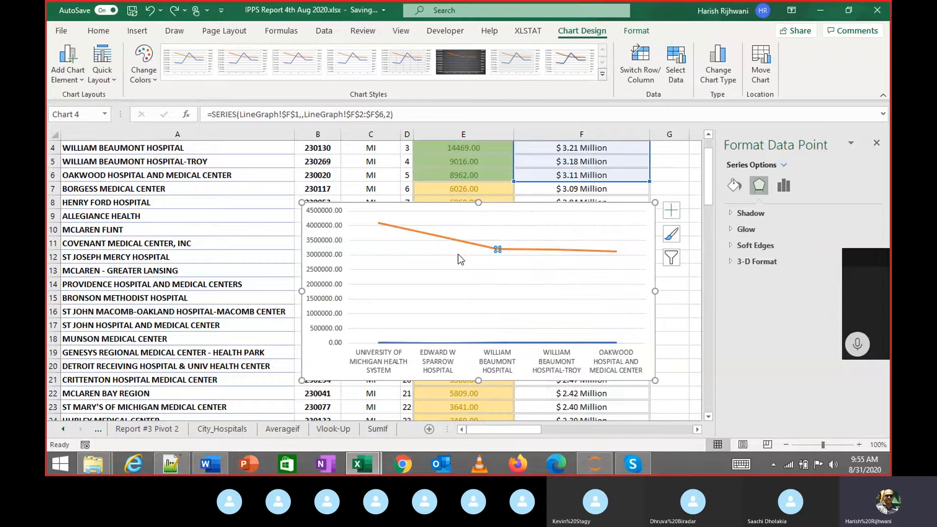
left_click(457, 240)
left_click(456, 237)
right_click(457, 239)
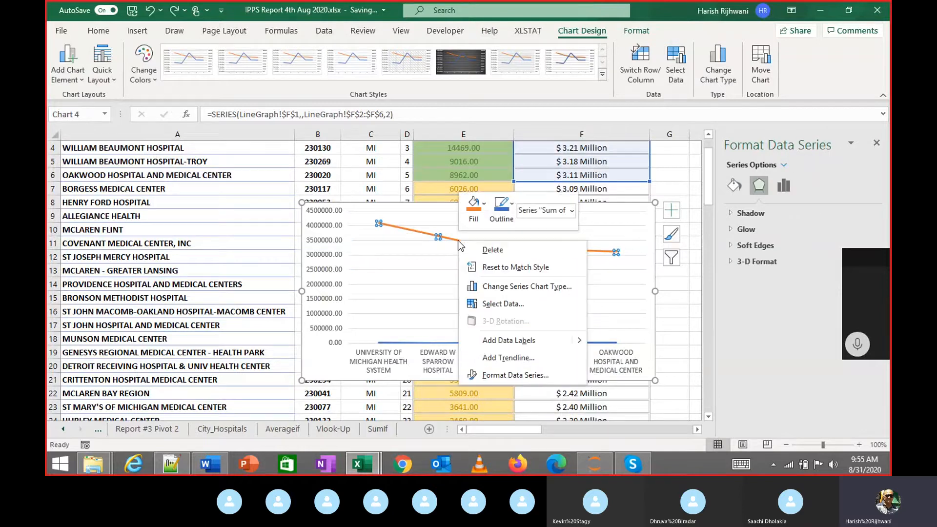
left_click(518, 381)
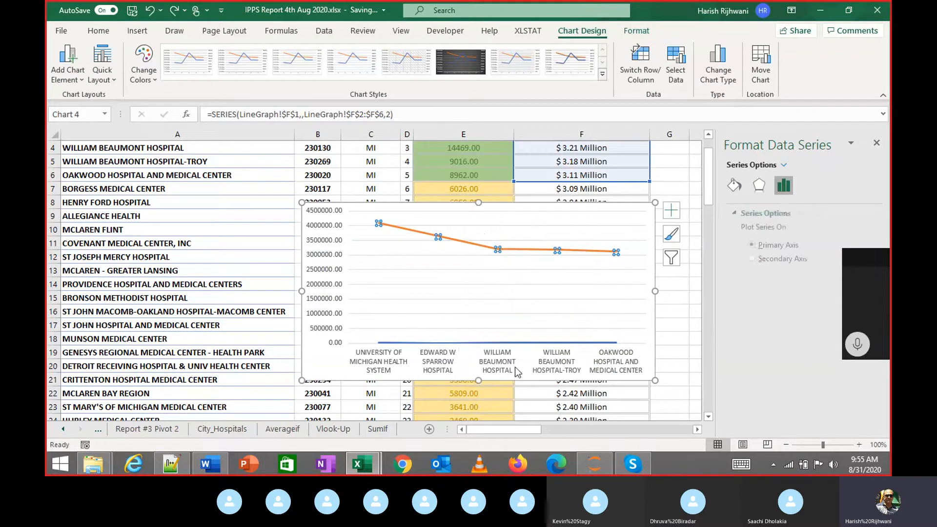
left_click(748, 258)
left_click(876, 142)
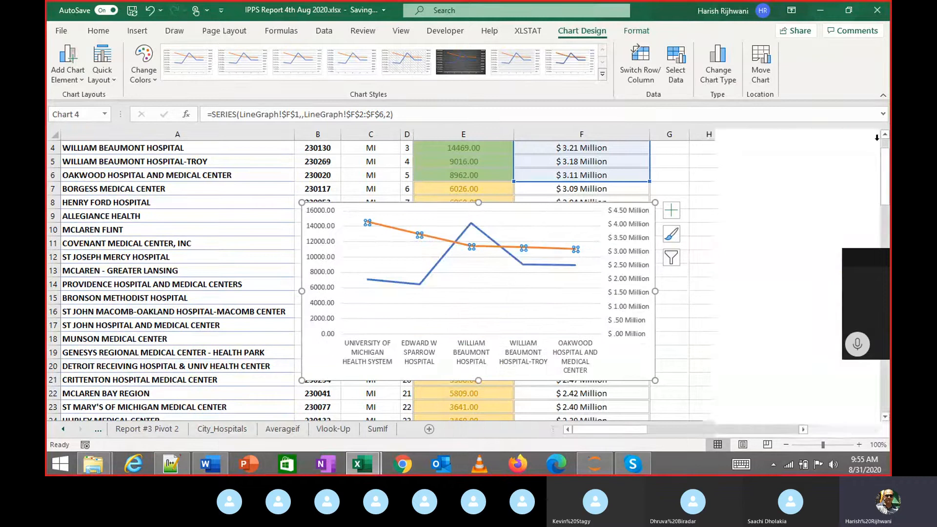
left_click(708, 287)
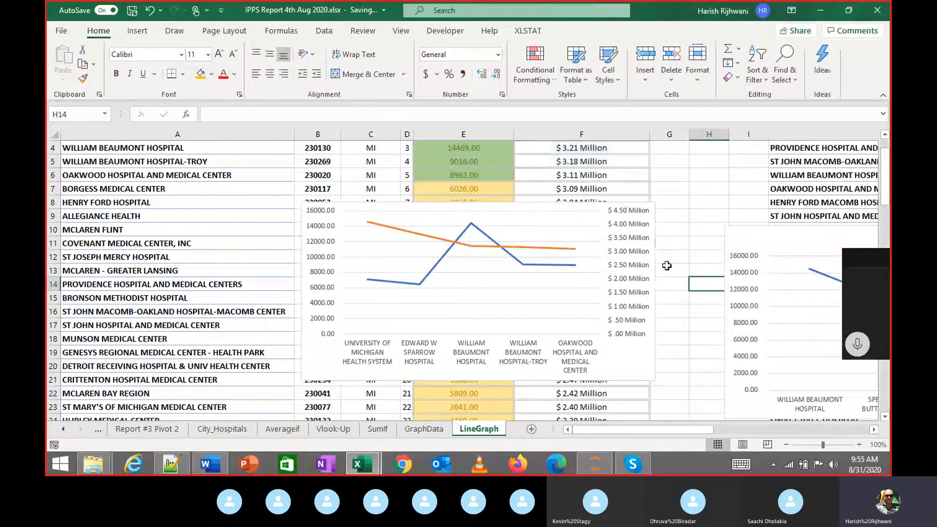
Insert a 2-D line chart of total discharges and average covered charges for all hospitals from the table in S1:U93
left_click(496, 170)
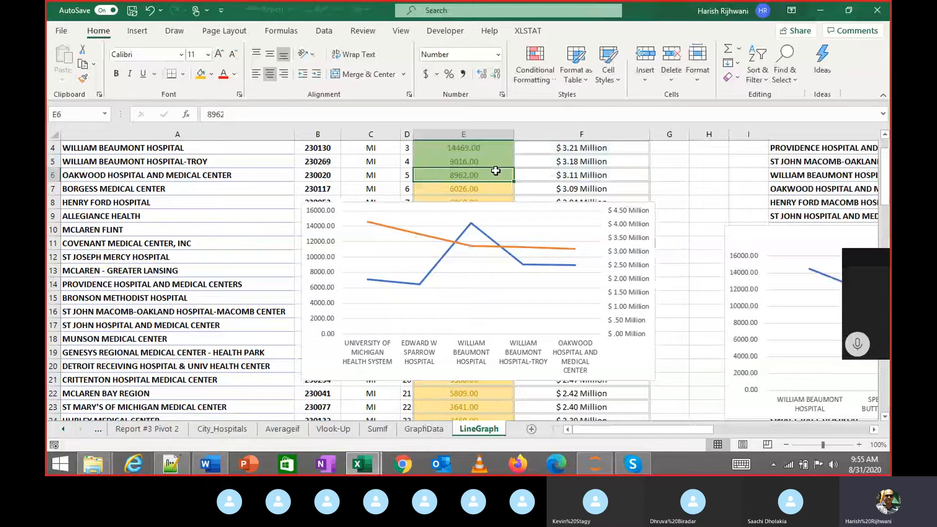
key("Right")
key("Right")
key("Right")
key("Right")
key("Right")
key("Right")
key("Right")
key("Right")
key("Right")
key("Right")
key("Right")
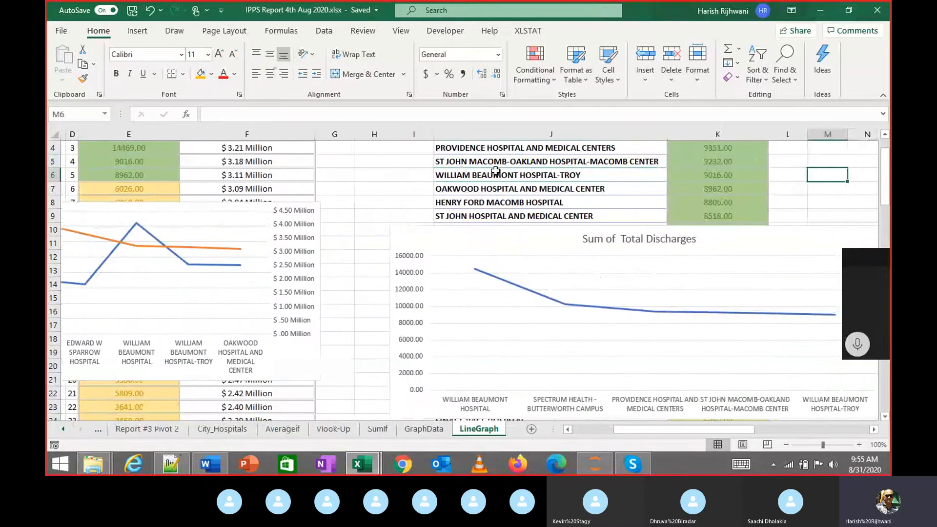
key("Right")
key("Right")
key("Right")
key("Right")
key("Right")
key("Right")
key("Left")
key("Up")
key("Up")
key("Up")
key("Up")
key("Up")
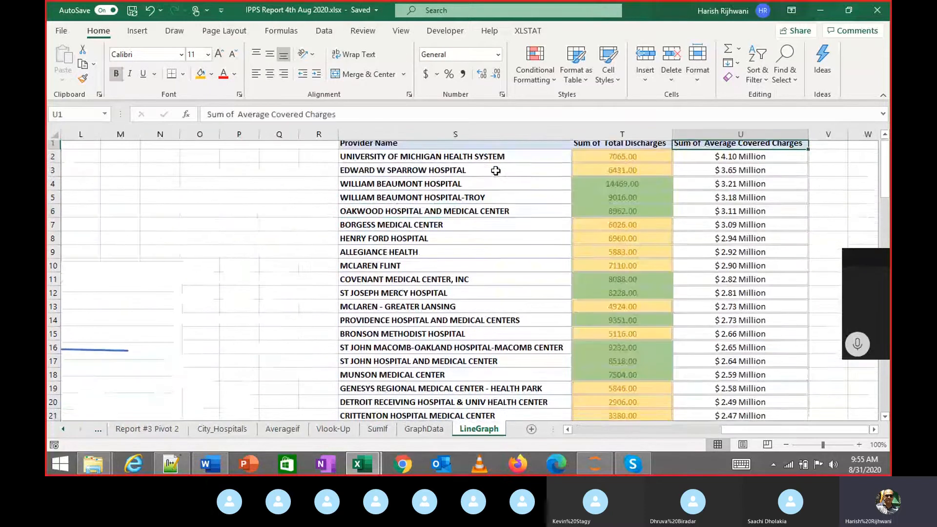
key("Left")
key("Left")
key("ctrl+shift+End")
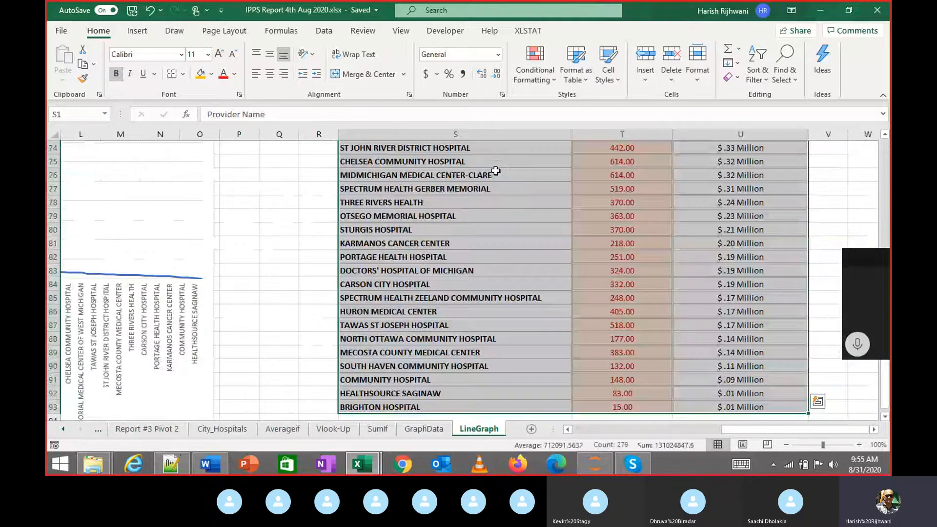
left_click(137, 30)
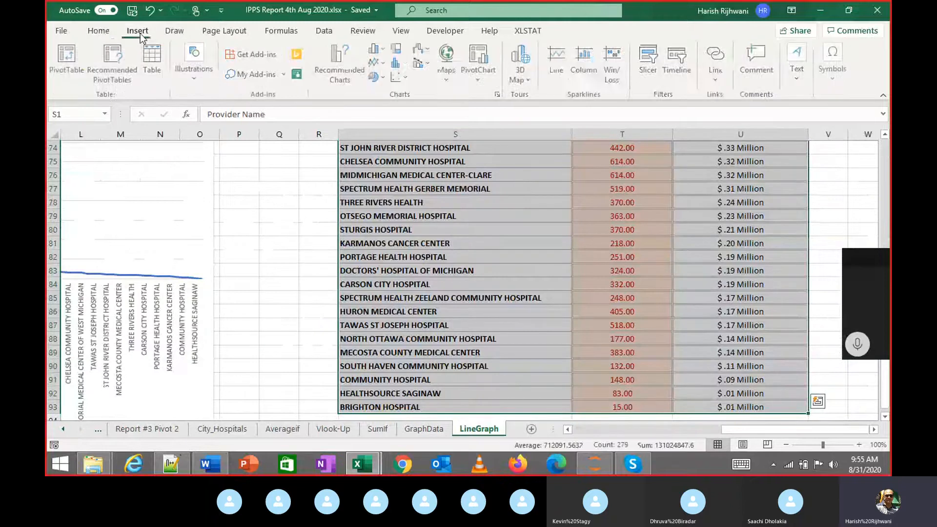
left_click(378, 63)
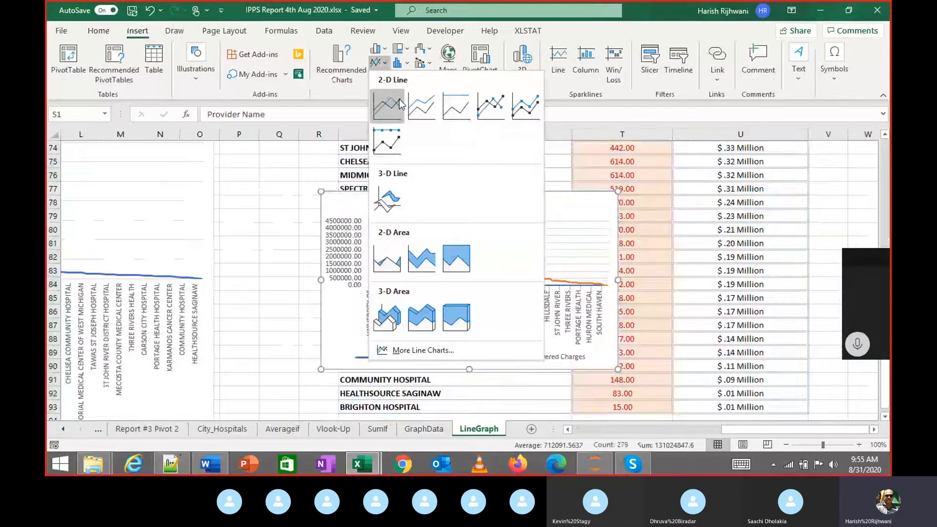
left_click(400, 103)
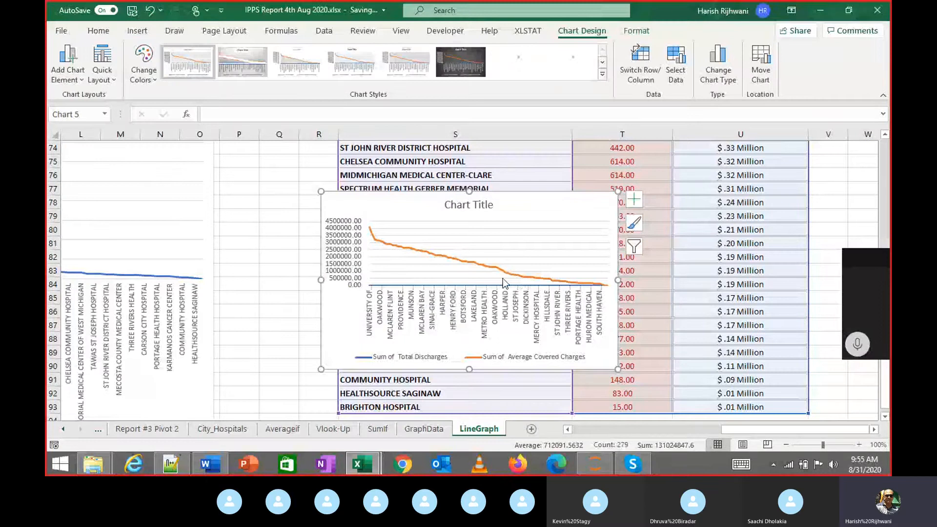
Plot the Sum of Average Covered Charges series of the all-hospitals chart on the secondary axis
left_click(453, 256)
right_click(454, 257)
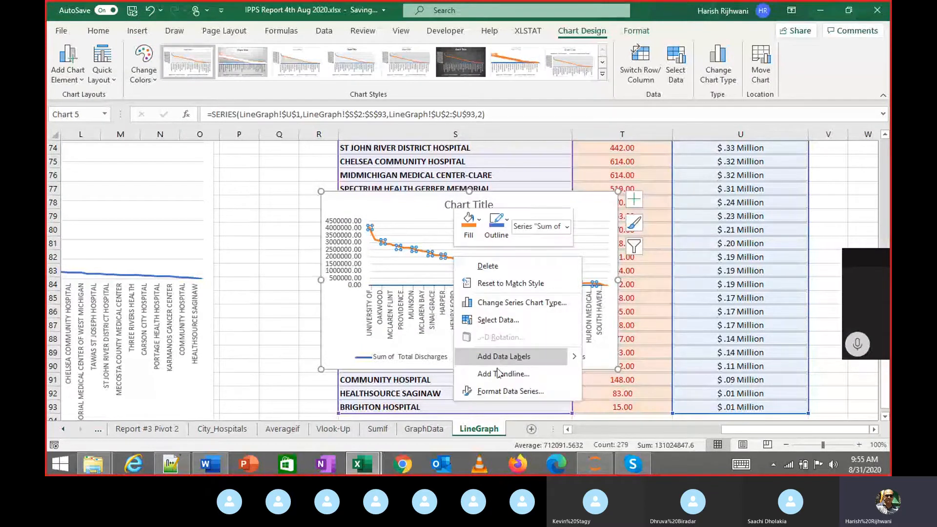
left_click(507, 391)
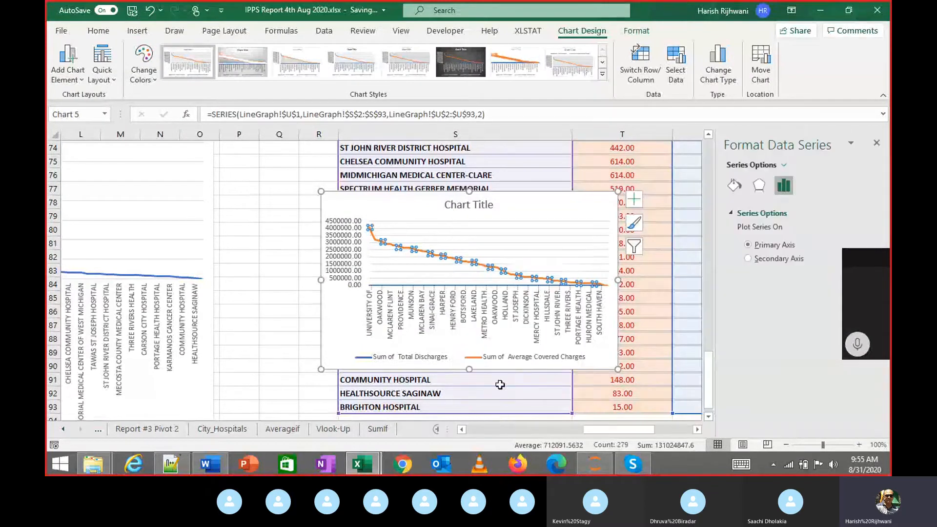
left_click(748, 259)
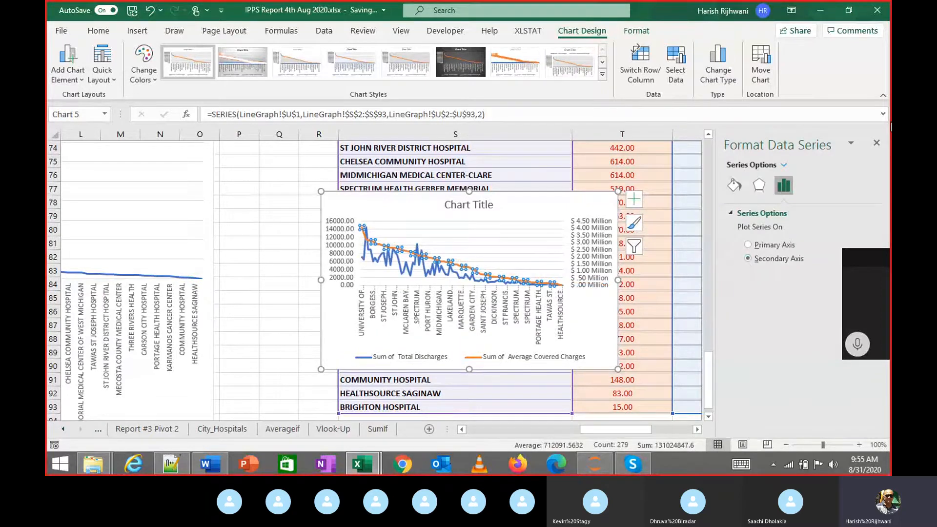
left_click(877, 143)
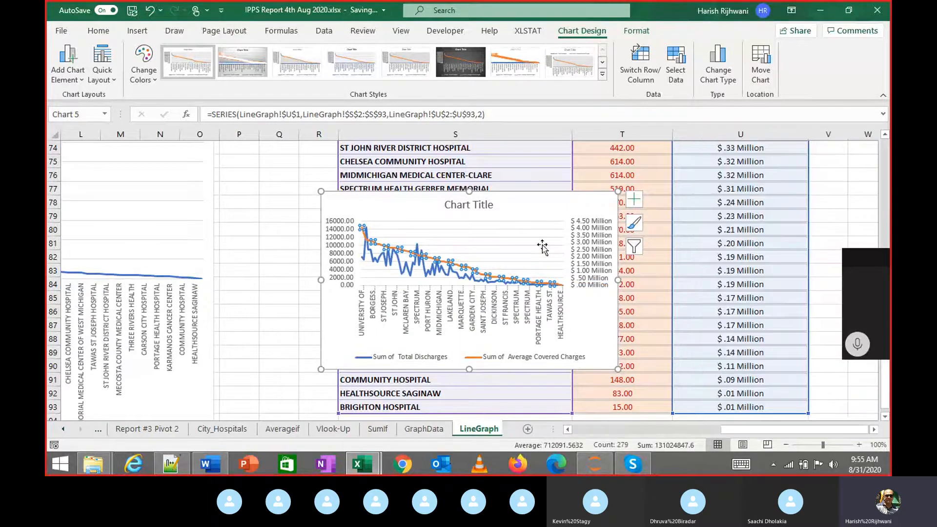
Enlarge the all-hospitals chart in width and height, and reposition it slightly over the end of the S:U table
left_click(533, 300)
left_click_drag(618, 277, 775, 280)
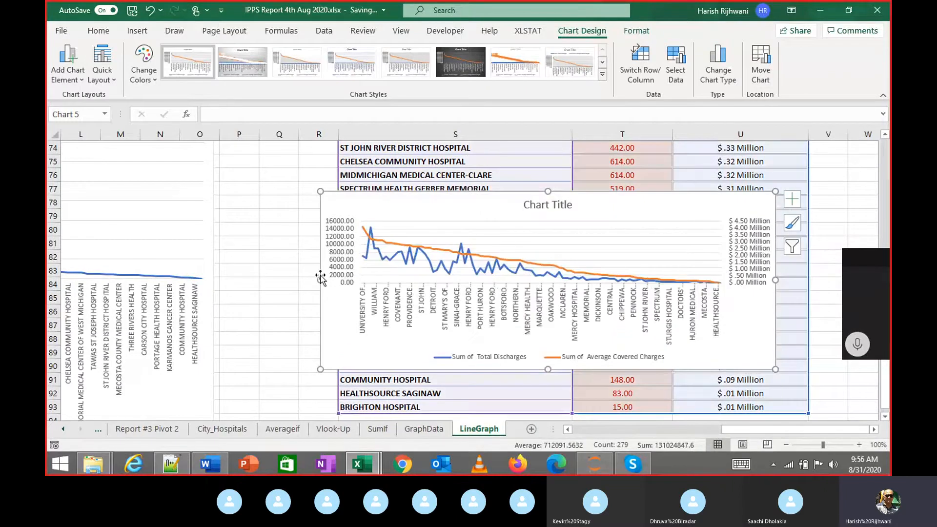
left_click_drag(320, 277, 241, 279)
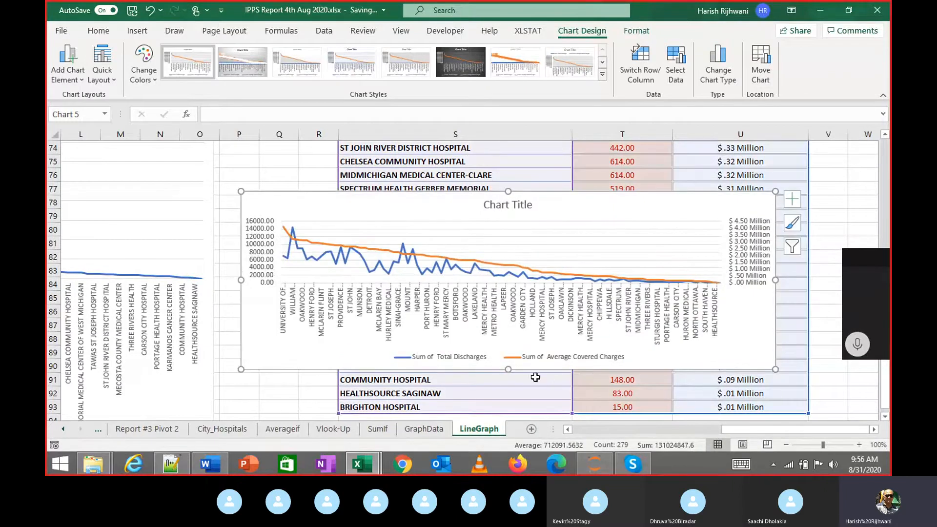
left_click_drag(508, 370, 508, 407)
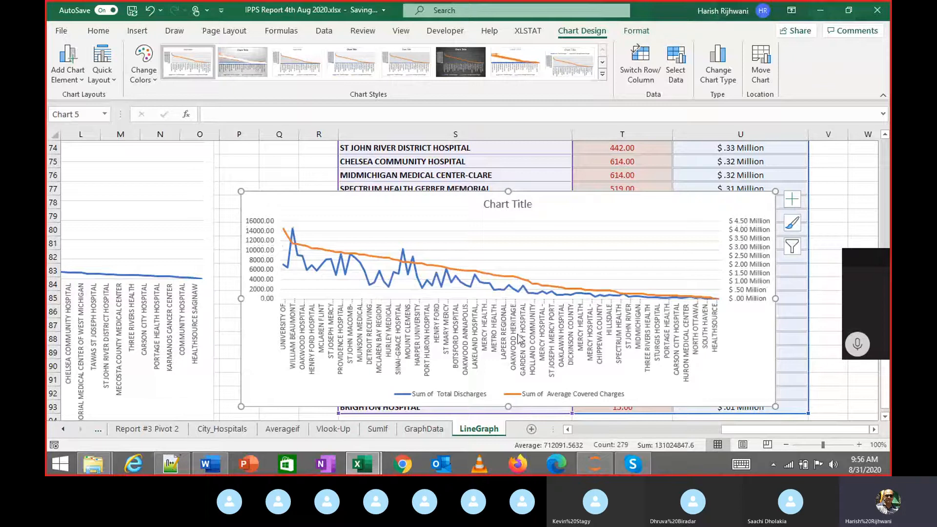
left_click_drag(508, 191, 508, 162)
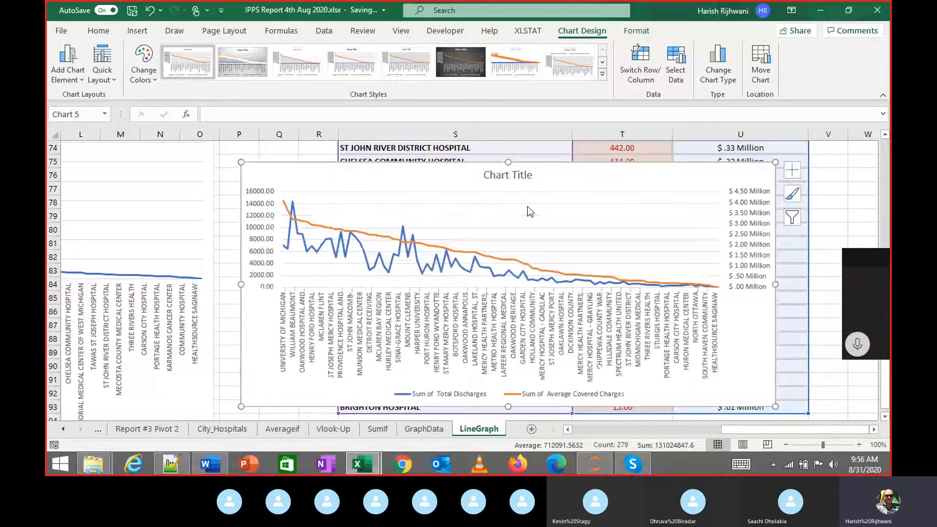
left_click_drag(322, 168, 372, 179)
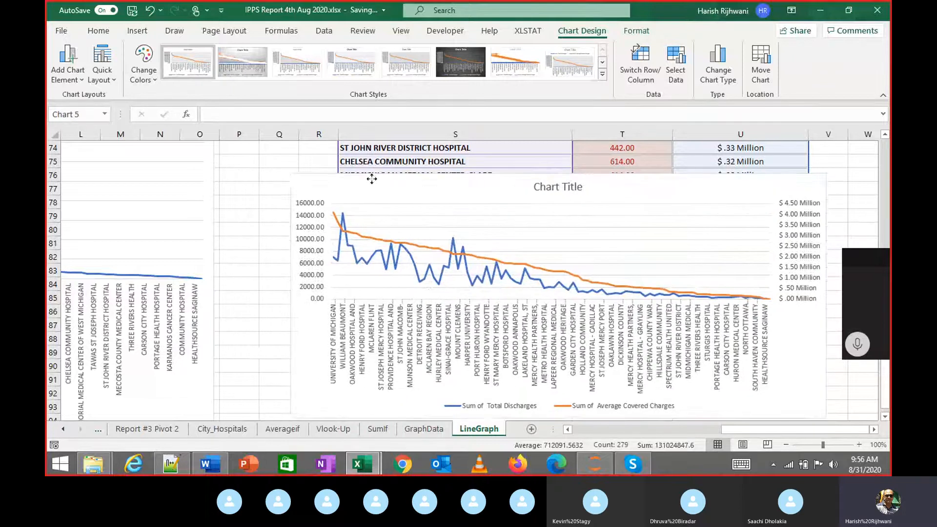
left_click(270, 165)
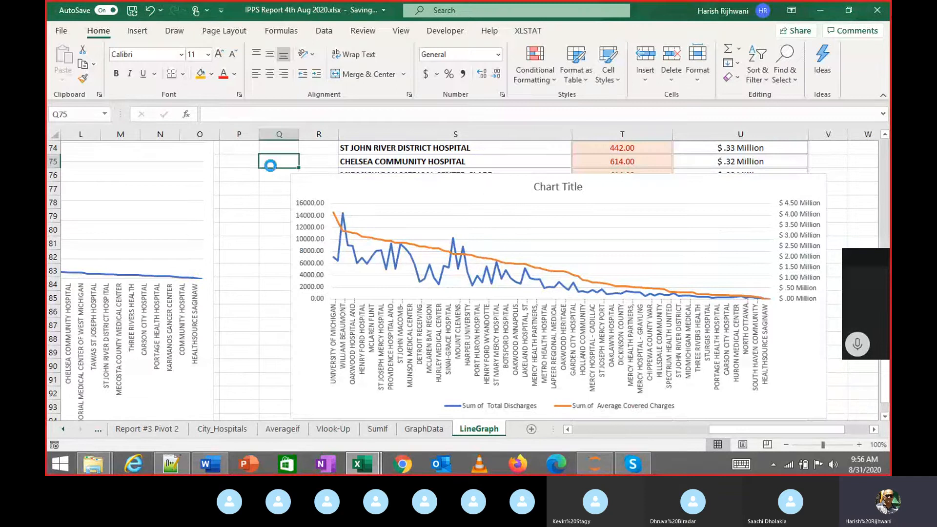
left_click(858, 344)
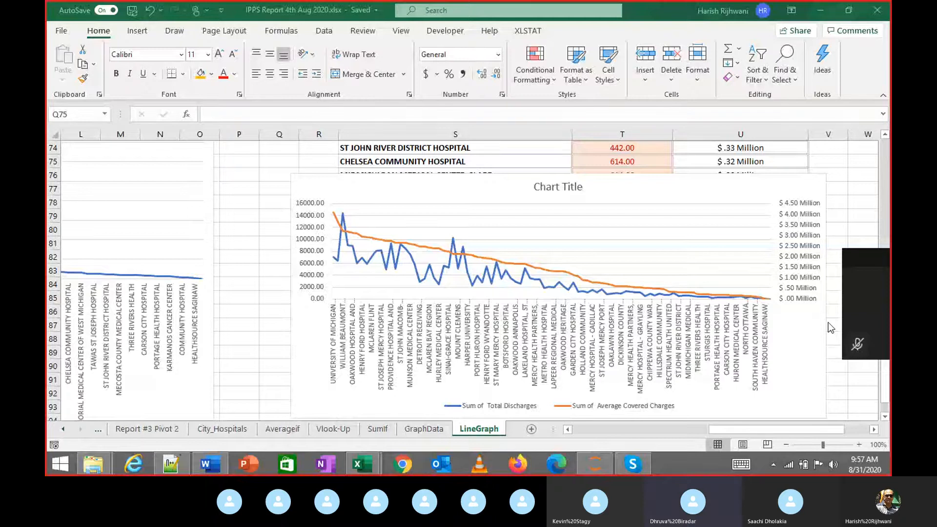
left_click(858, 345)
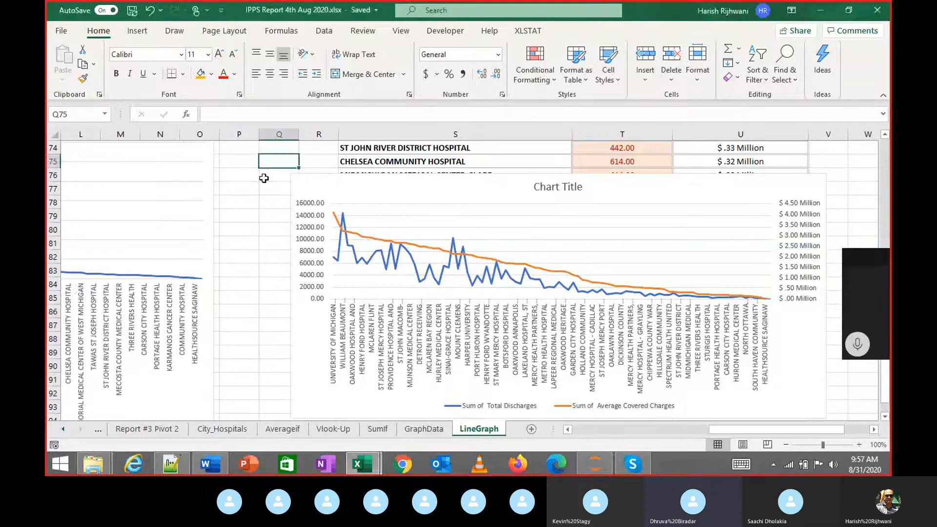
Insert an empty 2-D line chart with only blank cell Q75 selected, and undo the insertion
left_click(139, 33)
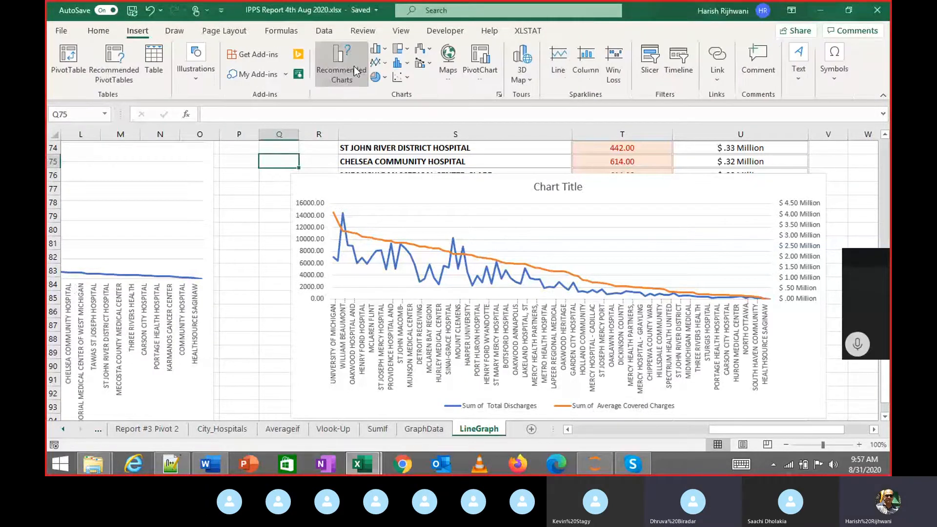
left_click(386, 65)
left_click(387, 100)
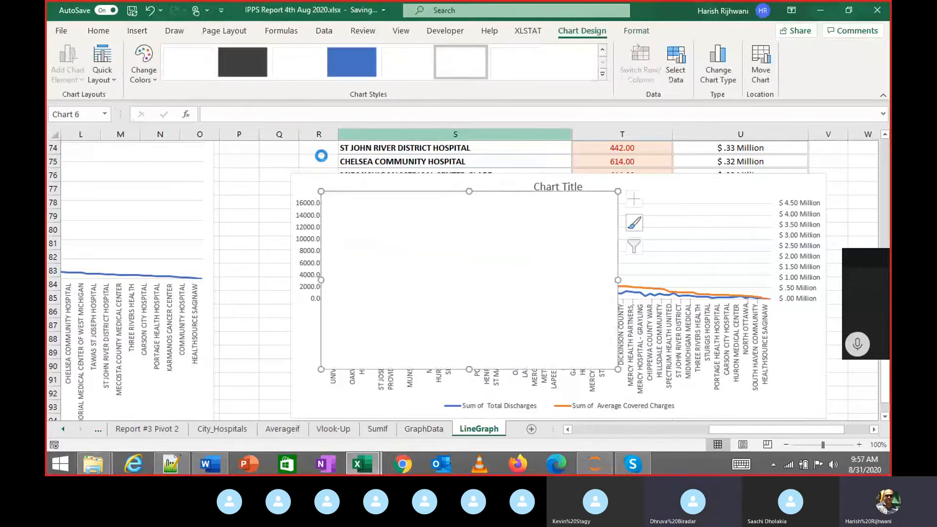
left_click(277, 155)
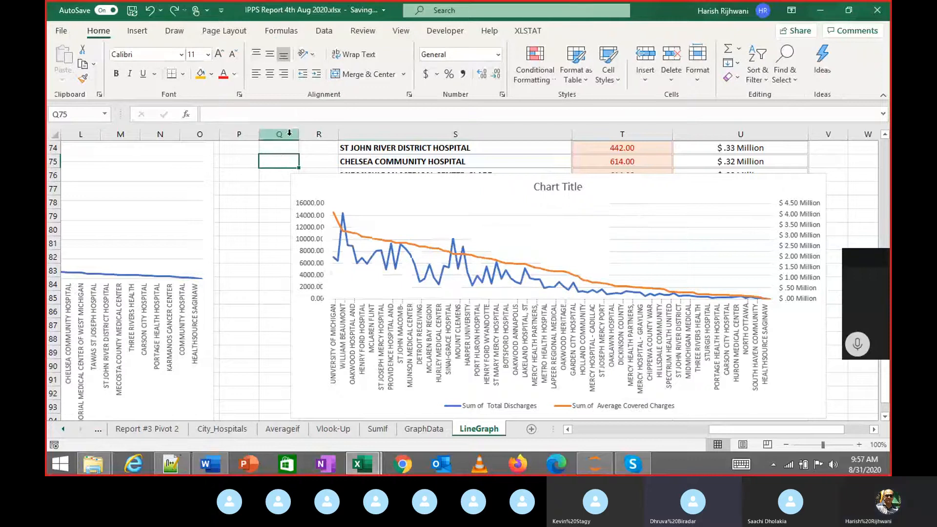
Move the all-hospitals chart slightly away from row 76, and insert an empty 2-D line chart with only blank cell Q76 selected
left_click_drag(301, 182, 353, 201)
left_click(269, 173)
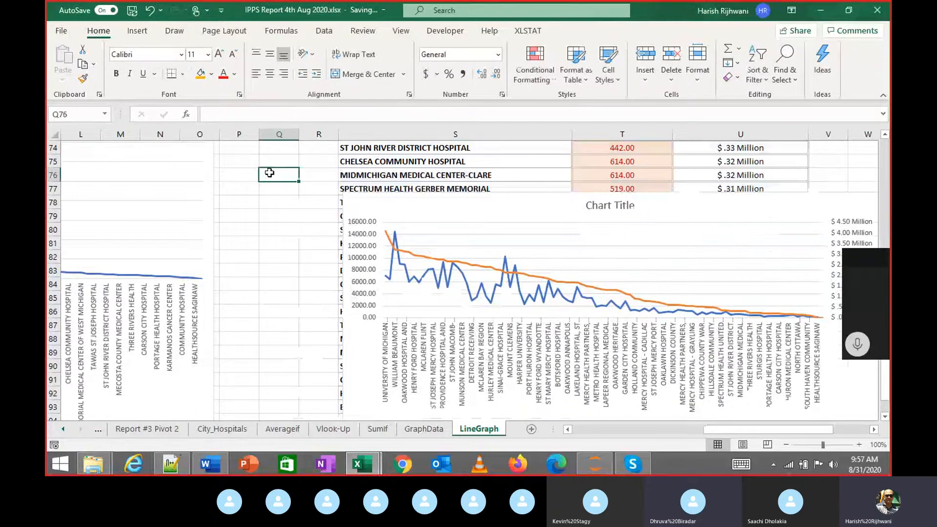
left_click(136, 32)
left_click(377, 63)
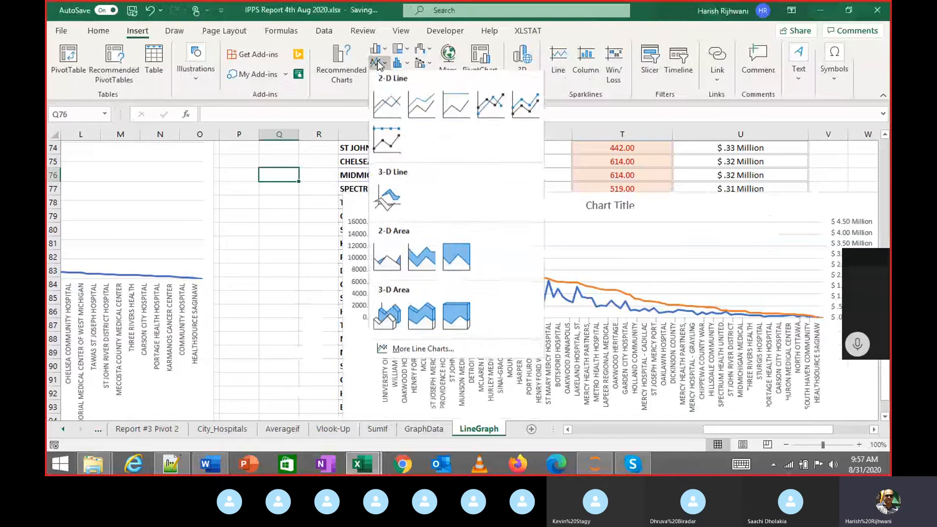
left_click(387, 110)
left_click_drag(362, 199, 326, 203)
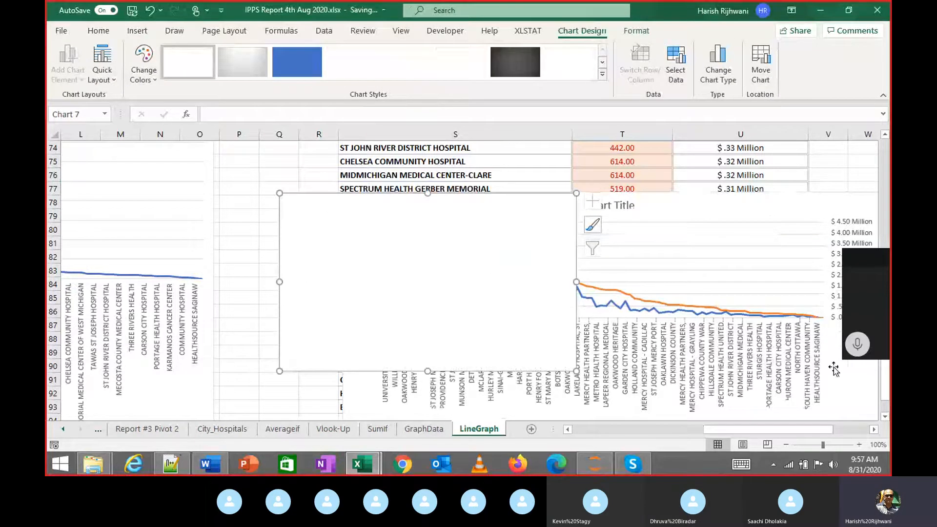
Mute the call microphone, switch to Skype and stop sharing the screen
left_click(857, 344)
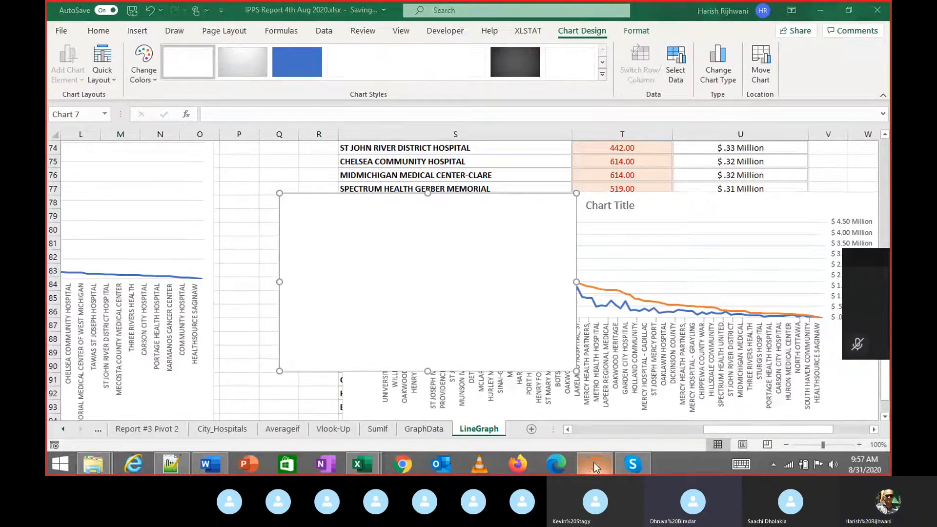
left_click(633, 464)
left_click(558, 425)
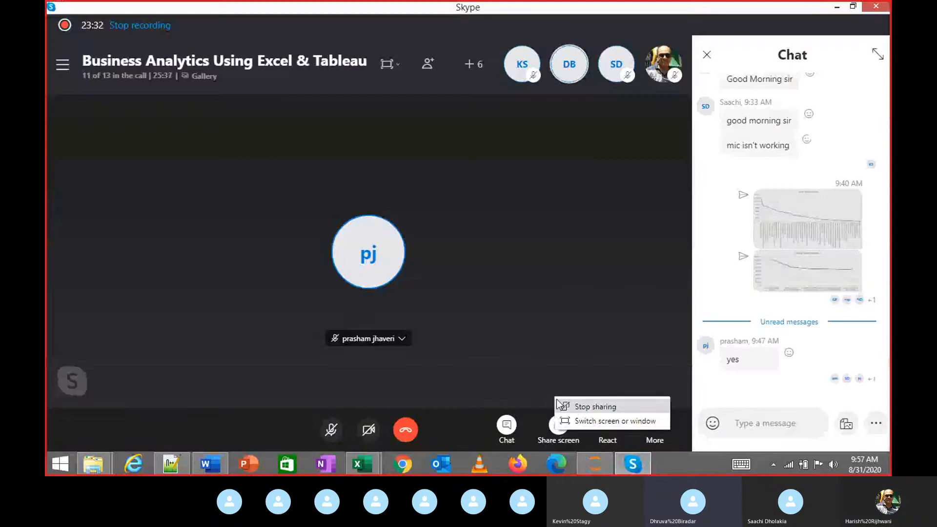
left_click(571, 408)
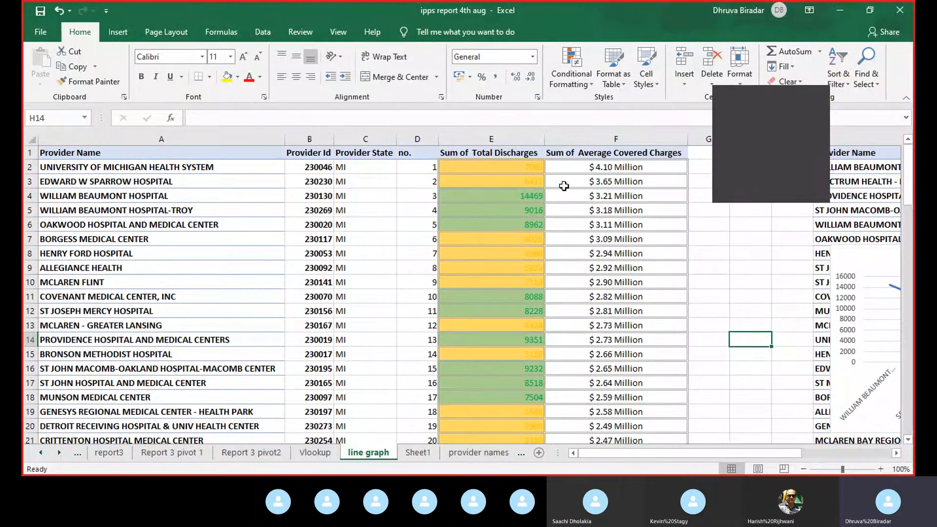
Insert an empty 2-D line chart on the line graph sheet with only blank cell H8 selected
left_click(736, 249)
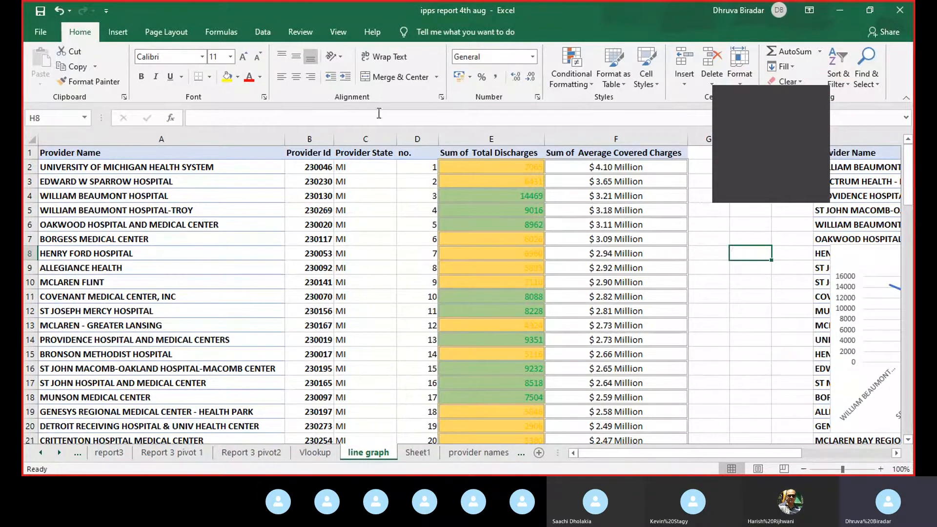
left_click(131, 34)
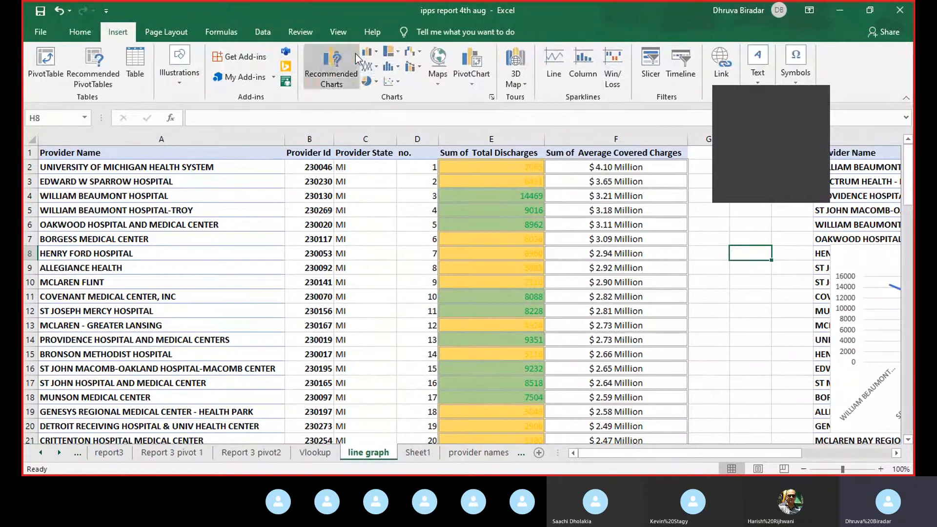
left_click(370, 66)
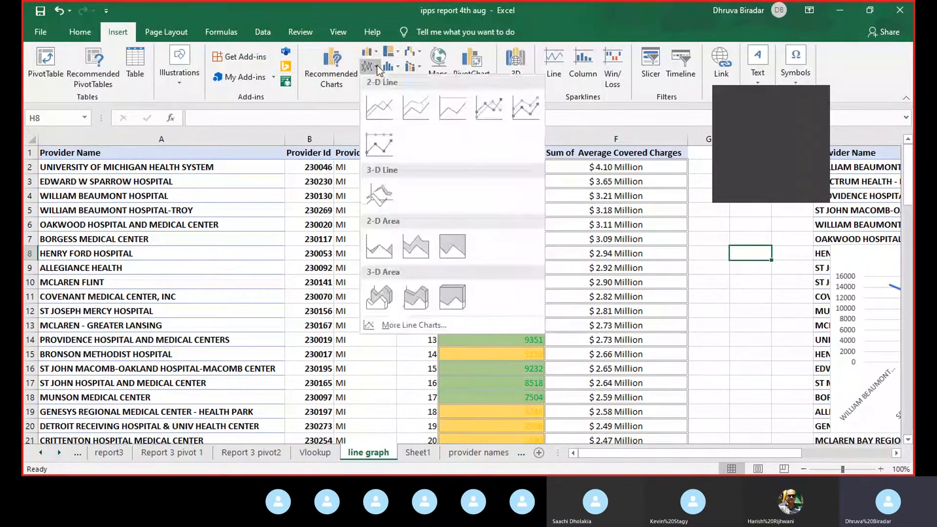
left_click(389, 110)
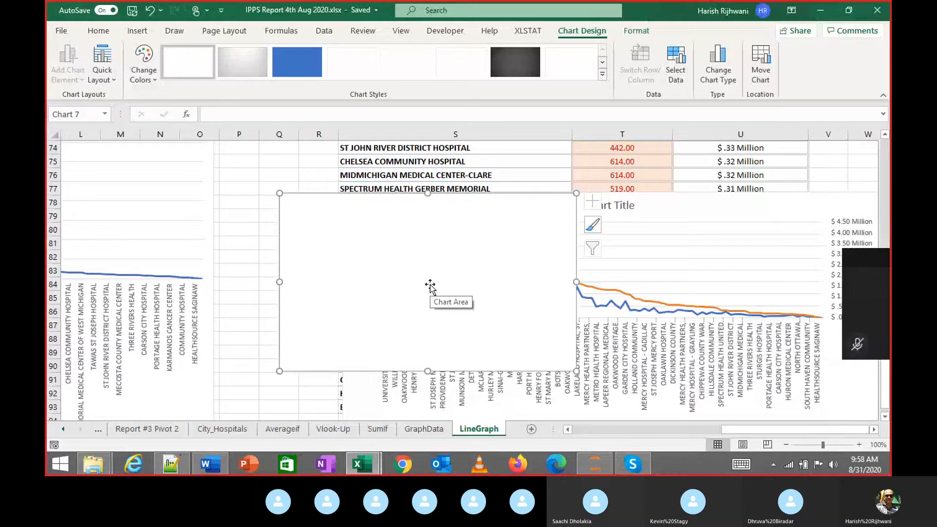
Remove the empty line chart from the LineGraph sheet and unmute the call microphone
key("Escape")
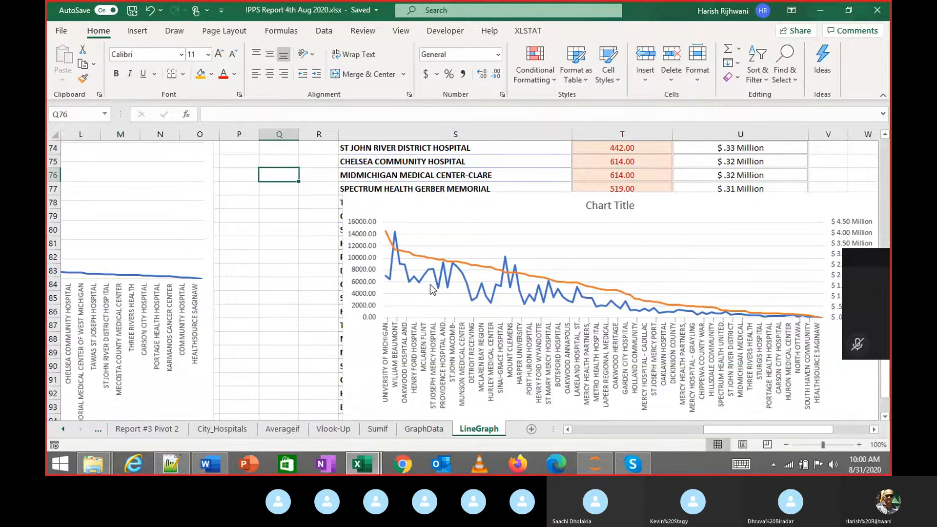
left_click(857, 348)
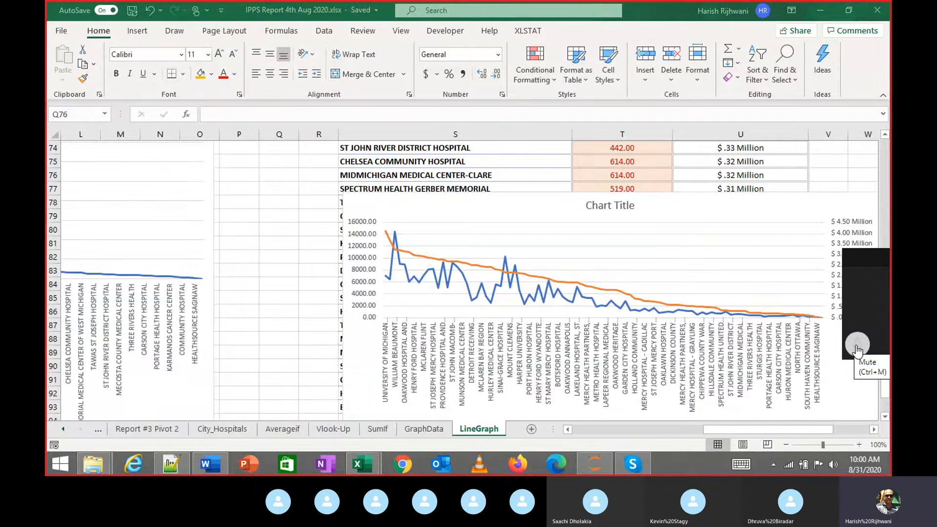
left_click(858, 350)
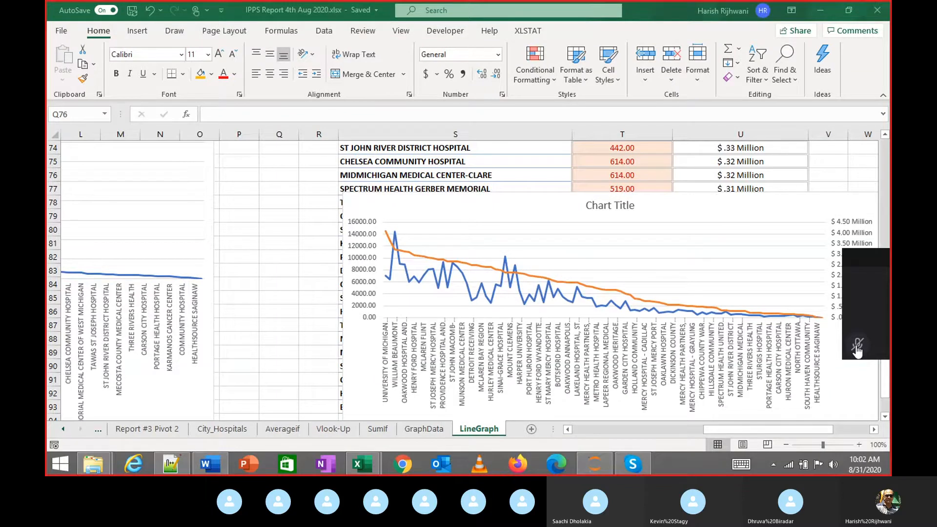
left_click(857, 348)
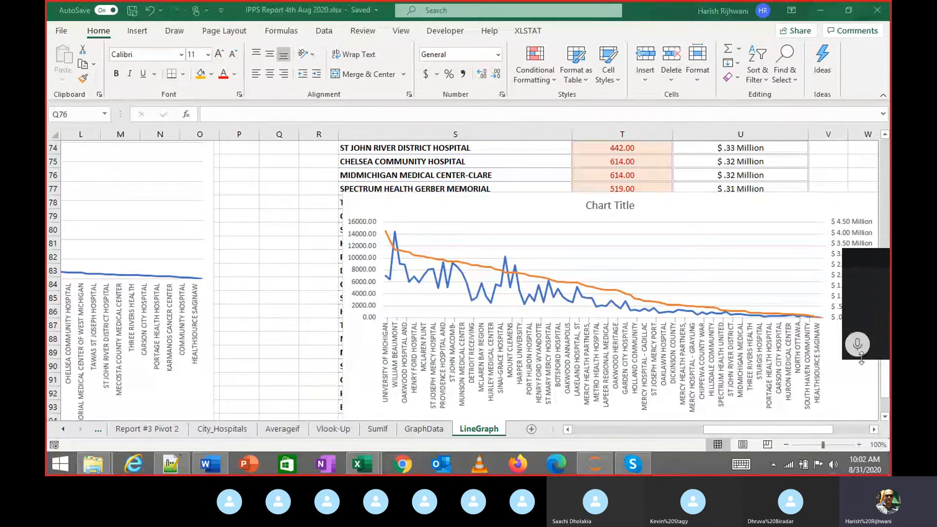
left_click(858, 345)
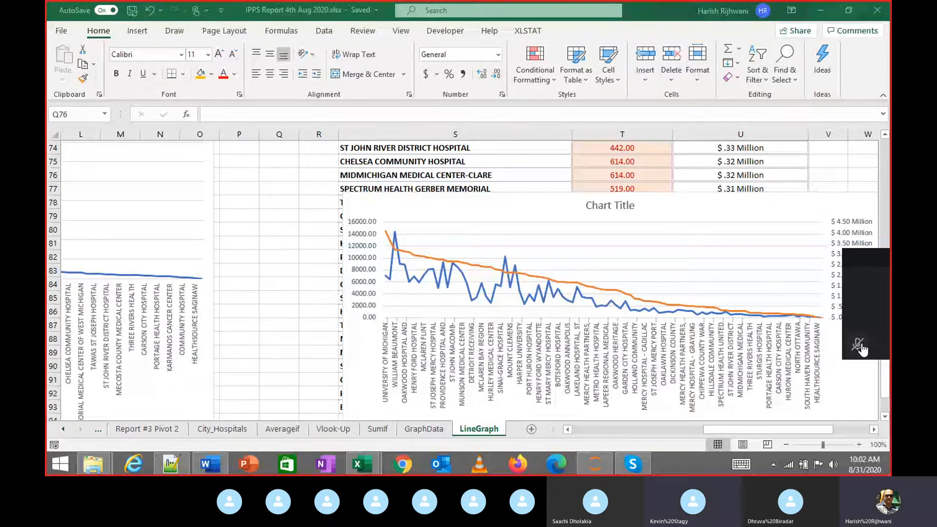
left_click(861, 347)
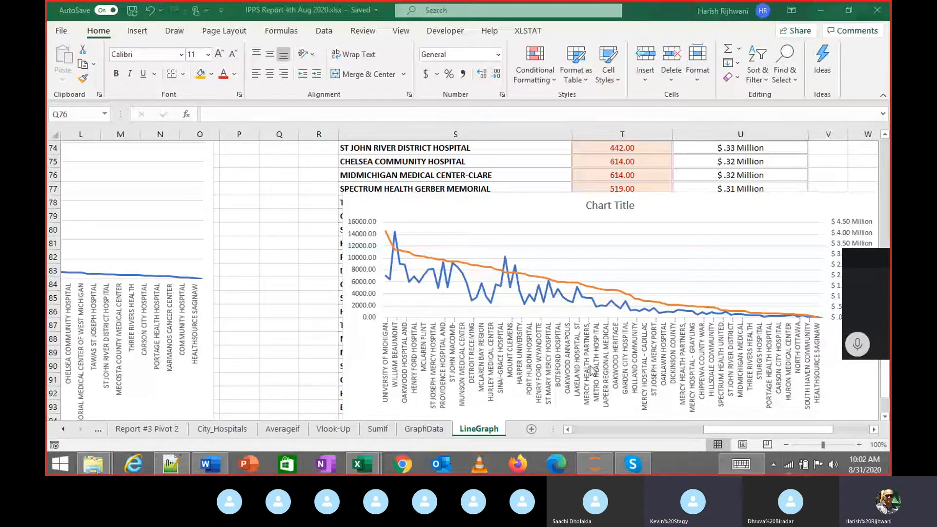
left_click(319, 311)
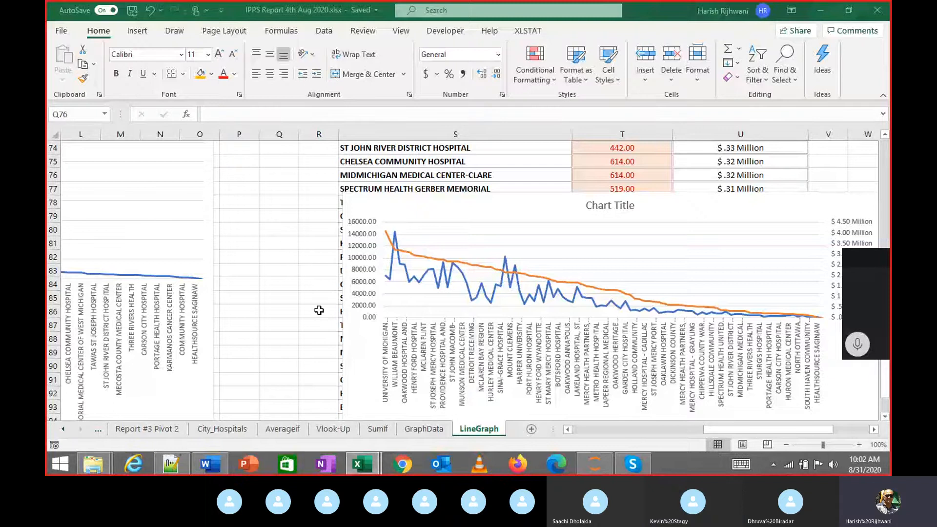
Change the Sum of Total Discharges series of the five-hospital chart to Clustered Column, keeping the average covered charges as a secondary-axis line
mouse_move(596, 304)
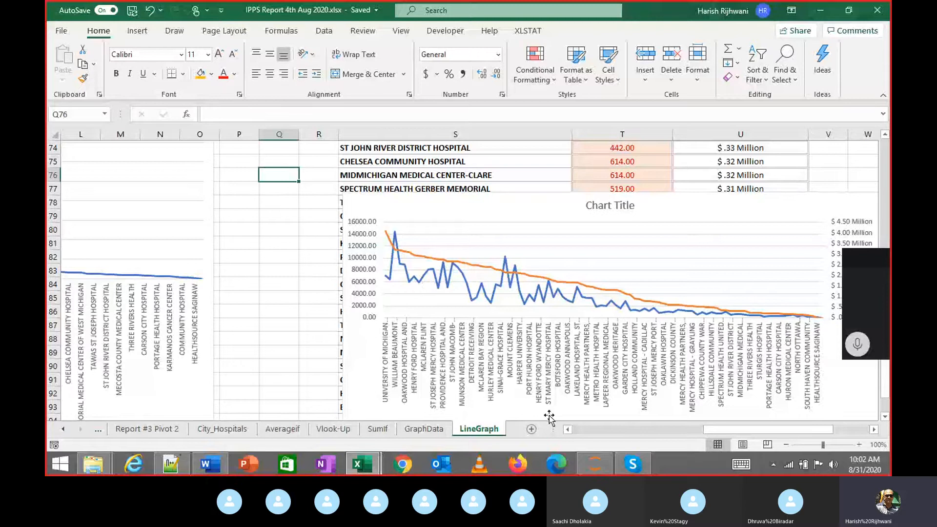
left_click_drag(730, 433, 619, 432)
scroll(385, 282, "up", 20)
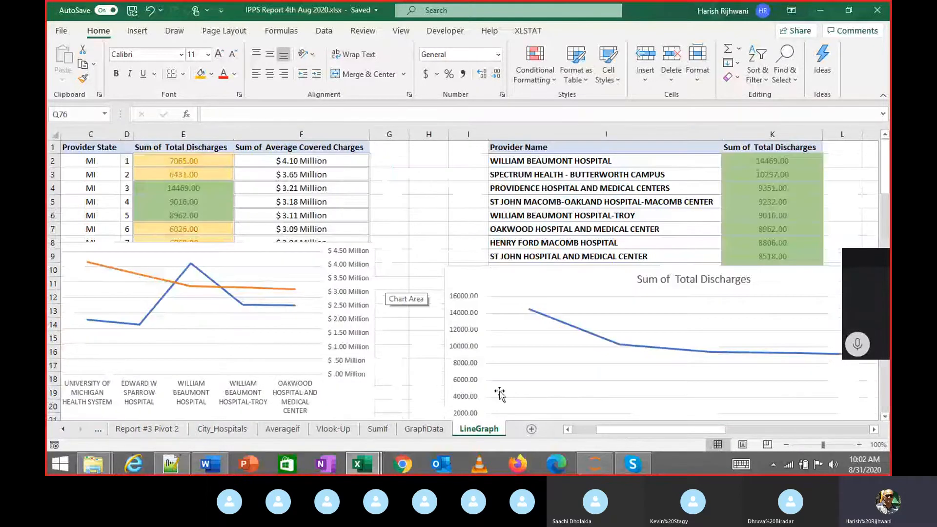
left_click(593, 430)
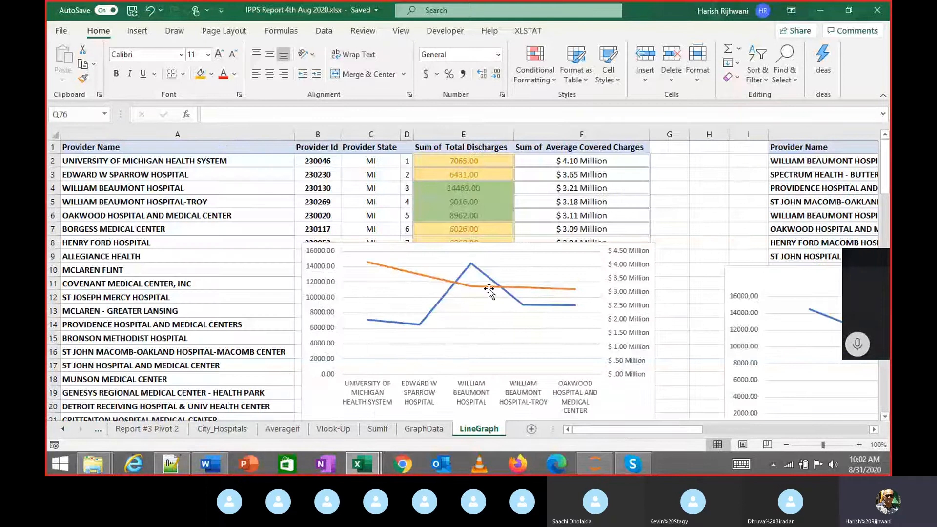
right_click(489, 290)
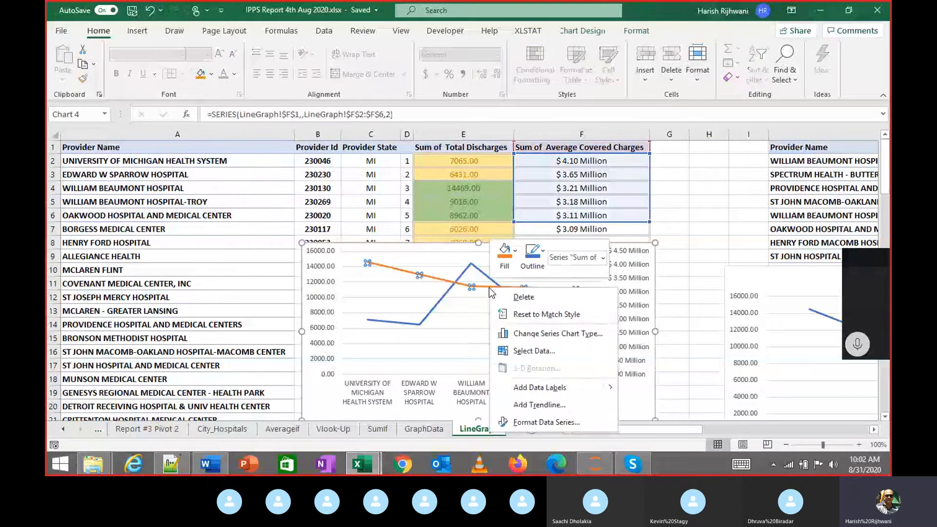
left_click(523, 336)
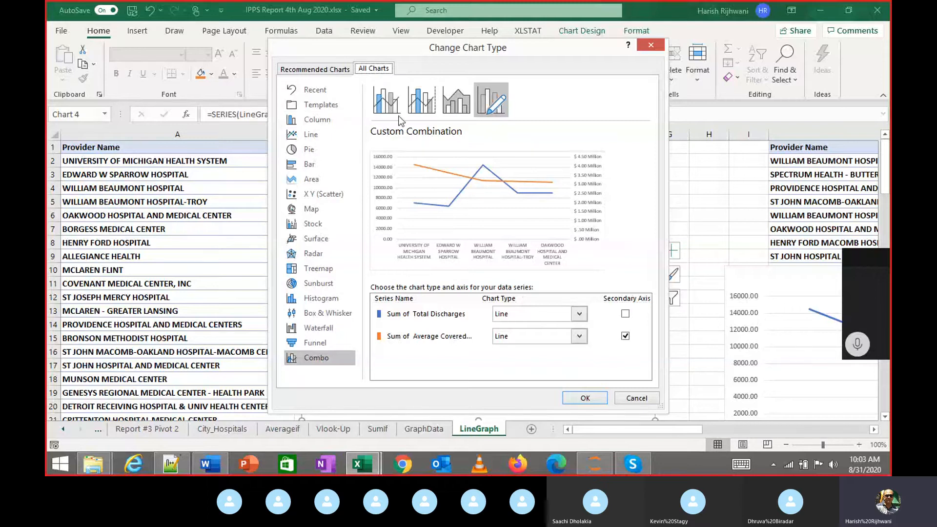
left_click(561, 317)
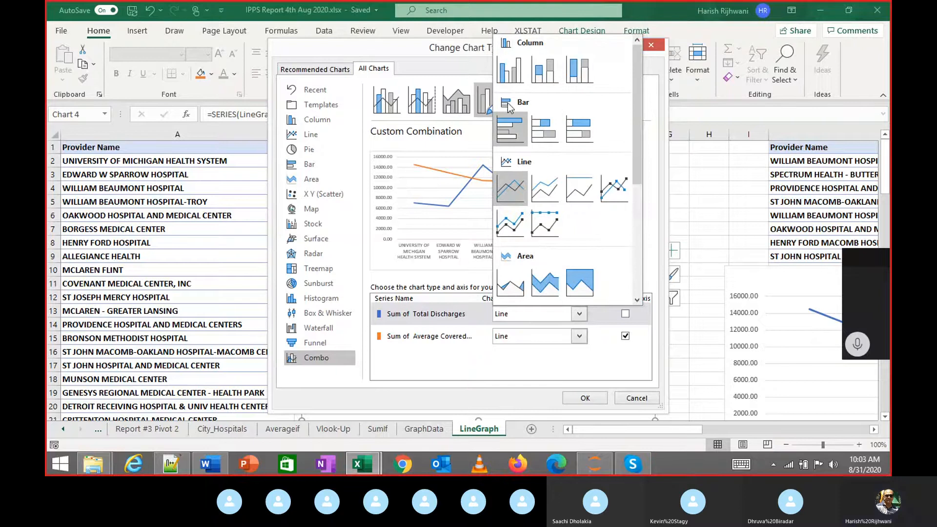
left_click(511, 81)
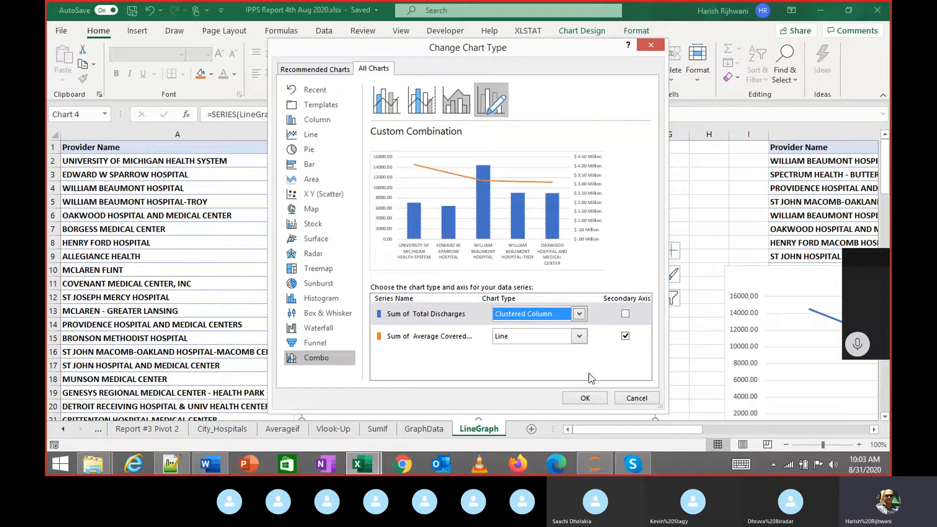
left_click(602, 400)
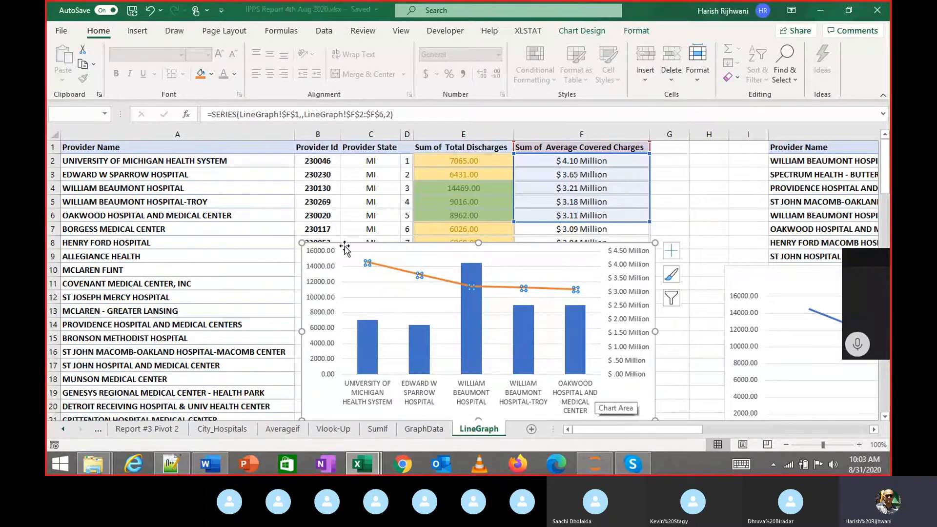
Enlarge the five-hospital combo chart in width and height, and position it just below row 6 over columns A to F
left_click_drag(481, 334, 463, 316)
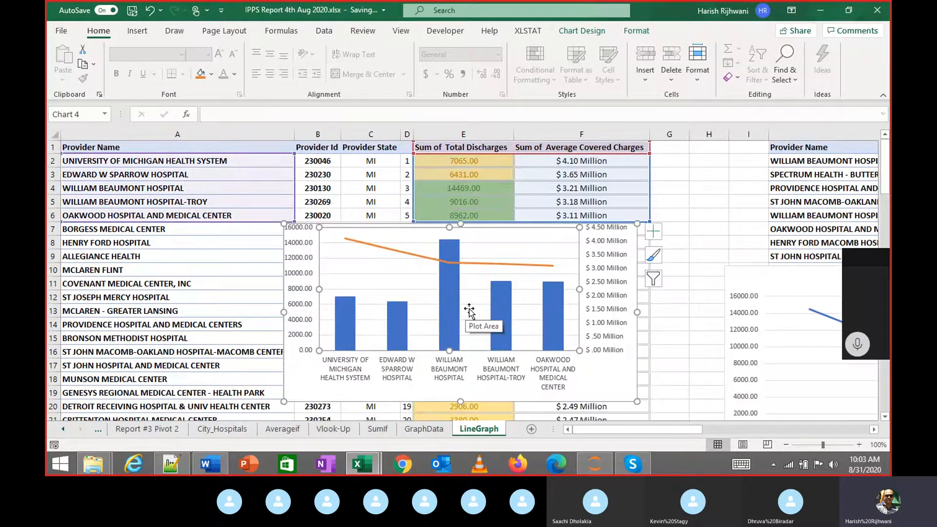
left_click(616, 387)
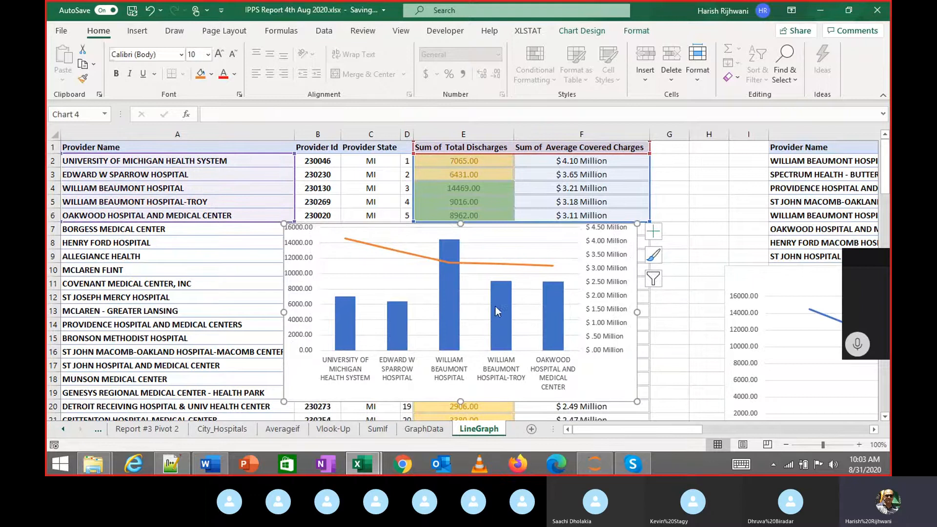
left_click_drag(636, 401, 677, 409)
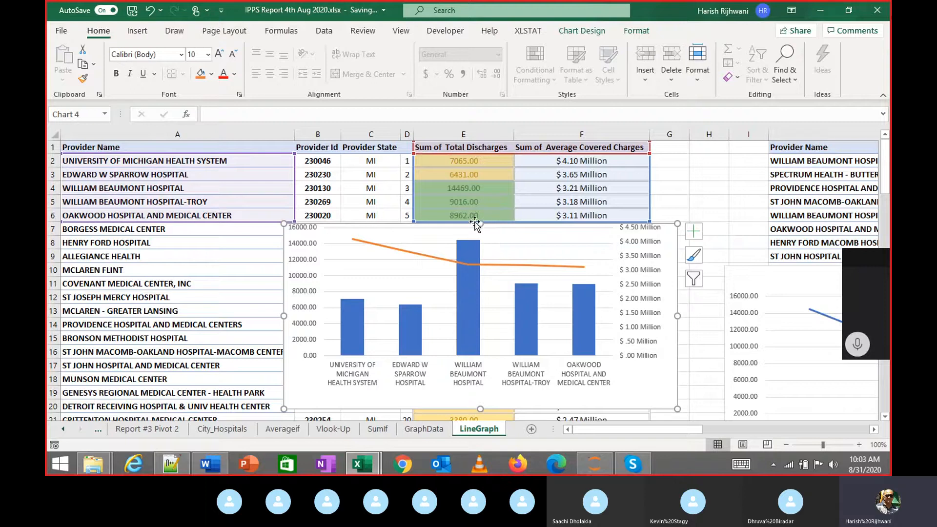
left_click_drag(347, 227, 330, 254)
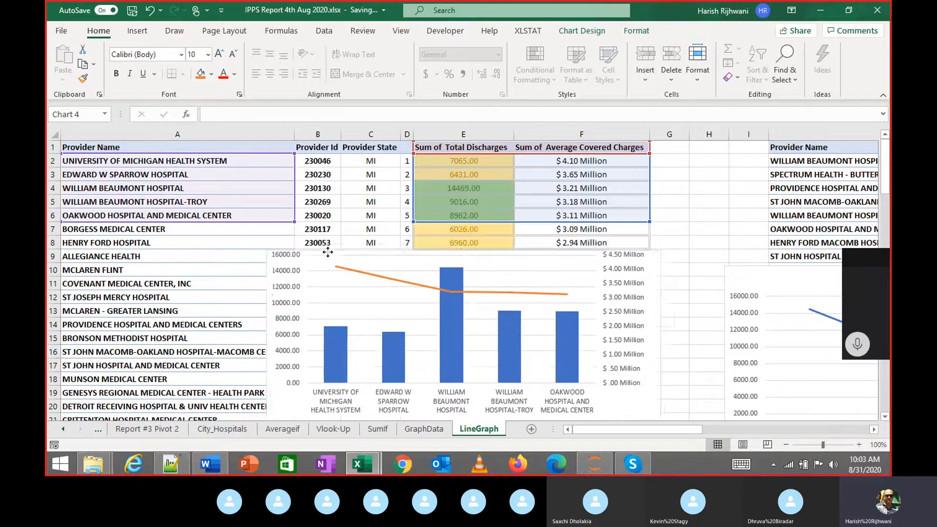
left_click_drag(465, 238, 466, 239)
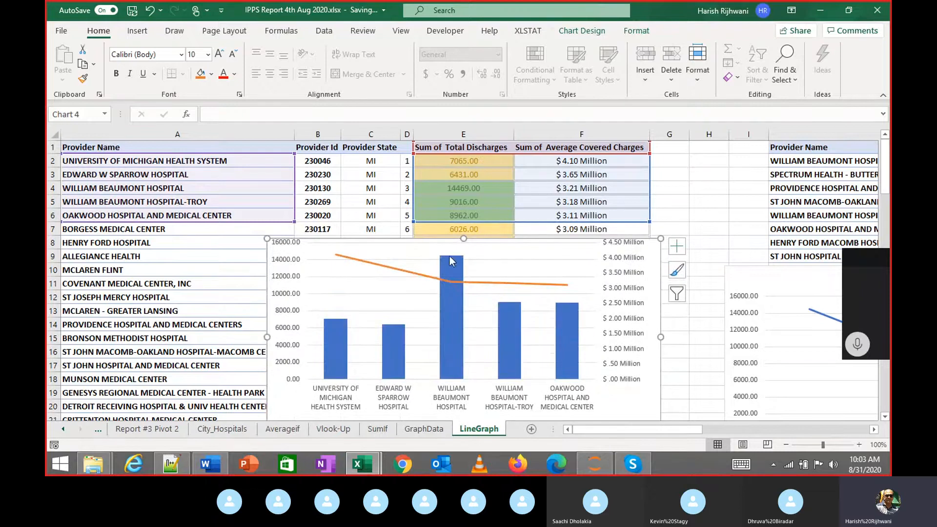
left_click_drag(382, 241, 357, 224)
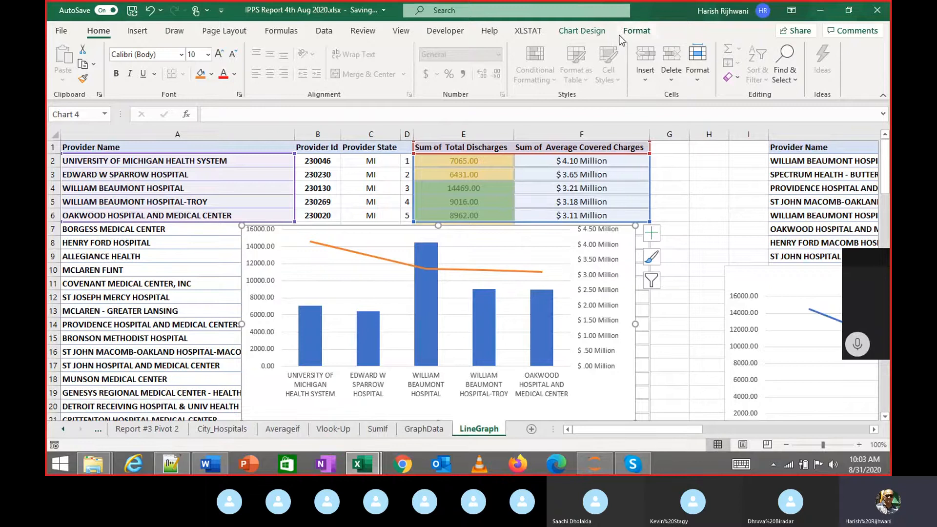
Add a legend at the bottom of the five-hospital combo chart
left_click(593, 35)
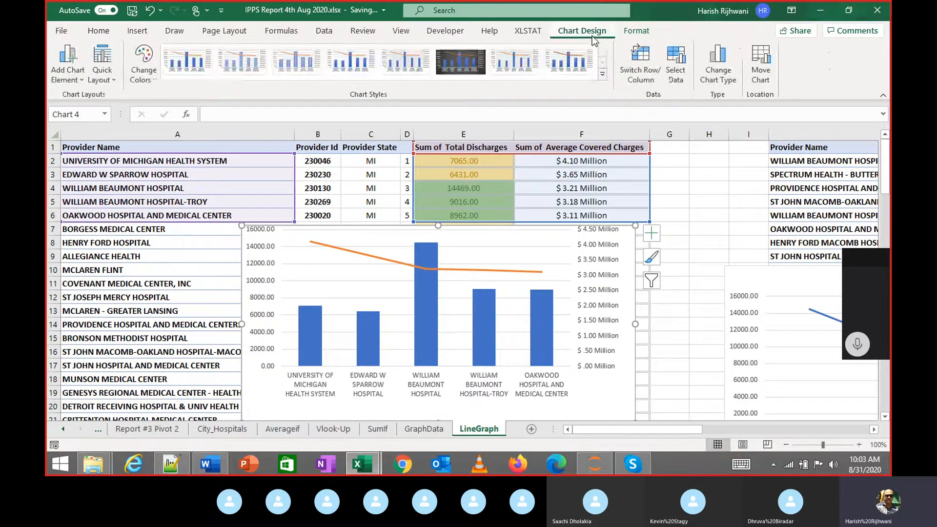
left_click(76, 75)
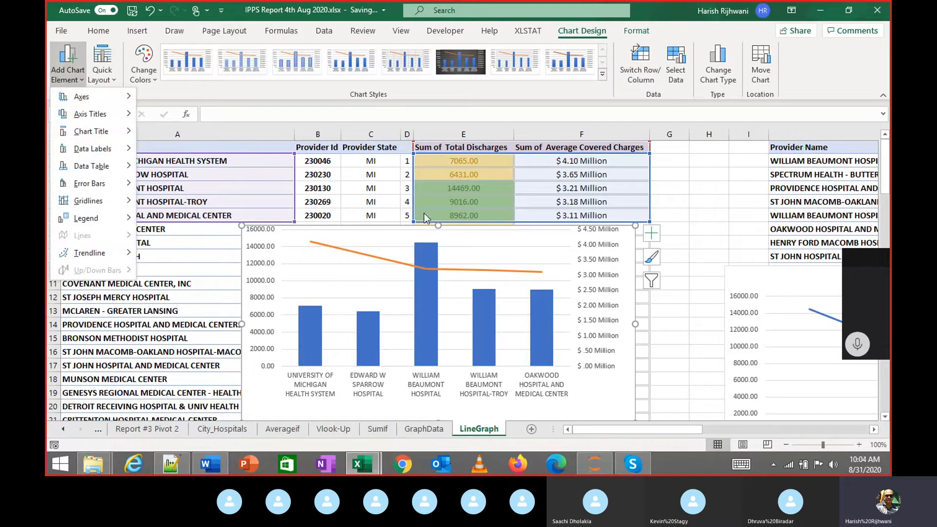
right_click(596, 392)
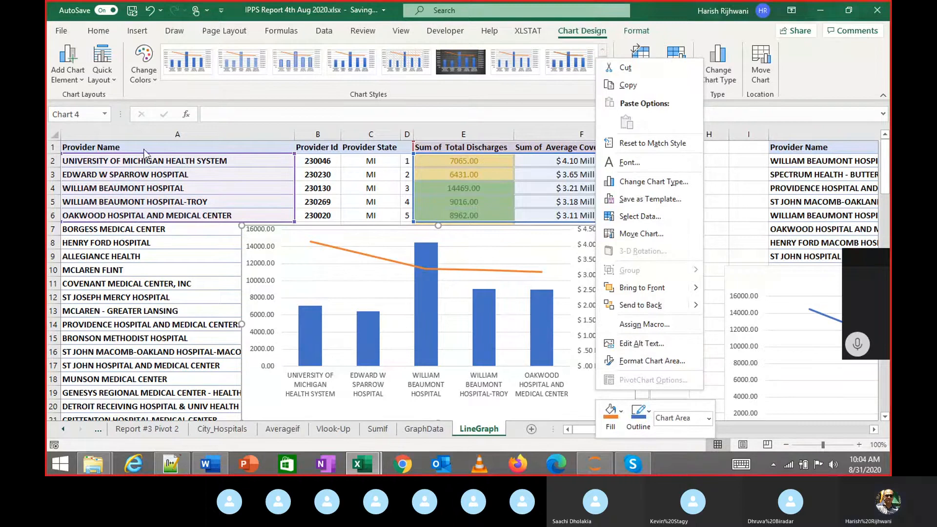
left_click(82, 69)
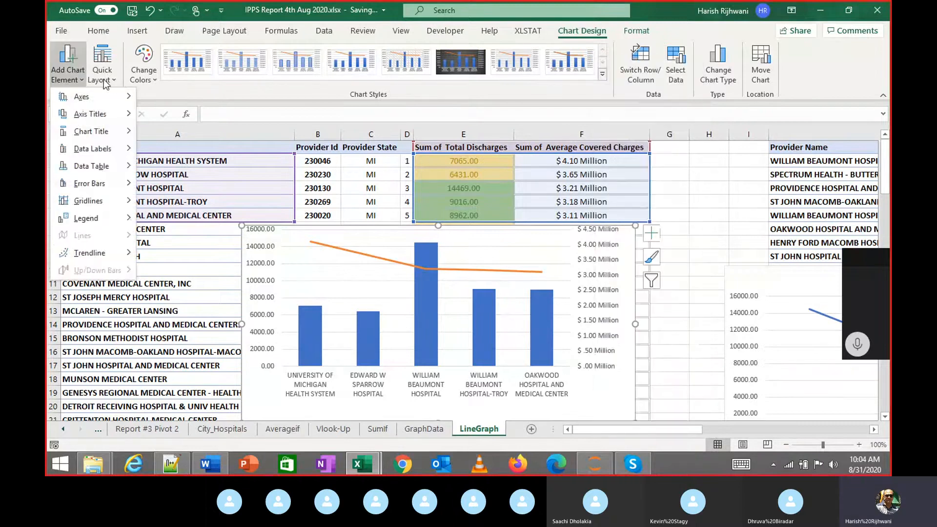
mouse_move(100, 152)
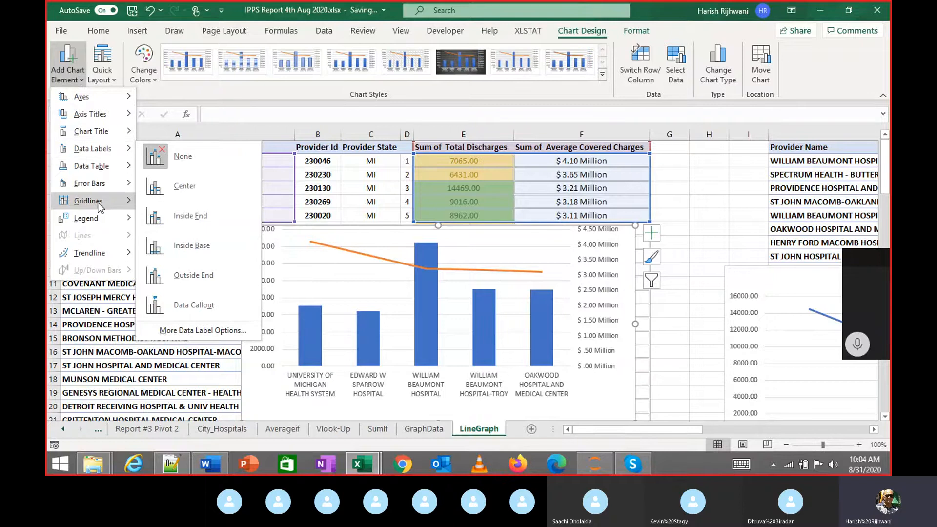
mouse_move(107, 222)
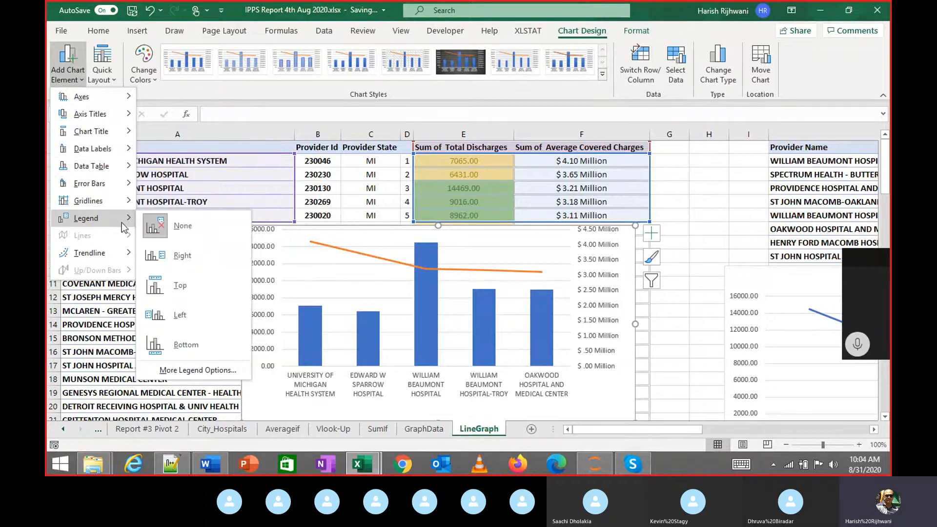
left_click(189, 347)
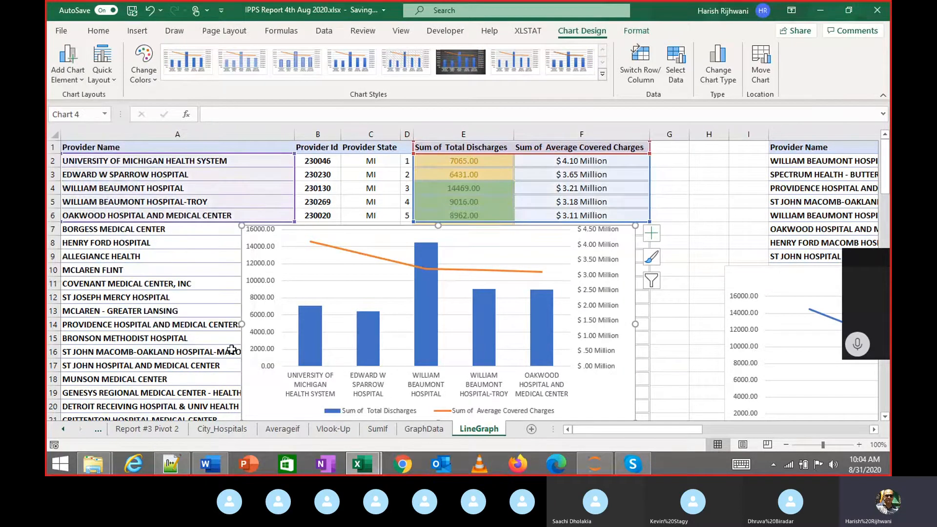
Add a title above the five-hospital combo chart reading "Discharges vs Covered Charges"
left_click(68, 63)
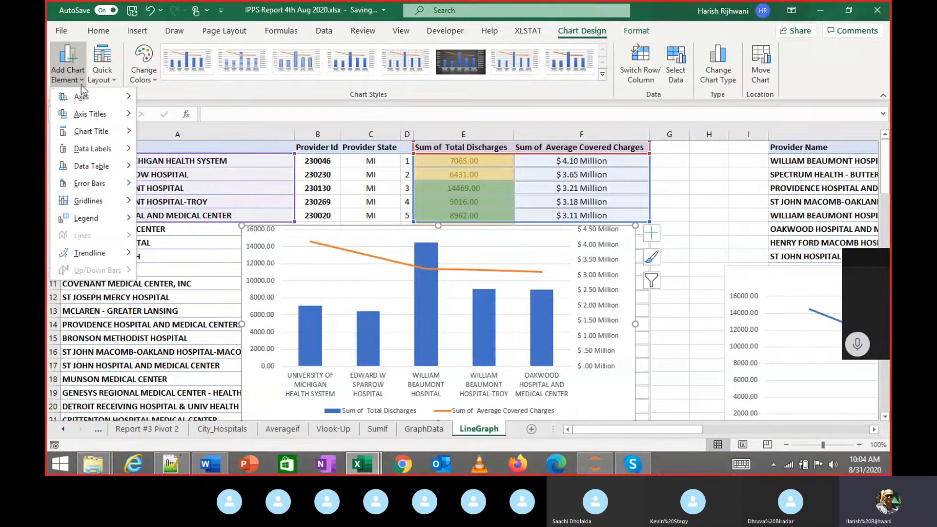
mouse_move(85, 219)
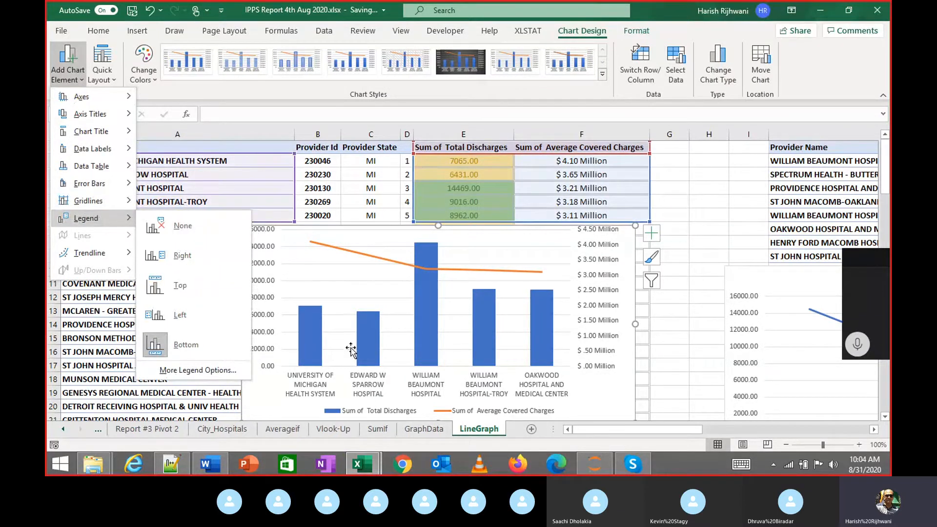
mouse_move(91, 121)
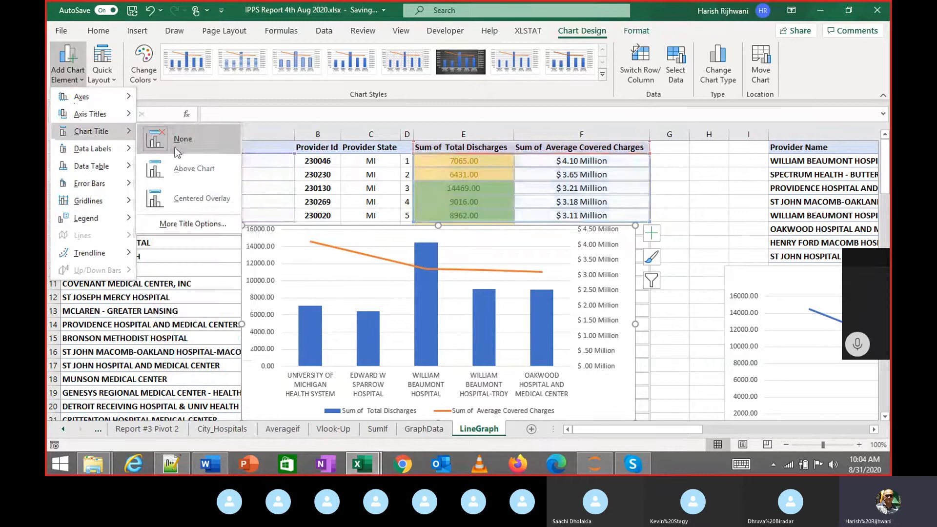
left_click(195, 169)
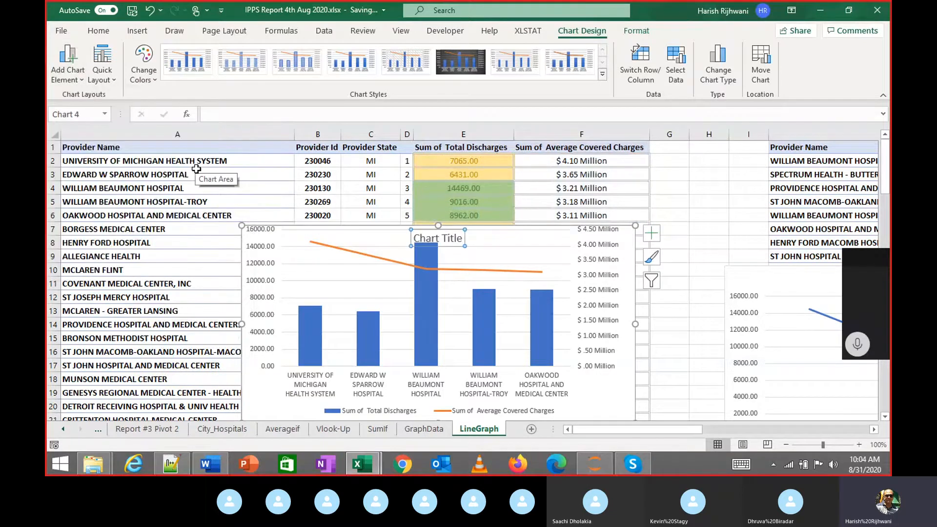
triple_click(459, 238)
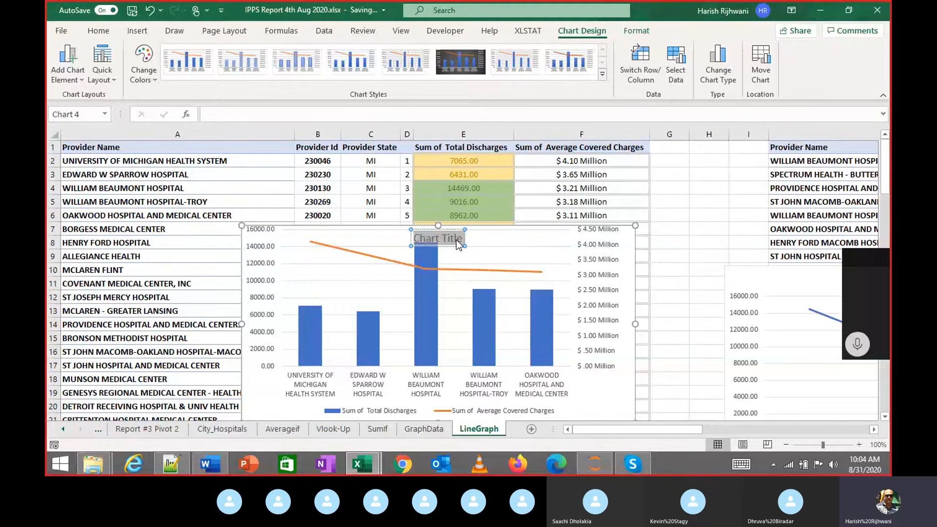
type("Discha")
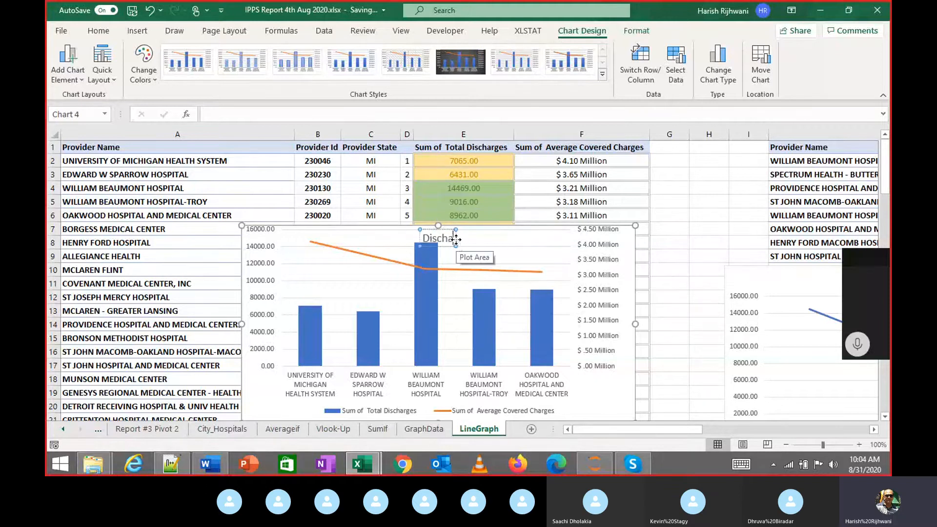
type("rges vs")
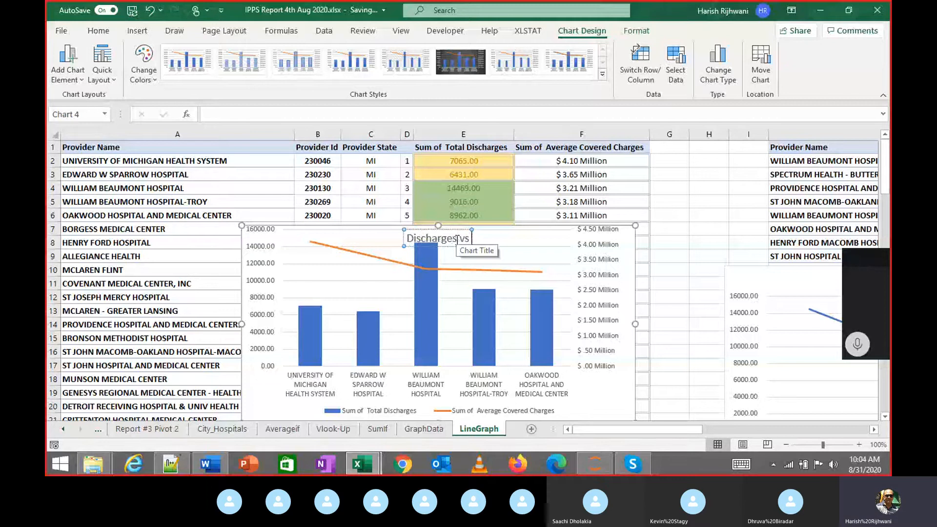
type(" Cov")
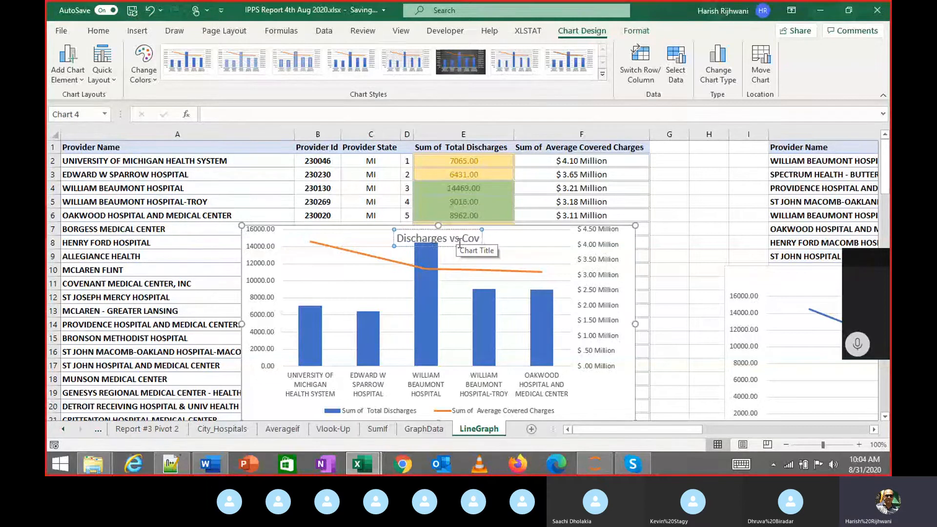
type("er")
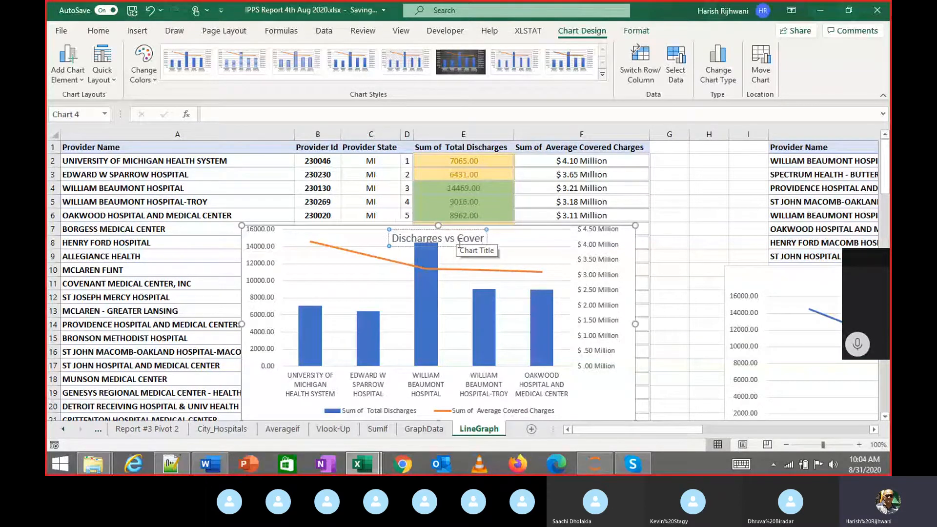
type("ed Charges")
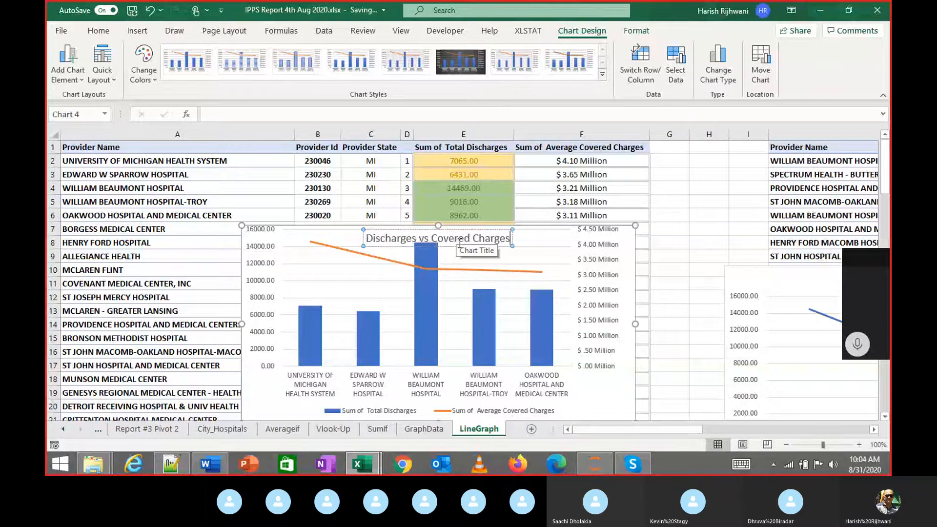
left_click(310, 242)
Make the combo chart's title bold and reduce its font size to 11
left_click(382, 238)
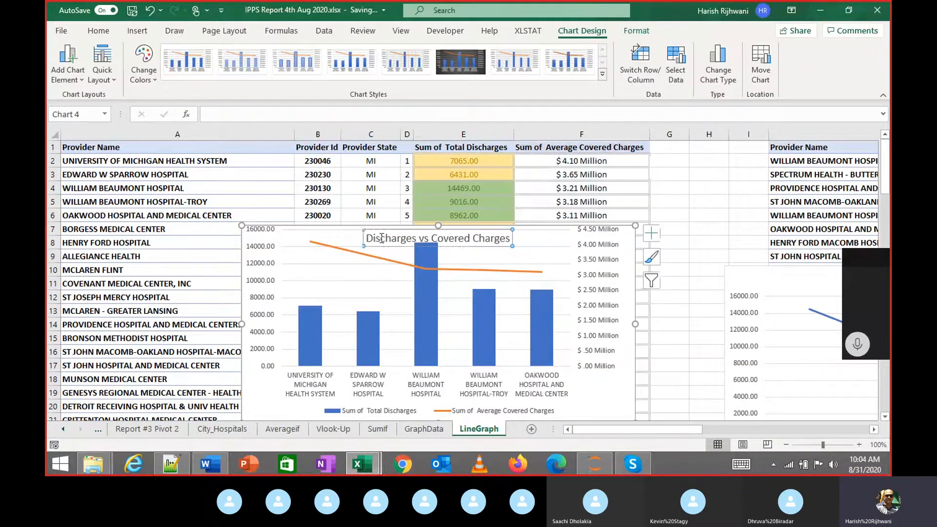
left_click(99, 32)
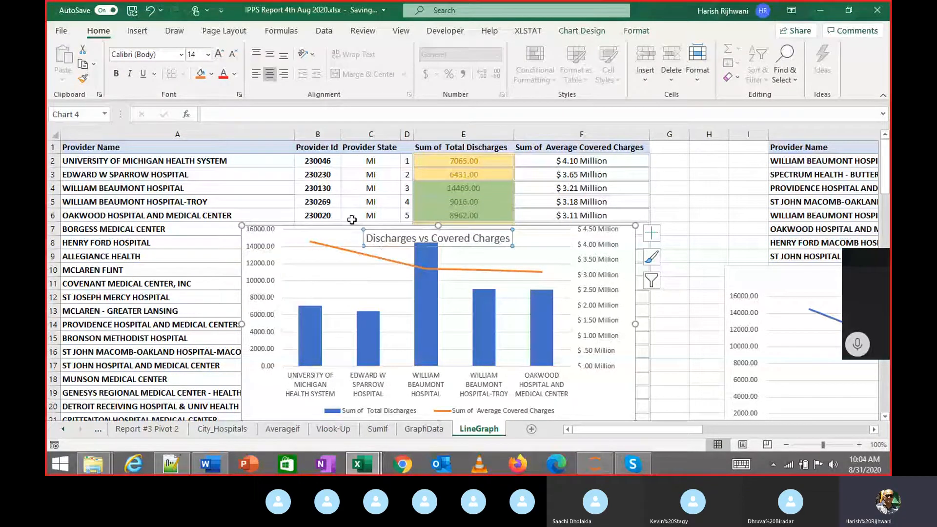
left_click(233, 58)
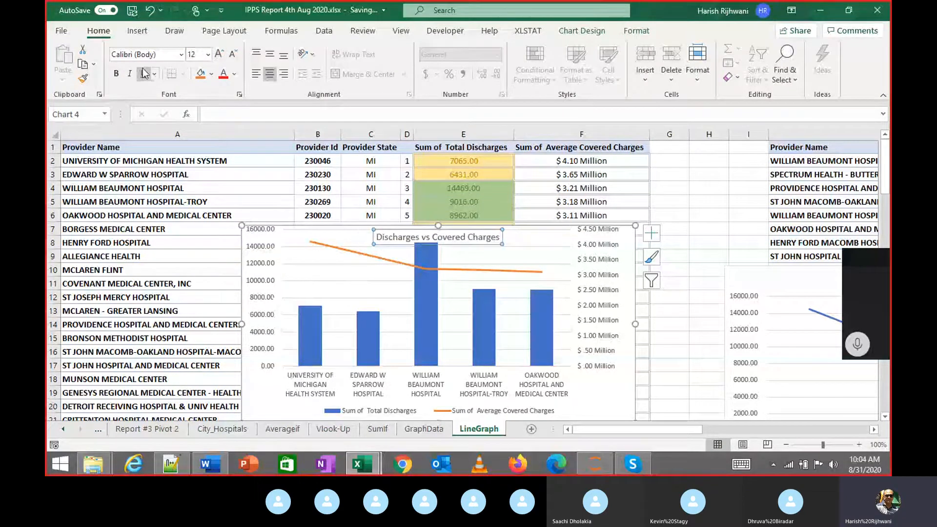
left_click(118, 76)
left_click(233, 56)
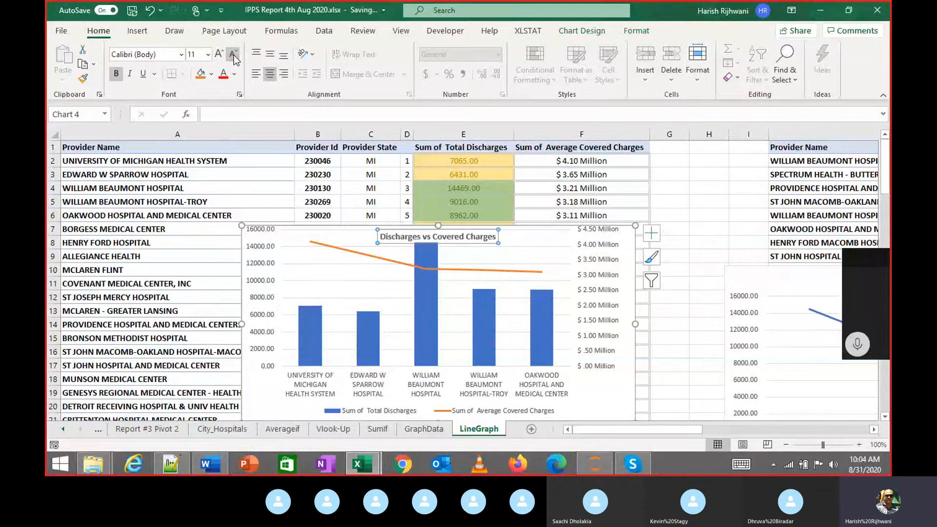
Enlarge the combo chart from its lower-left corner so it extends down to row 23
scroll(581, 371, "down", 2)
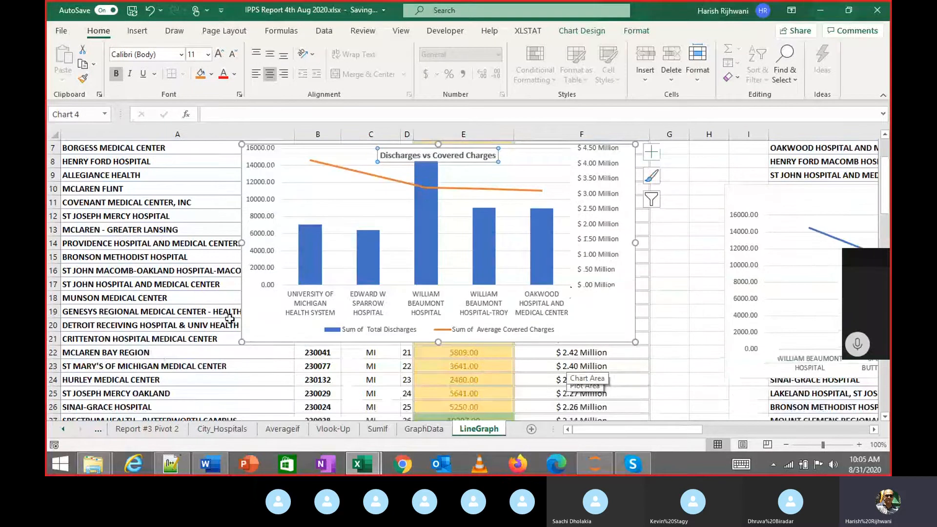
left_click_drag(242, 343, 234, 370)
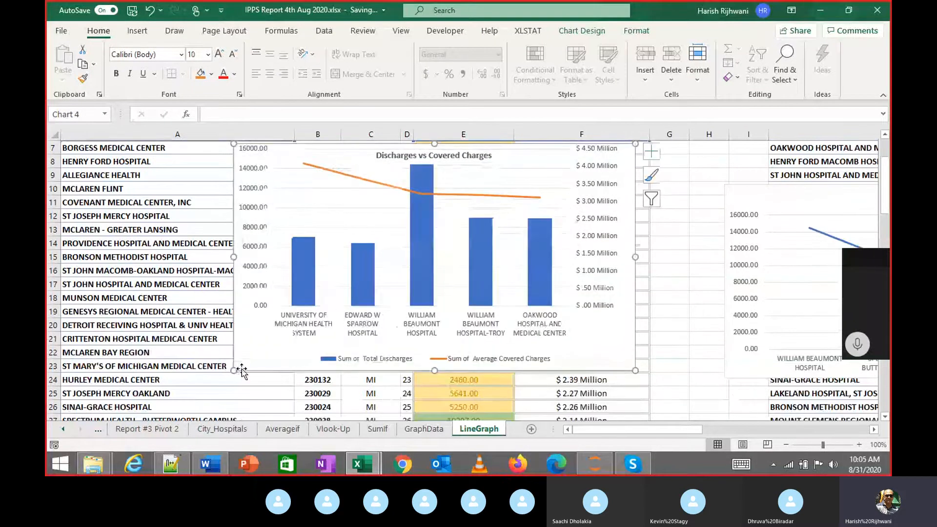
Try shrinking the combo chart's plot area from above to clear the title, and undo the resize
left_click(520, 170)
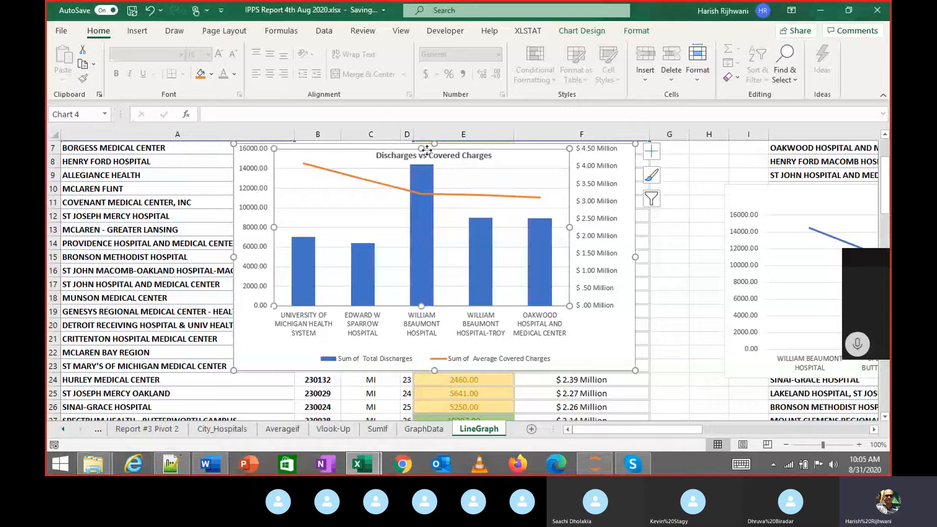
left_click_drag(423, 149, 423, 177)
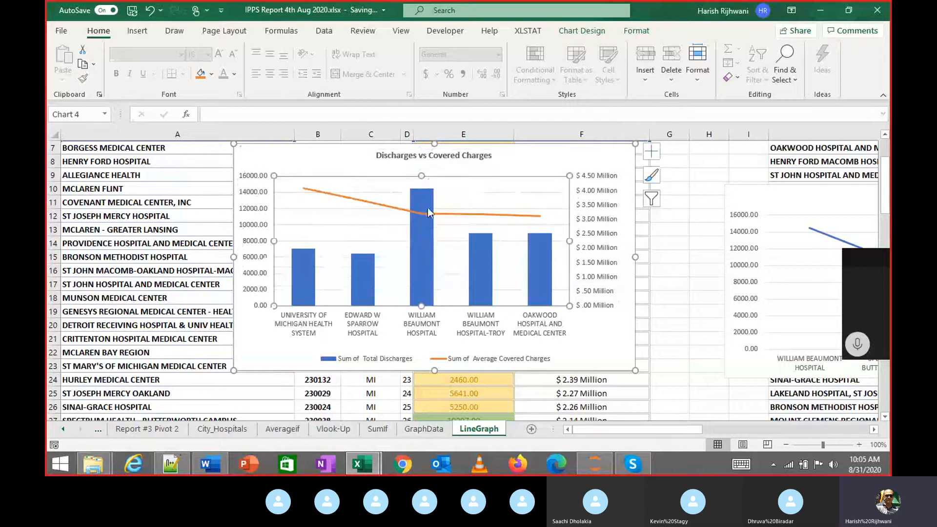
left_click(520, 168)
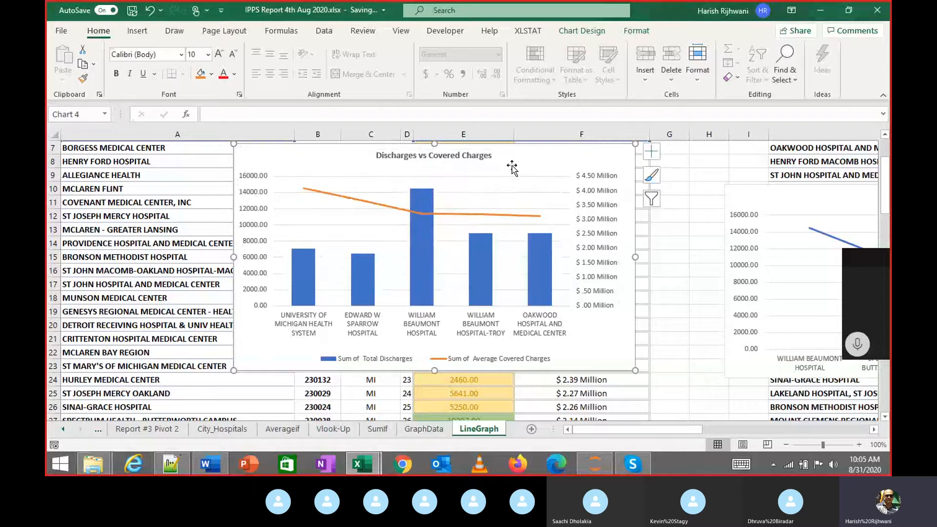
left_click(418, 179)
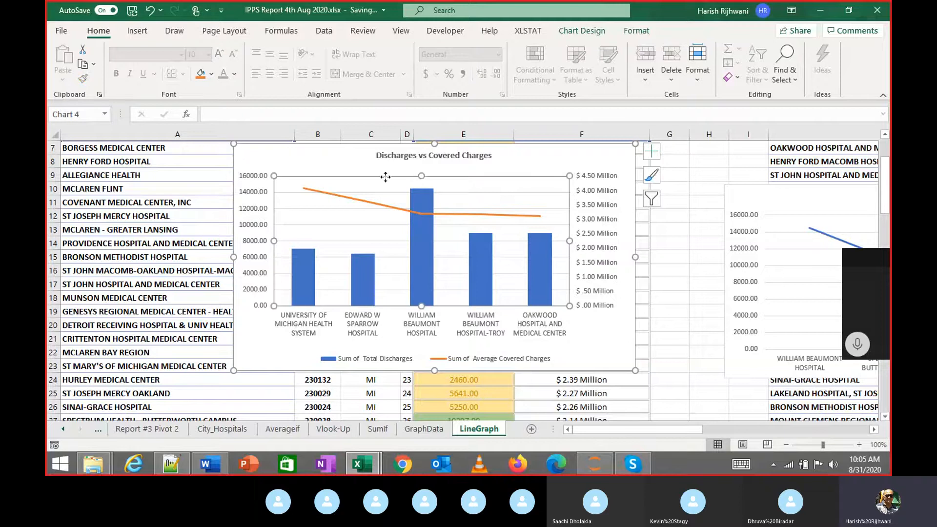
key("ctrl+z")
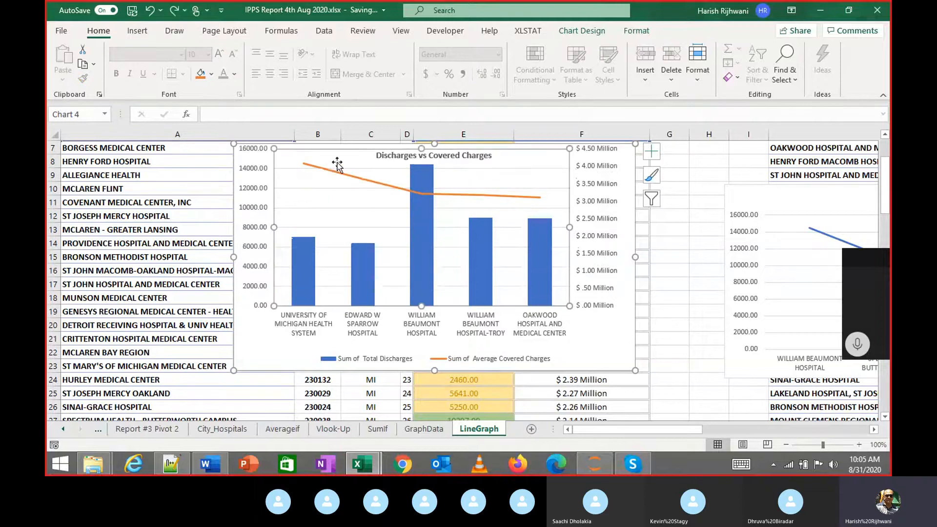
left_click(267, 355)
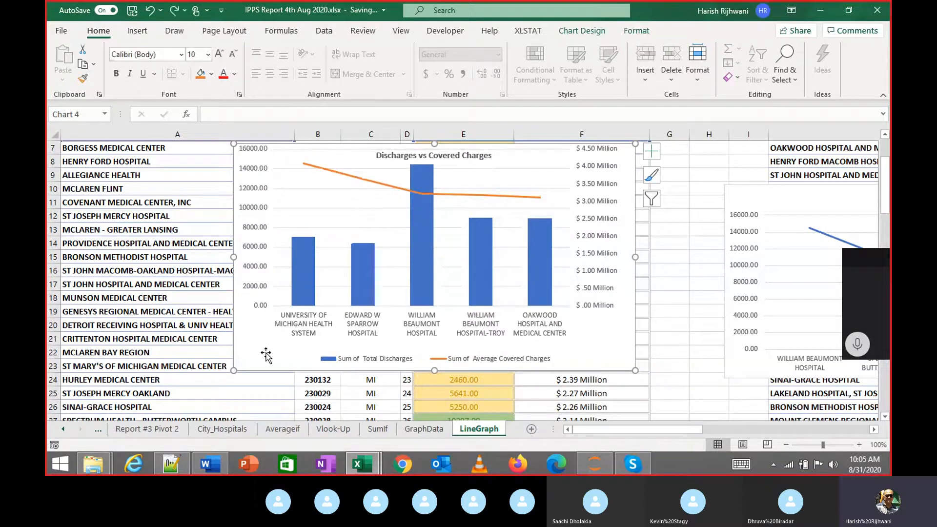
Lower the plot area's upper edge to clear the chart title, and nudge the title slightly down into the freed space
left_click(278, 180)
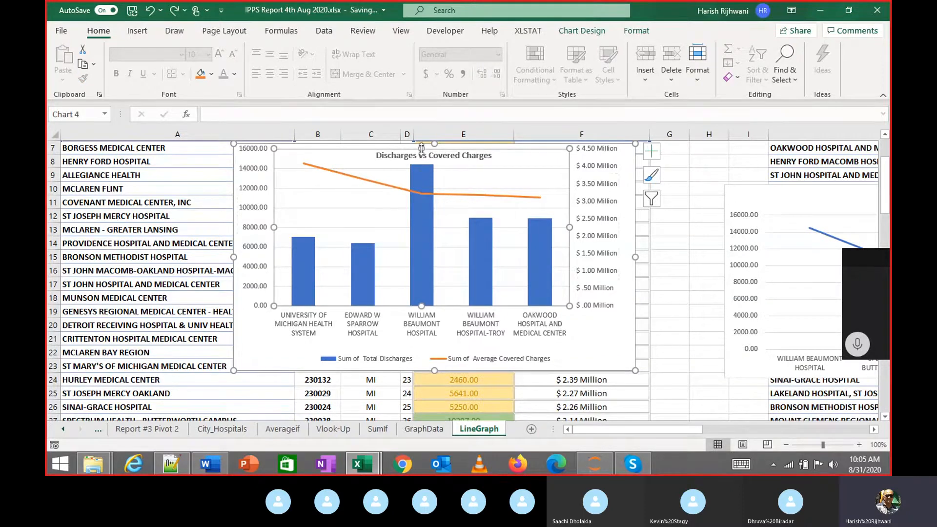
left_click_drag(421, 148, 421, 177)
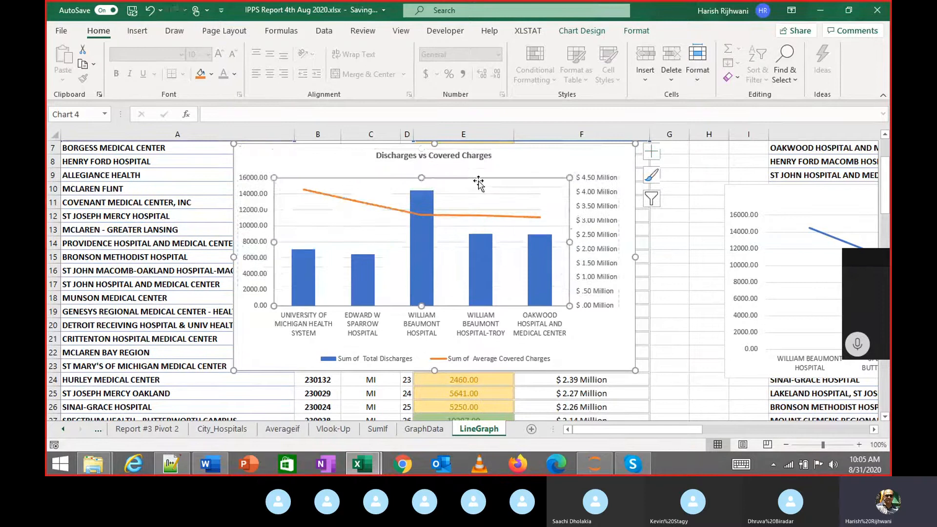
left_click(471, 160)
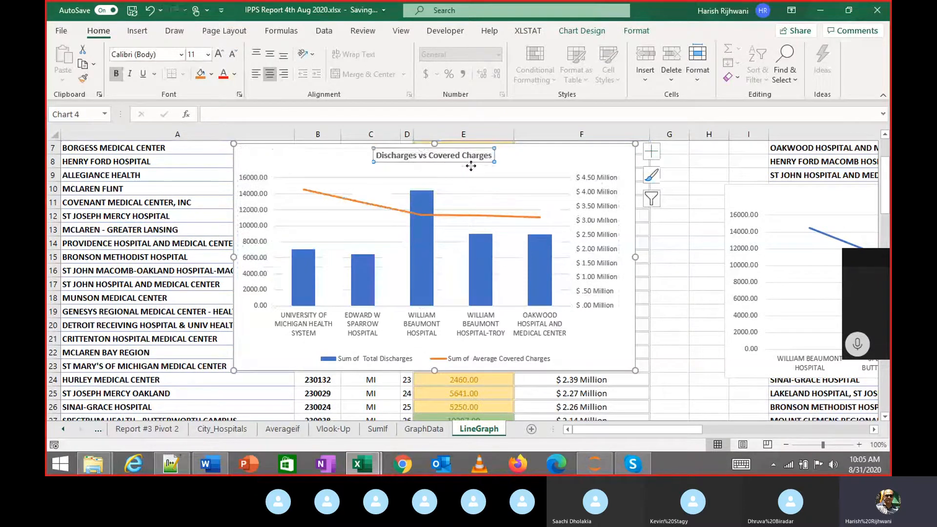
left_click_drag(471, 161, 472, 165)
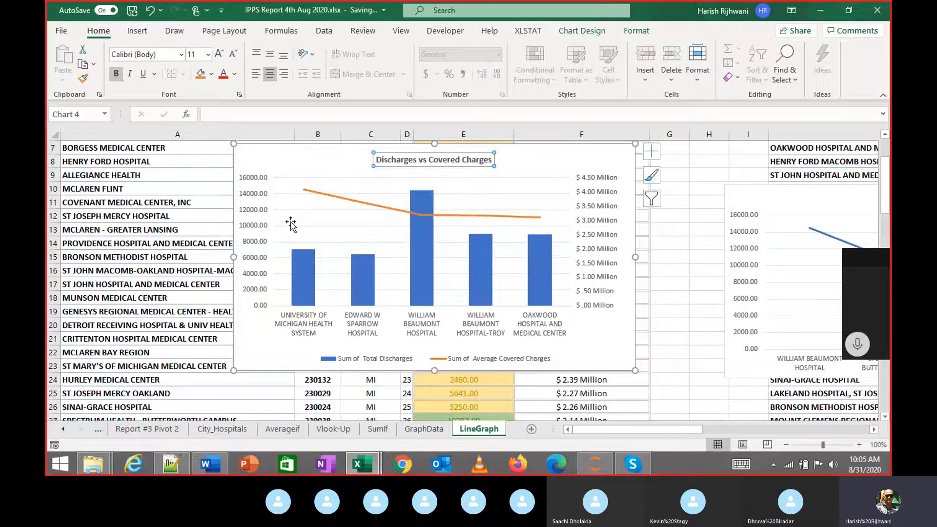
Set the display units of the combo chart's primary vertical axis to Thousands, with the units label shown, and close the axis formatting
right_click(252, 211)
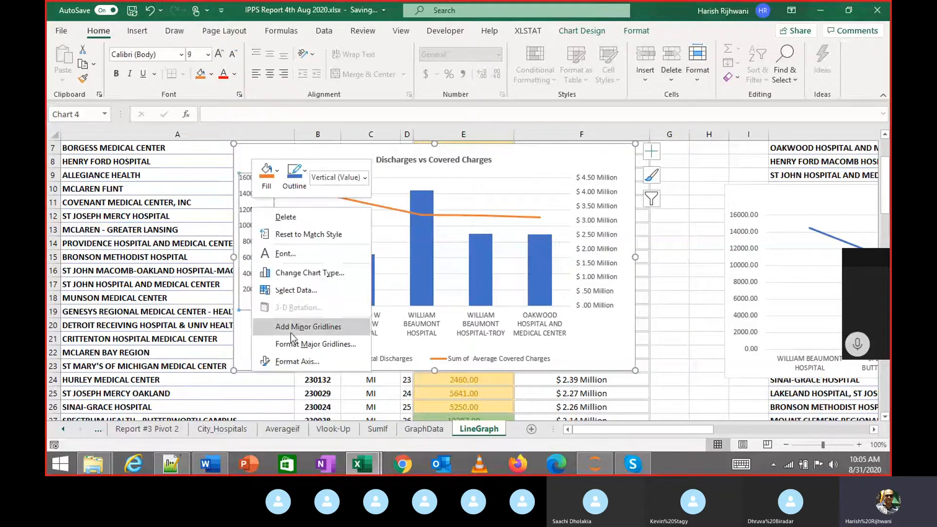
left_click(290, 361)
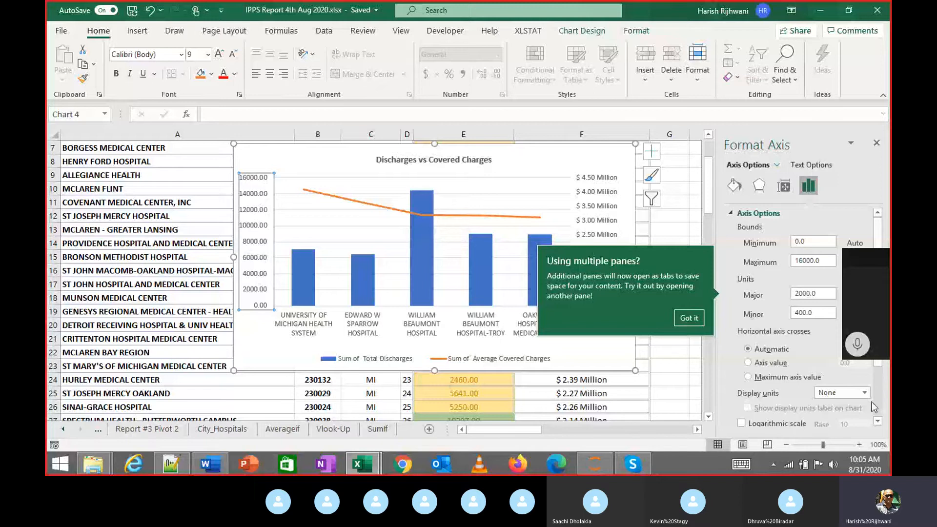
left_click(688, 315)
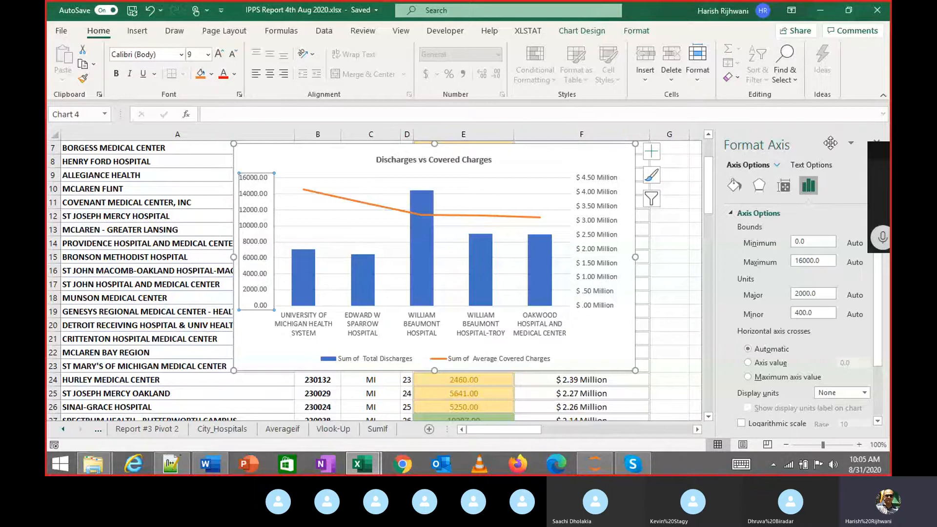
left_click_drag(832, 137, 733, 70)
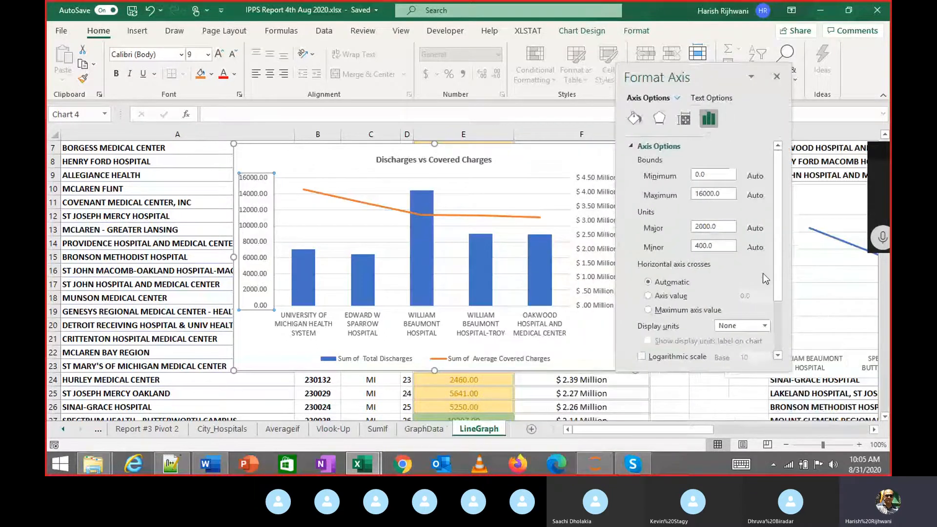
scroll(777, 303, "down", 3)
left_click(766, 256)
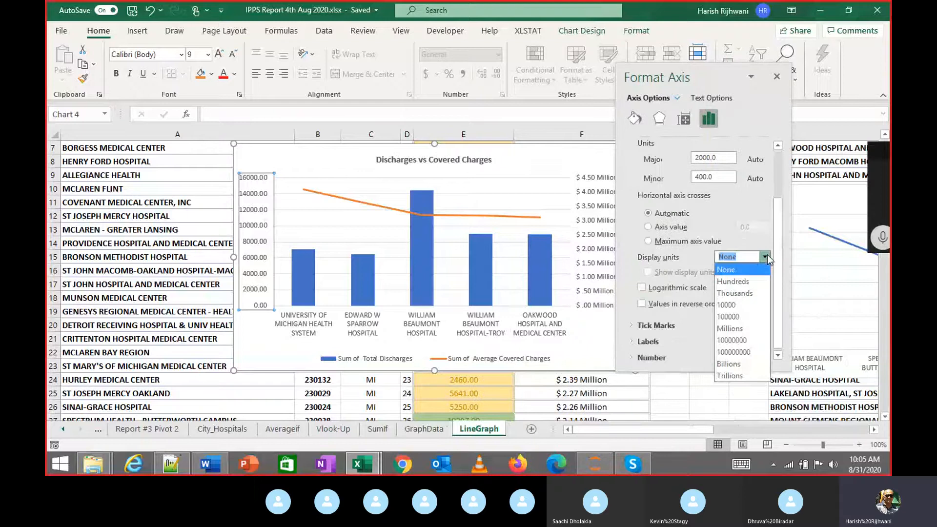
left_click(746, 293)
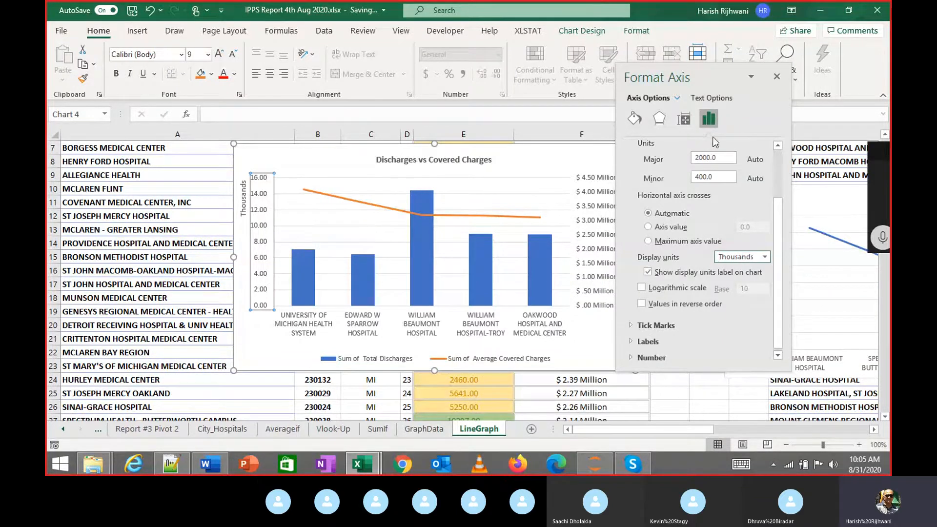
left_click(776, 77)
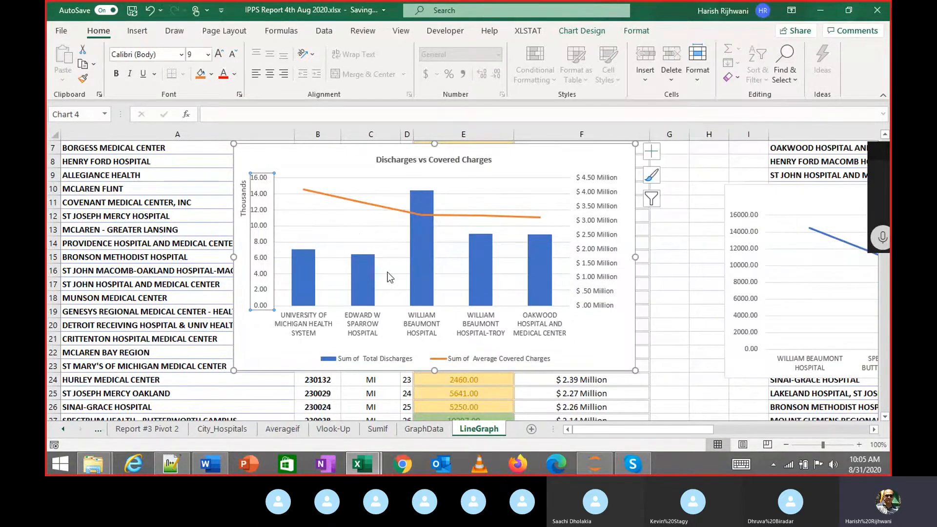
Add data labels to the Total Discharges columns in the combo chart
left_click(418, 265)
right_click(417, 264)
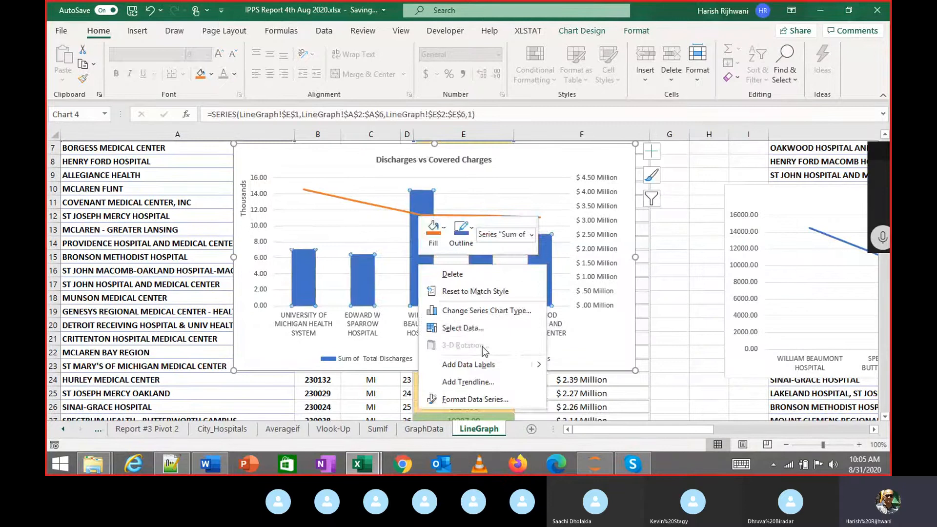
left_click(504, 364)
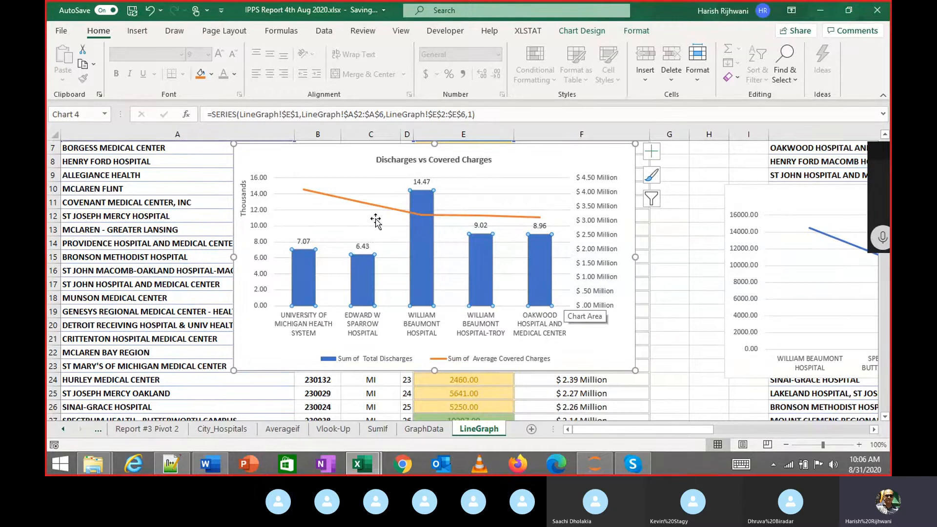
Select the combo chart's plot area and open its border formatting options
left_click(332, 181)
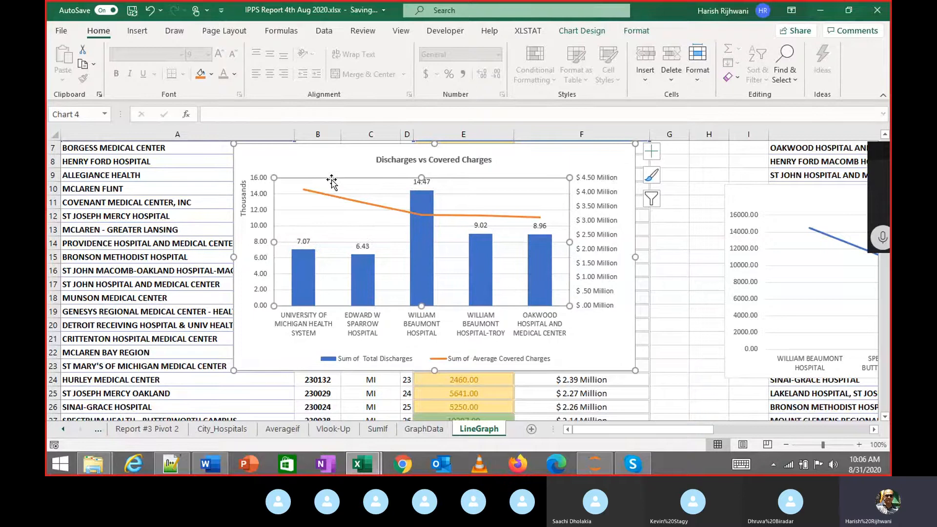
left_click(603, 31)
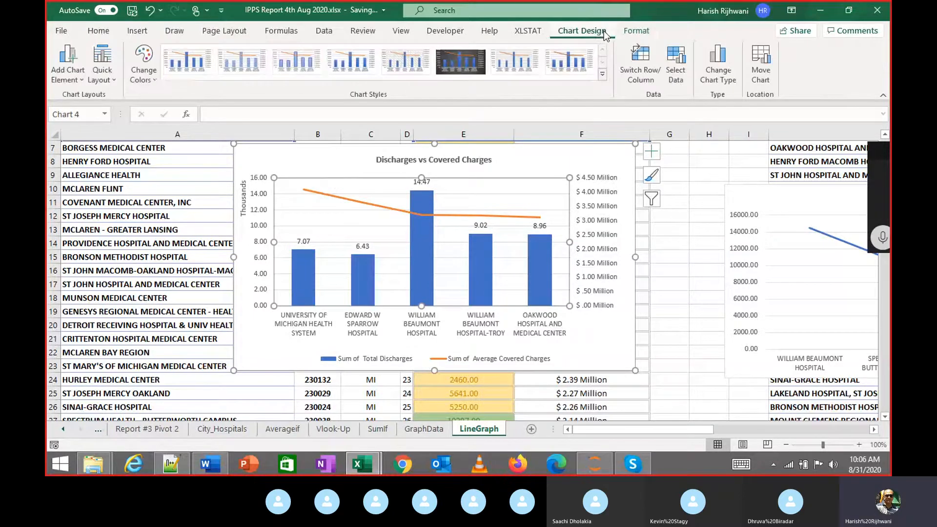
left_click(635, 30)
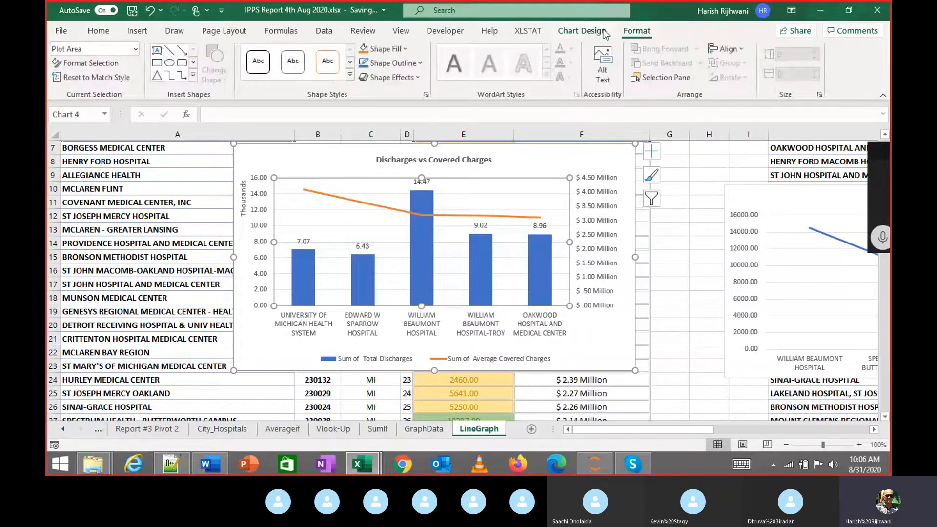
left_click(583, 31)
right_click(313, 178)
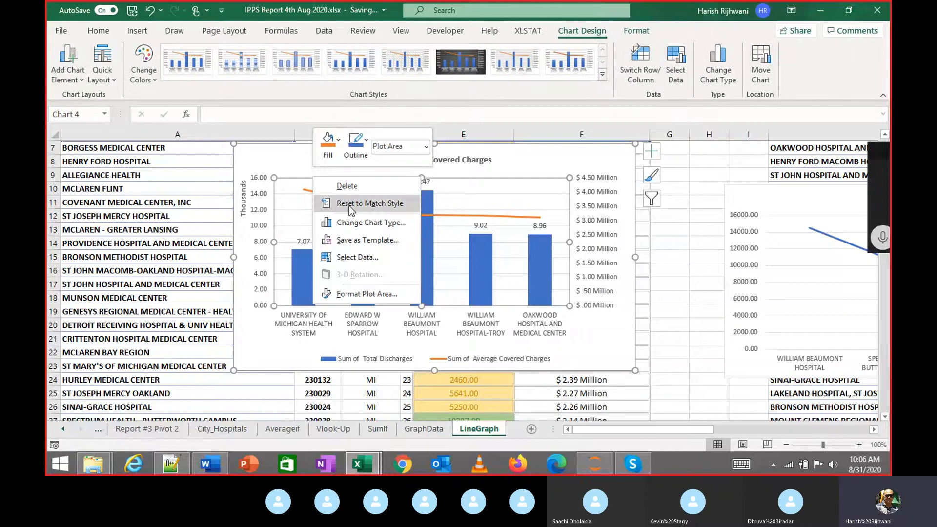
left_click(377, 291)
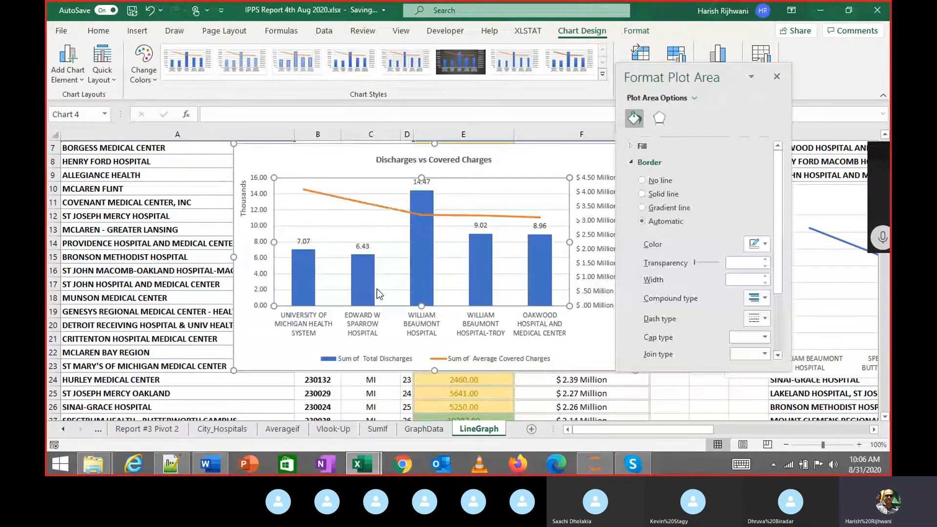
right_click(350, 180)
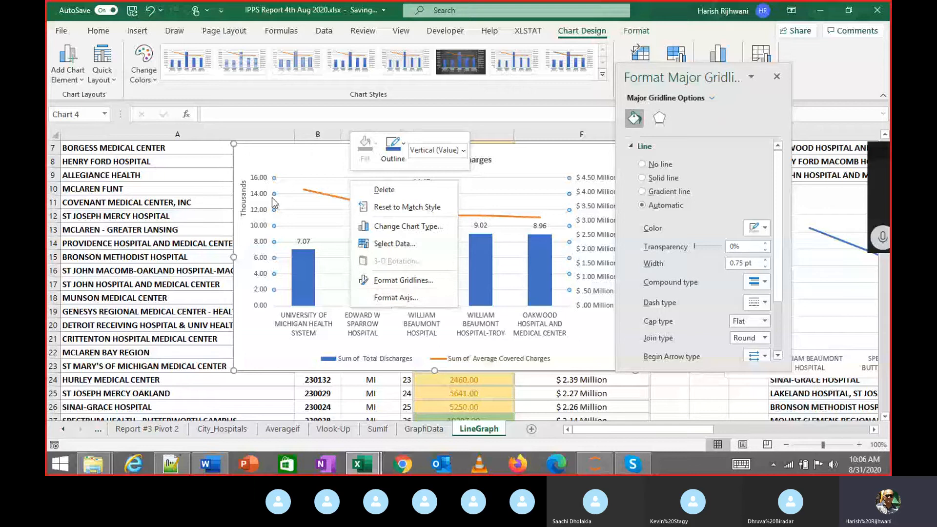
left_click(305, 177)
left_click(313, 180)
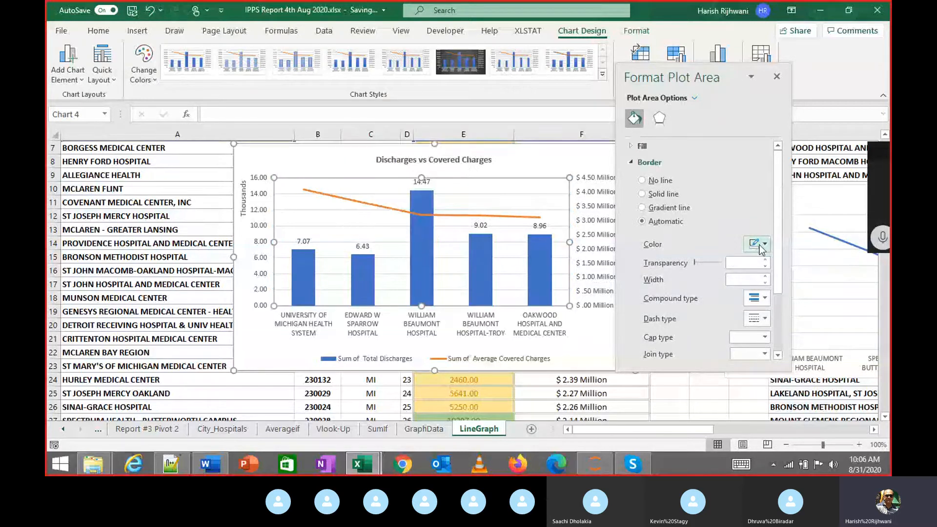
Give the plot area of the Discharges vs Covered Charges chart a solid light grey fill
left_click(630, 146)
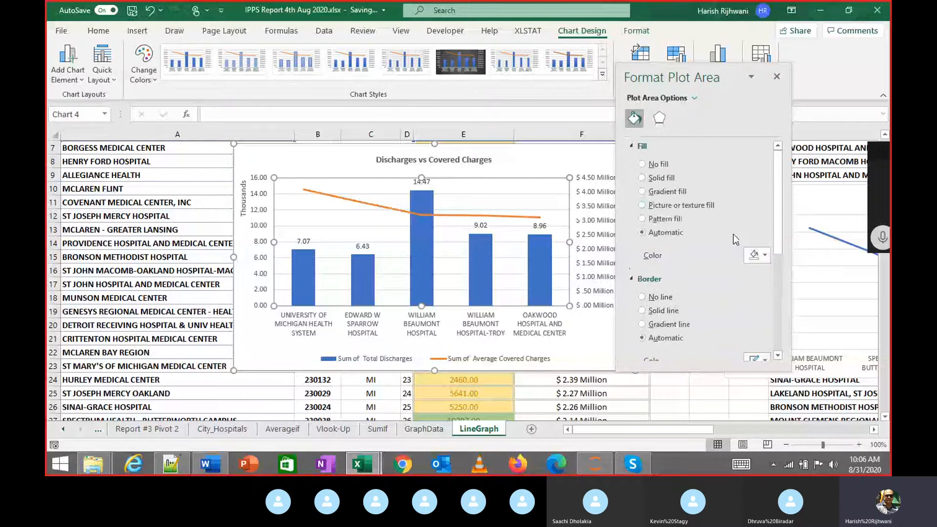
left_click(762, 255)
left_click(750, 304)
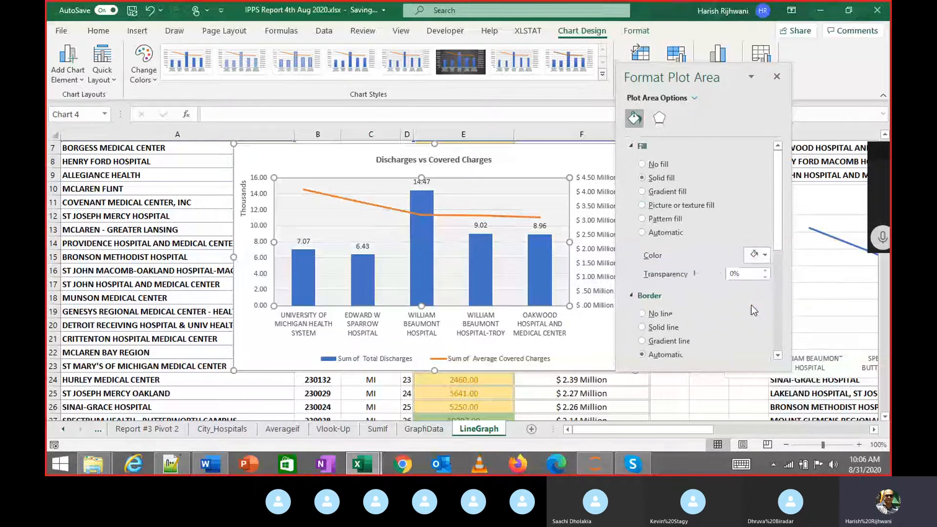
left_click(777, 76)
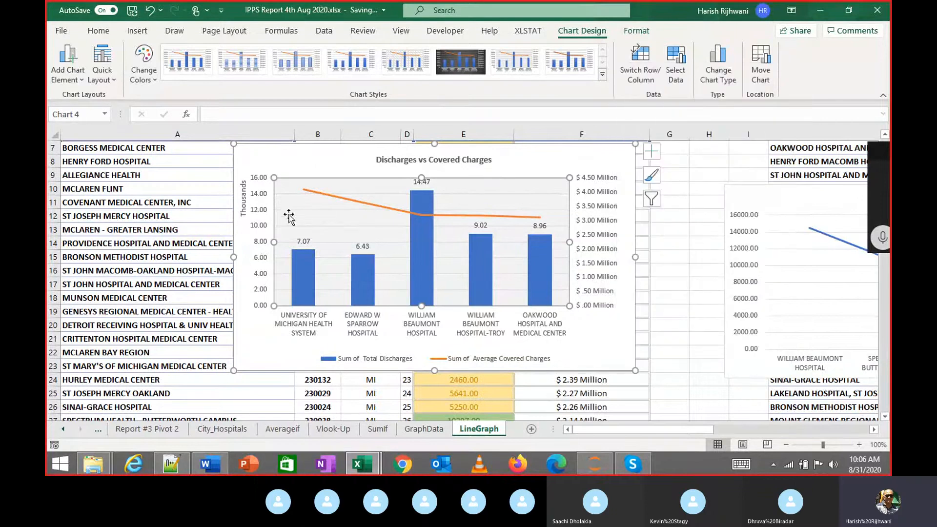
Try black for the chart's major gridlines and settle on a solid light grey line
right_click(282, 210)
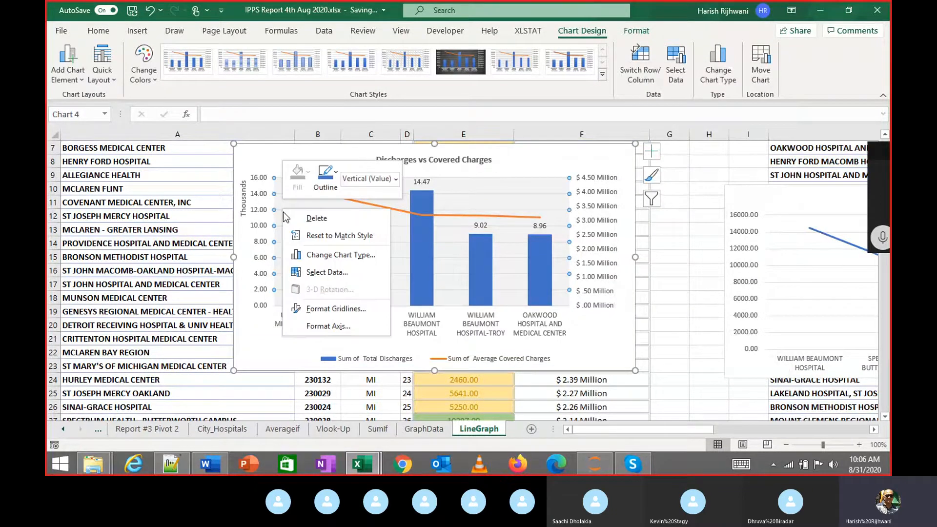
left_click(332, 309)
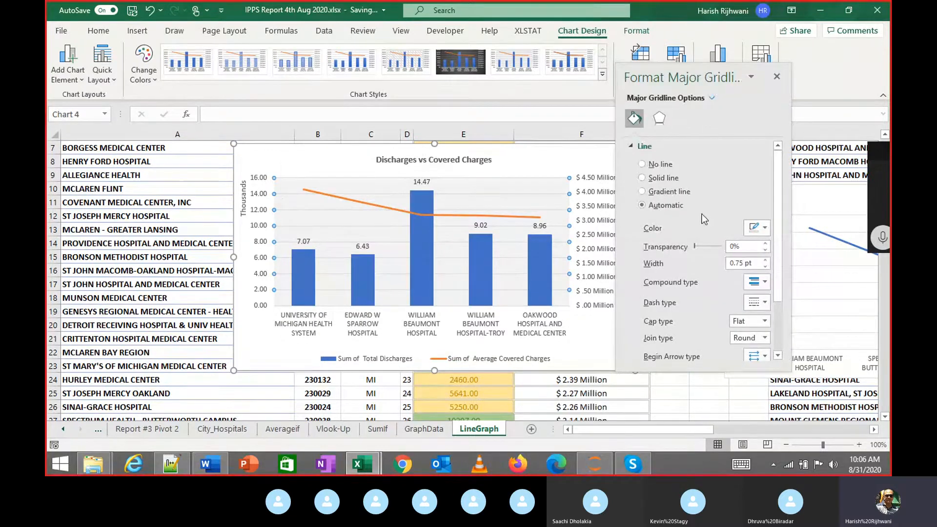
scroll(702, 214, "down", 1)
left_click(756, 198)
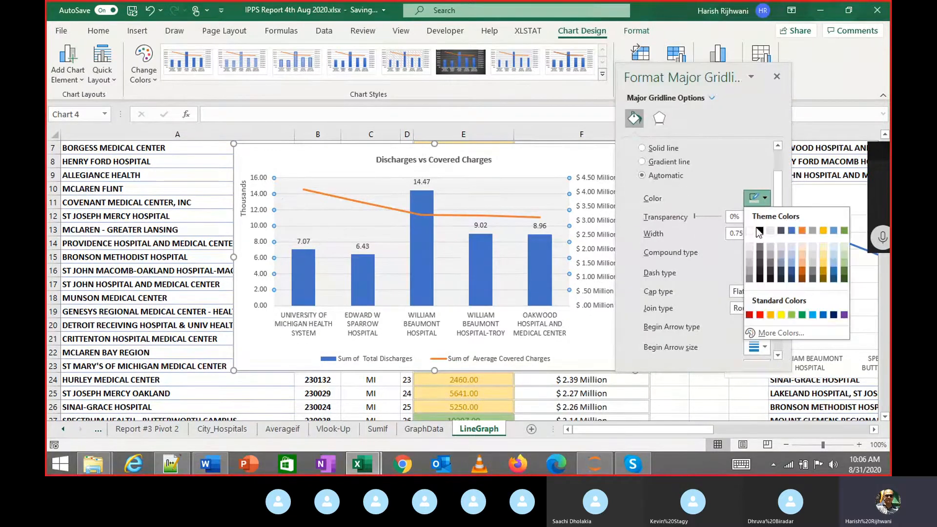
left_click(763, 232)
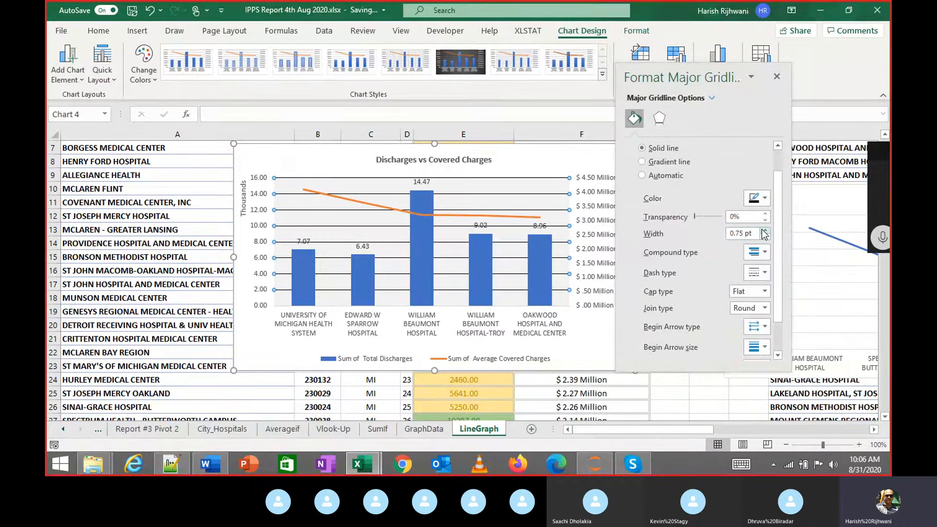
left_click(758, 199)
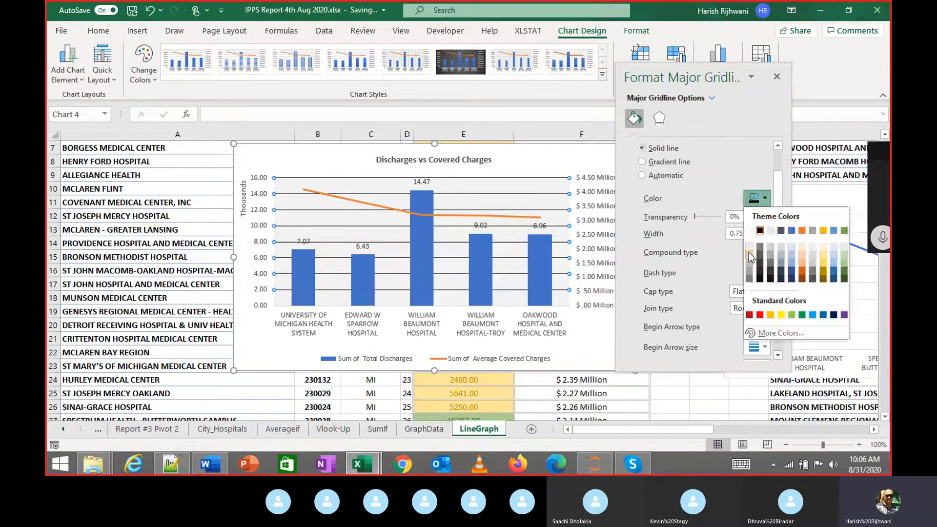
left_click(749, 252)
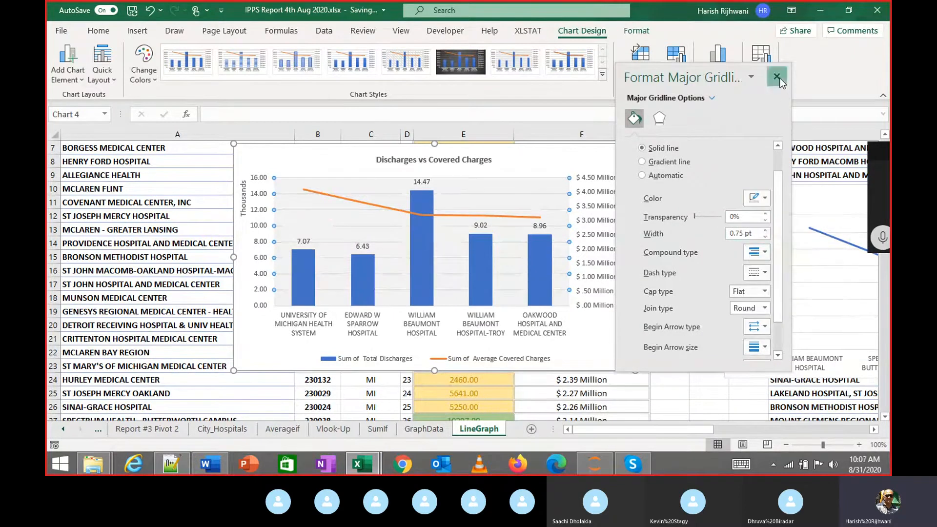
left_click(776, 77)
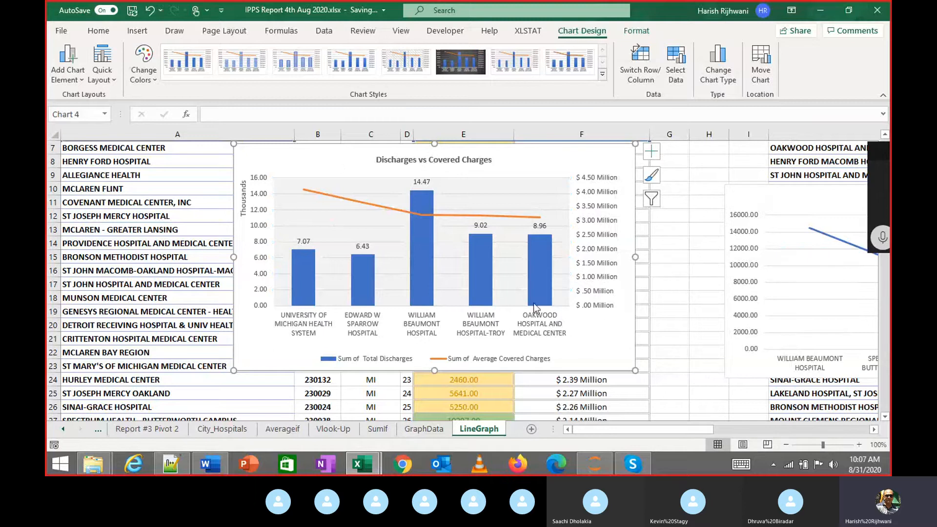
Switch to Skype to read the meeting chat messages and return to the chart in Excel
mouse_move(478, 253)
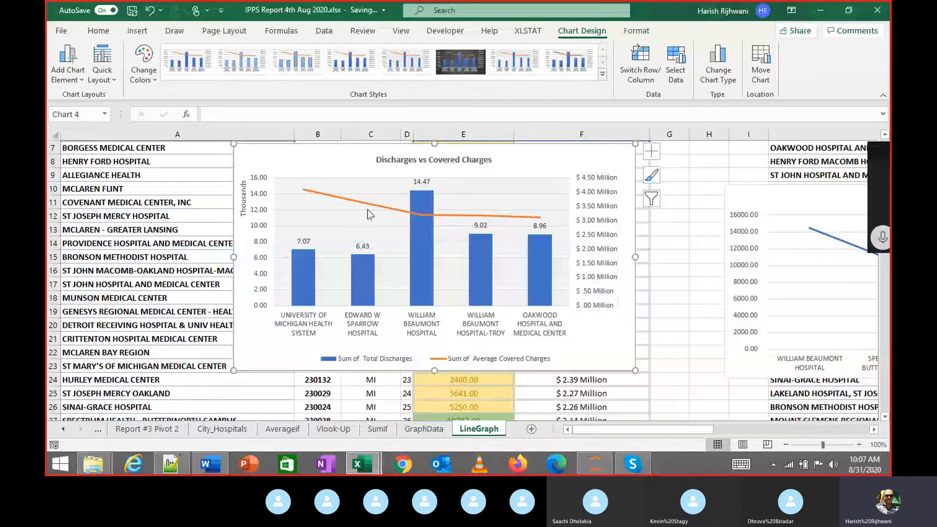
left_click(633, 466)
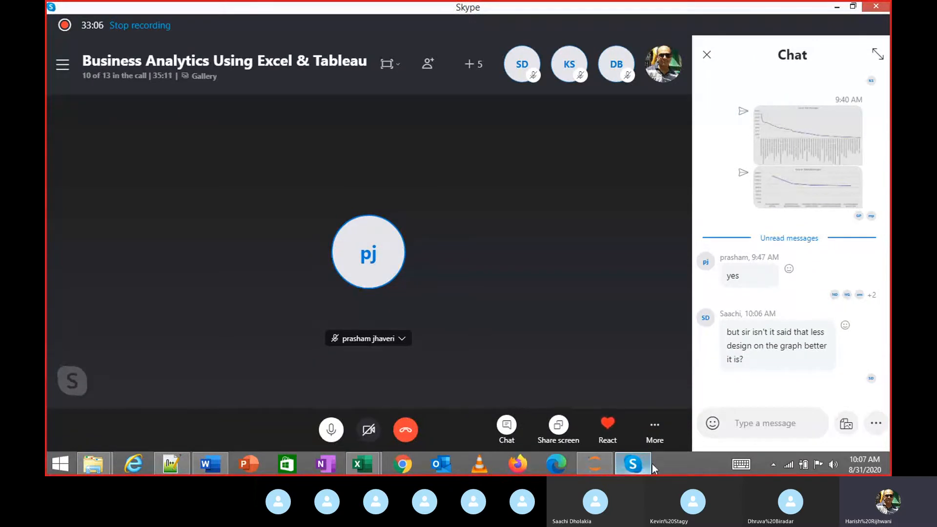
key("alt+Tab")
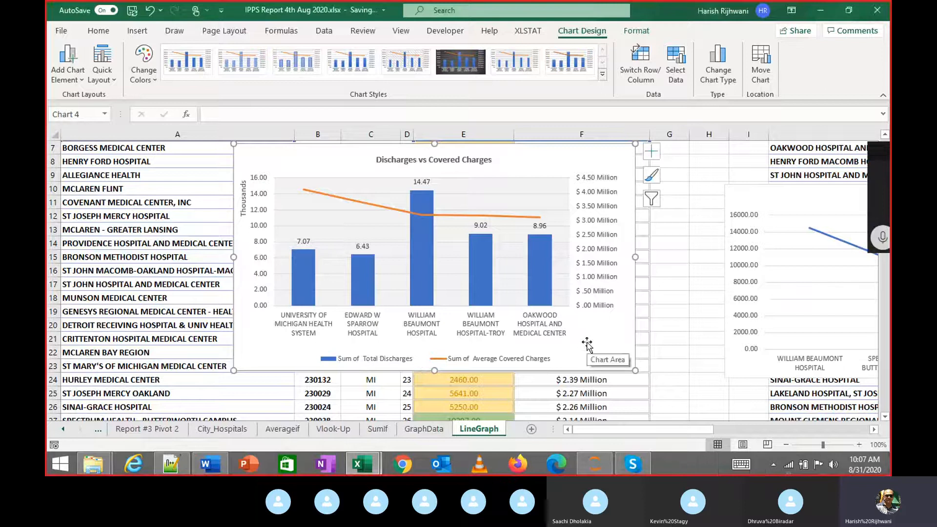
key("alt+Tab")
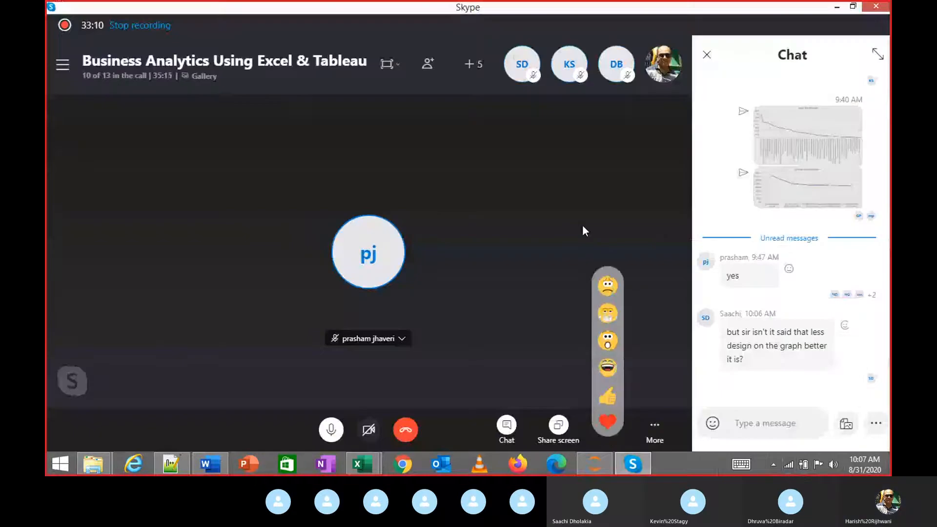
key("alt+Tab")
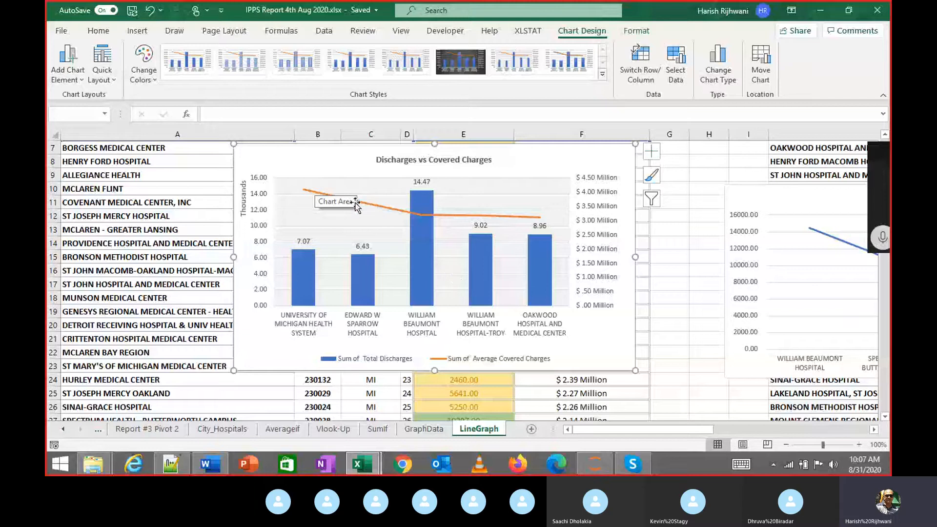
key("alt+Tab")
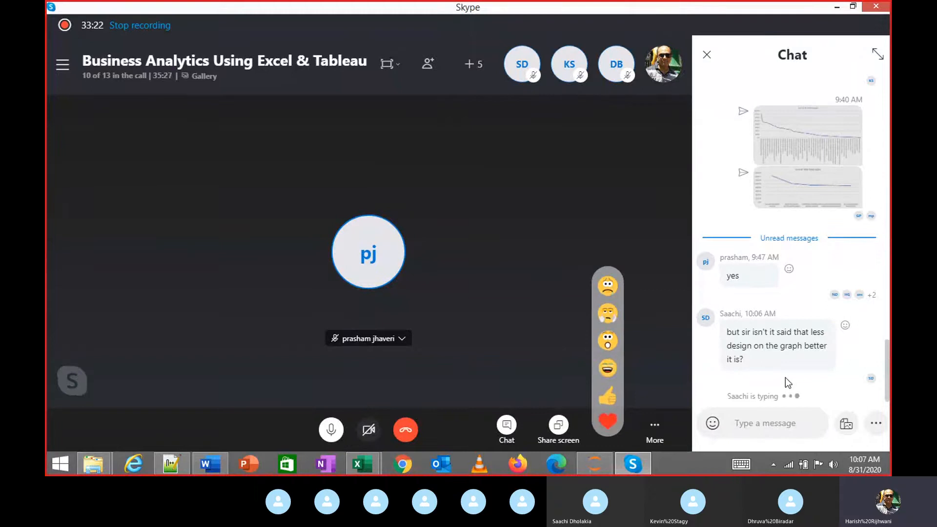
key("alt+Tab")
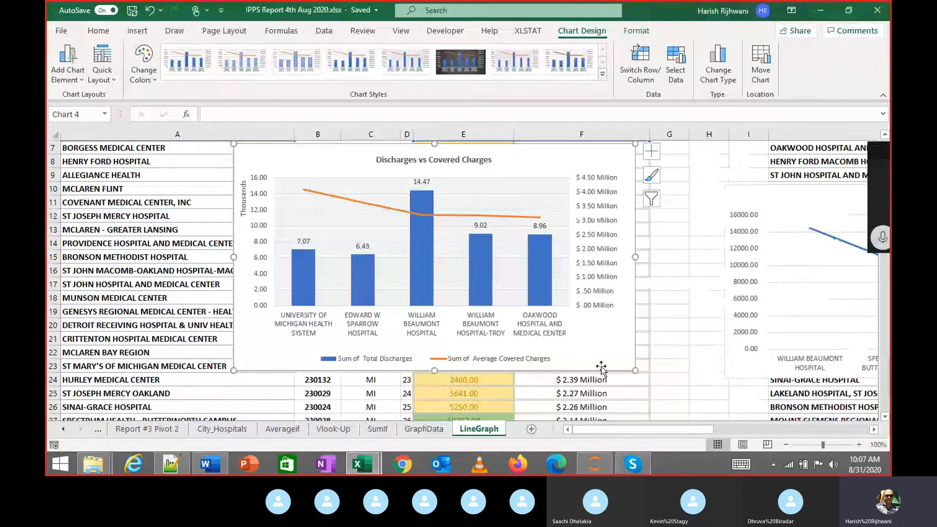
Widen the Discharges vs Covered Charges chart on both sides and move it slightly left over column A
left_click_drag(634, 369, 683, 370)
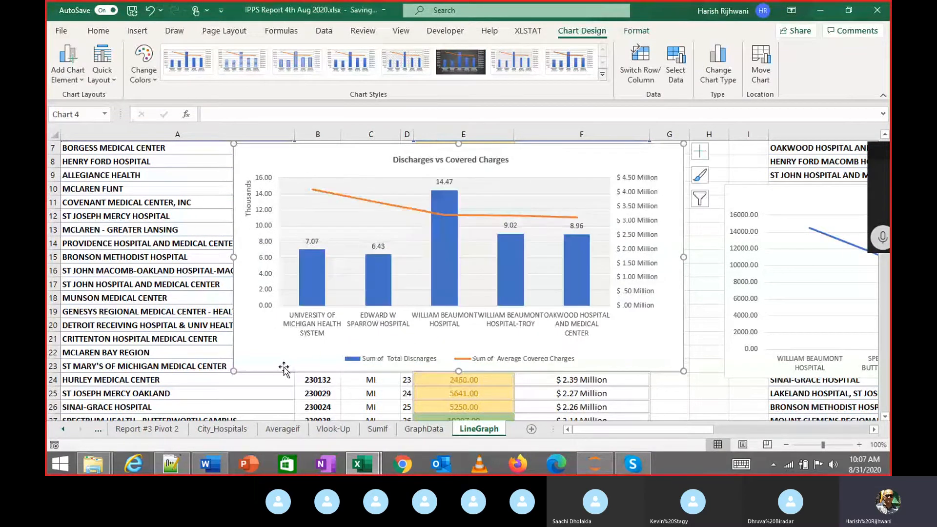
left_click_drag(234, 371, 194, 373)
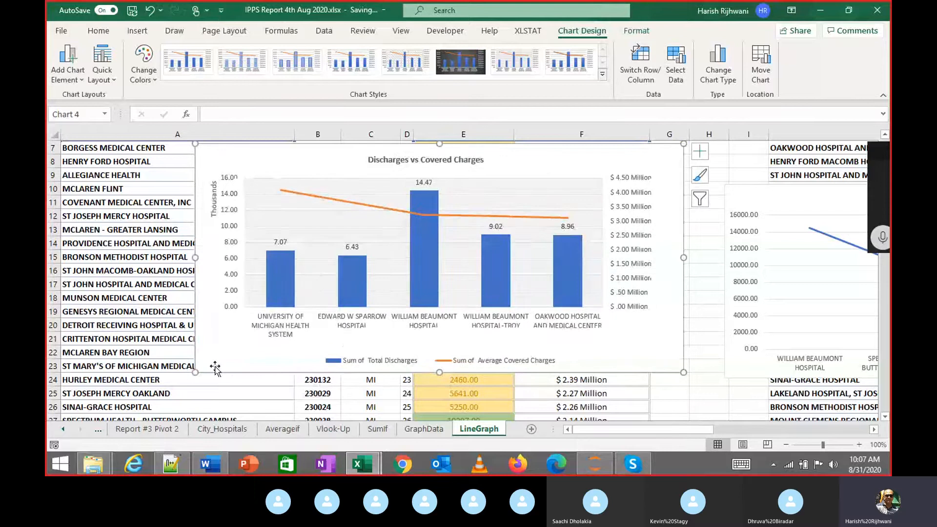
key("alt+Tab")
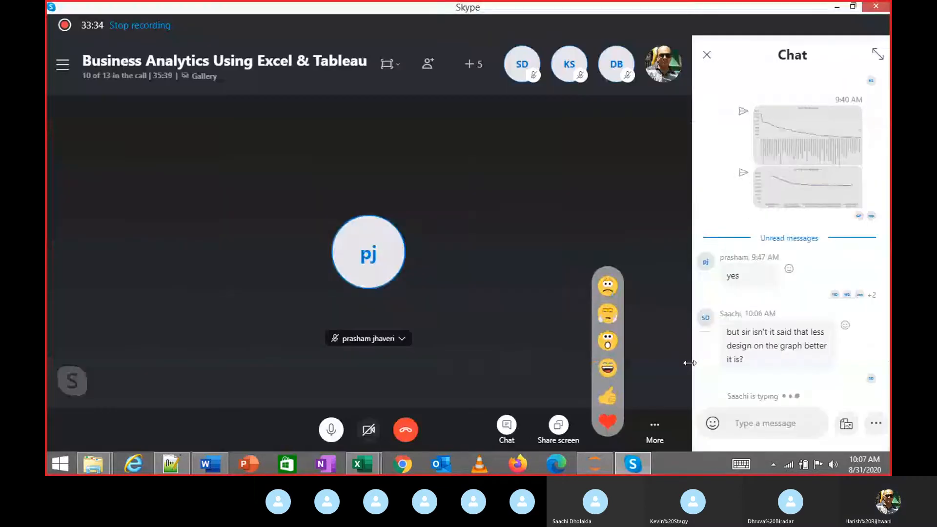
key("alt+Tab")
left_click_drag(371, 265, 274, 173)
left_click(698, 264)
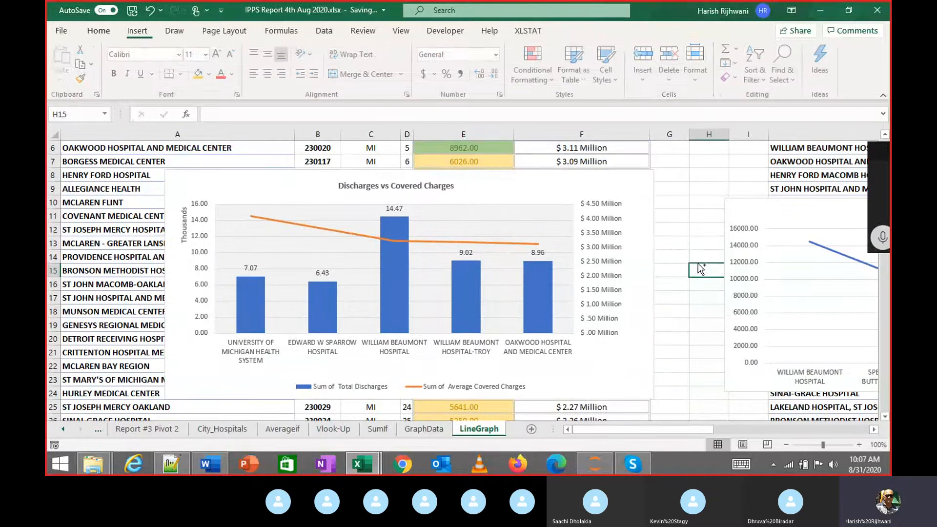
Check Skype for a new chat message, return to Excel and nudge the chart slightly left
key("alt+Tab")
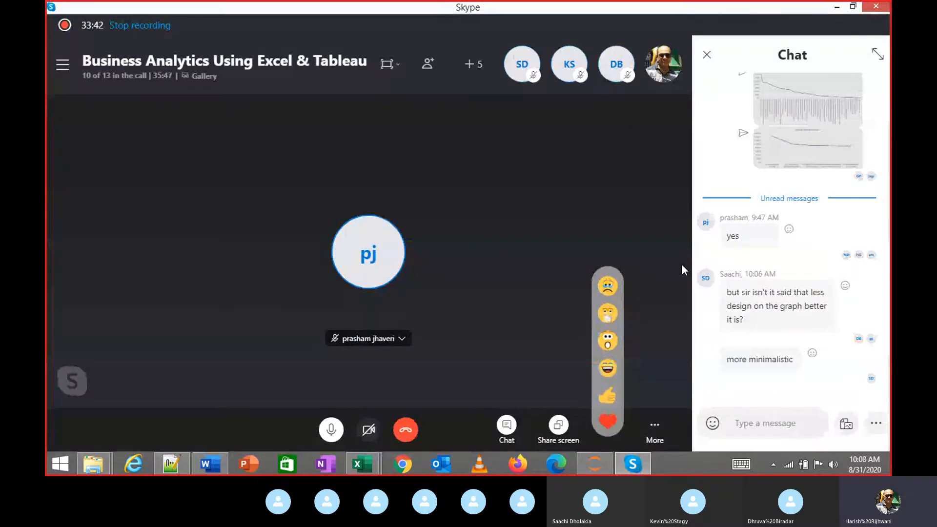
key("alt+Tab")
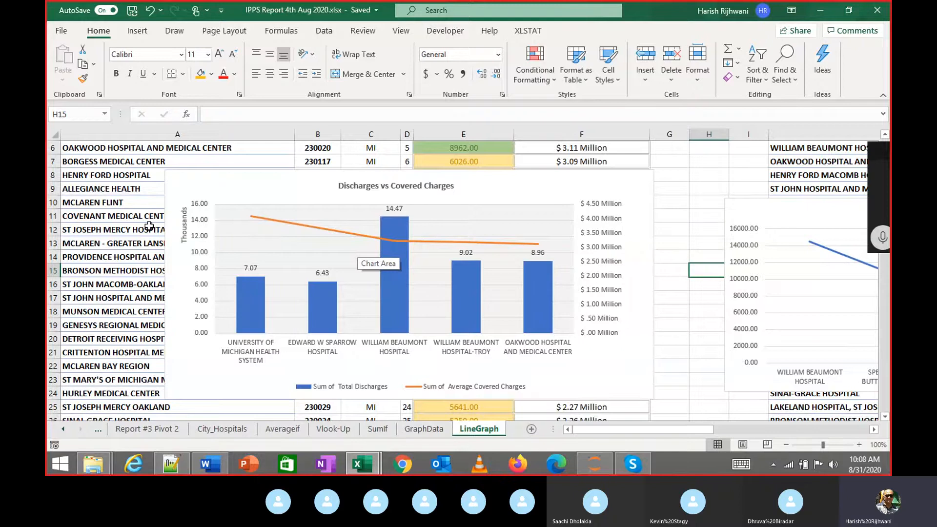
left_click(210, 226)
left_click_drag(210, 226, 206, 226)
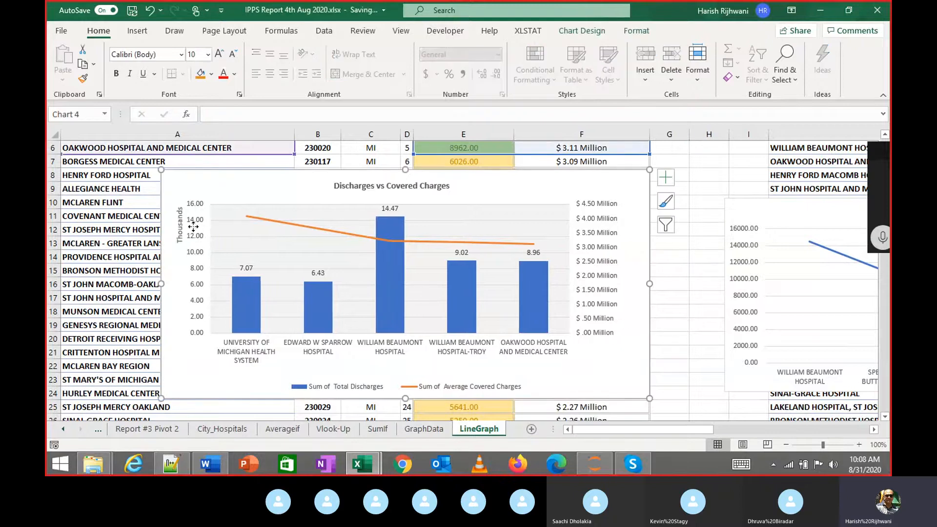
Open the formatting of the chart's primary vertical axis and set its display units to None
right_click(191, 262)
key("Escape")
left_click(203, 239)
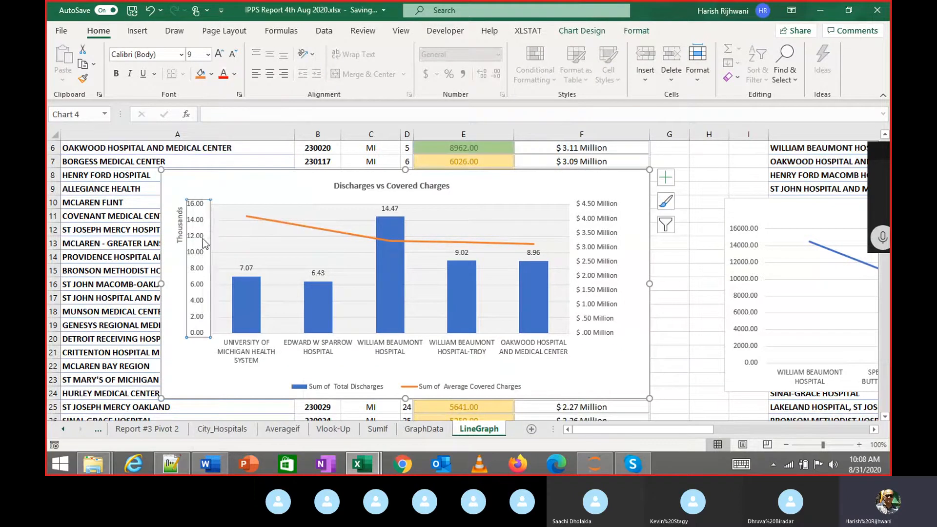
right_click(203, 239)
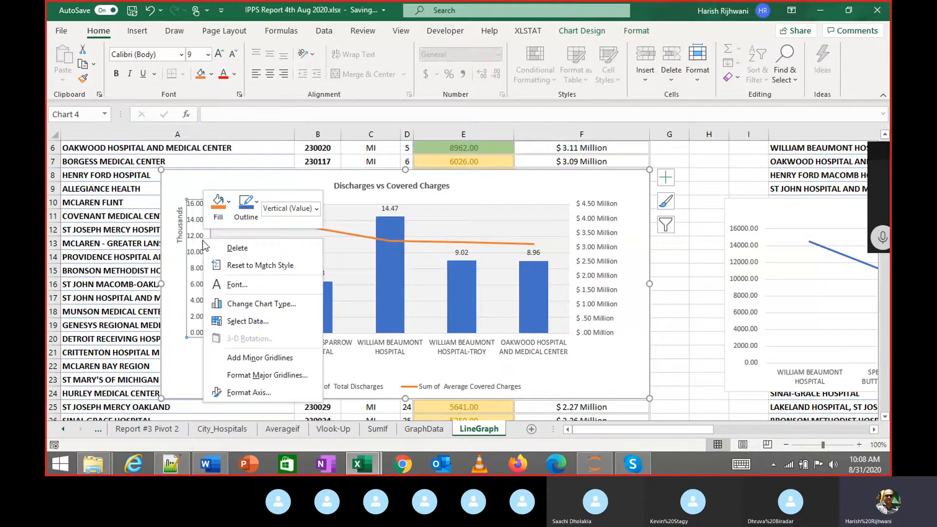
left_click(255, 389)
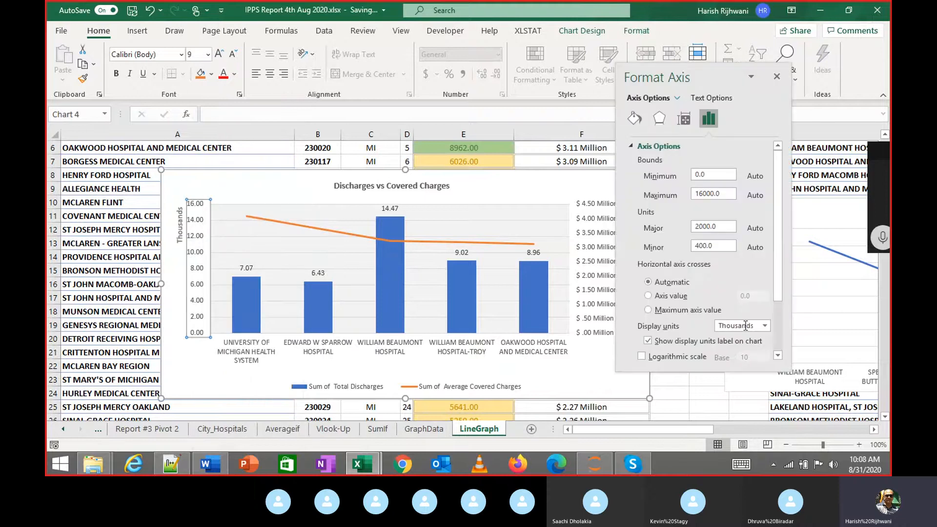
left_click(759, 328)
left_click(728, 204)
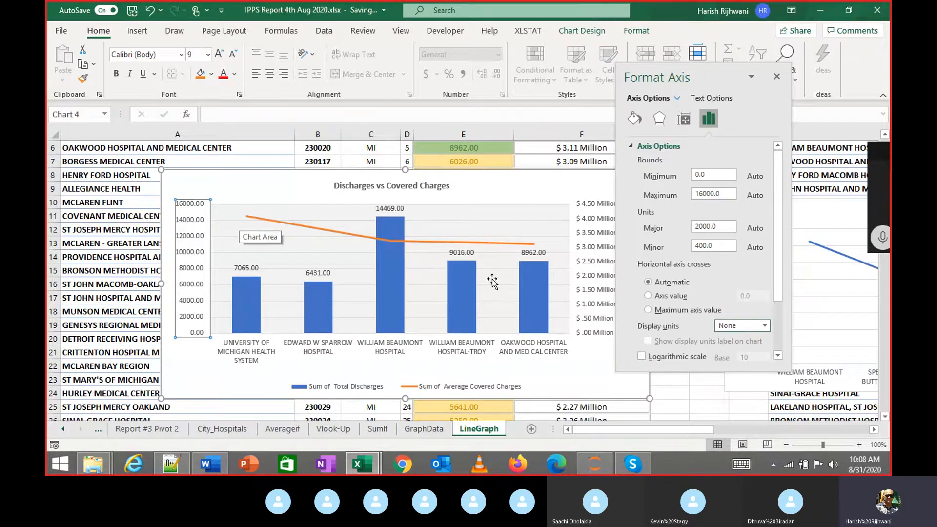
Try Millions as the primary vertical axis display units and settle on Thousands without the units label
left_click(765, 326)
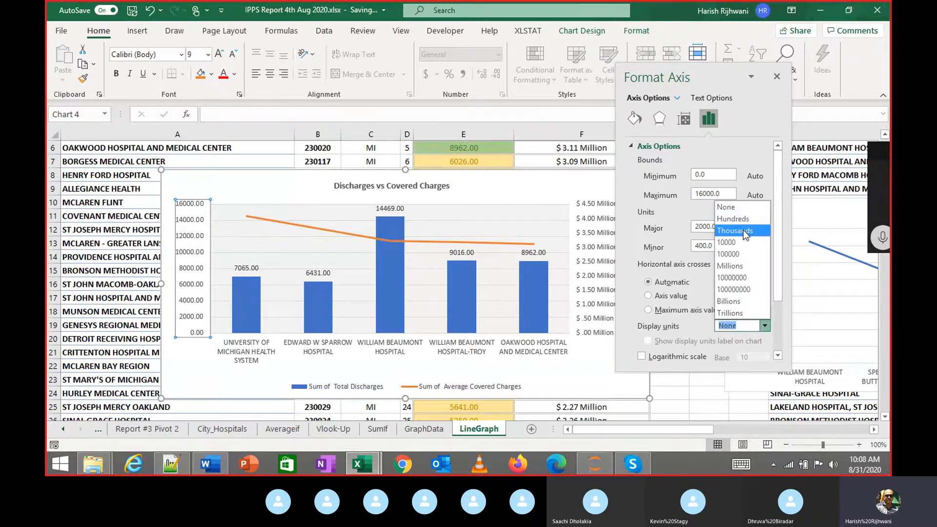
left_click(746, 264)
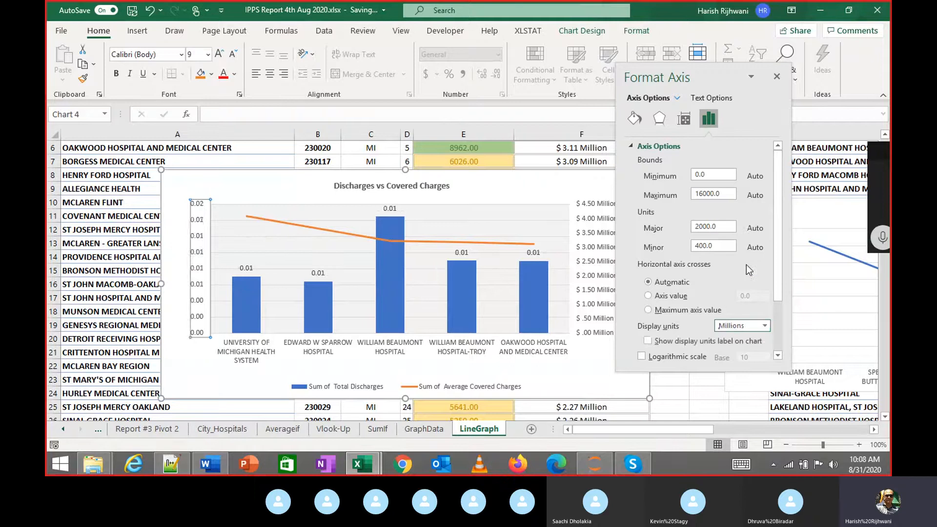
left_click(765, 325)
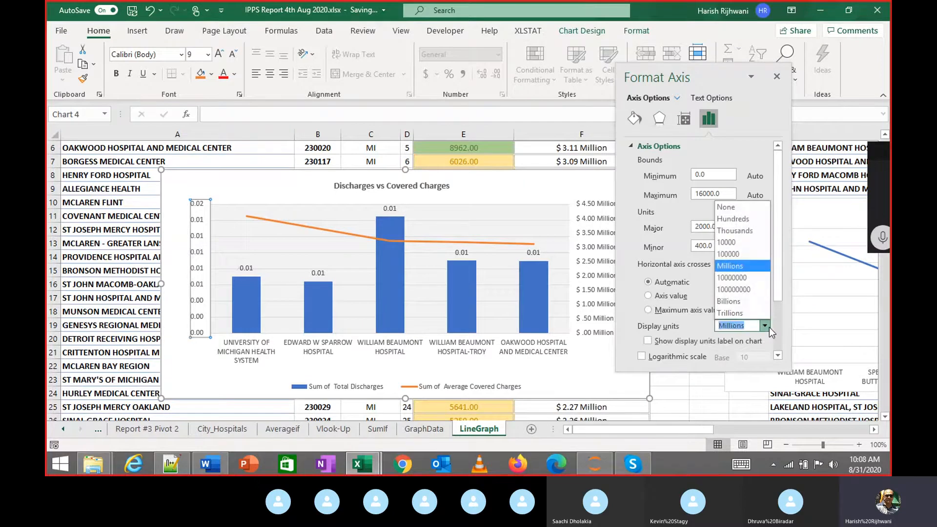
left_click(731, 232)
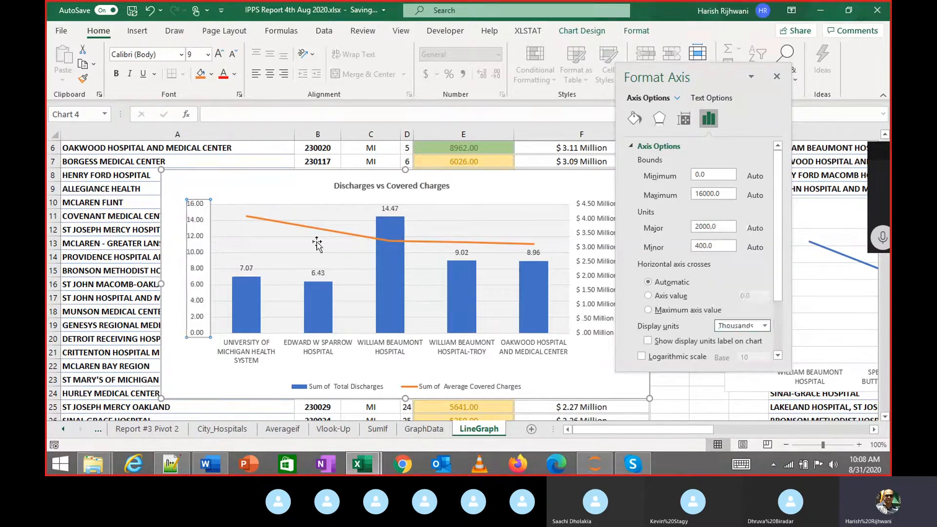
left_click(776, 77)
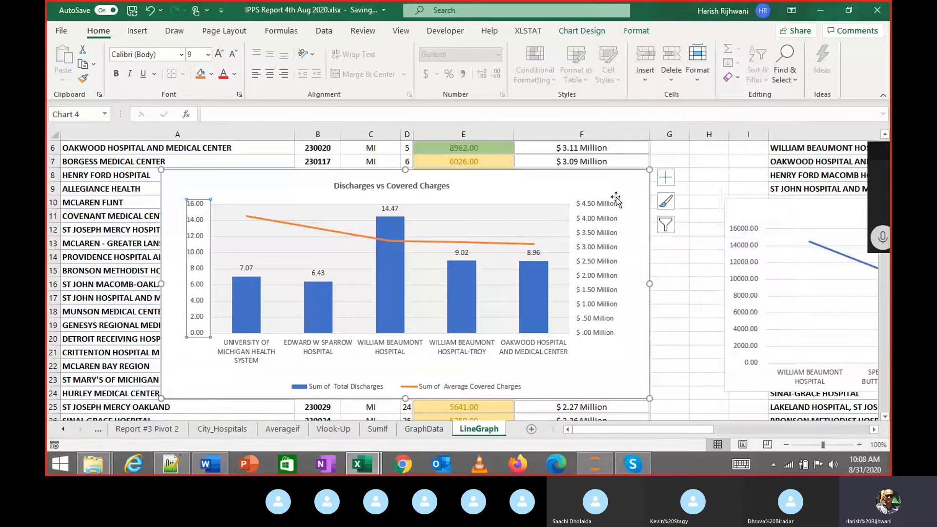
Try Millions as the display units of the chart's secondary vertical axis and set them back to None
right_click(604, 238)
left_click(645, 386)
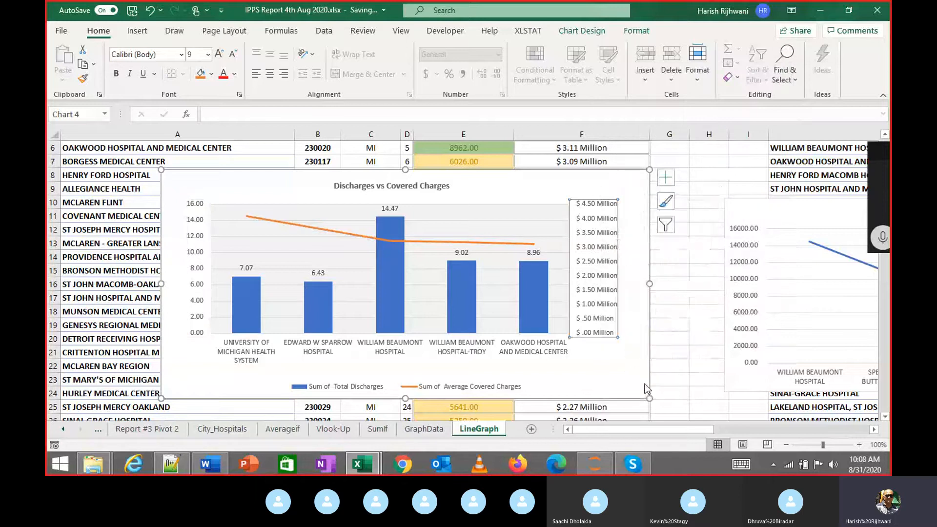
left_click(763, 326)
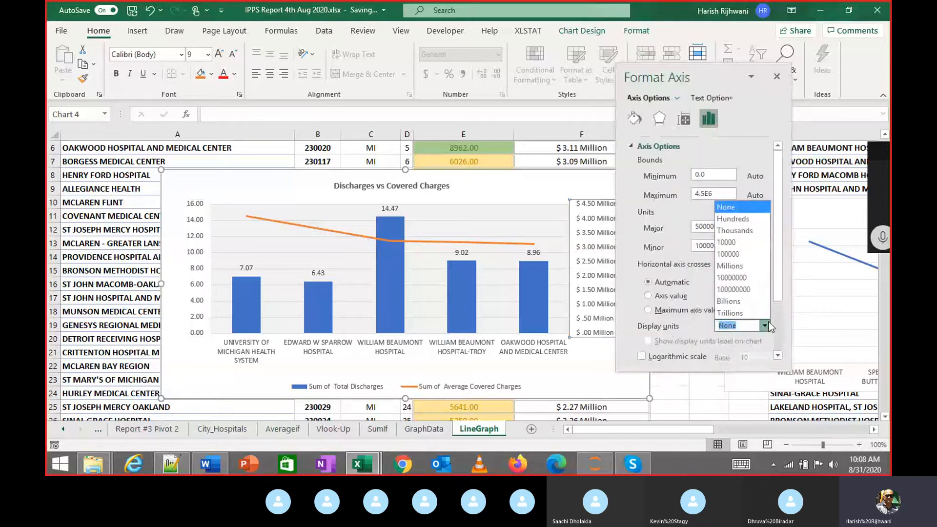
left_click(754, 266)
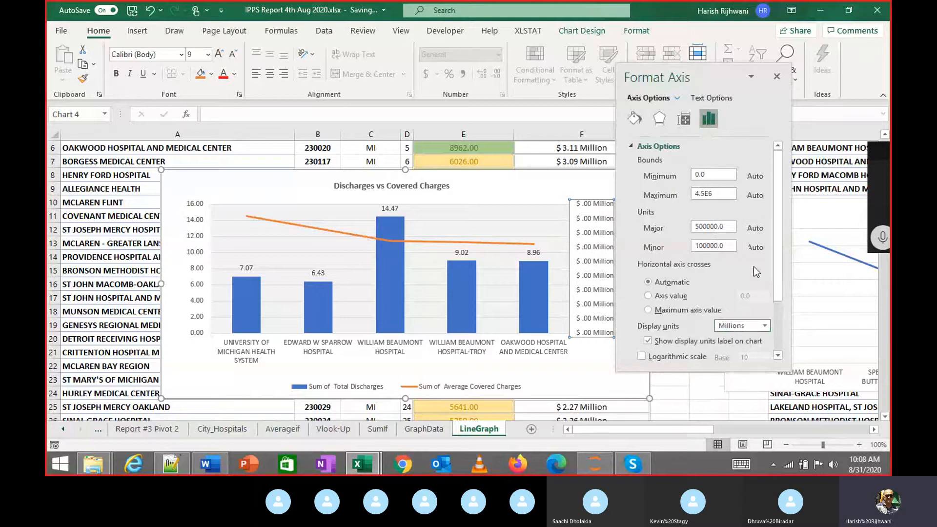
left_click(765, 327)
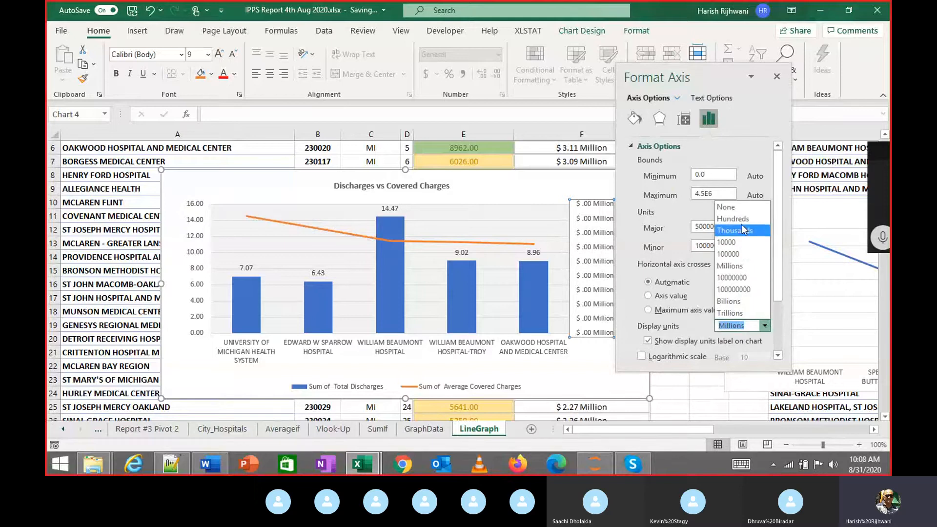
left_click(735, 210)
left_click(776, 76)
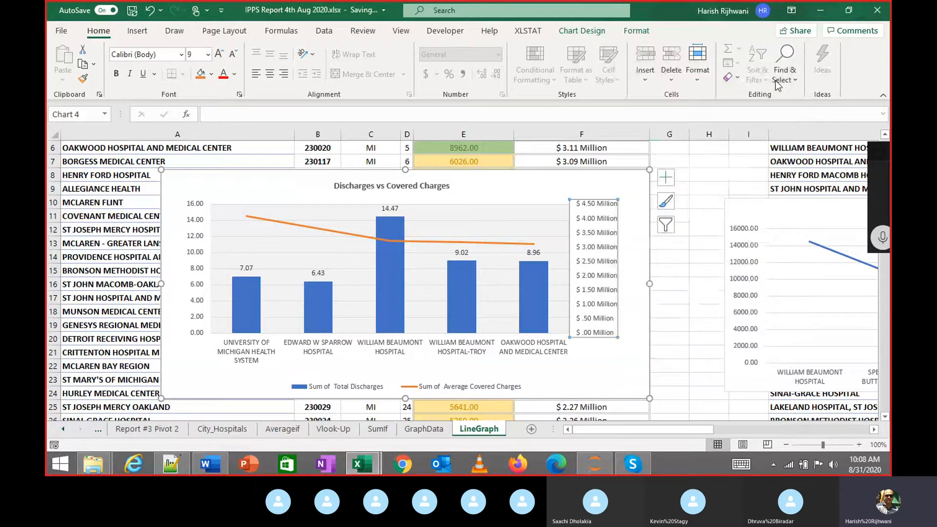
Inspect the underlying value of cell F6 in the Sum of Average Covered Charges column without changing it
left_click(587, 148)
double_click(612, 152)
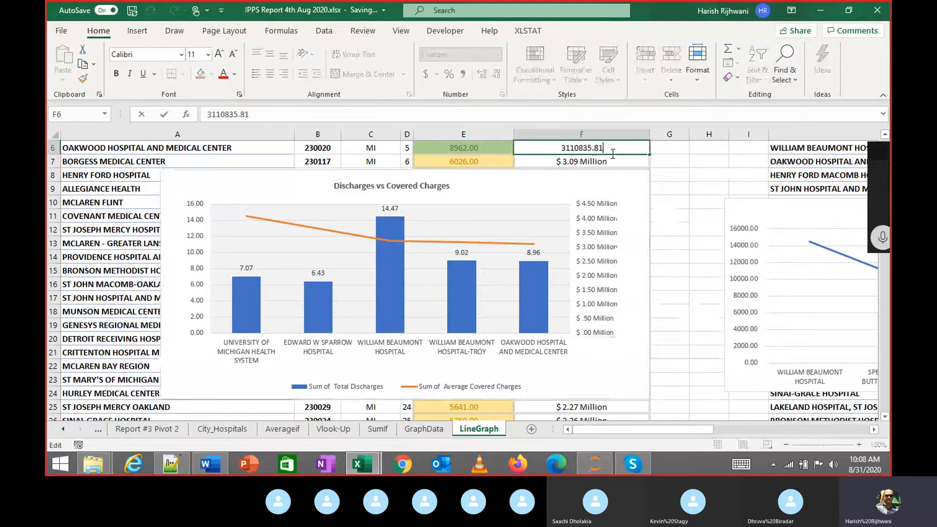
key("Escape")
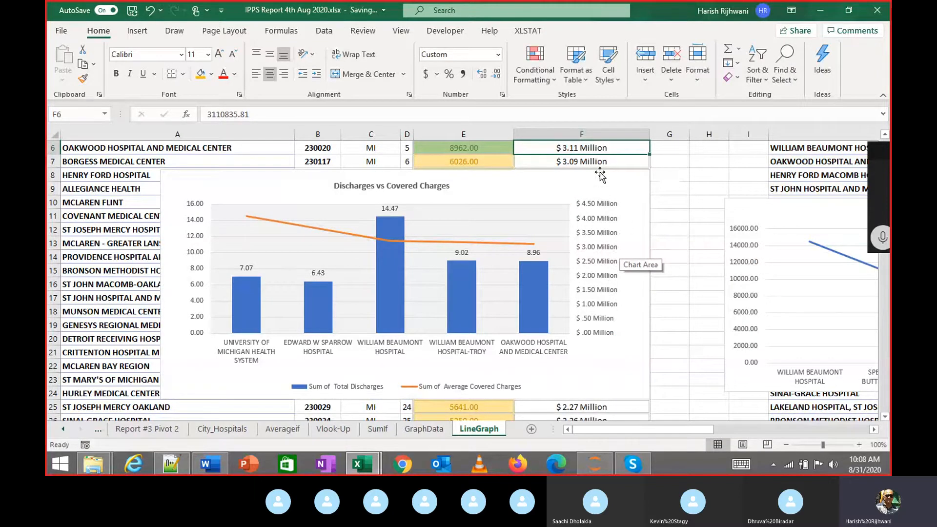
Format the Sum of Average Covered Charges values from F6 down to the last row as Number with 2 decimal places
key("ctrl+shift+Down")
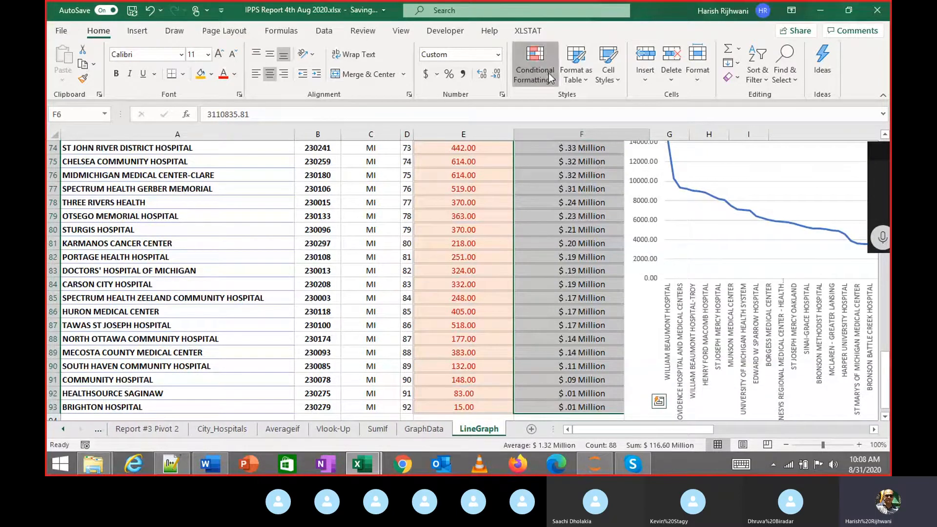
left_click(549, 72)
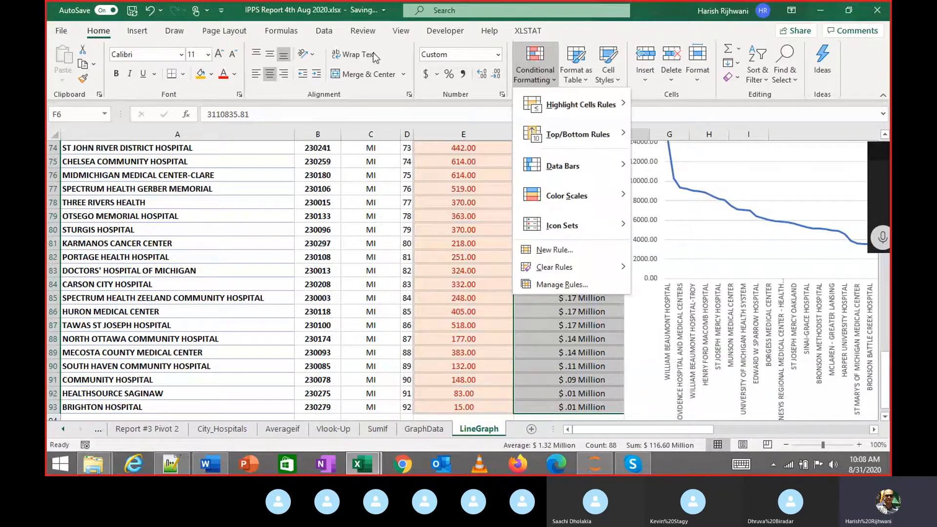
left_click(325, 33)
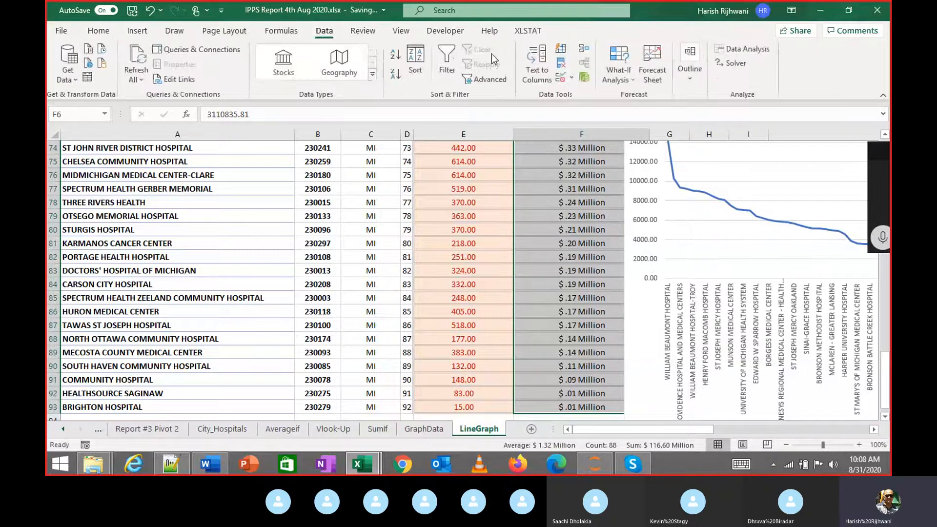
left_click(103, 34)
left_click(497, 55)
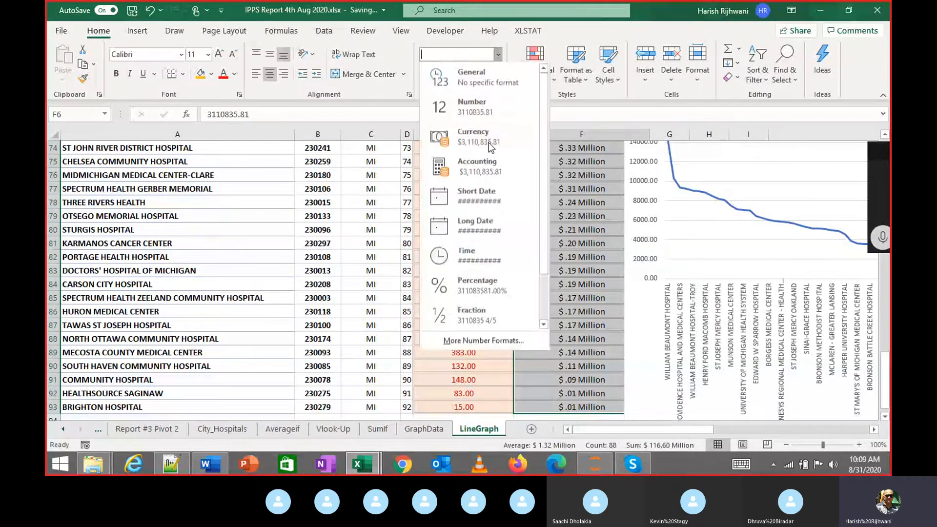
left_click(496, 336)
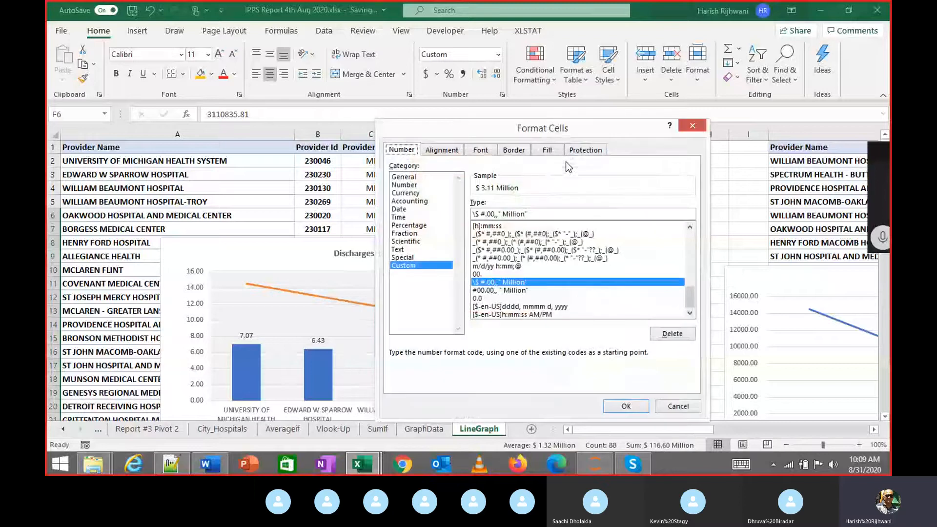
left_click_drag(313, 147, 249, 127)
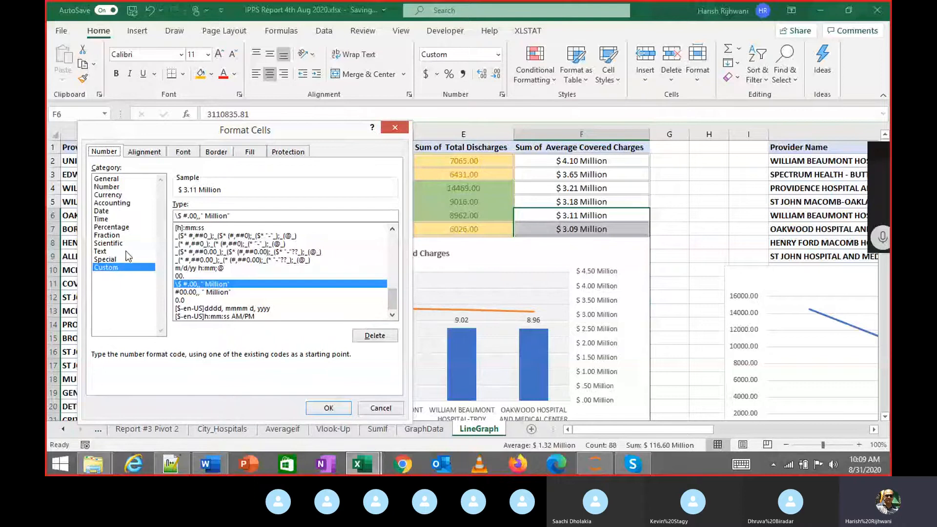
left_click(119, 189)
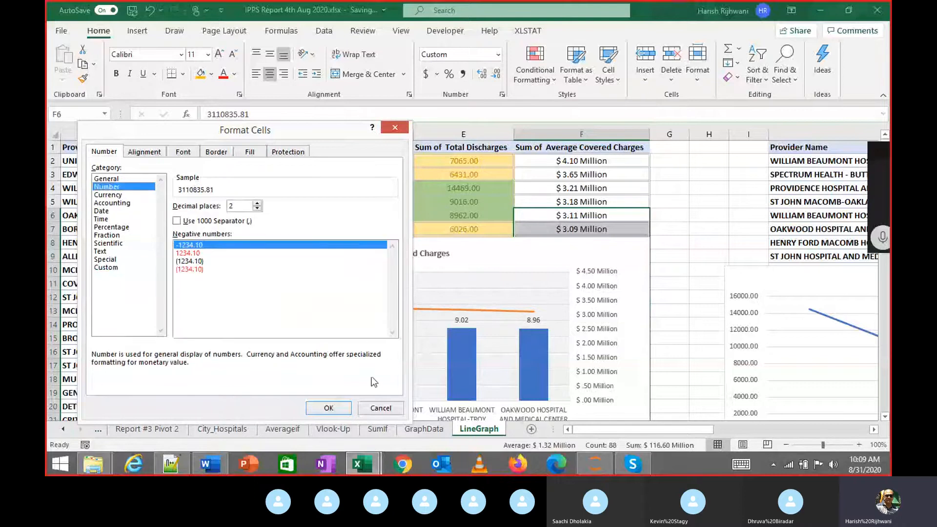
left_click(329, 408)
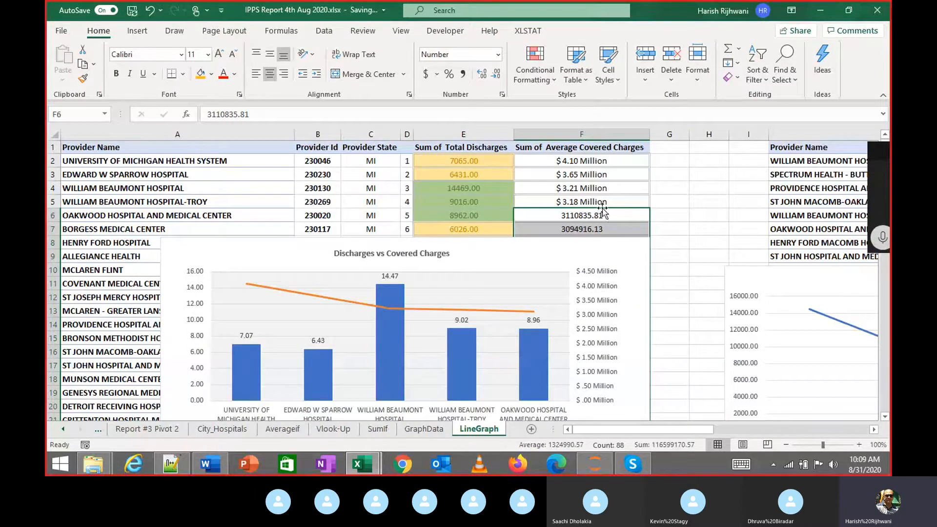
Apply the Number format to the Sum of Average Covered Charges values in F2:F6
left_click(83, 78)
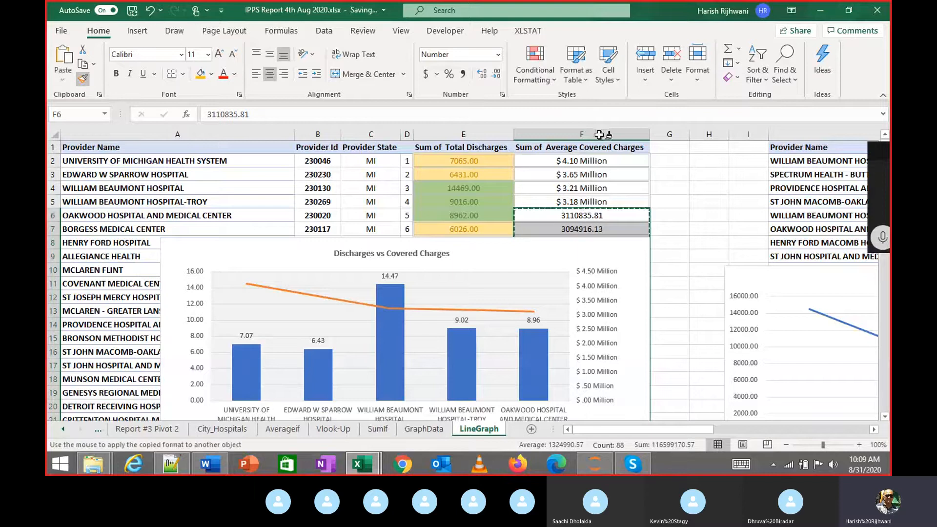
left_click_drag(576, 161, 576, 215)
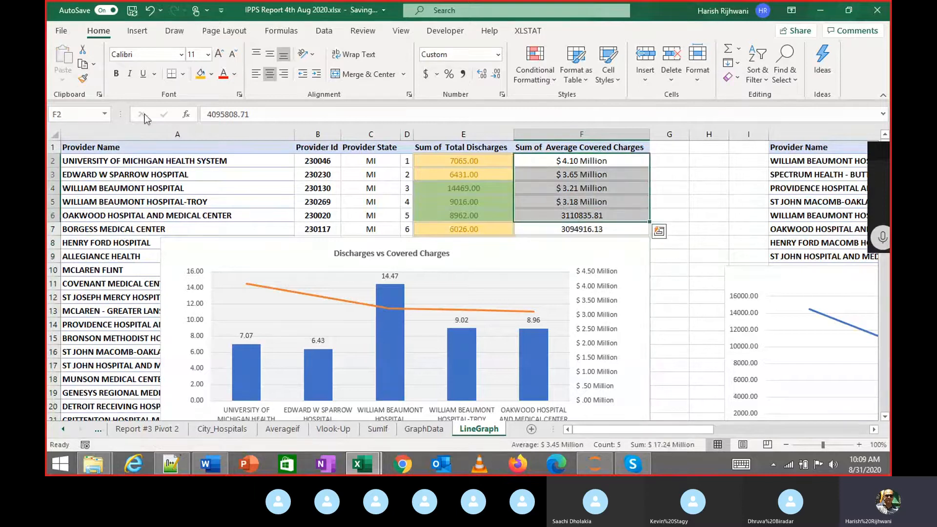
left_click(498, 54)
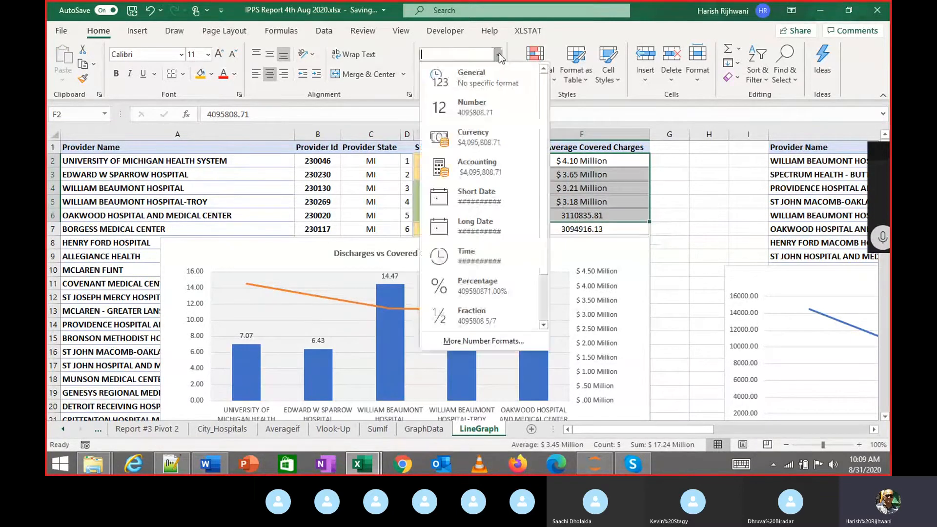
left_click(474, 106)
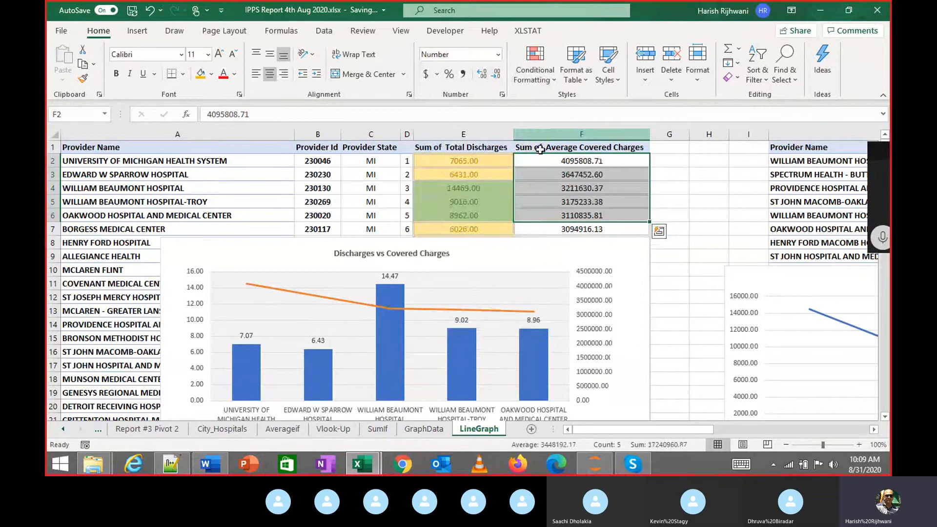
Set the display units of the chart's secondary vertical axis to Millions without the units label
right_click(593, 383)
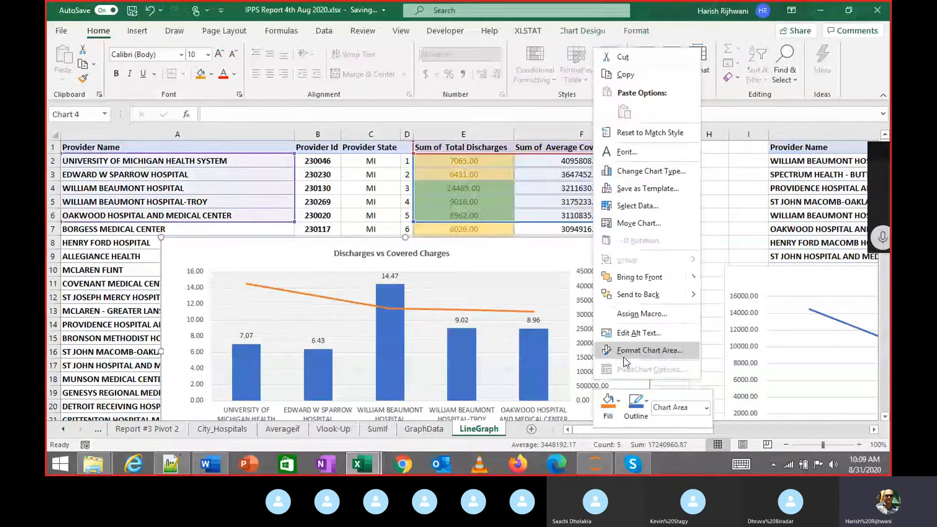
left_click(581, 343)
right_click(581, 343)
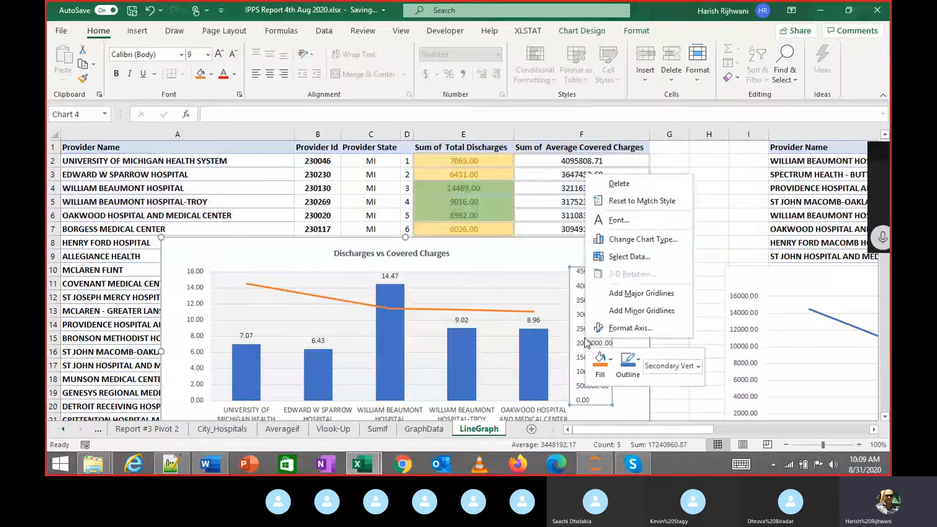
left_click(616, 330)
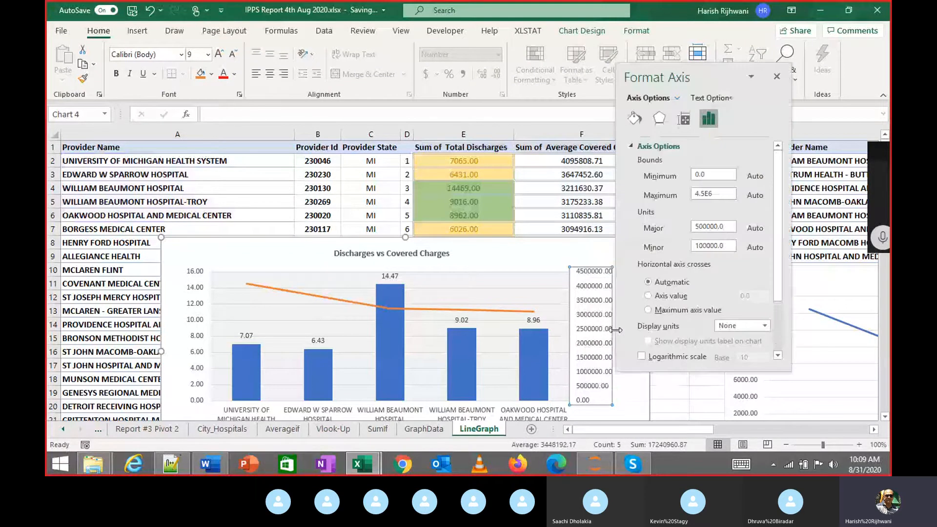
left_click(764, 325)
left_click(745, 266)
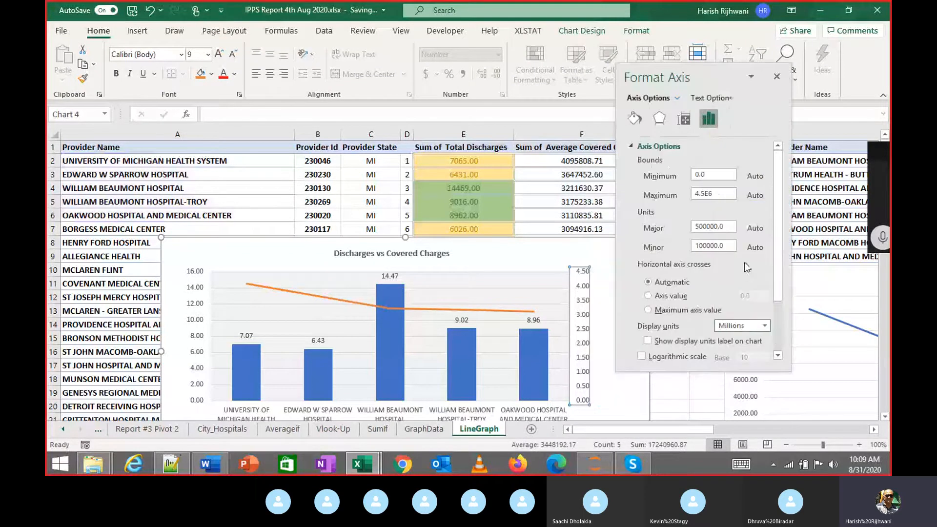
left_click(777, 76)
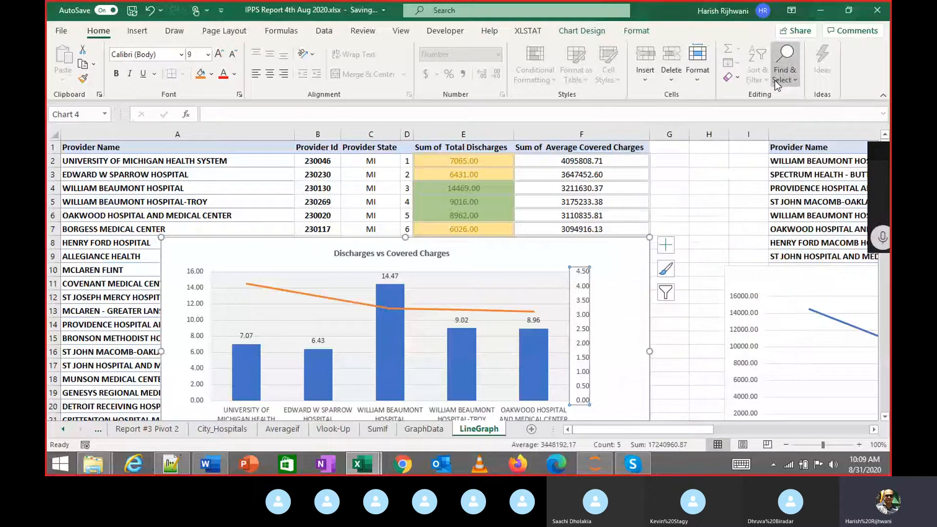
Try moving the Discharges vs Covered Charges chart up over row 4 and undo the move
left_click(510, 248)
left_click_drag(508, 244, 513, 189)
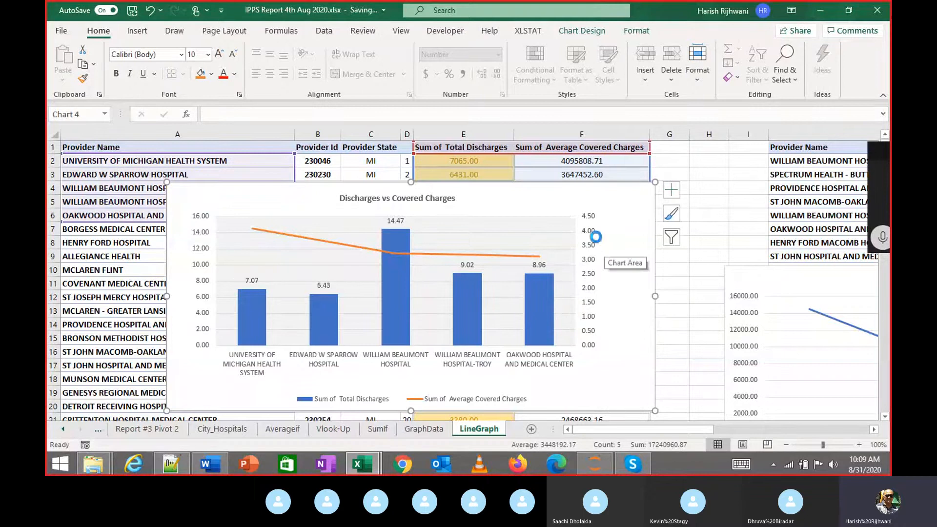
key("ctrl+z")
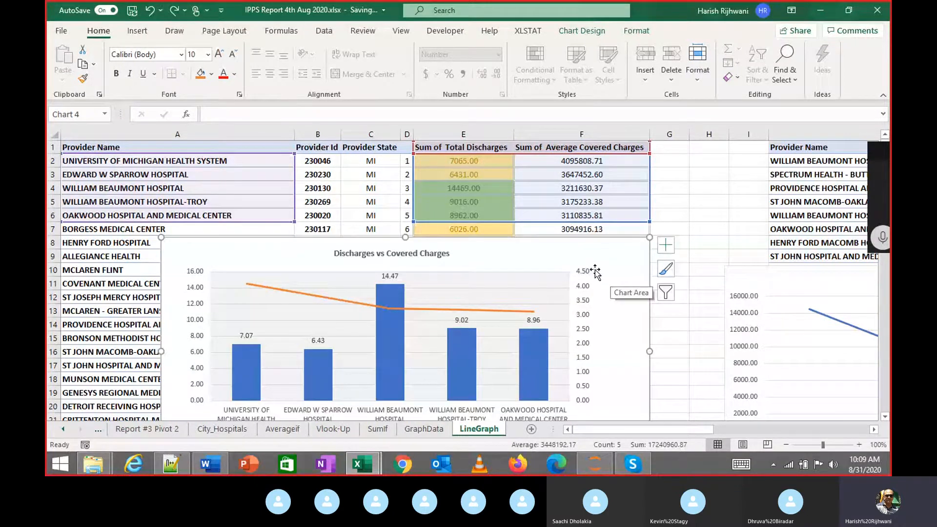
Check the Skype chat, return to Excel and move the chart up and slightly right to just below row 3
left_click(666, 245)
left_click(633, 464)
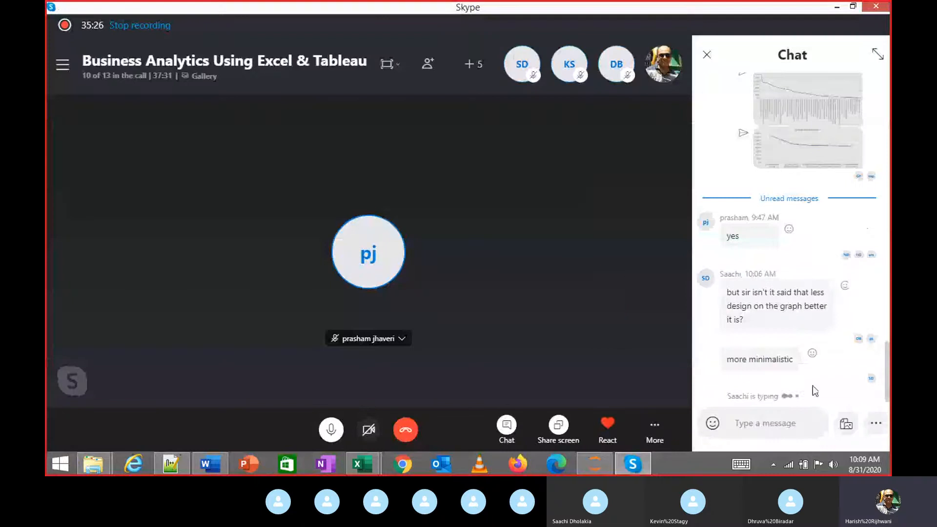
key("alt+Tab")
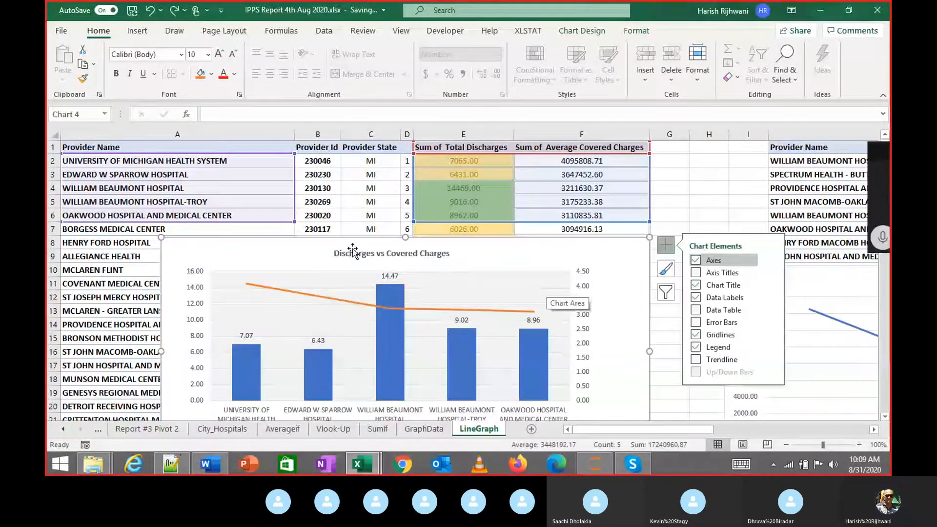
left_click_drag(353, 251, 376, 195)
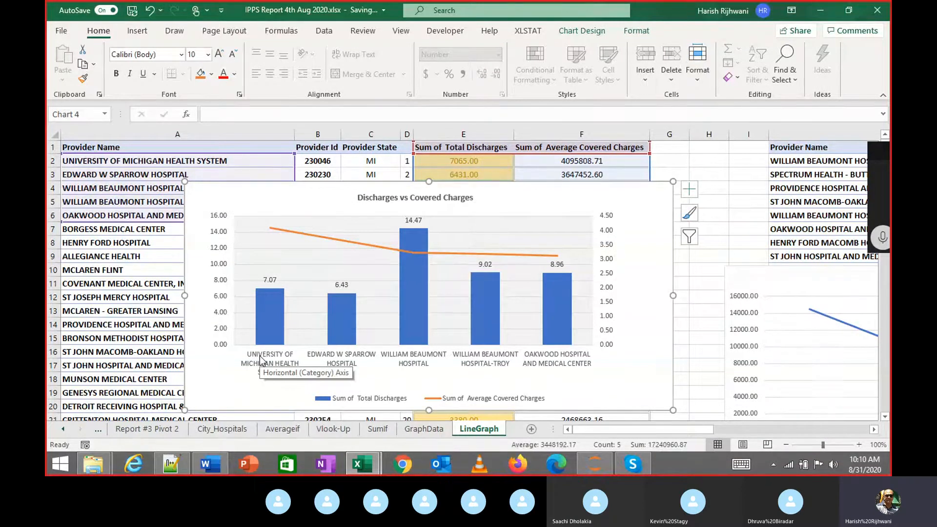
Switch between Excel and Skype to read the new chat messages and return to the chart in Excel
key("alt+Tab")
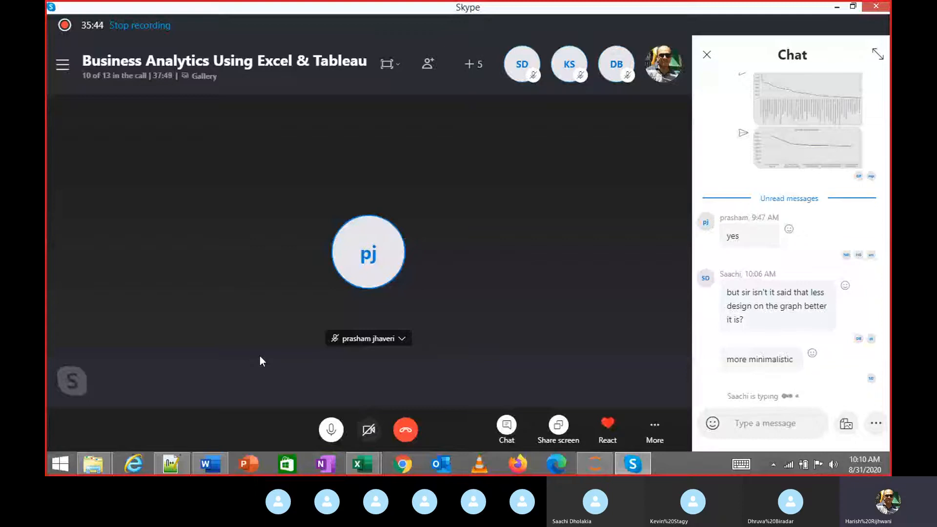
key("alt+Tab")
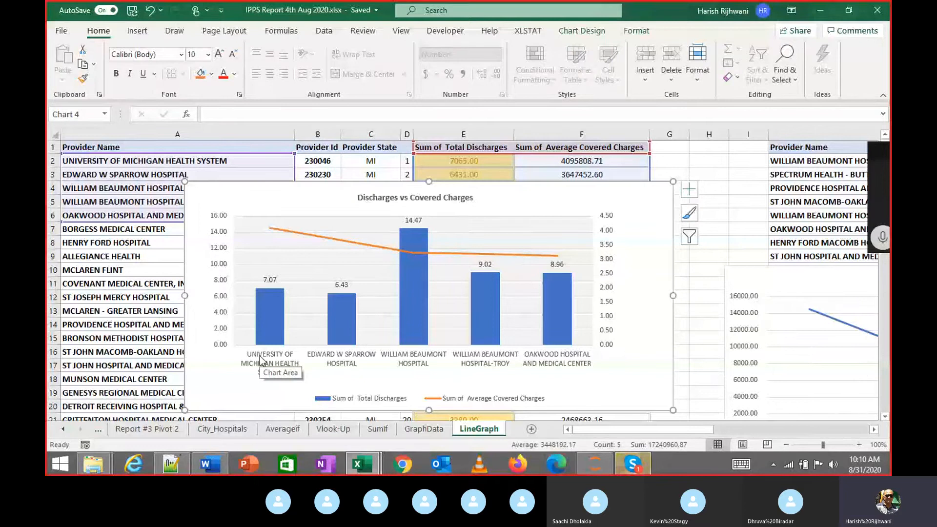
key("alt+Tab")
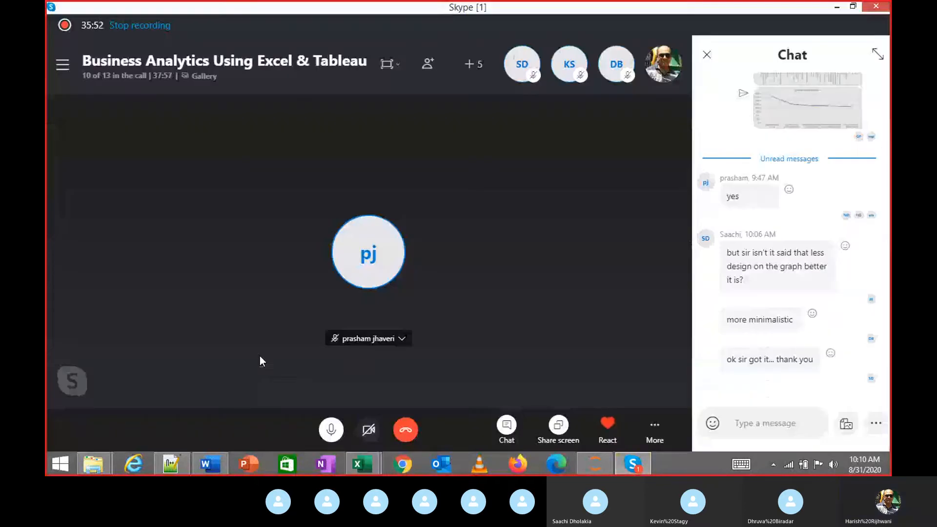
key("alt+Tab")
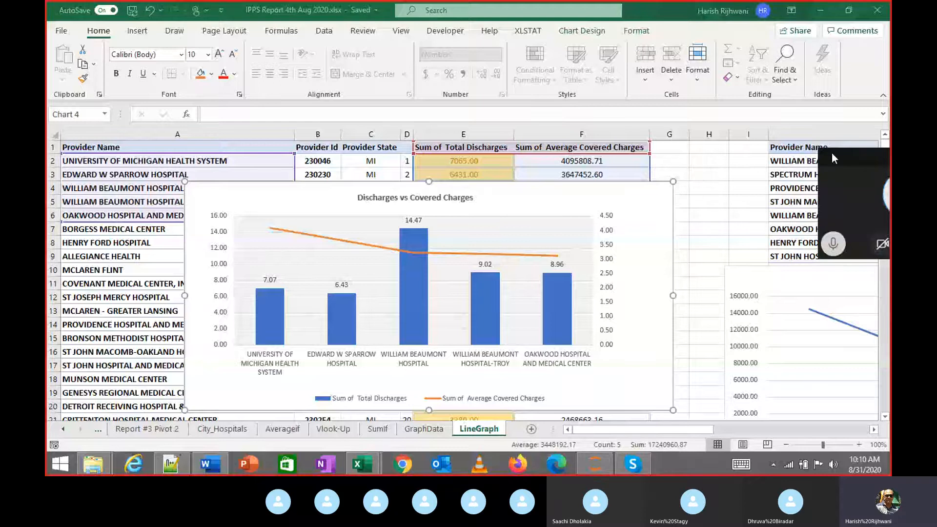
left_click(831, 152)
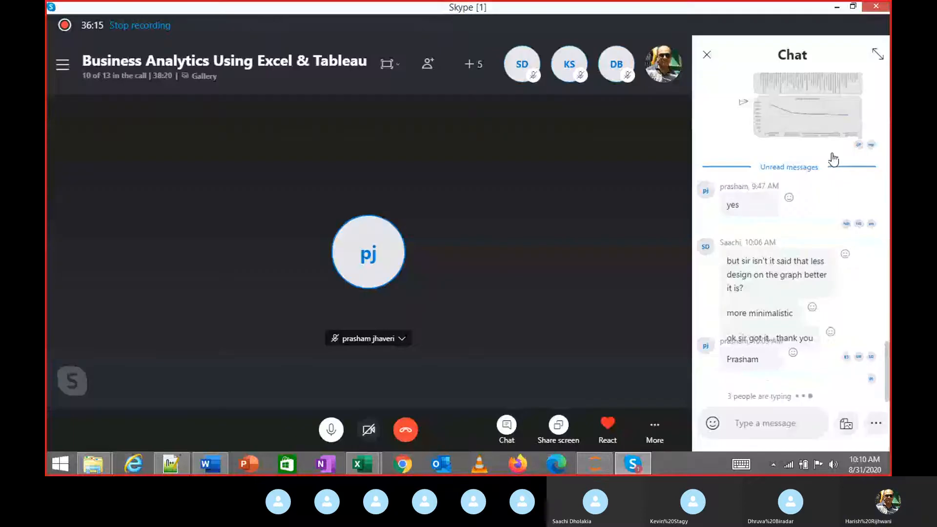
key("alt+Tab")
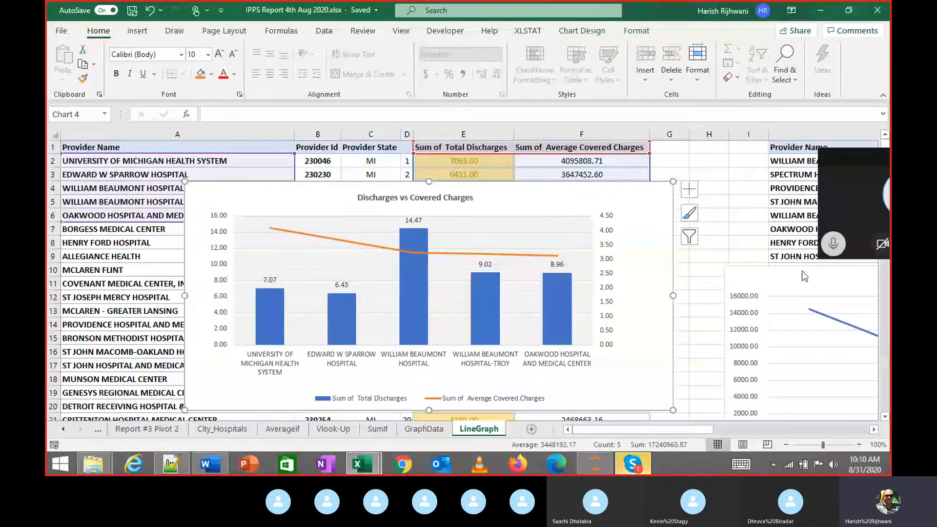
Review the list of required graphs under Assignment 04 in the IPPS Data Assignment workbook, and return to the chart workbook
key("alt+Tab")
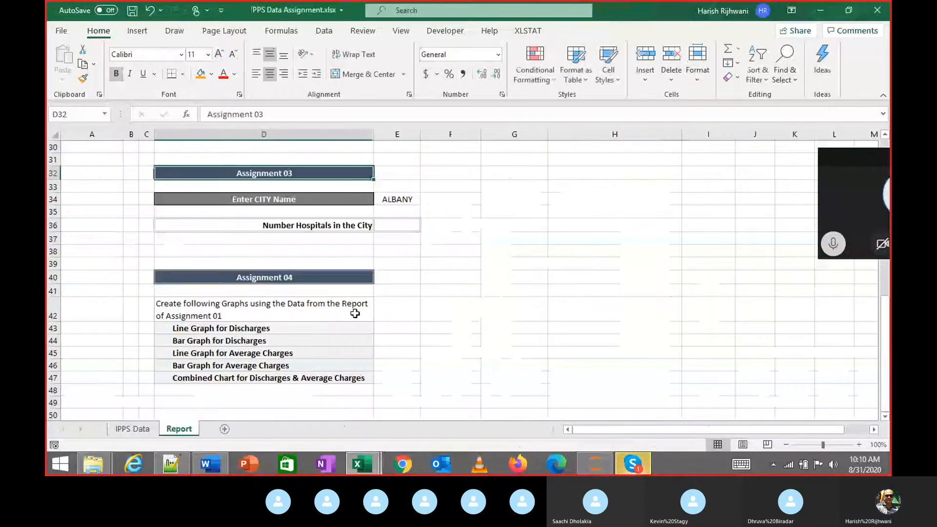
left_click(272, 340)
left_click(356, 367)
left_click_drag(402, 381, 196, 326)
left_click(435, 363)
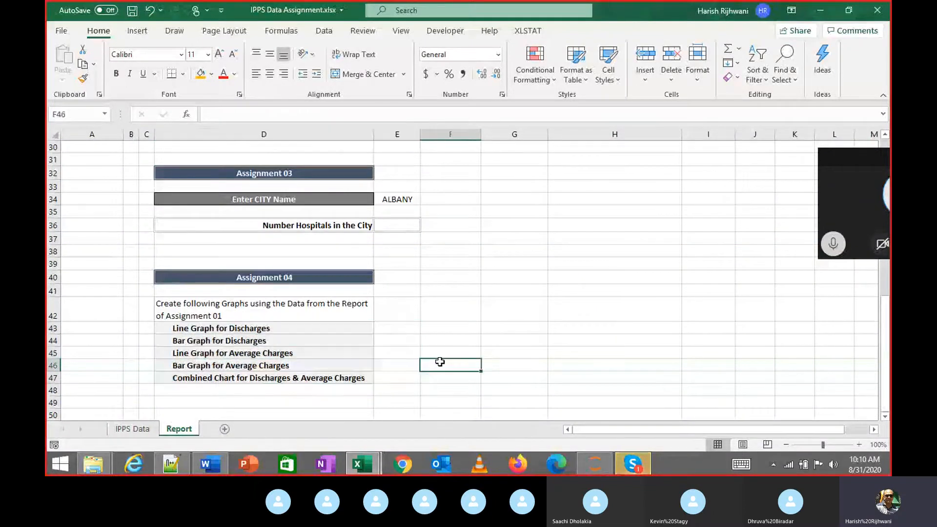
key("alt+Tab")
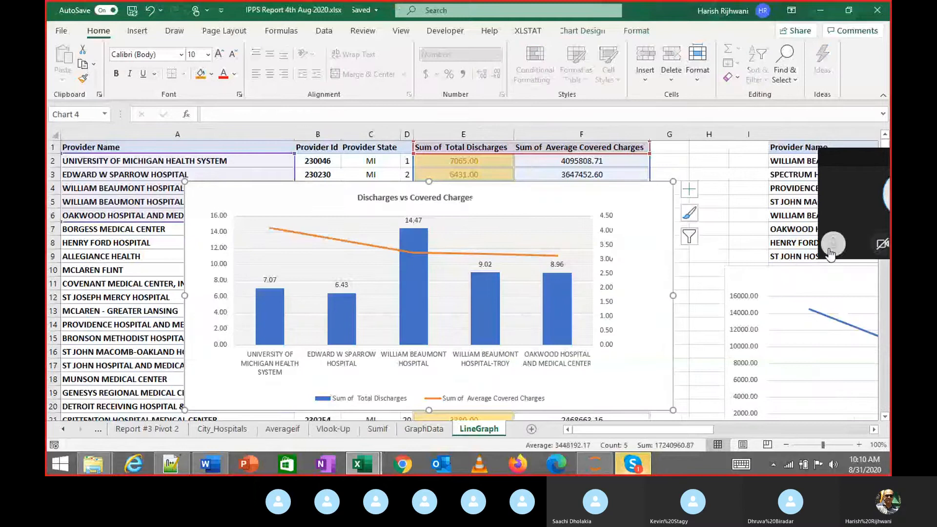
Mute the call microphone, check the Skype chat, return to the LineGraph sheet with the chart deselected, and unmute
left_click(831, 248)
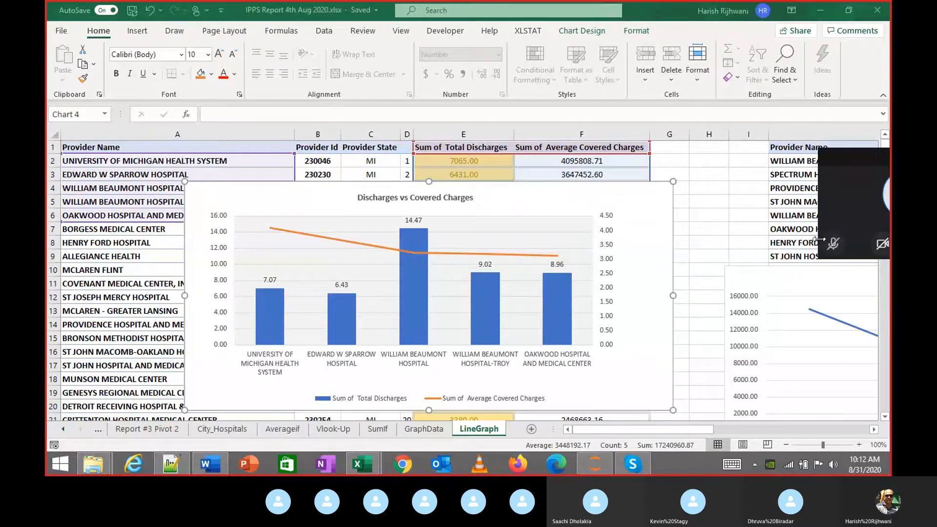
left_click(647, 462)
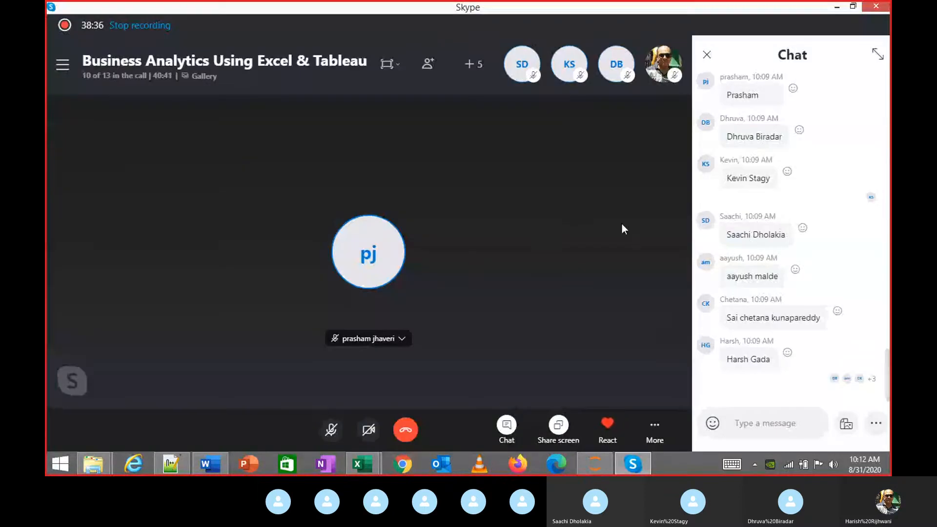
key("alt+Tab")
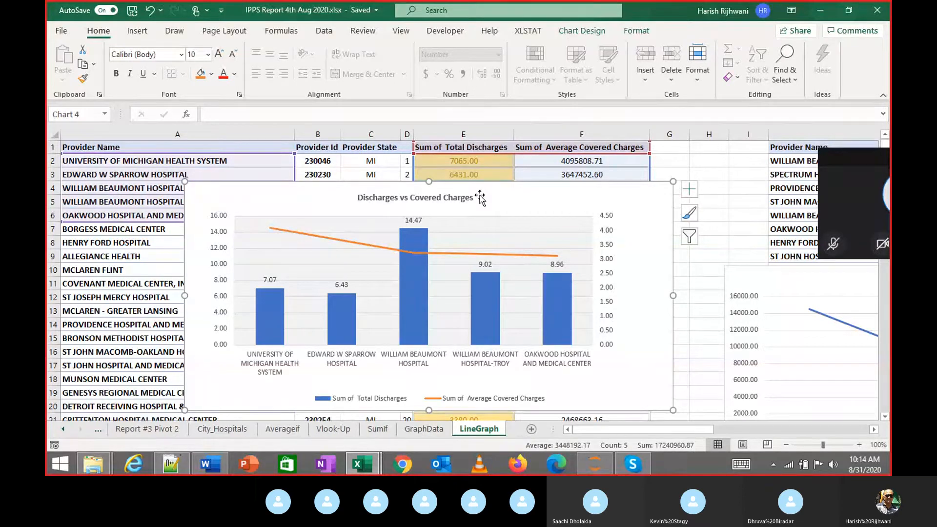
left_click(397, 172)
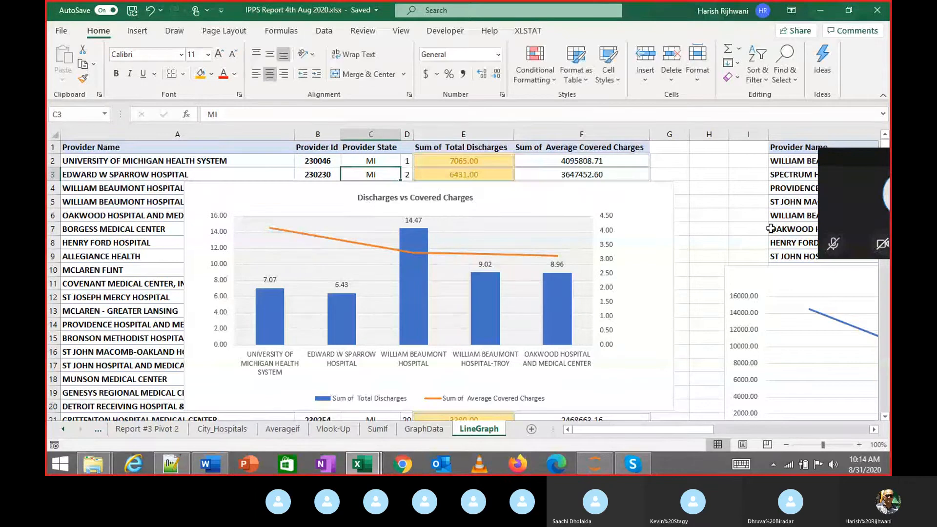
left_click(834, 247)
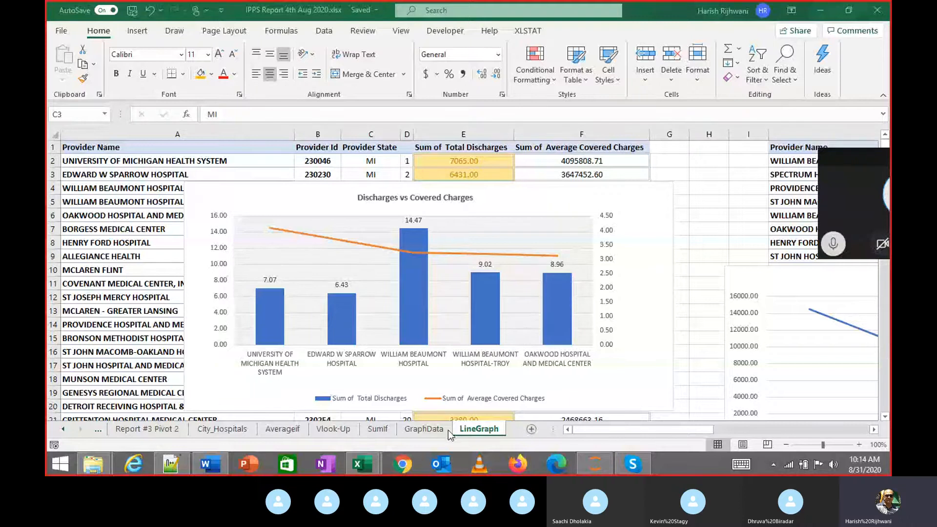
Add a new blank worksheet after the LineGraph sheet
left_click(532, 430)
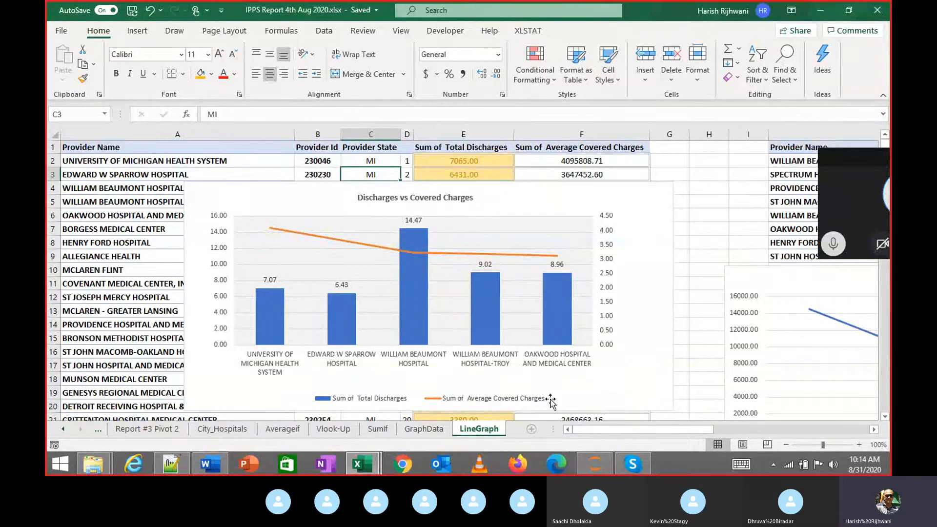
left_click(531, 430)
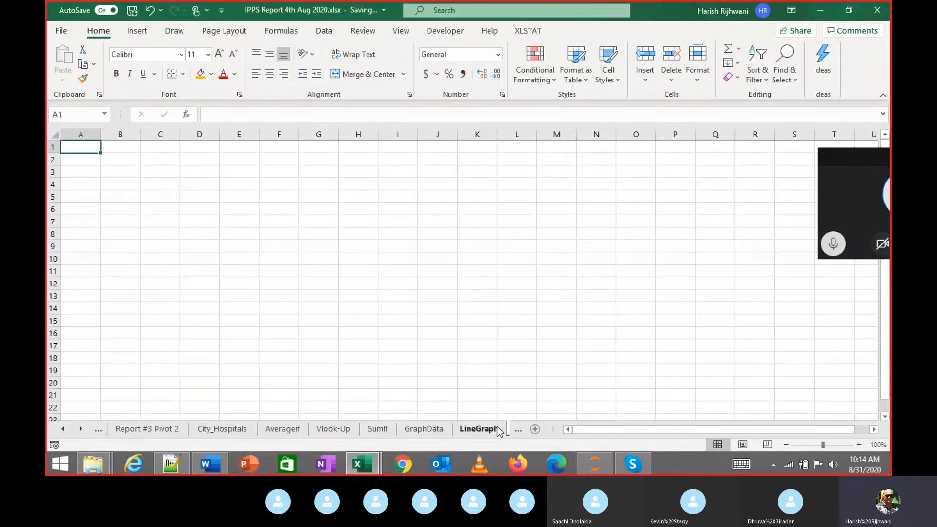
key("Page_Down")
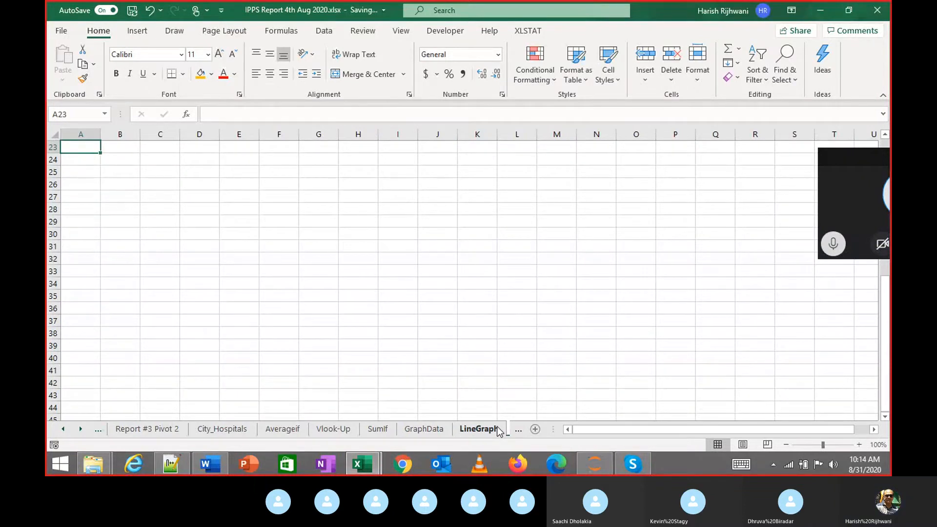
Copy the provider table with headers on the GraphData sheet, rows 1 to 93 across columns A to G
left_click(499, 430)
key("ctrl+Home")
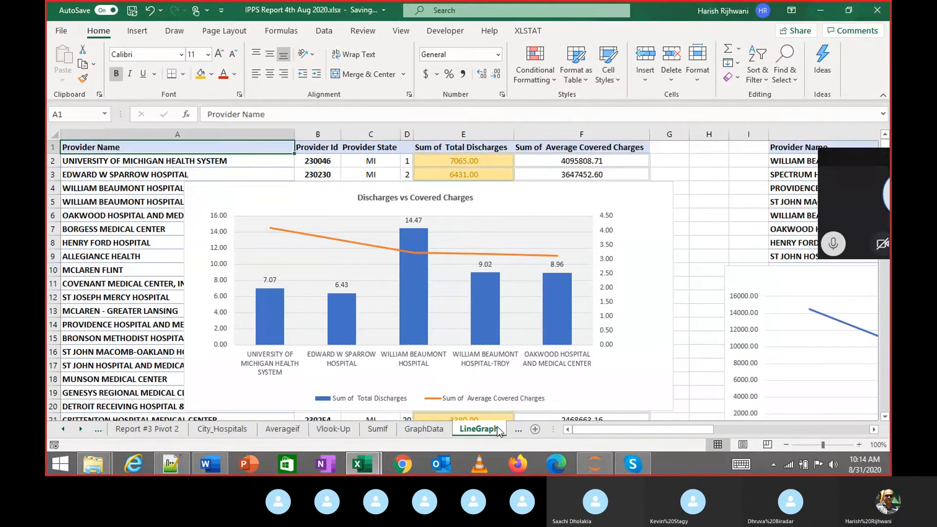
key("ctrl+Page_Up")
key("ctrl+Page_Up")
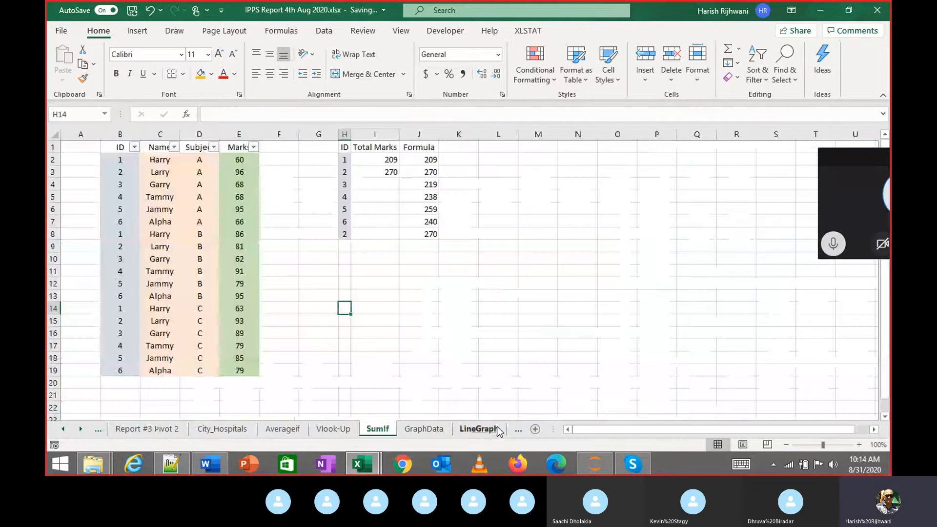
key("ctrl+Page_Down")
key("ctrl+Page_Down")
key("ctrl+Page_Up")
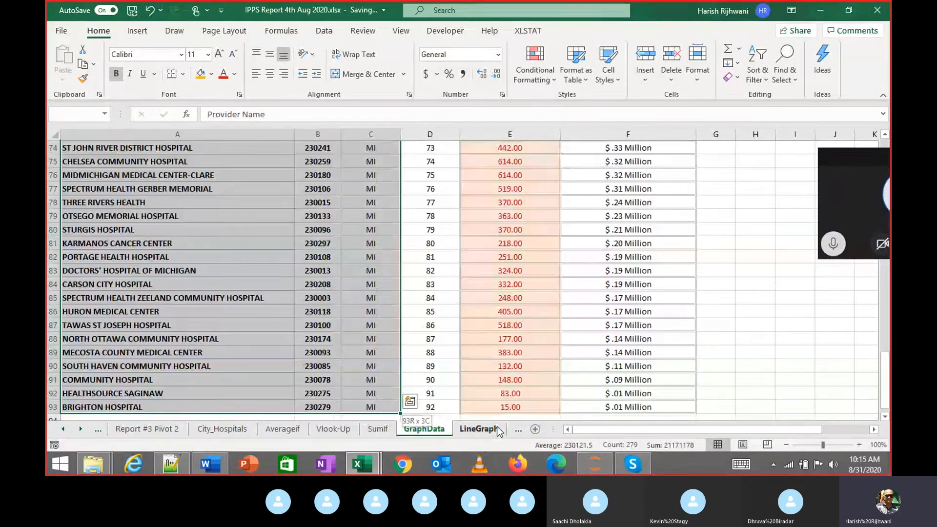
key("ctrl+q")
key("Escape")
key("shift+Right")
key("shift+Right")
key("shift+Right")
key("shift+Right")
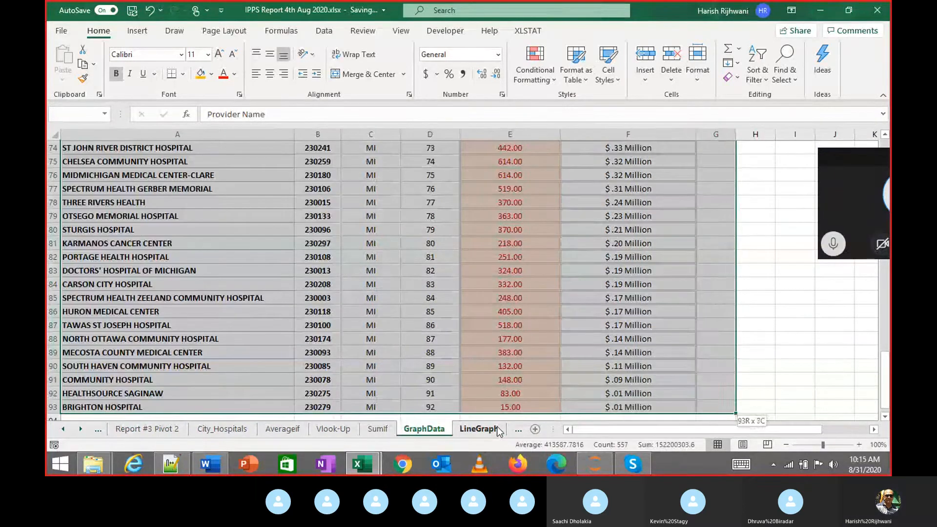
key("ctrl+c")
Paste the copied provider table into the new Sheet2, starting at cell A23
key("ctrl+Page_Down")
key("ctrl+Page_Down")
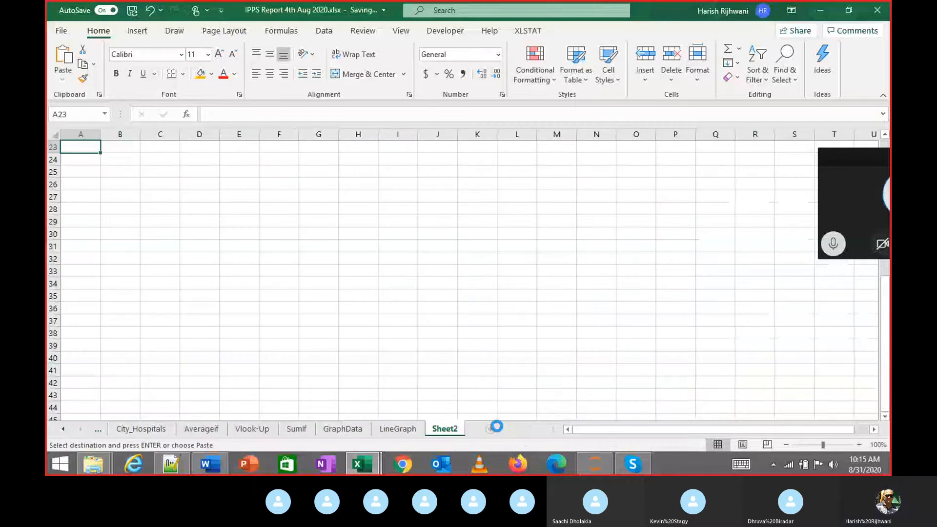
key("ctrl+v")
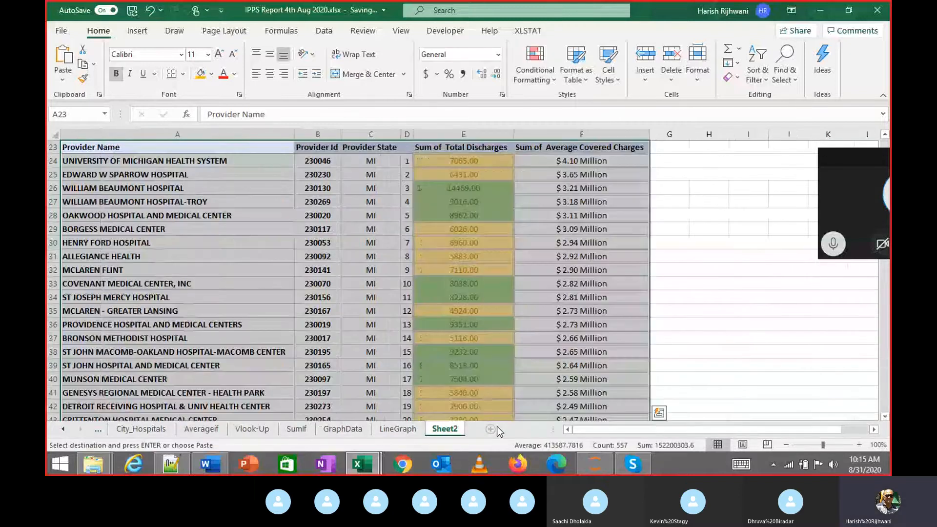
Try to insert a Filled Map chart from the pasted provider table, accepting that its data is sent to Bing
left_click(135, 37)
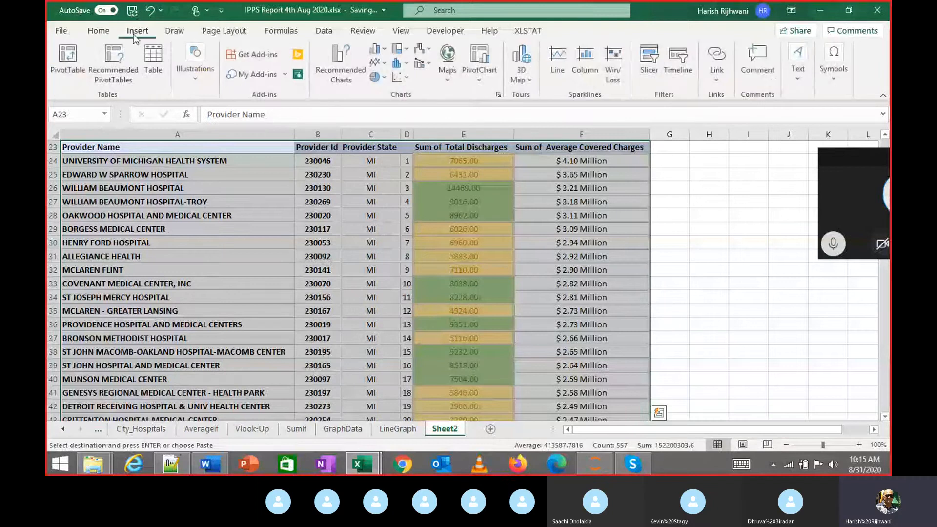
left_click(446, 79)
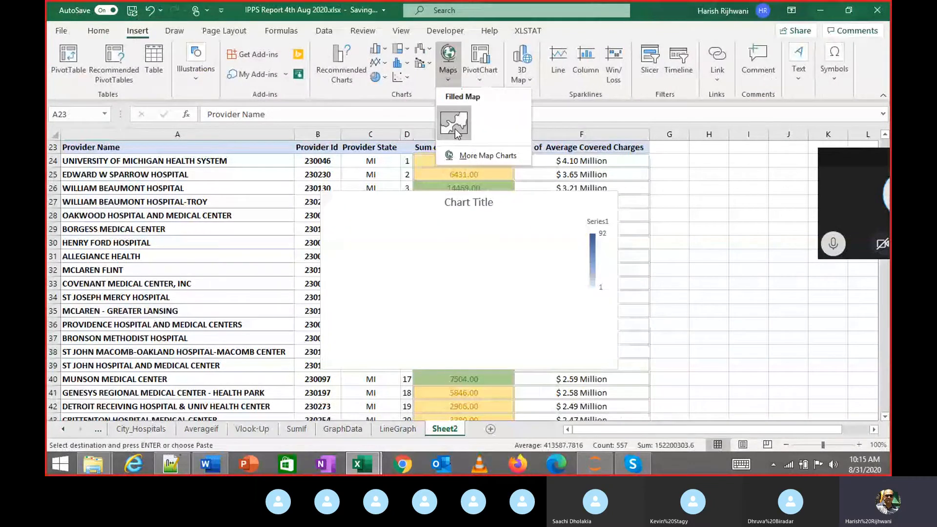
left_click(454, 124)
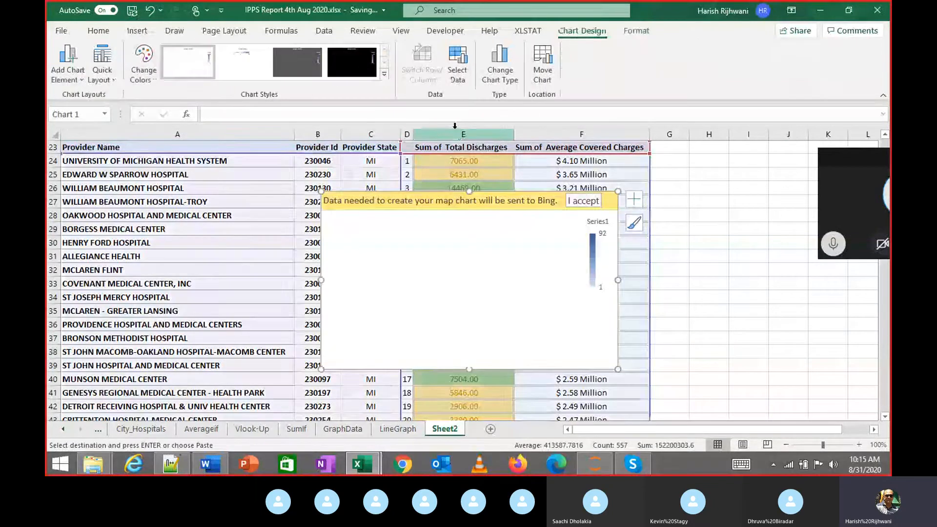
left_click(584, 200)
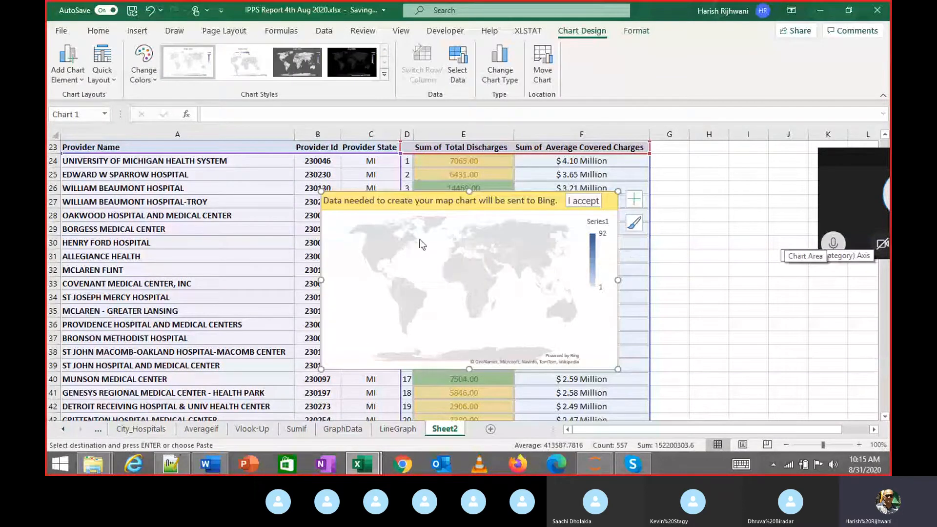
left_click(577, 201)
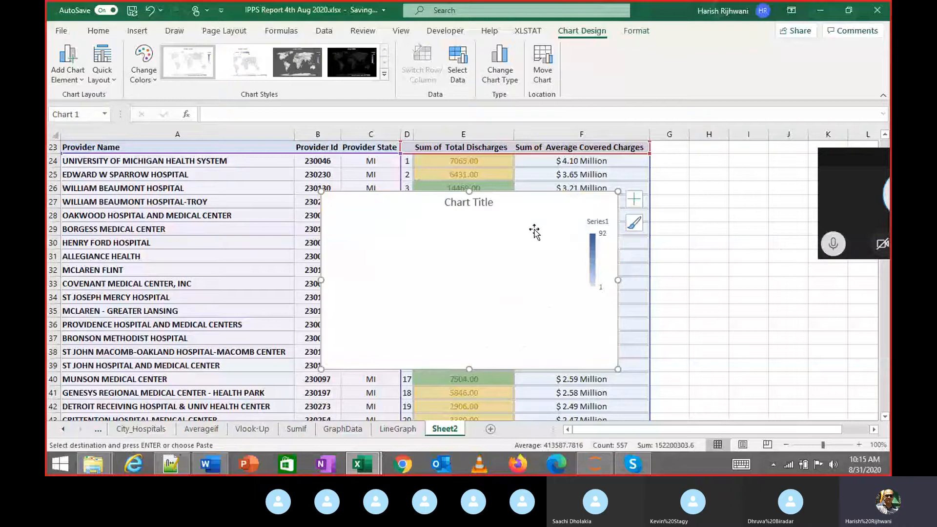
Mute the call microphone and delete the map chart from Sheet2
left_click(835, 251)
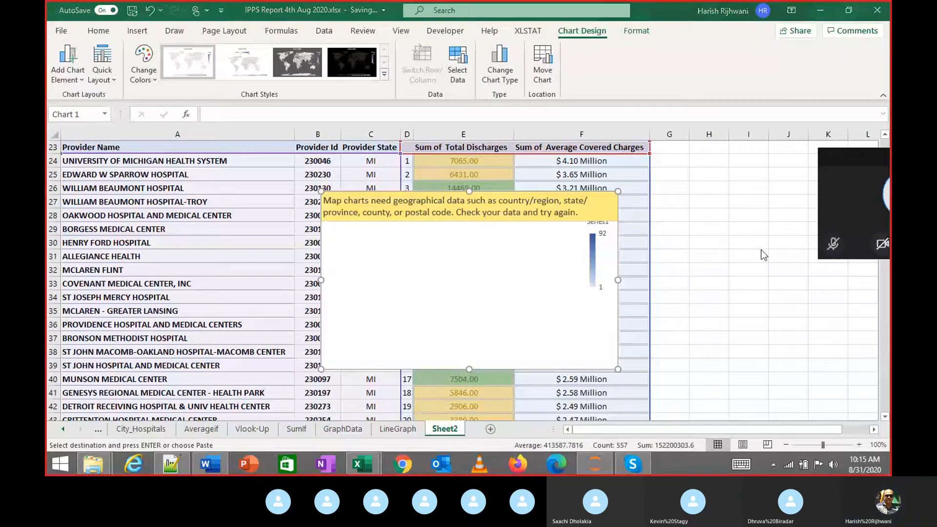
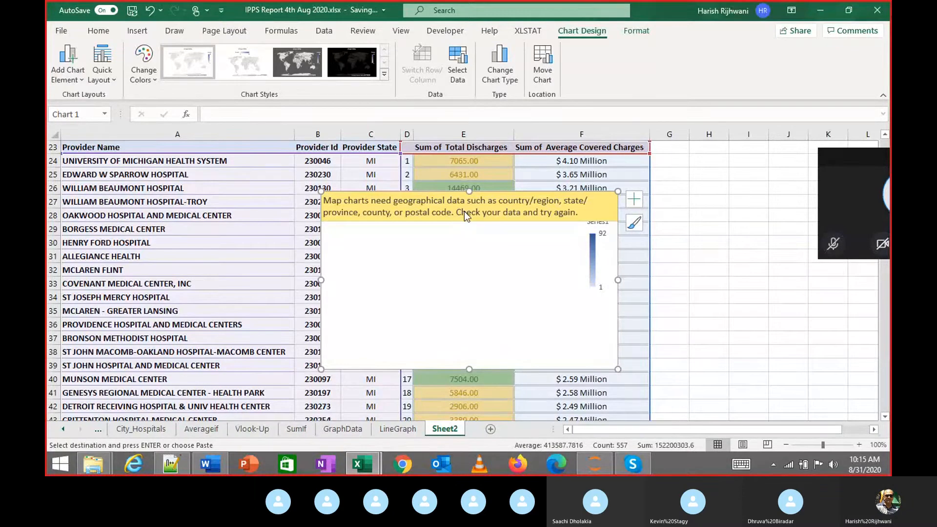
left_click(562, 317)
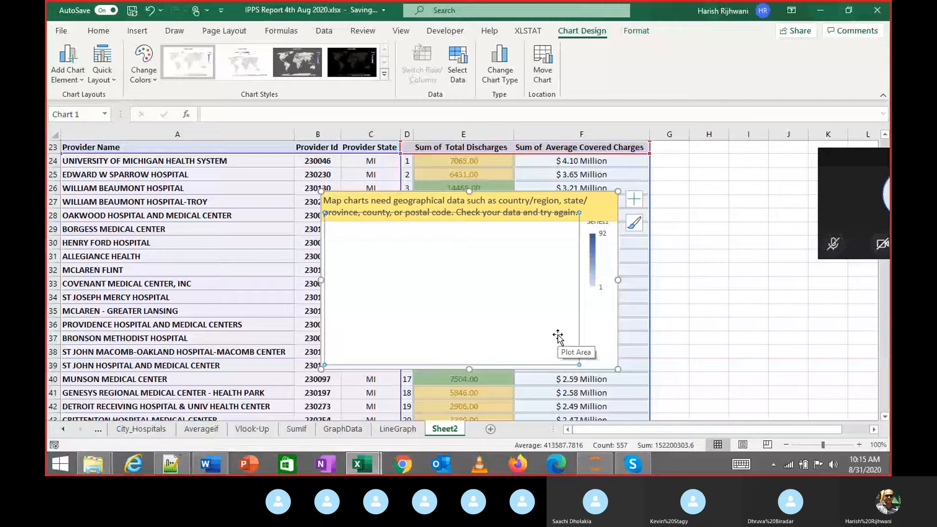
key("Delete")
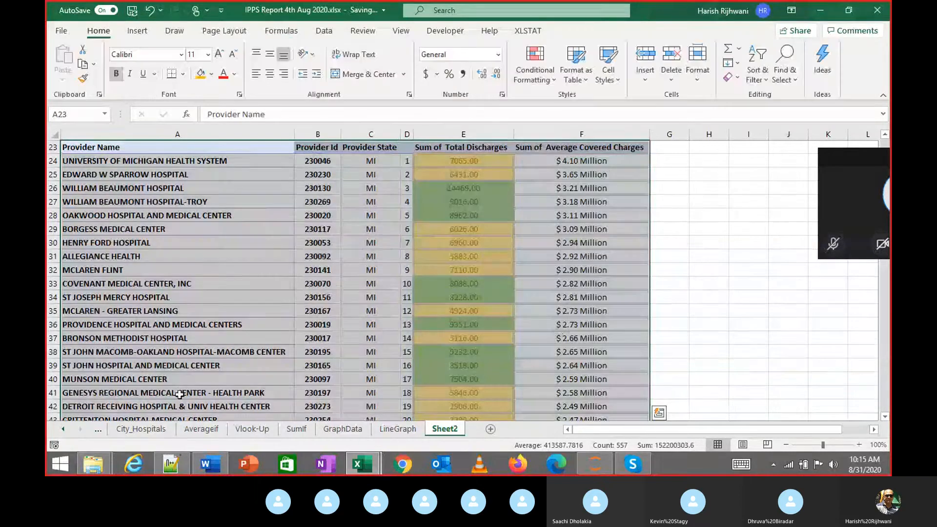
Look through the sheets from City_Hospitals back to the Data sheet for geographical columns suitable for a map chart
left_click(151, 434)
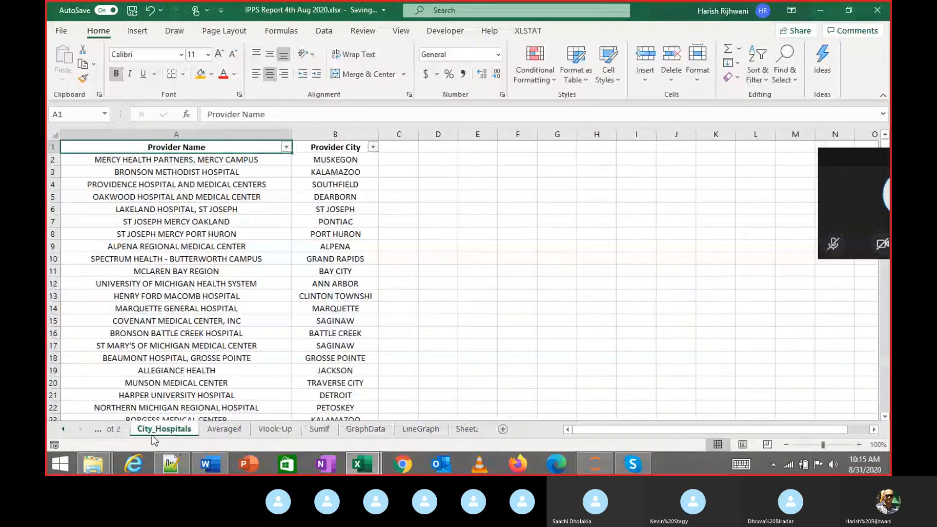
key("ctrl+Page_Up")
key("ctrl+Page_Up")
key("ctrl+Page_Up")
key("ctrl+Page_Up")
key("ctrl+Page_Up")
key("ctrl+Page_Up")
key("ctrl+Page_Up")
key("ctrl+Page_Up")
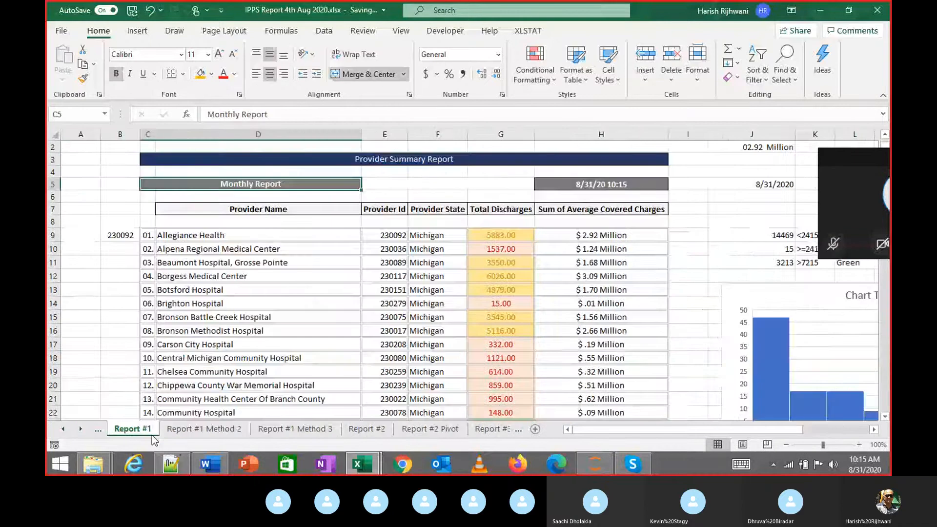
key("ctrl+Page_Up")
key("ctrl+Page_Up")
key("ctrl+Page_Up")
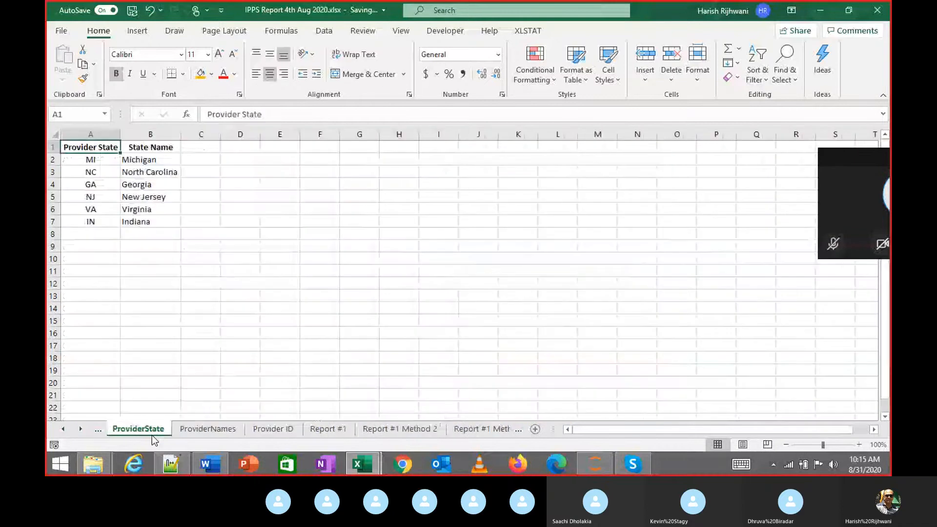
key("ctrl+Page_Up")
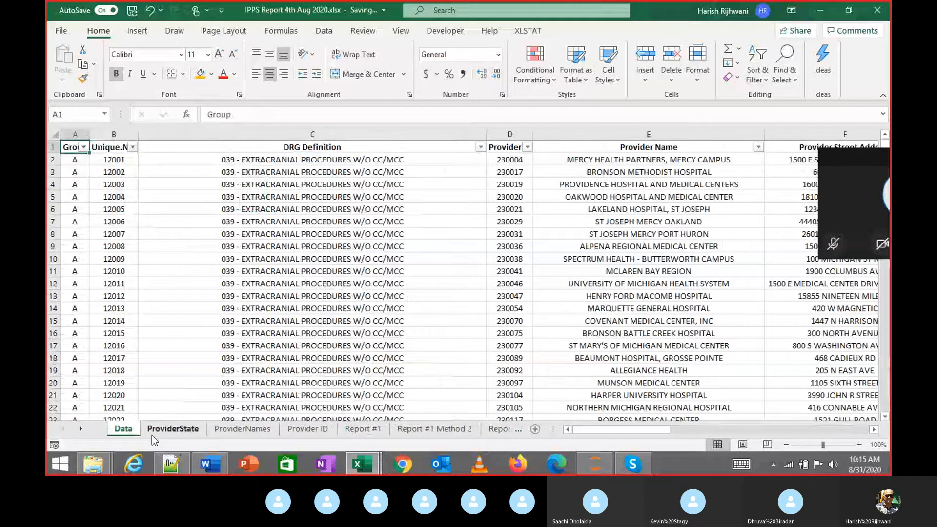
Select the Provider Zip Code column on the Data sheet from its header down to the last record to examine it
key("Right")
key("Right")
key("Right")
key("Right")
key("Right")
key("Right")
key("Right")
key("Right")
key("Right")
key("Right")
key("Right")
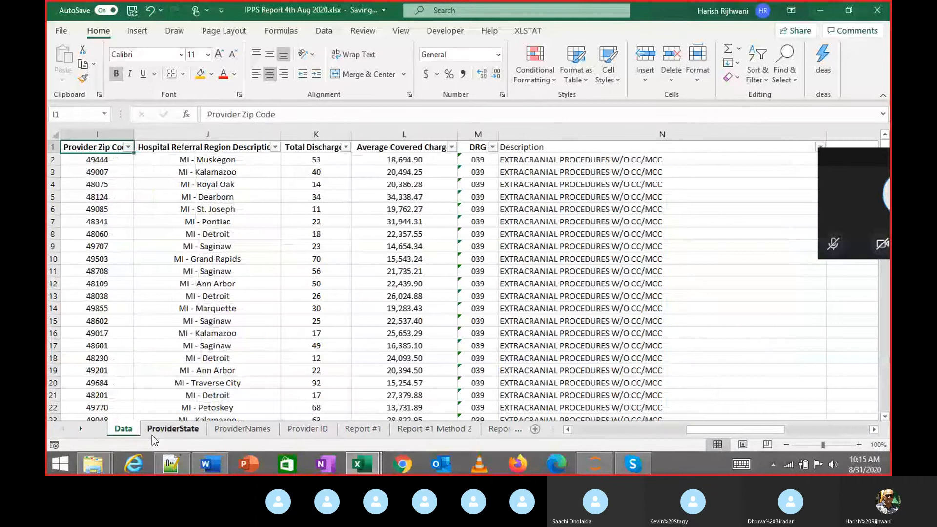
key("Left")
key("Right")
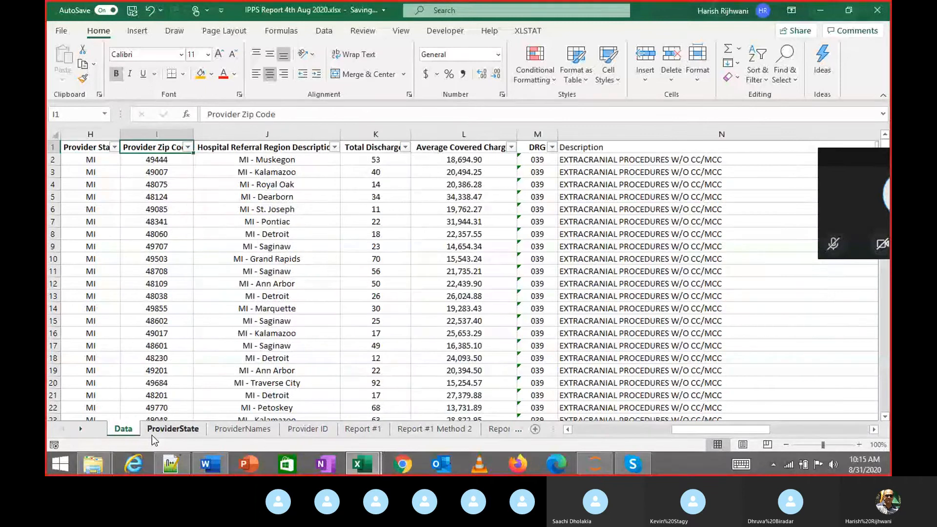
key("ctrl+shift+Down")
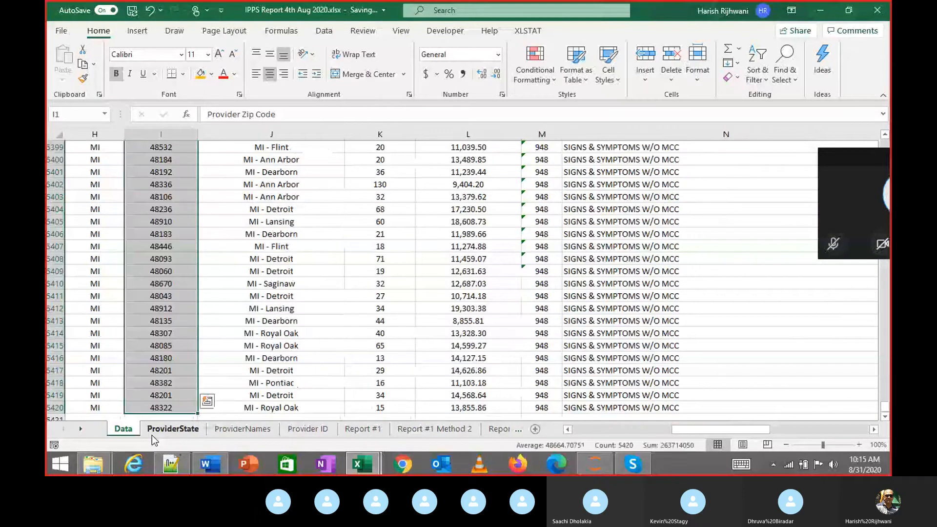
Return to the top of the Data sheet and locate the Provider Zip Code header
key("ctrl+Home")
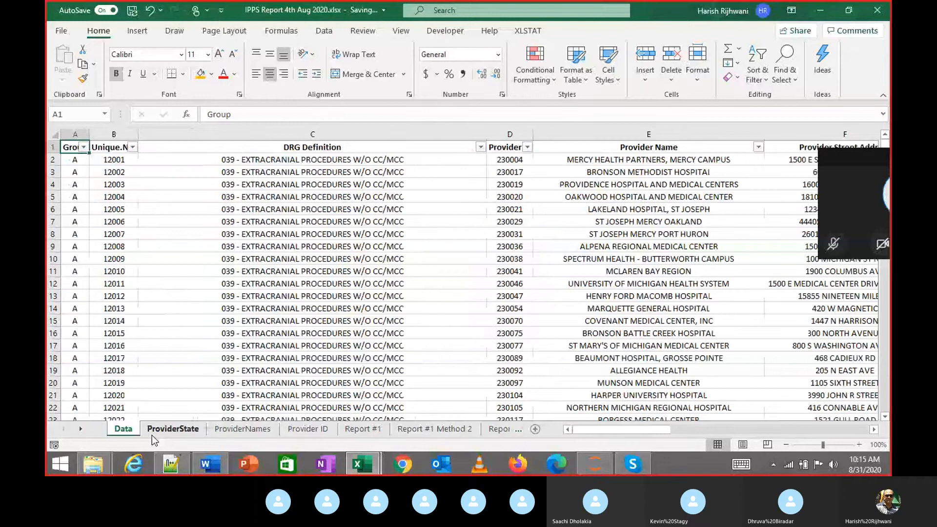
key("Right")
key("Right")
key("Right")
key("Right")
key("Right")
key("Right")
key("Right")
key("Right")
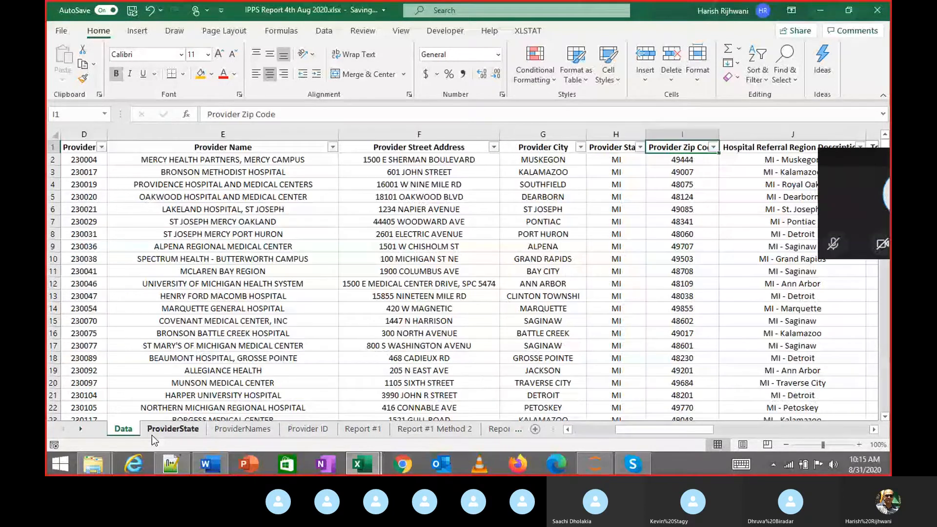
Go to Sheet2 and delete the 22 empty rows above the provider table
key("ctrl+Page_Down")
key("ctrl+Page_Down")
key("ctrl+Page_Down")
key("ctrl+Page_Down")
key("ctrl+Page_Down")
key("ctrl+Page_Down")
key("ctrl+Page_Down")
key("ctrl+Page_Down")
key("ctrl+Page_Down")
key("ctrl+Page_Down")
key("ctrl+Page_Down")
key("ctrl+Page_Down")
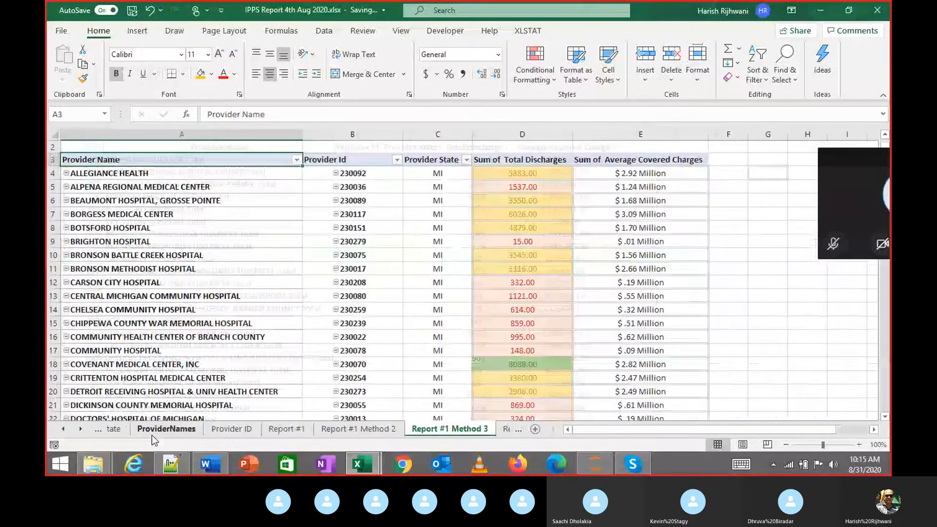
key("ctrl+Page_Down")
key("ctrl+Page_Down")
key("ctrl+Page_Down")
key("ctrl+Page_Down")
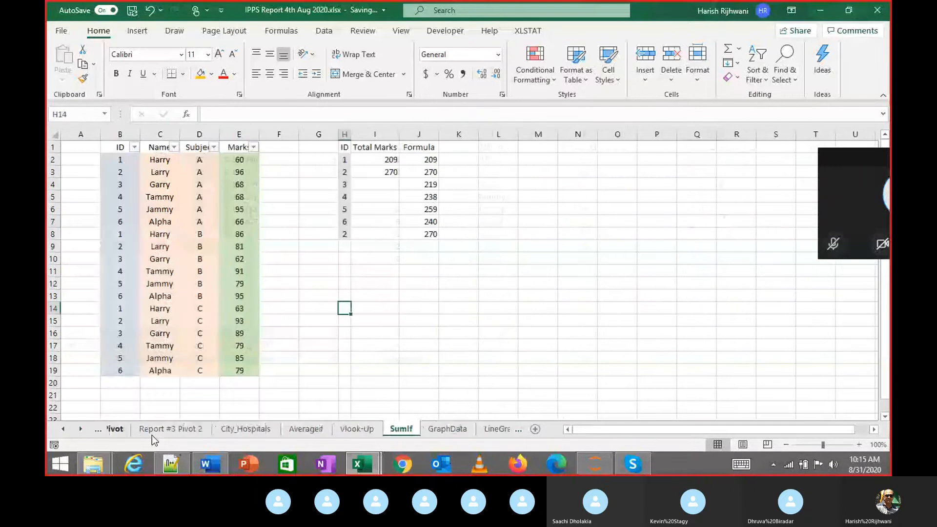
key("ctrl+Page_Down")
key("ctrl+Page_Down")
key("ctrl+Page_Down")
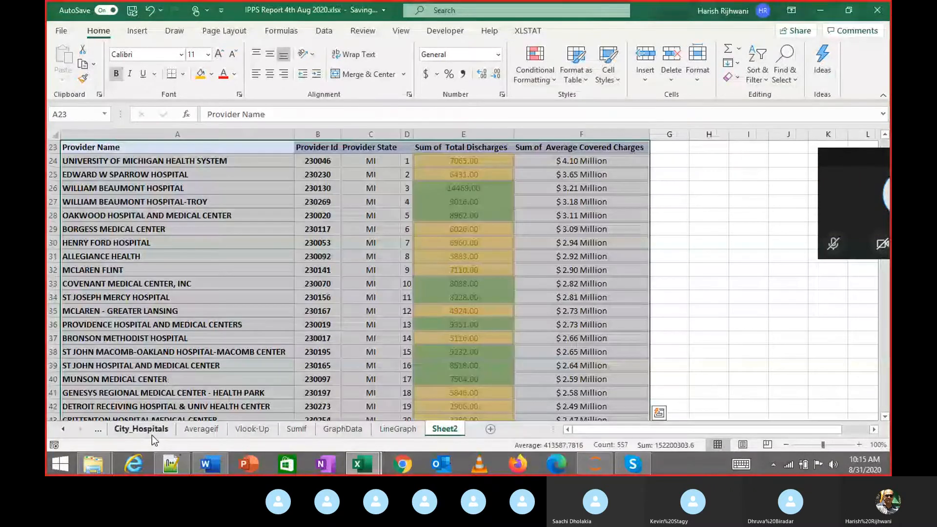
key("Right")
key("ctrl+Home")
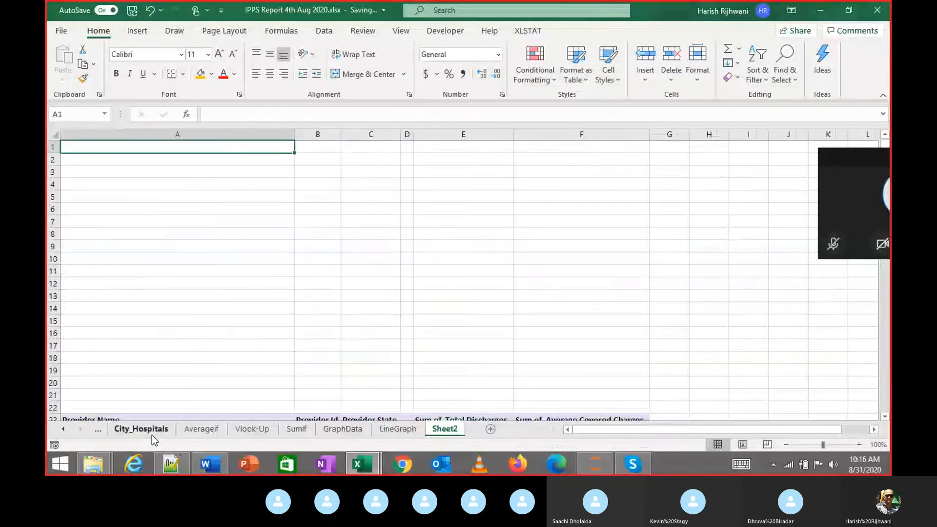
key("shift+space")
key("shift+Down")
key("shift+Down")
key("shift+Down")
key("shift+Down")
key("shift+Down")
key("shift+Down")
key("shift+Down")
key("shift+Down")
key("shift+Down")
key("shift+Down")
key("shift+Down")
key("shift+Down")
key("shift+Down")
key("shift+Down")
key("shift+Down")
key("shift+Down")
key("shift+Down")
key("shift+Down")
key("shift+Down")
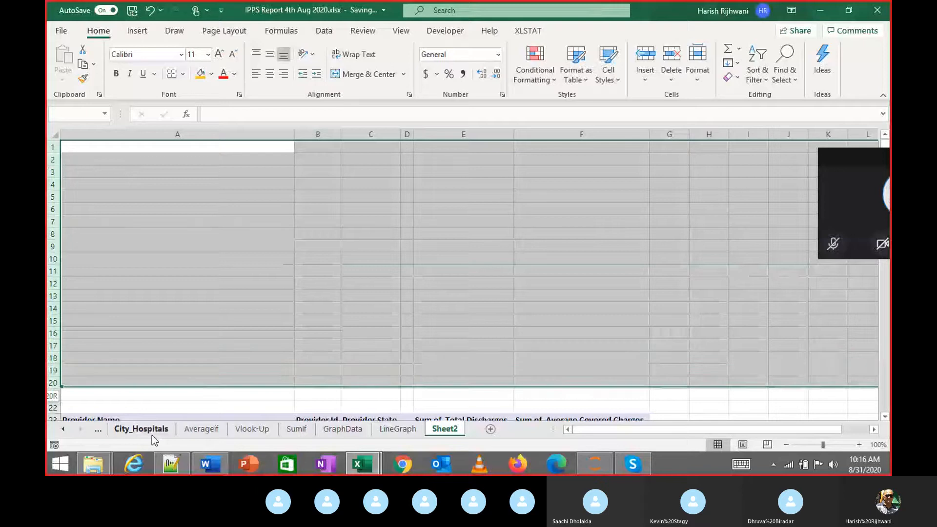
key("shift+Down")
key("shift+Down")
key("ctrl+minus")
key("Right")
key("Right")
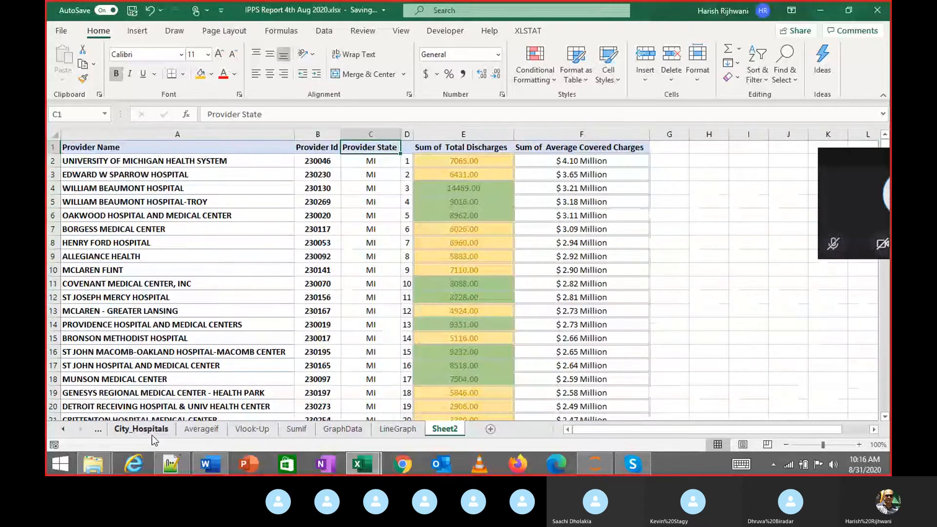
Check the City_Hospitals sheet's columns and go back to the provider table on Sheet2
left_click(152, 435)
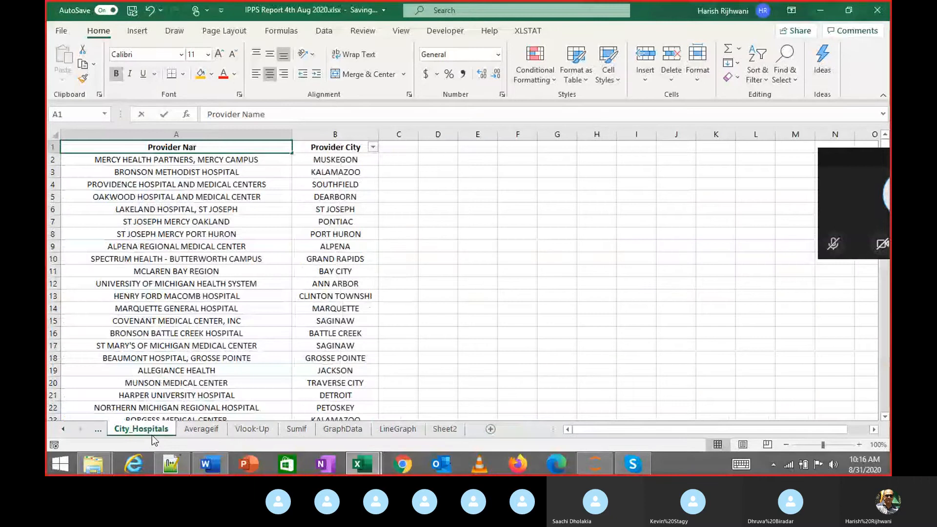
key("ctrl+Page_Down")
key("ctrl+Page_Down")
key("ctrl+Page_Down")
key("ctrl+Page_Down")
key("ctrl+Page_Down")
key("ctrl+Page_Down")
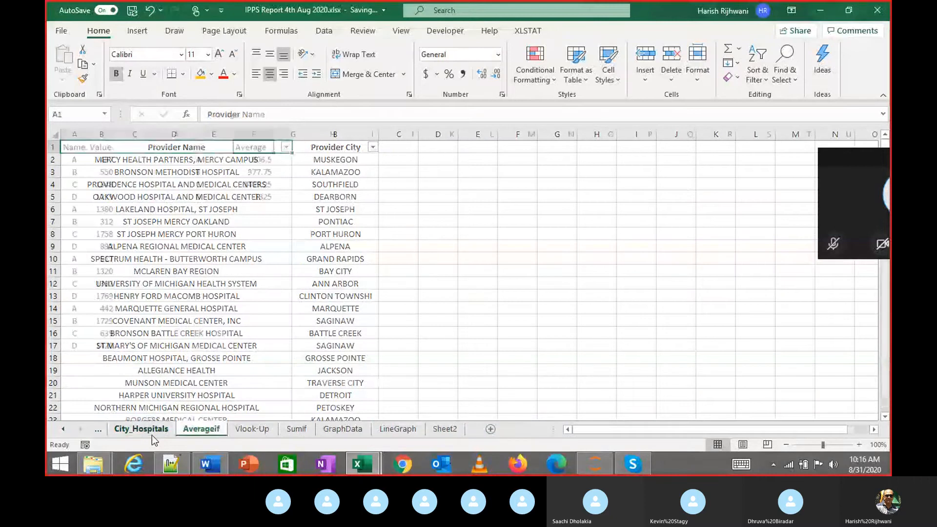
key("Right")
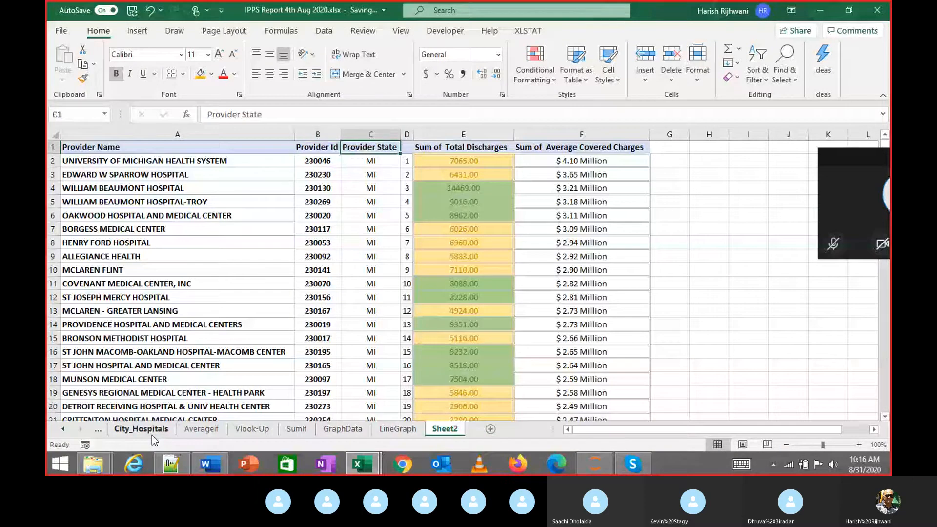
Insert a column between Provider Name and Provider Id on Sheet2 and head it "Zip code"
key("Left")
key("alt+i")
type("c")
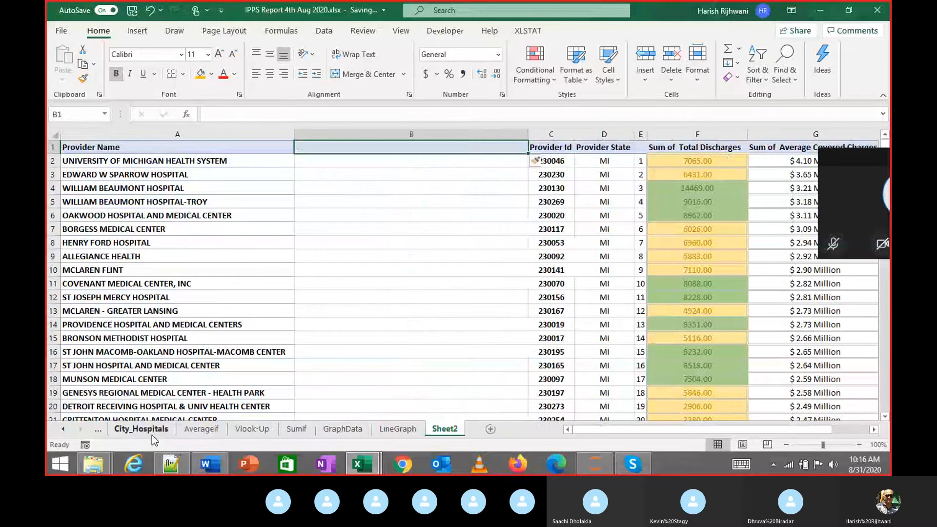
type("Zip co")
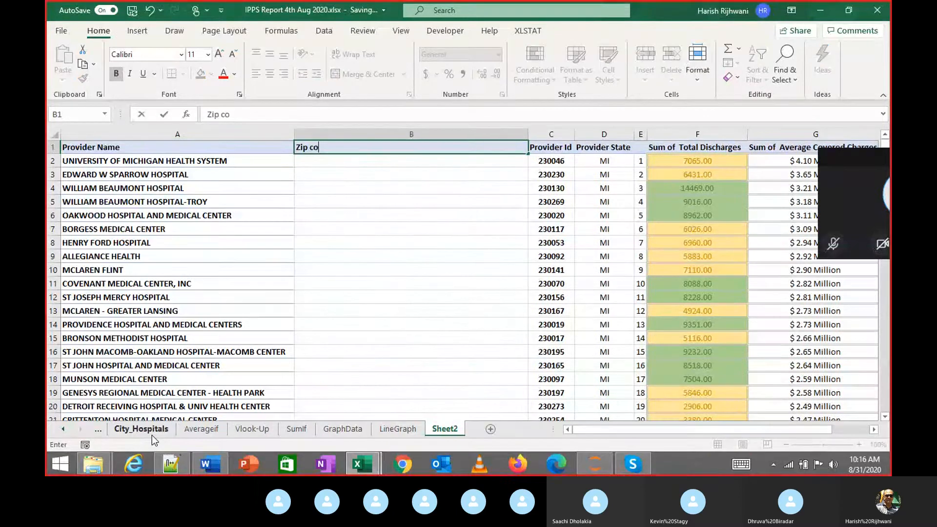
type("de")
key("Return")
Begin a VLOOKUP in B2 with A2 as the lookup value and go to the Data sheet for the table array
type("=VLOOKUP(")
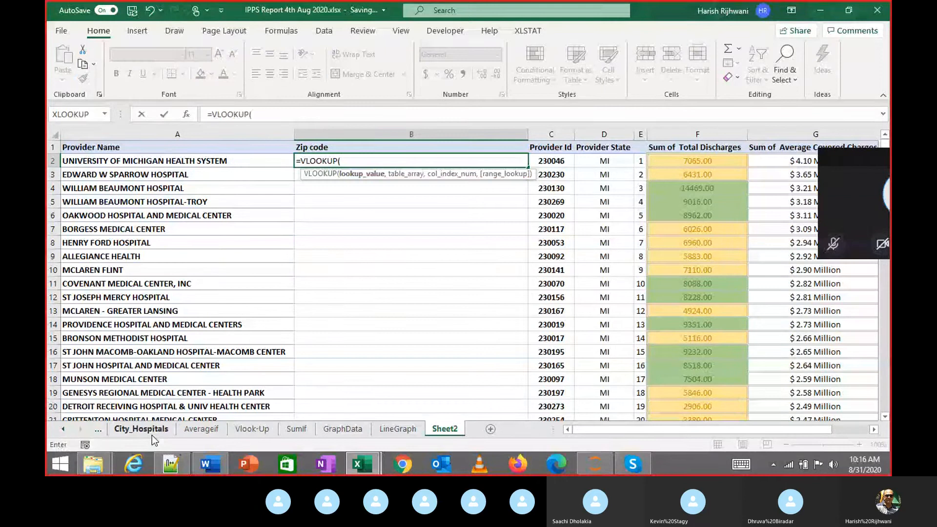
key("Left")
type(",")
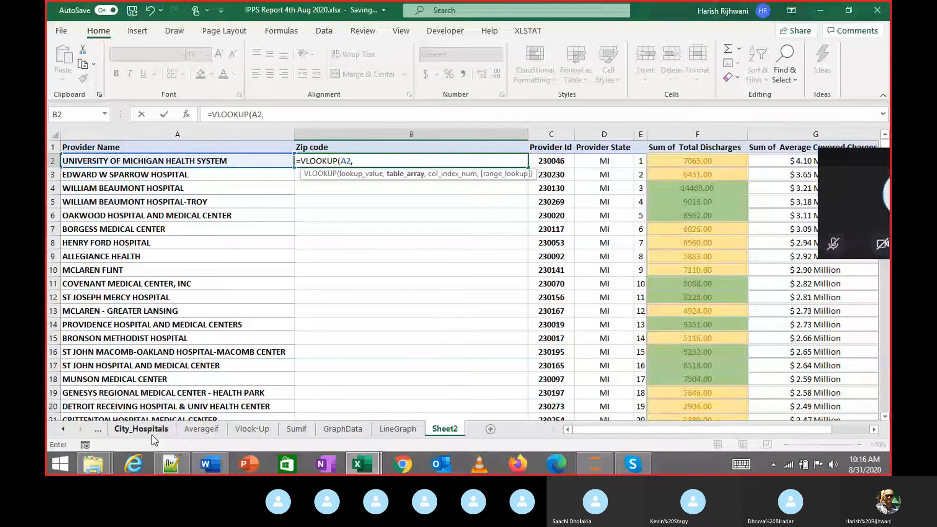
key("ctrl+Page_Up")
key("ctrl+Page_Up")
key("ctrl+Page_Up")
key("ctrl+Page_Up")
key("ctrl+Page_Up")
key("ctrl+Page_Up")
key("ctrl+Page_Up")
key("ctrl+Page_Up")
key("ctrl+Page_Up")
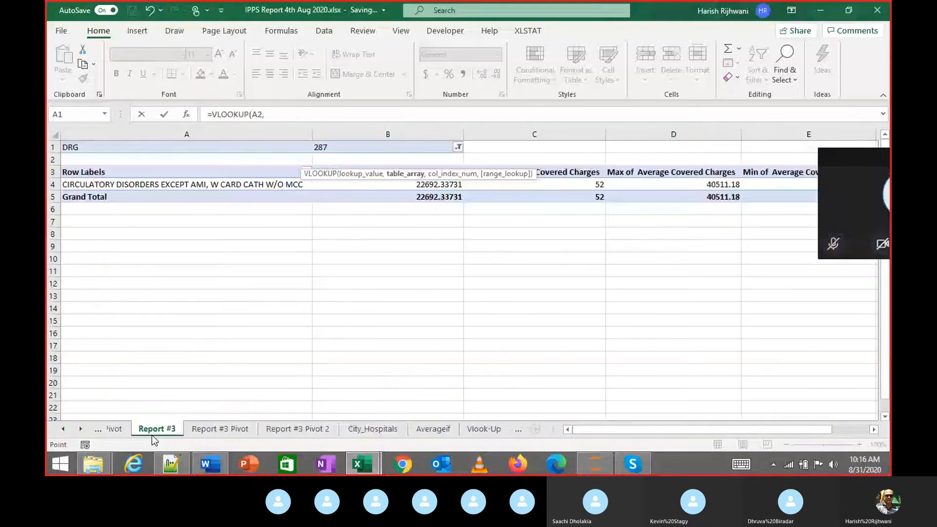
key("ctrl+Page_Up")
key("ctrl+Page_Up")
key("ctrl+Page_Up")
key("ctrl+Page_Up")
key("ctrl+Page_Up")
key("ctrl+Page_Up")
key("ctrl+Page_Up")
key("ctrl+Page_Up")
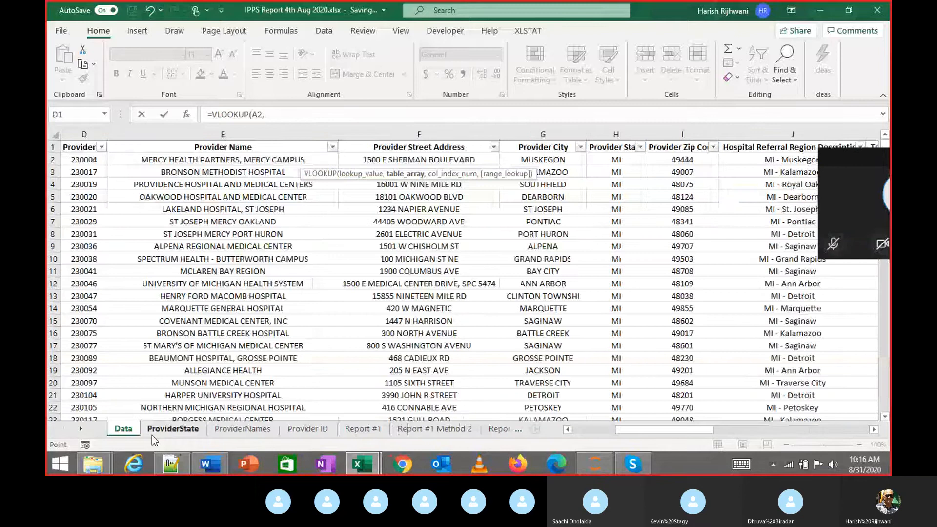
Complete the lookup with Data sheet columns E to I, column index 5 and an empty range lookup: =VLOOKUP(A2,Data!E:I,5,)
key("Right")
key("shift+Right")
key("shift+Right")
key("shift+Right")
key("shift+Right")
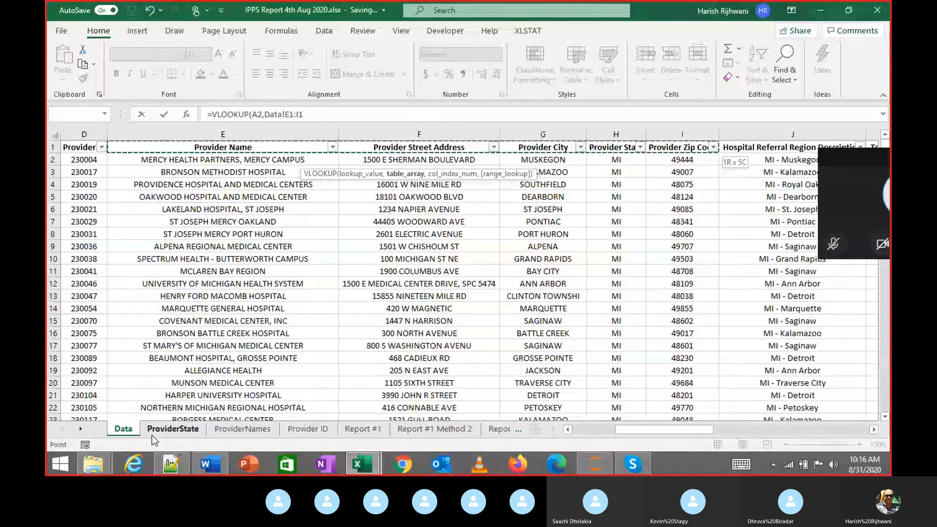
key("ctrl+shift+Down")
key("ctrl+space")
type(",5,)_")
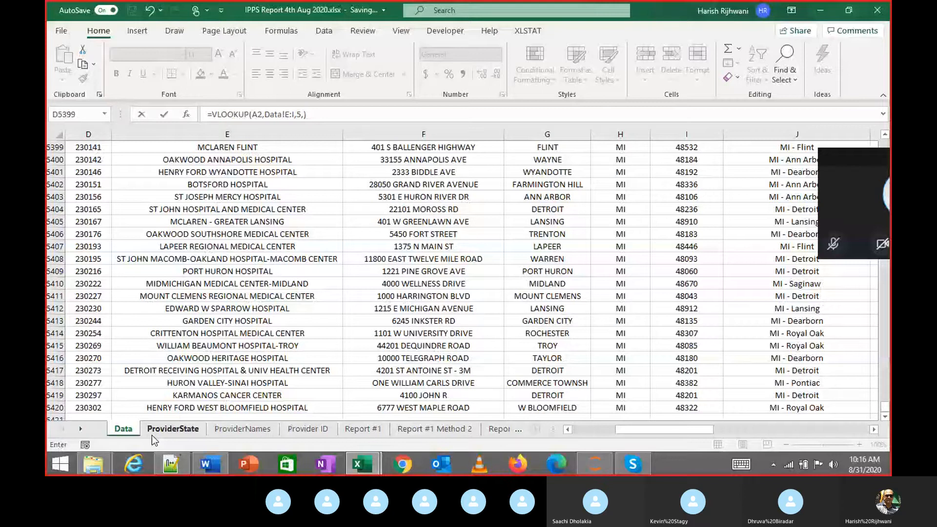
key("F2")
key("Left")
key("Left")
key("Left")
key("Left")
key("Left")
key("Left")
key("Left")
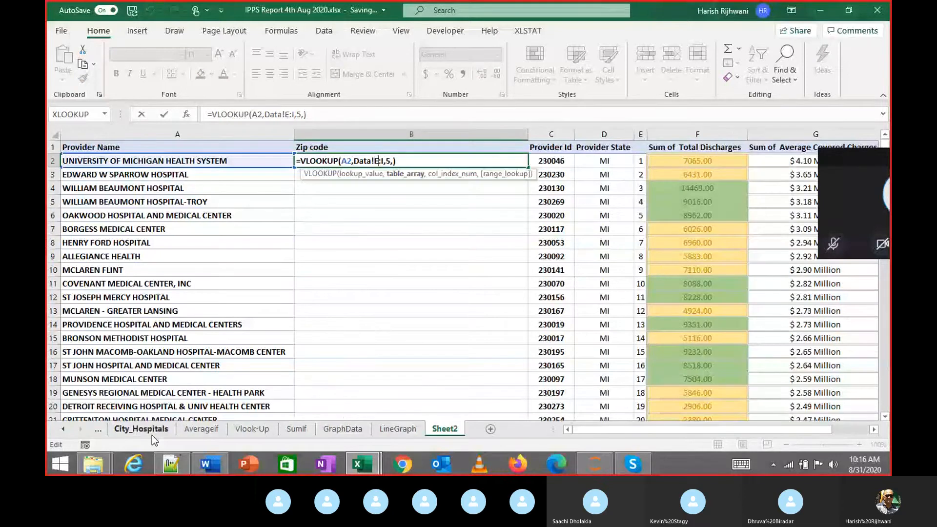
key("Return")
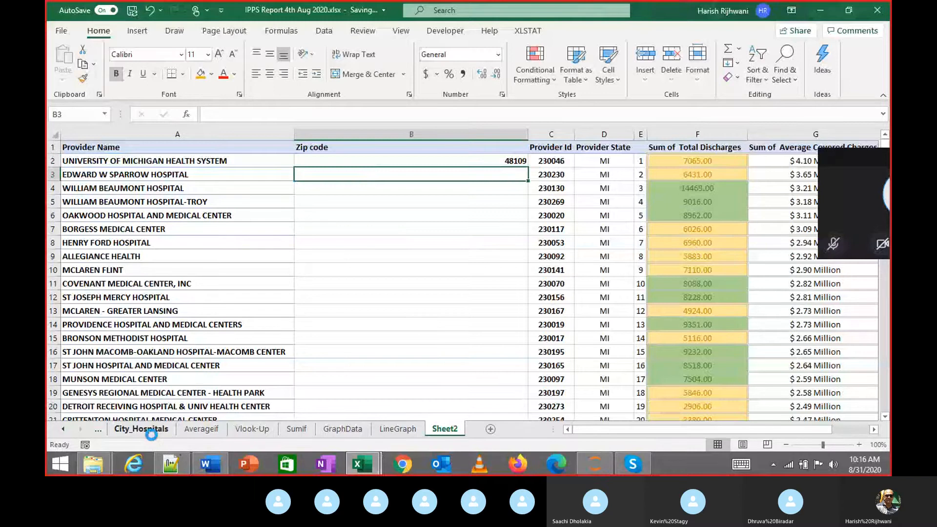
Fill the VLOOKUP formula down the Zip code column to the last provider in row 93
key("ctrl+d")
key("F2")
key("Escape")
key("Left")
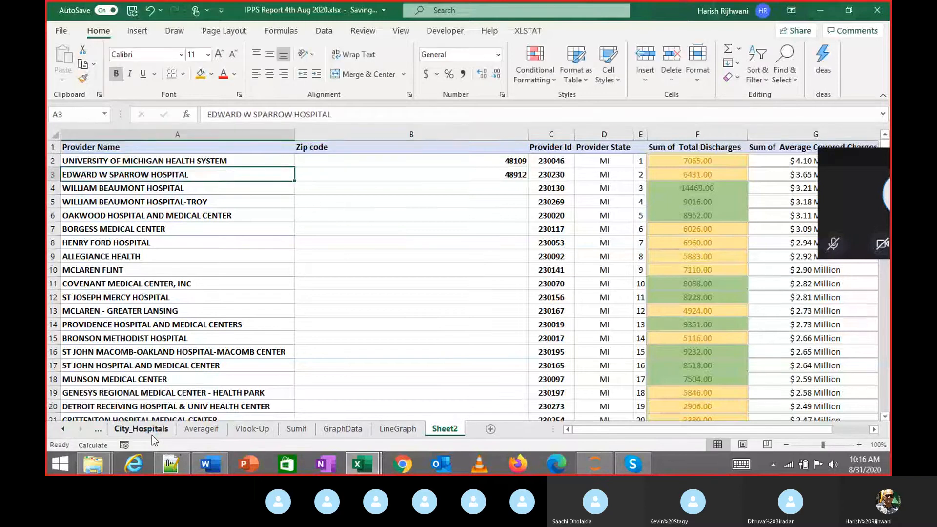
key("ctrl+Down")
key("Right")
key("ctrl+shift+Up")
key("ctrl+d")
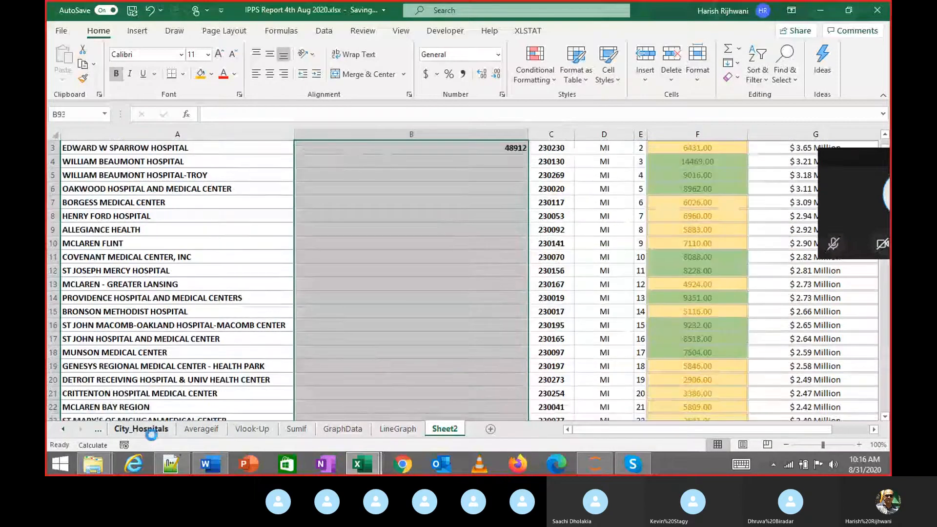
key("ctrl+Up")
key("Down")
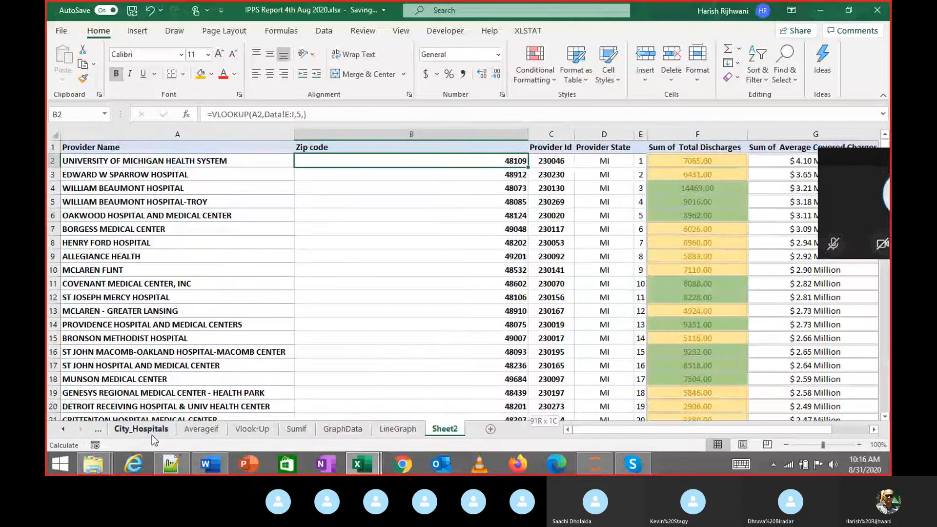
Copy the Zip code lookup results and center the whole Zip code column, including its header
key("ctrl+shift+Down")
key("ctrl+c")
key("ctrl+Up")
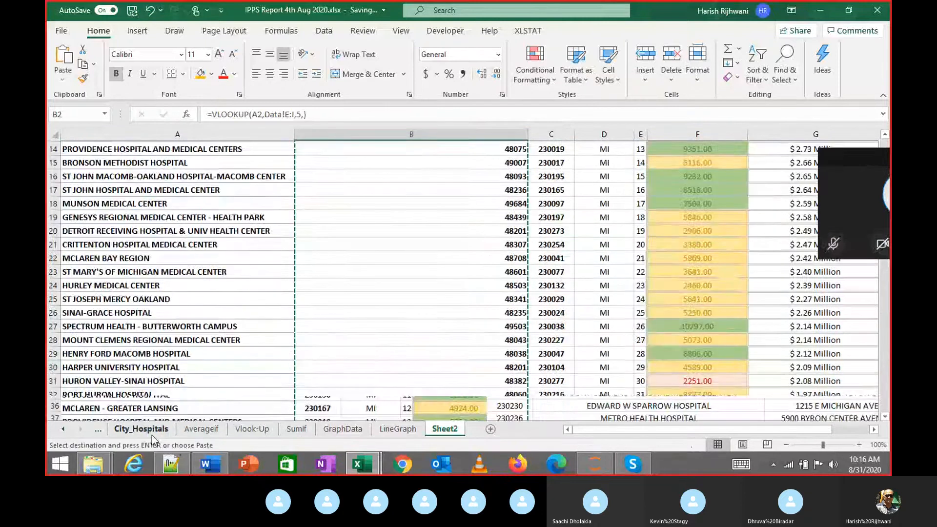
key("shift+F10")
key("Escape")
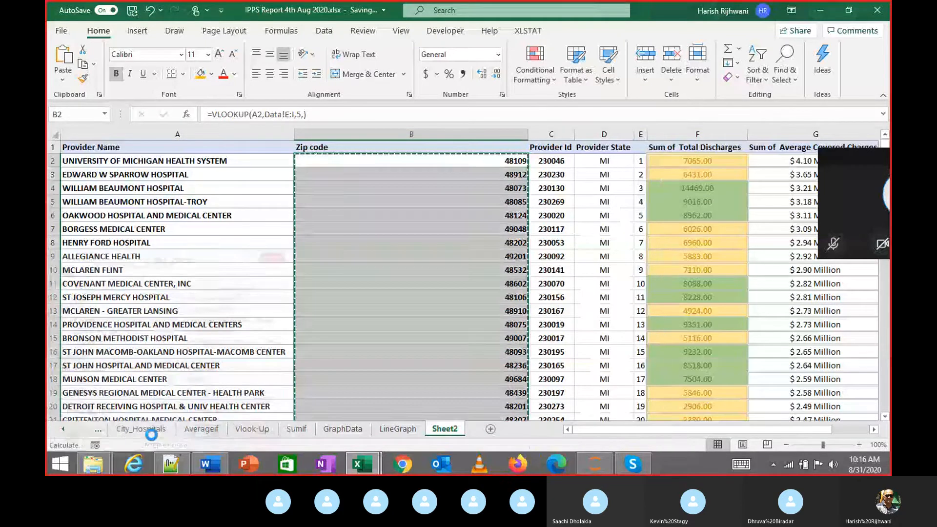
key("ctrl+Up")
key("ctrl+shift+Down")
key("Return")
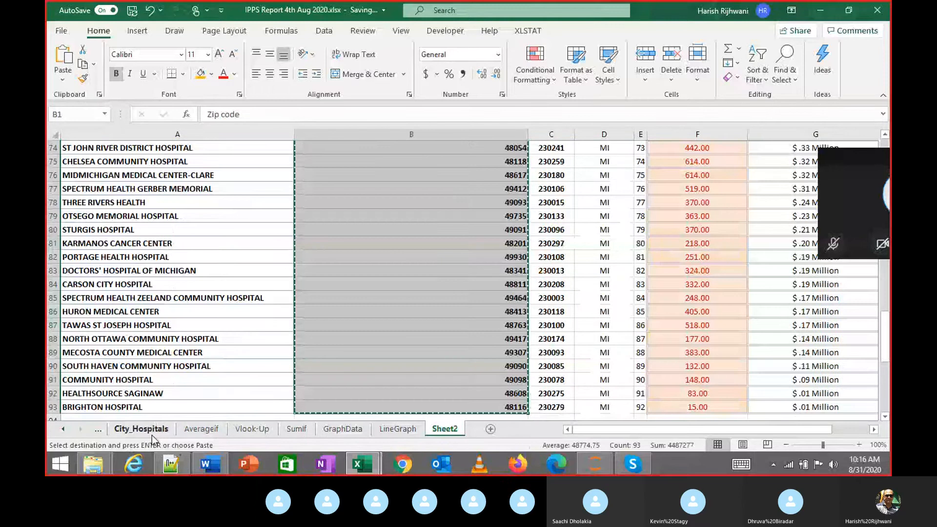
key("ctrl+Up")
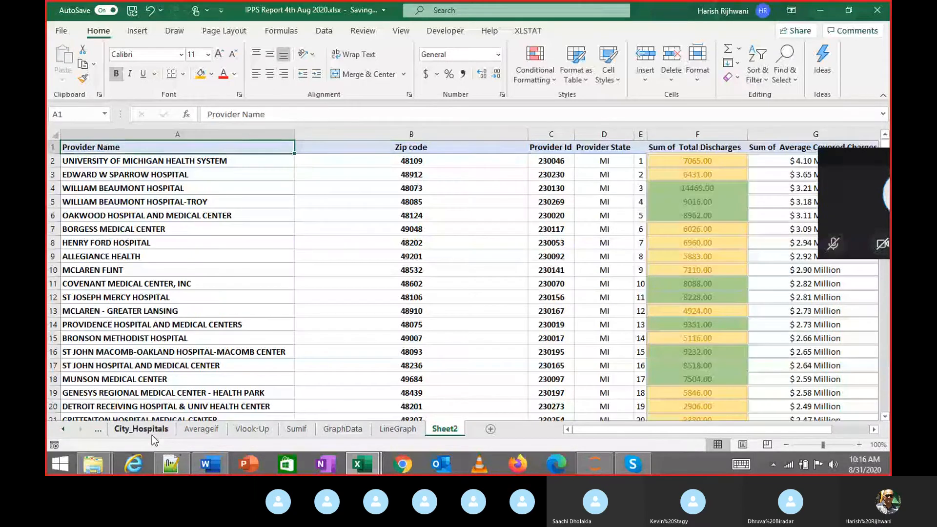
Try to insert a Filled Map chart from the whole provider table including the Zip code column, and delete it
key("Left")
key("ctrl+shift+Down")
key("ctrl+shift+Right")
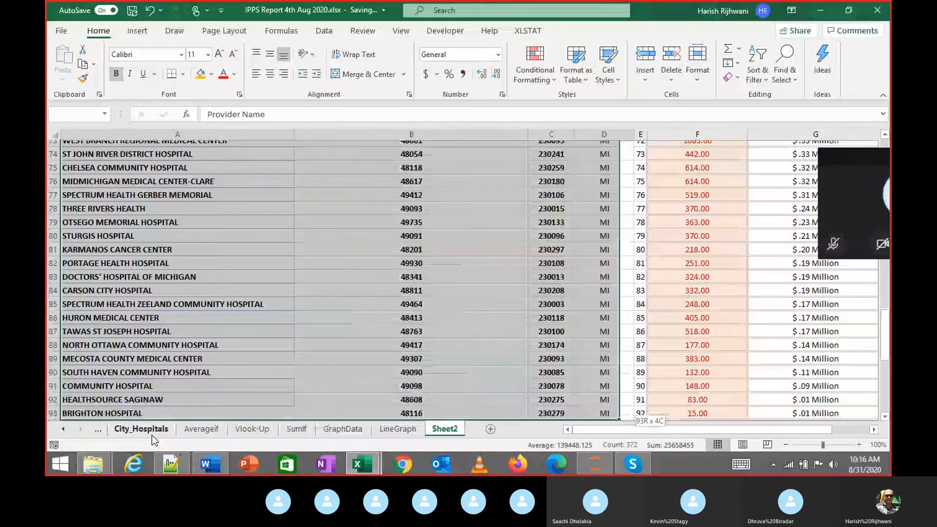
key("ctrl+shift+Right")
key("shift+Left")
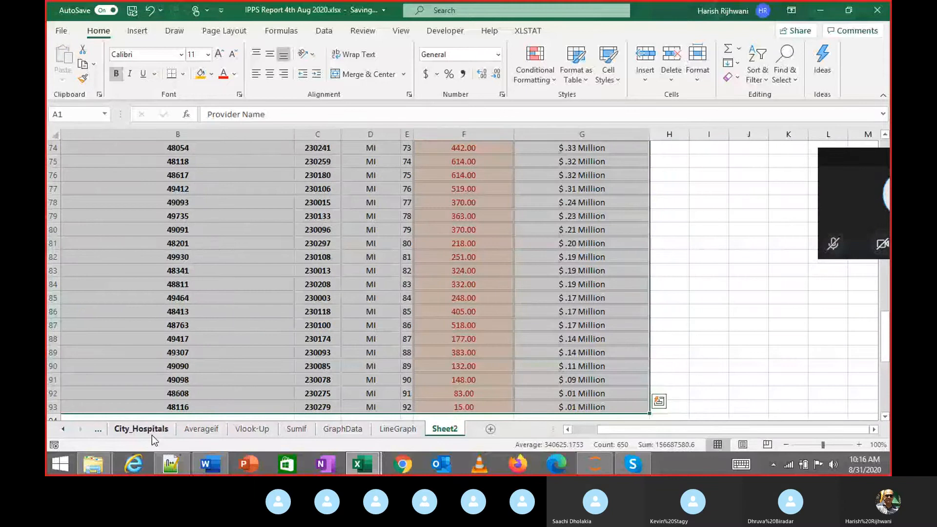
left_click(140, 31)
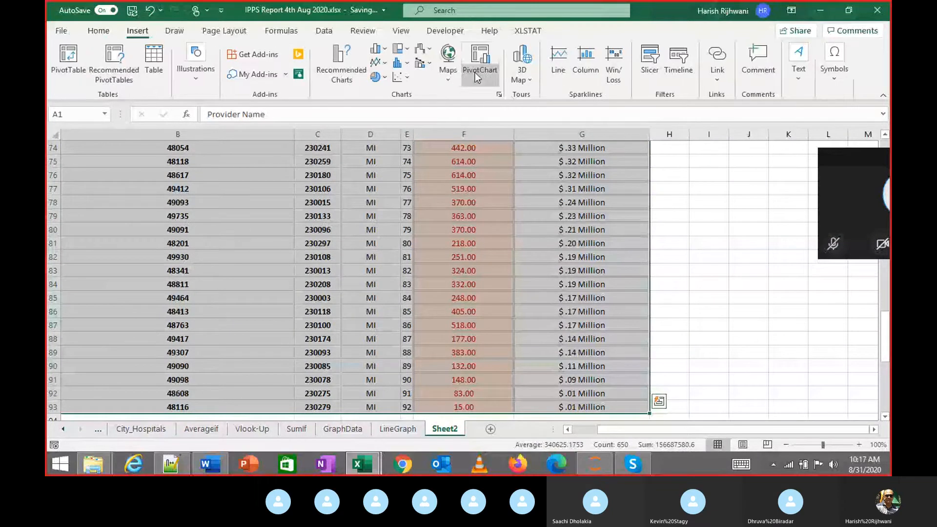
left_click(449, 65)
left_click(452, 130)
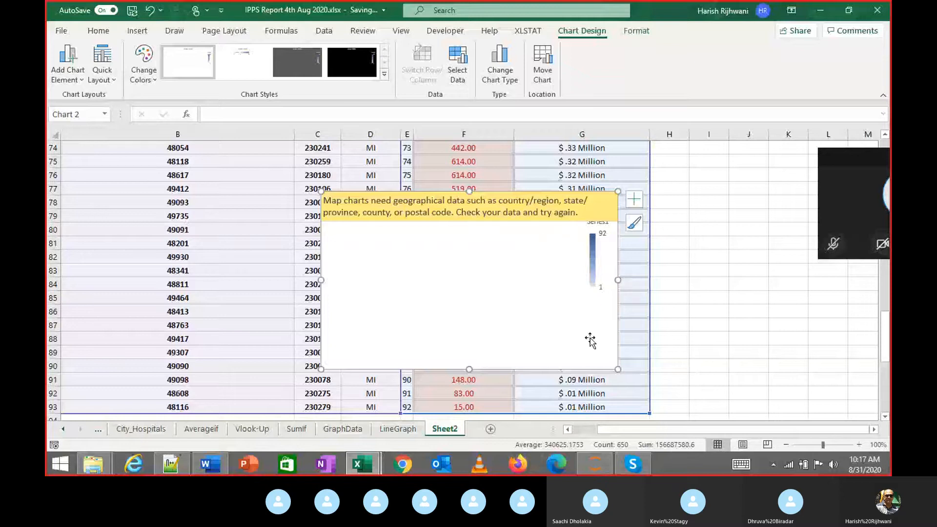
key("Delete")
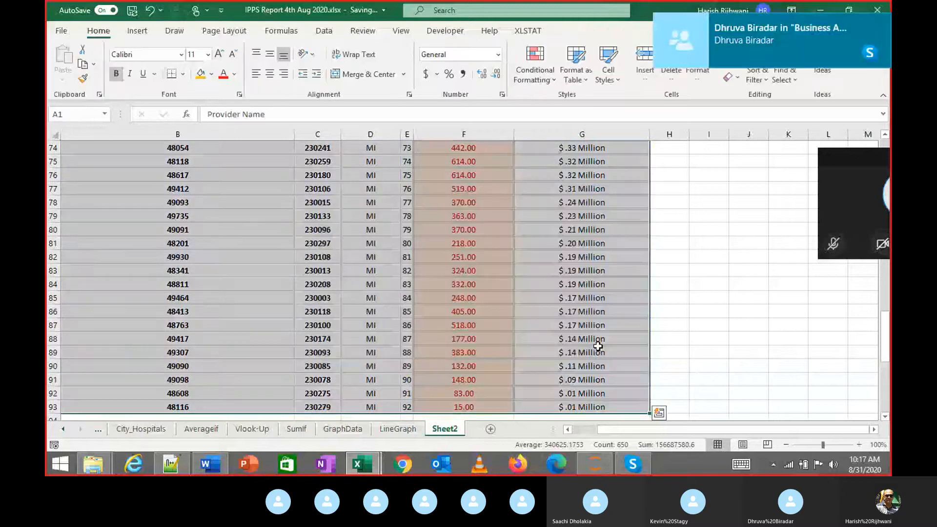
Switch to the Skype call window to check its chat and return to the workbook
left_click(632, 464)
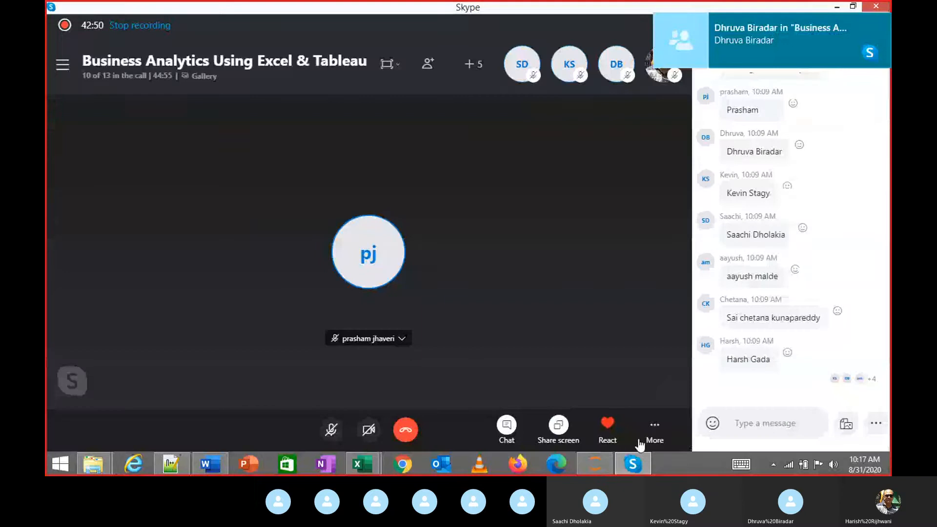
key("alt+Tab")
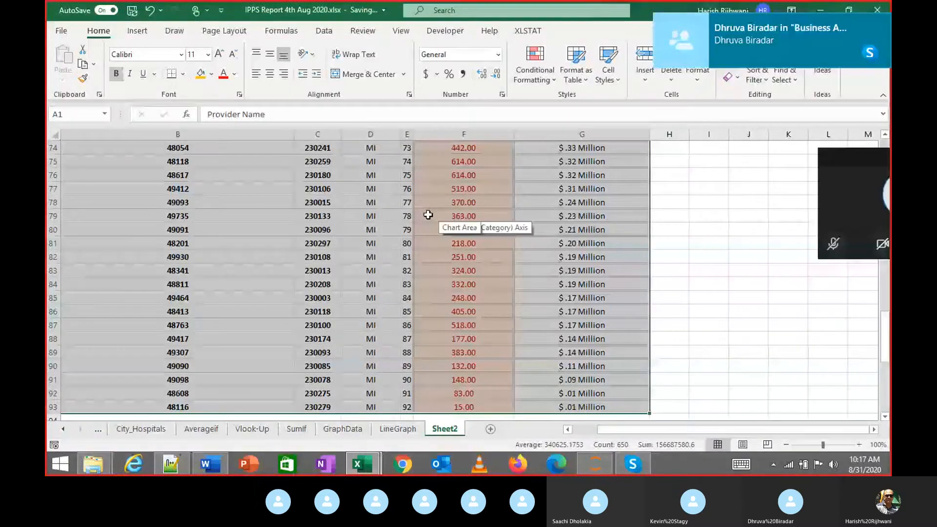
Check the Zip code column from its header down to the last provider in row 93
left_click(428, 215)
key("ctrl+Up")
key("Down")
key("Left")
key("Left")
key("Left")
key("Left")
key("Left")
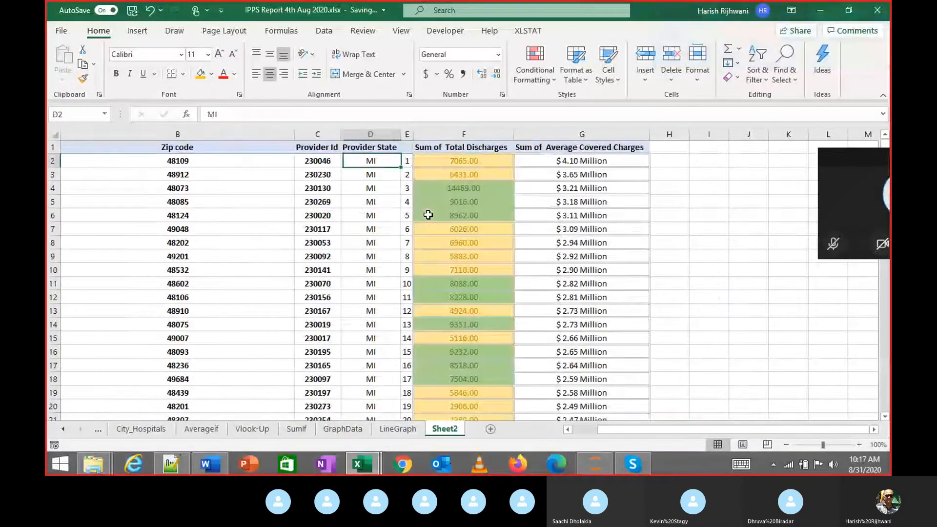
key("Right")
key("Up")
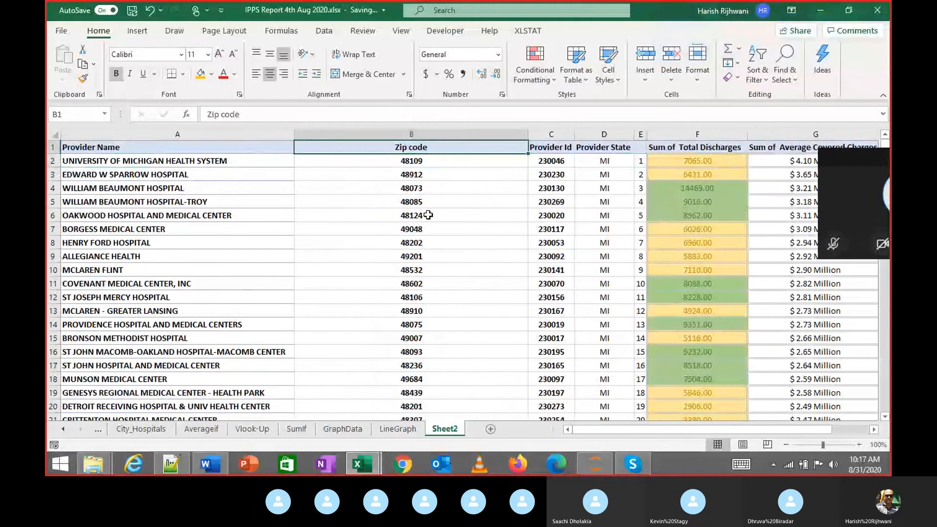
key("ctrl+shift+Down")
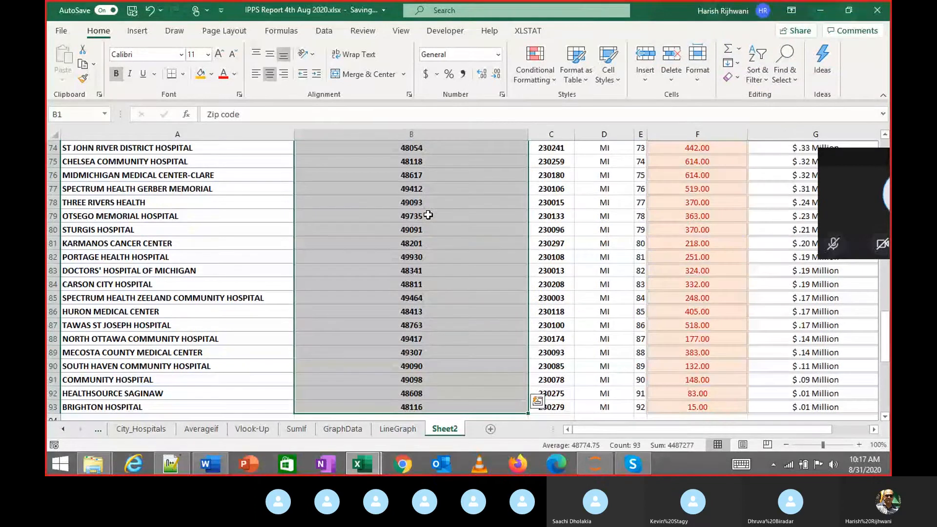
key("ctrl+Up")
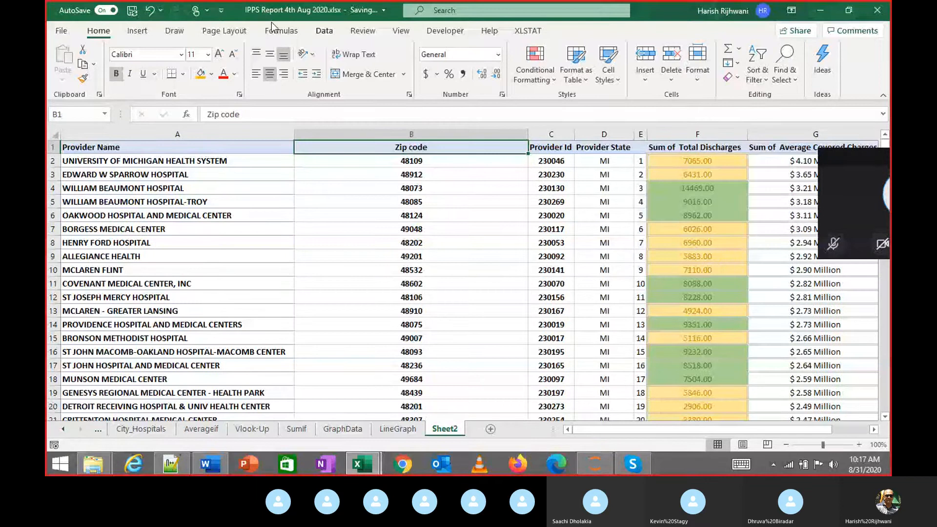
Select empty cell J12 beside the table, switch to the Skype call to check its chat, and return to the workbook
left_click(811, 299)
key("Right")
key("Right")
key("Right")
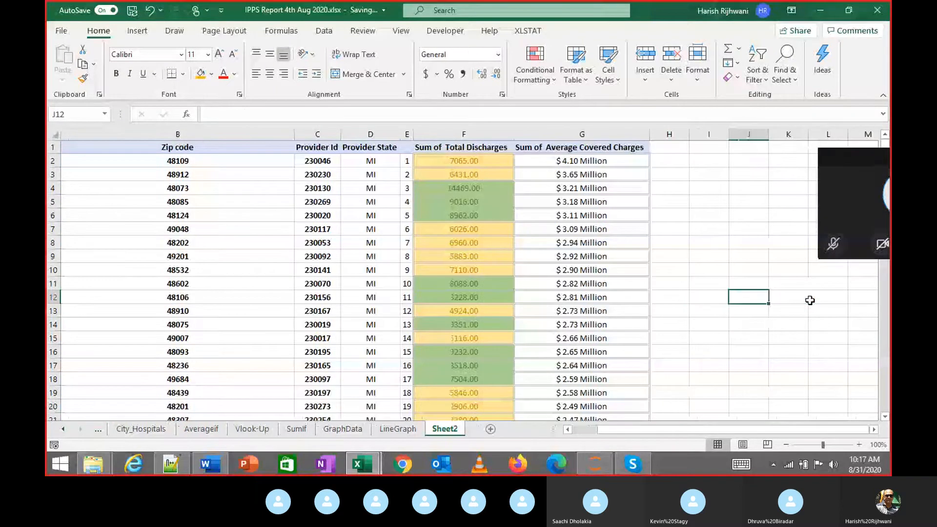
left_click(633, 464)
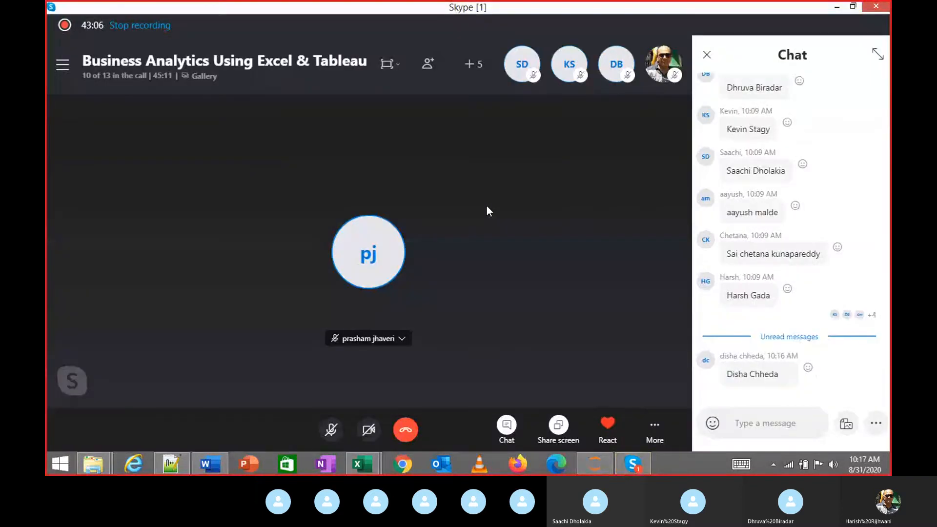
key("alt+Tab")
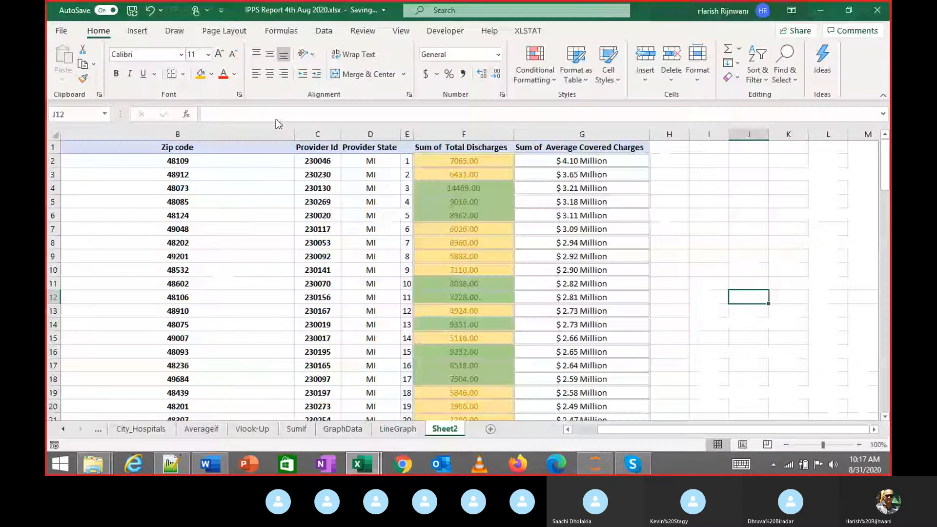
Insert an empty Filled Map chart on Sheet2 and open its data source selection
left_click(138, 31)
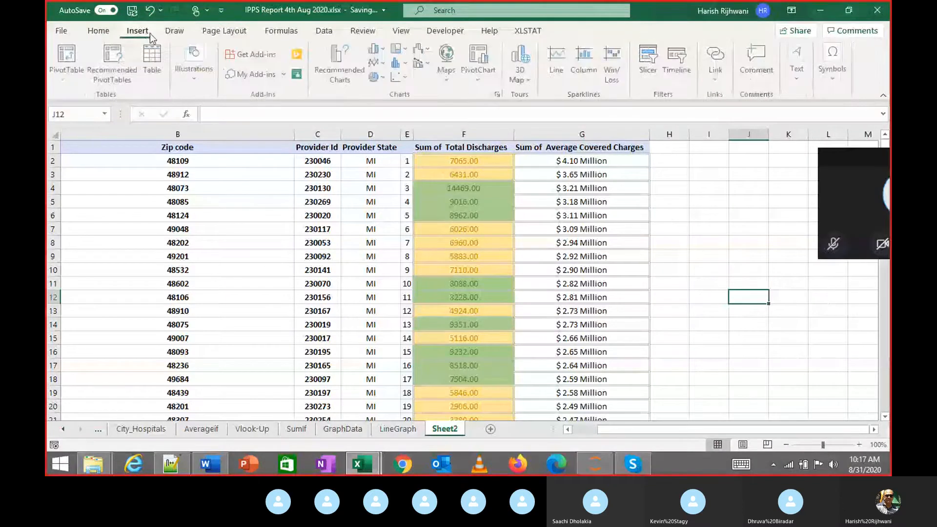
left_click(446, 69)
left_click(458, 127)
right_click(443, 282)
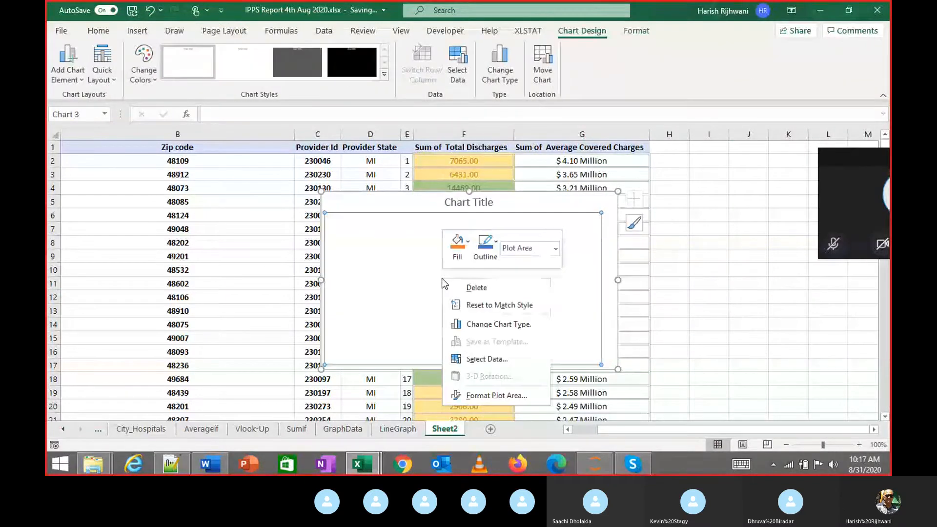
left_click(485, 359)
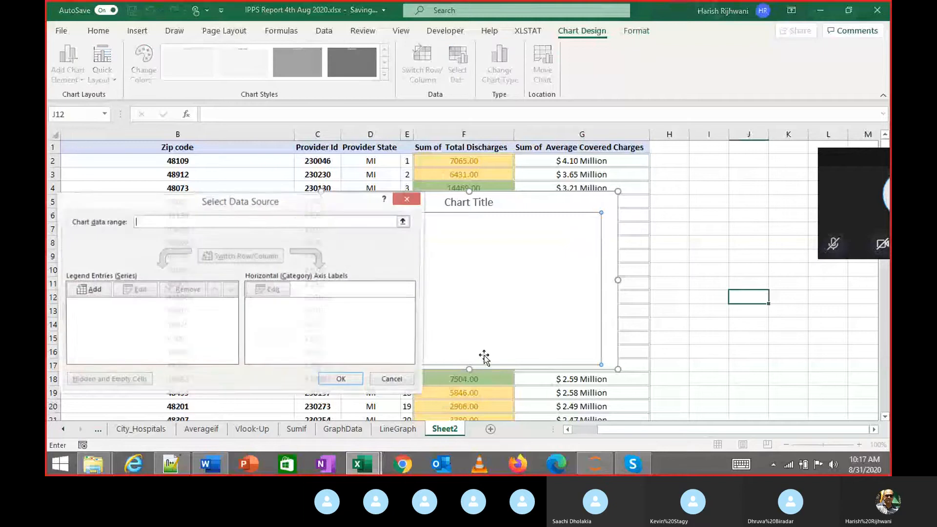
Add a series to the map chart with its name taken from the Zip code header in B1
left_click(102, 290)
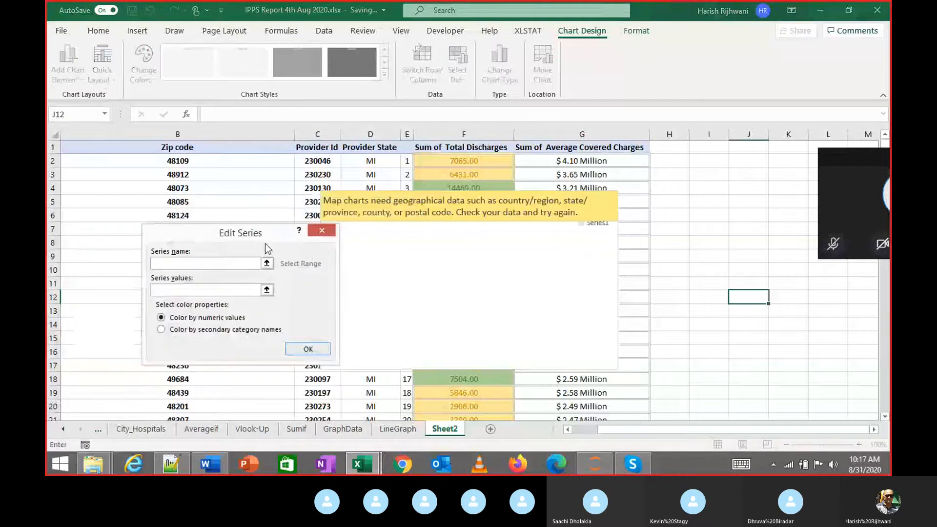
left_click(194, 149)
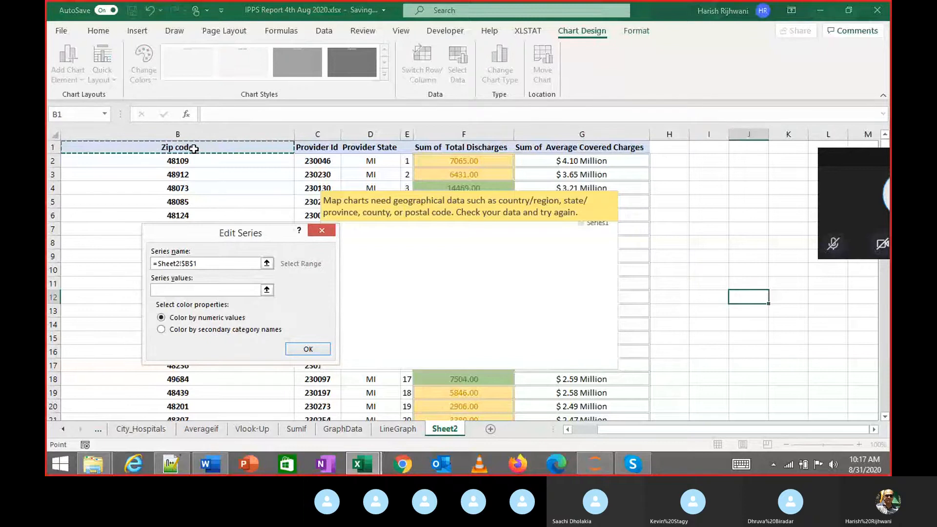
key("Return")
key("Return")
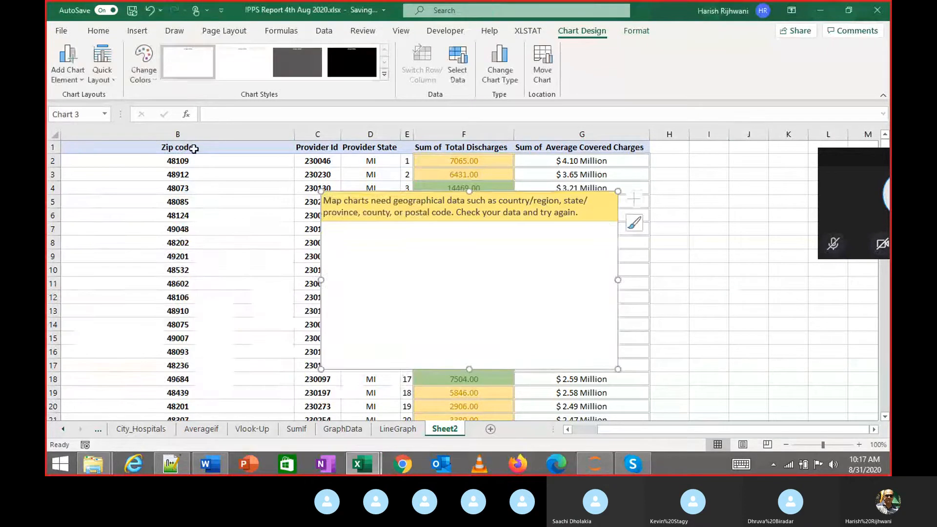
Rename the Zip code header in B1 as Postal code
key("Up")
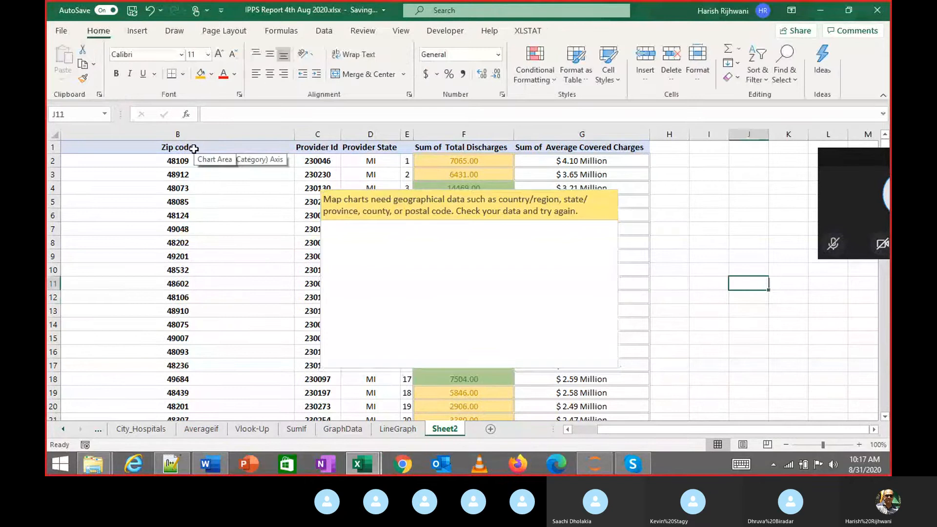
double_click(193, 148)
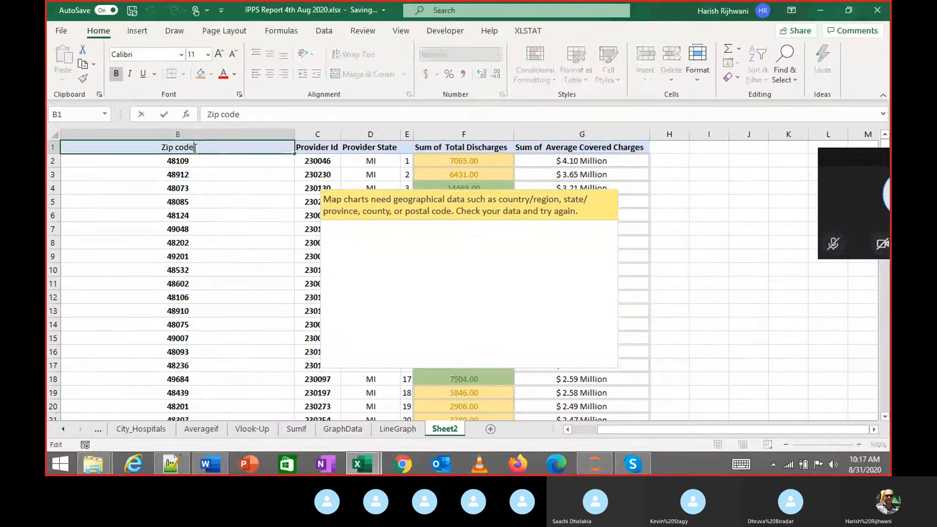
key("shift+Right")
key("shift+Right")
key("shift+Right")
type("Postal")
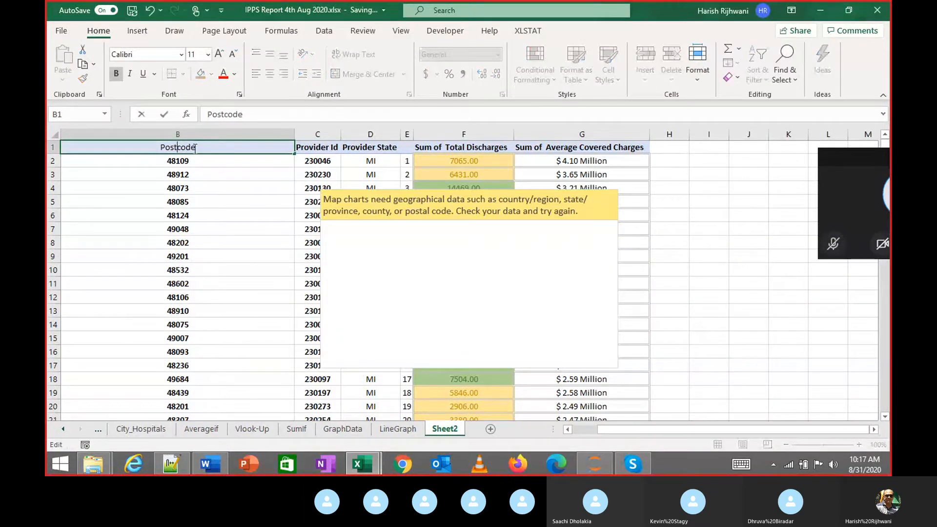
key("Return")
key("Up")
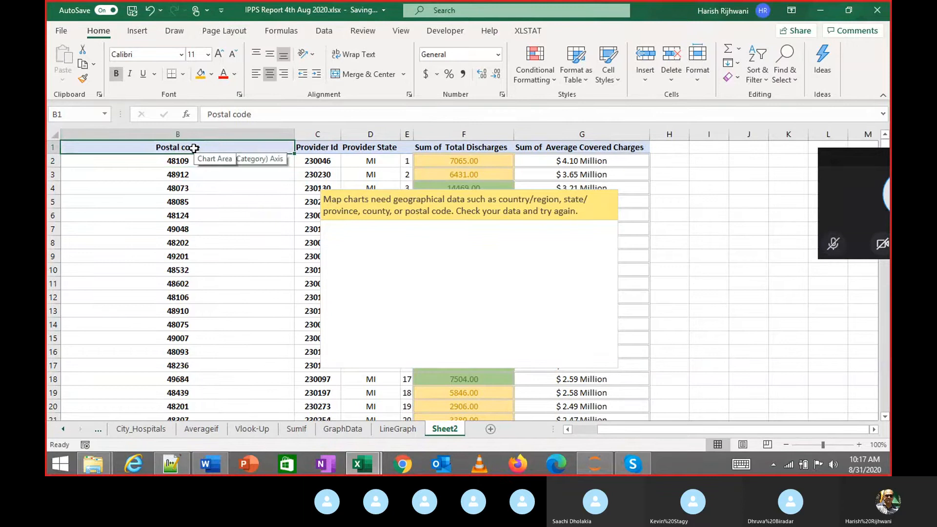
Move the Provider Id column so that it follows the Provider State column
key("Right")
key("ctrl+space")
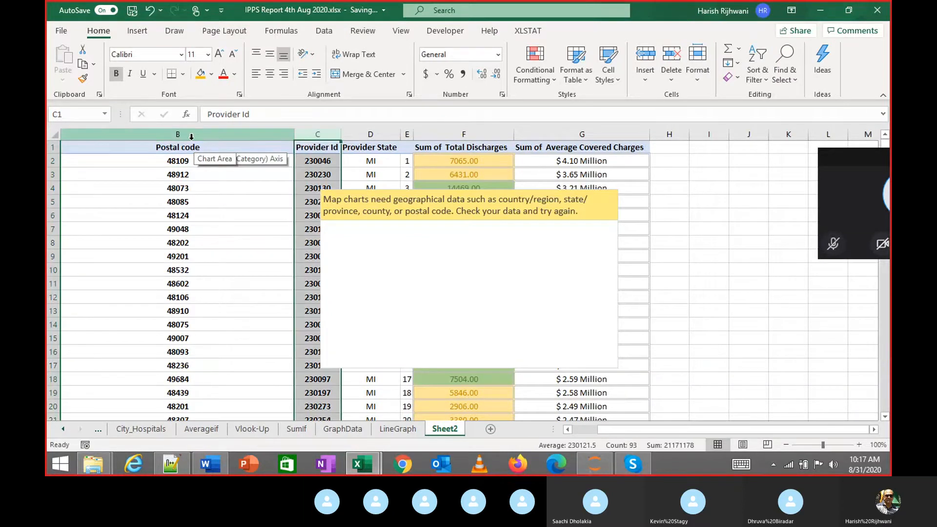
left_click(191, 137)
key("ctrl+x")
key("Right")
key("Right")
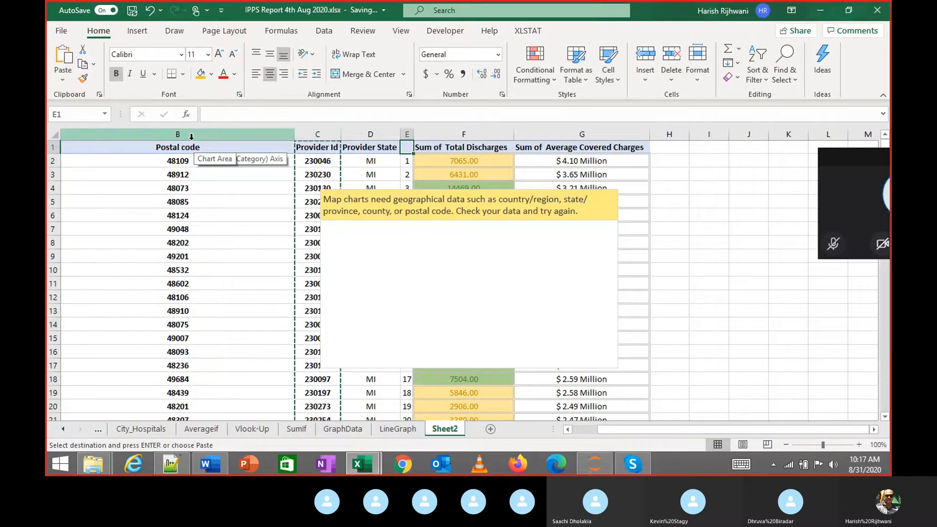
key("shift+F10")
key("Down")
key("Down")
key("Down")
key("Down")
key("Down")
key("Down")
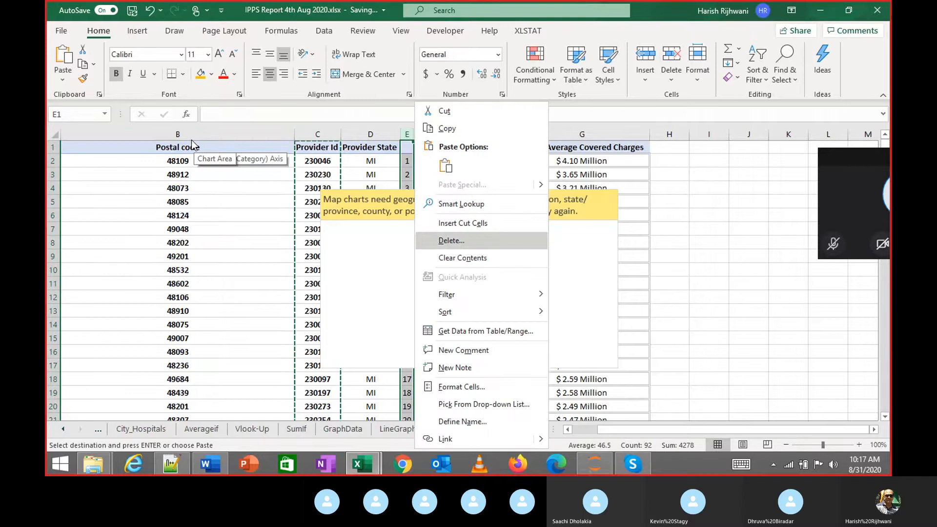
key("Up")
key("Return")
key("Right")
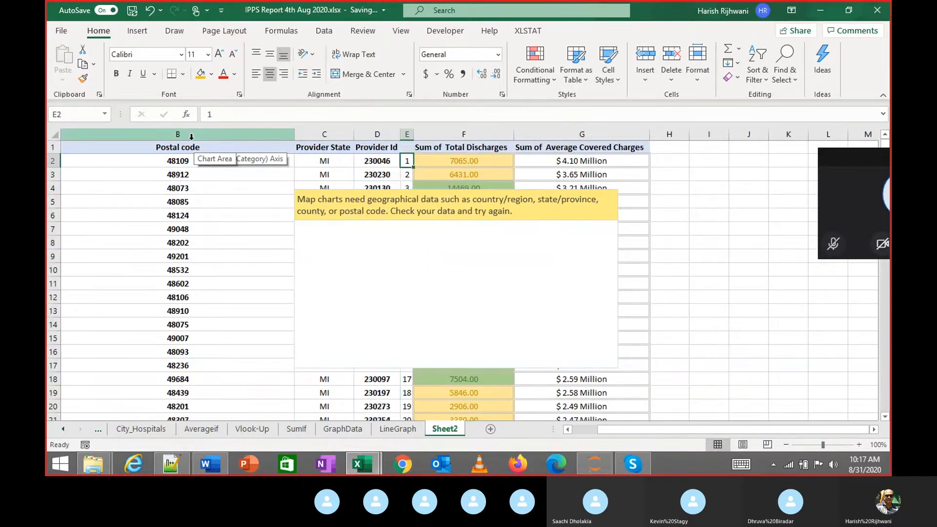
Delete the unnamed row-number column between Provider Id and Sum of Total Discharges
left_click(192, 136)
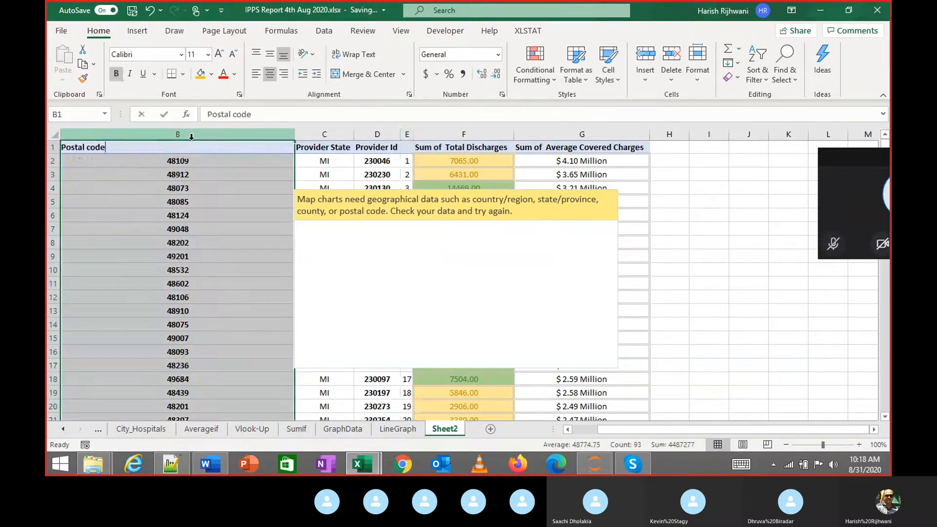
key("Right")
key("Right")
key("Right")
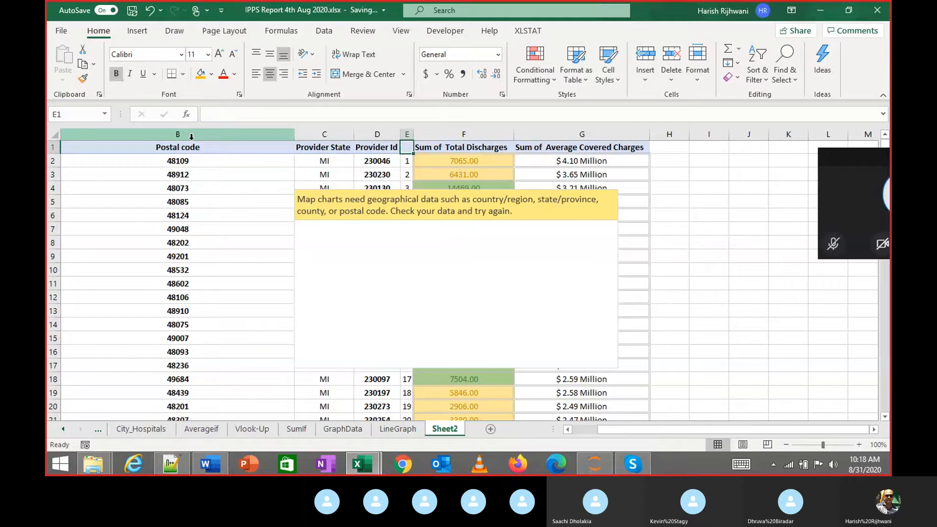
key("ctrl+space")
left_click(192, 136, "ctrl")
key("Right")
key("Right")
key("Right")
key("Right")
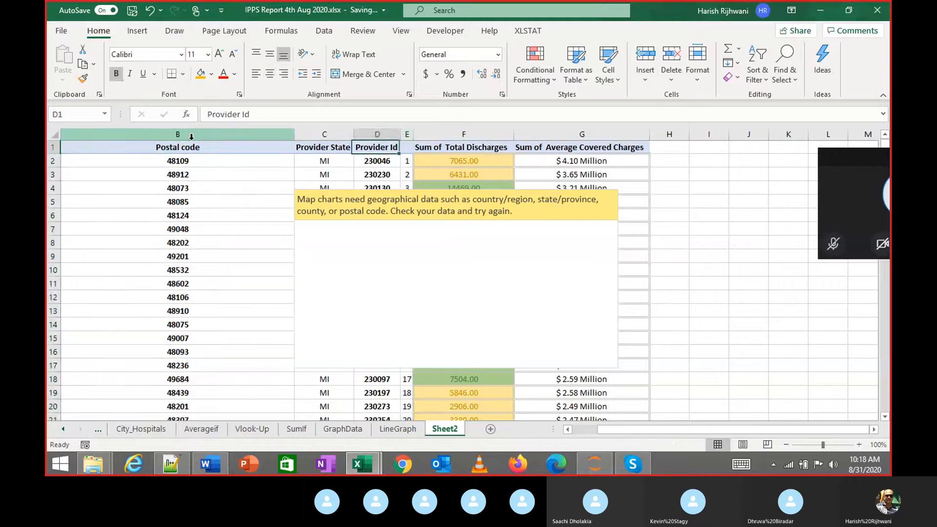
key("ctrl+space")
key("ctrl+minus")
Insert a new column before Provider State and give it the header Country
key("Left")
key("Left")
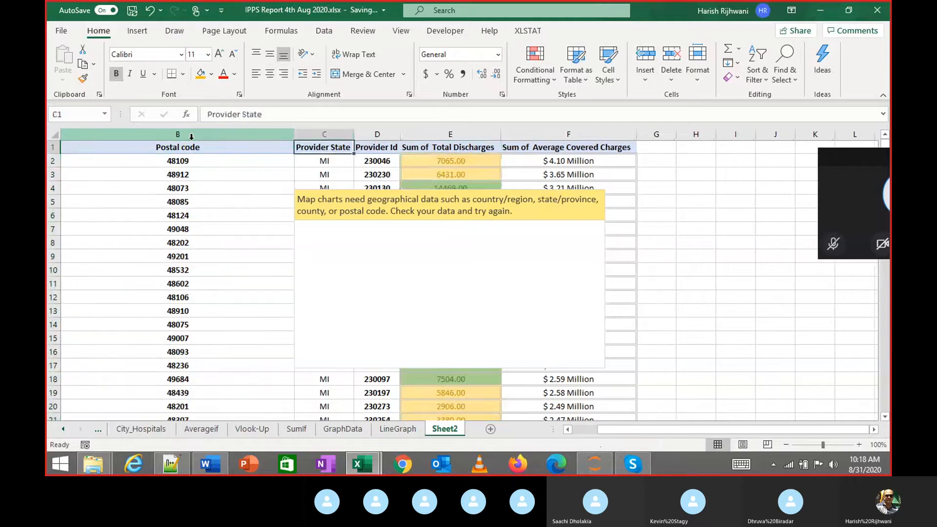
key("ctrl+space")
key("ctrl+shift+plus")
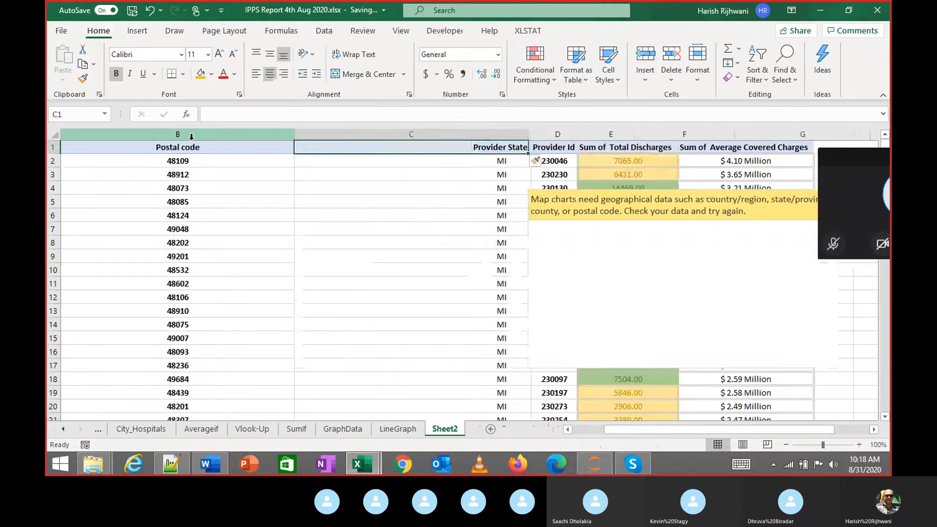
type("County")
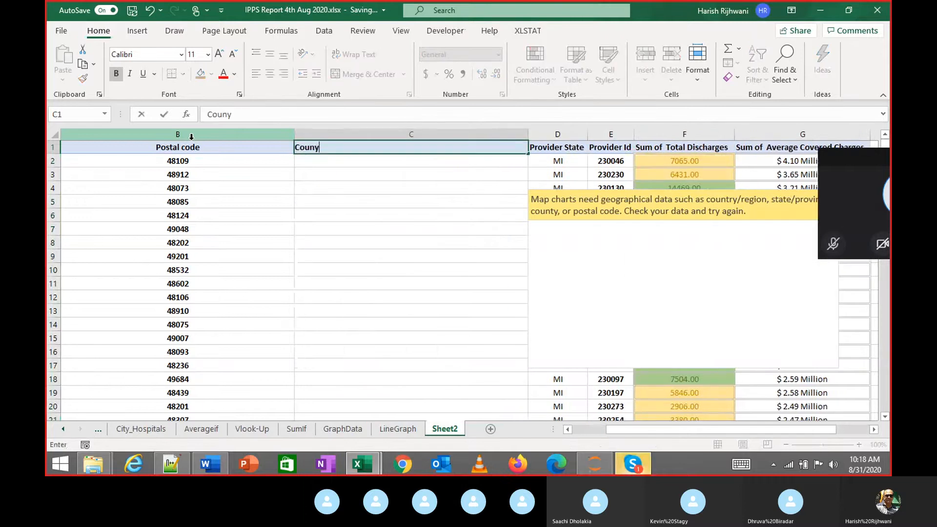
key("BackSpace")
key("Return")
key("alt+Tab")
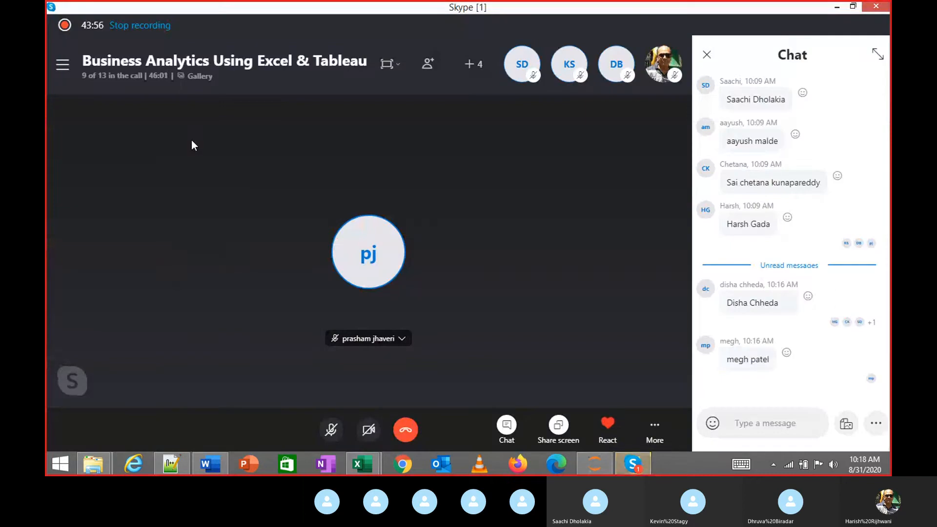
key("alt+Tab")
Enter United States in C2 and fill it down the Country column to the last provider in row 93
type("Indi")
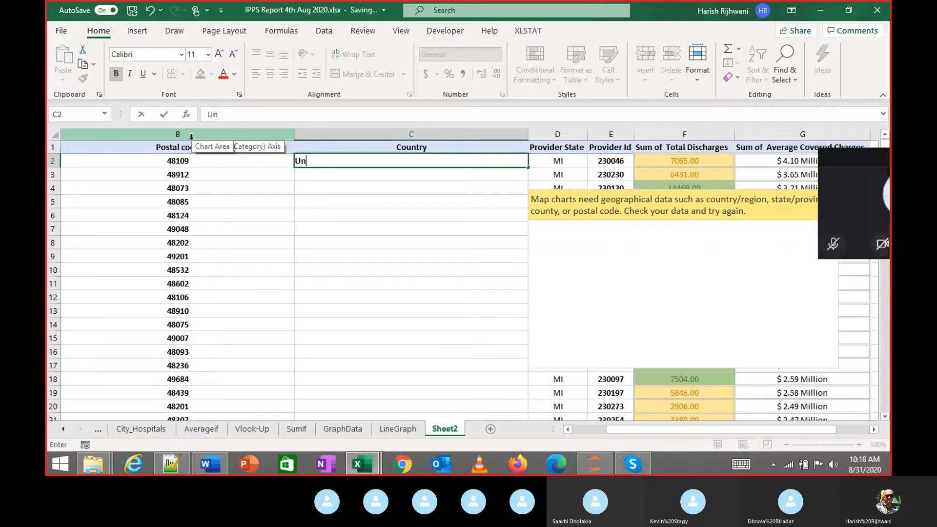
type("ited States")
key("Return")
key("Left")
key("ctrl+Down")
key("Right")
key("ctrl+shift+Up")
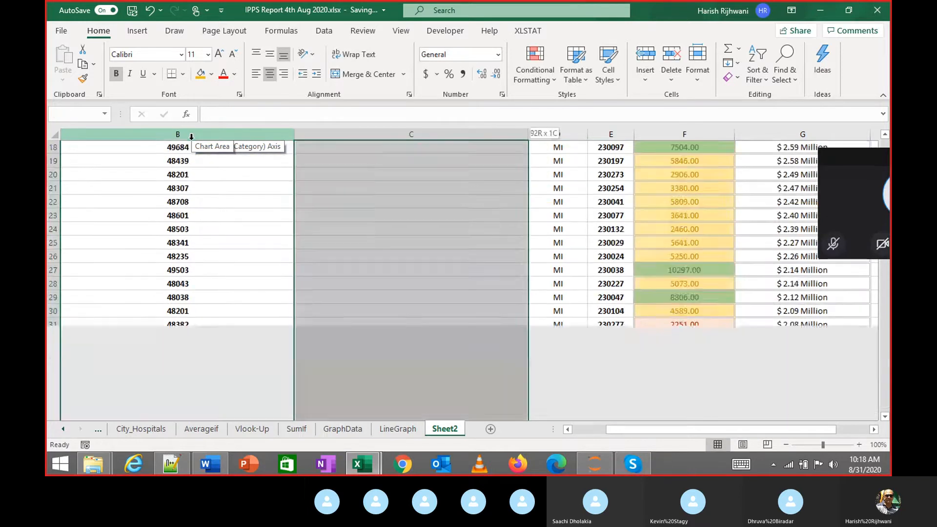
key("ctrl+d")
key("ctrl+Up")
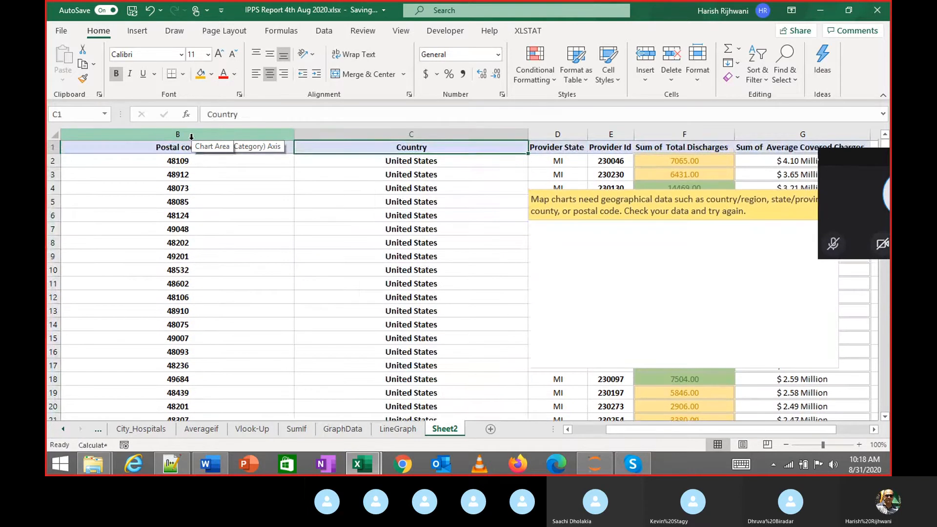
Move the Postal code column to between Provider State and Provider Id
key("Down")
key("Left")
key("Up")
left_click(191, 135)
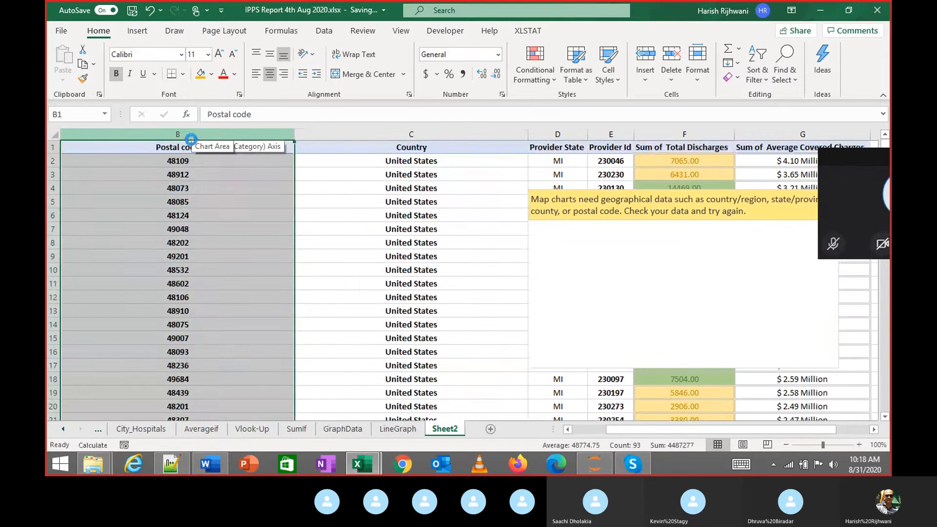
key("ctrl+c")
key("Right")
key("Right")
key("Right")
key("shift+F10")
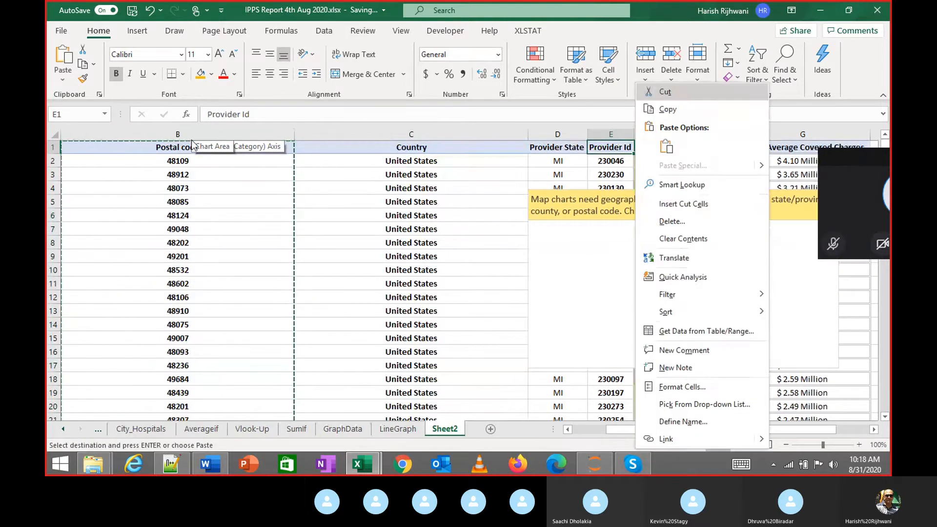
key("Down")
key("Down")
key("Down")
key("Down")
key("Return")
key("Left")
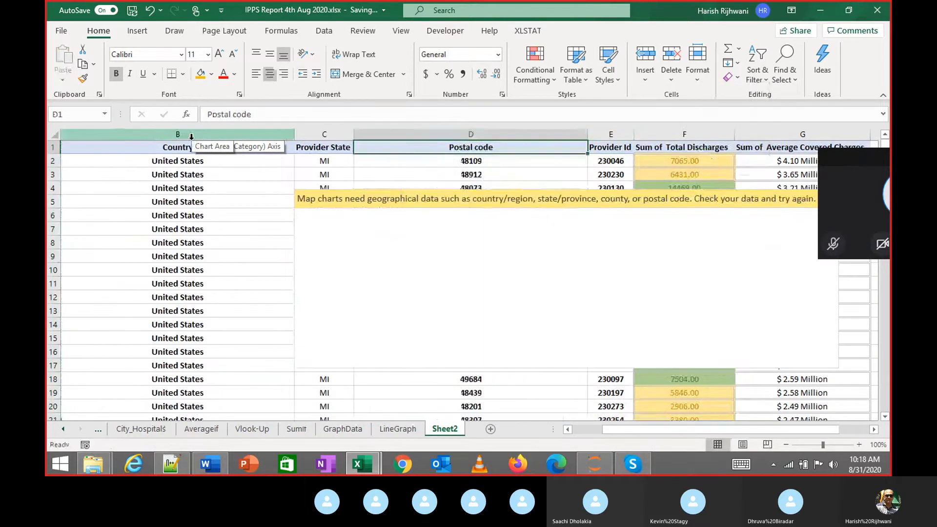
scroll(191, 137, "left", 2)
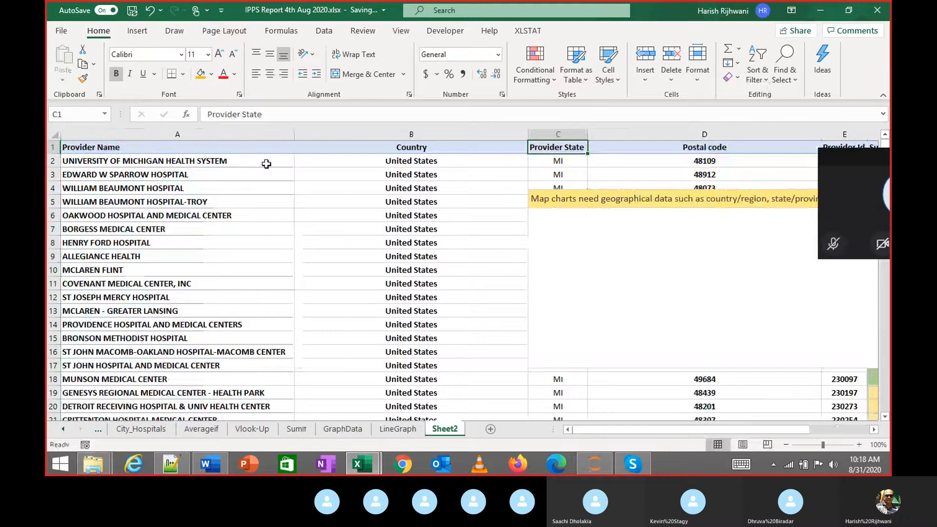
Delete the blank map chart covering the provider table
left_click(607, 266)
left_click_drag(568, 193, 129, 194)
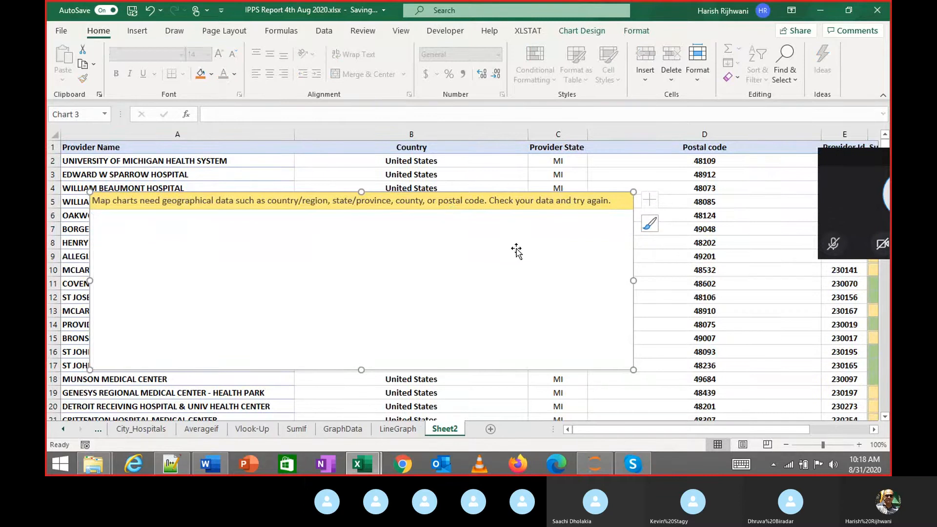
key("Delete")
Insert a filled map chart from the whole provider table, from Provider Name in A1 to column G, row 93
key("Left")
key("Left")
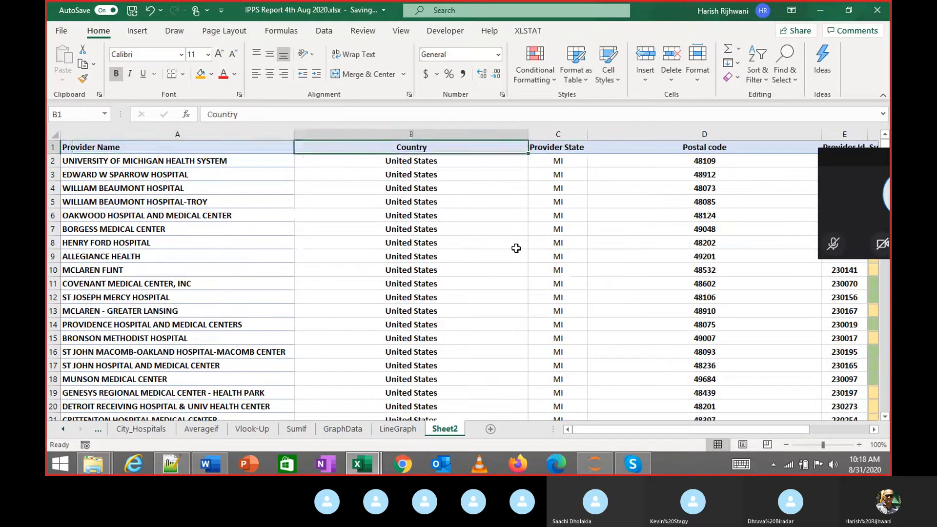
key("ctrl+shift+Down")
key("ctrl+shift+Right")
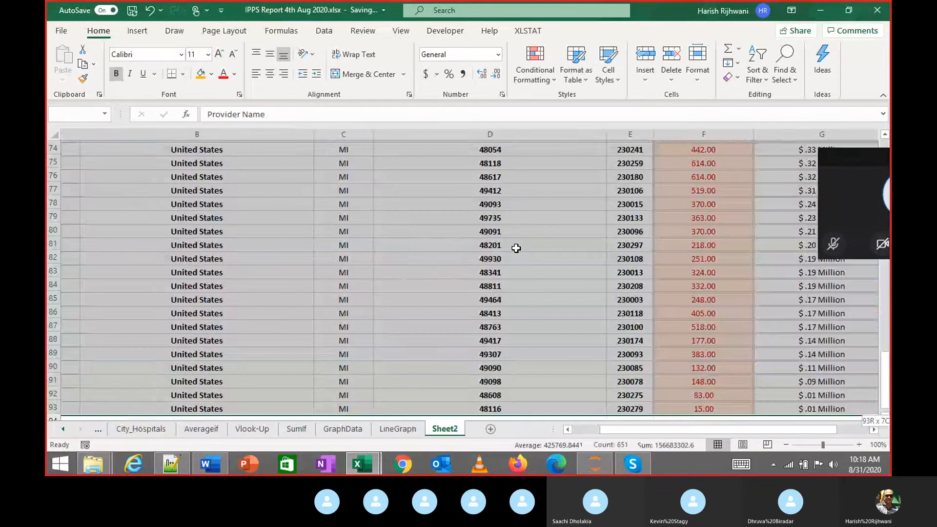
key("shift+Left")
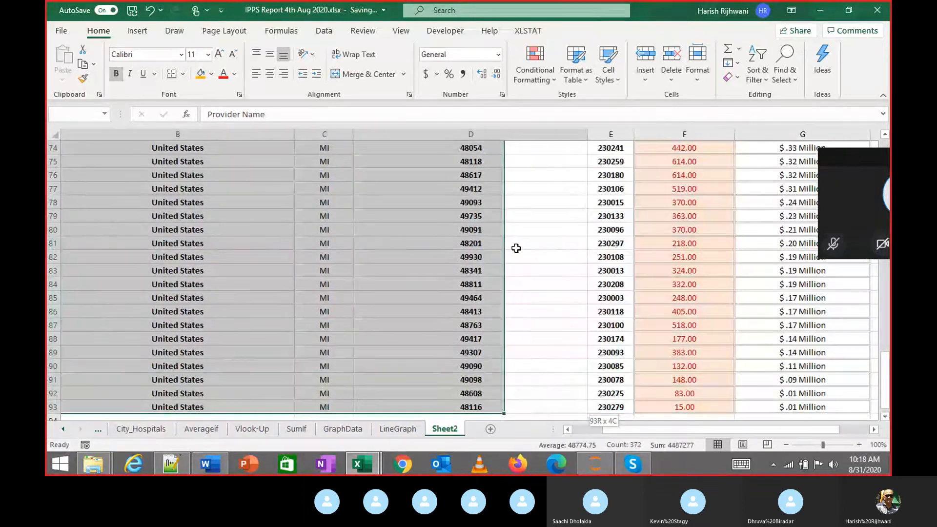
key("ctrl+shift+Right")
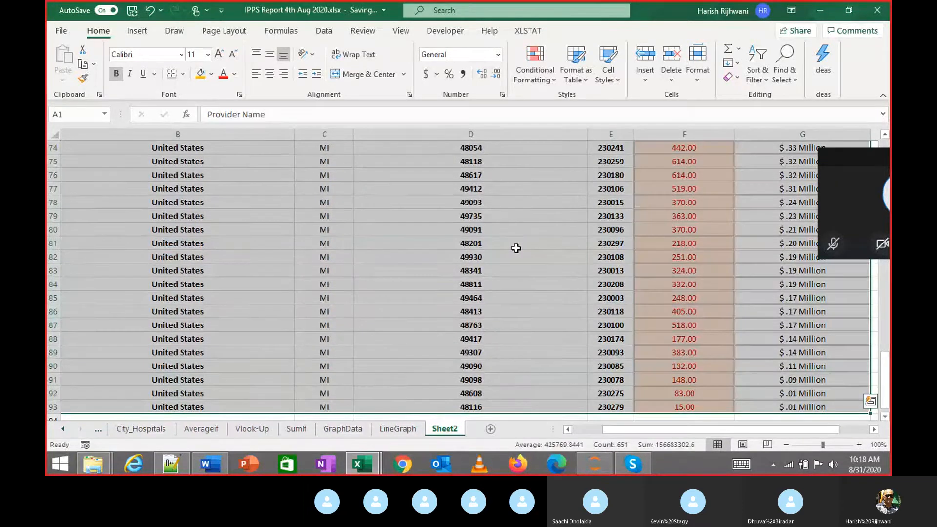
left_click(139, 30)
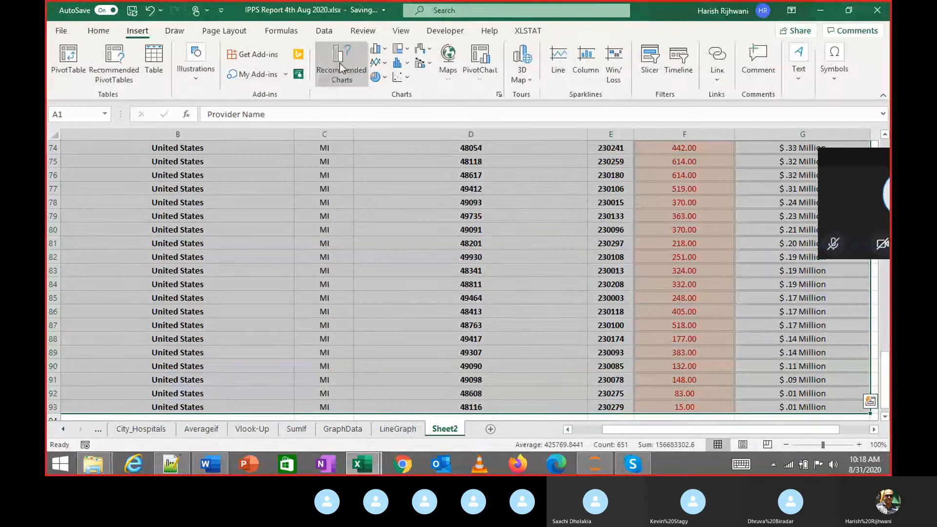
left_click(448, 79)
left_click(456, 123)
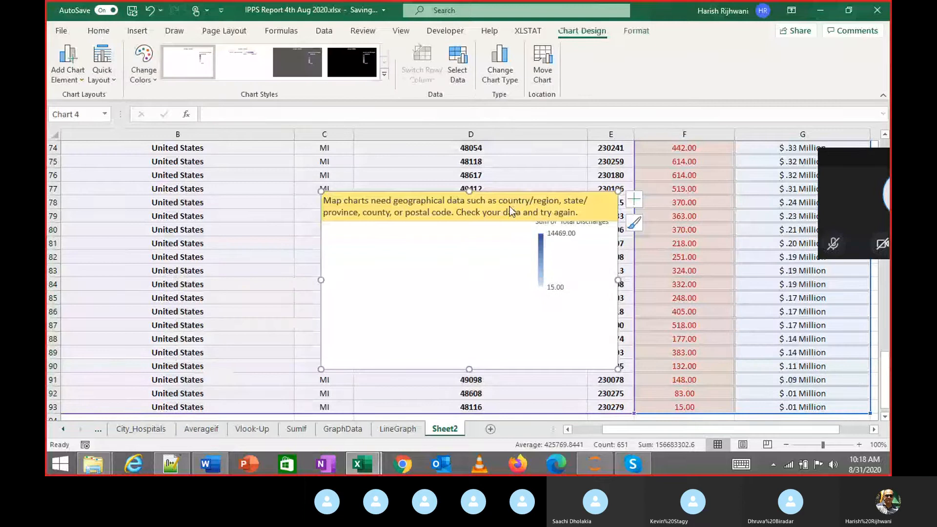
left_click(834, 243)
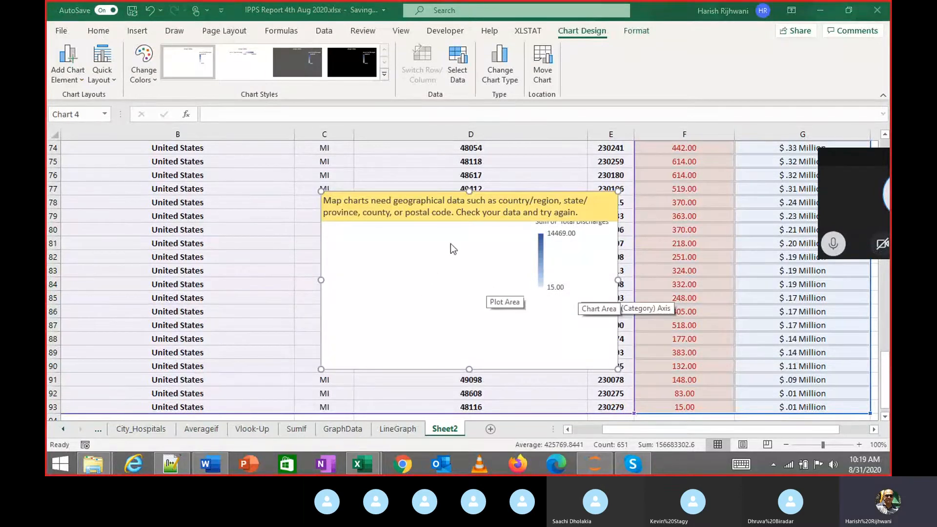
left_click(387, 74)
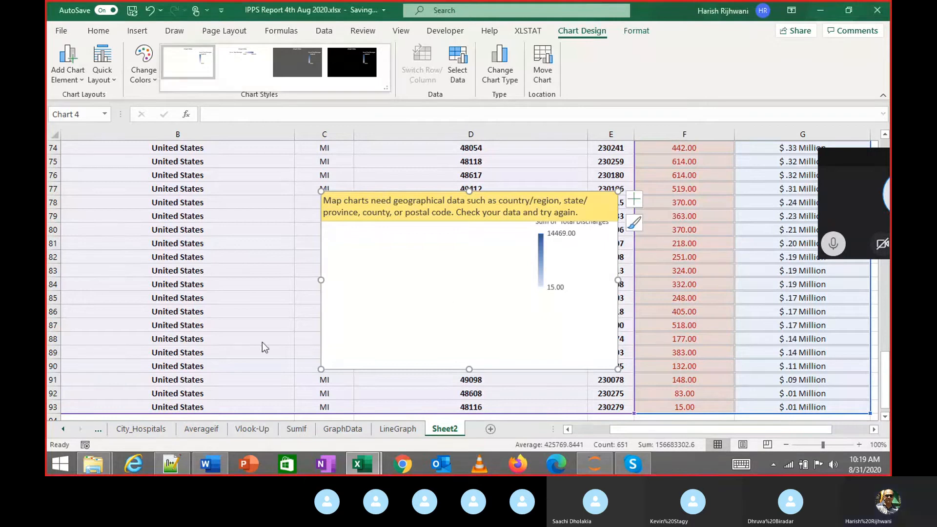
left_click(99, 31)
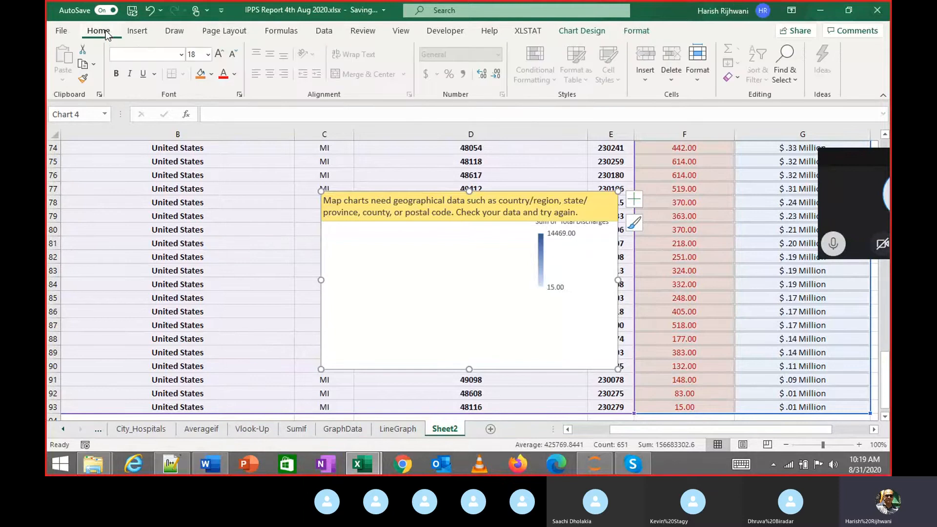
left_click(137, 31)
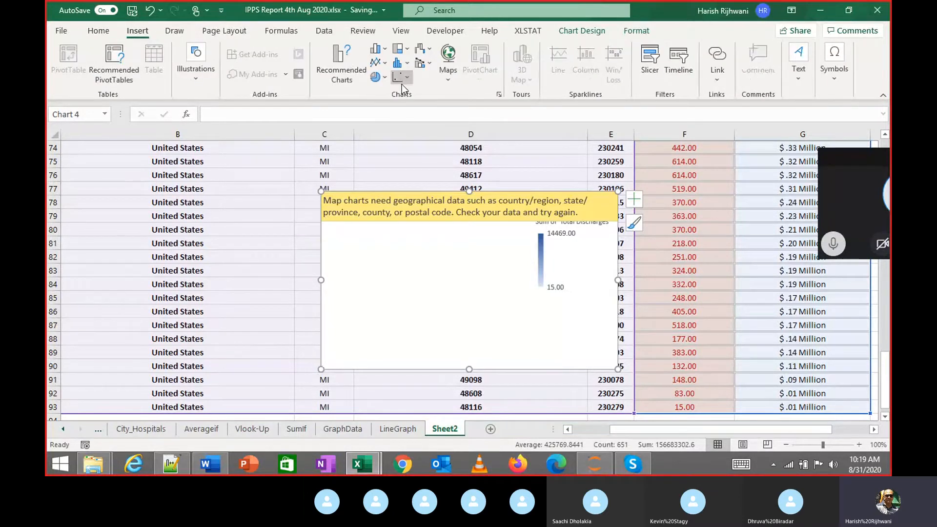
left_click(271, 219)
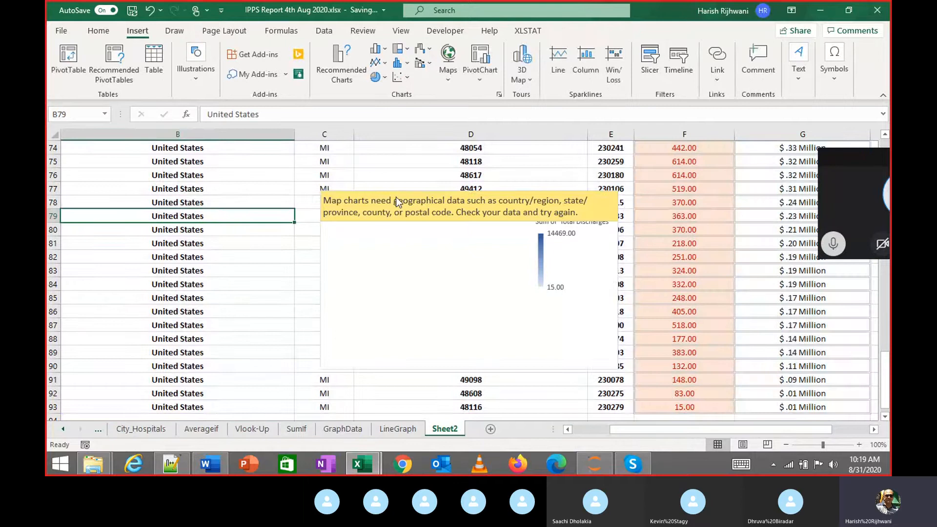
left_click(397, 197)
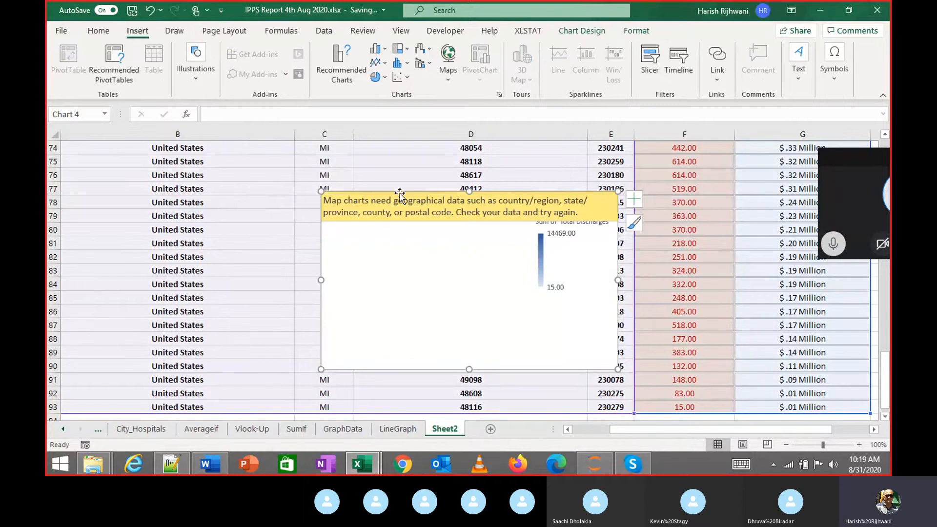
Switch to the LineGraph sheet and go to the provider discharges and covered charges table in columns S to U
left_click(398, 430)
left_click(427, 310)
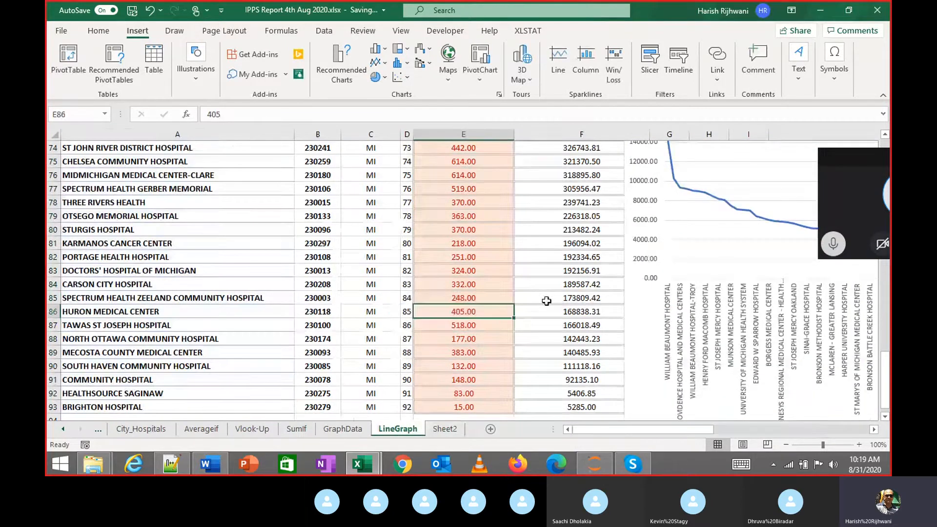
key("ctrl+Up")
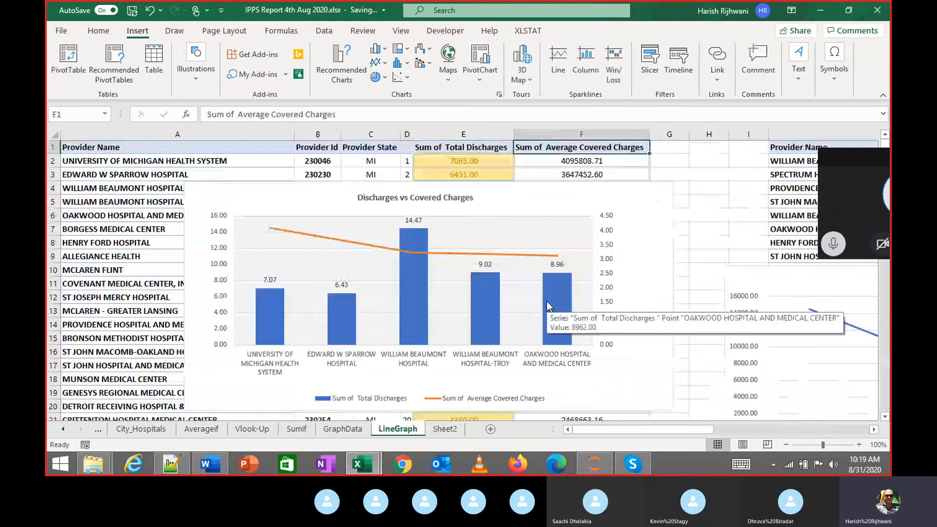
key("ctrl+Right")
key("ctrl+Right")
key("ctrl+Right")
key("ctrl+Left")
key("ctrl+Left")
key("ctrl+Left")
key("Down")
key("Down")
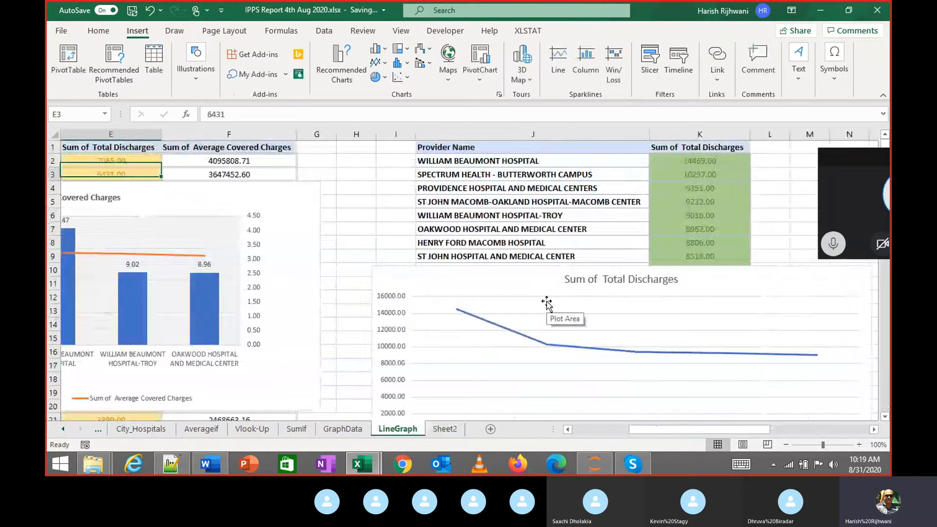
key("ctrl+Left")
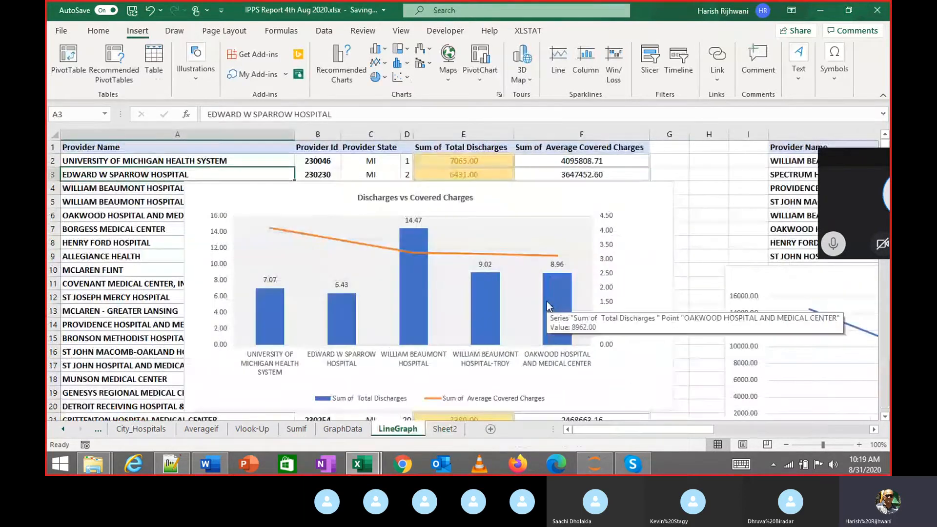
key("Up")
key("Right")
key("Right")
key("Right")
key("Right")
key("Right")
key("Right")
key("Right")
key("Right")
key("Right")
key("Right")
key("Right")
key("Right")
key("Right")
key("Right")
key("Right")
key("Right")
key("Right")
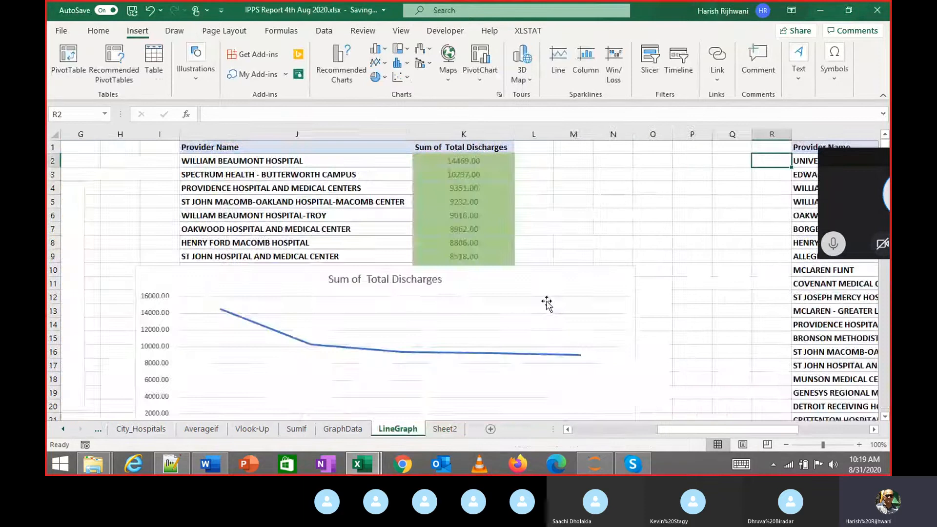
key("Right")
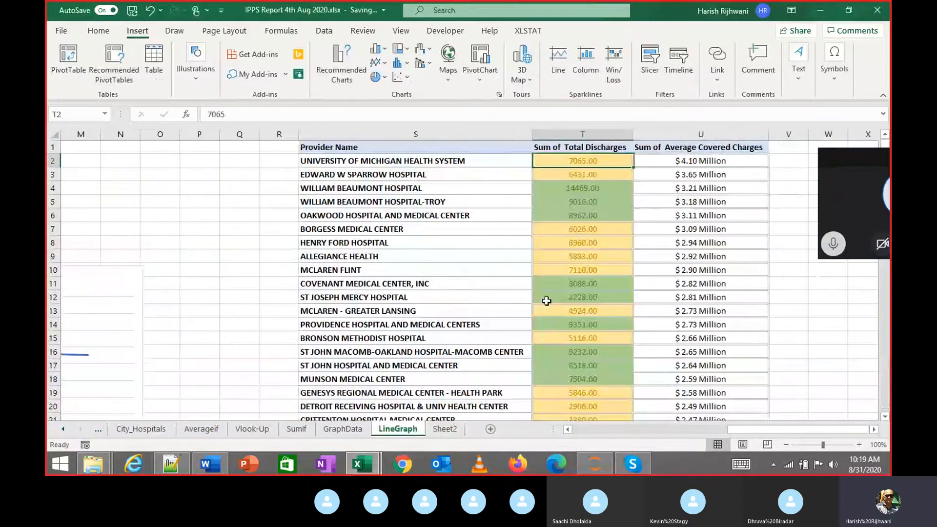
Insert a 2-D clustered bar chart from the headers and first five providers in S1:U6
key("Up")
key("shift+Down")
key("shift+Down")
key("shift+Down")
key("shift+Down")
key("shift+Down")
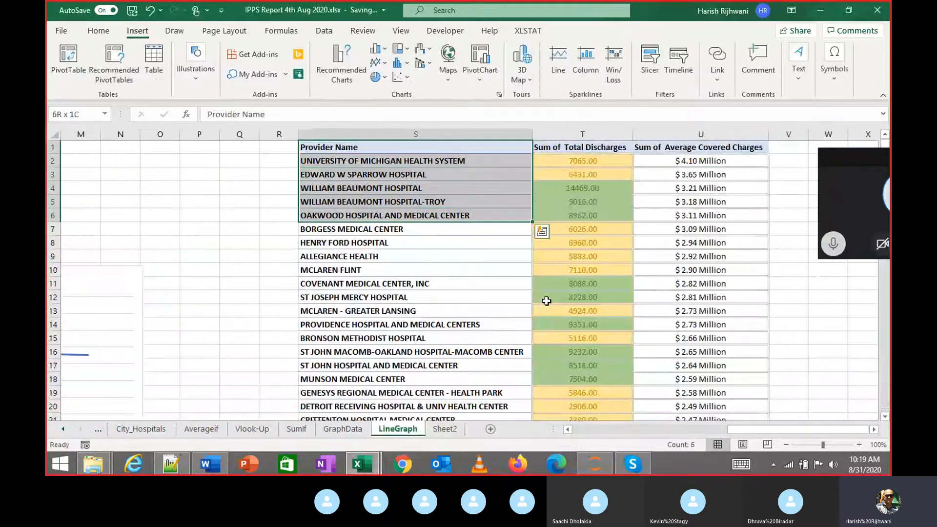
key("shift+Right")
key("shift+Right")
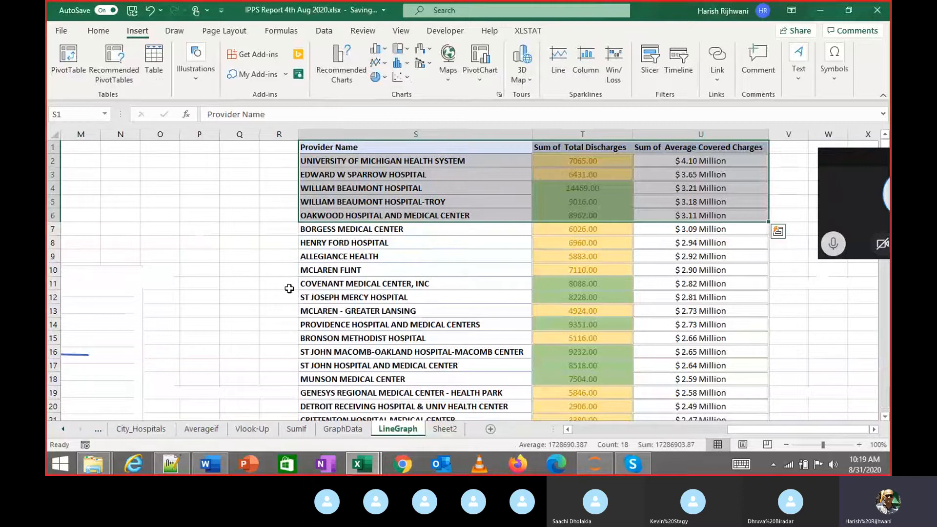
left_click(386, 50)
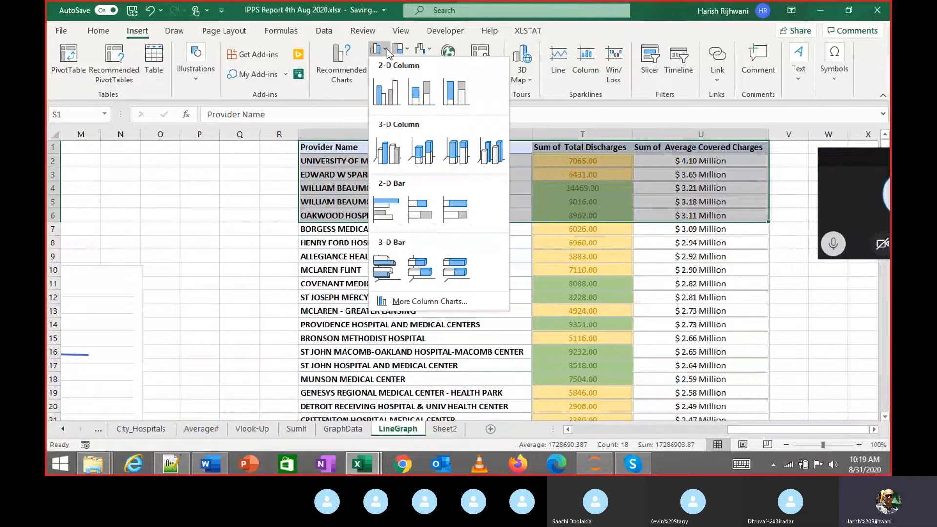
left_click(392, 216)
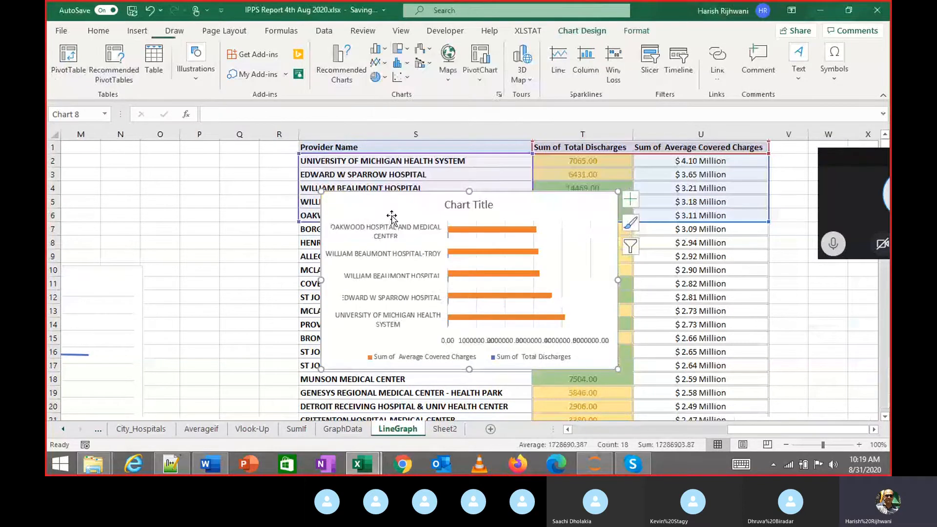
Plot the bar chart's Sum of Average Covered Charges series on the secondary axis and adjust its series overlap
left_click(459, 276)
right_click(459, 277)
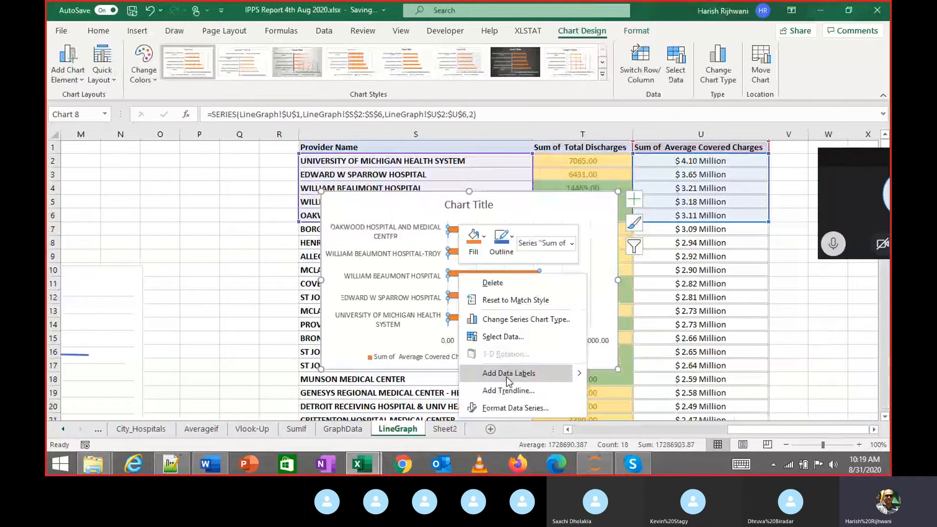
left_click(520, 406)
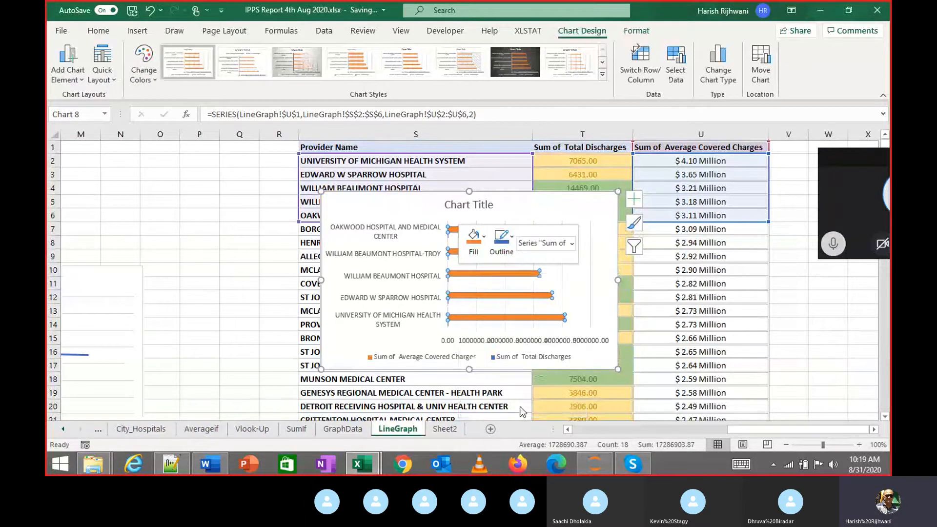
left_click(657, 191)
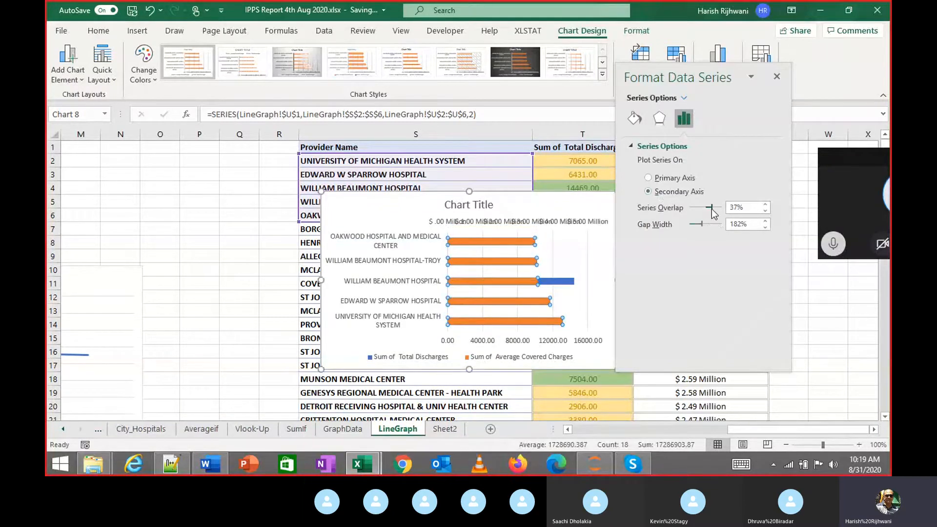
left_click_drag(711, 209, 705, 210)
left_click(777, 77)
Set the gap width of the Sum of Total Discharges series to 76%
right_click(570, 281)
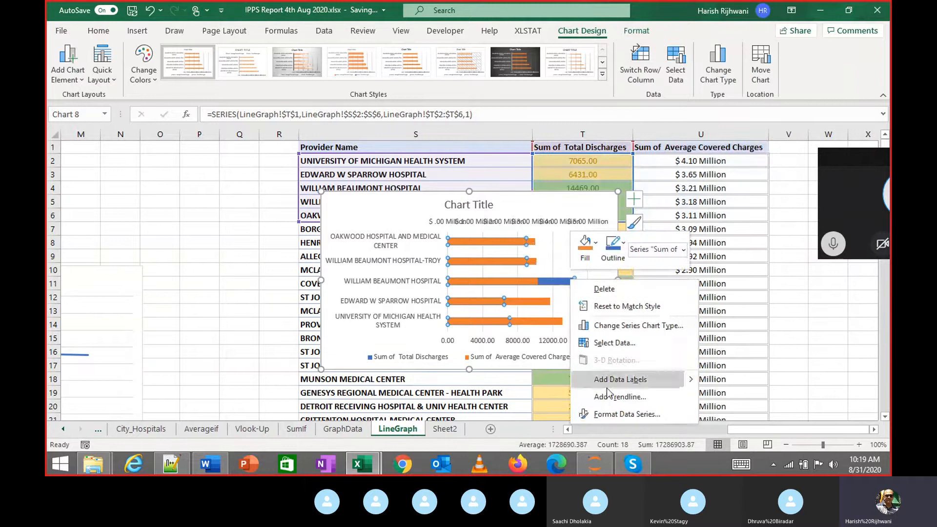
left_click(617, 413)
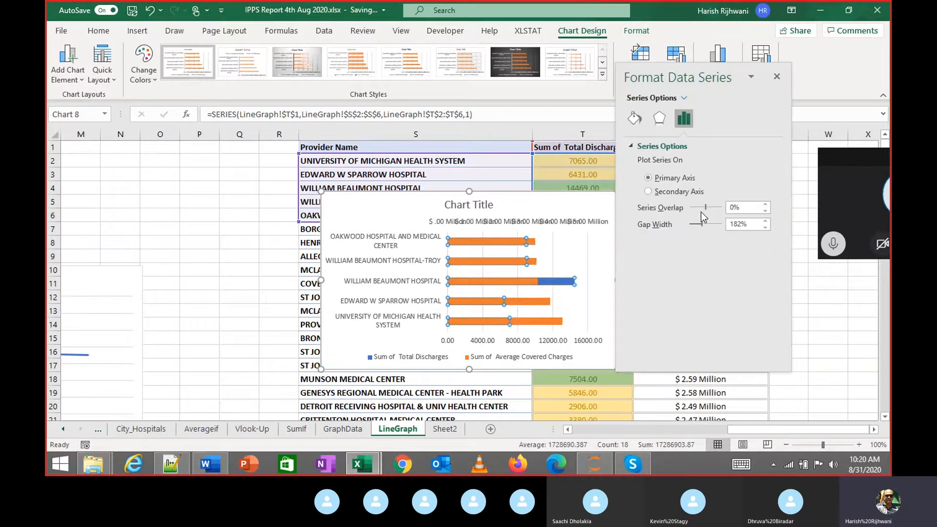
mouse_move(702, 223)
left_mouse_down()
mouse_move(714, 226)
mouse_move(693, 226)
left_mouse_up()
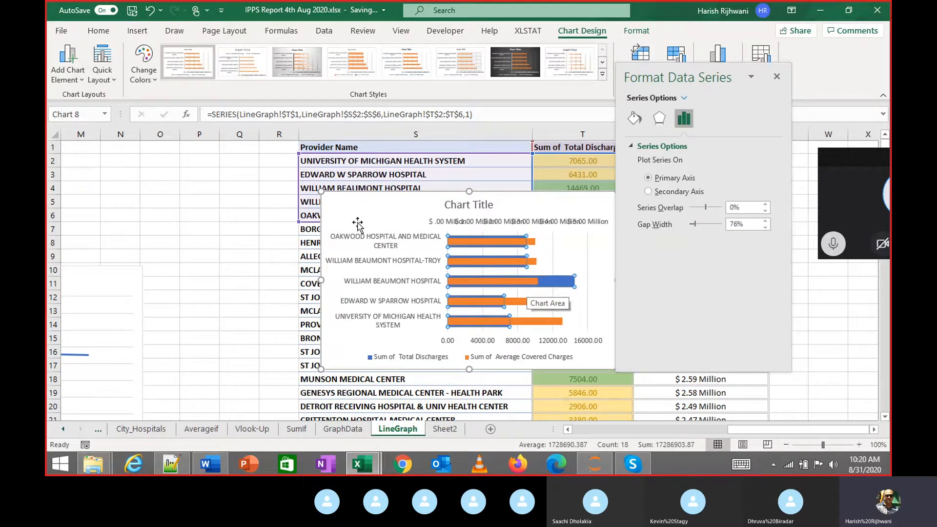
Reposition the bar chart over columns M to T and widen it so the secondary axis labels no longer overlap
left_click(341, 204)
left_click_drag(340, 204, 246, 201)
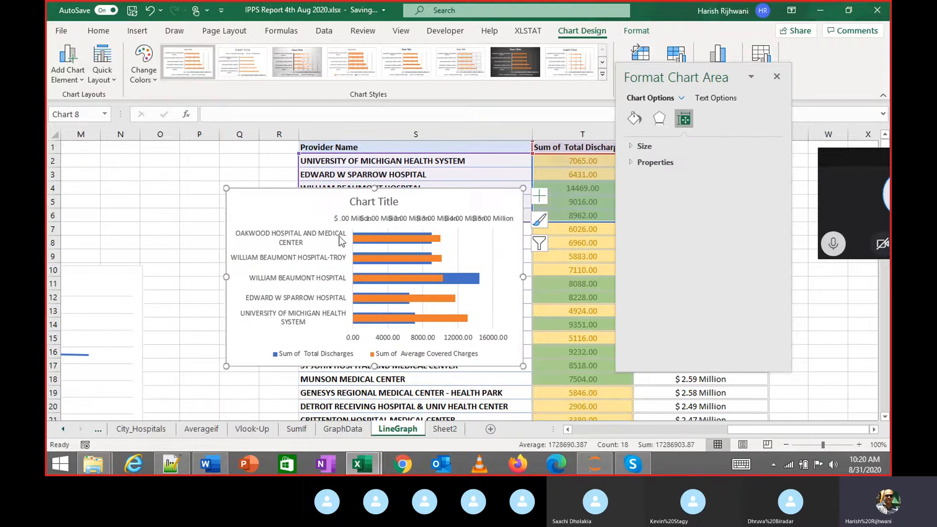
left_click_drag(523, 363, 647, 369)
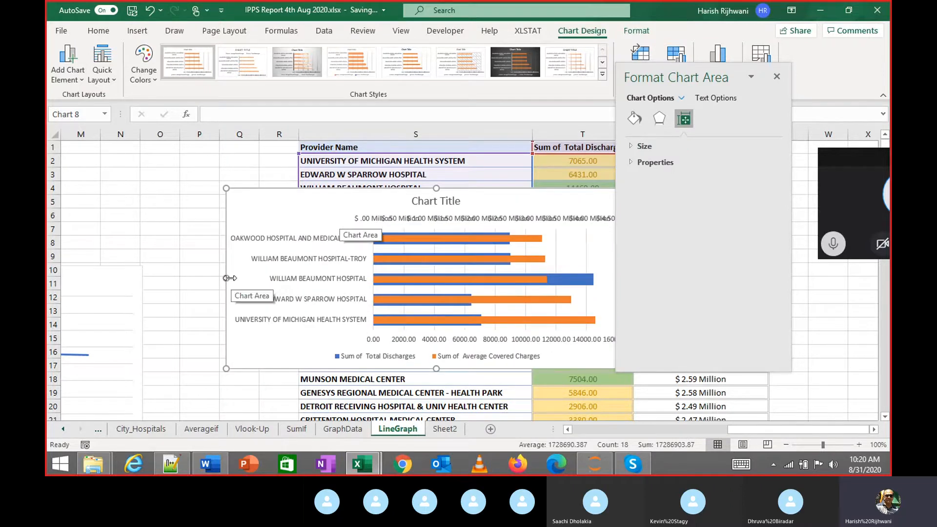
left_click_drag(235, 287, 196, 280)
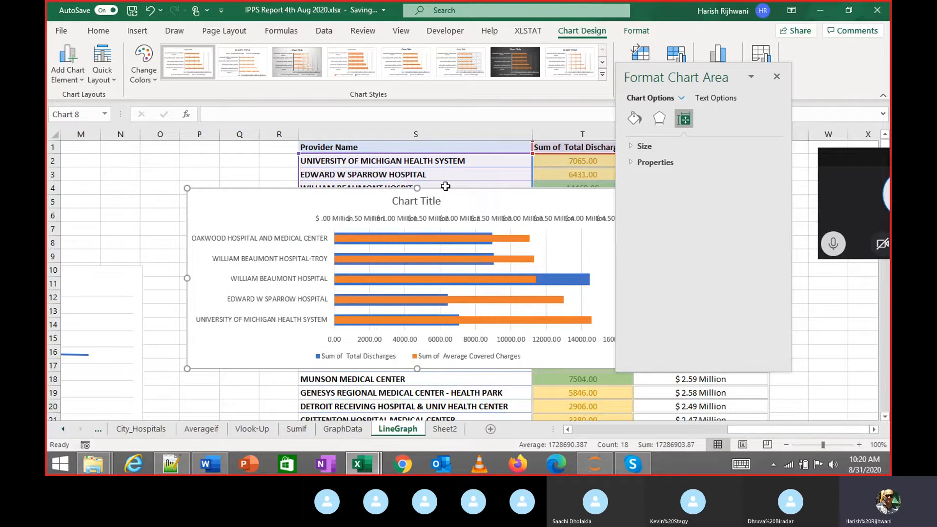
left_click_drag(441, 185, 329, 194)
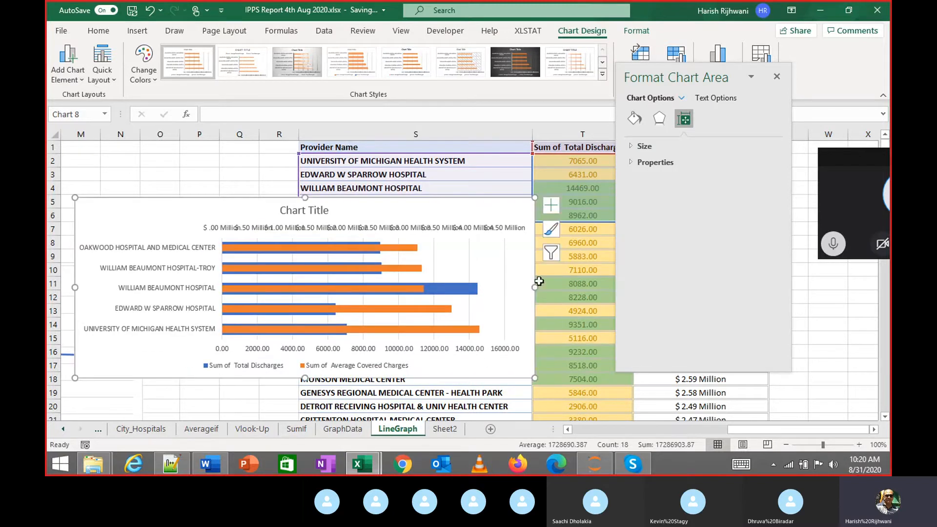
left_click_drag(535, 288, 636, 288)
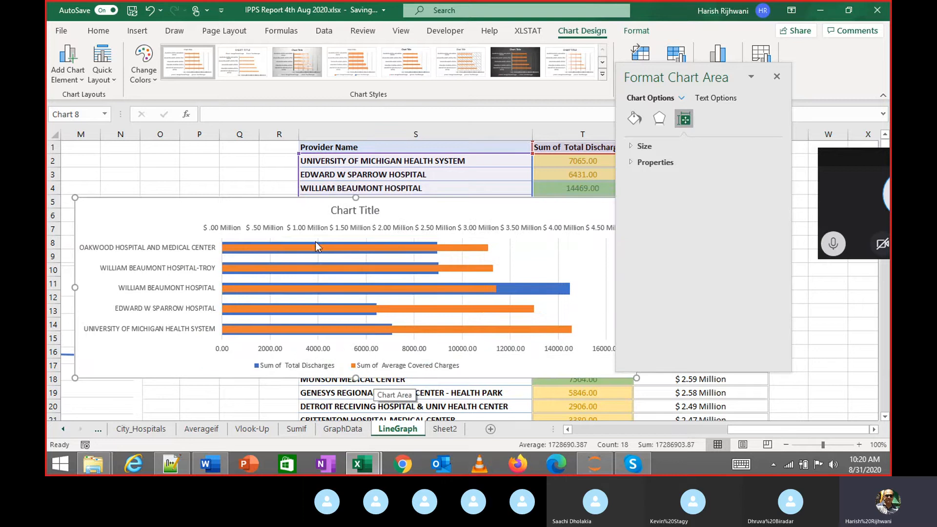
Increase the gap width of the bar chart's Sum of Average Covered Charges series so its bars become thinner
left_click(274, 227)
right_click(273, 227)
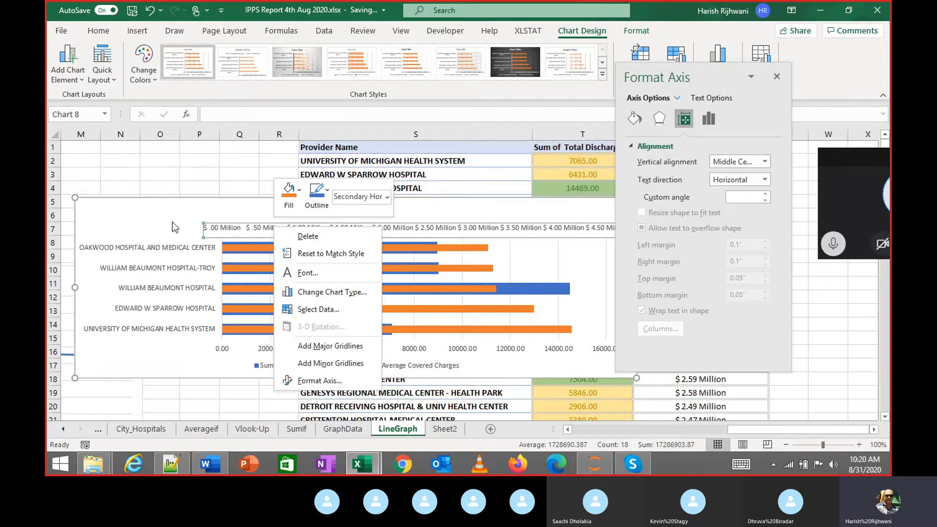
key("Escape")
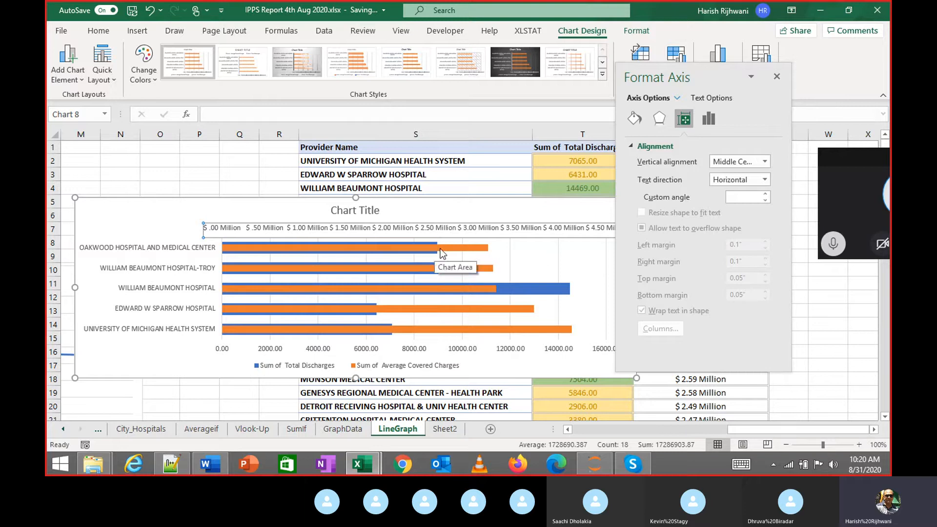
left_click(468, 268)
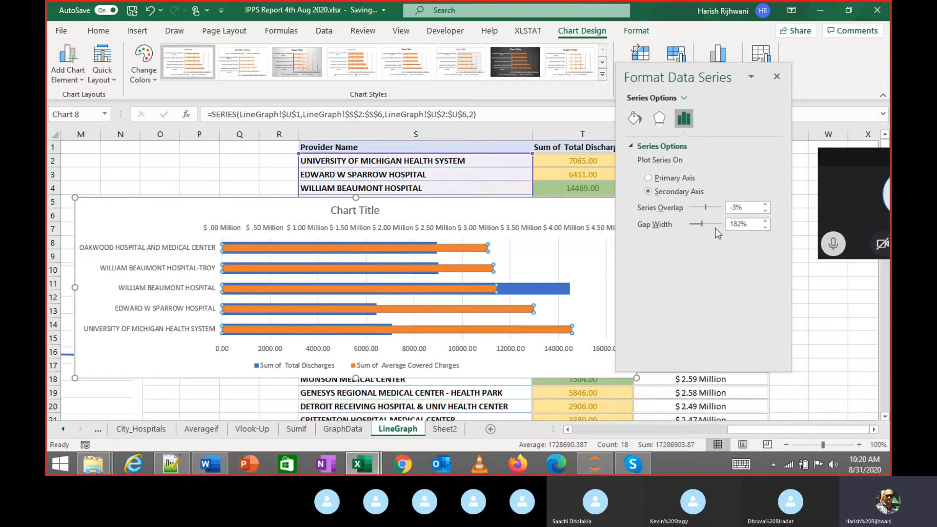
left_click_drag(702, 222, 722, 223)
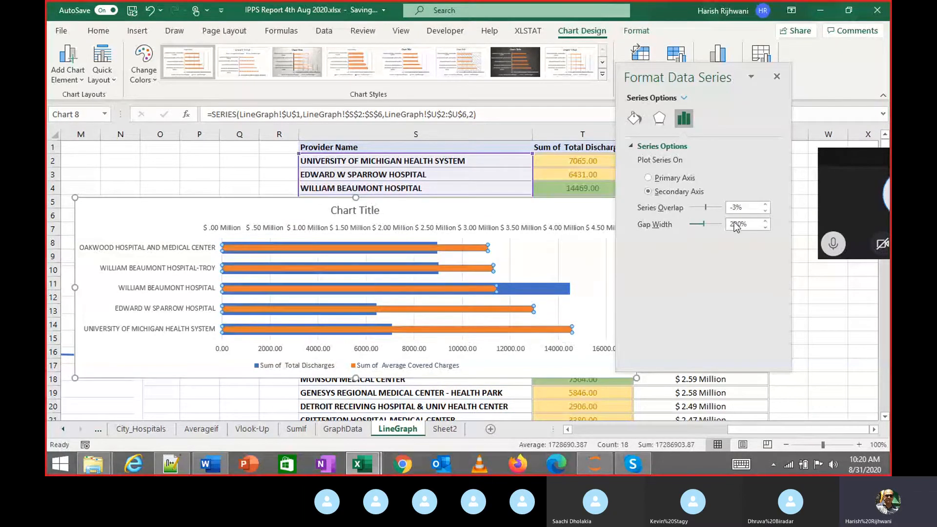
Adjust the series overlap of the Sum of Average Covered Charges series
left_click(765, 210)
left_click(766, 210)
left_click(766, 210)
left_click(765, 210)
left_click(766, 211)
left_click(765, 210)
left_click(765, 211)
mouse_move(705, 206)
left_mouse_down()
mouse_move(691, 210)
mouse_move(701, 207)
left_mouse_up()
Check the fill and border options of the Sum of Average Covered Charges series, and close the formatting pane
left_click(634, 118)
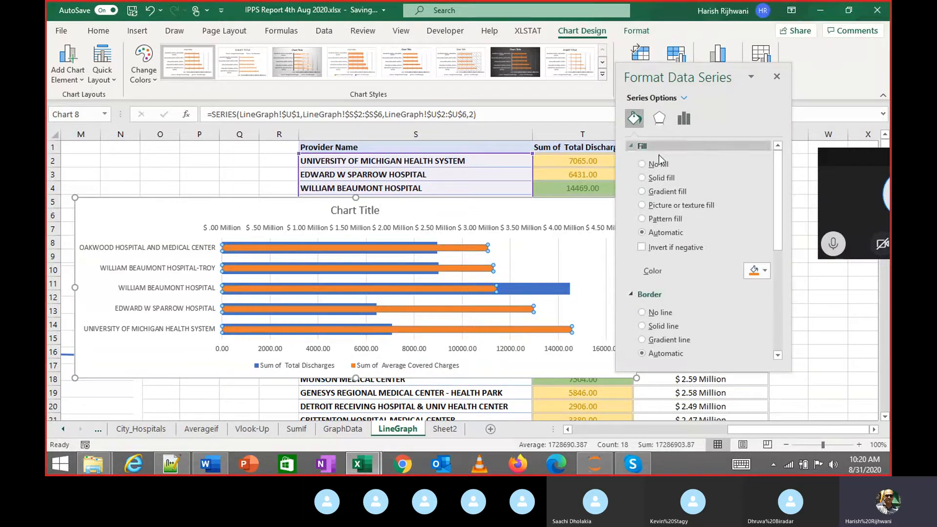
scroll(675, 271, "down", 5)
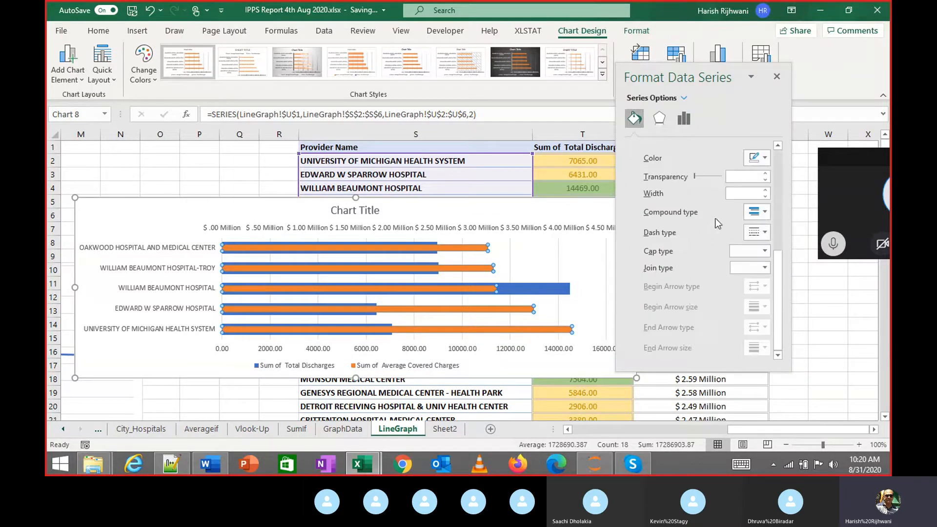
left_click(774, 78)
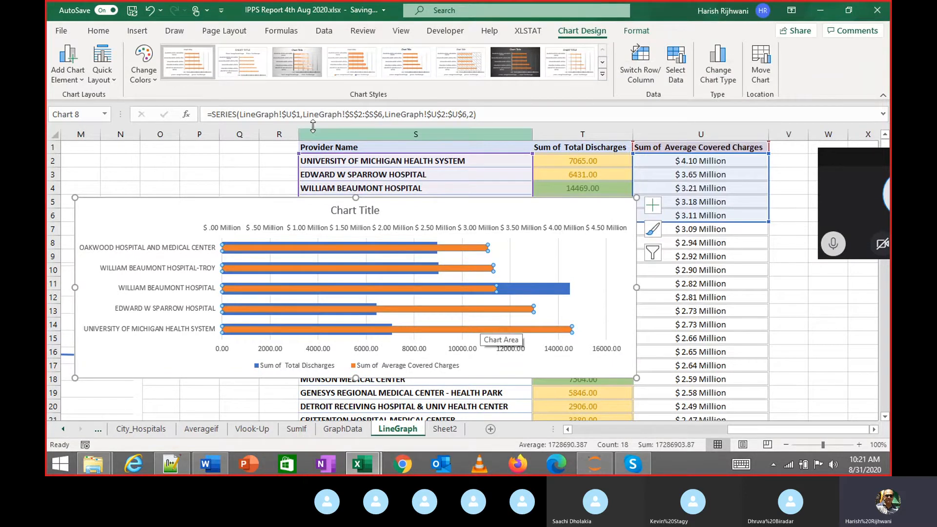
Preview the clustered, stacked, 100% stacked and 3-D stacked bar types for the chart without applying any
right_click(359, 247)
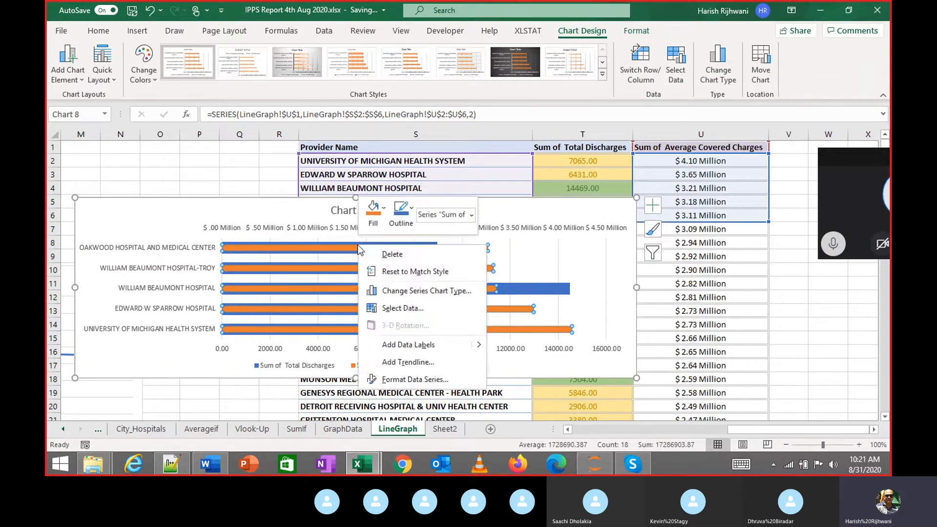
left_click(423, 292)
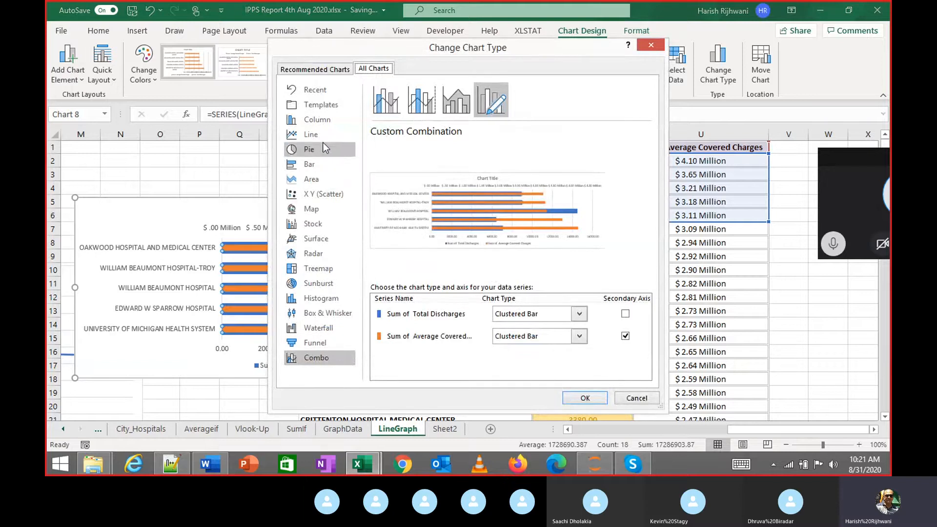
left_click(312, 166)
mouse_move(491, 192)
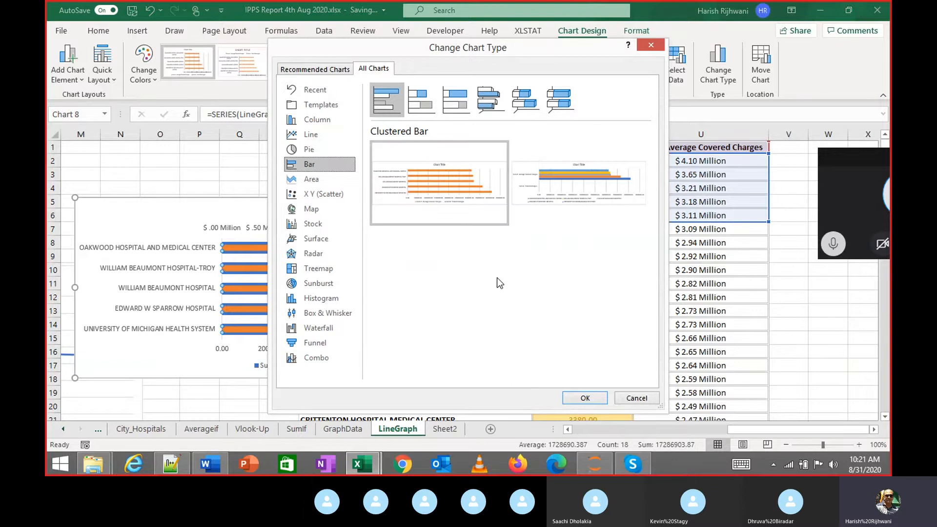
left_click(457, 102)
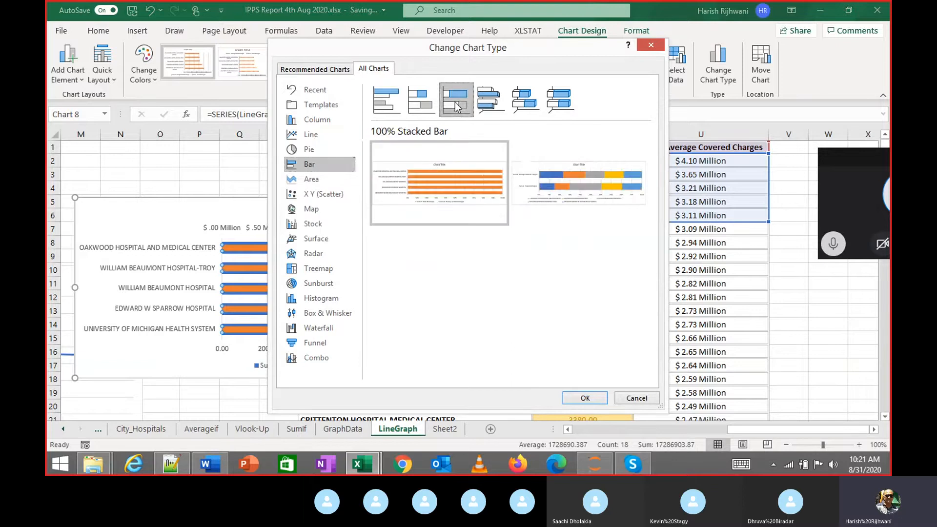
left_click(429, 102)
left_click(385, 97)
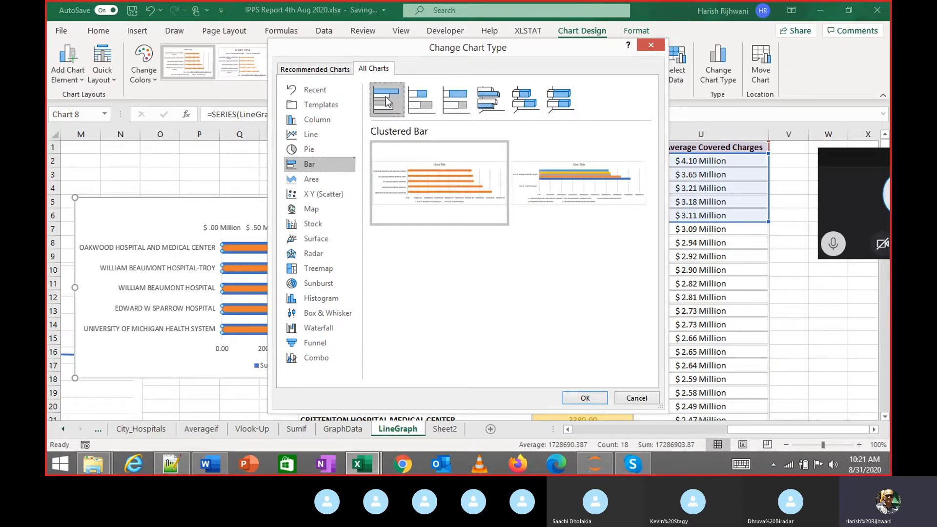
left_click(529, 101)
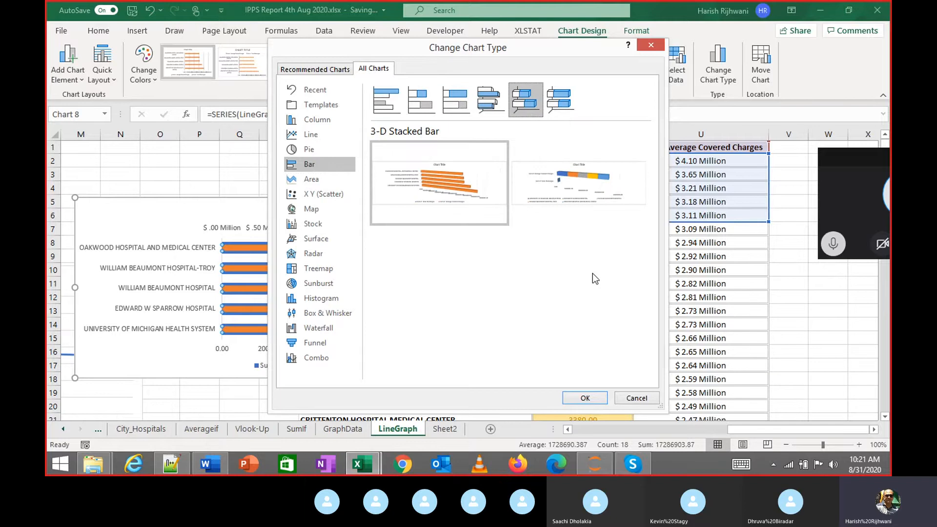
left_click(637, 398)
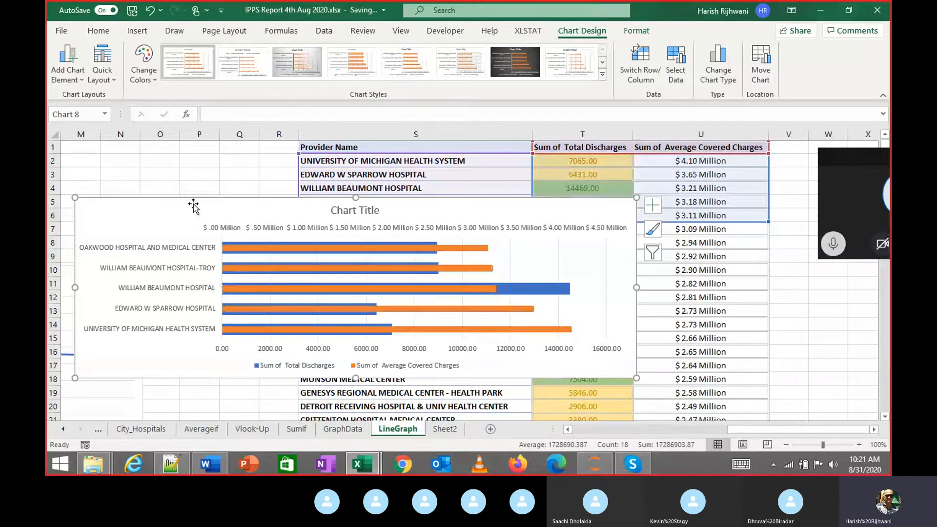
Move the bar chart over columns Q to V and increase its height
left_click_drag(192, 205, 346, 208)
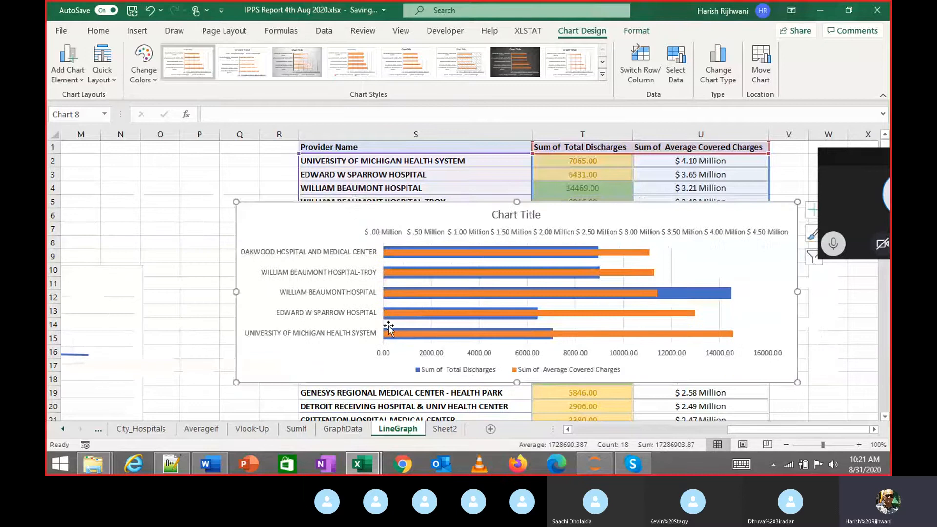
left_click_drag(518, 384, 517, 439)
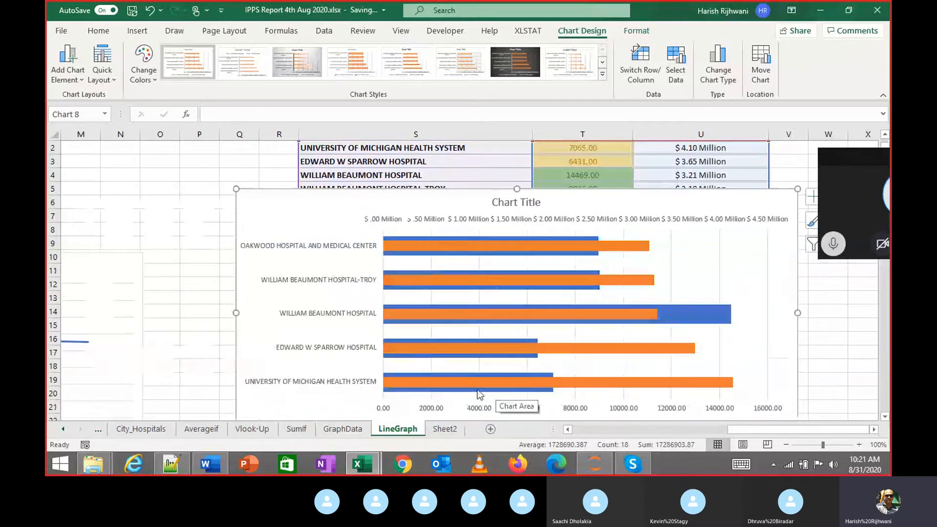
Try the chart style with gradient-filled bars on the bar chart, and undo the style change
left_click(594, 72)
left_click(603, 75)
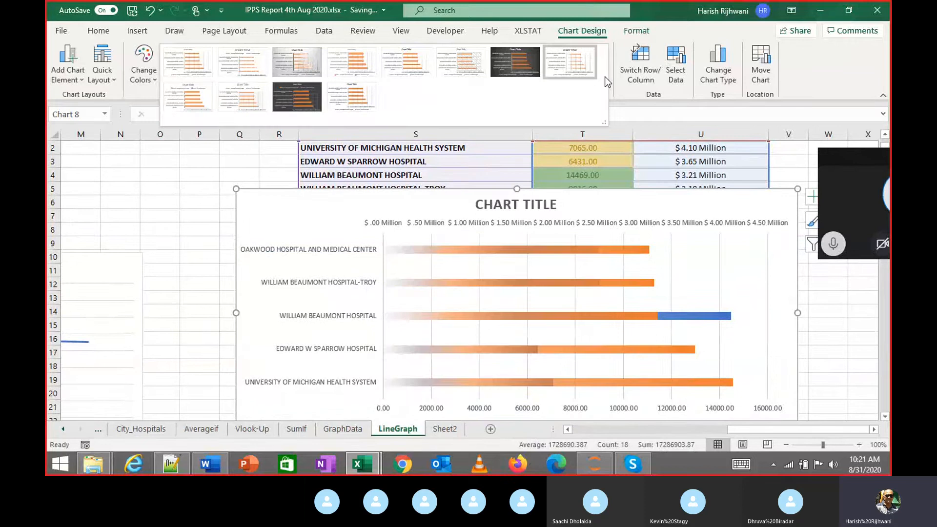
left_click(253, 181)
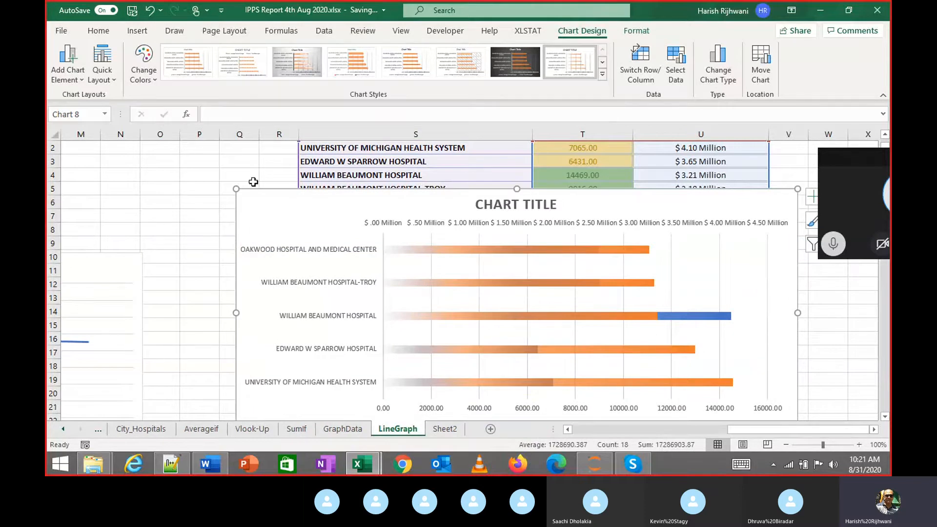
key("ctrl+z")
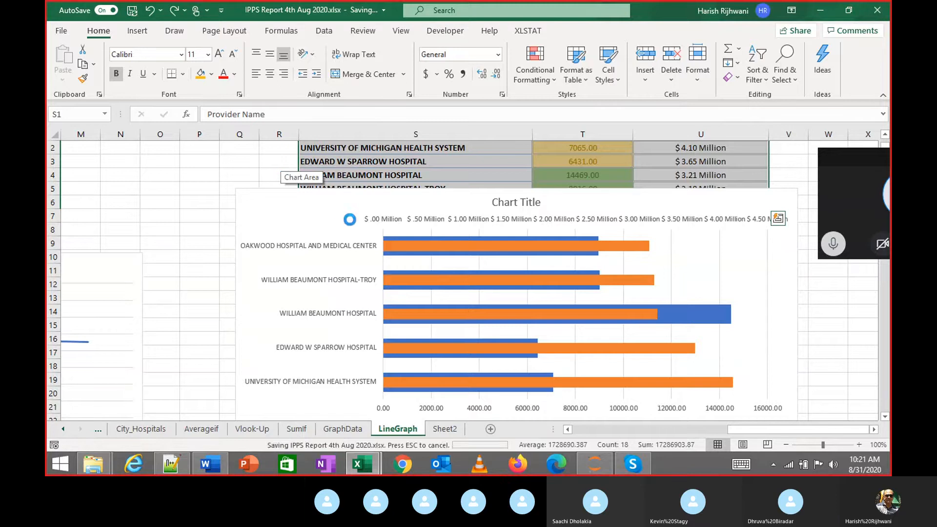
left_click(492, 232)
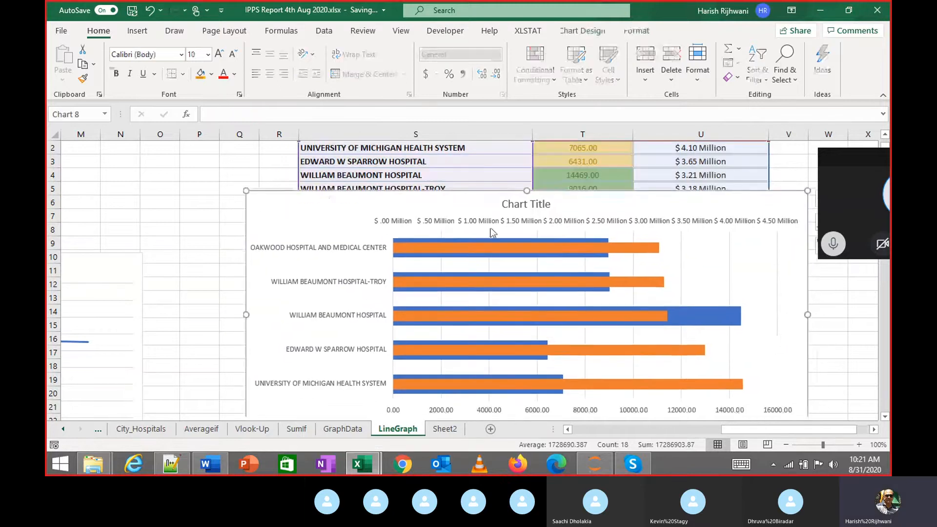
left_click(555, 247)
left_click(695, 315)
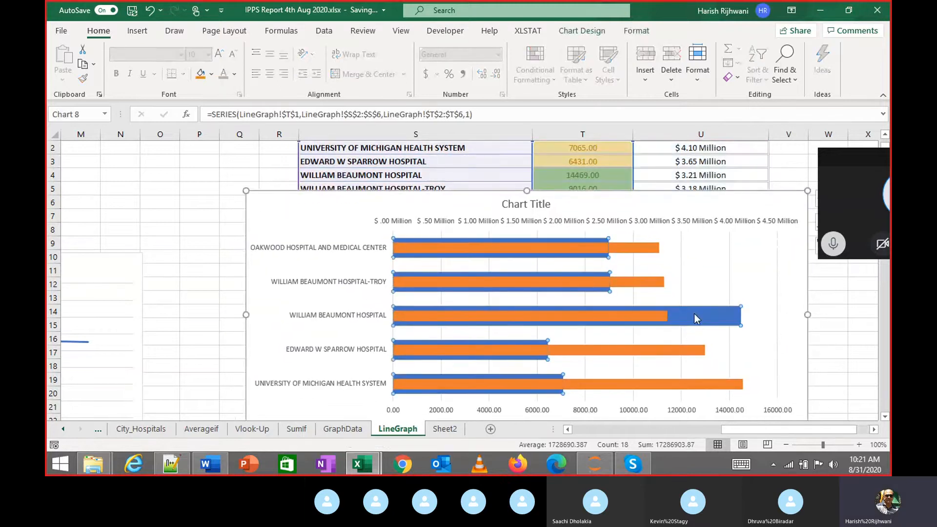
right_click(694, 313)
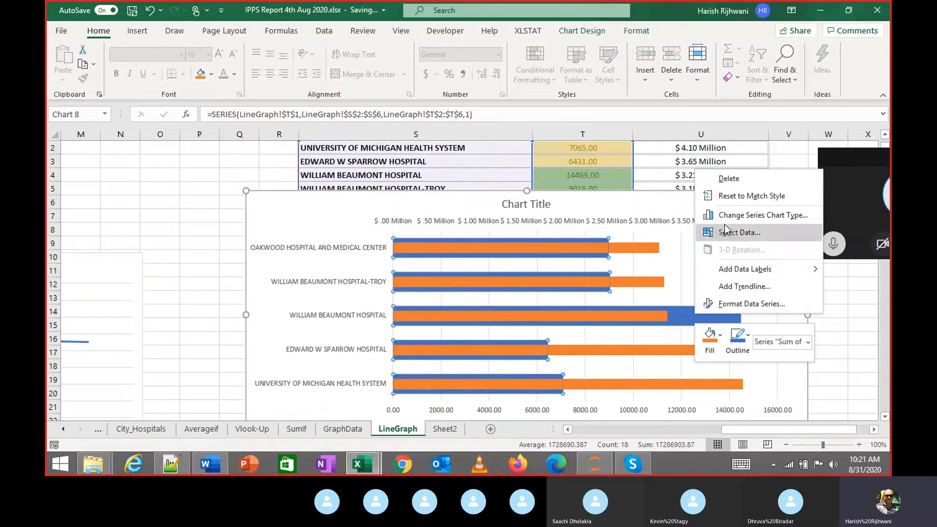
left_click(632, 466)
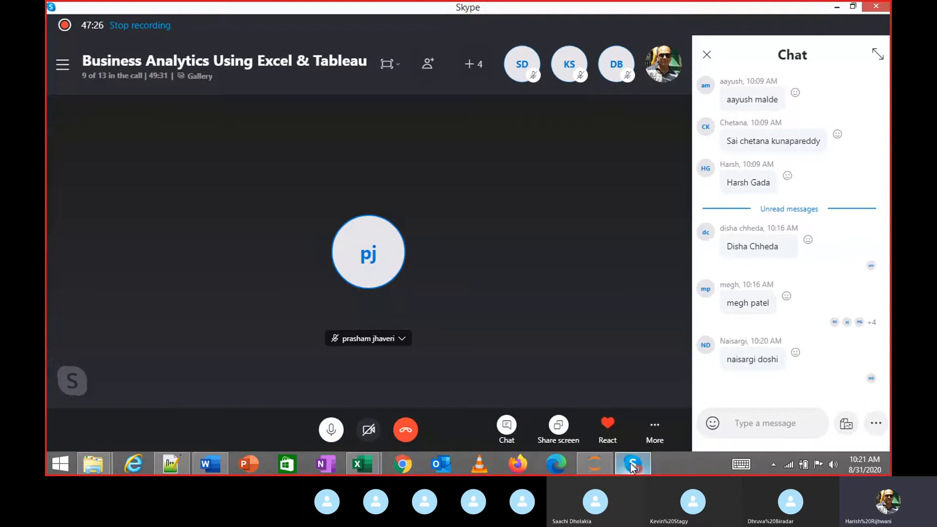
key("alt+Tab")
Reposition the chart over columns P to U and change its type to Clustered Column
left_click_drag(309, 194, 253, 193)
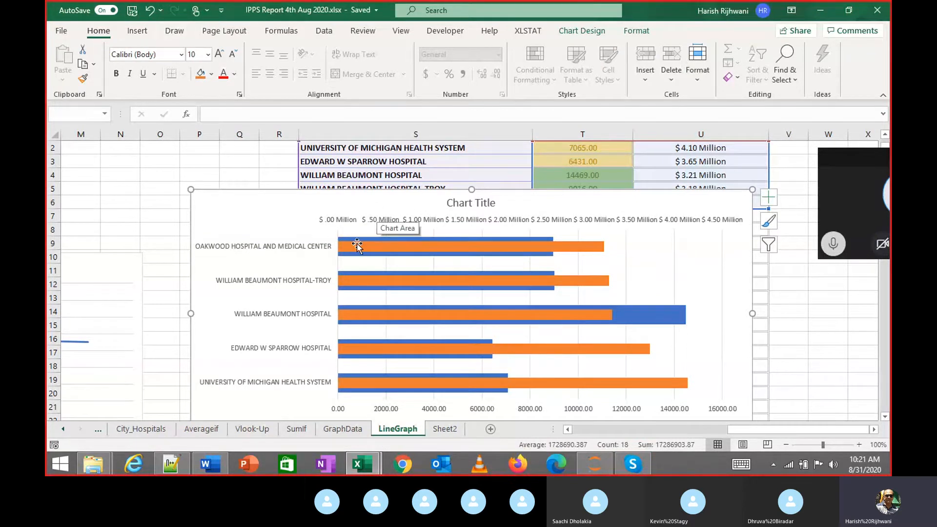
right_click(371, 244)
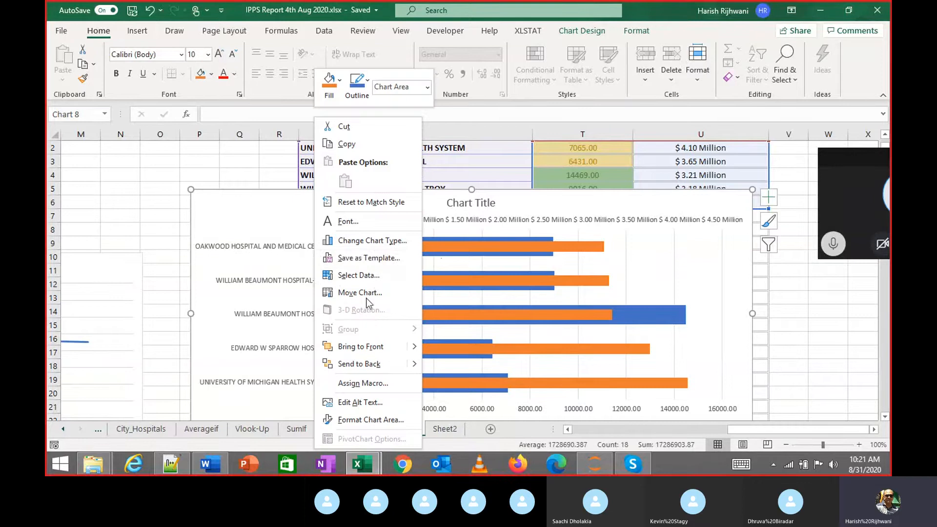
left_click(368, 240)
left_click(308, 119)
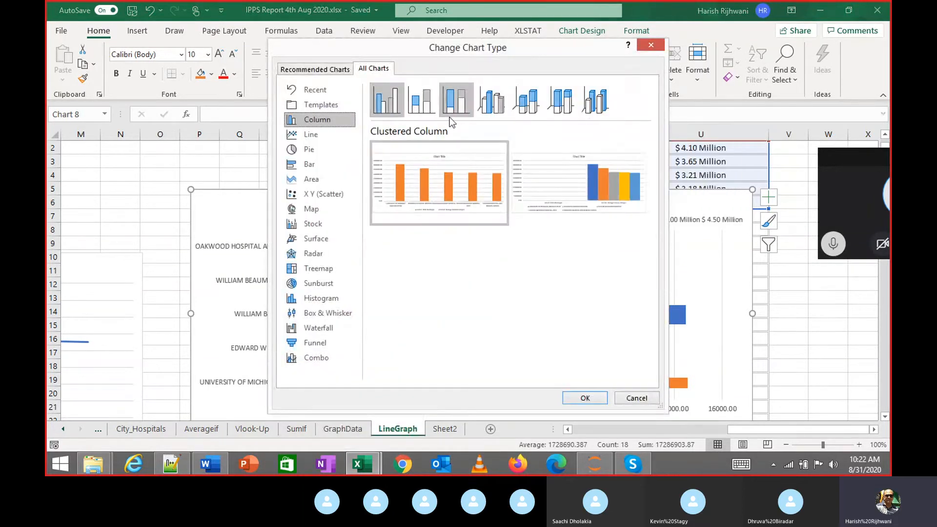
left_click(585, 397)
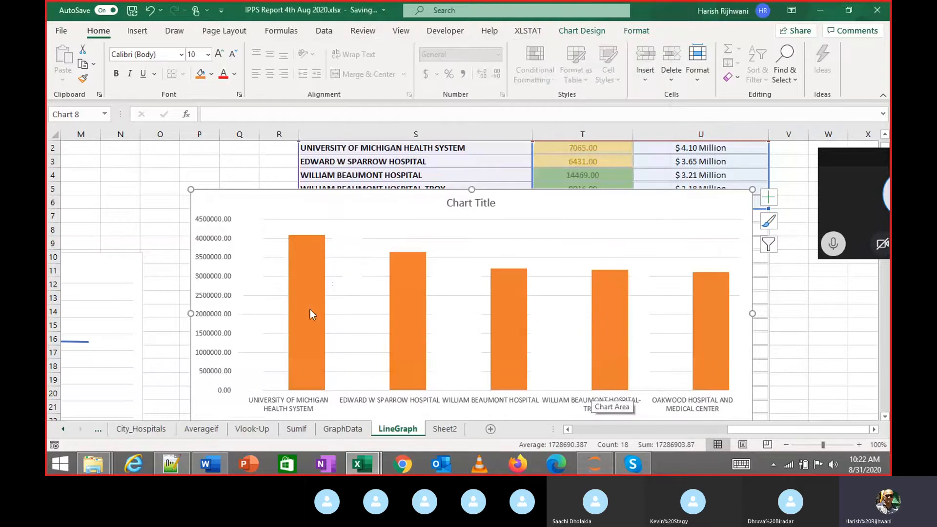
Plot the Sum of Average Covered Charges series on the secondary axis as a clustered column in a custom combination chart
mouse_move(310, 310)
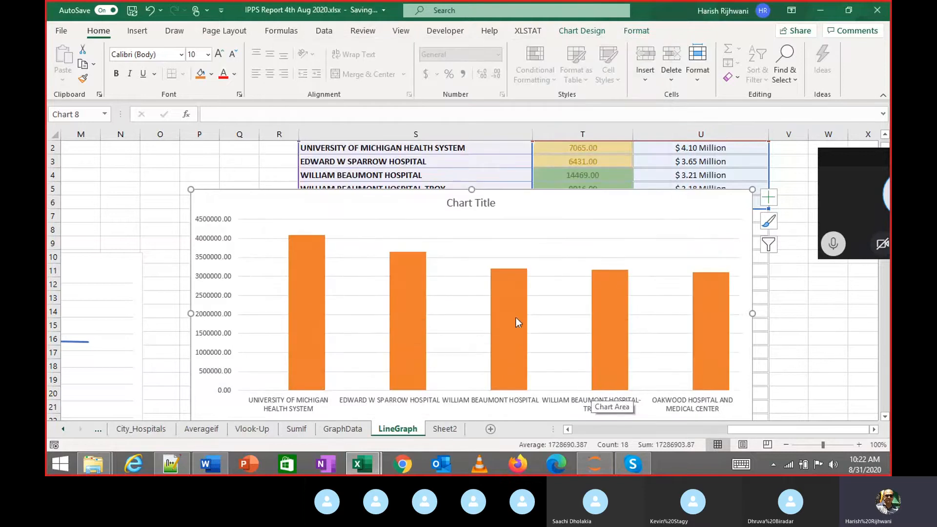
left_click(335, 385)
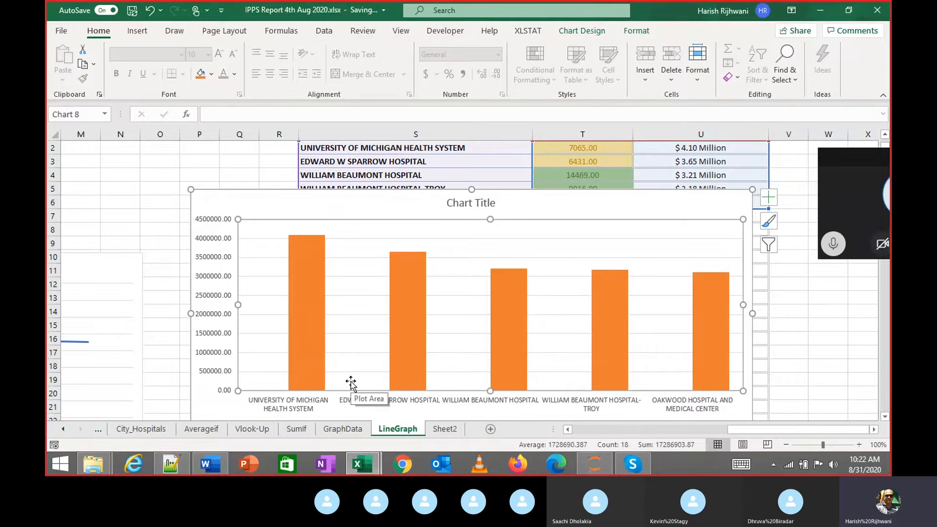
right_click(304, 333)
left_click(330, 320)
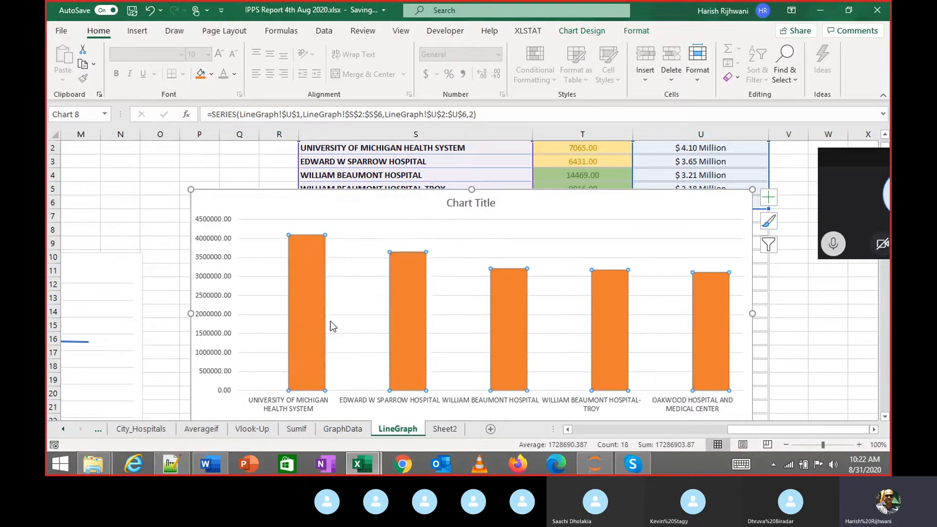
right_click(313, 292)
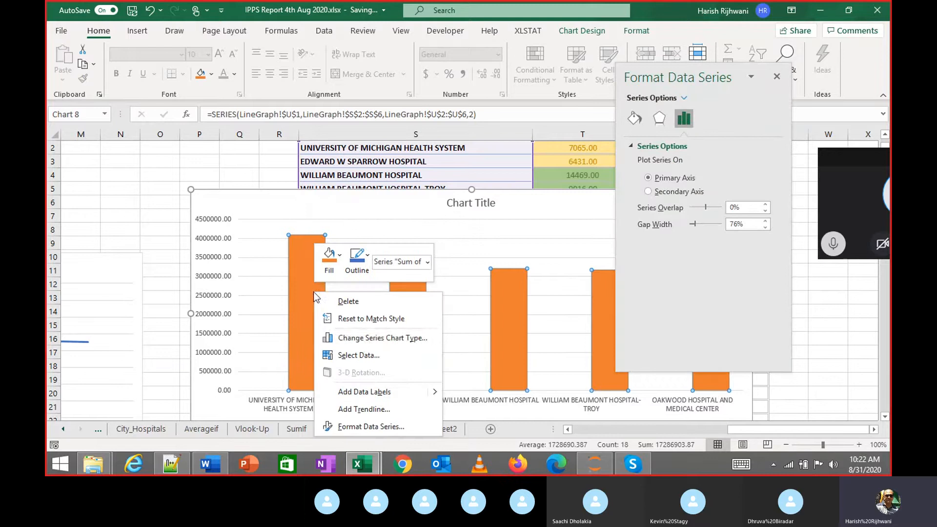
left_click(360, 335)
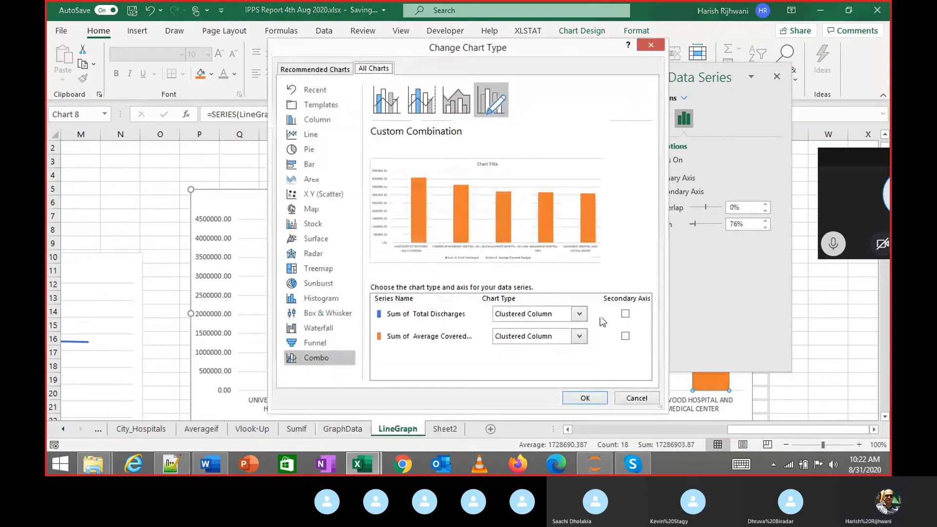
left_click(625, 314)
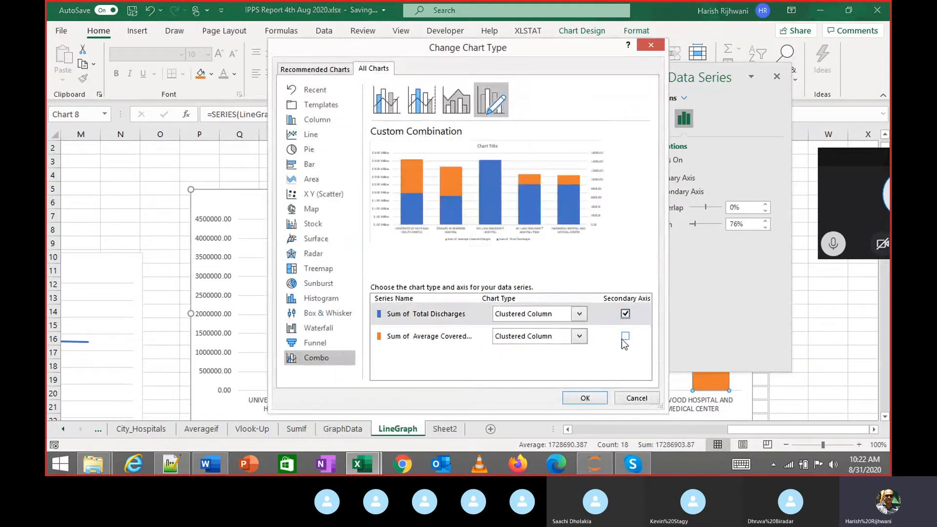
left_click(626, 337)
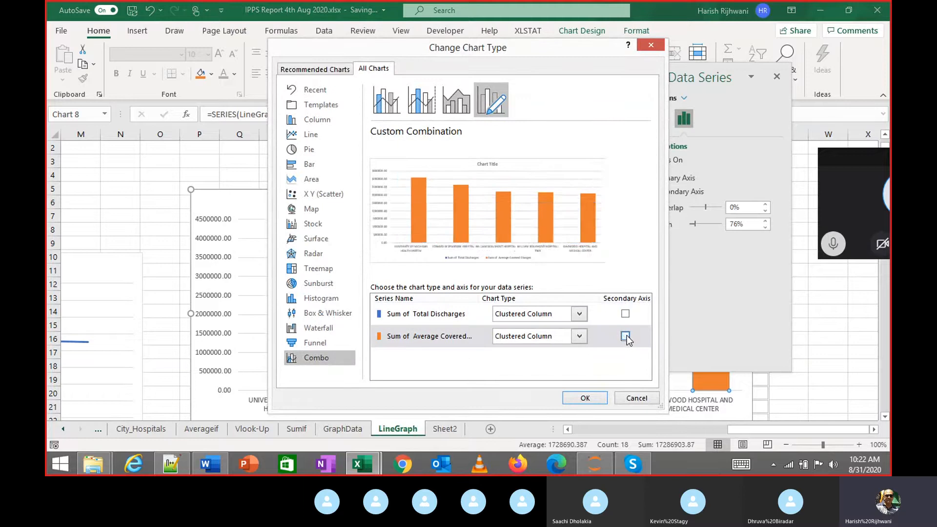
left_click(625, 337)
left_click(585, 398)
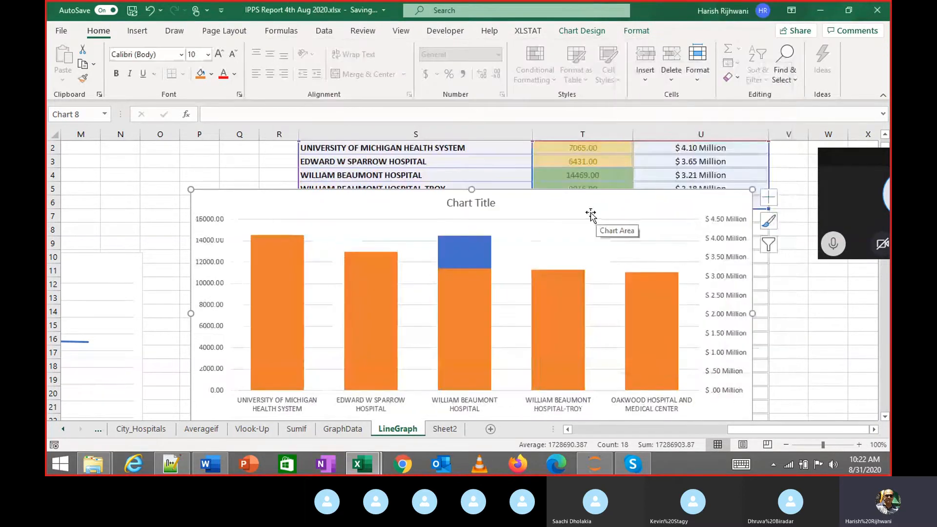
Copy the first four hospitals with their headers, discharges and covered charges from S1:U5
scroll(592, 216, "up", 1)
left_click(577, 193)
key("Up")
key("Up")
key("Up")
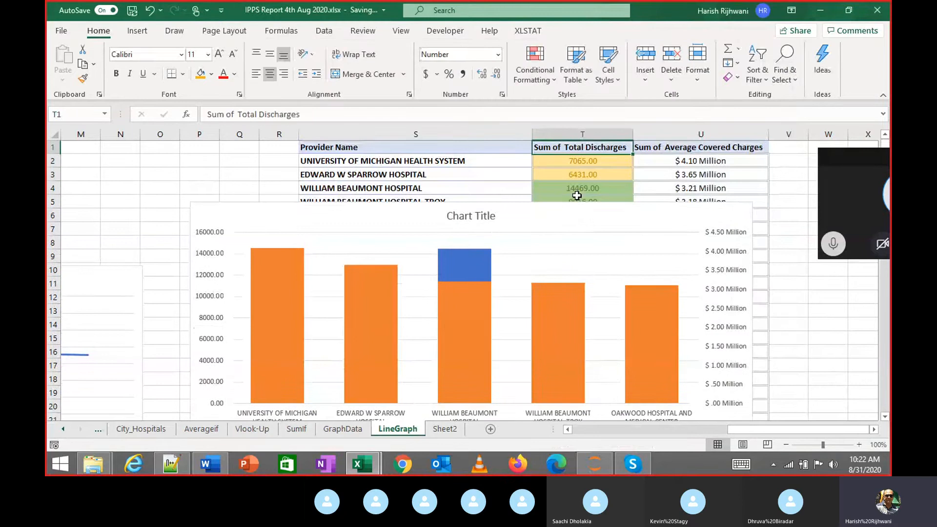
key("Left")
key("shift+Down")
key("shift+Down")
key("shift+Down")
key("shift+Down")
key("shift+Right")
key("shift+Right")
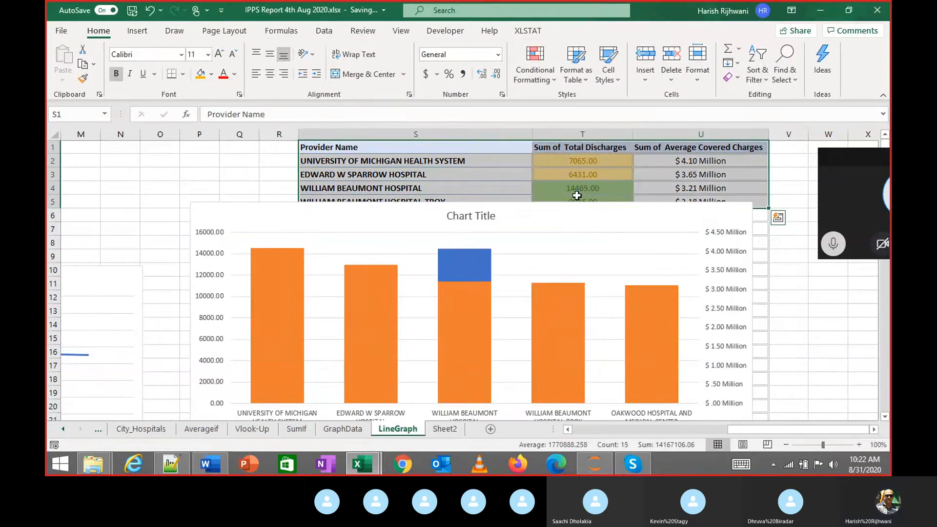
key("ctrl+c")
Paste the copied hospital table in the empty area starting at AA1
key("Right")
key("Right")
key("Right")
key("Right")
key("Right")
key("Right")
key("Right")
key("Right")
key("Right")
key("Right")
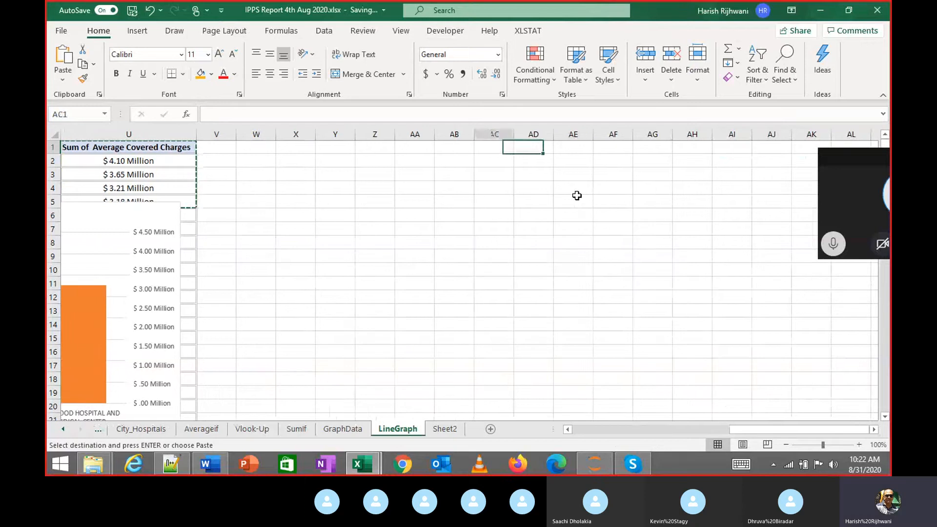
key("Left")
key("Left")
key("Left")
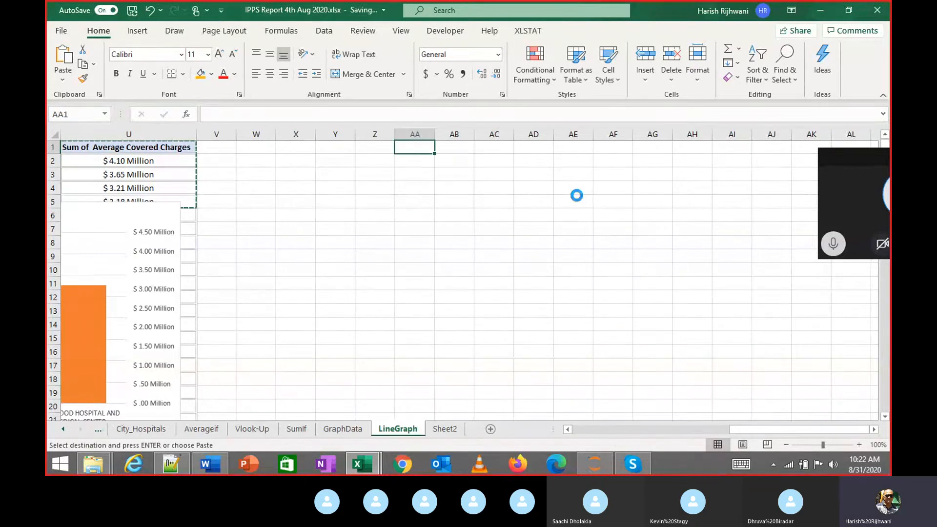
key("ctrl+v")
Autofit the column widths of the pasted table in AA1:AC5
key("Right")
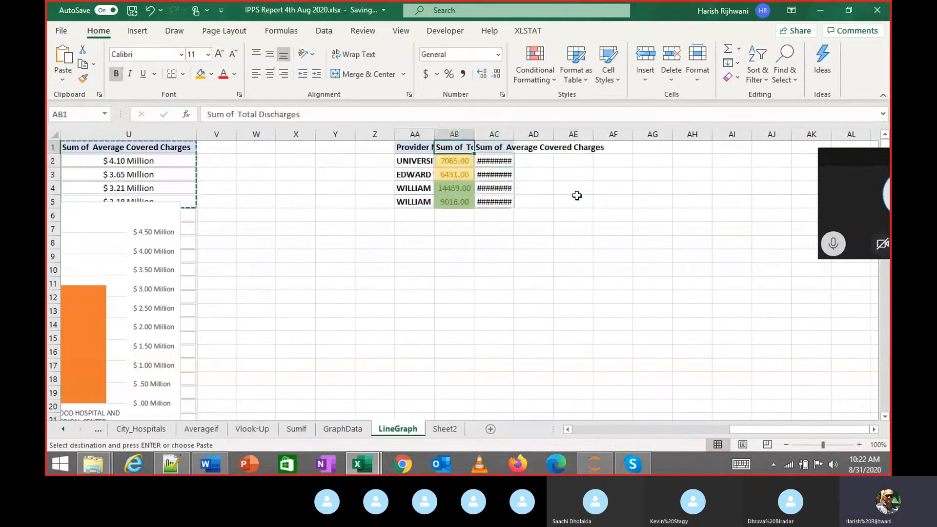
key("Left")
key("ctrl+a")
key("alt+o")
key("c")
key("a")
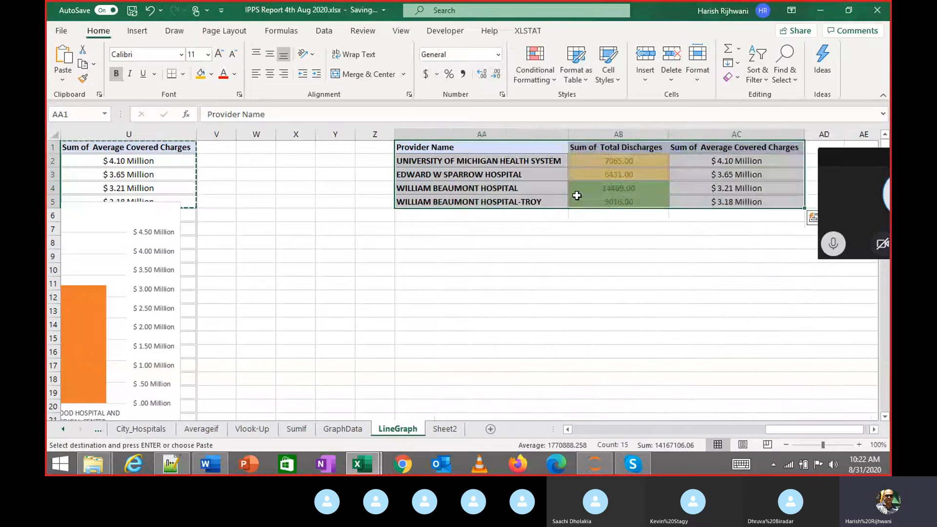
Set the covered charges in AC2 to 3000 in the discharges column's number format, and fill it down to AC5
key("Right")
key("Down")
key("Right")
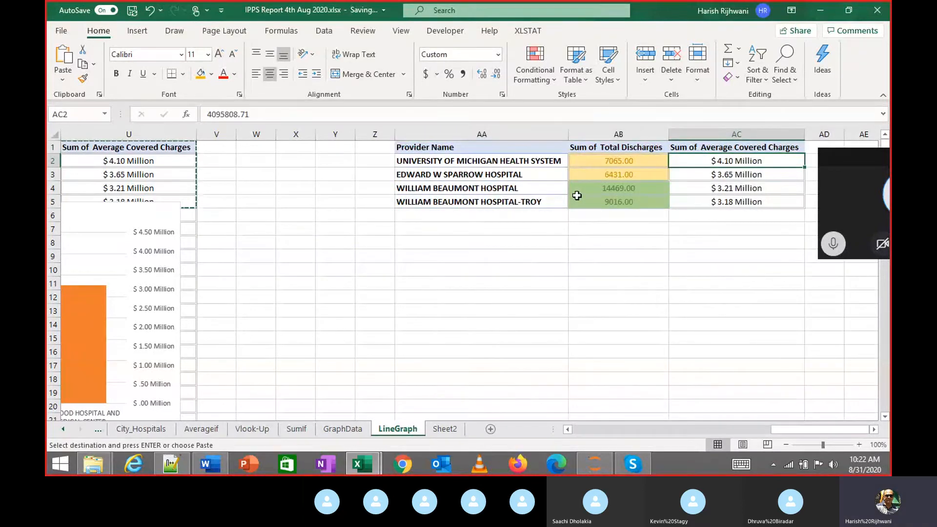
type("3000")
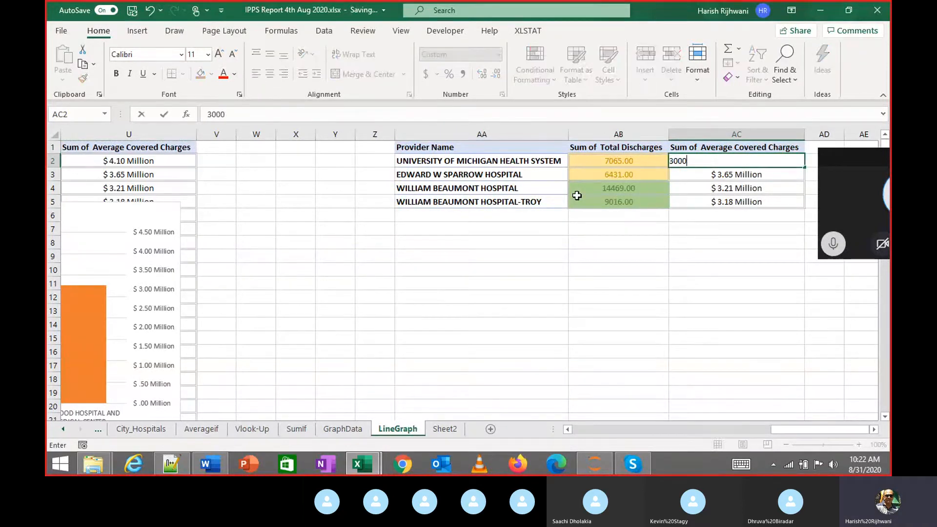
key("Return")
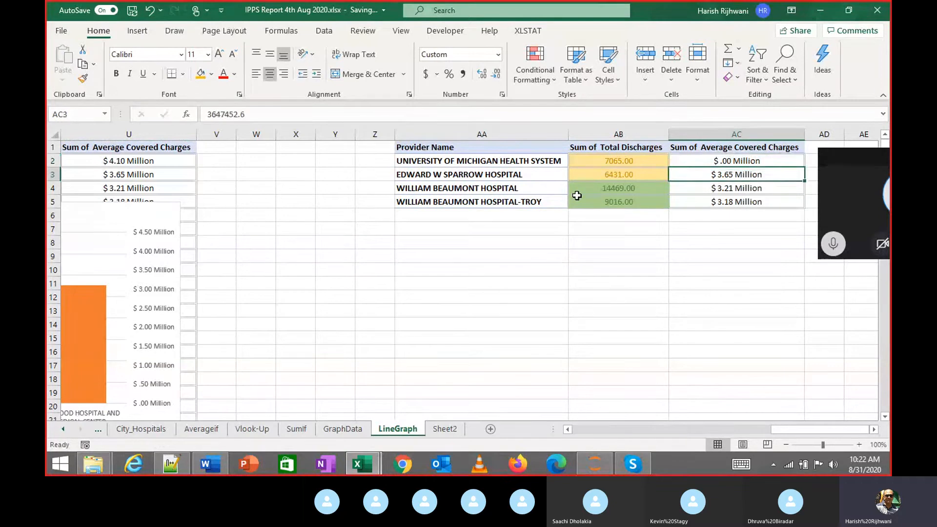
key("Up")
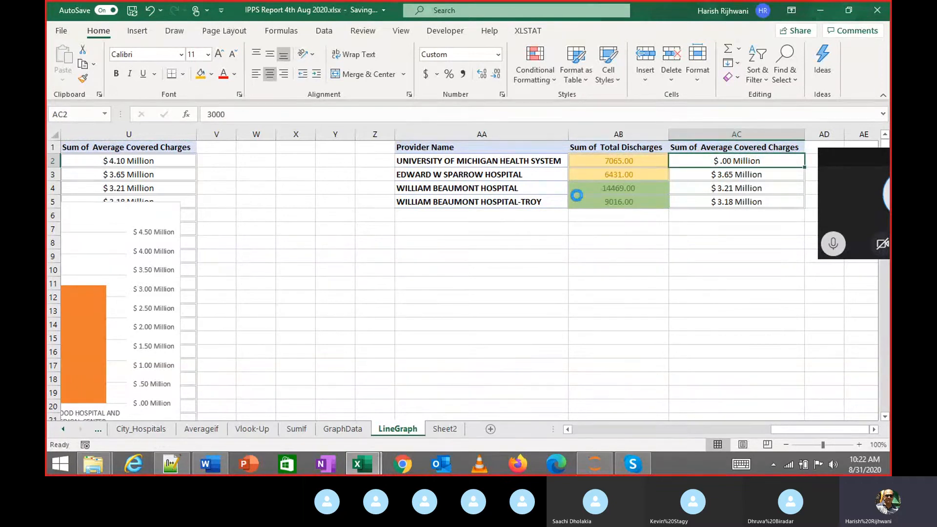
type("30")
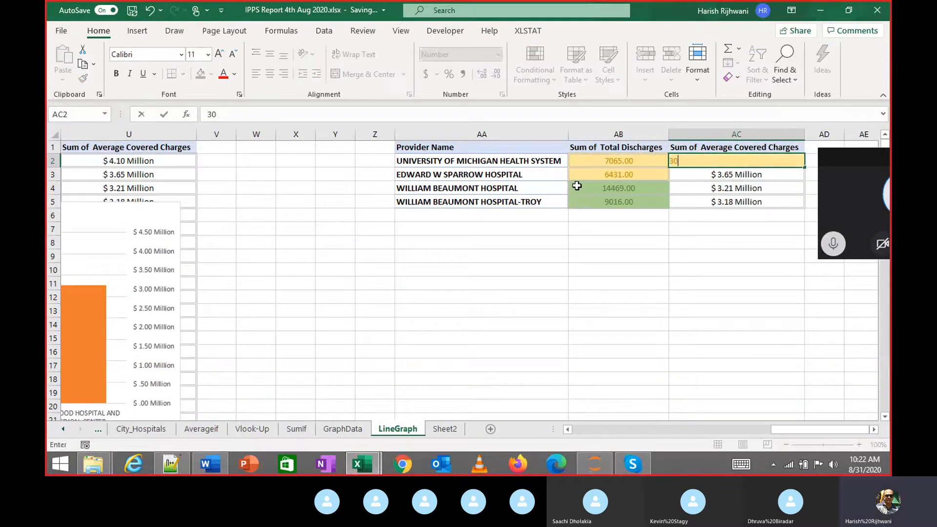
type("00")
key("Return")
key("Up")
key("ctrl+shift+Down")
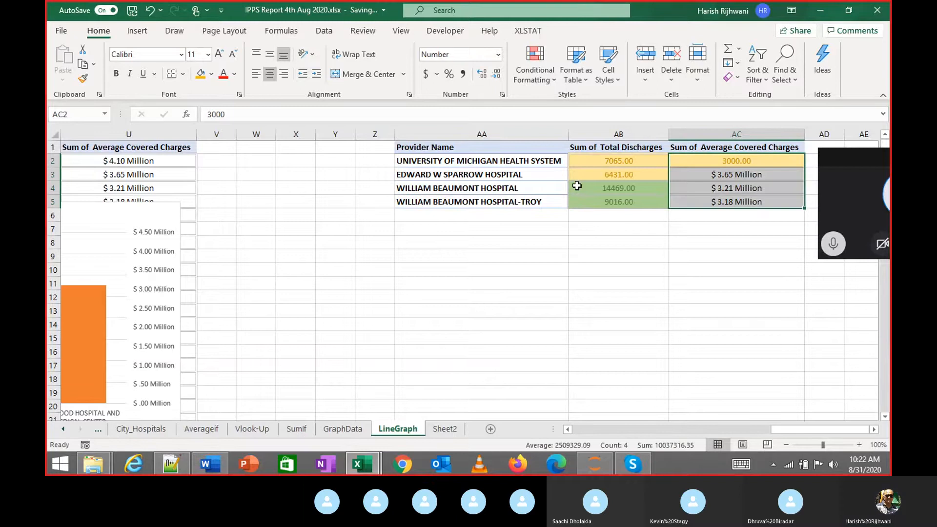
key("ctrl+d")
key("Down")
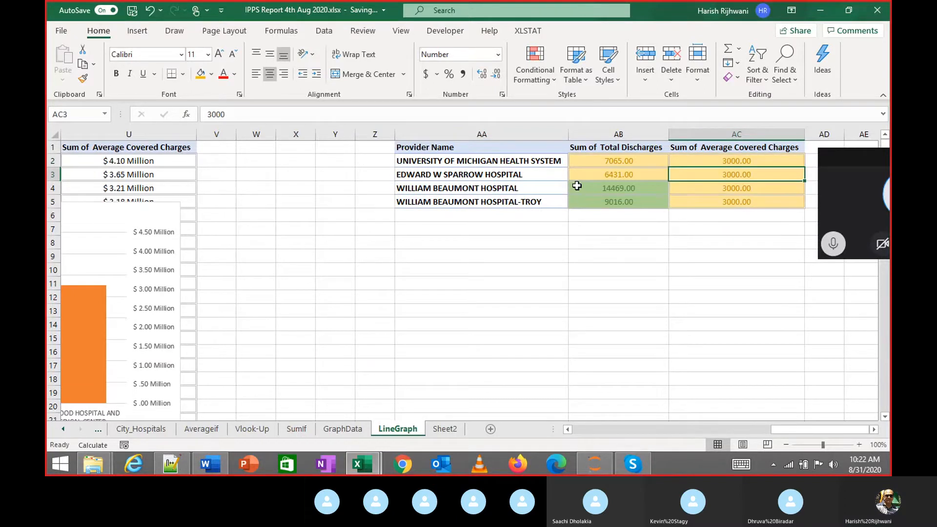
Set the covered charges in AC3, AC4 and AC5 to 4000, 7000 and 8000
type("4000")
key("Return")
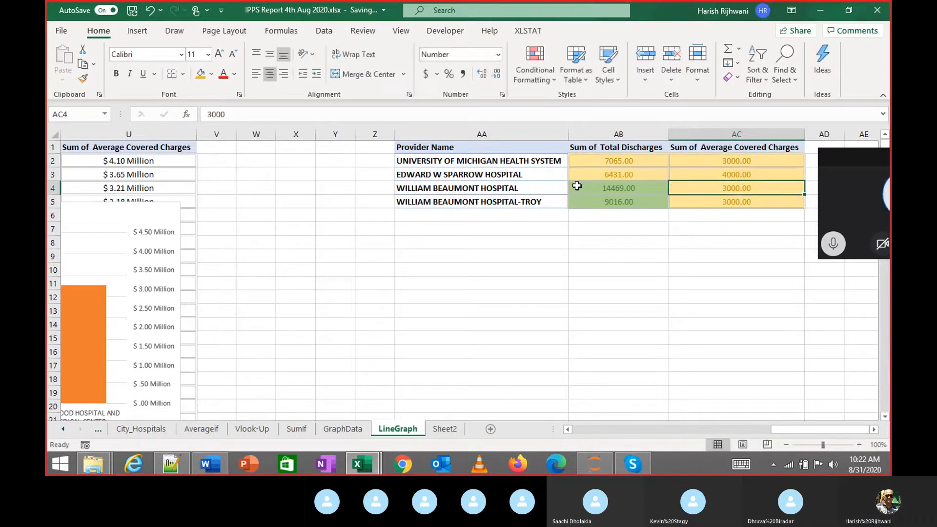
type("7000")
key("Return")
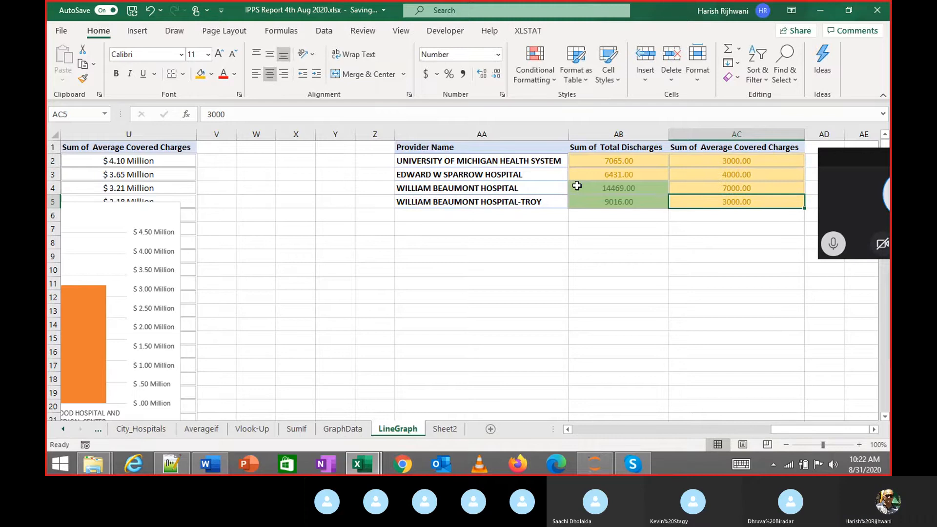
type("8---")
key("BackSpace")
key("BackSpace")
key("BackSpace")
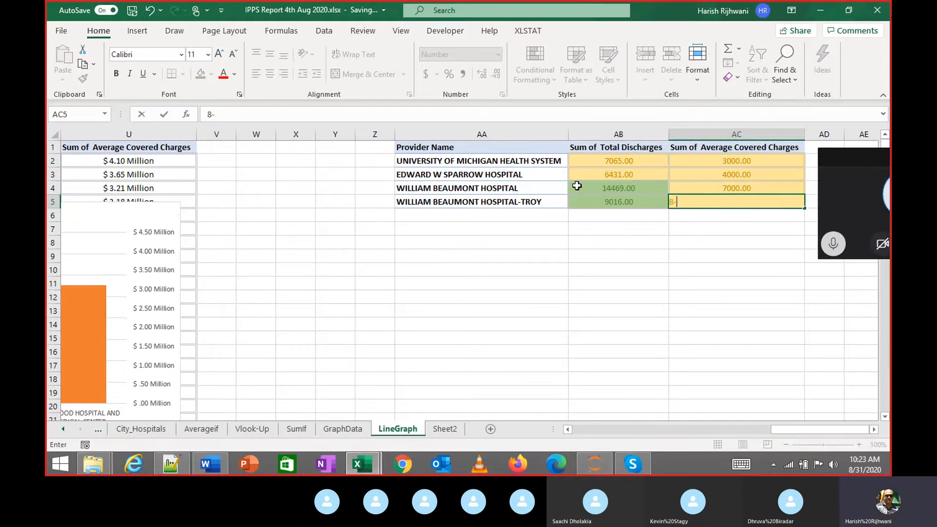
key("Return")
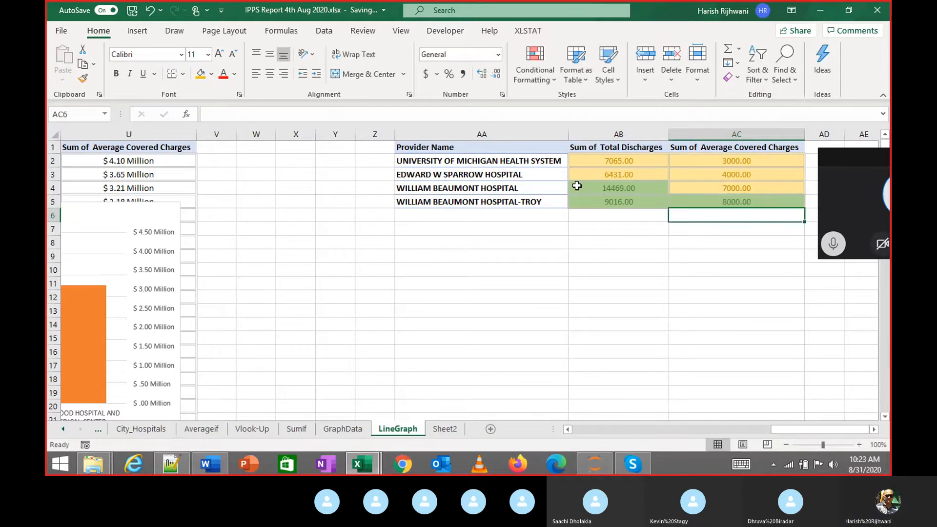
Insert a clustered column chart from the whole sample table AA1:AC5
key("ctrl+Up")
key("ctrl+Up")
key("ctrl+Left")
key("ctrl+a")
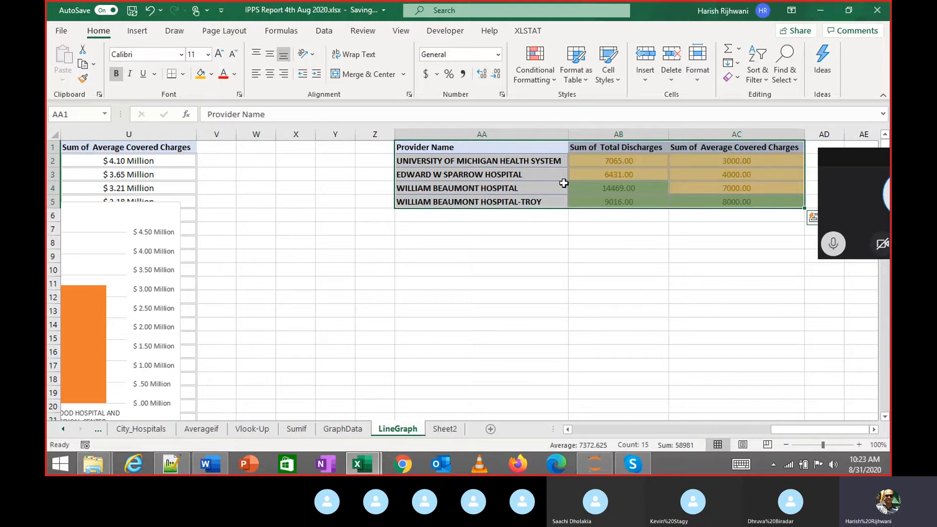
left_click(137, 31)
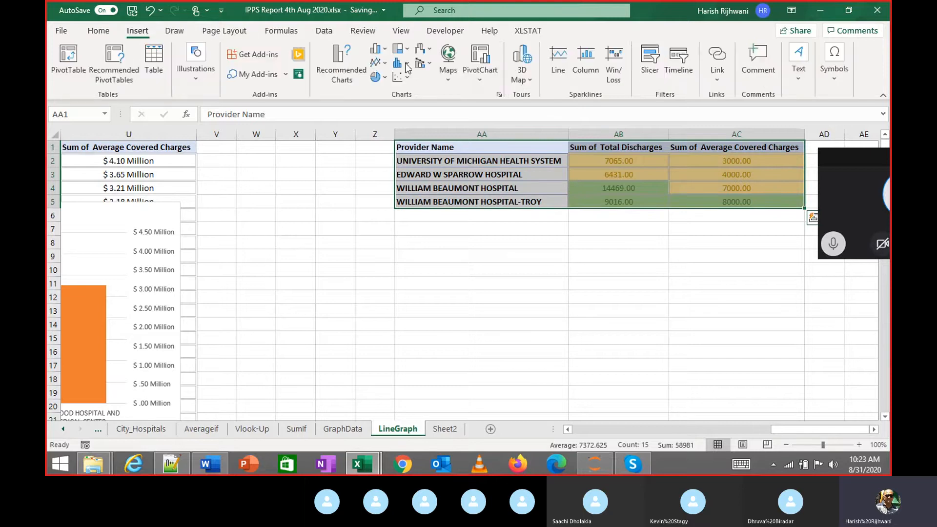
left_click(405, 64)
left_click(396, 94)
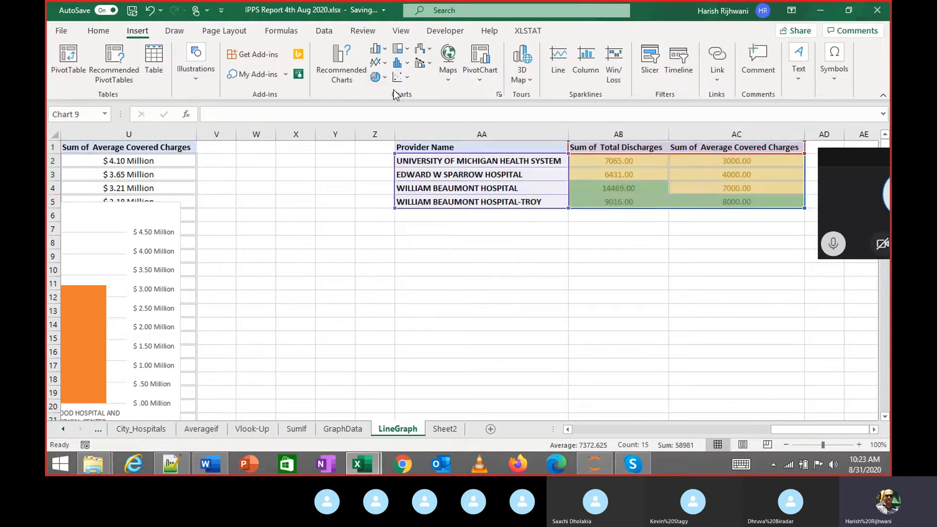
Position the new column chart just below the sample table and deselect it
left_click_drag(618, 369, 669, 394)
left_click_drag(412, 195, 452, 227)
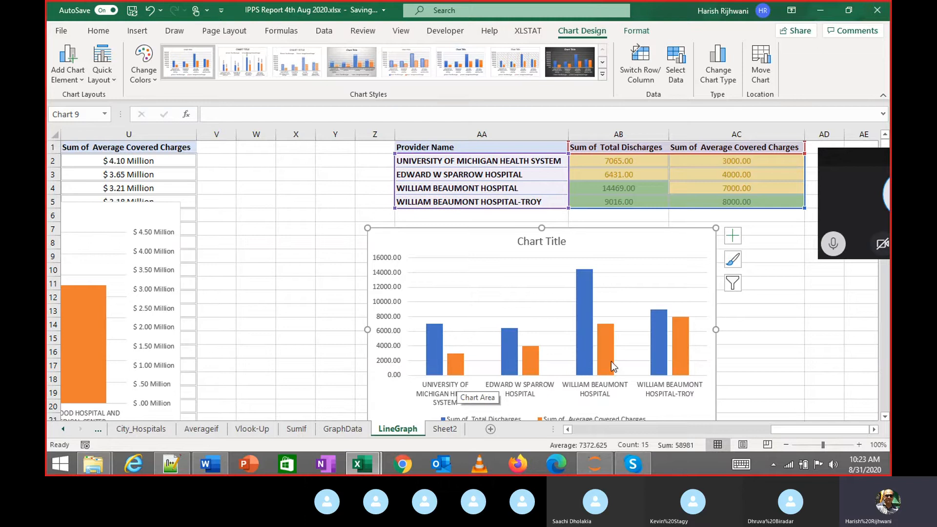
mouse_move(606, 355)
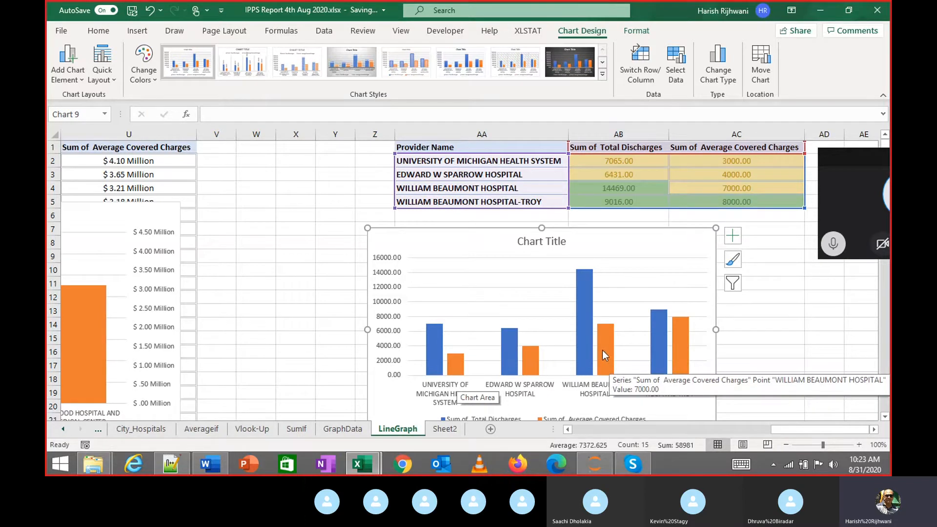
mouse_move(470, 233)
left_mouse_down()
mouse_move(502, 172)
mouse_move(474, 234)
left_mouse_up()
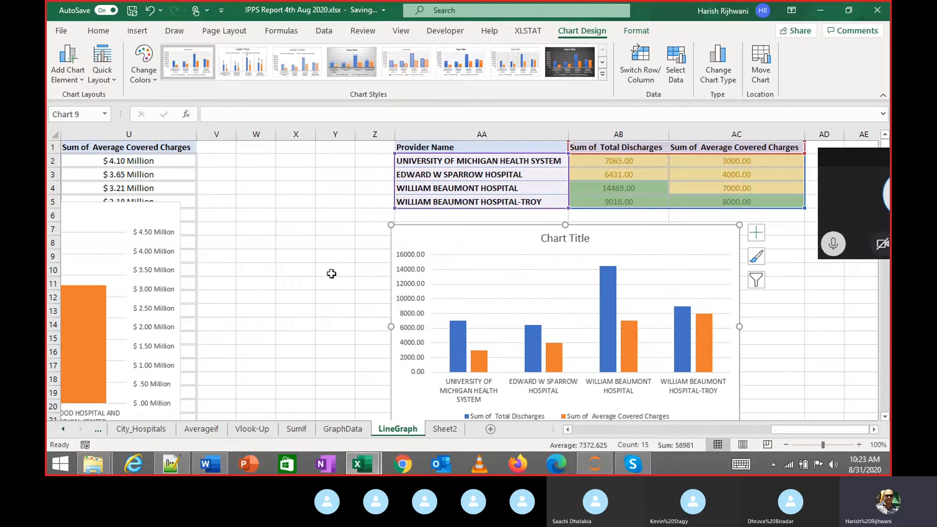
left_click(333, 282)
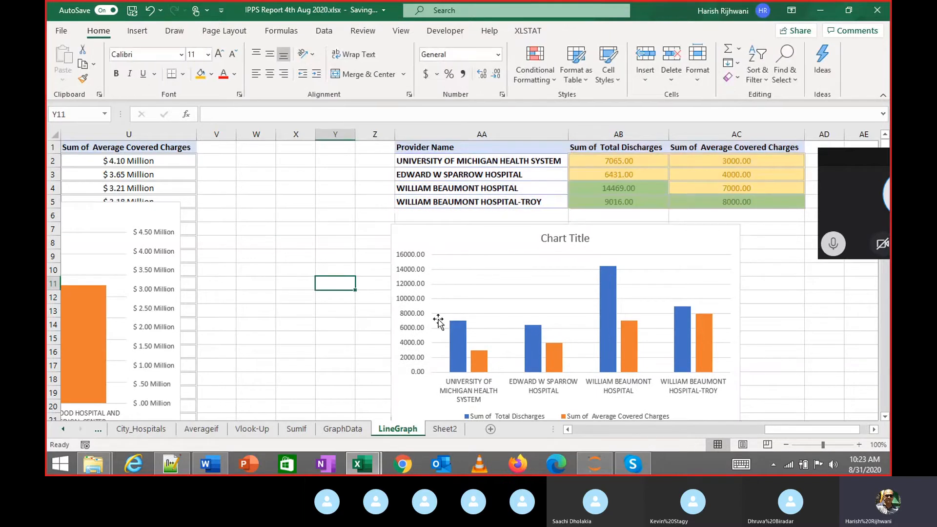
left_click(445, 430)
left_click(388, 426)
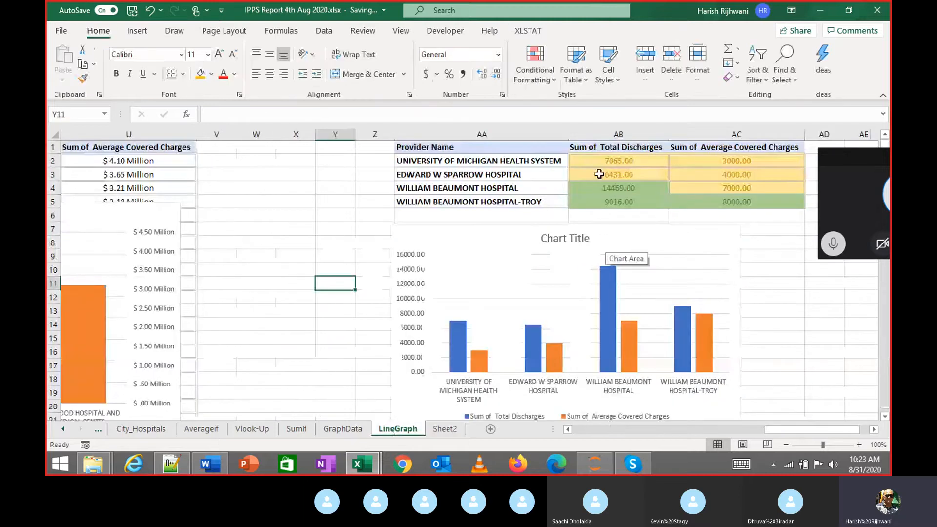
left_click(263, 204)
key("Up")
key("Up")
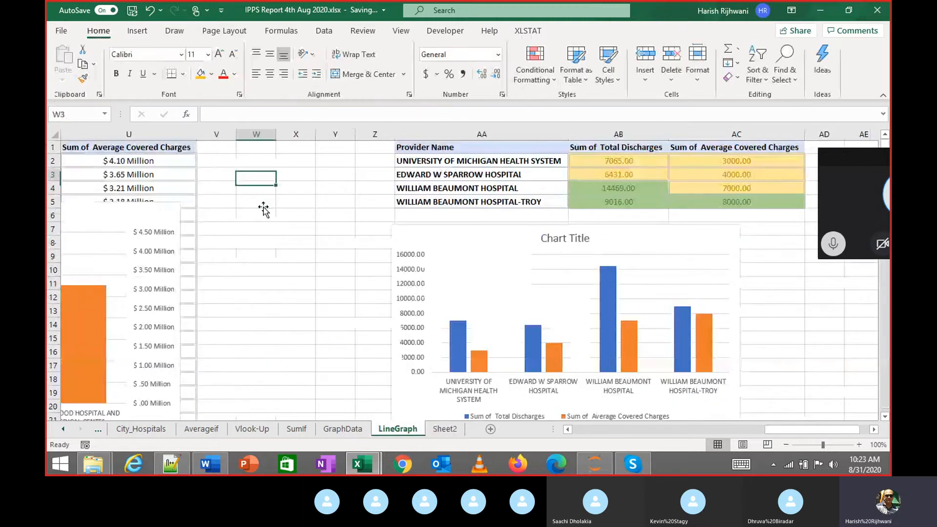
key("Up")
key("Up")
key("Right")
key("Right")
key("Right")
key("Right")
key("Right")
key("Right")
key("Right")
key("Right")
key("Right")
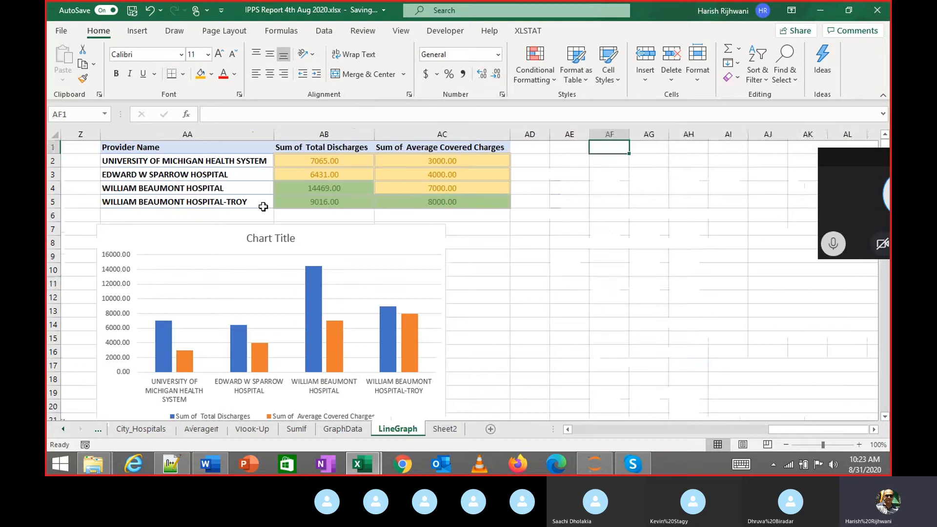
Copy the full Sum of Total Discharges and Sum of Average Covered Charges columns, E1:F93, from the main hospital data
key("ctrl+Left")
key("ctrl+Left")
key("ctrl+Left")
key("ctrl+Left")
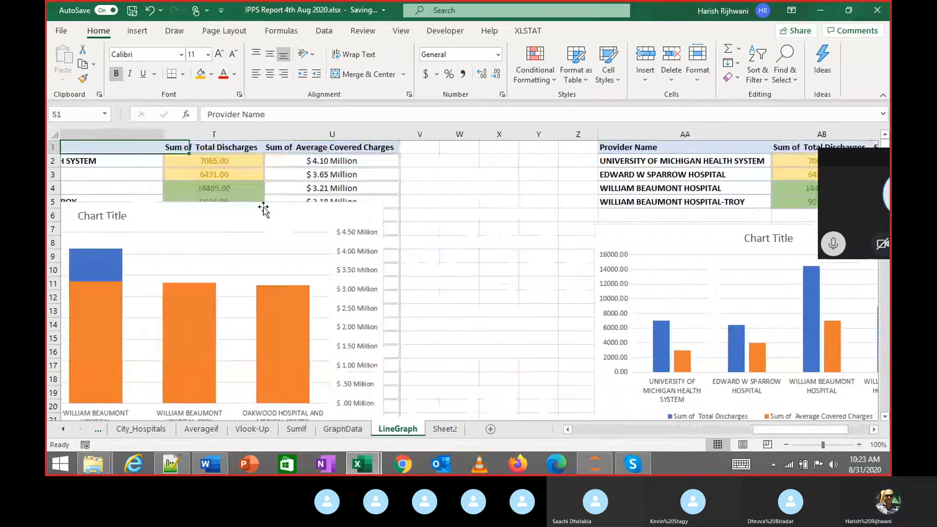
key("ctrl+Left")
key("ctrl+Left")
key("ctrl+Left")
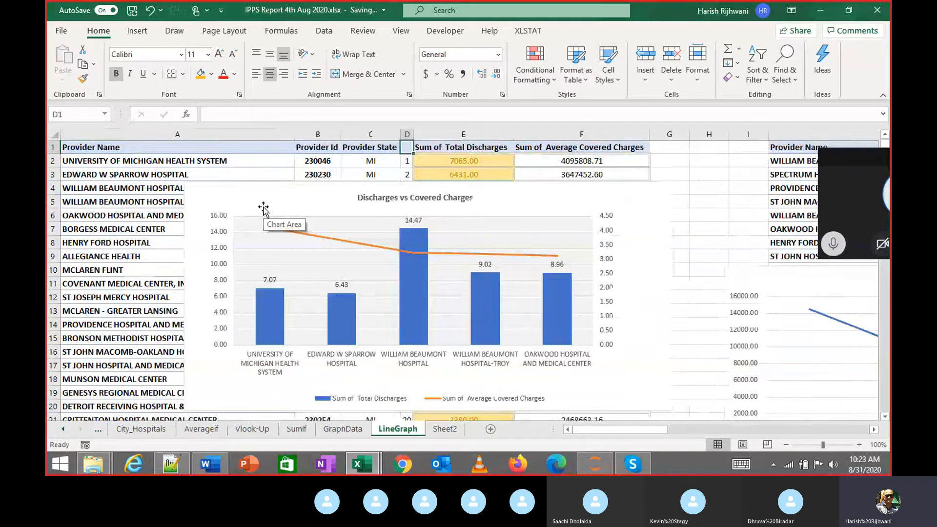
key("Right")
key("ctrl+shift+Down")
key("shift+Right")
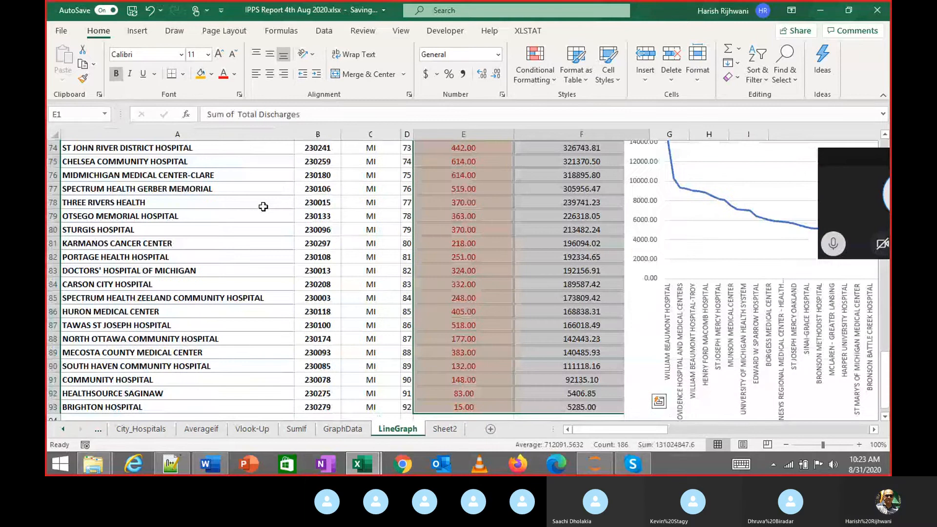
key("ctrl+c")
scroll(263, 209, "up", 20)
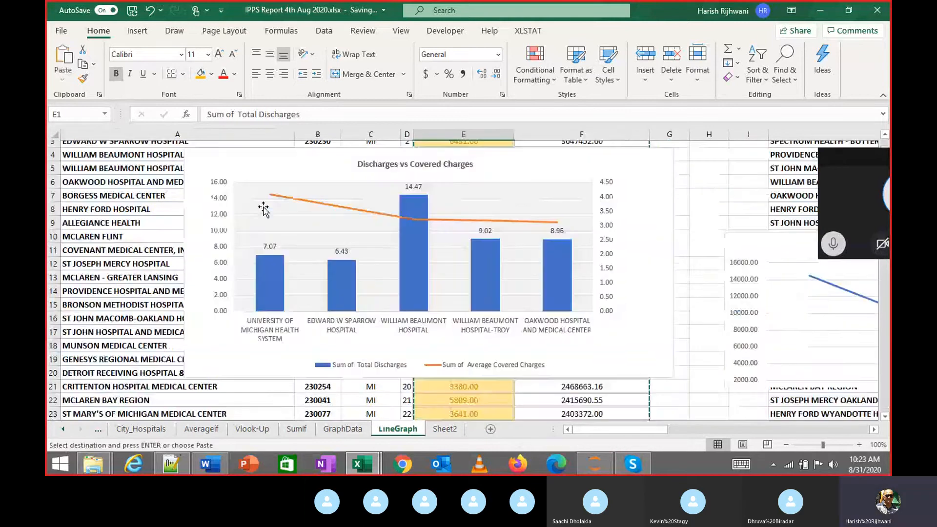
Paste the copied discharges and covered charges columns at AG1, and autofit the width of column AH
key("Right")
key("Right")
key("Right")
key("Right")
key("Right")
key("Right")
key("Right")
key("Right")
key("Right")
key("Right")
key("Right")
key("Right")
key("Right")
key("Right")
key("Right")
key("Right")
key("Right")
key("Right")
key("Right")
key("Right")
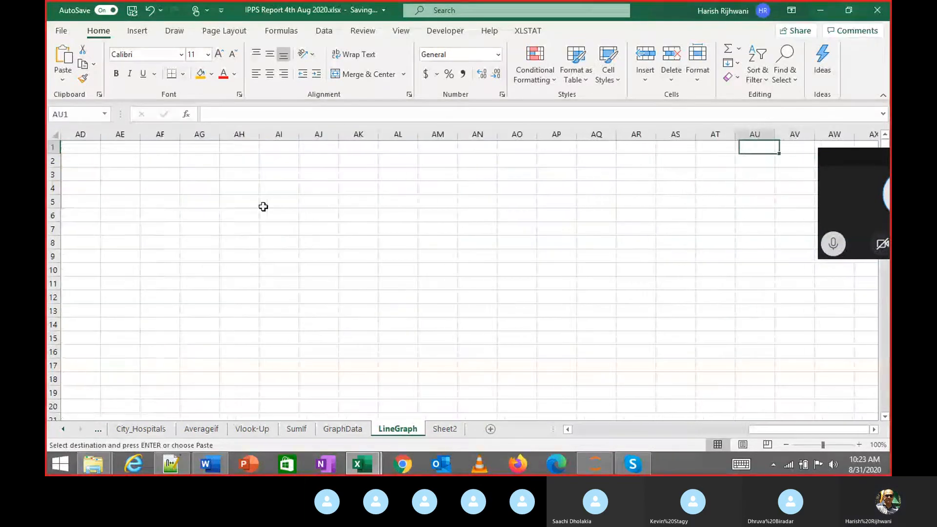
key("Left")
key("Left")
key("Left")
key("Left")
key("Left")
key("Left")
key("Left")
key("Left")
key("Left")
key("Left")
key("Left")
key("Left")
key("Left")
key("Left")
key("Left")
key("Left")
key("Left")
key("Left")
key("Left")
key("Left")
key("Right")
key("Right")
key("Right")
key("Right")
key("Right")
key("Right")
key("Right")
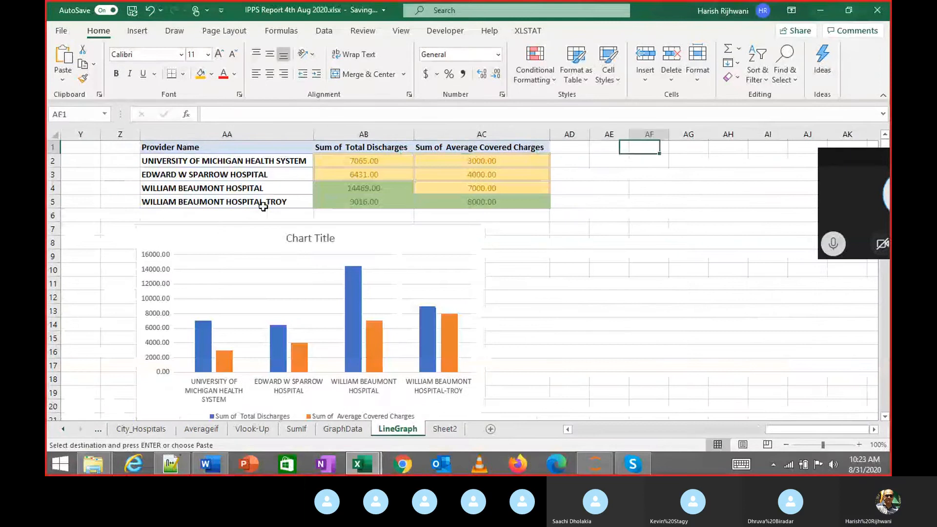
key("ctrl+v")
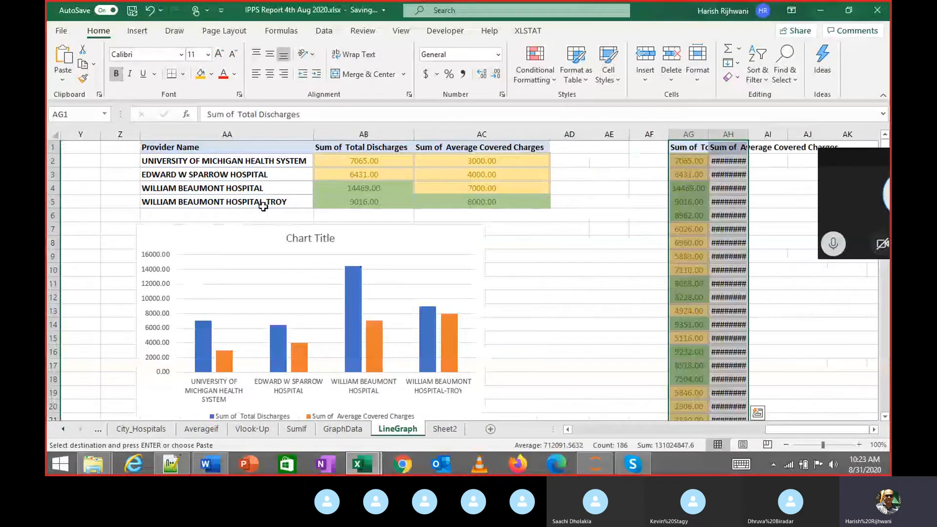
double_click(748, 134)
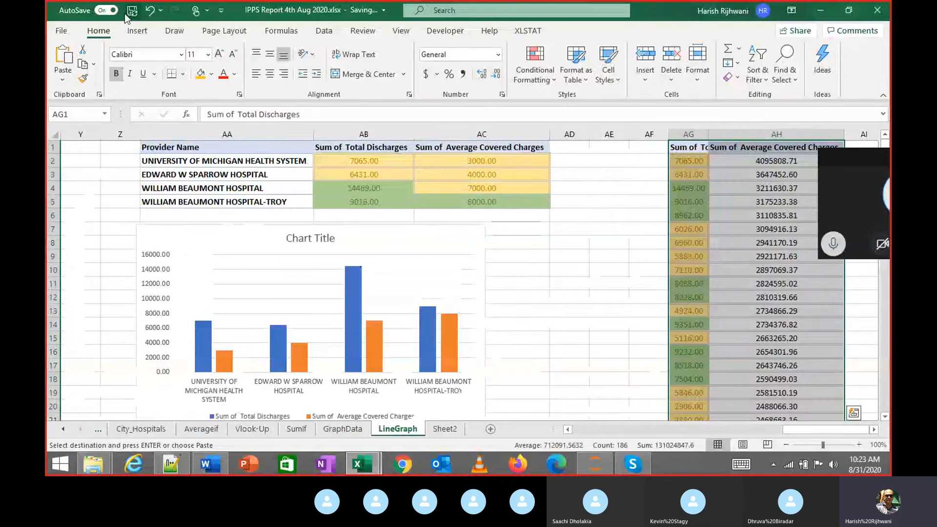
Insert a plain scatter chart from the copied discharges and covered charges columns, and enlarge it toward column AH
left_click(137, 30)
left_click(409, 78)
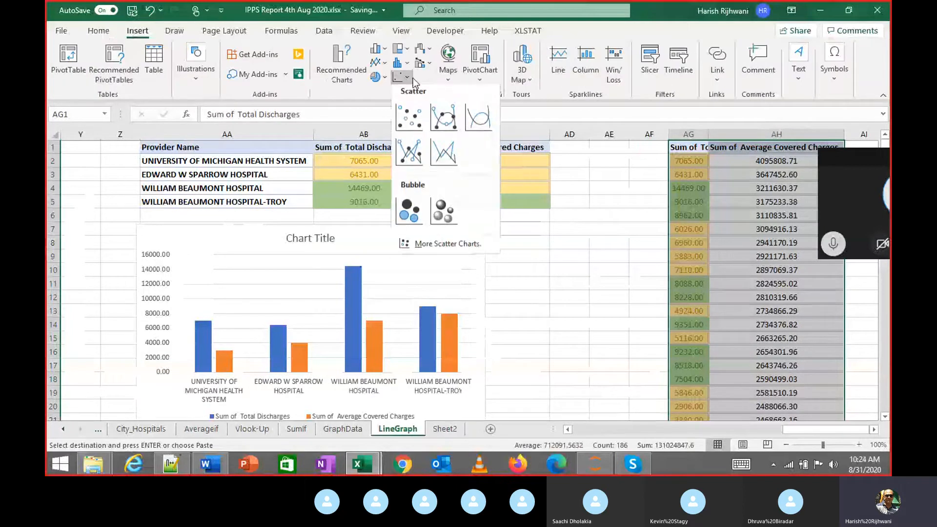
left_click(411, 125)
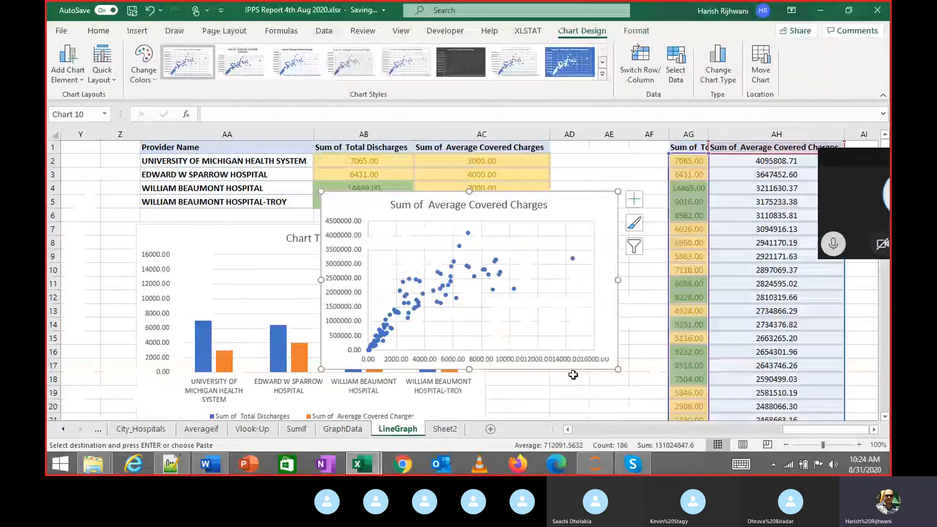
left_click_drag(732, 179, 733, 180)
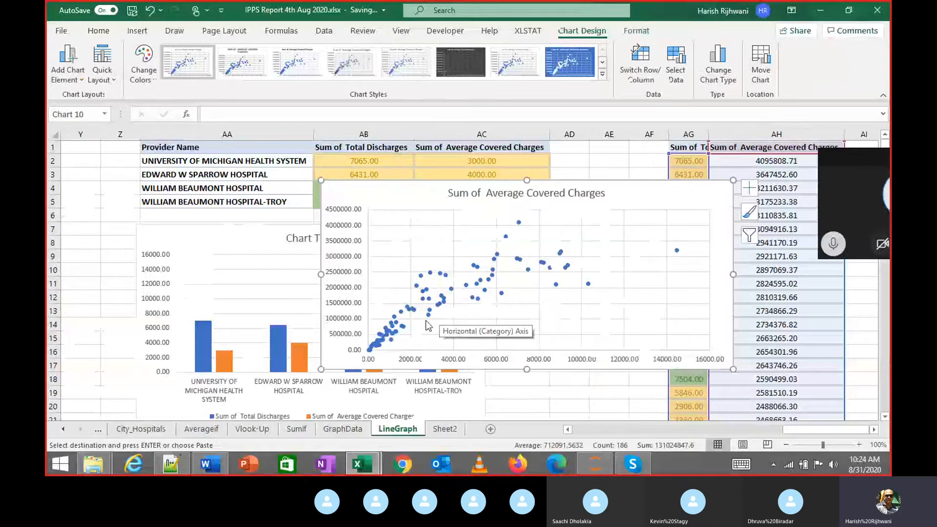
Add a linear trendline to the scatter series, displaying its equation and R-squared value on the chart
right_click(437, 307)
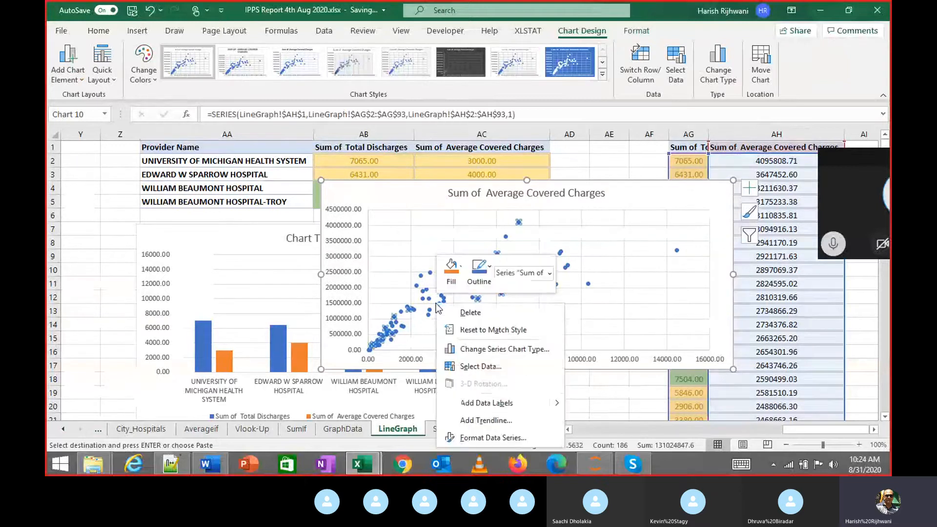
left_click(497, 415)
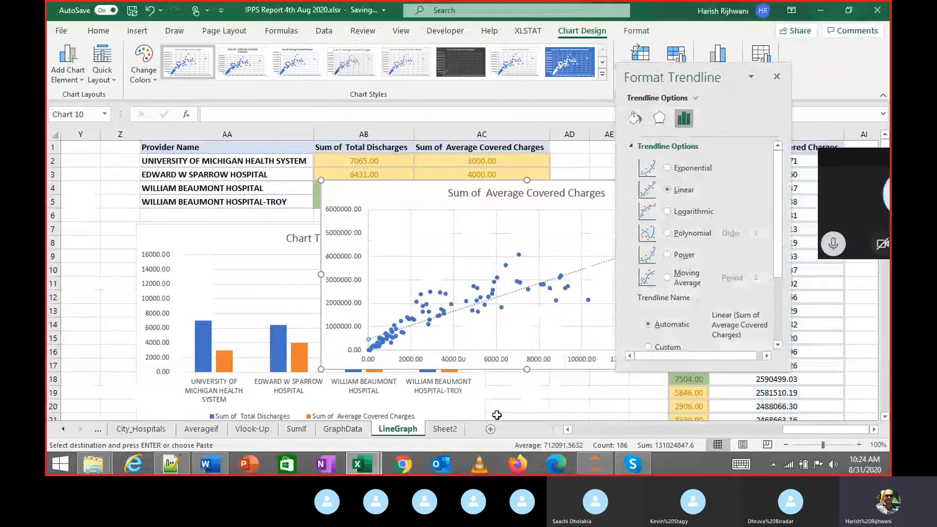
left_click_drag(720, 72, 744, 62)
left_click(801, 301)
left_click(801, 300)
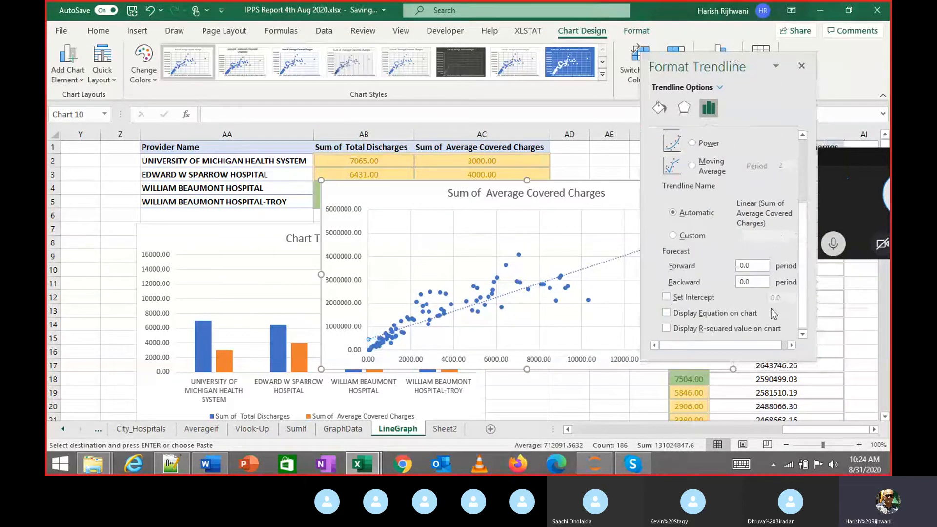
left_click(667, 313)
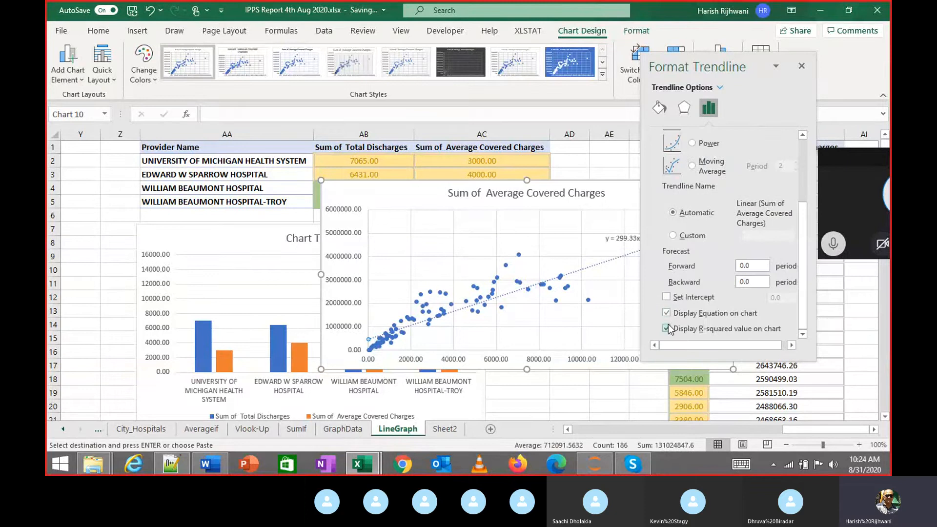
Close the trendline formatting and move the equation label clear of the trendline, into the empty space above it
left_click(803, 65)
left_click(634, 233)
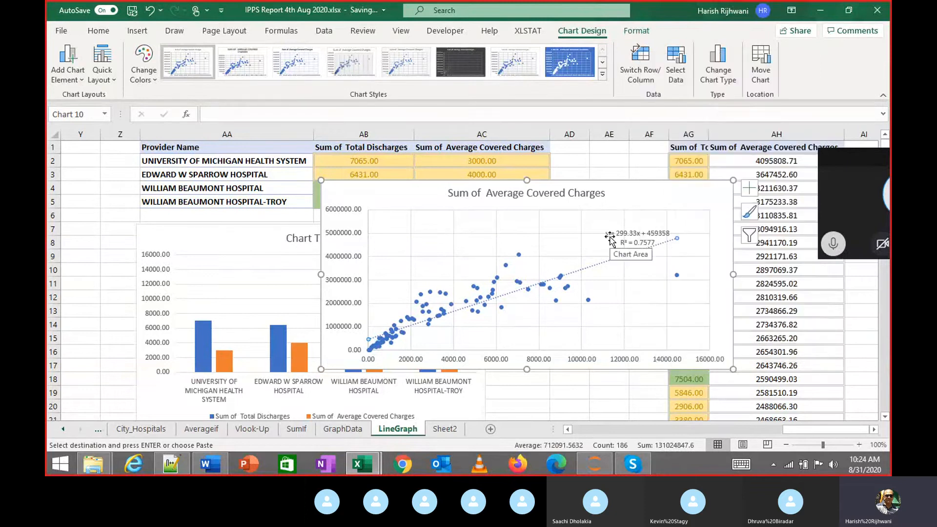
left_click_drag(631, 229, 602, 209)
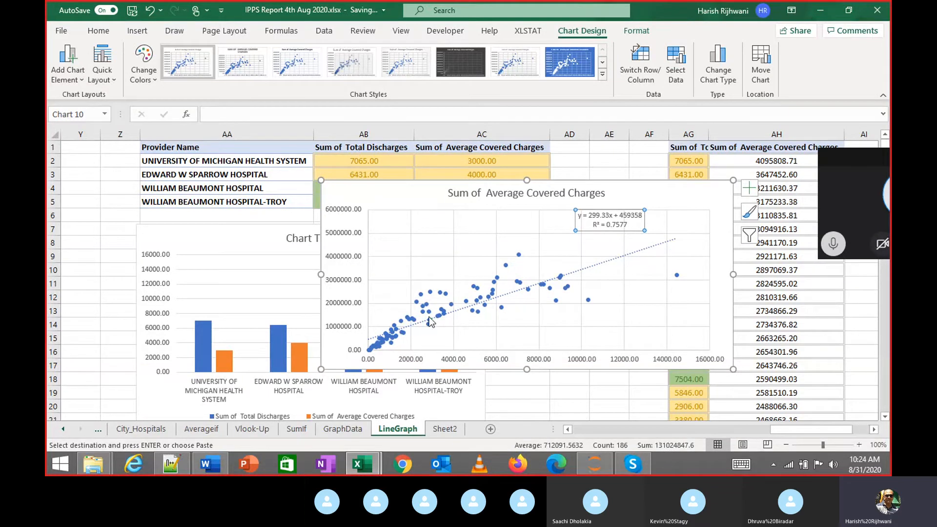
Change the scatter chart's trendline type to Logarithmic
right_click(613, 260)
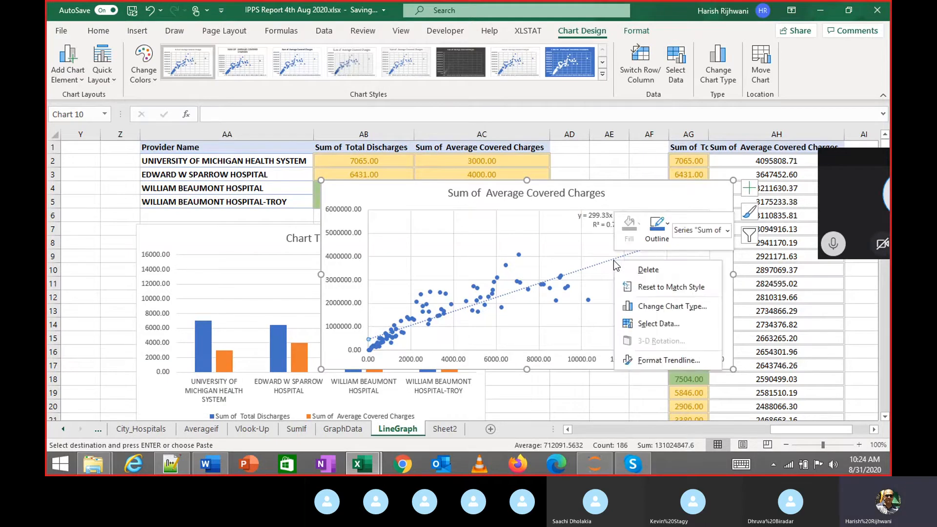
left_click(666, 359)
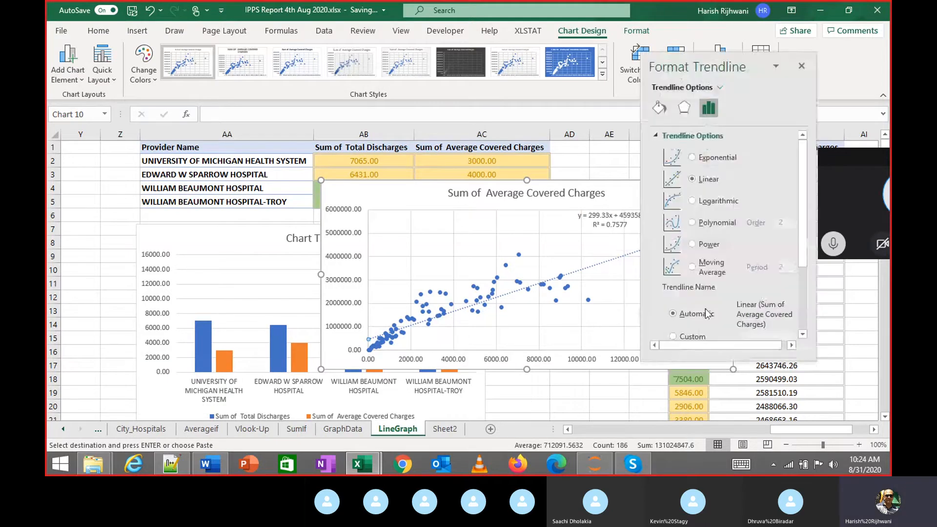
left_click(696, 204)
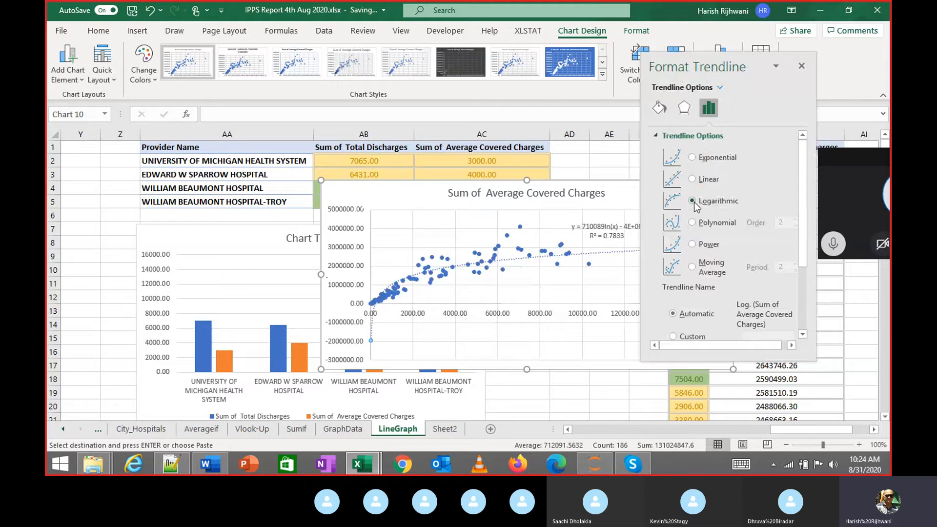
Try a Polynomial trendline on the scatter chart, raising its order to 6 and lowering it to 5
left_click(700, 223)
left_click_drag(697, 68, 209, 104)
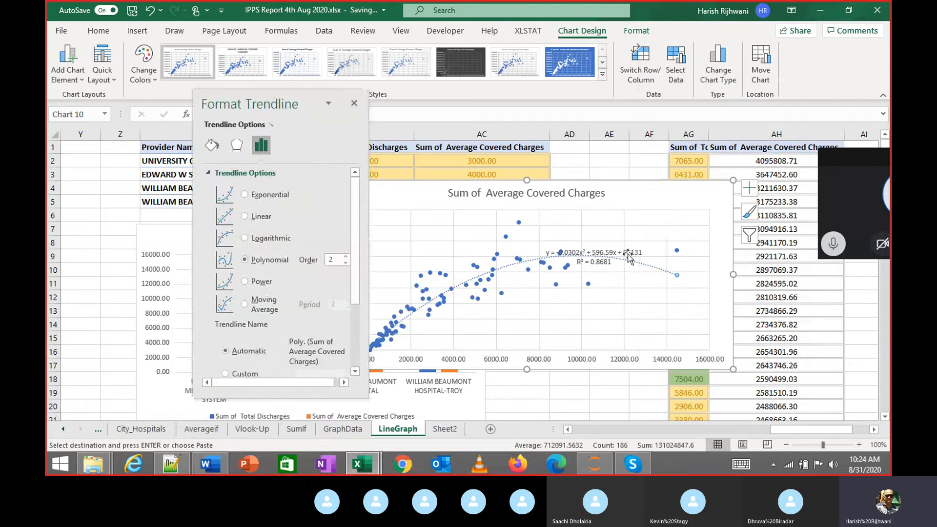
left_click(344, 257)
left_click(345, 257)
left_click(345, 257)
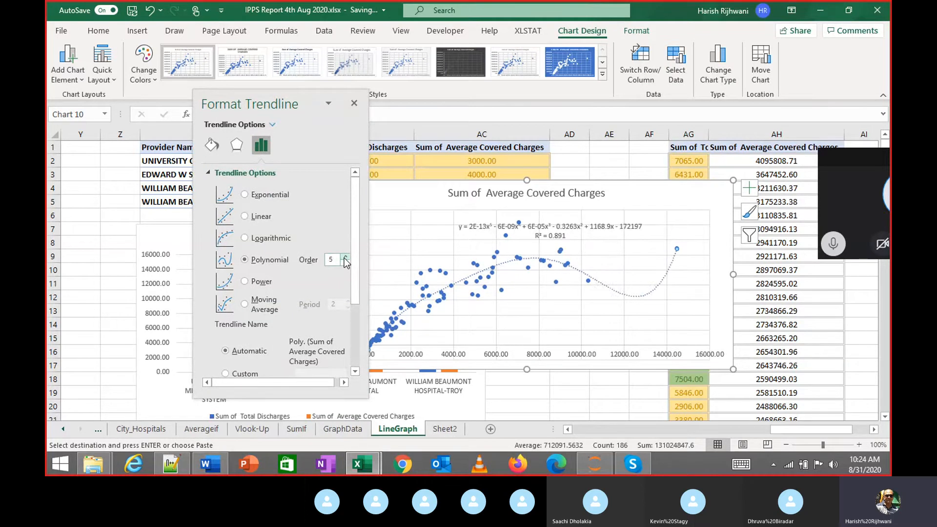
left_click(344, 258)
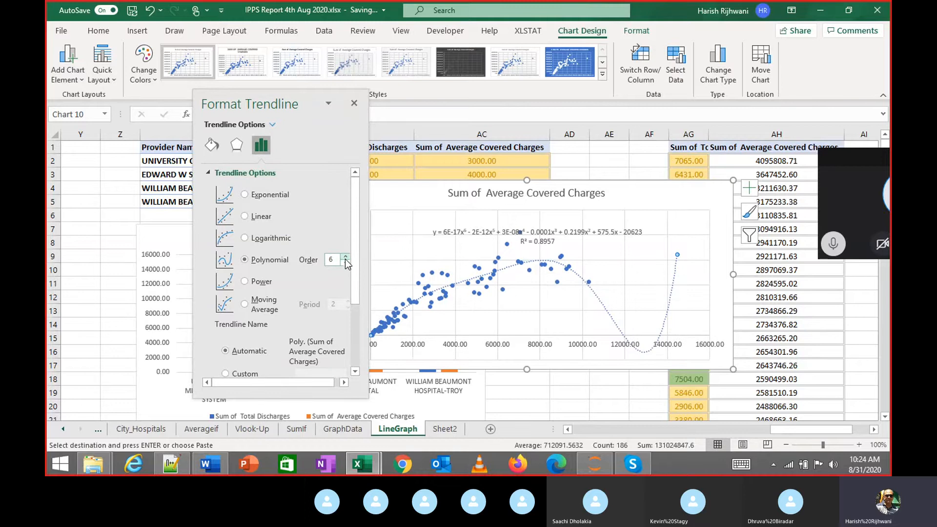
left_click(343, 262)
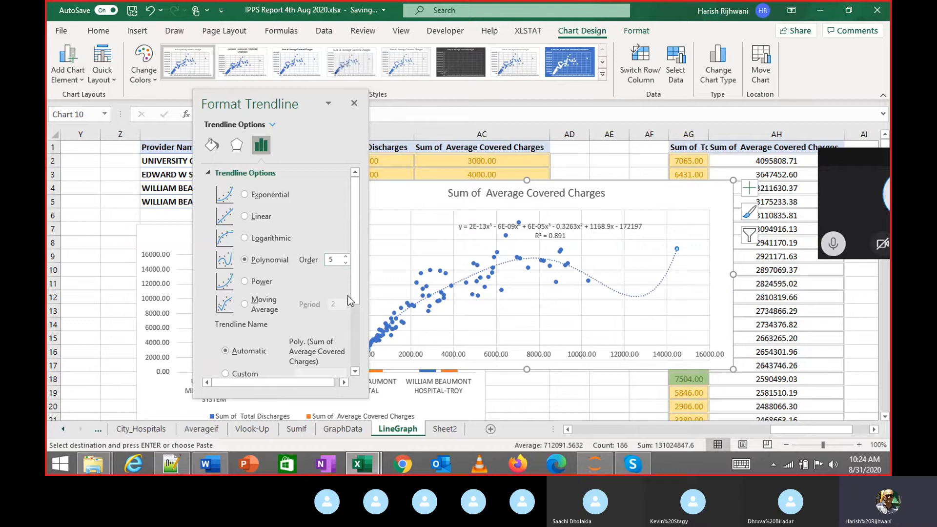
Try the Power, Exponential and Linear trendline types on the scatter chart
left_click(253, 286)
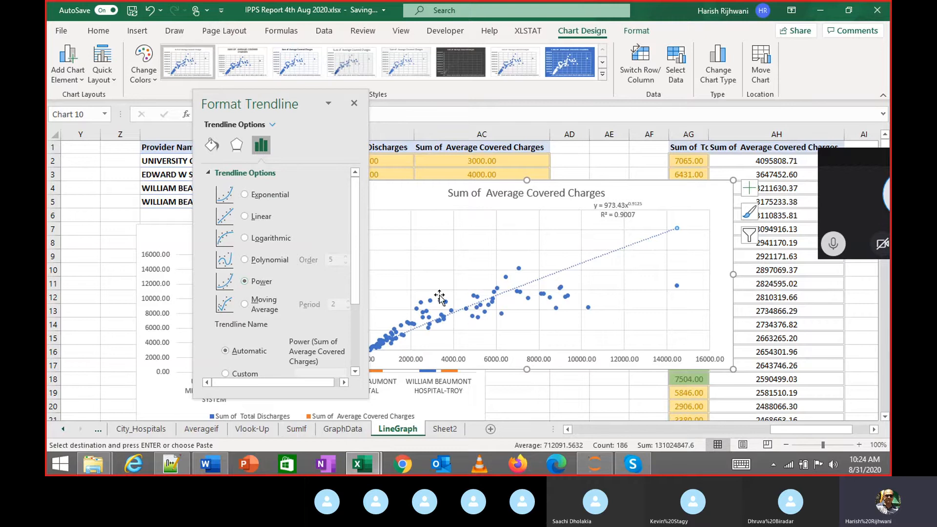
scroll(273, 239, "down", 3)
scroll(264, 220, "up", 3)
left_click(244, 195)
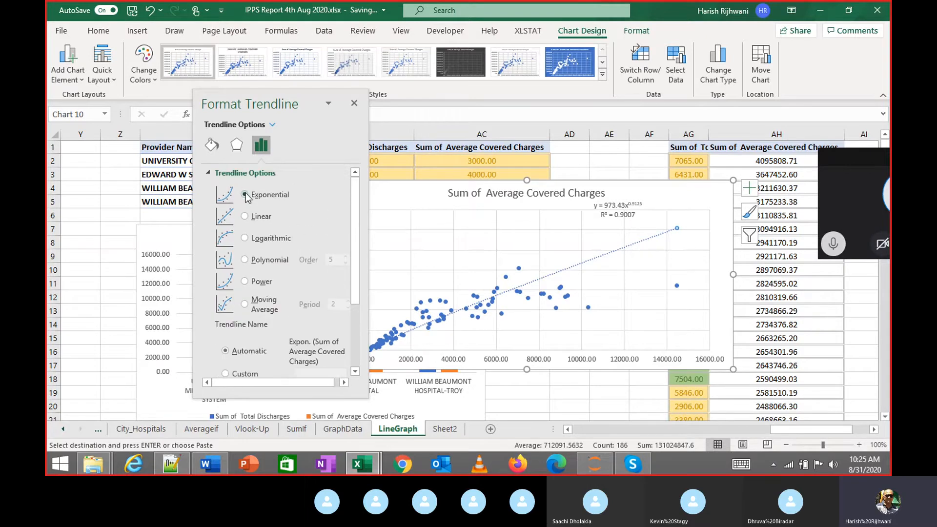
left_click(244, 219)
Set the scatter chart's trendline type to Logarithmic and close the trendline formatting
left_click(245, 239)
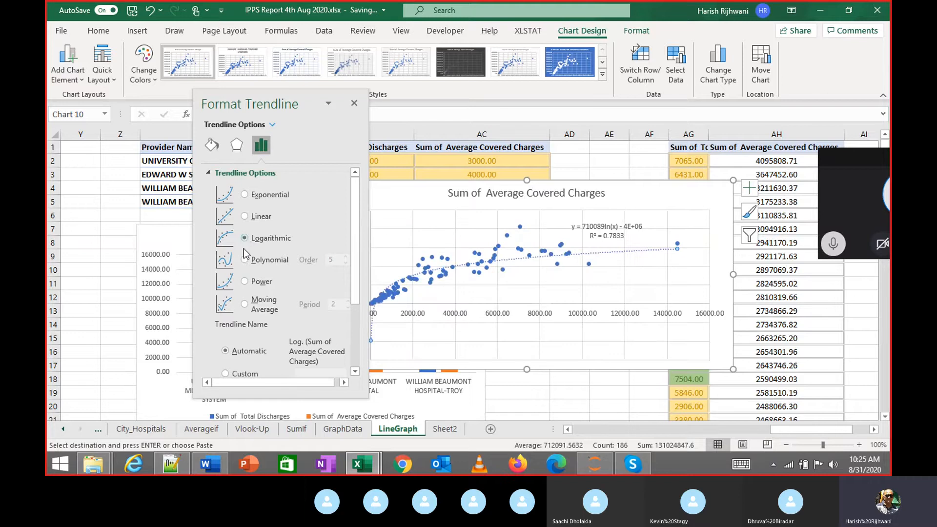
scroll(244, 254, "down", 3)
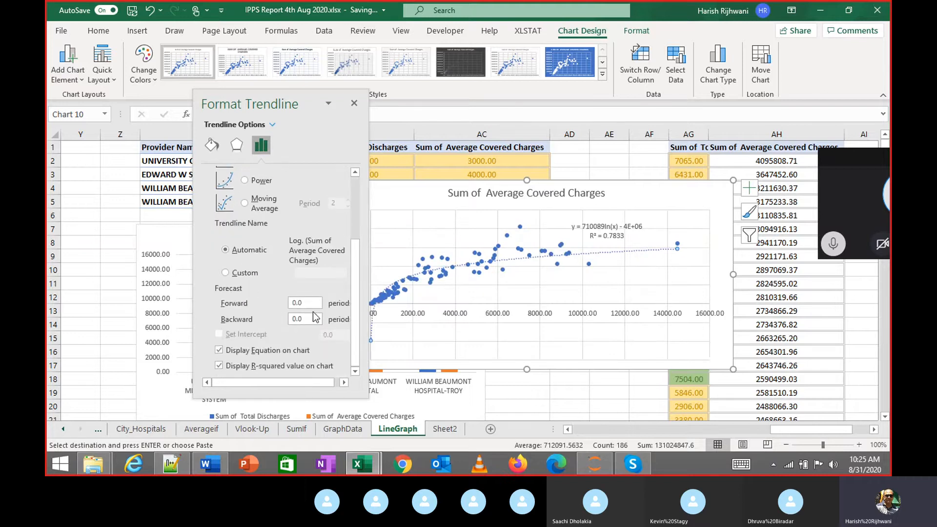
left_click(294, 320)
left_click(354, 104)
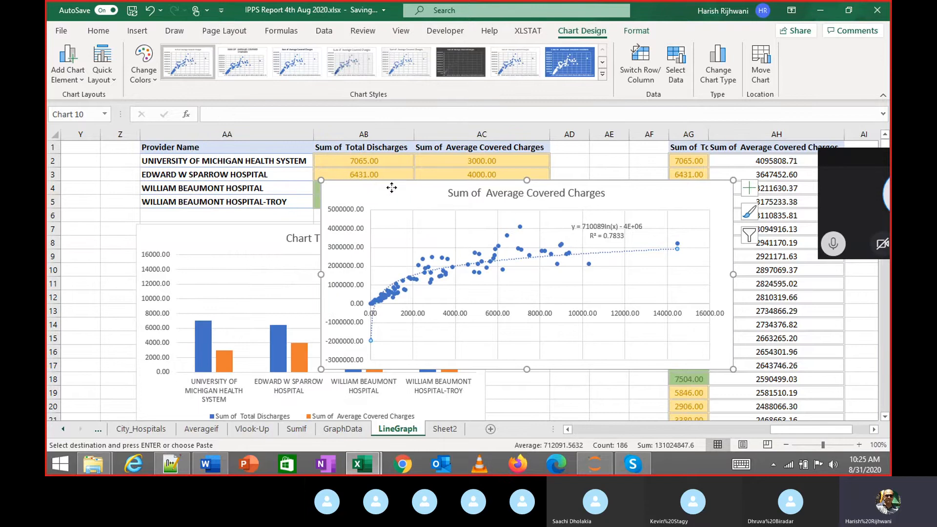
Enlarge the scatter chart, place it beside the column chart so both are uncovered, and deselect it
left_click_drag(395, 191, 473, 221)
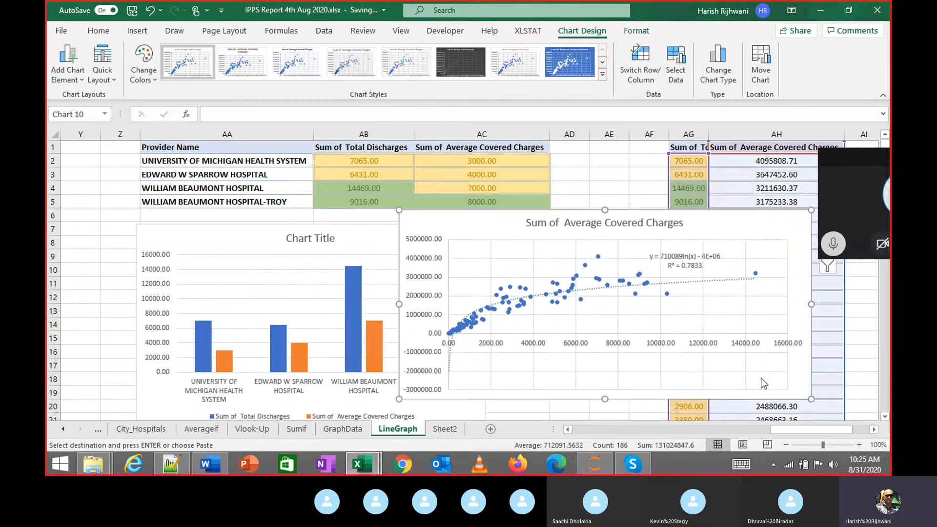
left_click_drag(815, 401, 854, 419)
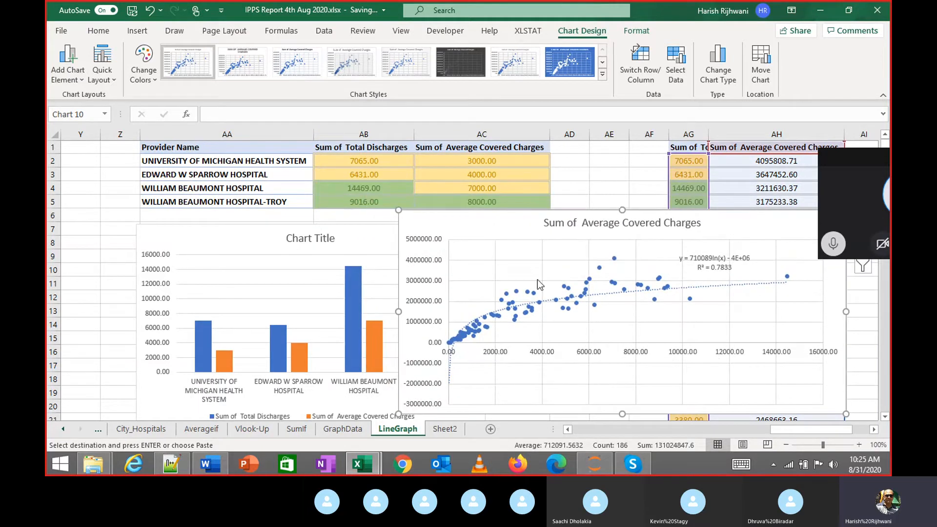
left_click_drag(493, 221, 429, 222)
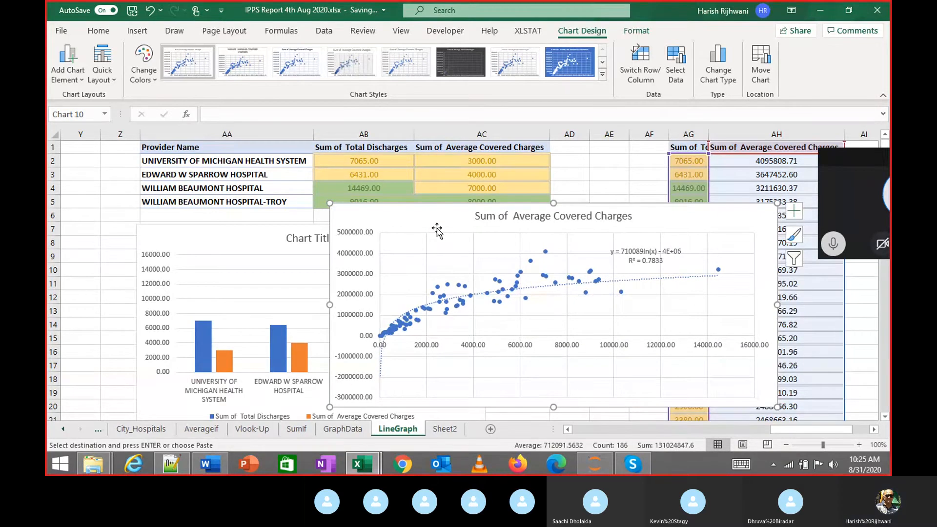
left_click_drag(415, 211, 625, 238)
left_click(586, 188)
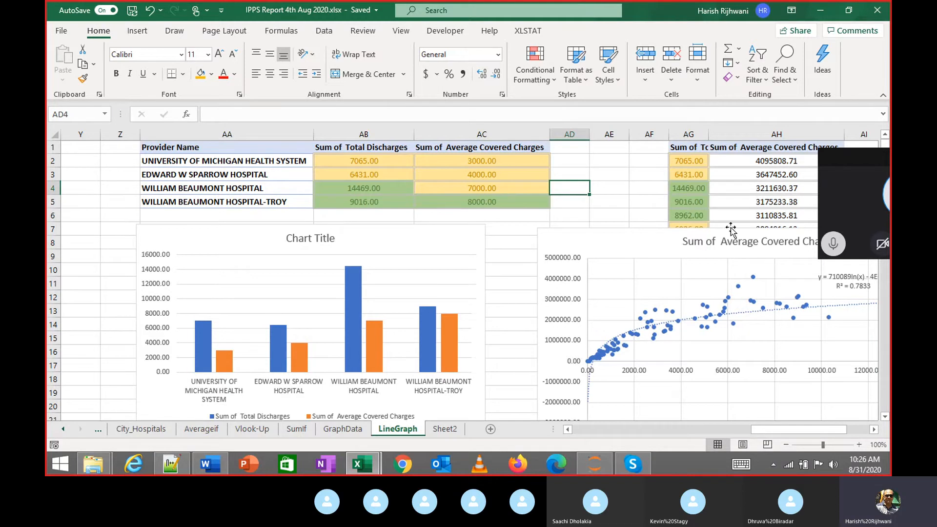
left_click(835, 246)
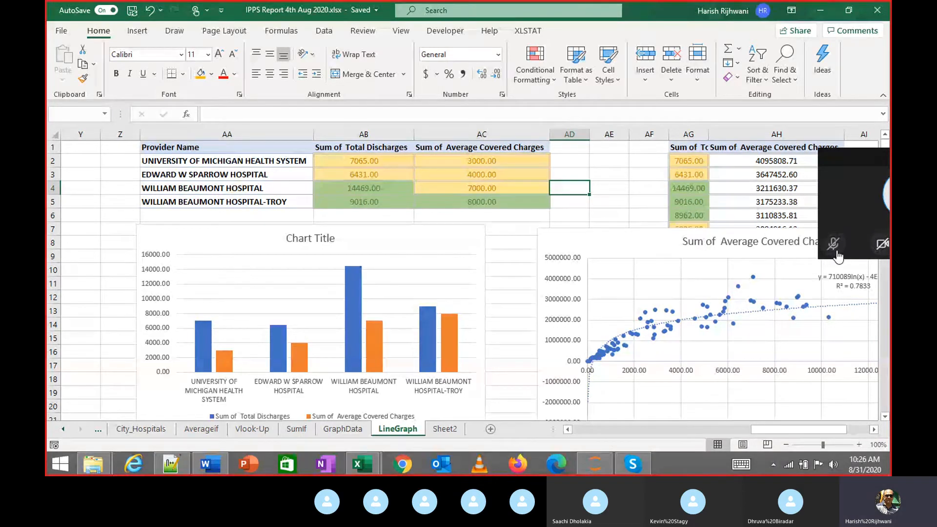
left_click(836, 246)
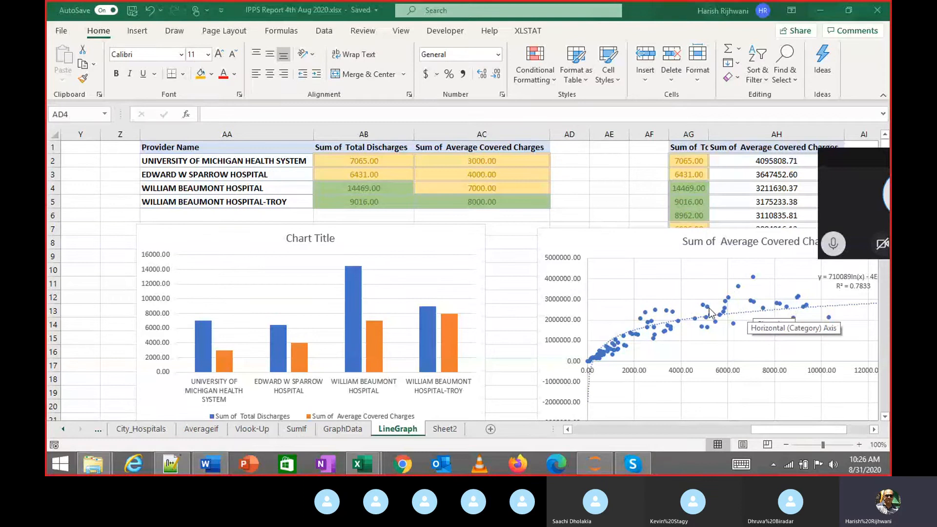
left_click(518, 288)
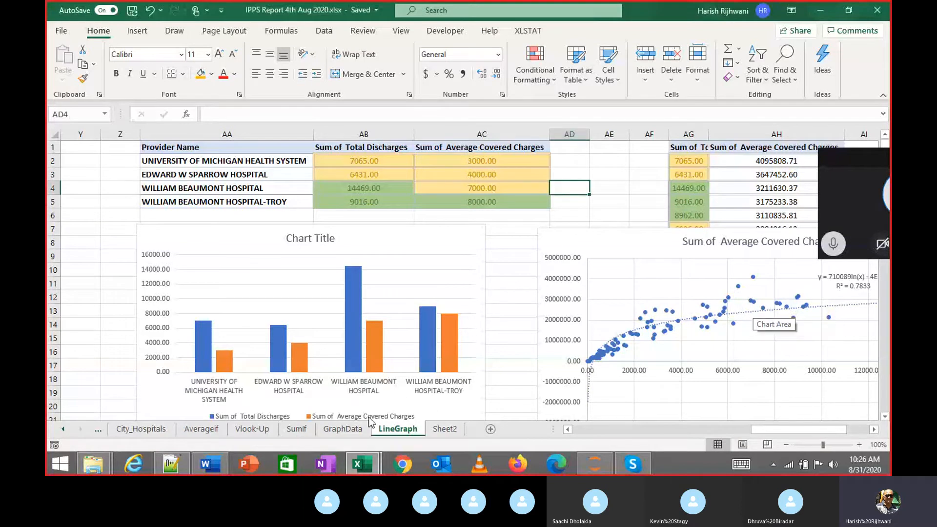
Switch to the Sheet2 worksheet that holds the empty map chart
left_click(445, 429)
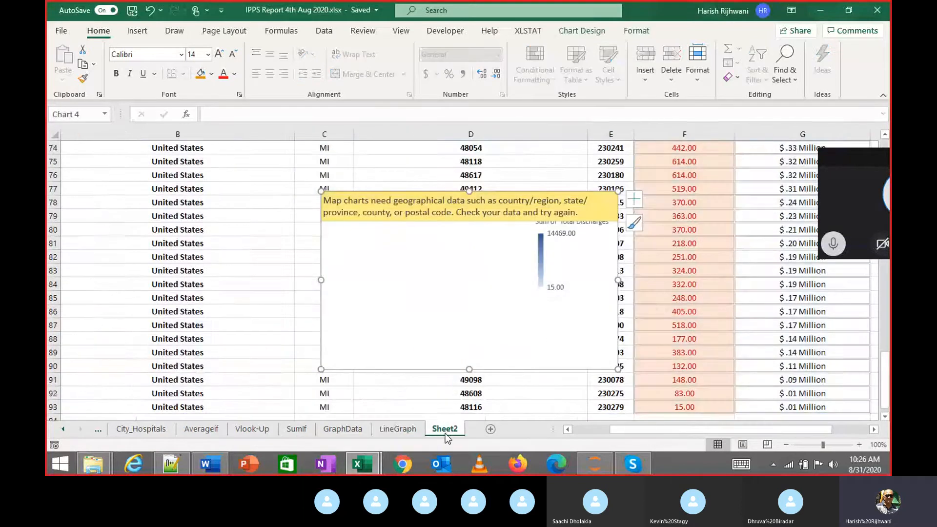
right_click(442, 205)
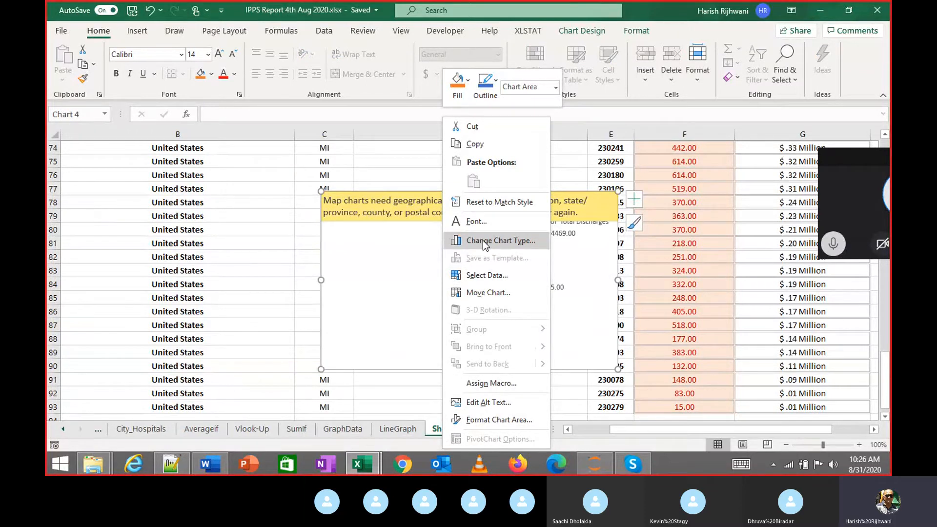
left_click(480, 223)
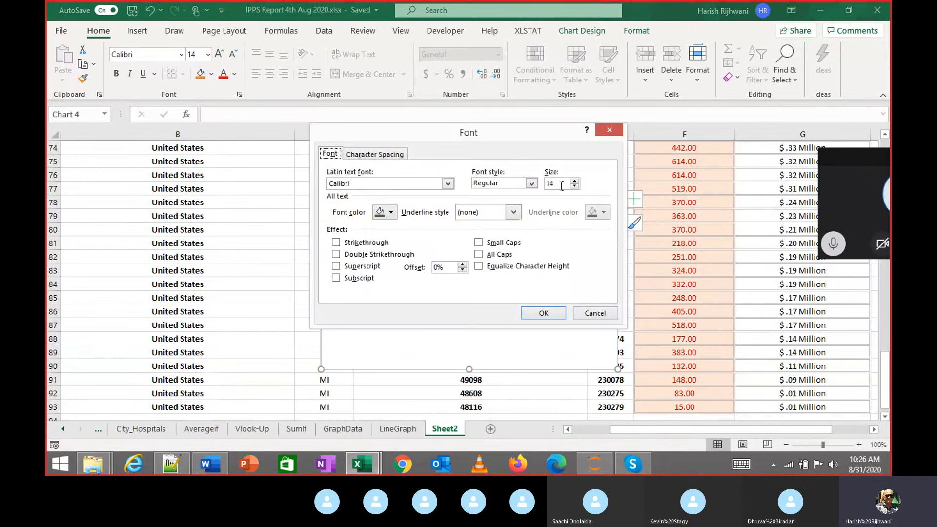
left_click(605, 134)
Preview the Stock, Treemap and Sunburst types as replacements for the map chart's type
right_click(524, 246)
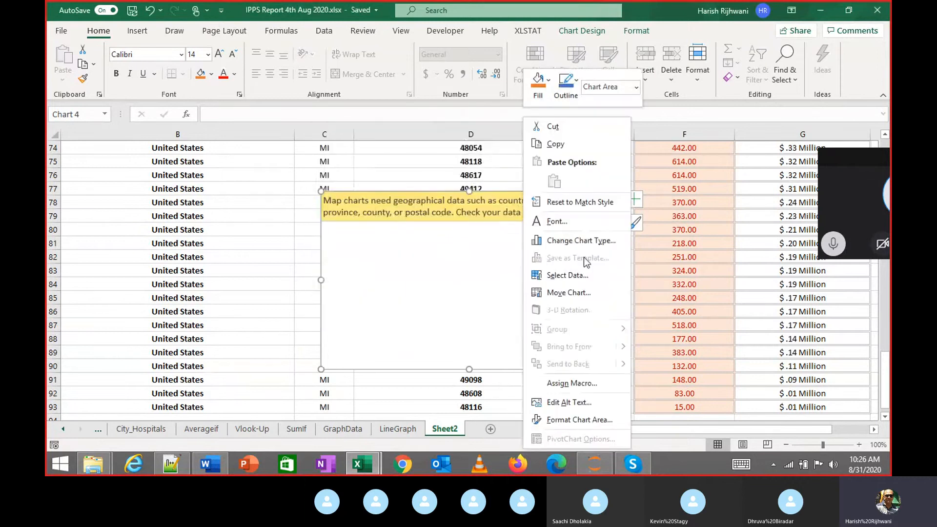
left_click(570, 242)
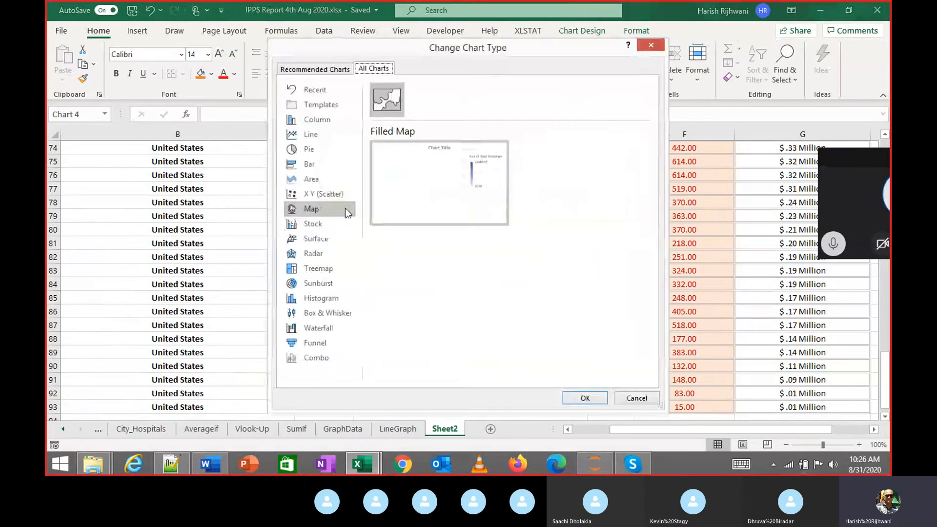
left_click(320, 223)
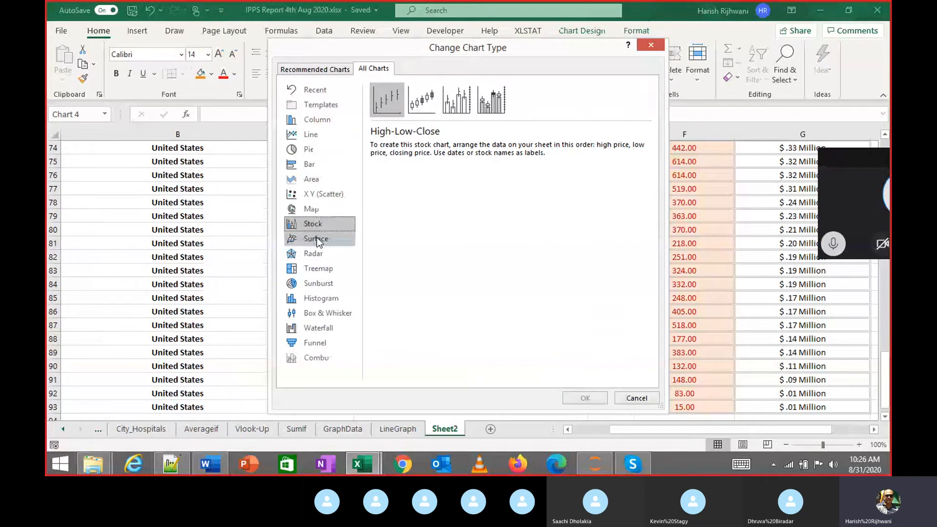
left_click(316, 269)
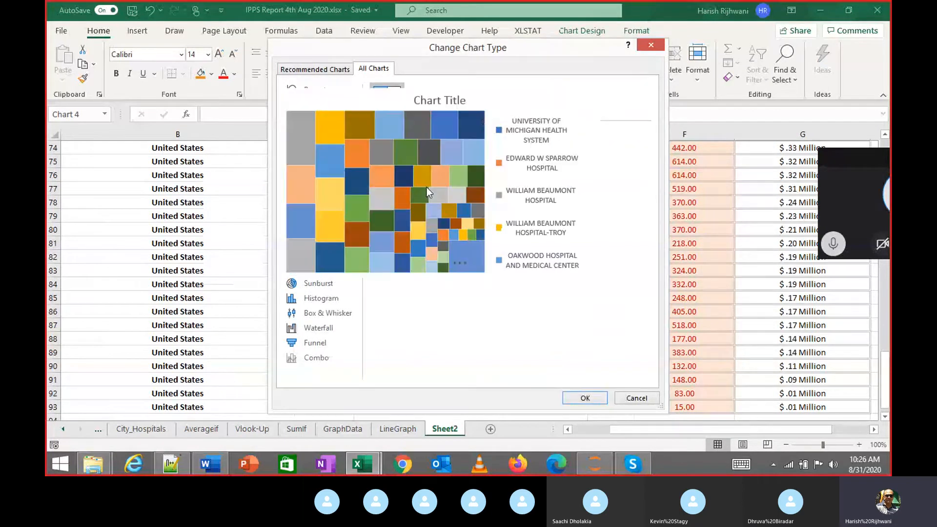
left_click(326, 284)
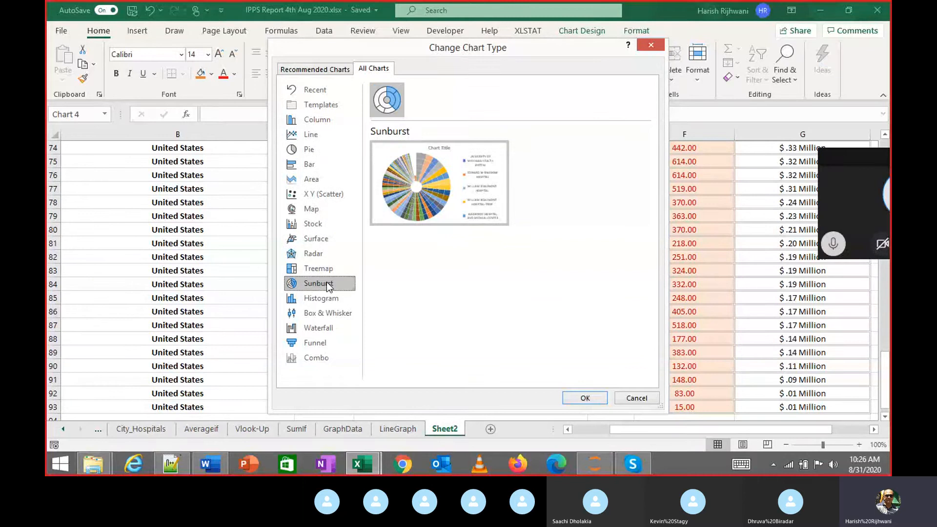
mouse_move(428, 166)
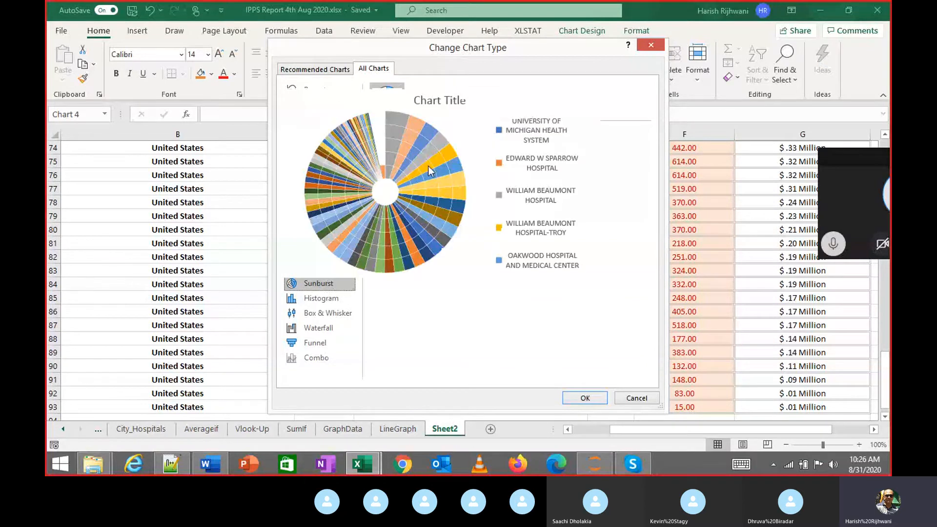
Preview the Histogram, Box & Whisker, Waterfall and Funnel types and the recommended charts, then close the chart type settings without changing anything
left_click(329, 299)
left_click(334, 316)
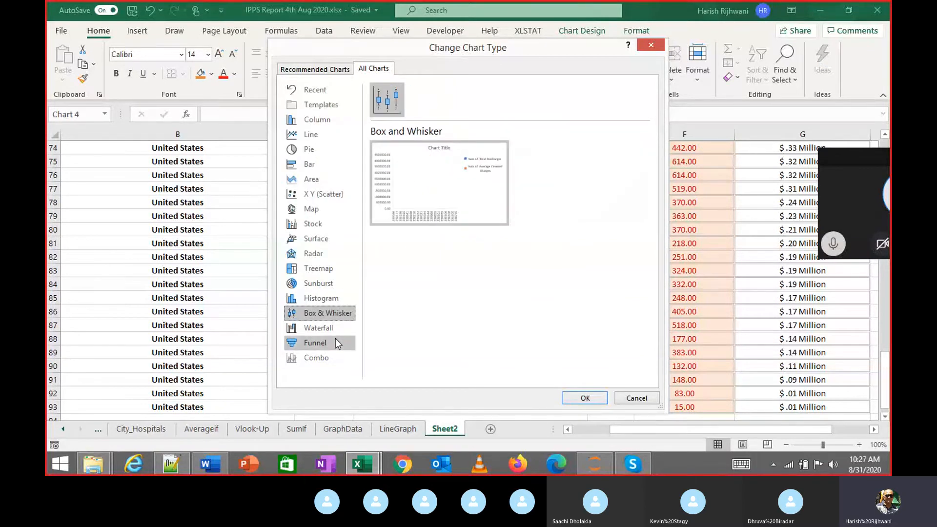
left_click(330, 332)
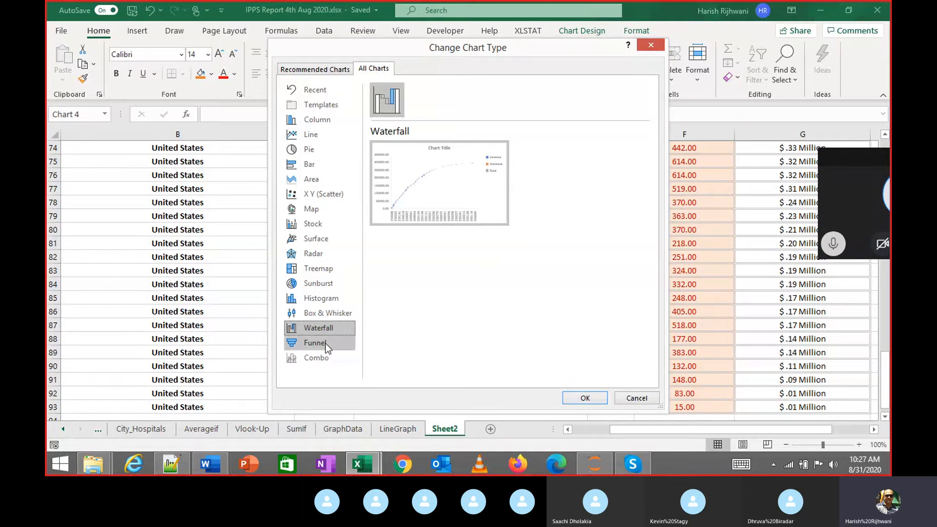
left_click(326, 345)
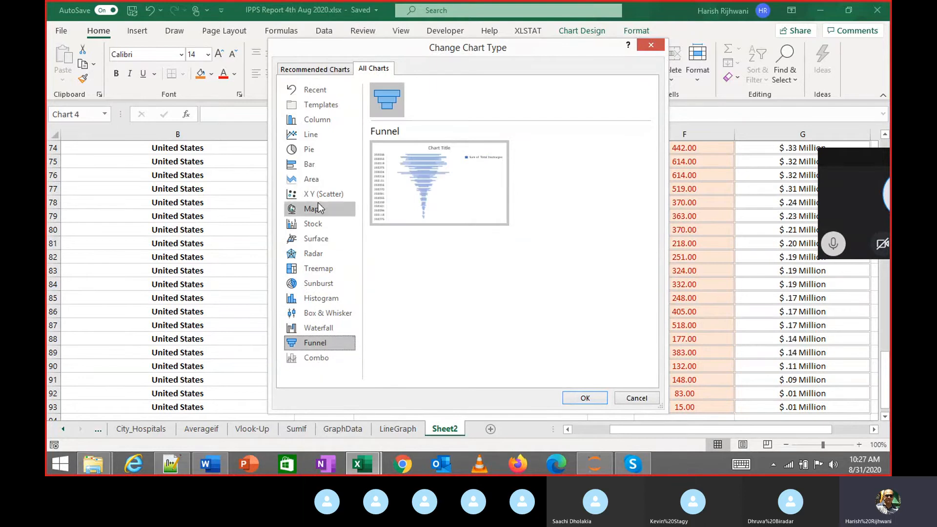
left_click(326, 69)
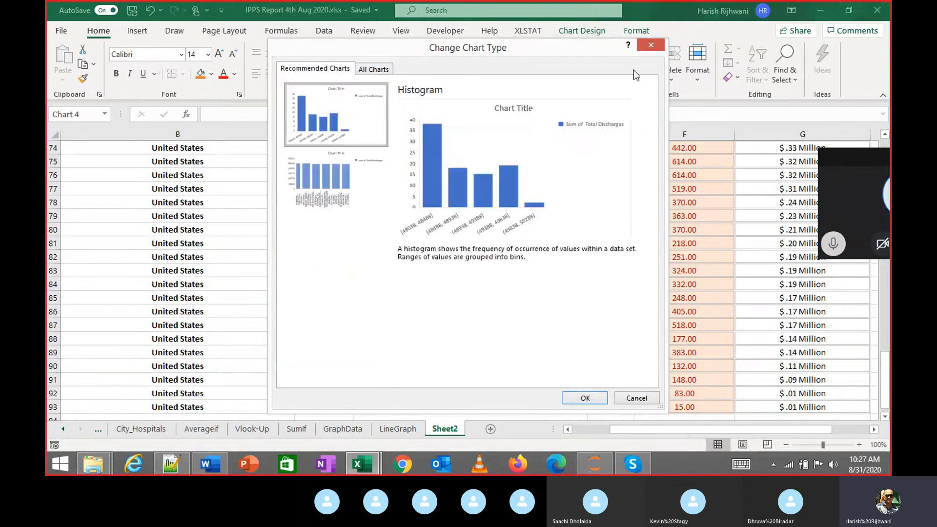
left_click(651, 45)
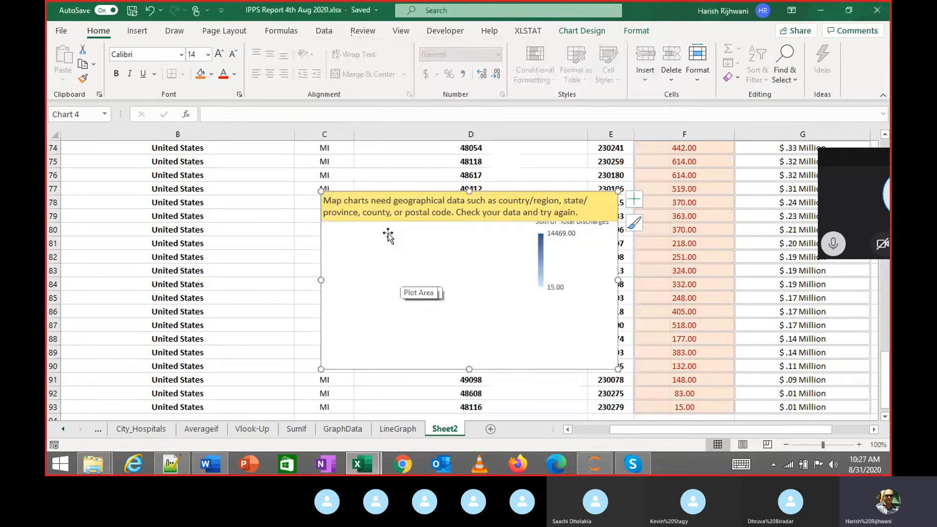
right_click(365, 205)
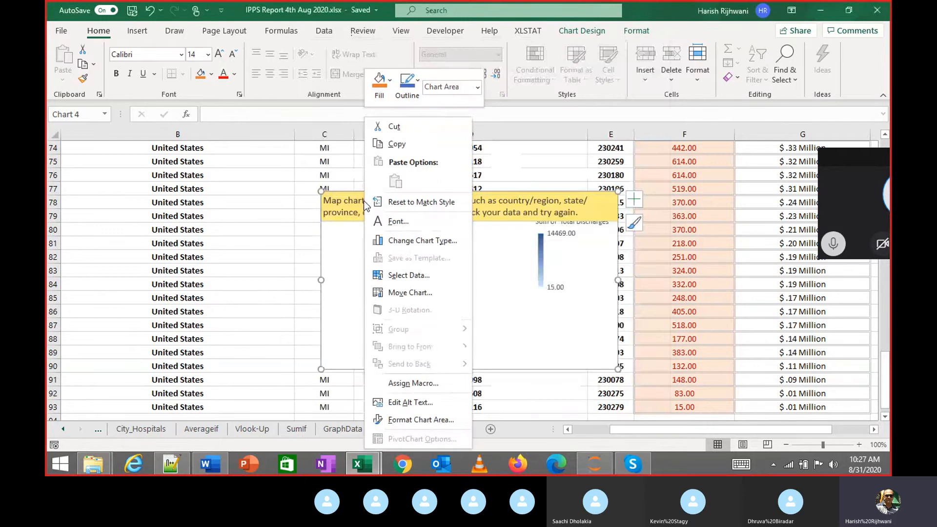
left_click(408, 275)
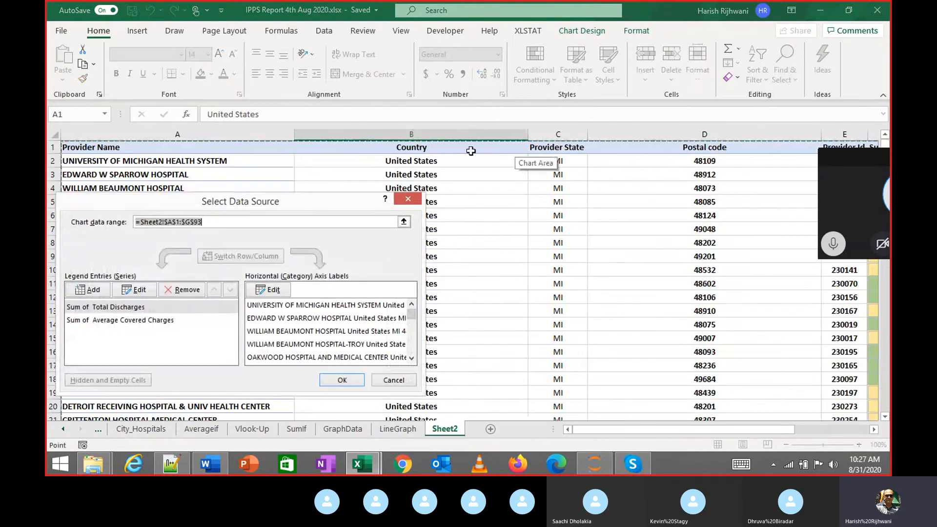
left_click(467, 147)
key("shift+Right")
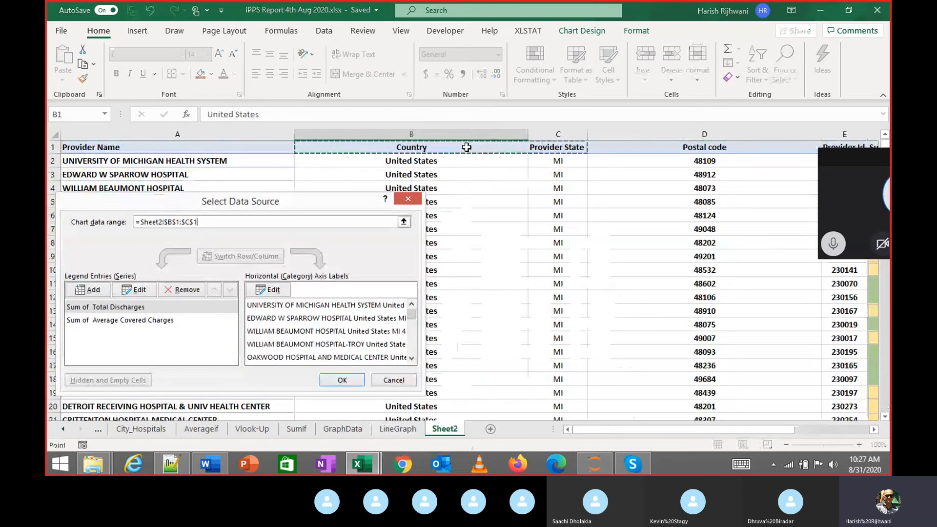
key("shift+Right")
key("shift+Right")
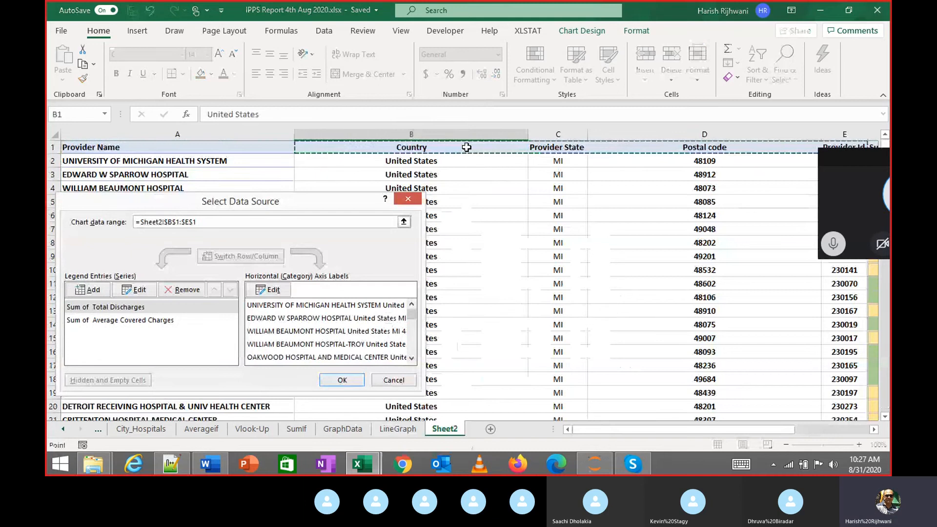
key("shift+Left")
key("ctrl+shift+Down")
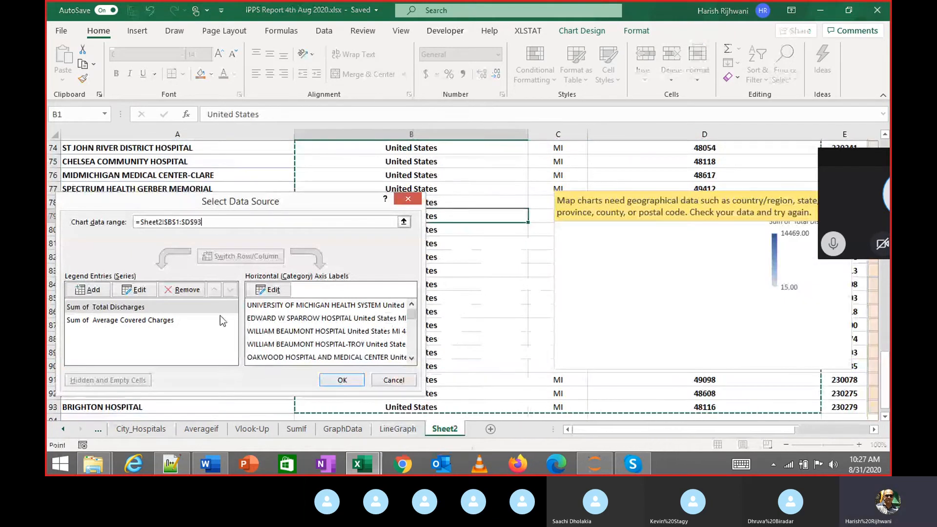
left_click(396, 381)
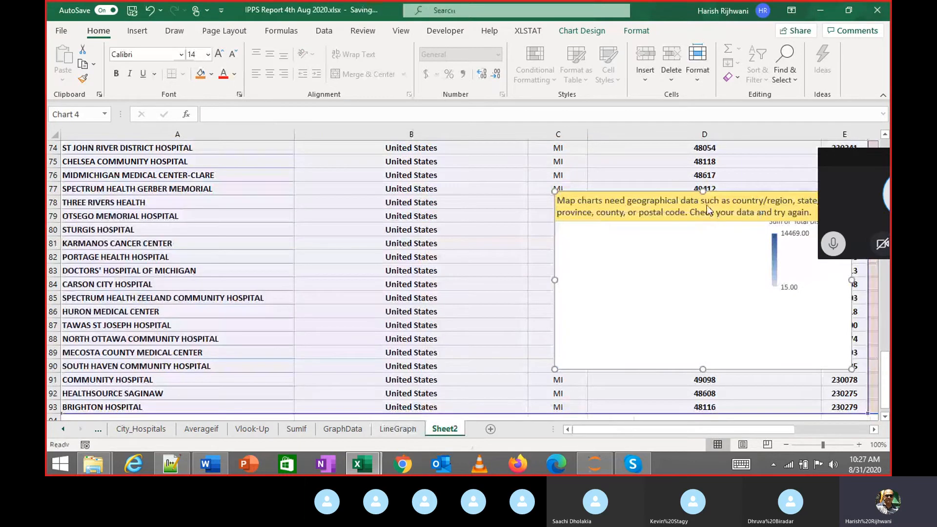
Move the map chart over column B and set its data range to =Sheet2!$B$1:$D$93
left_click_drag(689, 194, 423, 194)
right_click(413, 273)
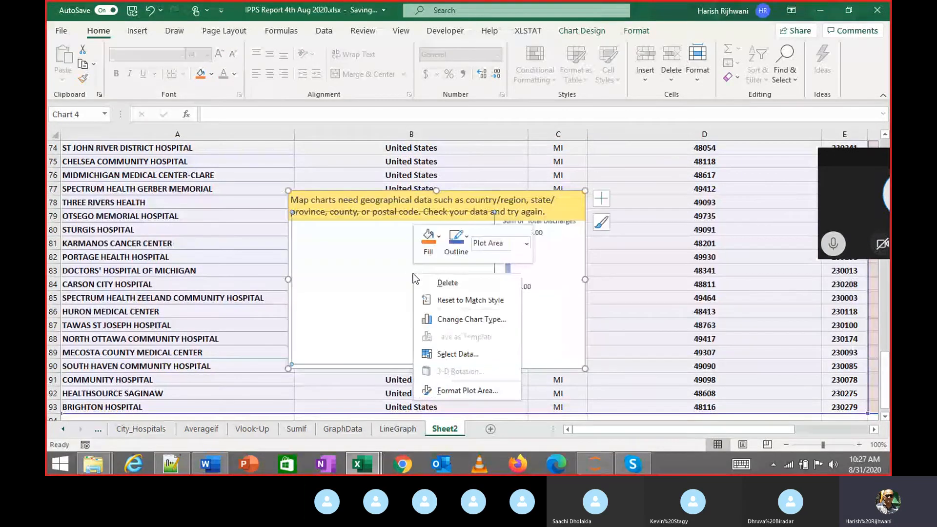
left_click(477, 353)
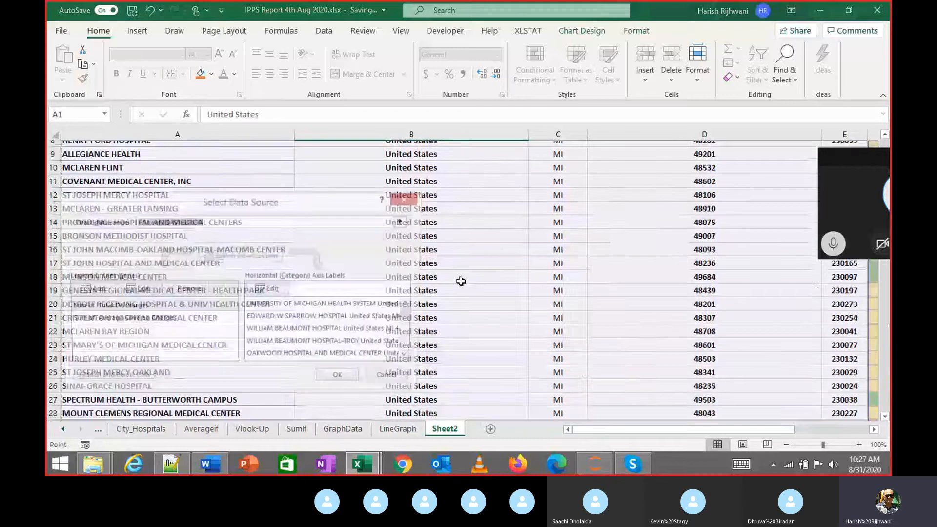
left_click(434, 148)
key("shift+Right")
key("shift+Right")
key("shift+Right")
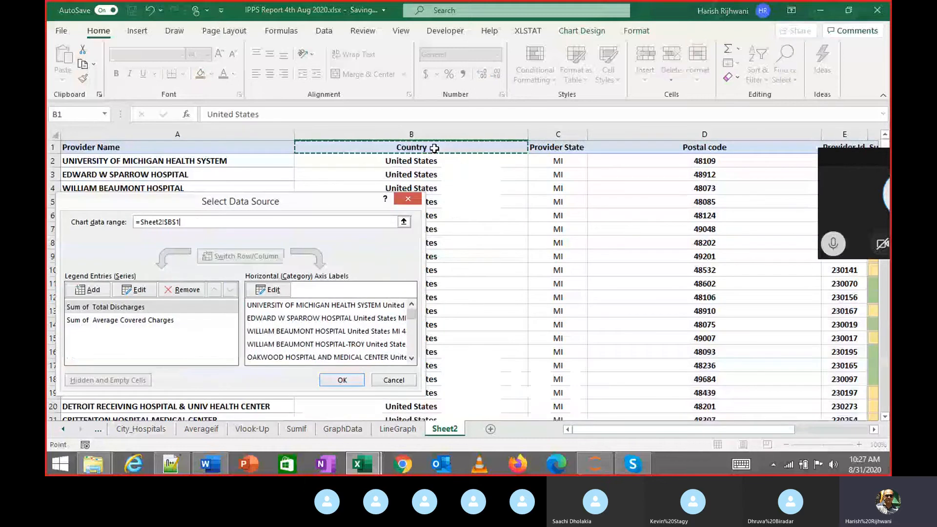
key("shift+Left")
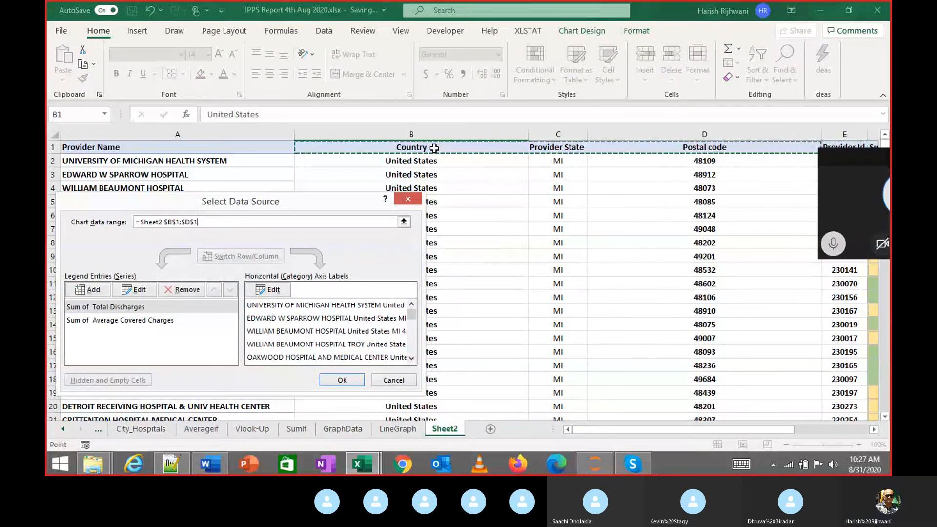
key("ctrl+shift+Down")
key("Return")
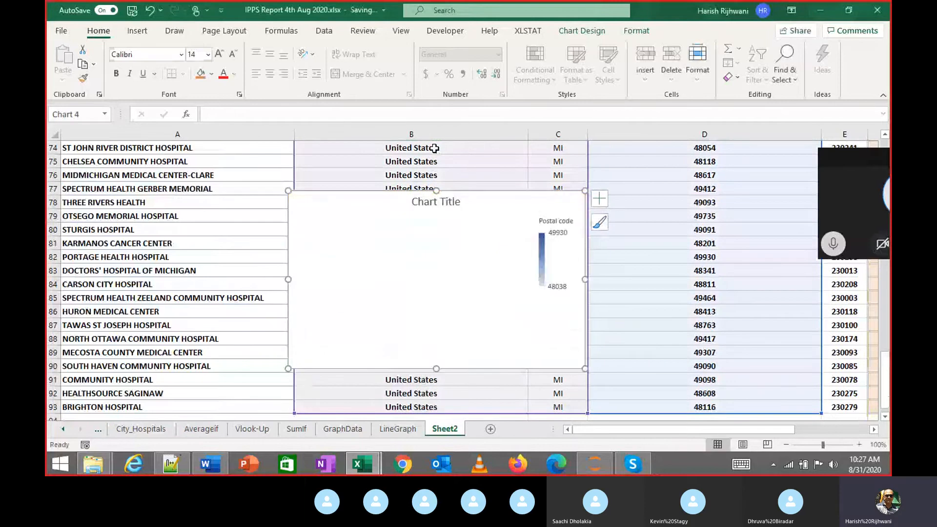
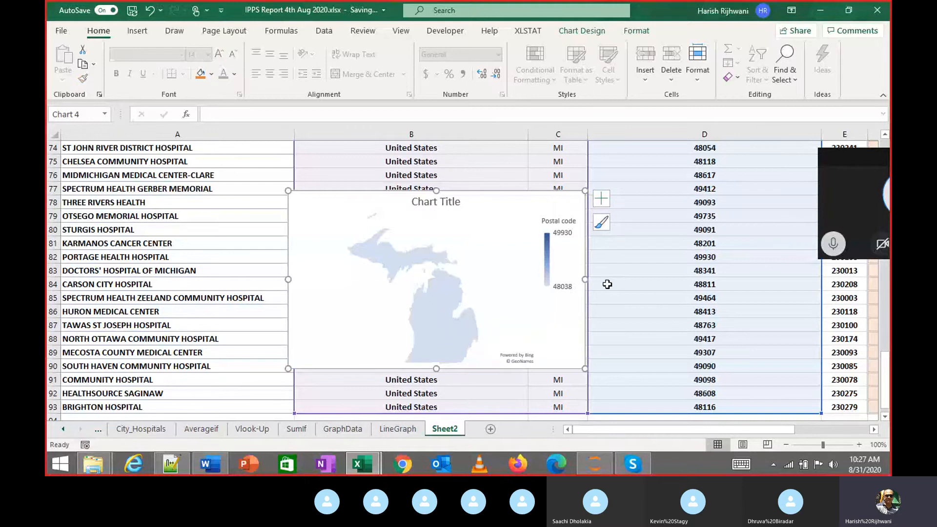
Deselect the map chart and copy the Country through Provider Id columns, B1:E93, on Sheet2
left_click(525, 157)
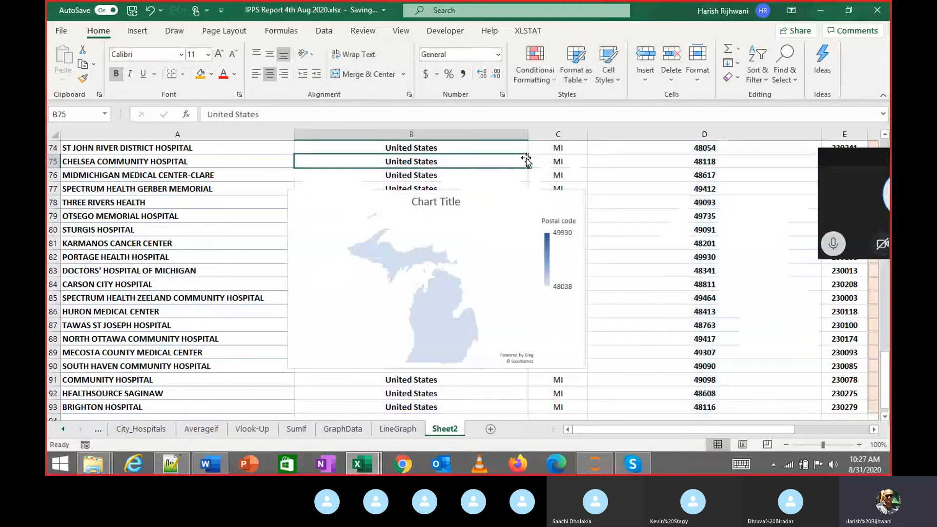
key("ctrl+Up")
key("ctrl+Right")
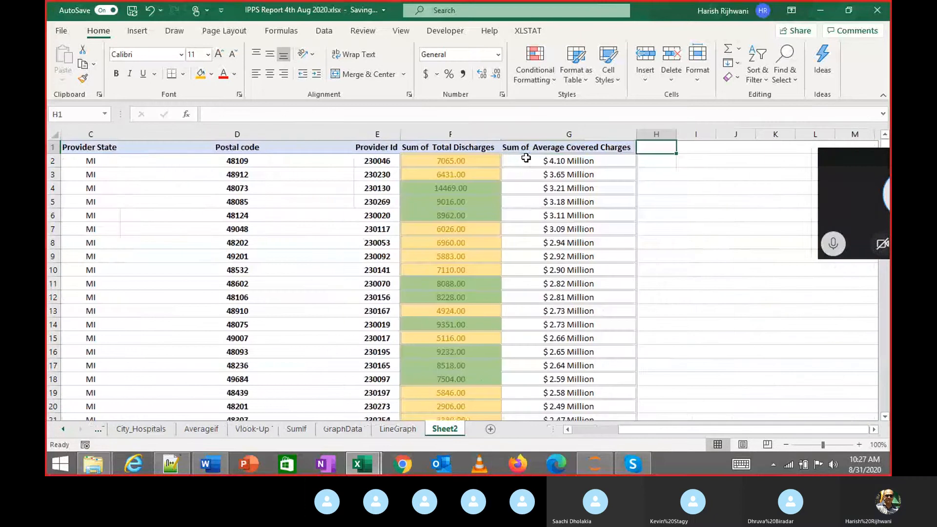
key("Left")
key("Left")
key("Left")
key("Left")
key("Left")
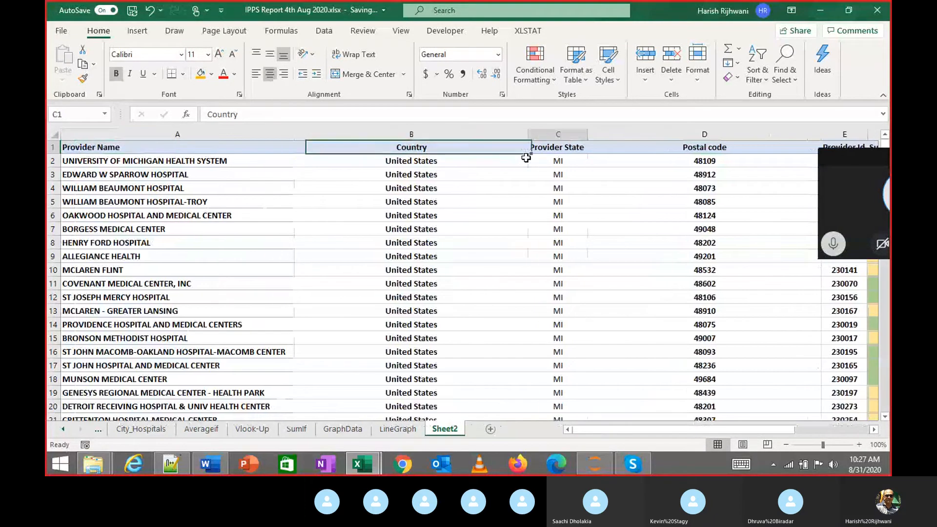
key("ctrl+shift+Down")
key("ctrl+shift+Right")
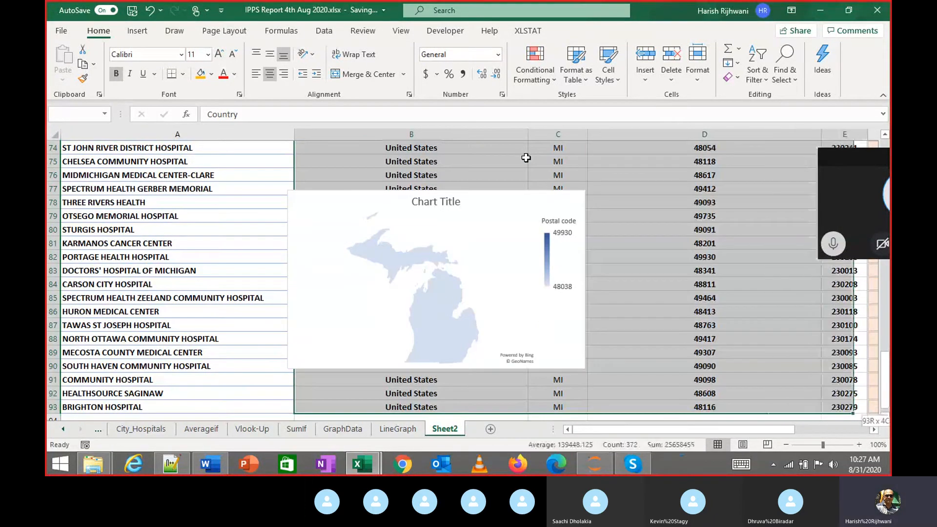
key("shift+Left")
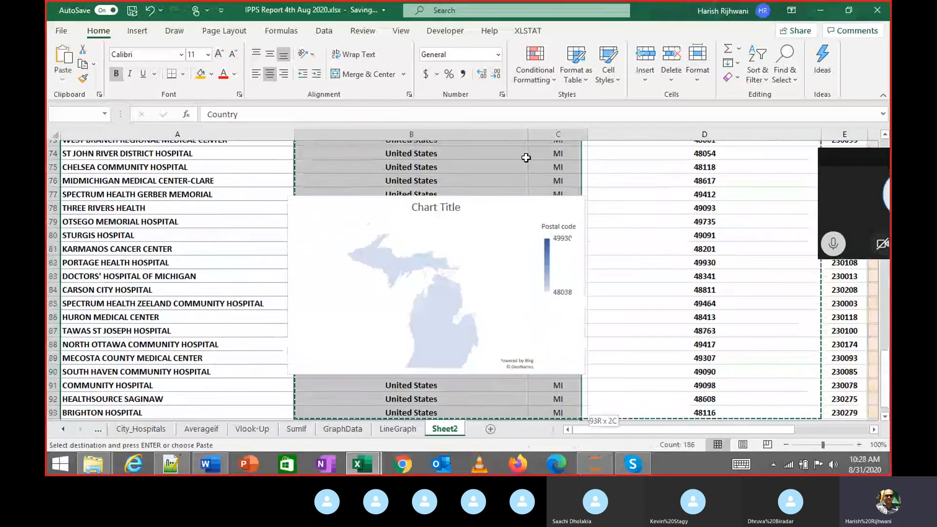
key("shift+Right")
key("ctrl+c")
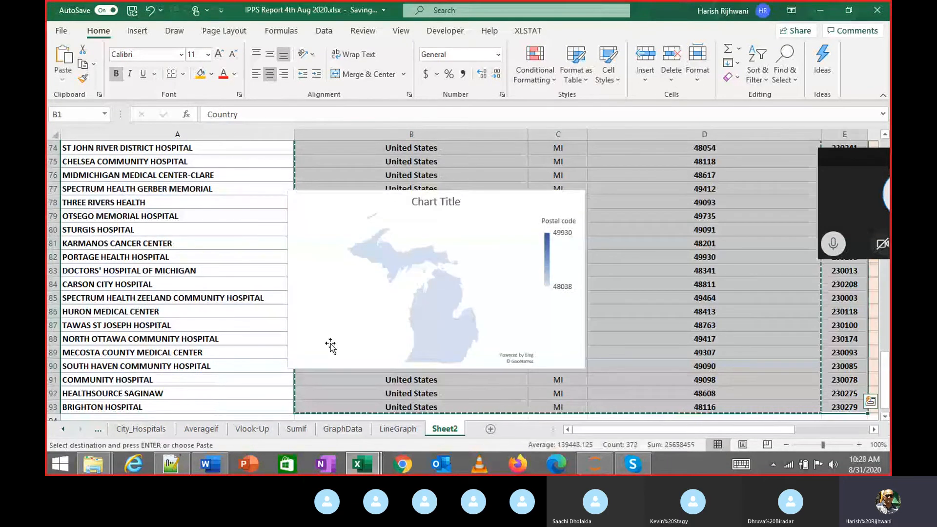
Extend the map chart's data range to =Sheet2!$B$1:$E$93 so it includes the Provider Id column
left_click(354, 333)
right_click(354, 334)
left_click(398, 284)
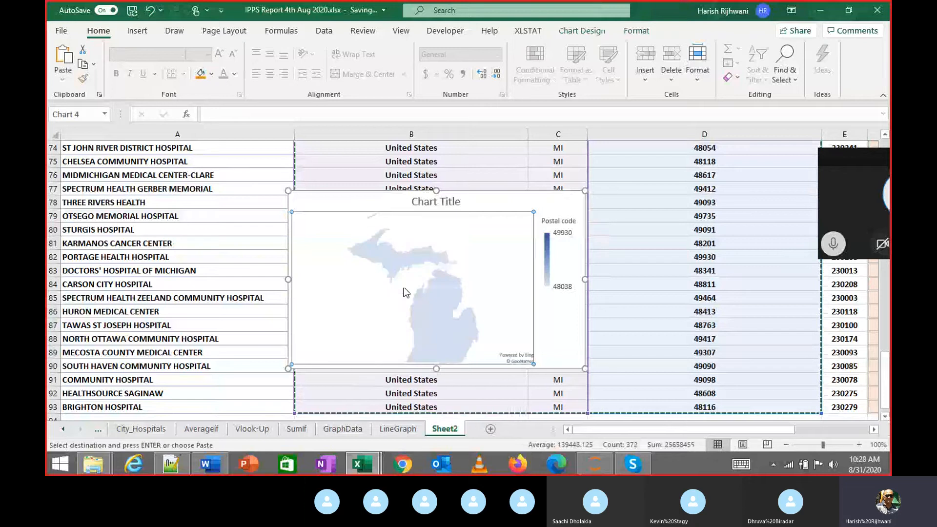
left_click(457, 149)
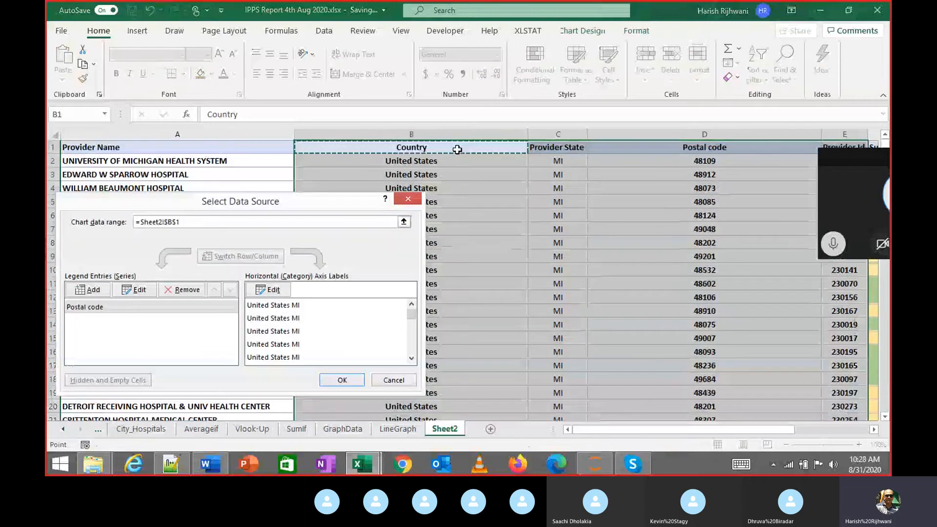
key("shift+Right")
key("shift+Right")
key("shift+Right")
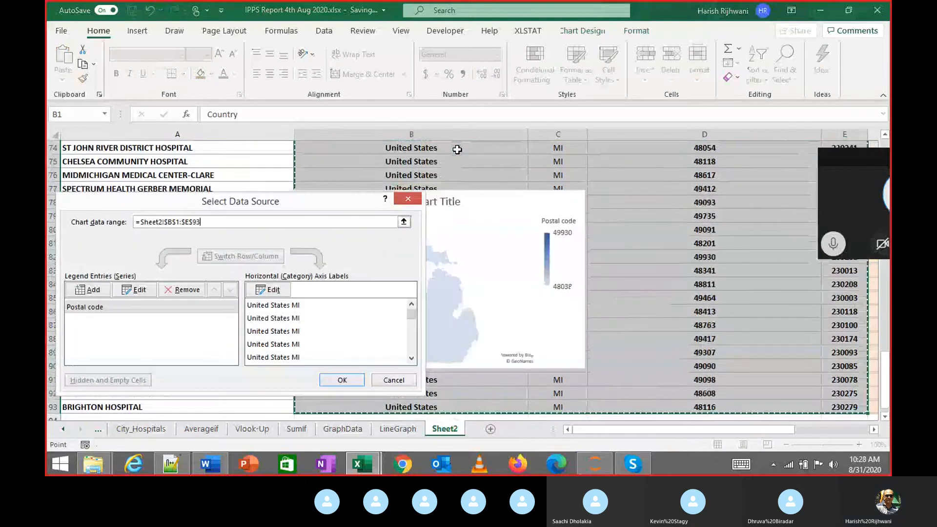
key("Return")
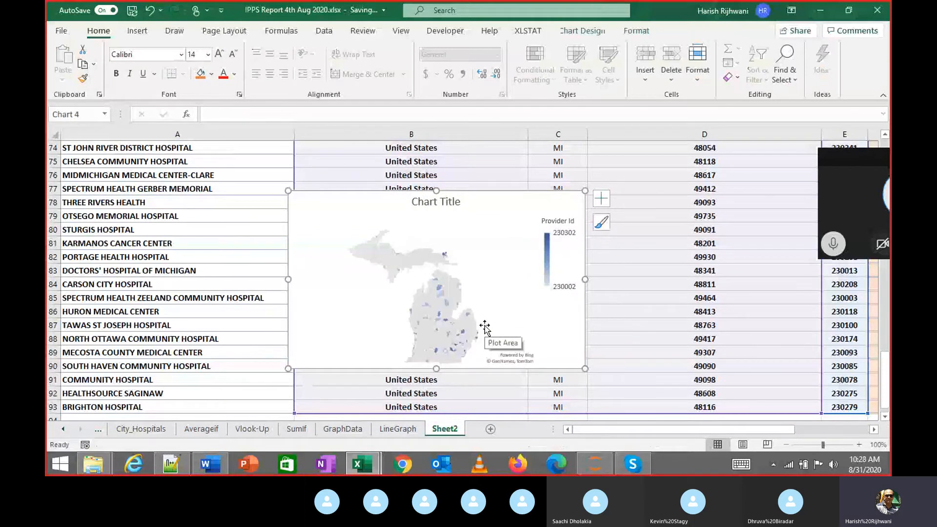
Enlarge the map chart from its lower-right corner so it extends across column D down to about row 93
left_click_drag(581, 375, 693, 419)
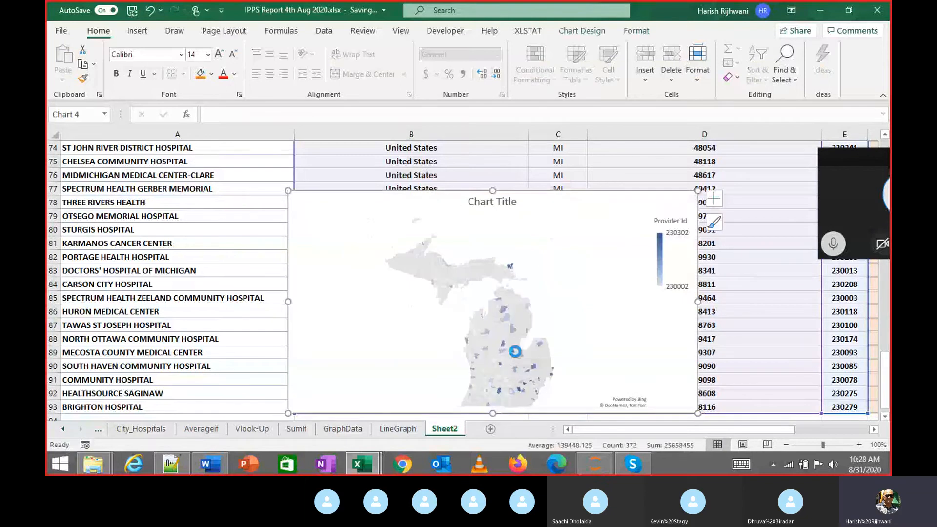
scroll(511, 352, "up", 3, "ctrl")
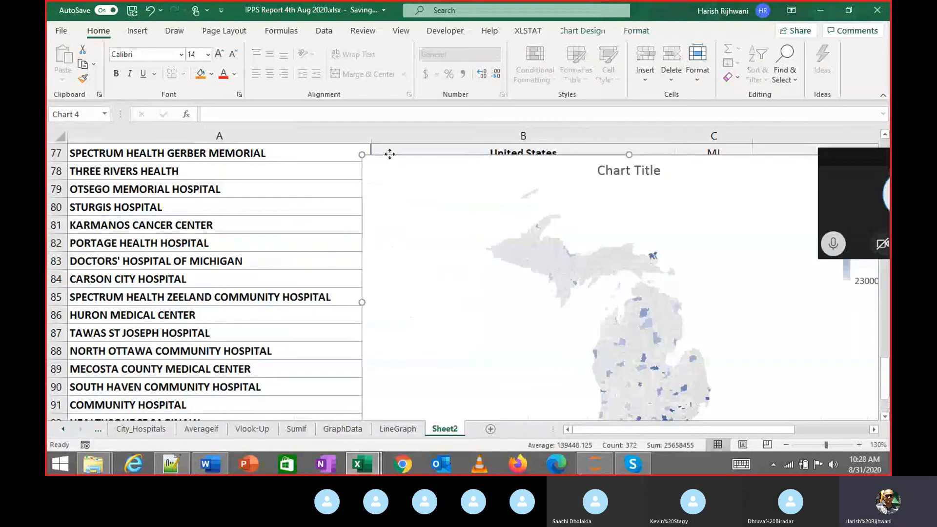
Move the map chart up and left so it starts over column A at about row 73
left_click_drag(388, 154, 219, 126)
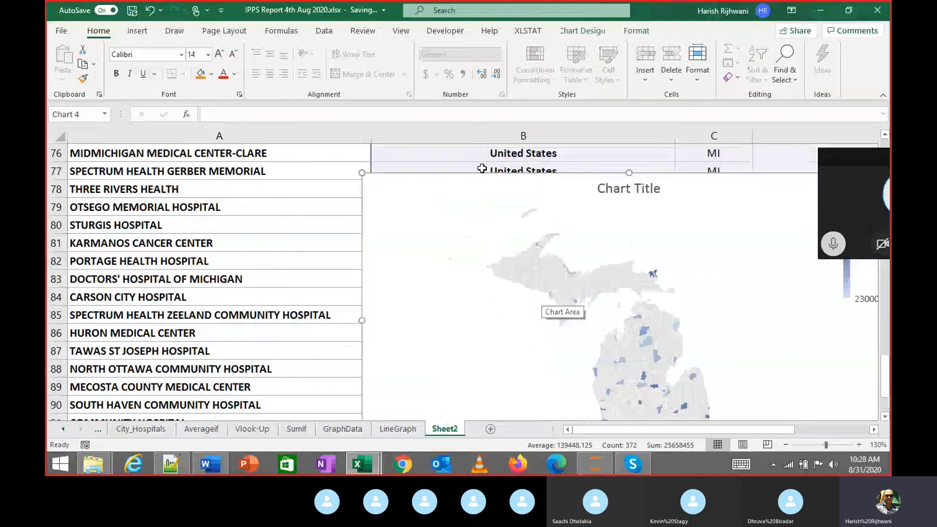
left_click_drag(475, 174, 345, 151)
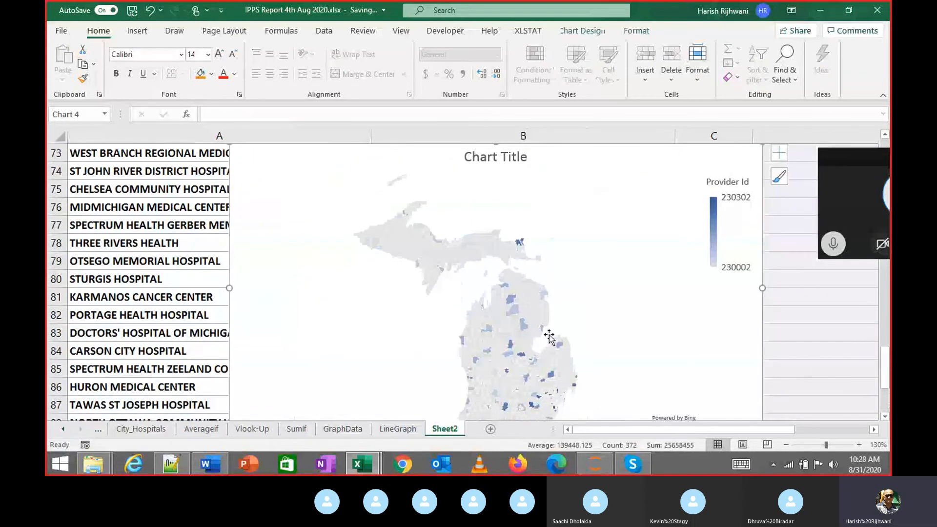
mouse_move(523, 323)
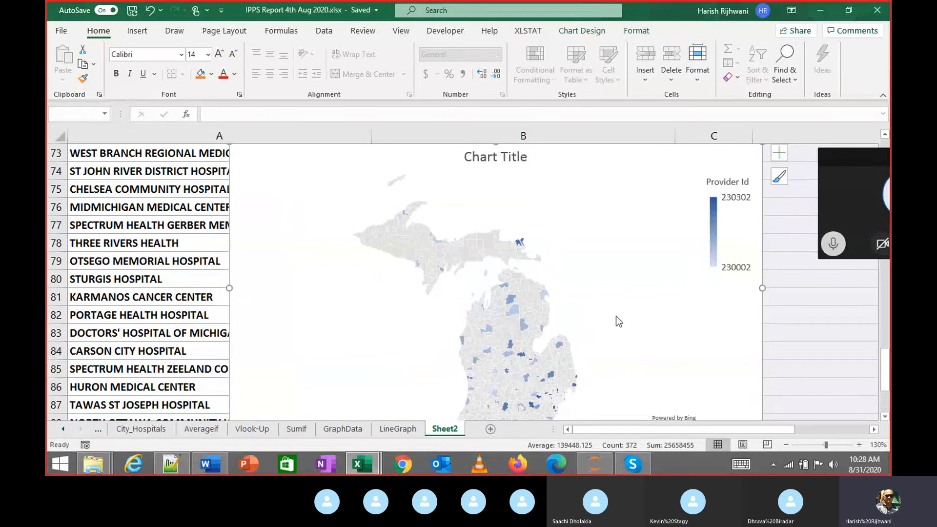
Copy the Country through Sum of Total Discharges columns, B1:F93, on Sheet2
scroll(616, 317, "down", 1)
scroll(583, 310, "up", 4)
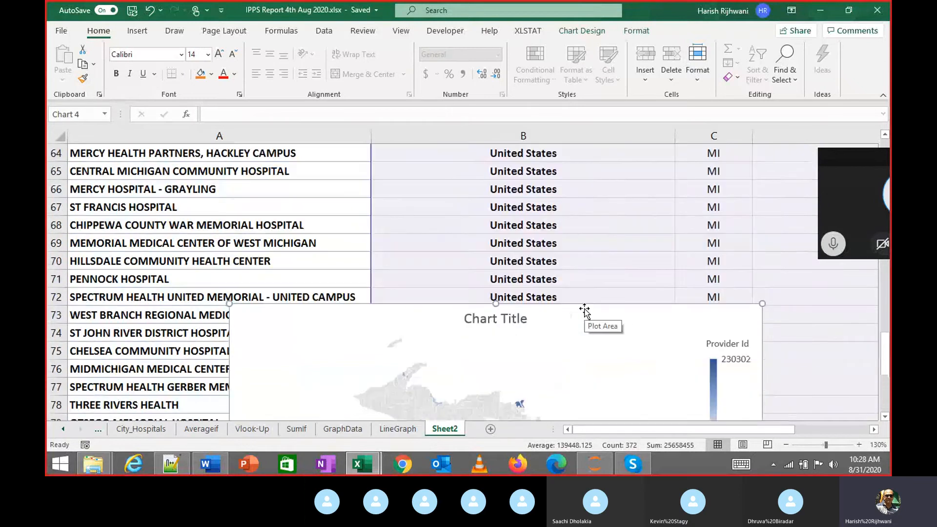
left_click(560, 214)
key("ctrl+Up")
key("ctrl+shift+Down")
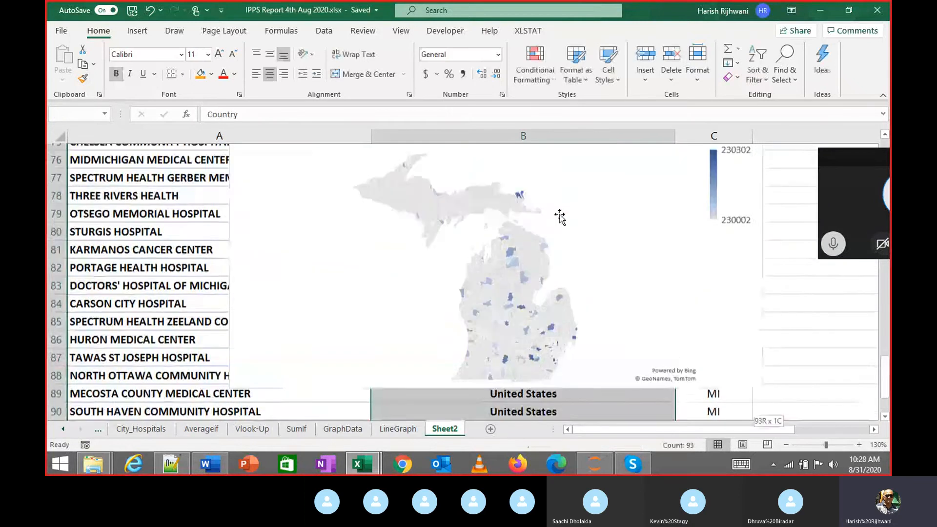
key("shift+Right")
key("ctrl+Up")
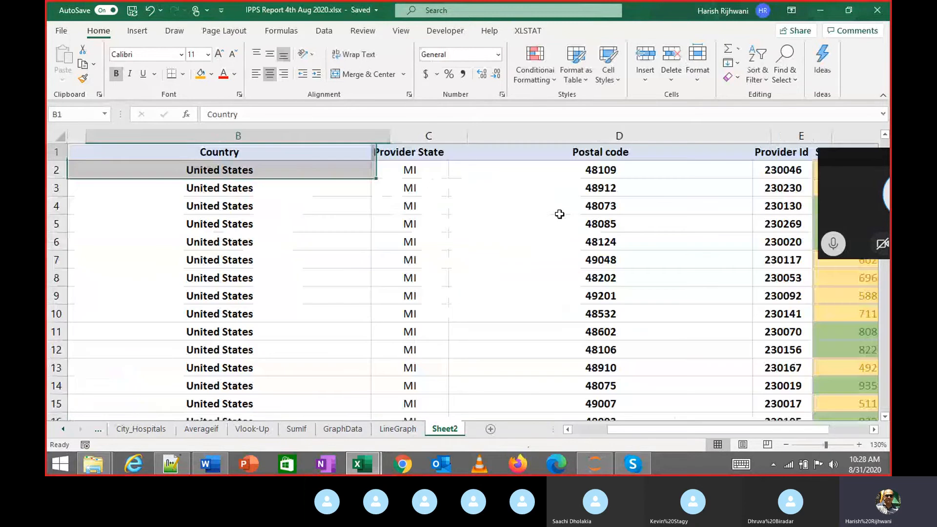
key("Right")
key("Right")
key("Right")
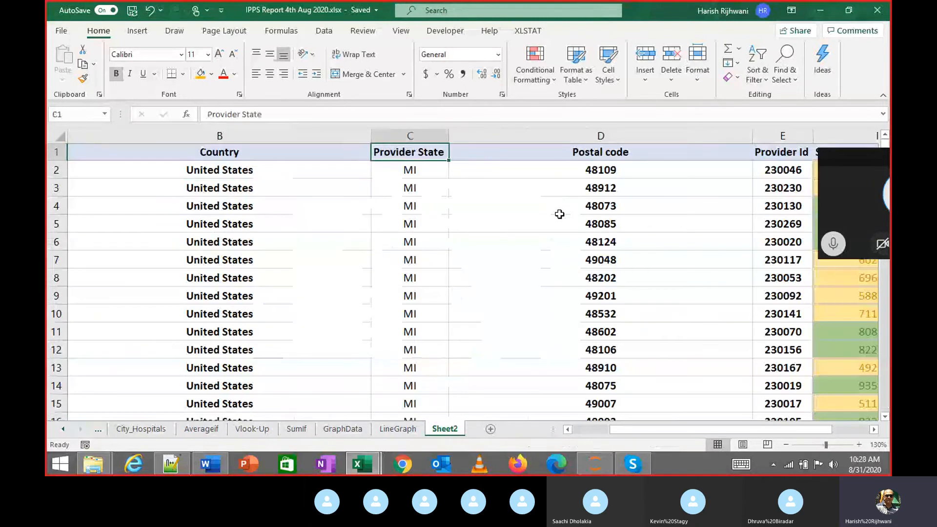
key("Left")
key("Left")
key("Left")
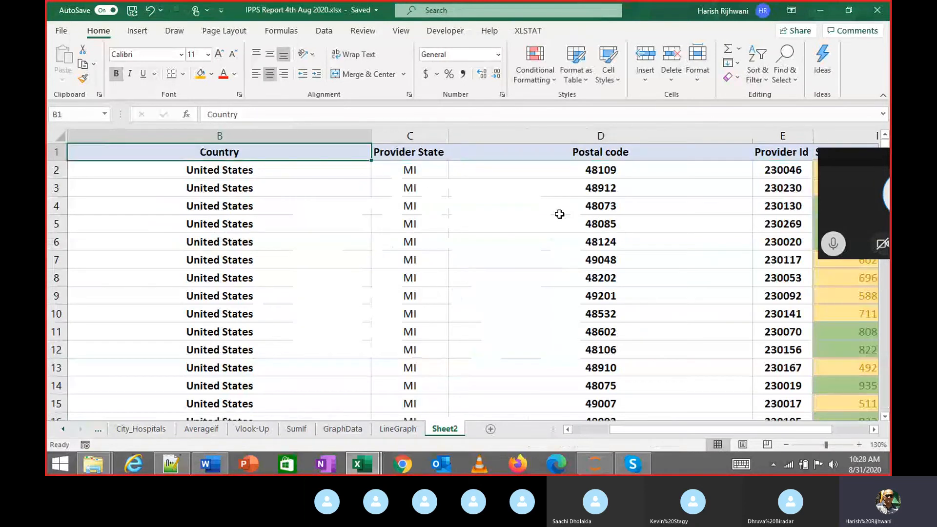
key("ctrl+shift+Down")
key("shift+Right")
key("shift+Right")
key("shift+Right")
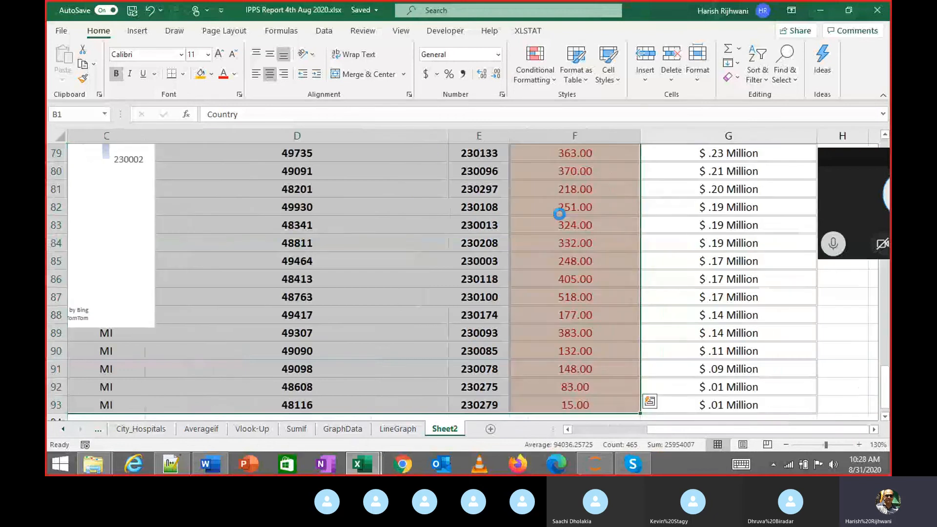
key("ctrl+c")
Paste the copied columns into the empty area of Sheet2 starting at cell K1
key("ctrl+shift+Up")
key("ctrl+Right")
key("ctrl+Right")
key("ctrl+Left")
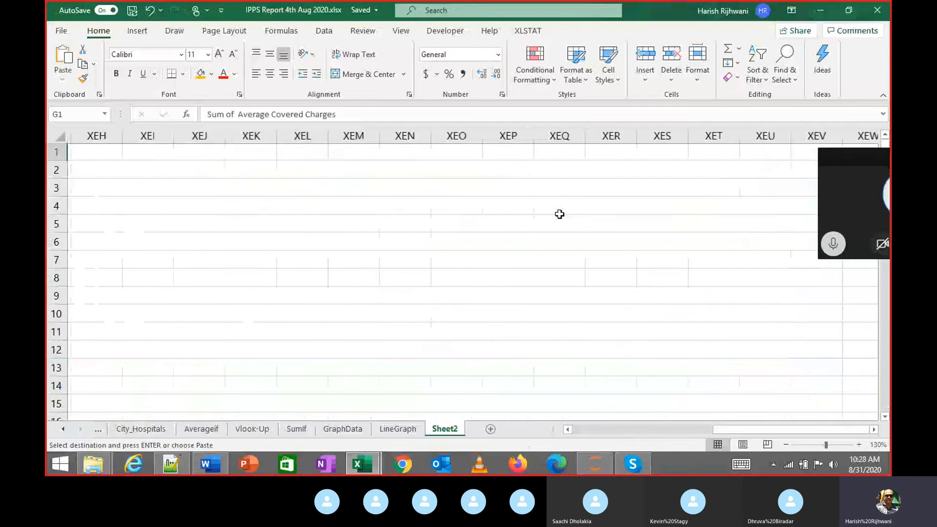
key("Right")
key("Right")
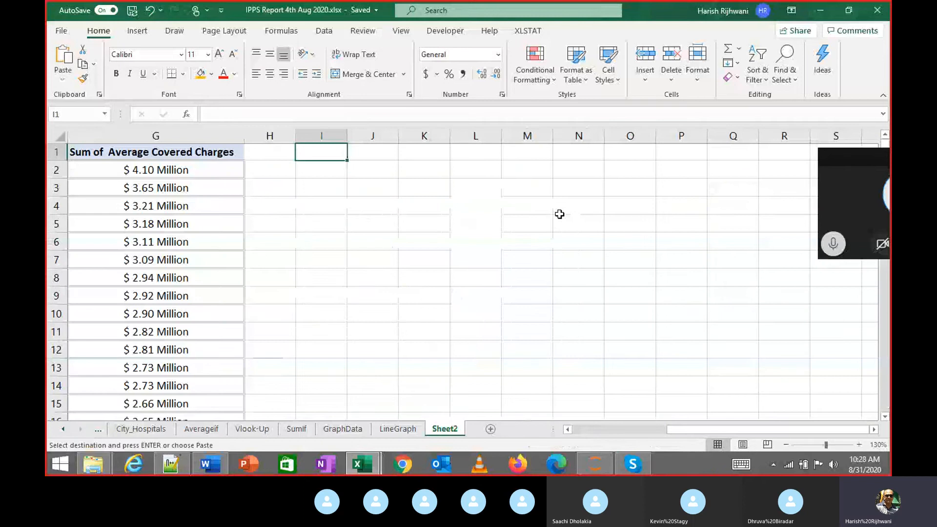
key("Right")
key("Right")
key("ctrl+v")
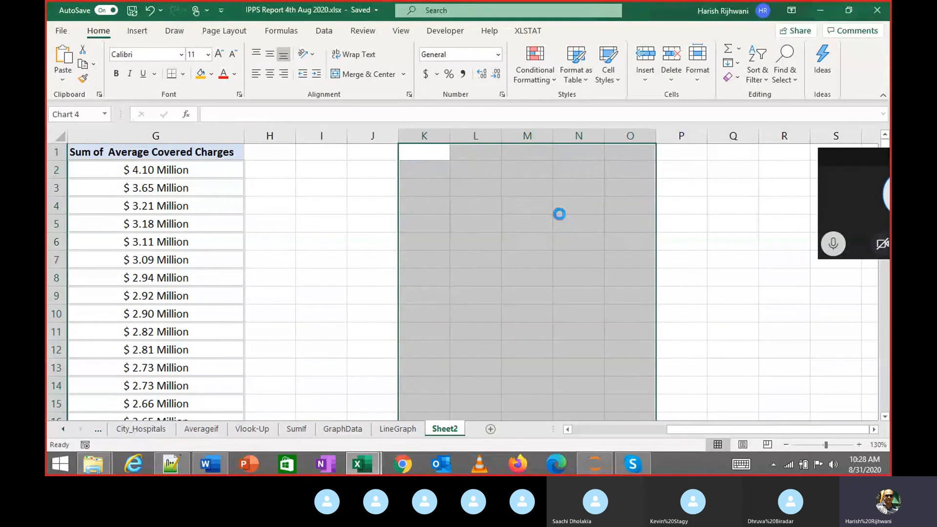
Delete the Provider Id column, N, from the pasted data
key("Right")
key("Right")
key("Right")
key("Right")
key("Left")
key("ctrl+space")
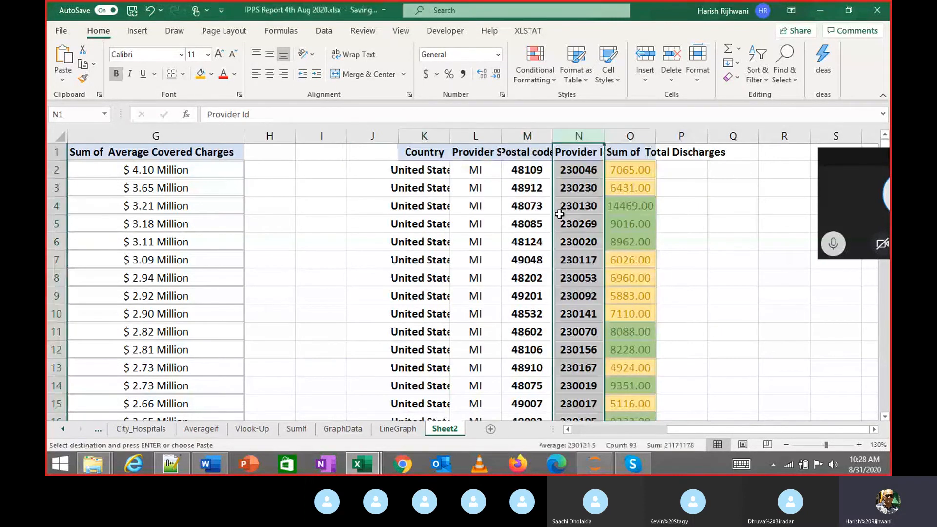
key("ctrl+minus")
Select the pasted data K1:N93 and delete the duplicate map chart that covers its lower rows
key("Left")
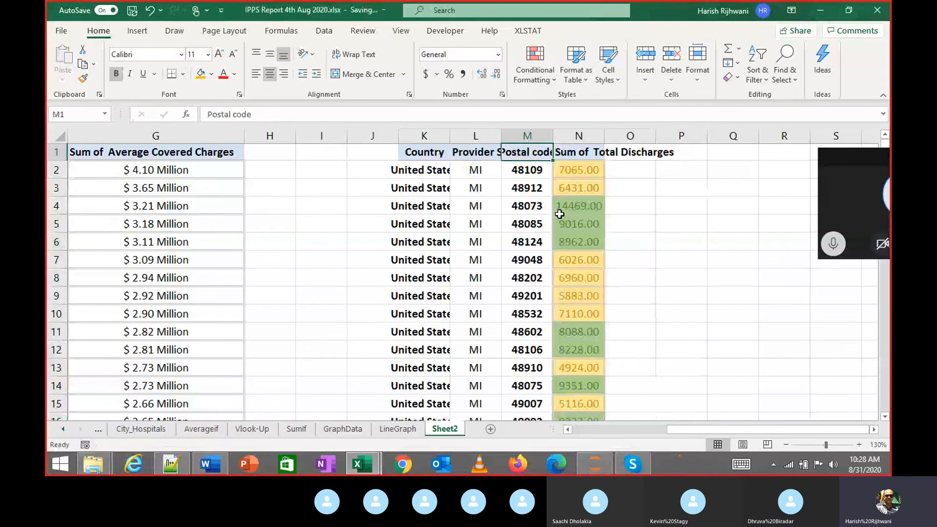
key("Left")
key("Left")
key("ctrl+shift+Down")
key("ctrl+shift+Right")
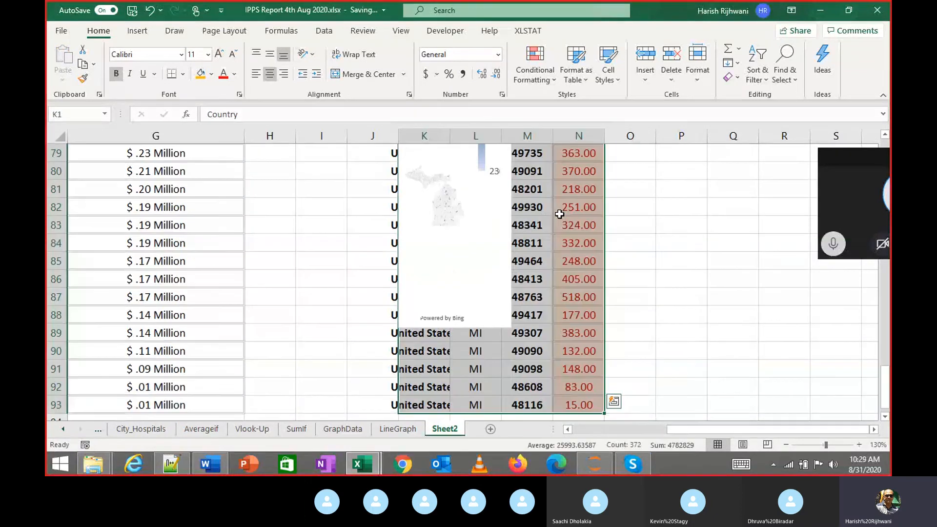
scroll(495, 231, "up", 4)
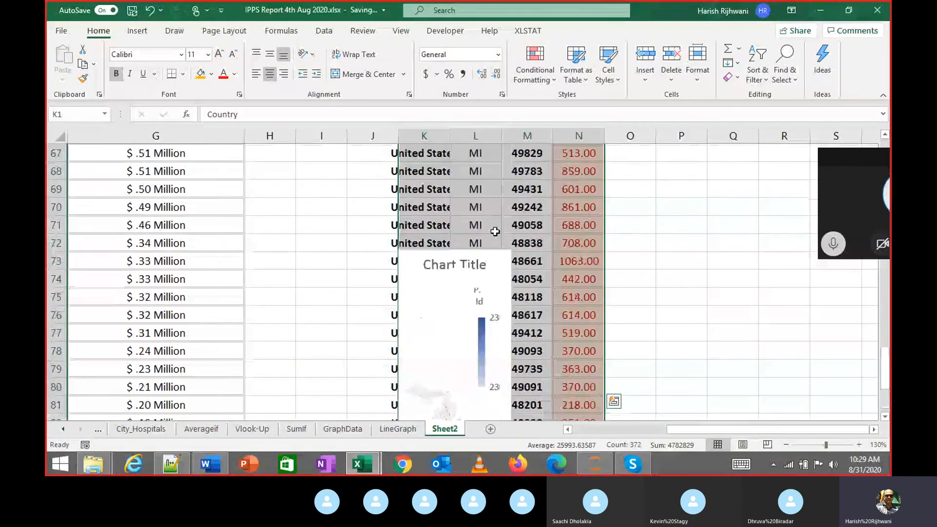
scroll(495, 232, "up", 1)
left_click(501, 308)
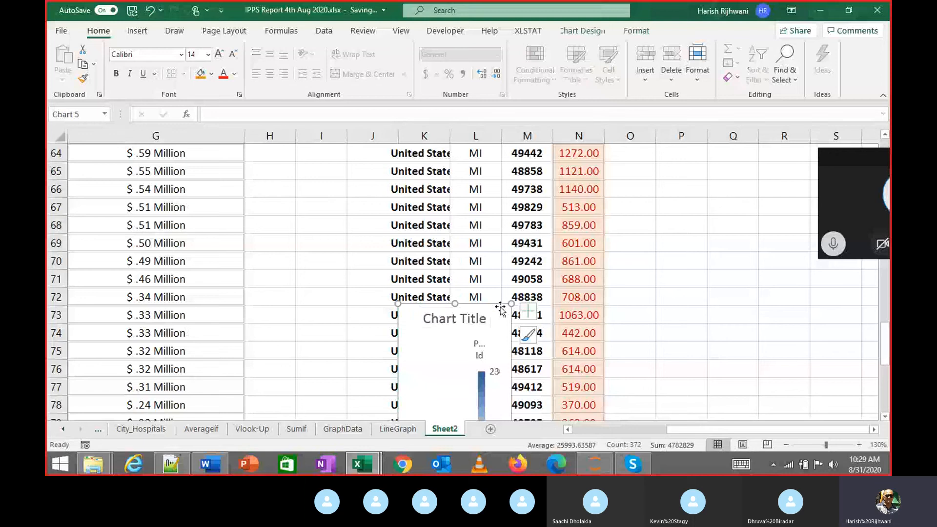
key("Delete")
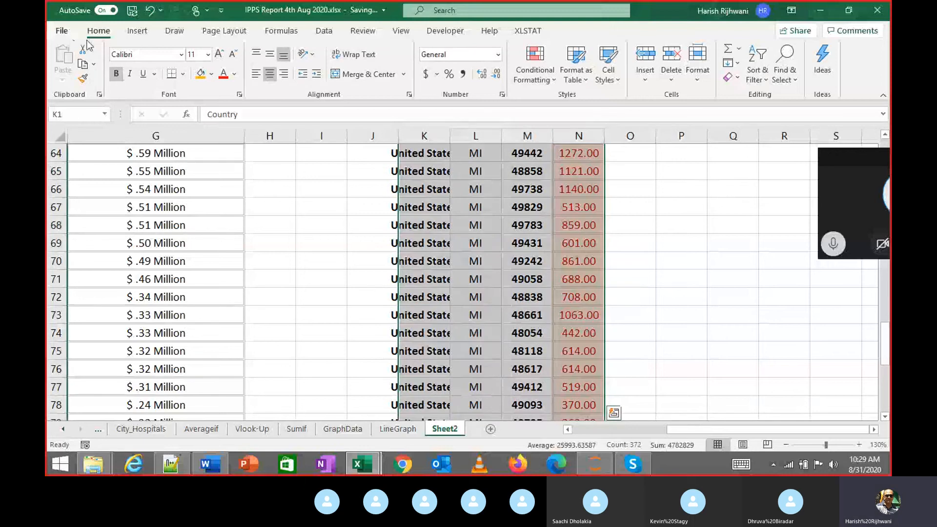
Insert a filled map chart from the pasted data in K1:N93
left_click(137, 30)
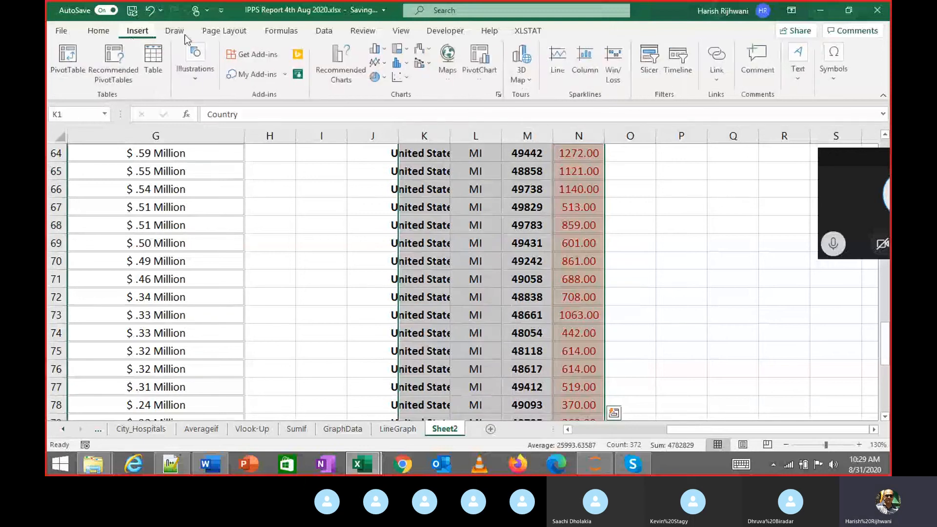
left_click(455, 73)
left_click(464, 132)
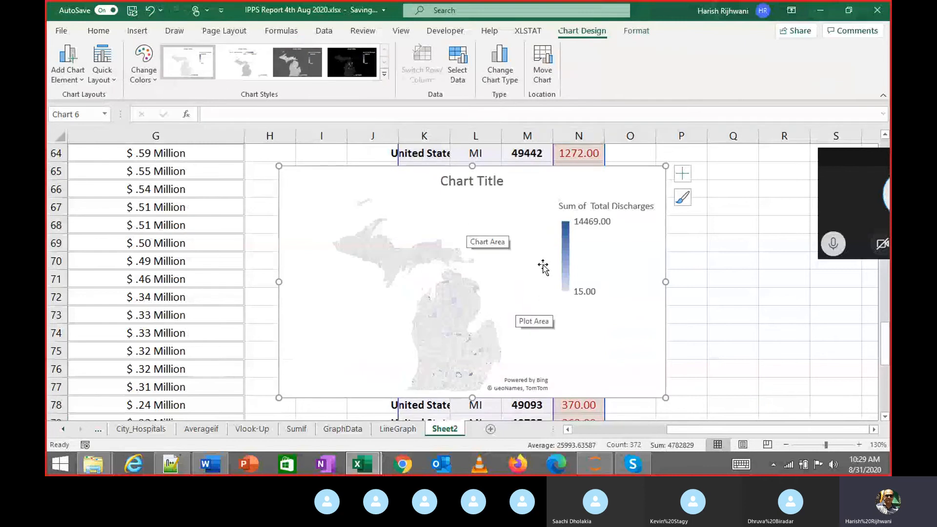
Try the legend options and chart styles on the new map chart, and undo the last change
left_click(567, 232)
right_click(567, 233)
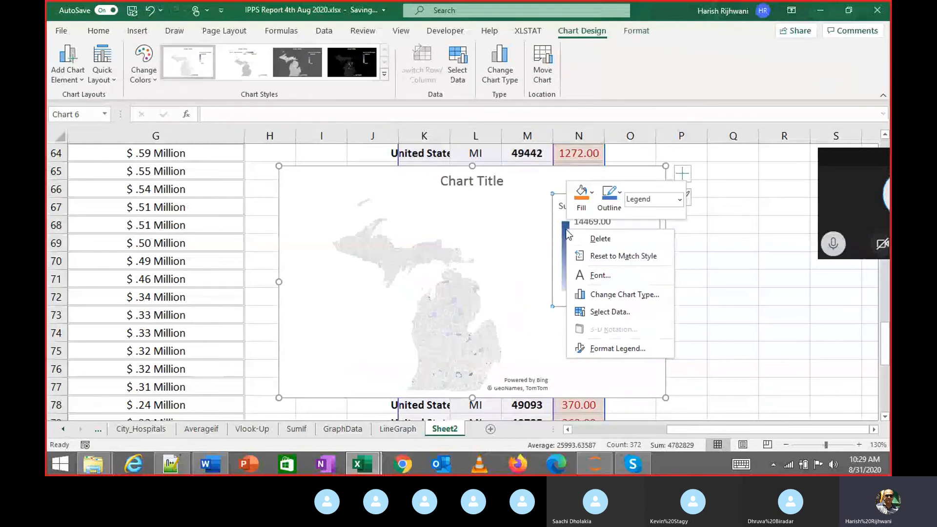
left_click(309, 63)
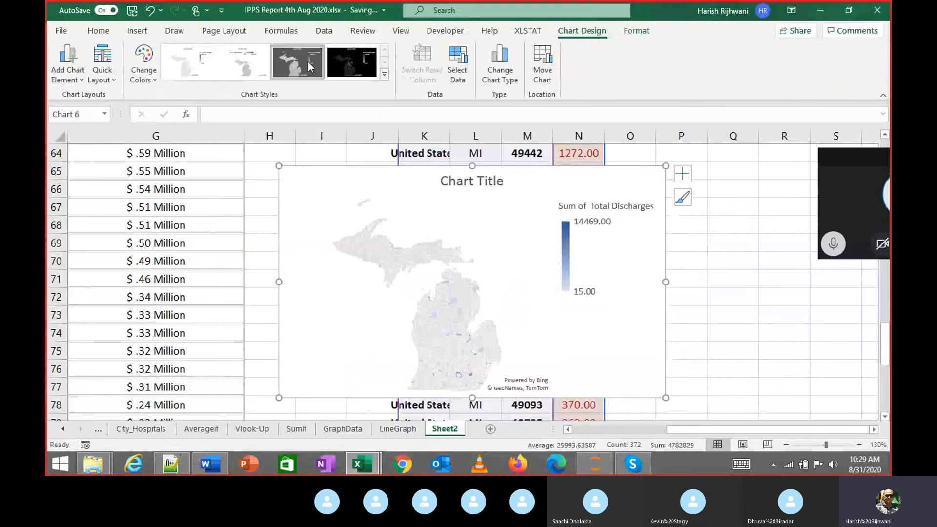
left_click(190, 70)
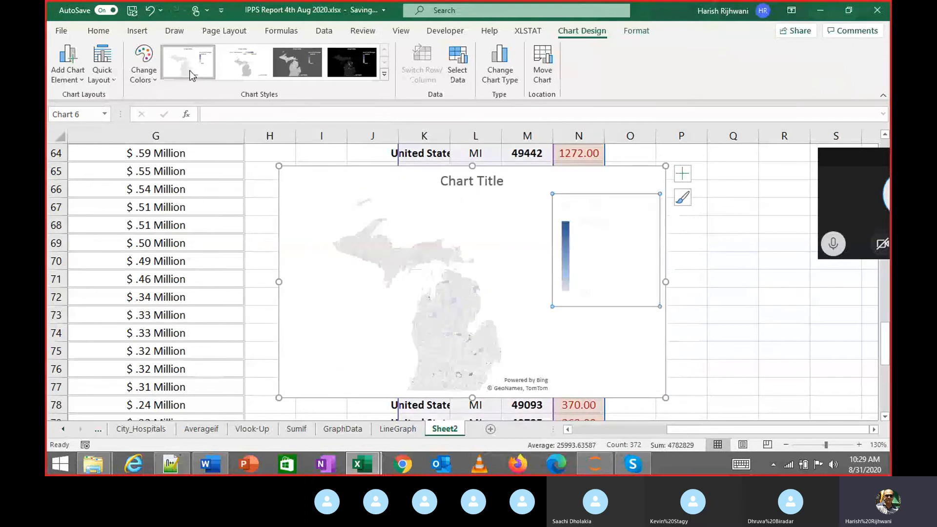
right_click(564, 246)
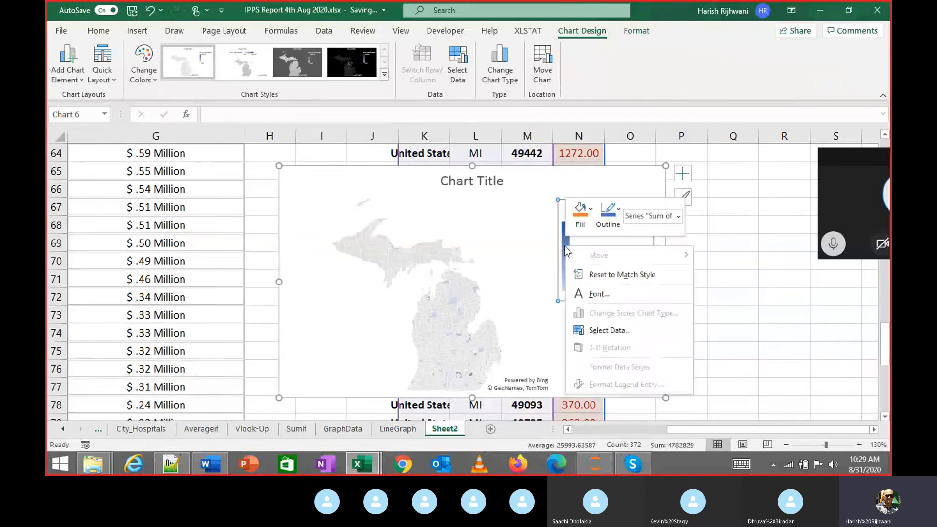
key("Escape")
left_click(768, 289)
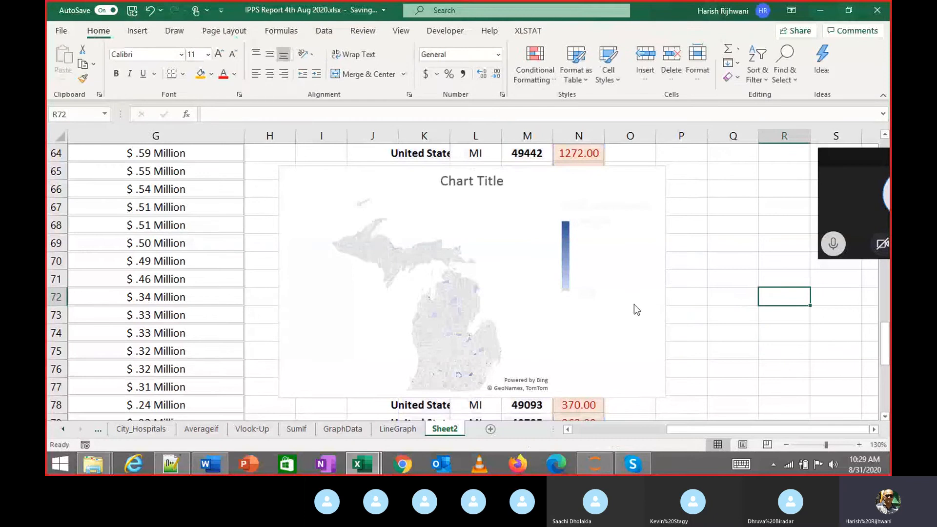
key("ctrl+z")
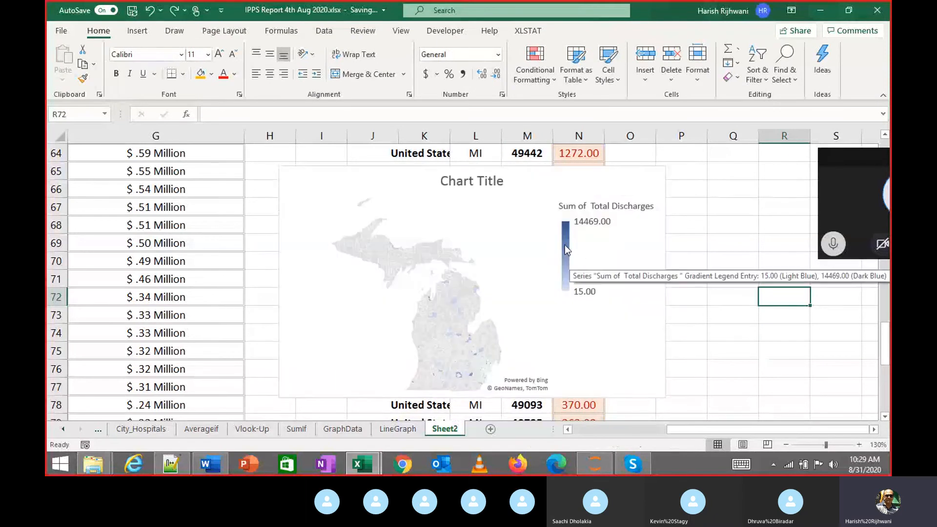
Try a solid orange fill on the Sum of Total Discharges legend entry, undo it and close the formatting options
left_click(564, 244)
double_click(564, 244)
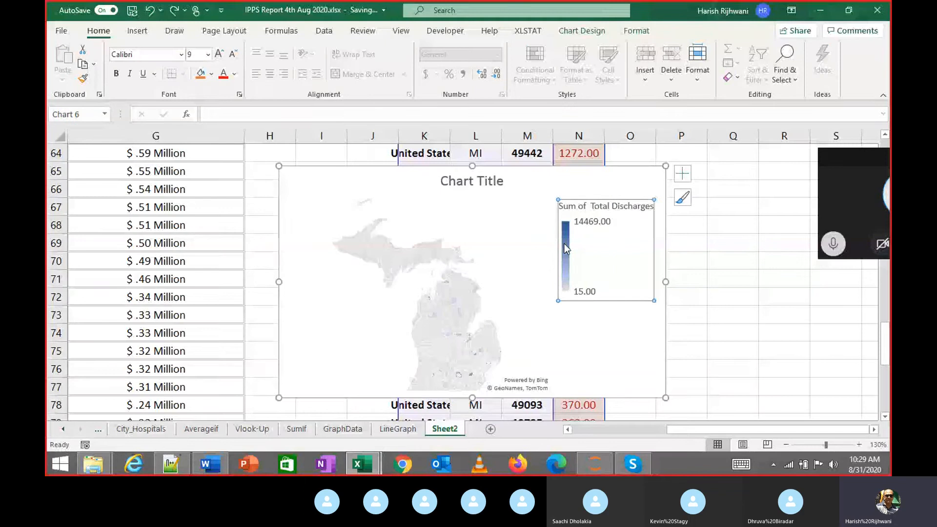
right_click(564, 244)
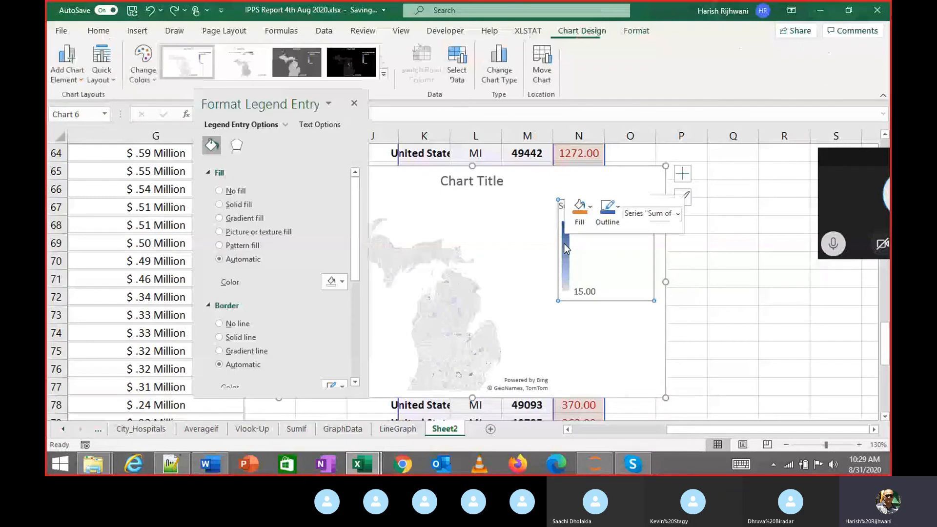
left_click(334, 282)
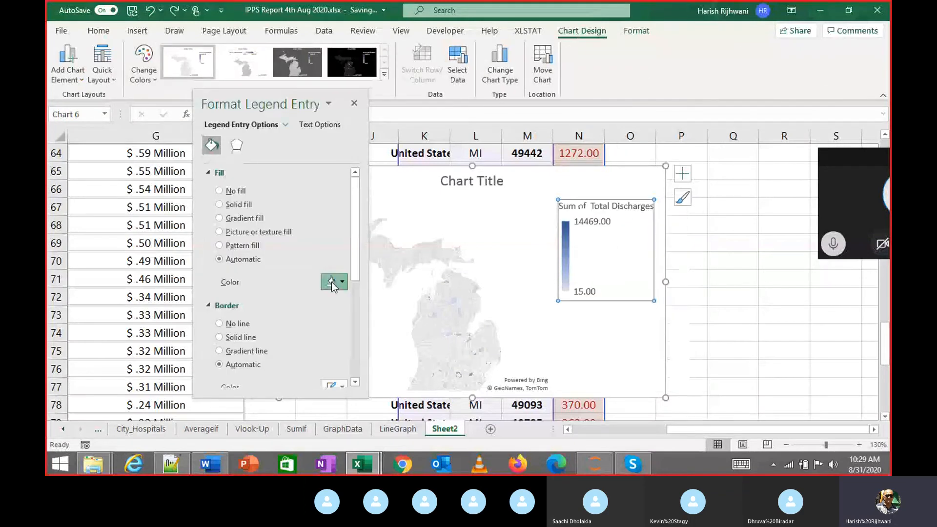
left_click(378, 314)
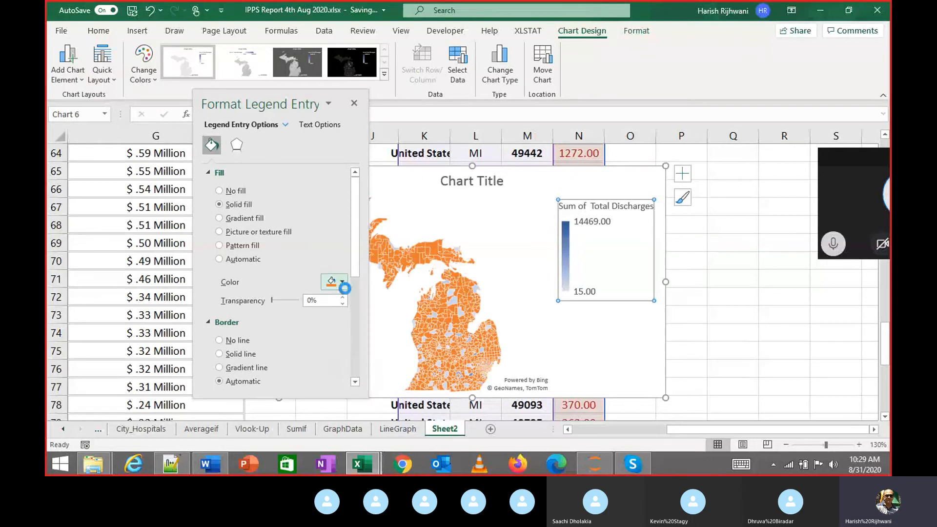
key("ctrl+z")
scroll(354, 269, "down", 5)
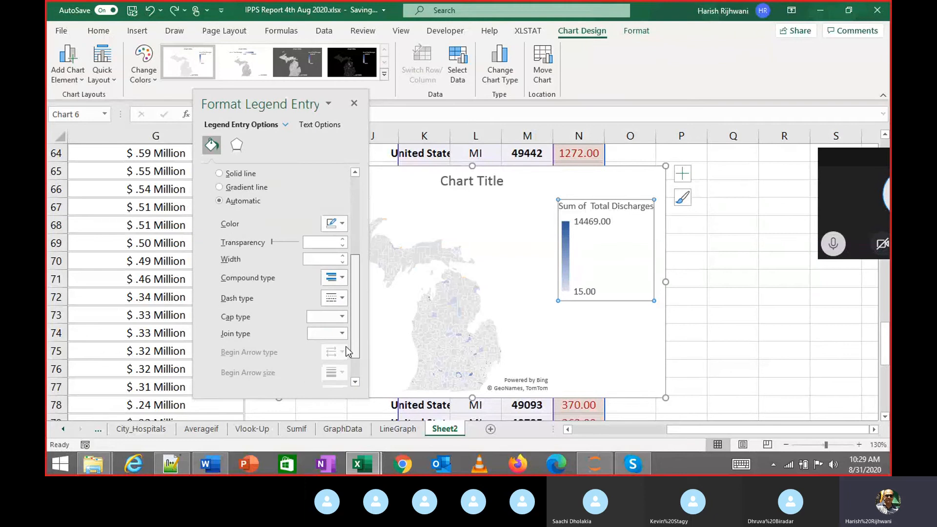
scroll(293, 207, "up", 5)
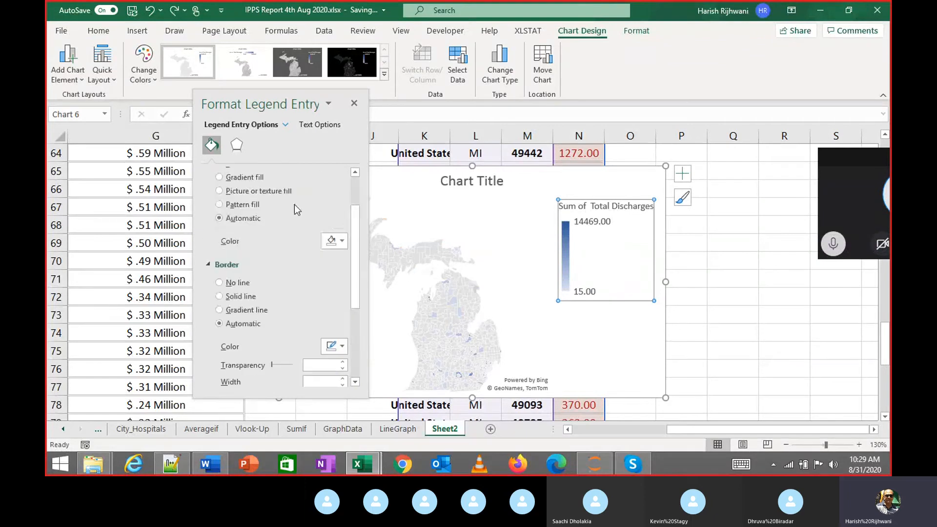
scroll(240, 205, "up", 1)
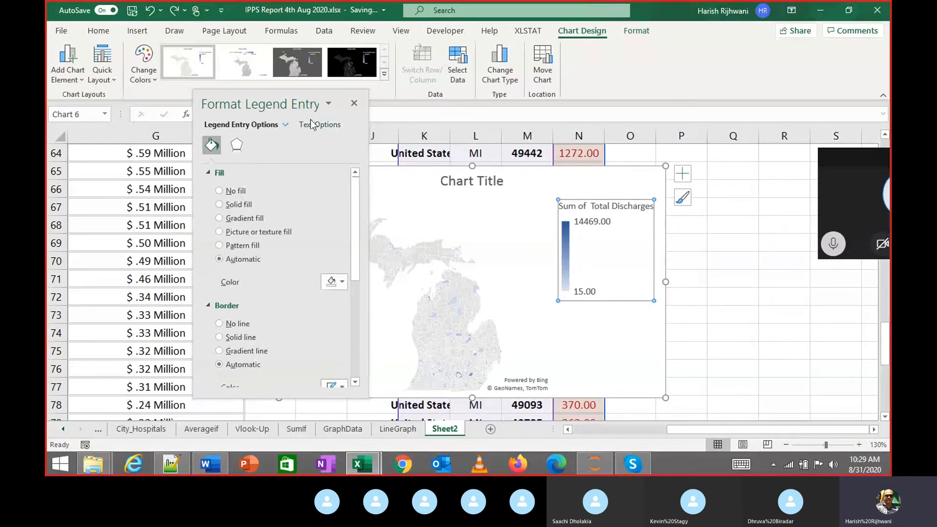
left_click(354, 103)
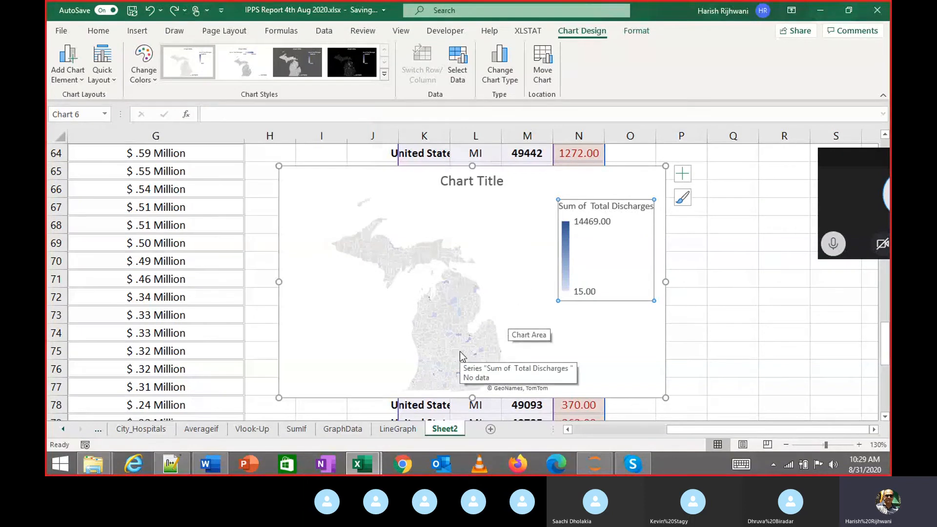
Enlarge the sheet to 175% and examine the shaded Michigan areas on the total discharges map chart
scroll(458, 321, "up", 1, "ctrl")
scroll(461, 317, "up", 2, "ctrl")
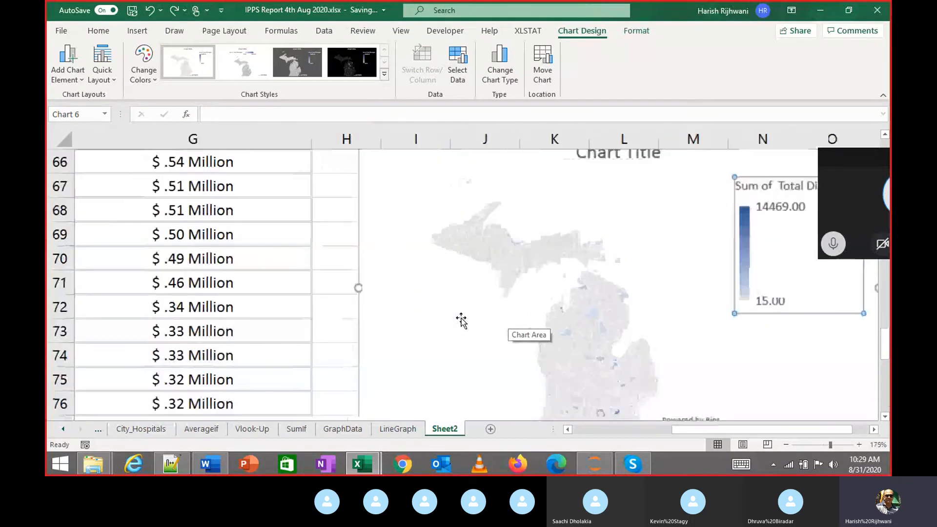
scroll(668, 326, "down", 2)
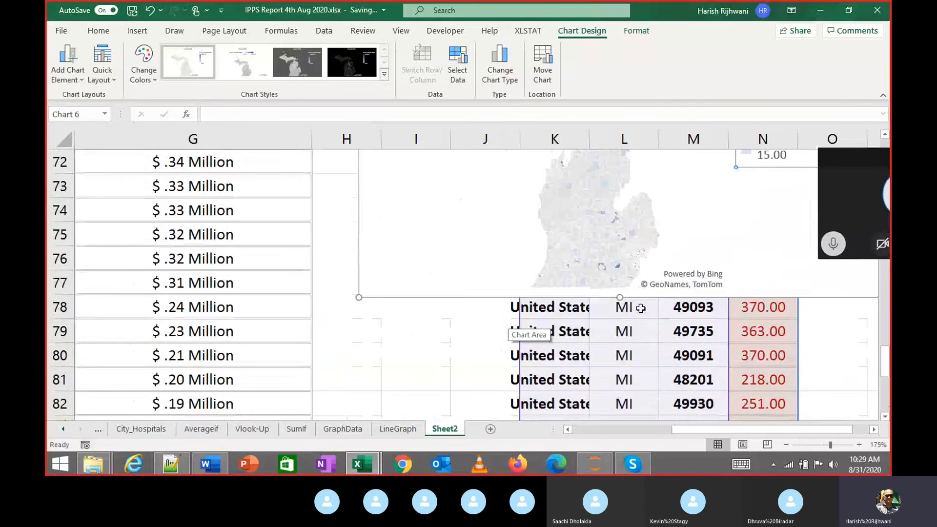
scroll(638, 309, "up", 2)
scroll(627, 337, "down", 1)
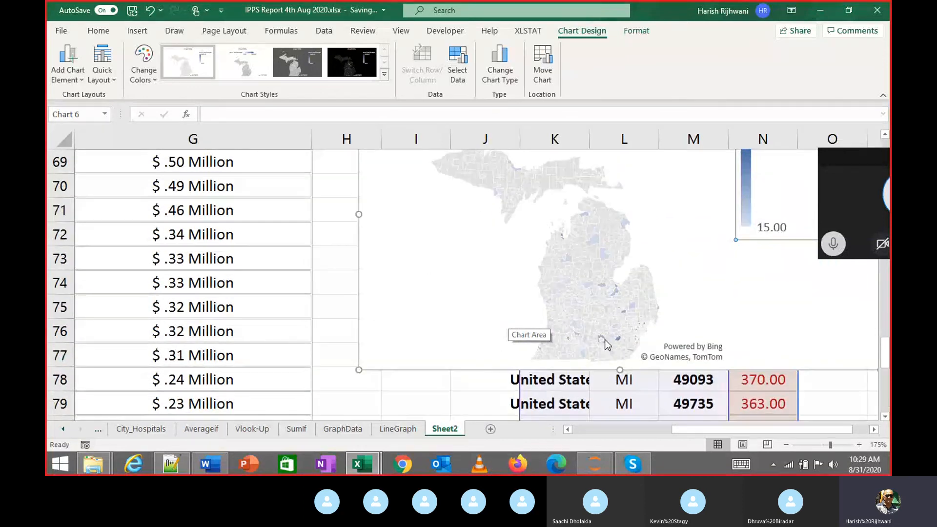
mouse_move(605, 340)
mouse_move(595, 269)
Move the map chart so it spans from the edge of column G to column N, and deselect it
left_click(367, 254)
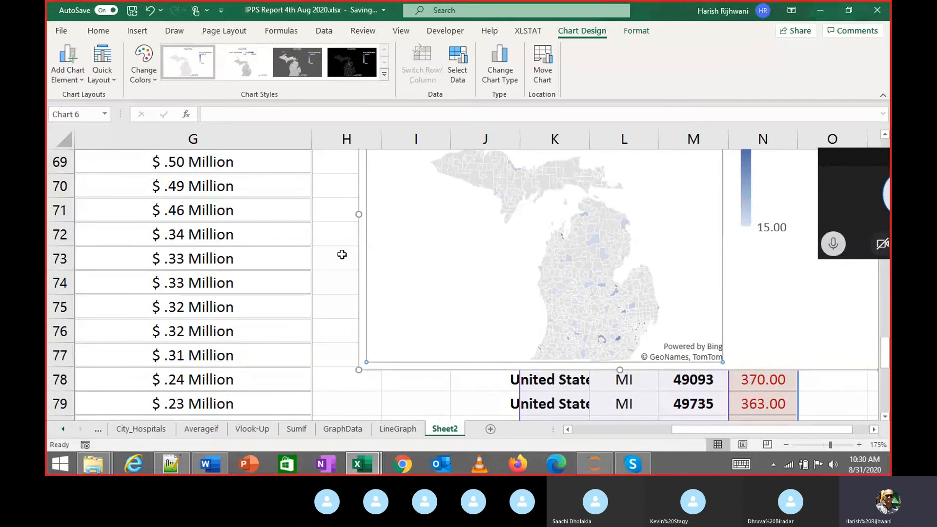
left_click_drag(366, 252, 259, 294)
mouse_move(466, 284)
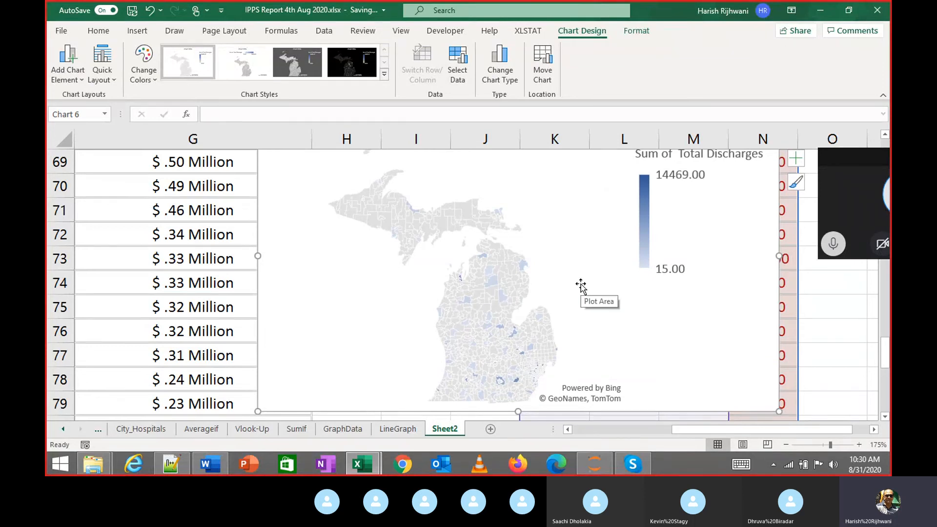
left_click(499, 315)
right_click(428, 299)
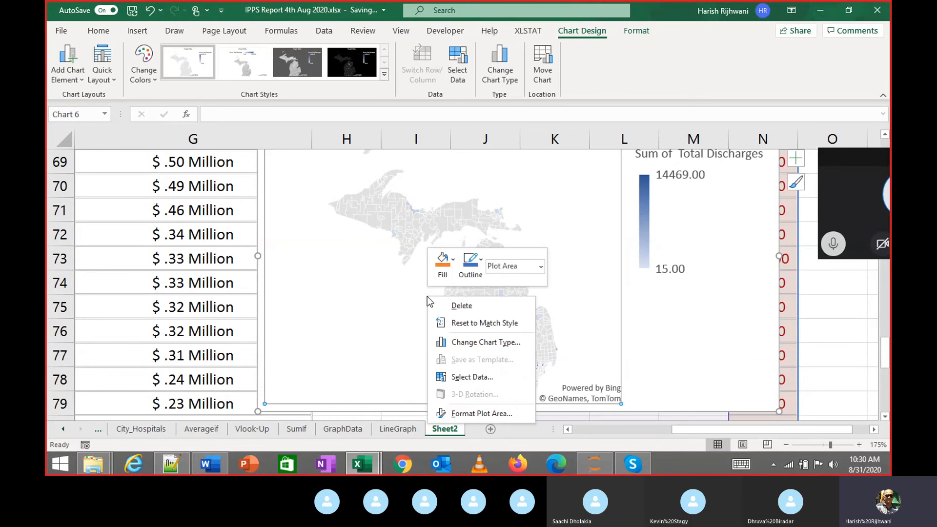
left_click(698, 366)
left_click(833, 341)
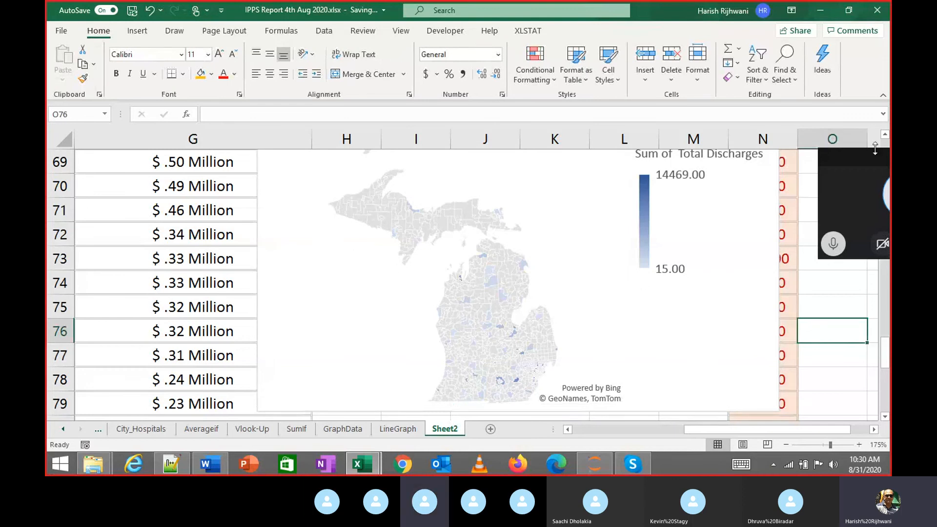
Move the floating call window fully into view and switch to the Skype meeting window
left_click_drag(873, 155, 761, 245)
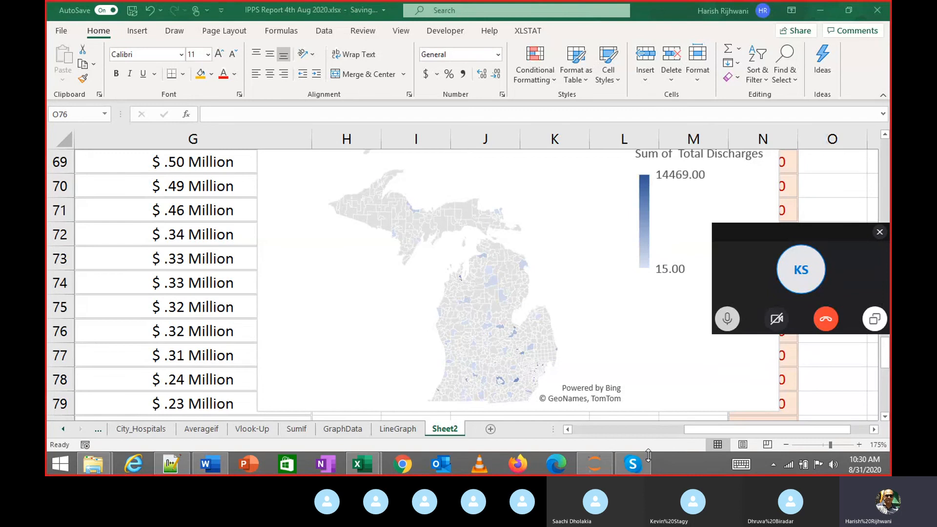
mouse_move(640, 463)
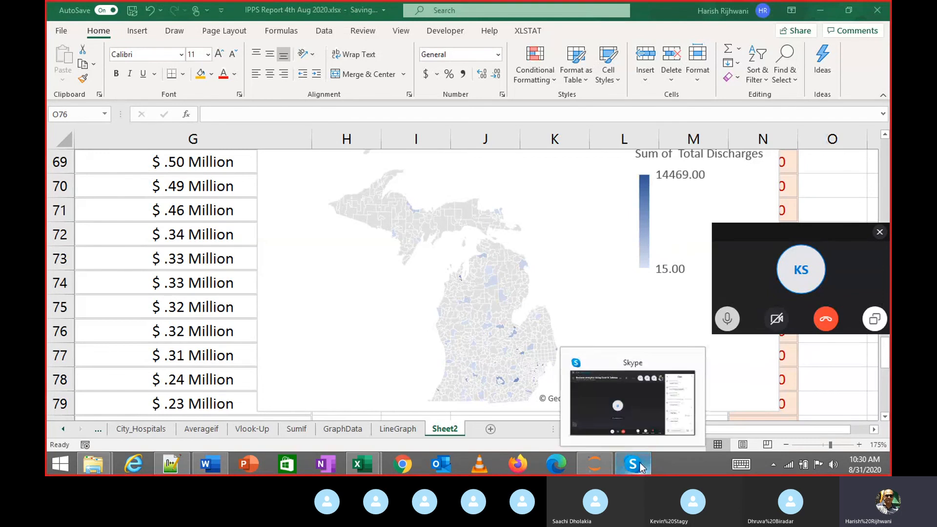
left_click(644, 394)
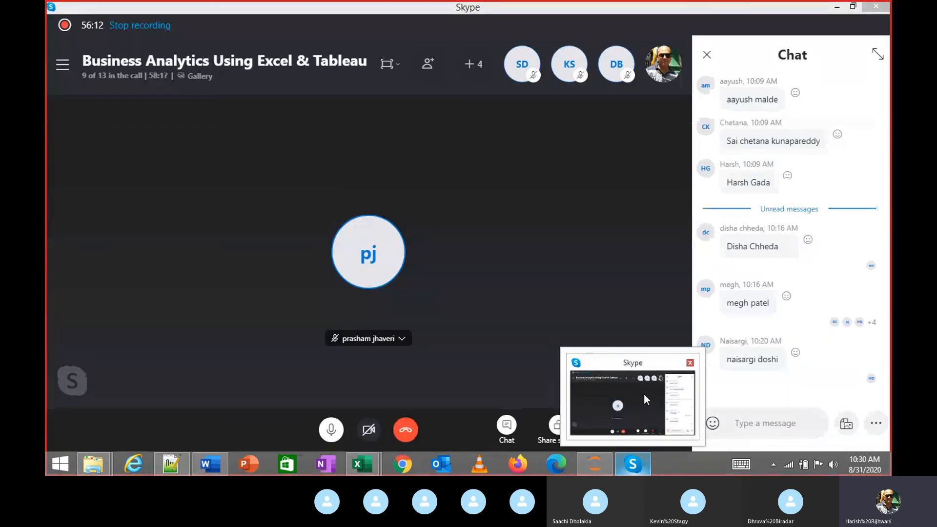